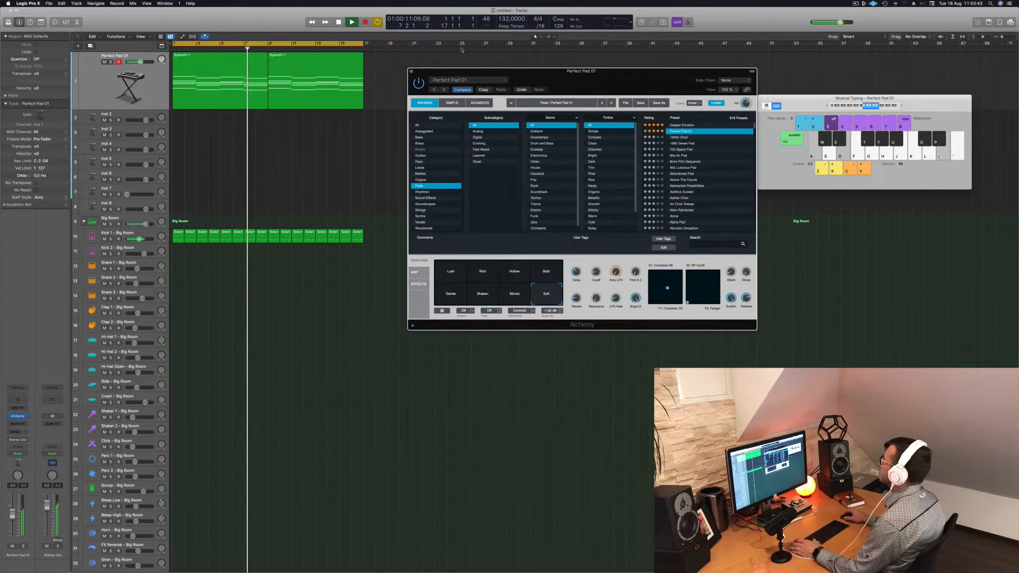
# Move the Alchemy window slightly aside and return the stopped playhead to the start of the project.
pyautogui.moveTo(598, 82); pyautogui.dragTo(618, 83)
pyautogui.press('space')
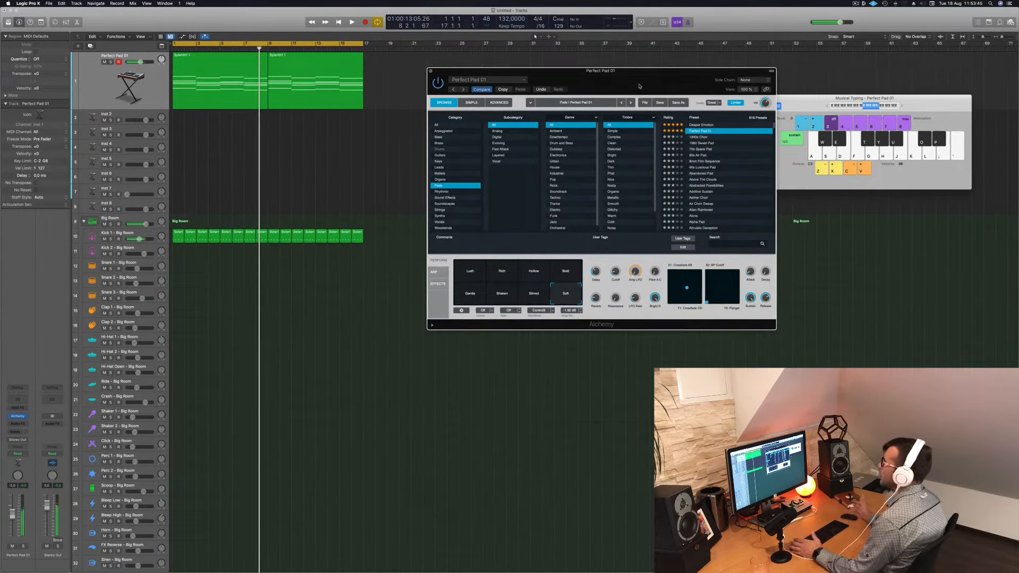
pyautogui.click(311, 131)
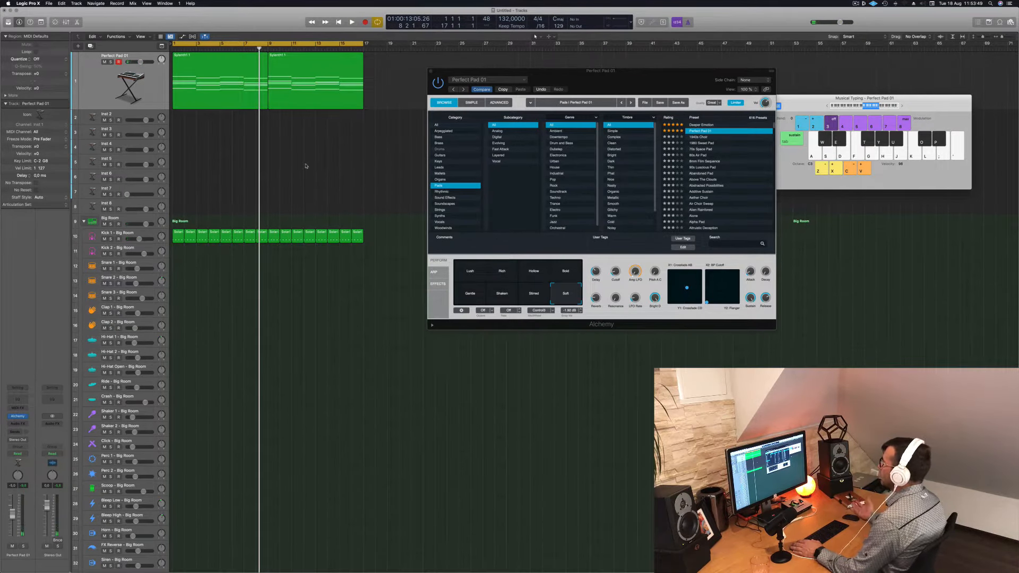
pyautogui.press('Return')
pyautogui.press('space')
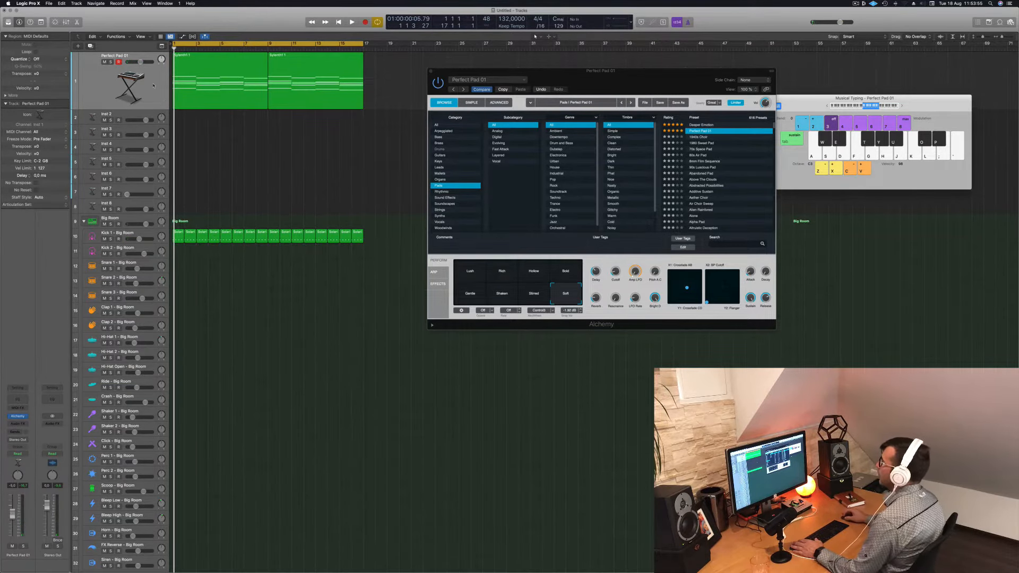
# Show the toolbar above the tracks area and clear the selection of the Perfect Pad 01 regions.
pyautogui.click(164, 104)
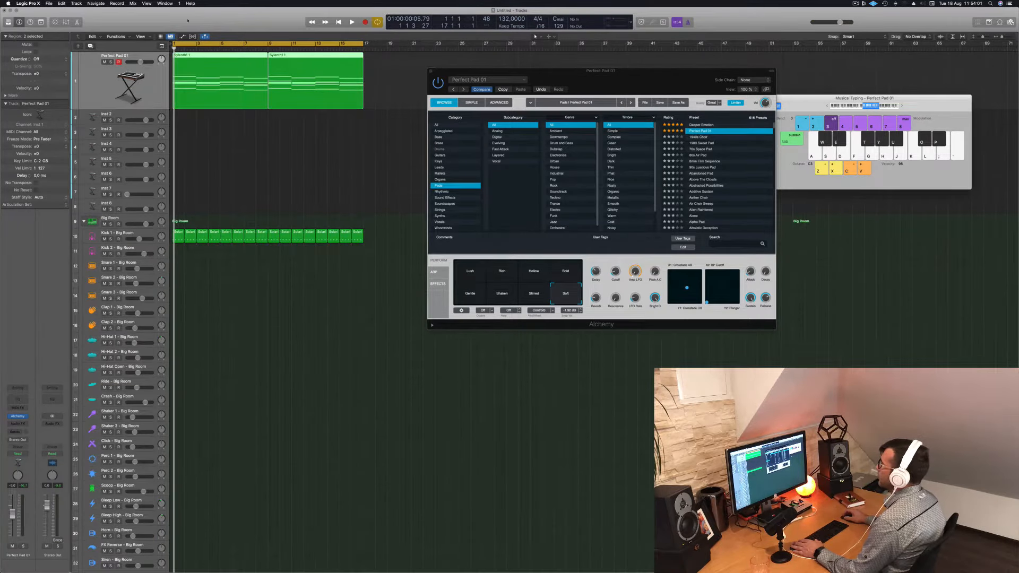
pyautogui.moveTo(215, 31); pyautogui.dragTo(212, 94)
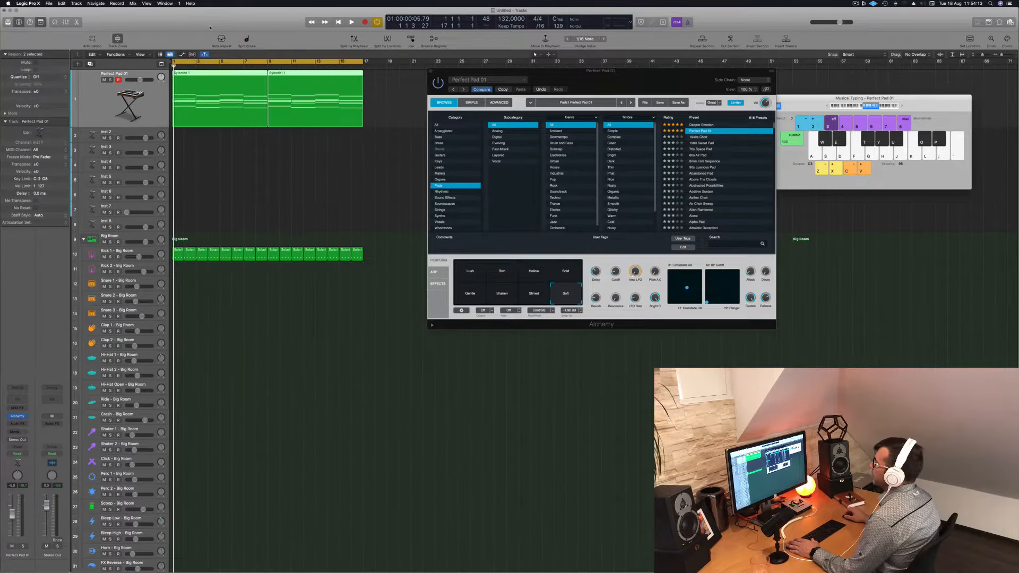
pyautogui.click(199, 168)
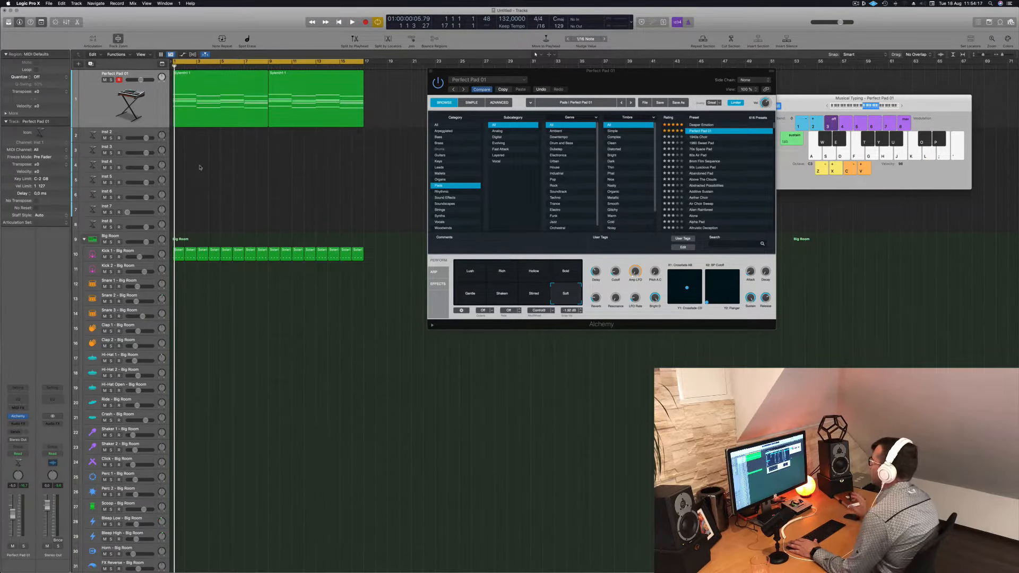
pyautogui.click(241, 114)
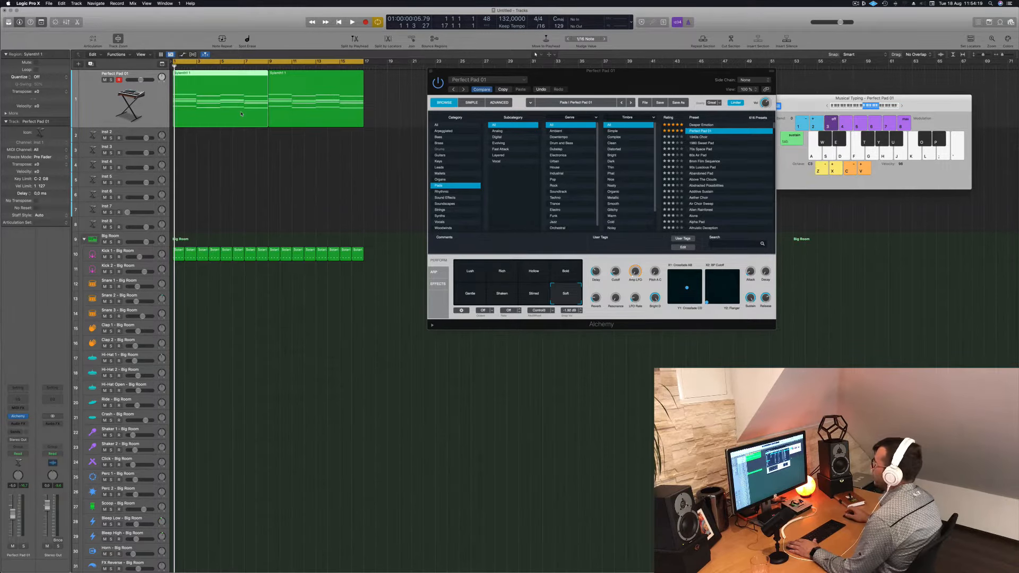
pyautogui.click(253, 198)
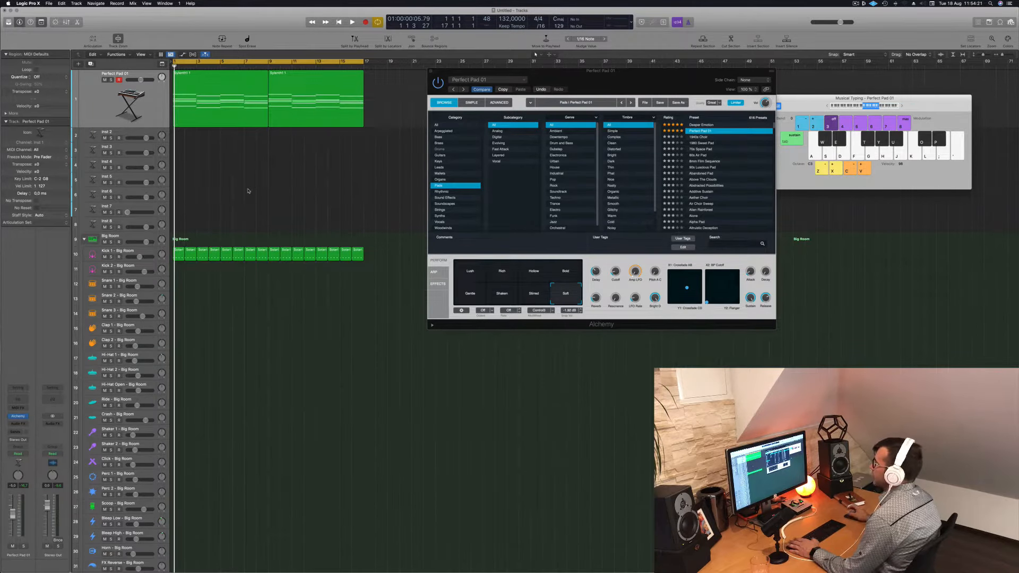
# Copy the first Kick 1 region to bar 1 of the Snare 1 track and open the copy in the Piano Roll.
pyautogui.press('f')
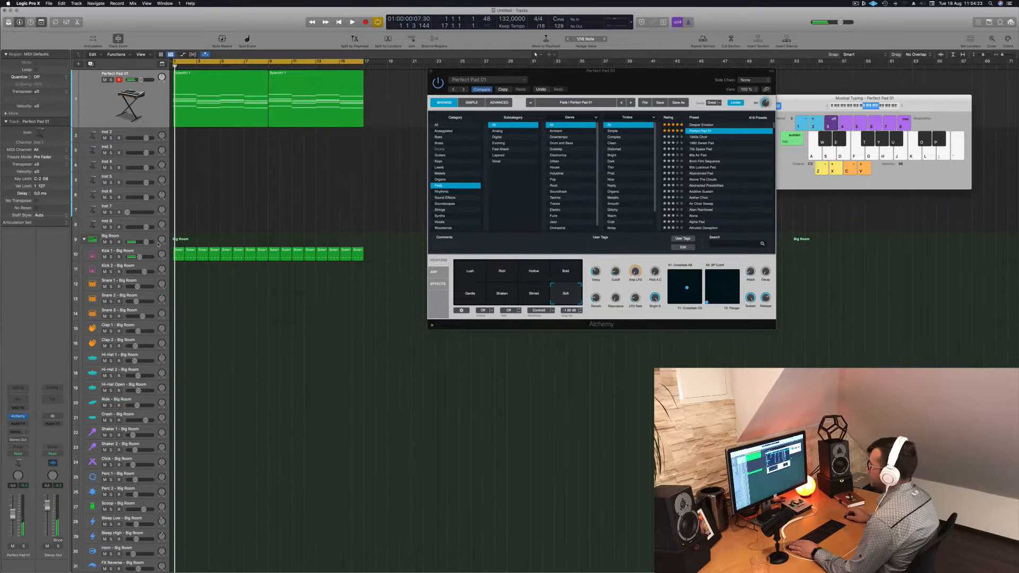
pyautogui.click(157, 250)
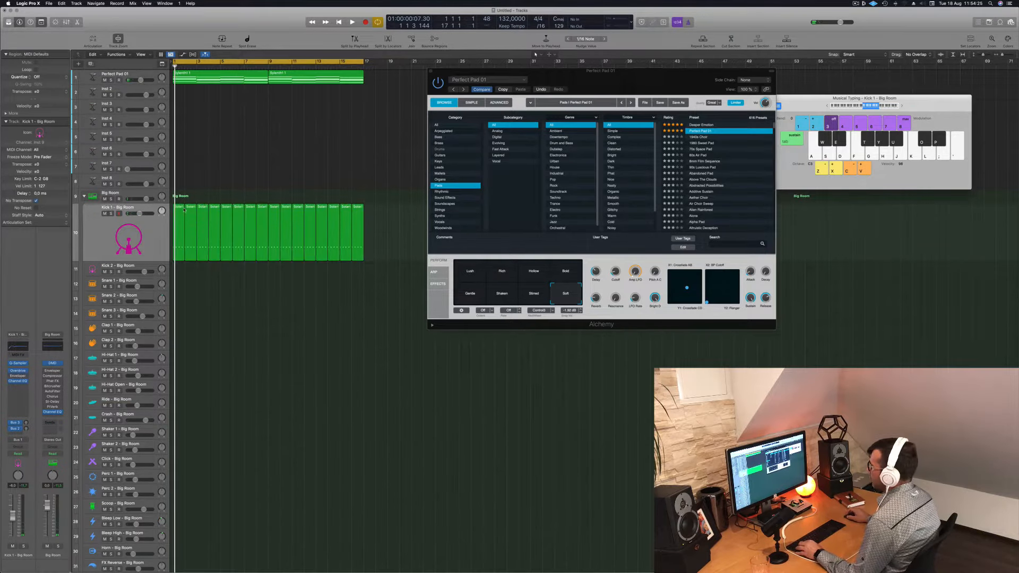
pyautogui.moveTo(178, 228); pyautogui.dragTo(179, 284)
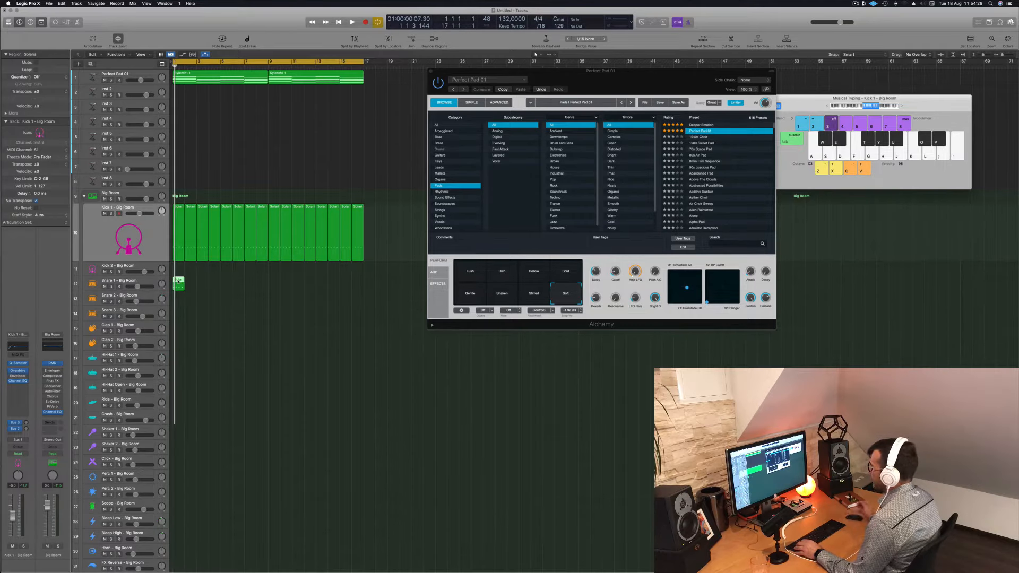
pyautogui.doubleClick(179, 282)
pyautogui.click(187, 537)
# Play the copied Snare 1 region and transpose its four notes upward in semitone steps in the Piano Roll.
pyautogui.press('space')
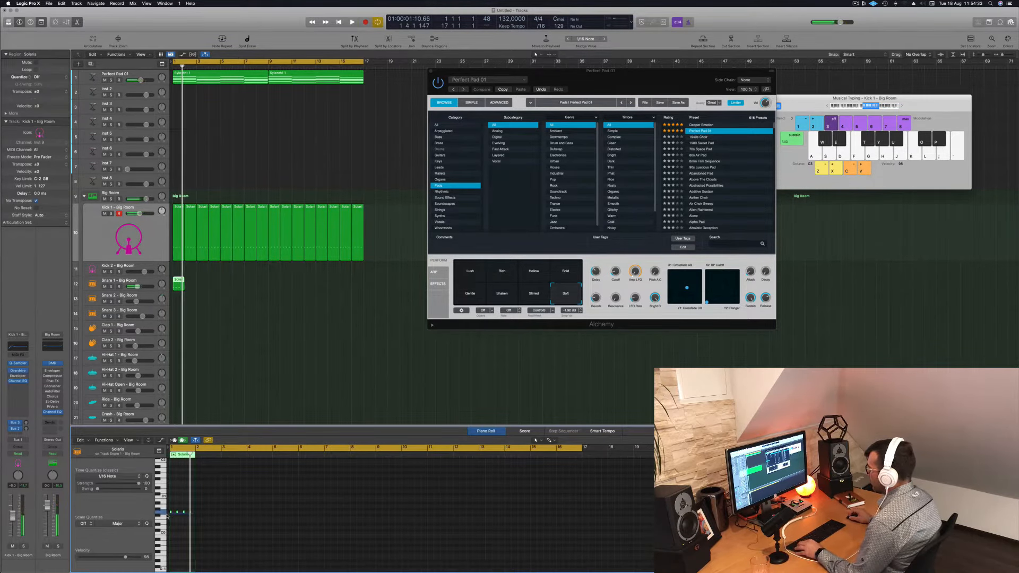
pyautogui.press('space')
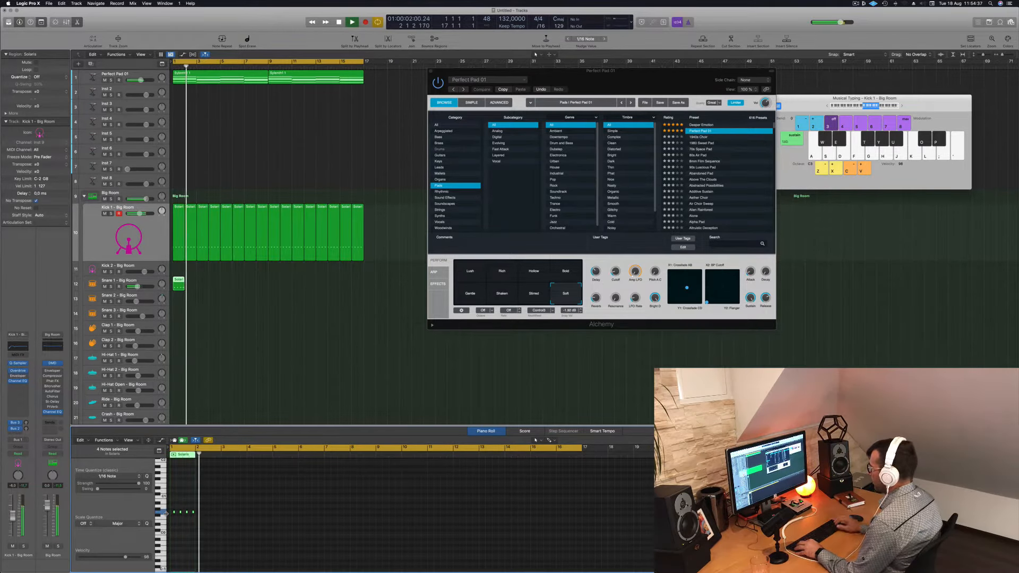
pyautogui.press('space')
pyautogui.press('super+Right')
pyautogui.press('super+Right')
pyautogui.press('super+Right')
pyautogui.press('super+Right')
pyautogui.press('super+Right')
pyautogui.press('super+Right')
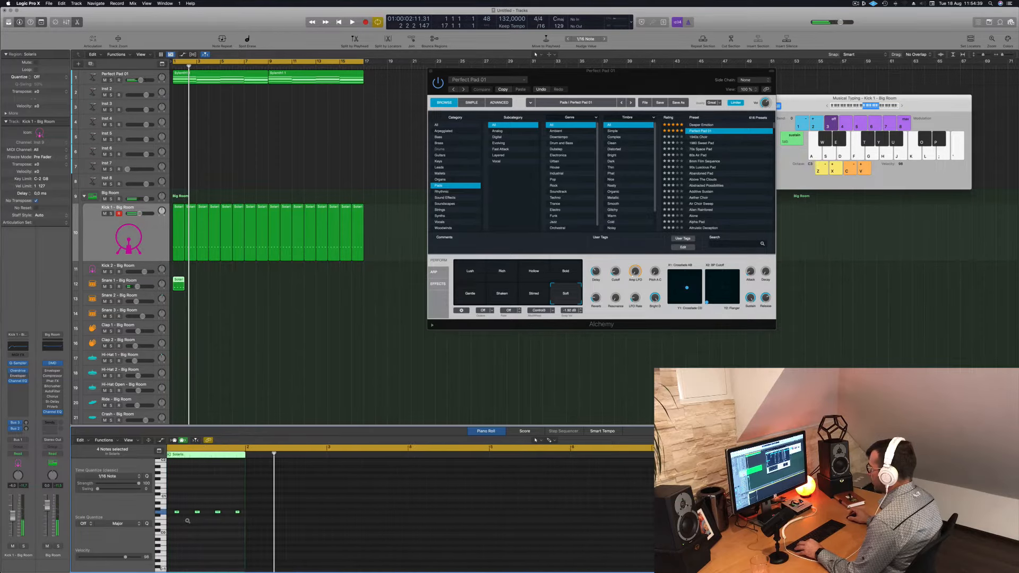
pyautogui.moveTo(183, 491); pyautogui.dragTo(369, 559)
pyautogui.hotkey('alt', 'Up')
pyautogui.hotkey('alt', 'Up')
pyautogui.hotkey('alt', 'Up')
pyautogui.hotkey('alt', 'Up')
pyautogui.hotkey('alt', 'Up')
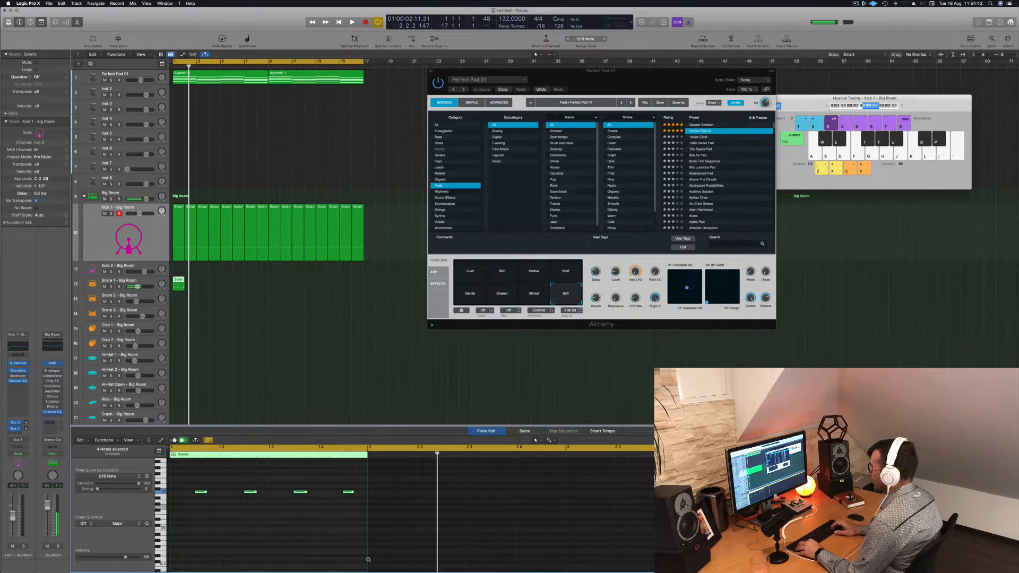
pyautogui.hotkey('alt', 'Up')
pyautogui.hotkey('alt', 'Up')
pyautogui.hotkey('alt', 'Up')
pyautogui.hotkey('alt', 'Up')
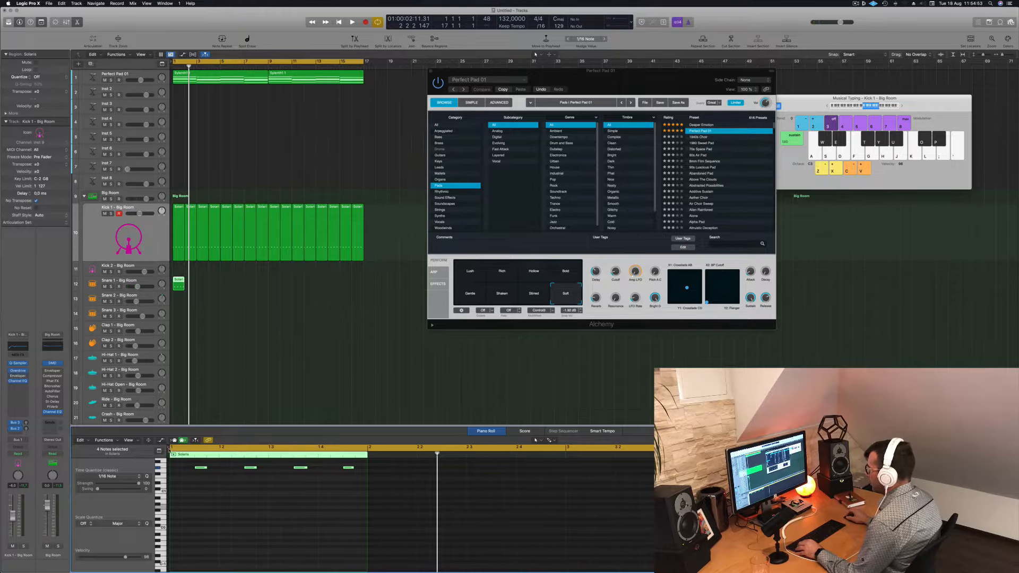
# Play the one-bar Snare 1 pattern from the start to check the pitch of its notes.
pyautogui.moveTo(167, 446); pyautogui.dragTo(322, 503)
pyautogui.press('space')
pyautogui.scroll(-2, 259, 500)
pyautogui.hscroll(-2, 260, 500)
pyautogui.press('space')
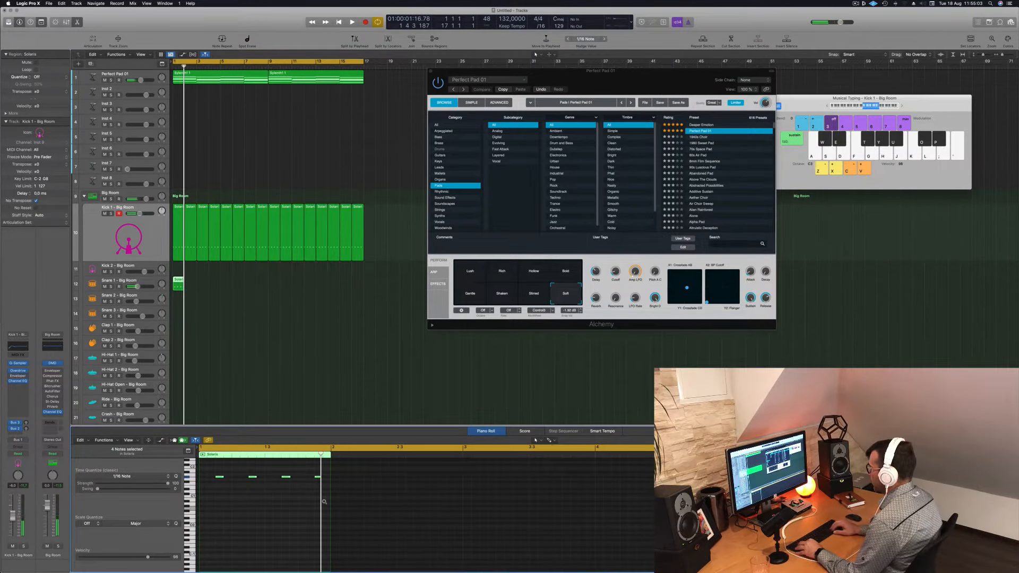
pyautogui.press('space')
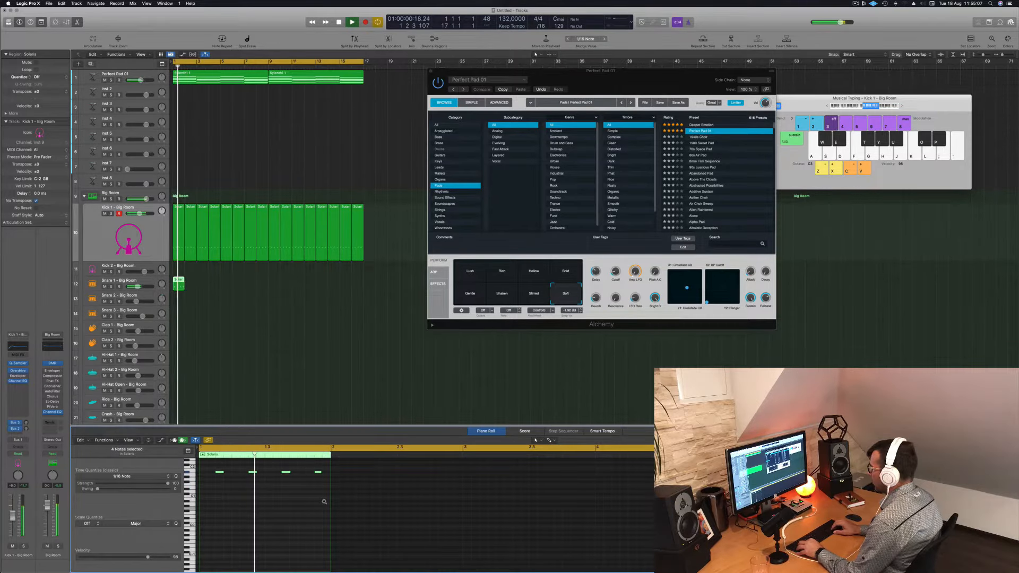
# Transpose the four snare notes down in semitone steps during playback and bring them back up two semitones.
pyautogui.hotkey('alt', 'Down')
pyautogui.hotkey('alt', 'Down')
pyautogui.hotkey('alt', 'Down')
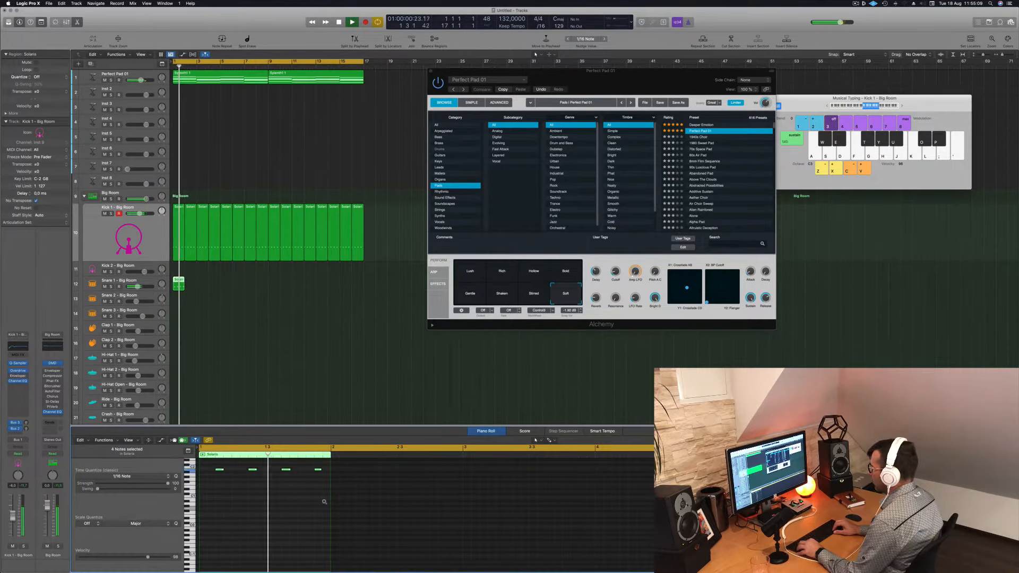
pyautogui.hotkey('alt', 'Down')
pyautogui.hotkey('alt', 'Down')
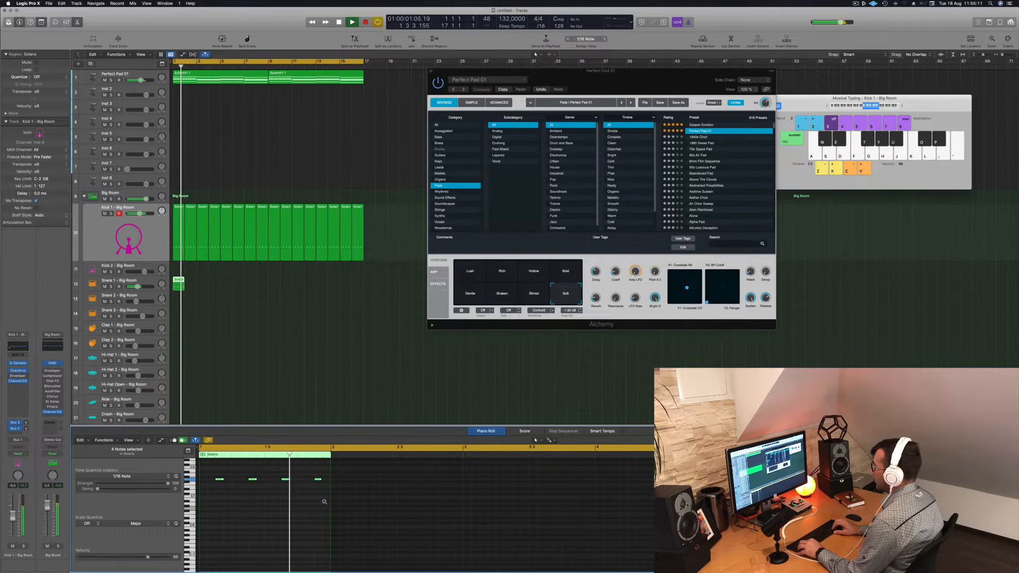
pyautogui.hotkey('alt', 'Down')
pyautogui.hotkey('alt', 'Down')
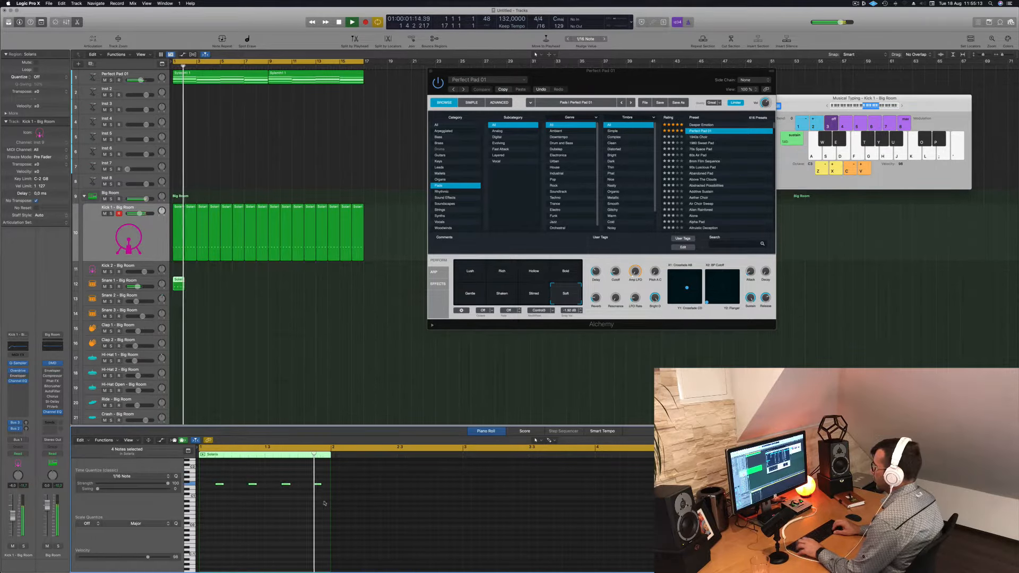
pyautogui.hotkey('alt', 'Up')
pyautogui.hotkey('alt', 'Up')
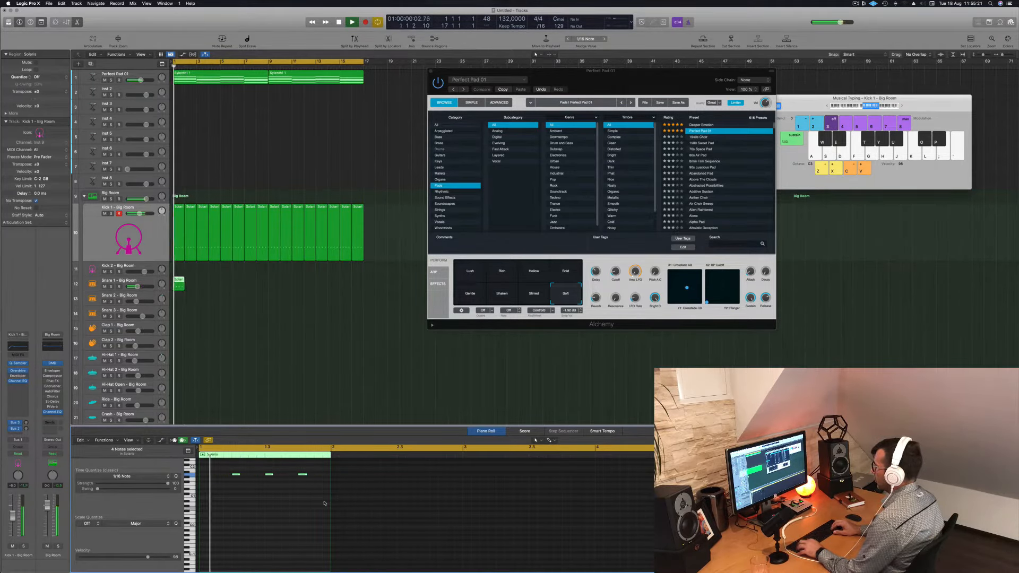
# Shift the four snare notes an eighth note earlier onto the beats and delete the ones on beats 1 and 3.
pyautogui.hotkey('alt', 'Left')
pyautogui.hotkey('alt', 'Left')
pyautogui.press('space')
pyautogui.press('space')
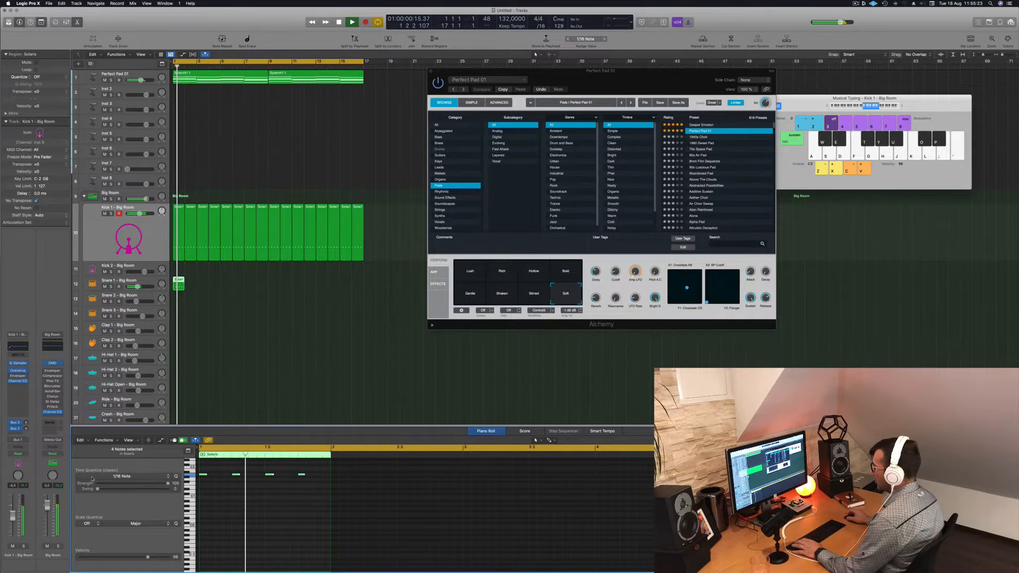
pyautogui.press('space')
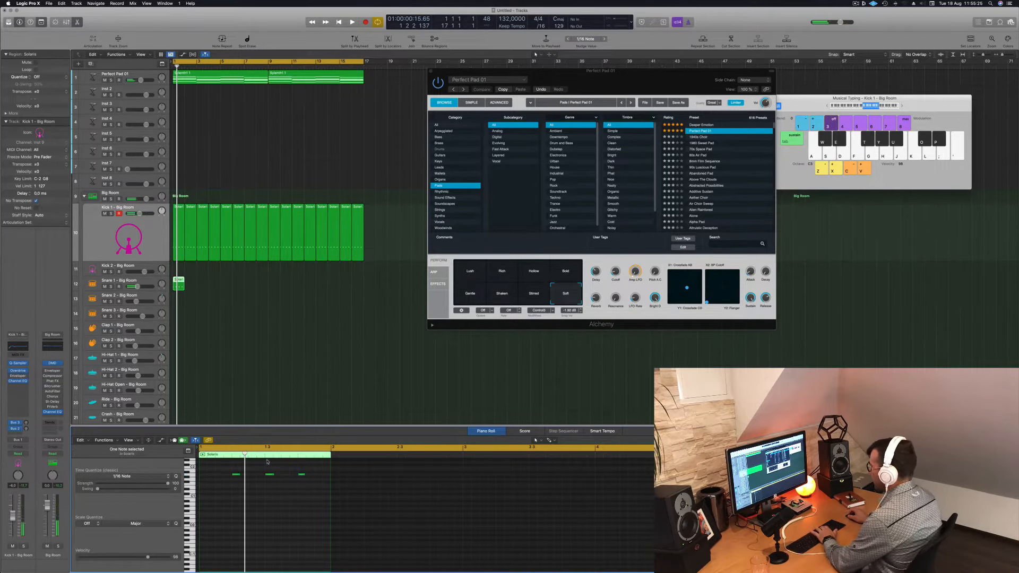
pyautogui.press('space')
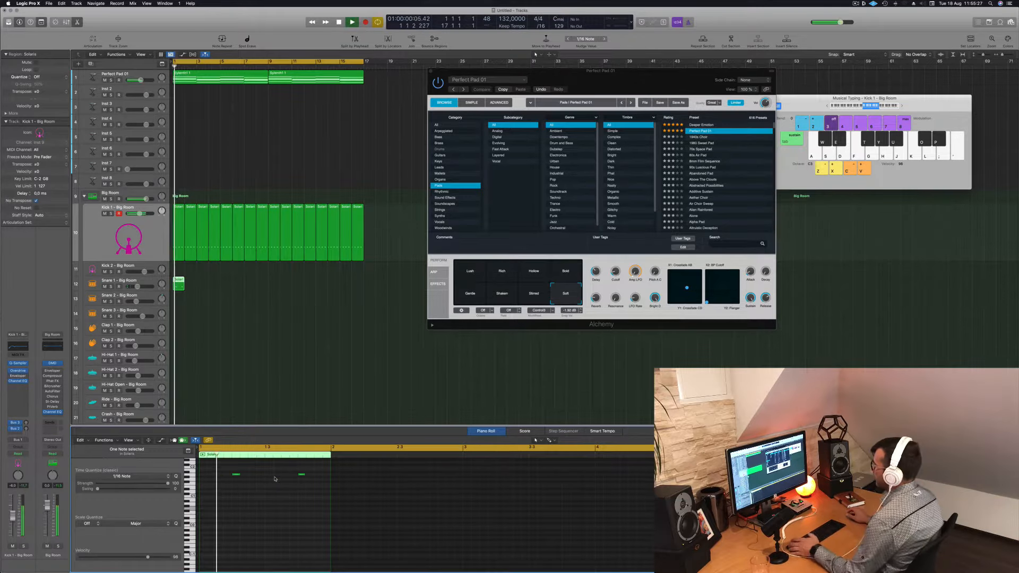
# Repeat the one-bar Snare 1 region until copies fill bars 1 to 16 under the kick pattern.
pyautogui.click(179, 282)
pyautogui.press('super+r')
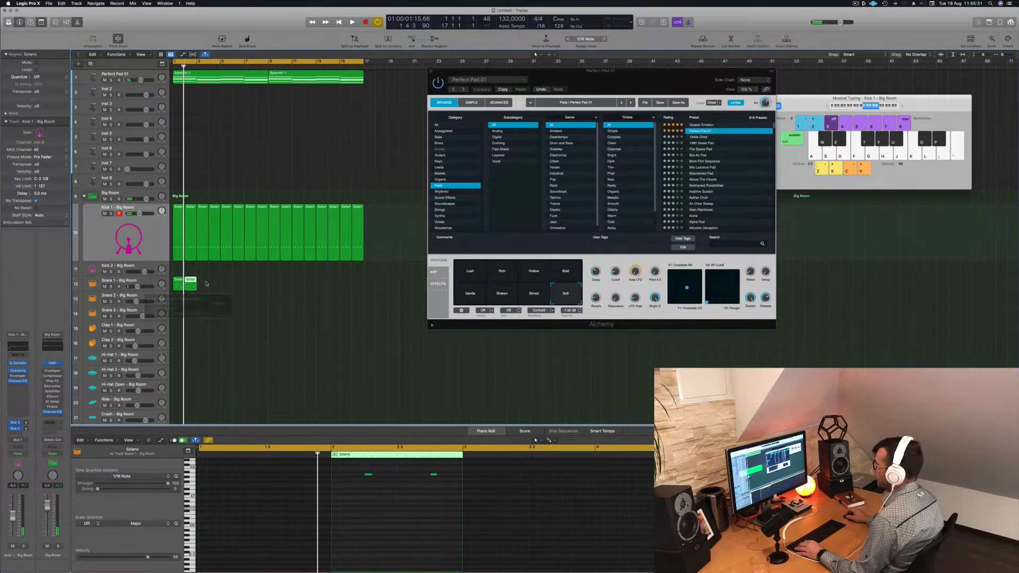
pyautogui.moveTo(190, 281); pyautogui.dragTo(312, 286)
pyautogui.click(232, 298)
pyautogui.click(177, 280)
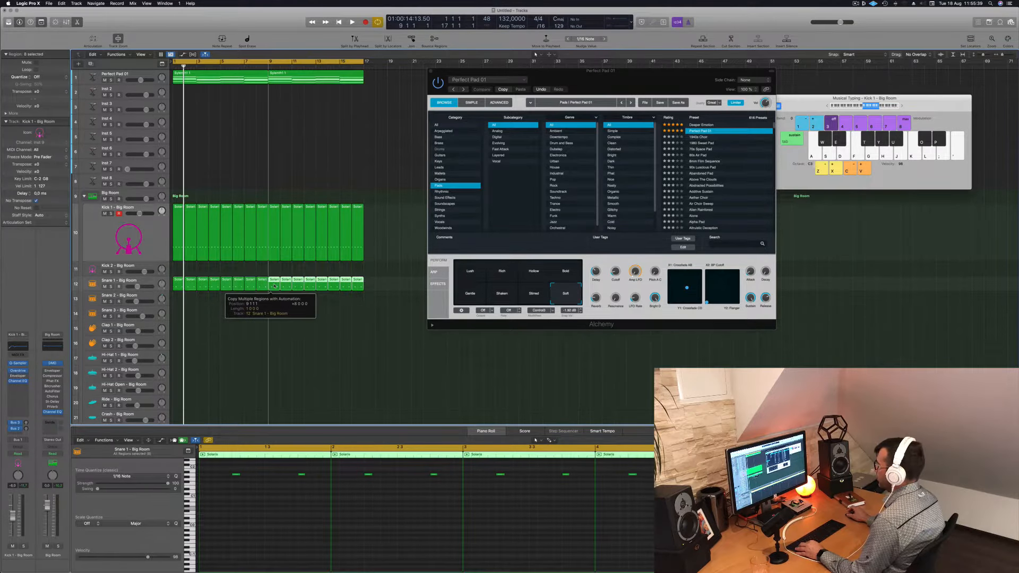
# Play back the pad, kick and snare together and select the Snare 1 track.
pyautogui.press('space')
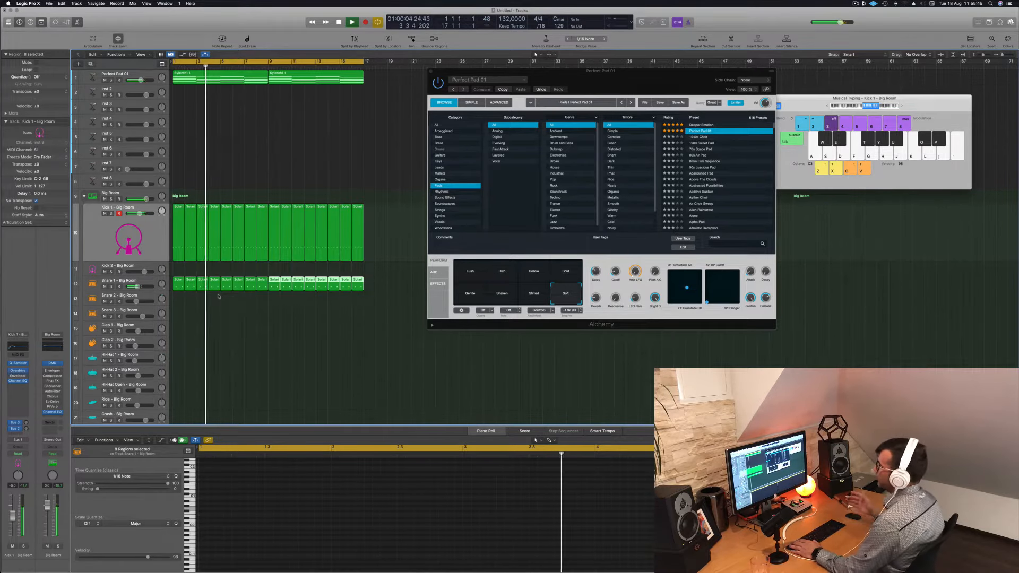
pyautogui.press('space')
pyautogui.click(148, 284)
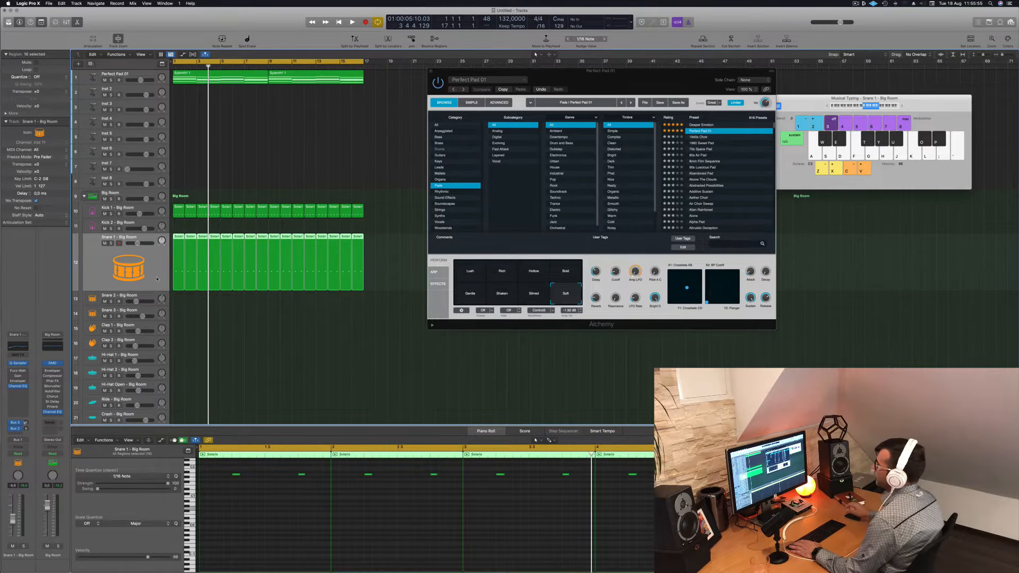
pyautogui.press('space')
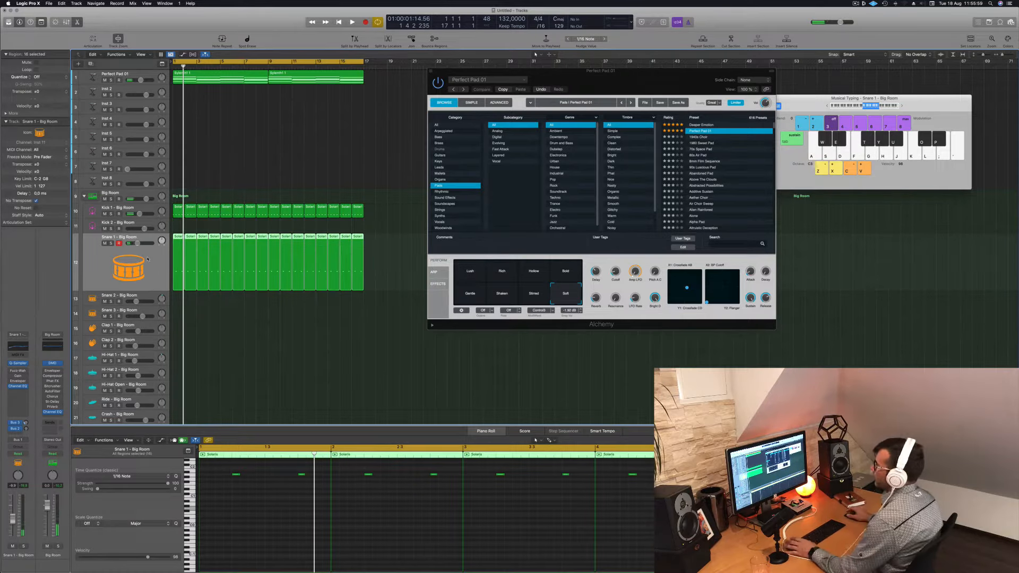
pyautogui.press('space')
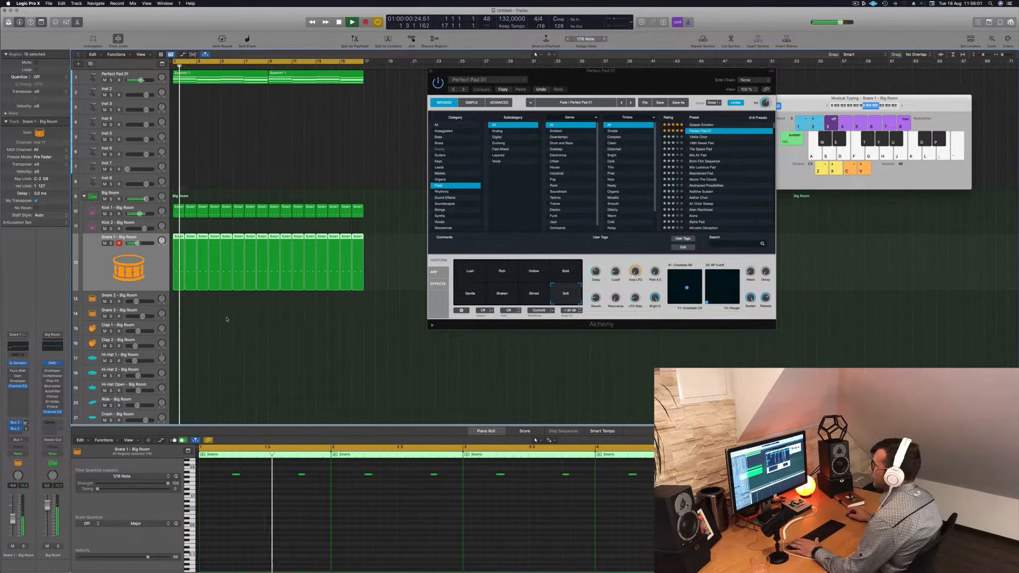
# Copy the first Kick 1 region to bar 1 of the Hi-Hat Open track and show its four notes in the Piano Roll.
pyautogui.click(240, 358)
pyautogui.scroll(-3, 175, 239)
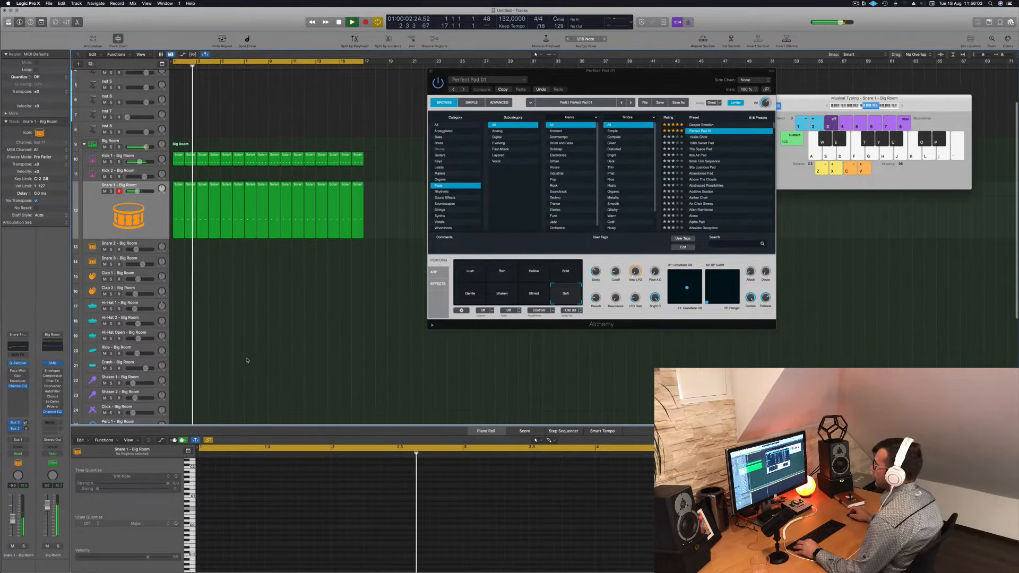
pyautogui.press('space')
pyautogui.moveTo(179, 159); pyautogui.dragTo(179, 334)
pyautogui.click(295, 499)
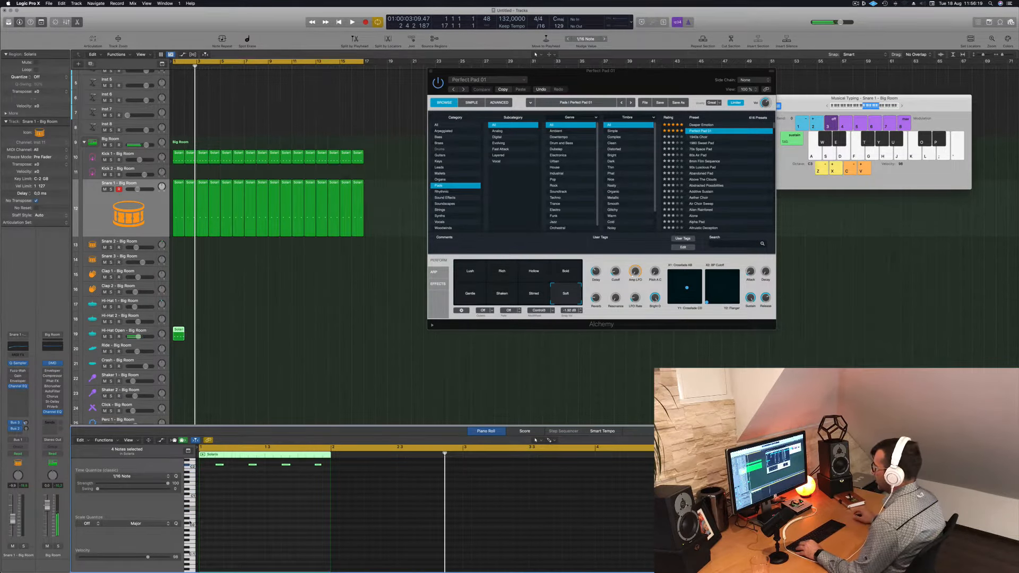
# Play back the beat with the Hi-Hat Open notes and repeat the one-bar region until copies fill bars 1 to 16.
pyautogui.scroll(2, 223, 534)
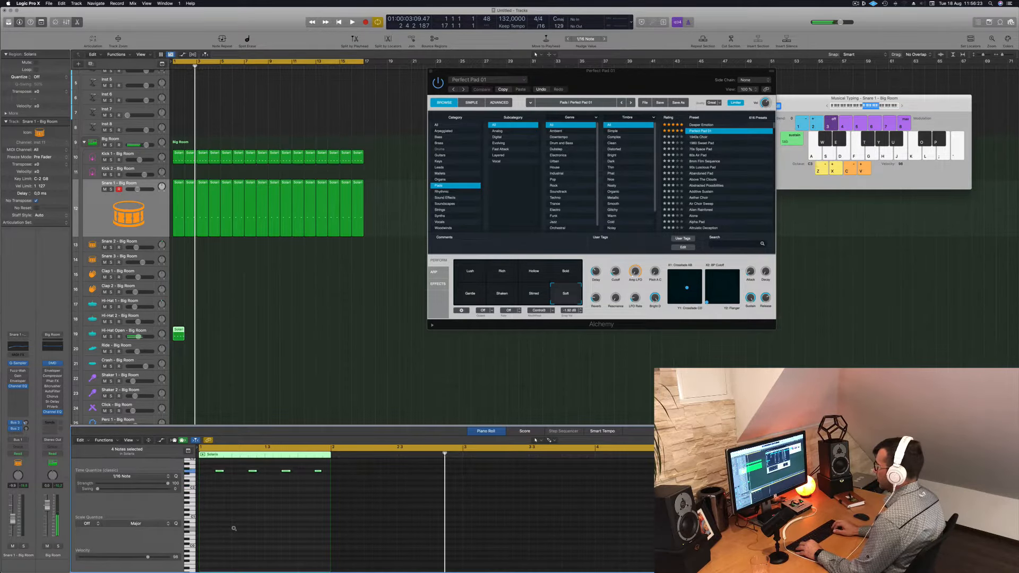
pyautogui.press('space')
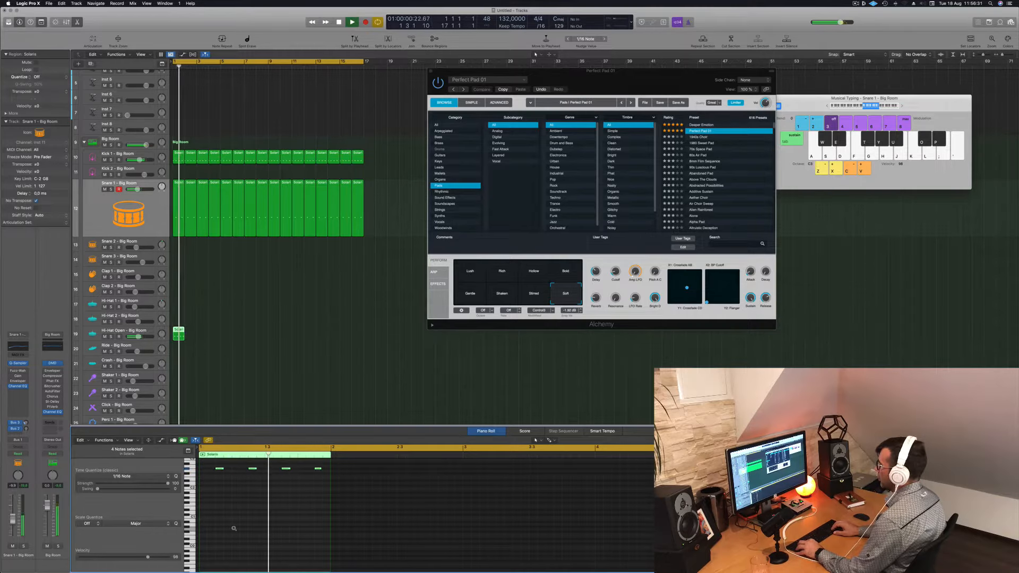
pyautogui.scroll(3, 234, 529)
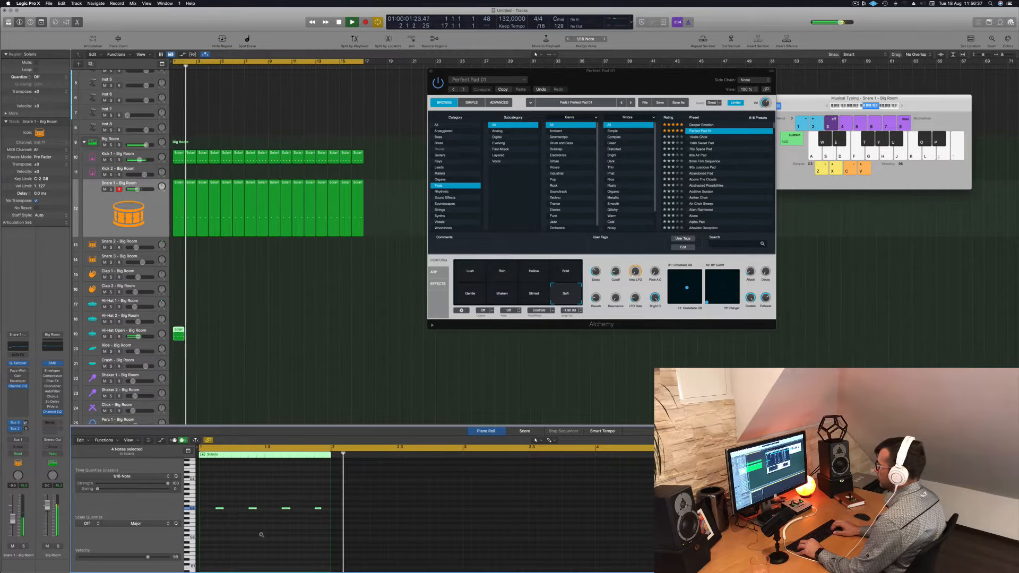
pyautogui.press('space')
pyautogui.press('space')
pyautogui.press('space')
pyautogui.moveTo(179, 334); pyautogui.dragTo(274, 337)
pyautogui.click(168, 336)
pyautogui.scroll(-2, 148, 300)
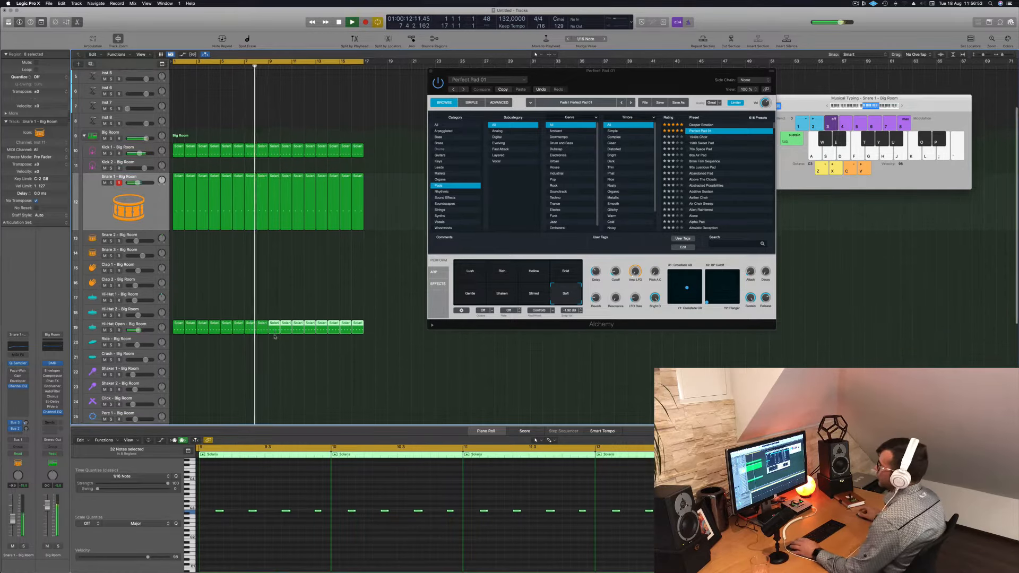
# Select the Hi-Hat Open track and play back the beat from the start.
pyautogui.press('space')
pyautogui.click(144, 306)
pyautogui.press('space')
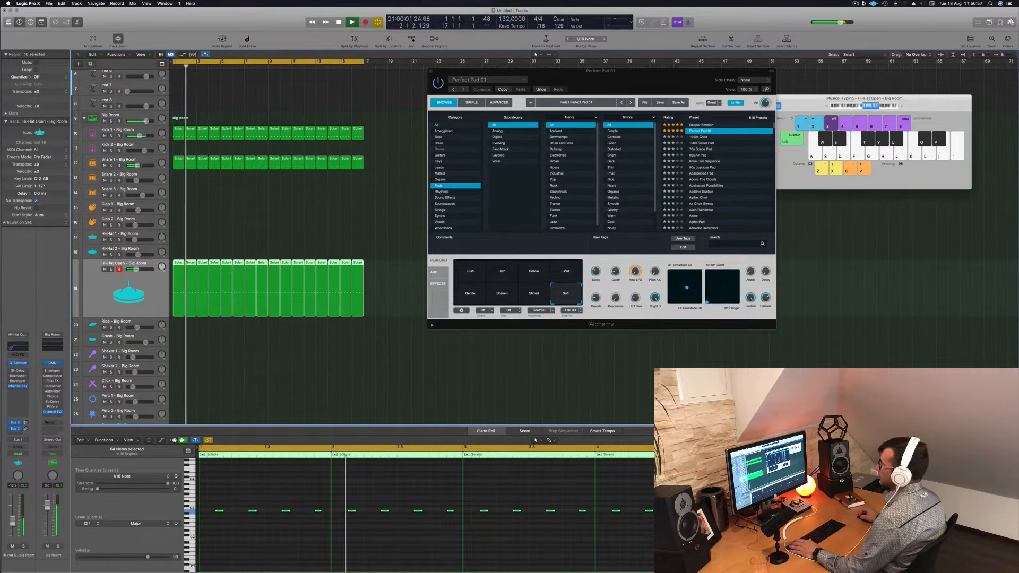
pyautogui.scroll(-3, 239, 239)
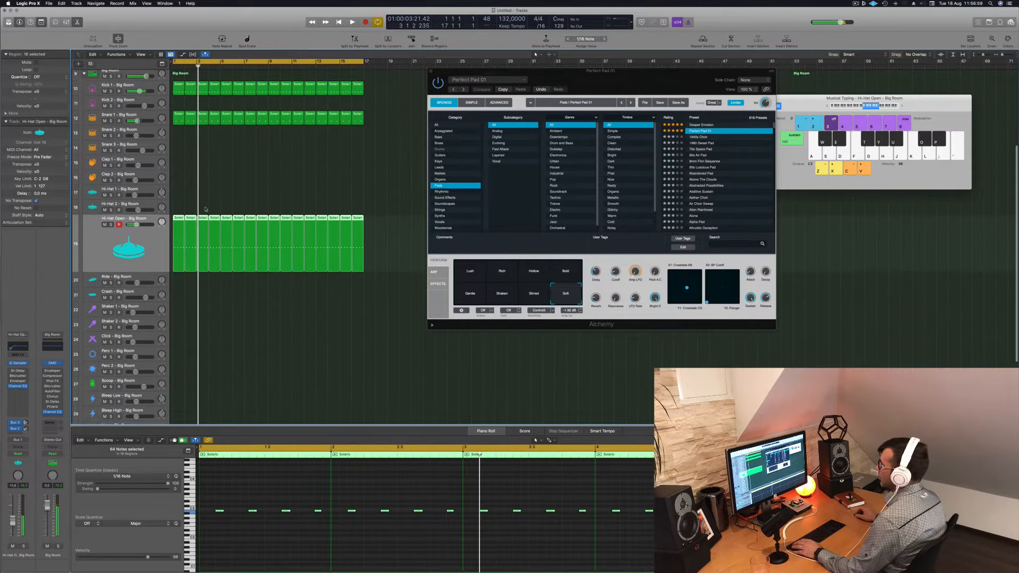
# Copy the first Hi-Hat Open region to bar 1 of the Hi-Hat 1 track and turn its notes into eight steady eighth notes.
pyautogui.click(182, 212)
pyautogui.press('space')
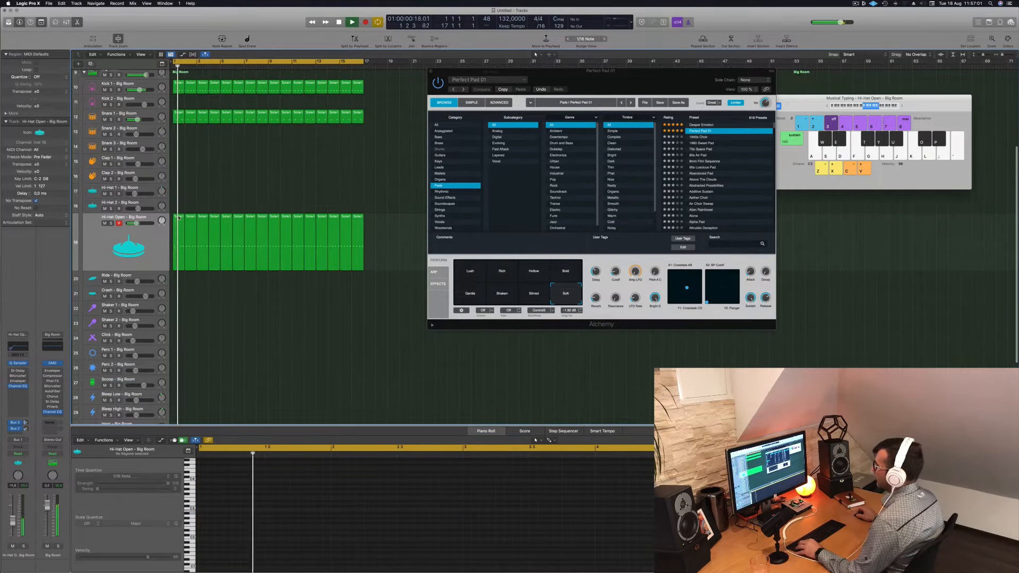
pyautogui.moveTo(179, 218); pyautogui.dragTo(178, 190)
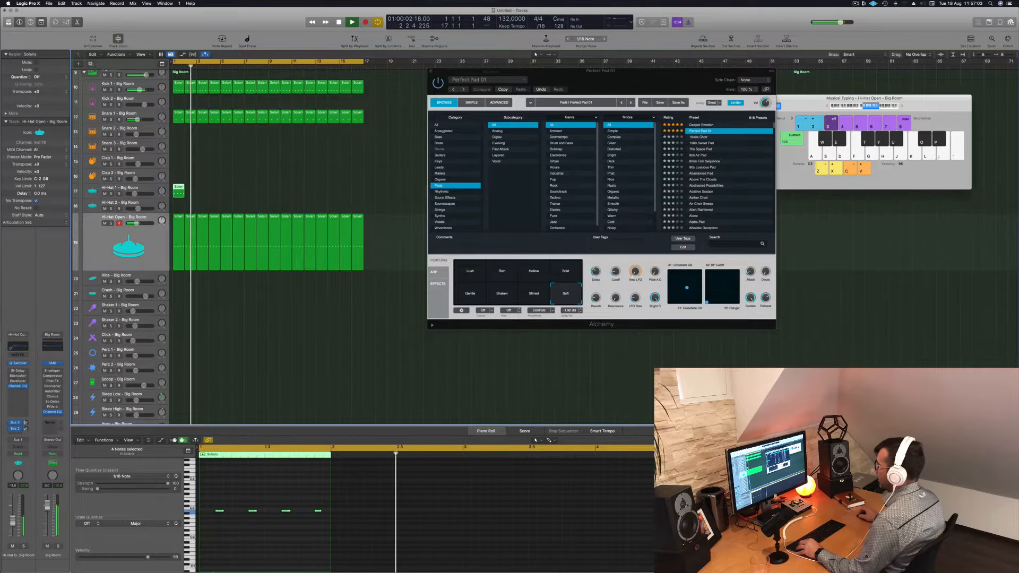
pyautogui.press('space')
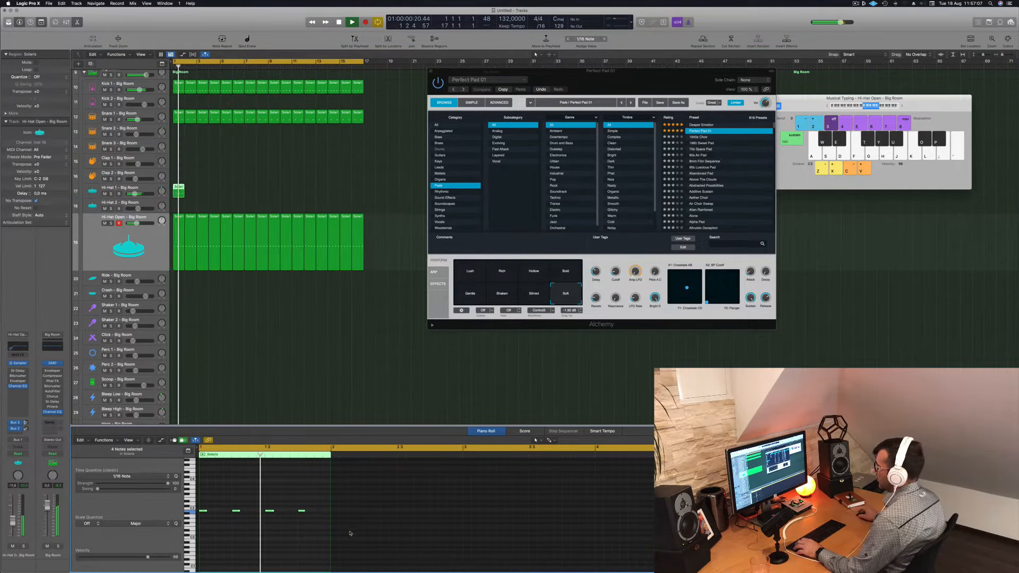
pyautogui.moveTo(213, 513); pyautogui.dragTo(221, 512)
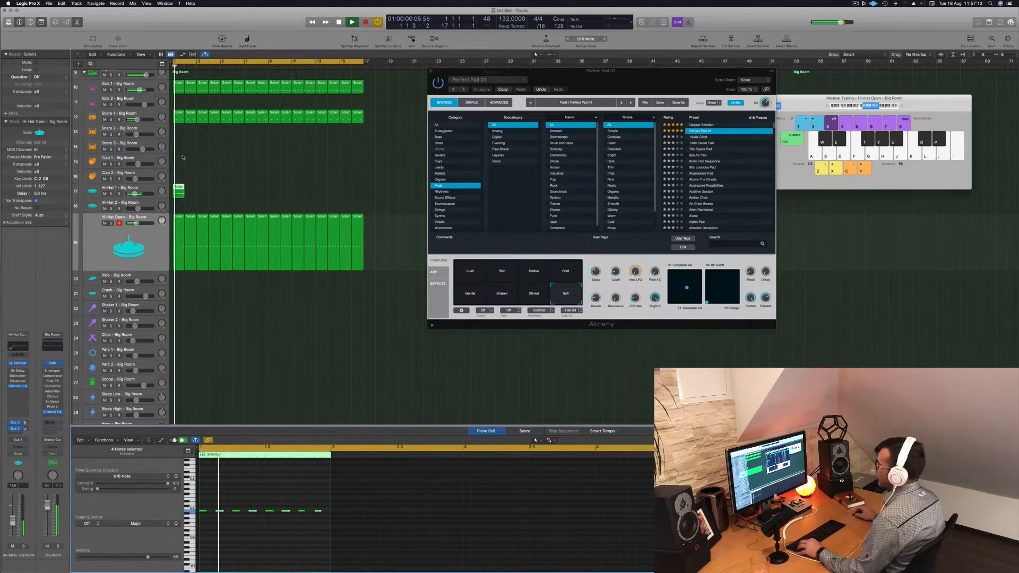
# Repeat the one-bar Hi-Hat 1 region until copies fill bars 1 to 16.
pyautogui.press('super+r')
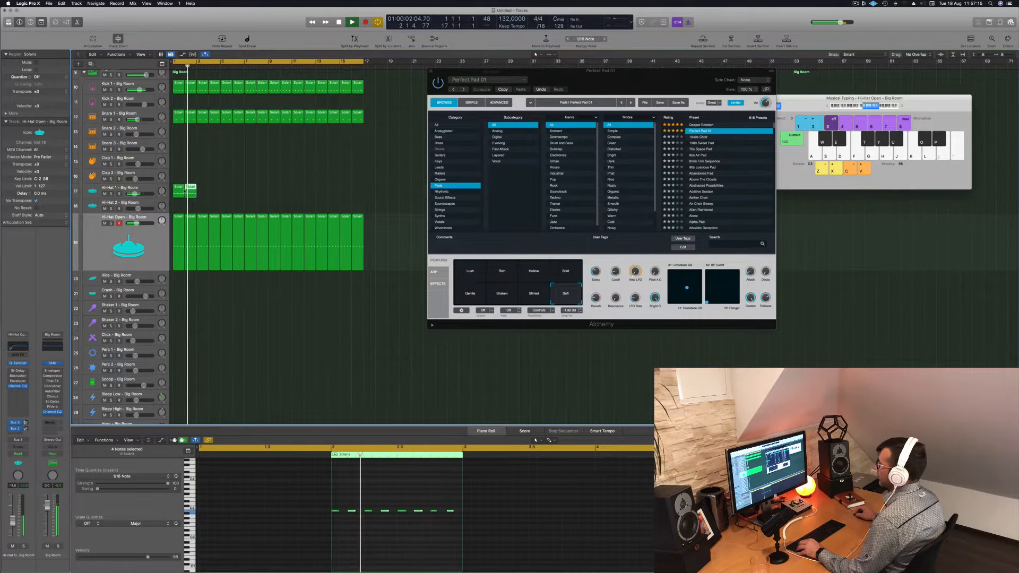
pyautogui.press('super+r')
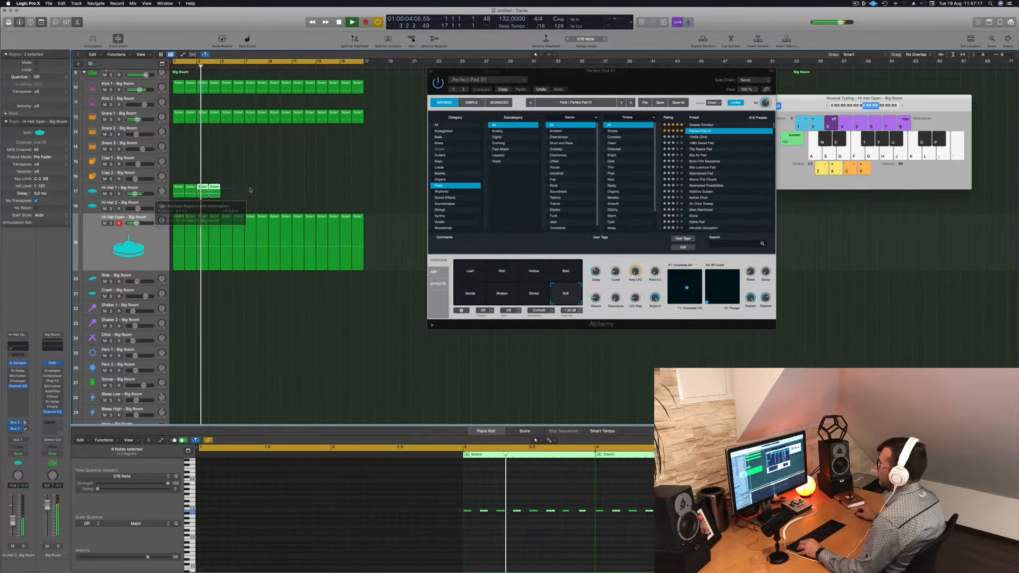
pyautogui.moveTo(190, 189); pyautogui.dragTo(274, 193)
# Select the Hi-Hat 1 track, then enable and open its Stereo Delay effect during playback.
pyautogui.click(149, 190)
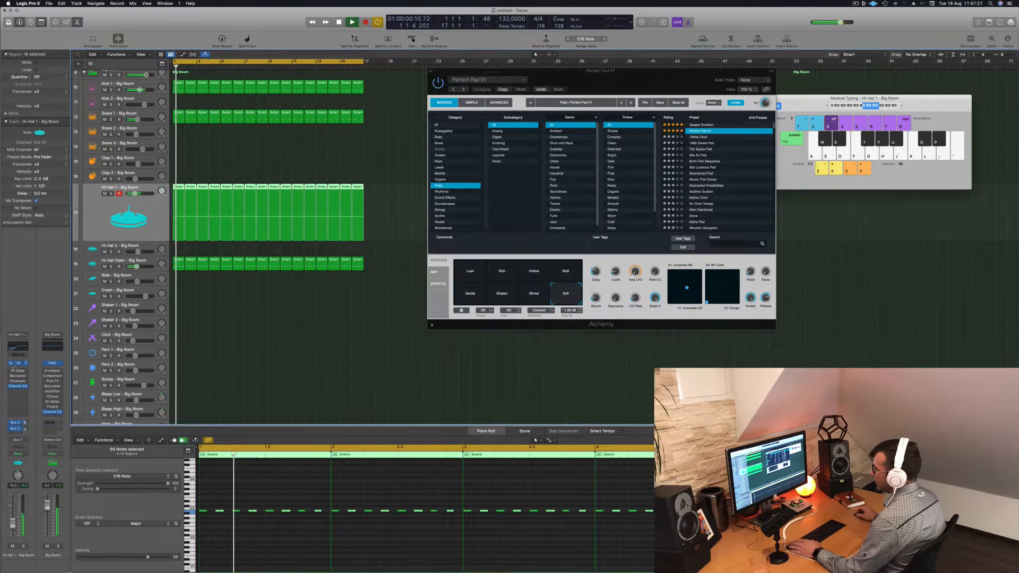
pyautogui.click(18, 371)
pyautogui.press('Return')
pyautogui.press(']')
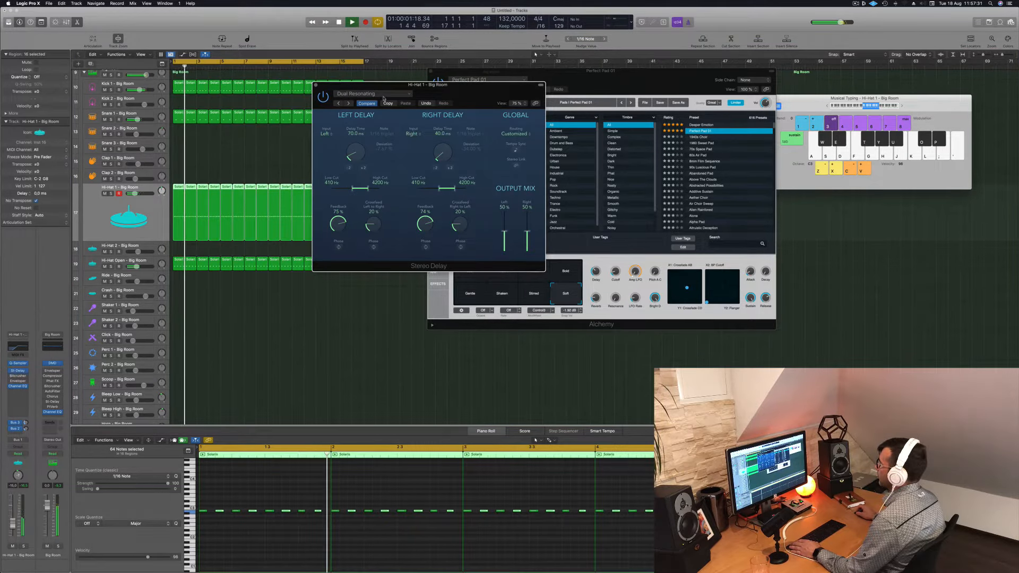
# Audition other Stereo Delay presets on Hi-Hat 1, including Dual 1/8 Note and Dual 1/16 Slap.
pyautogui.click(338, 103)
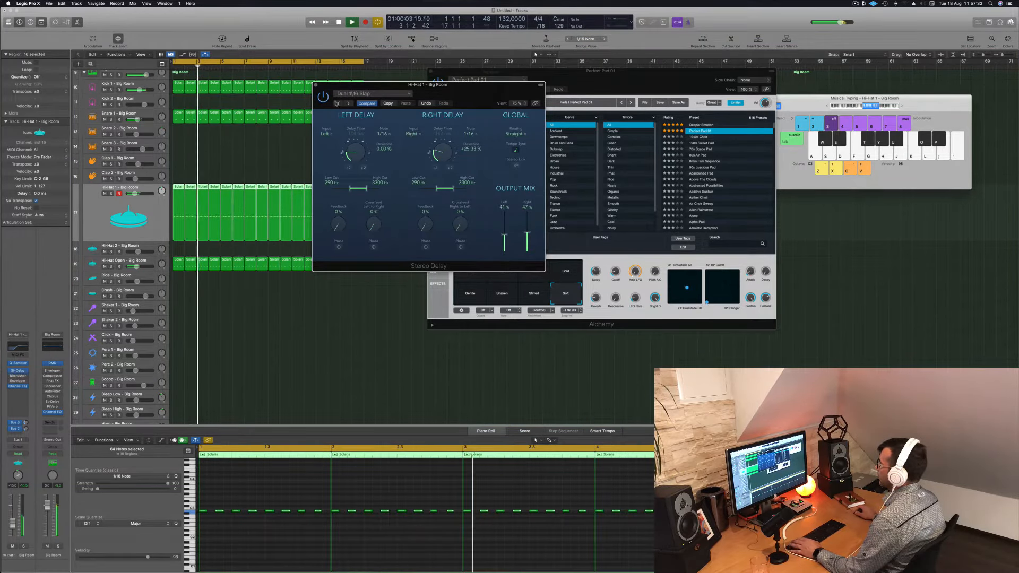
pyautogui.click(337, 103)
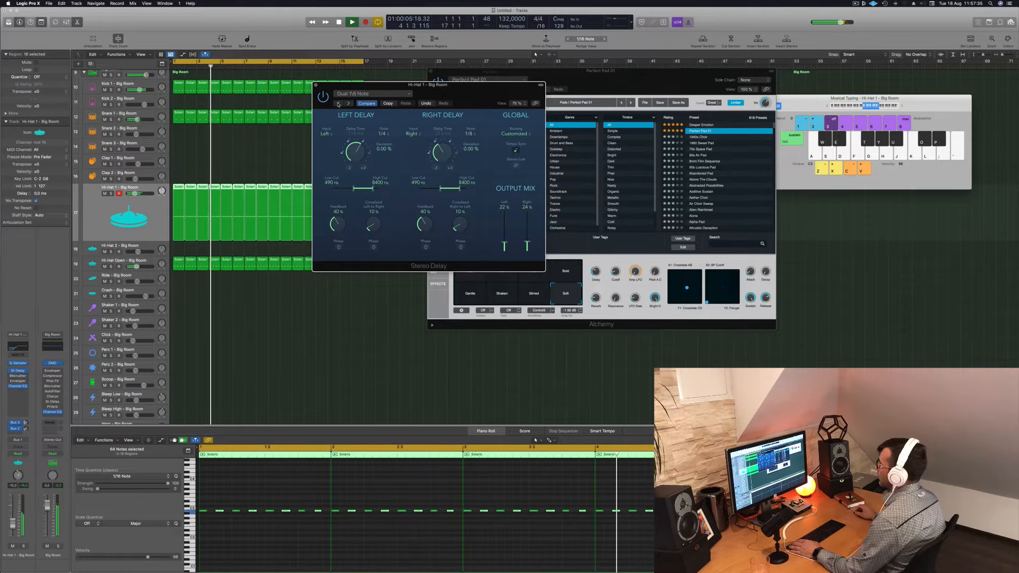
pyautogui.click(338, 104)
pyautogui.click(338, 104)
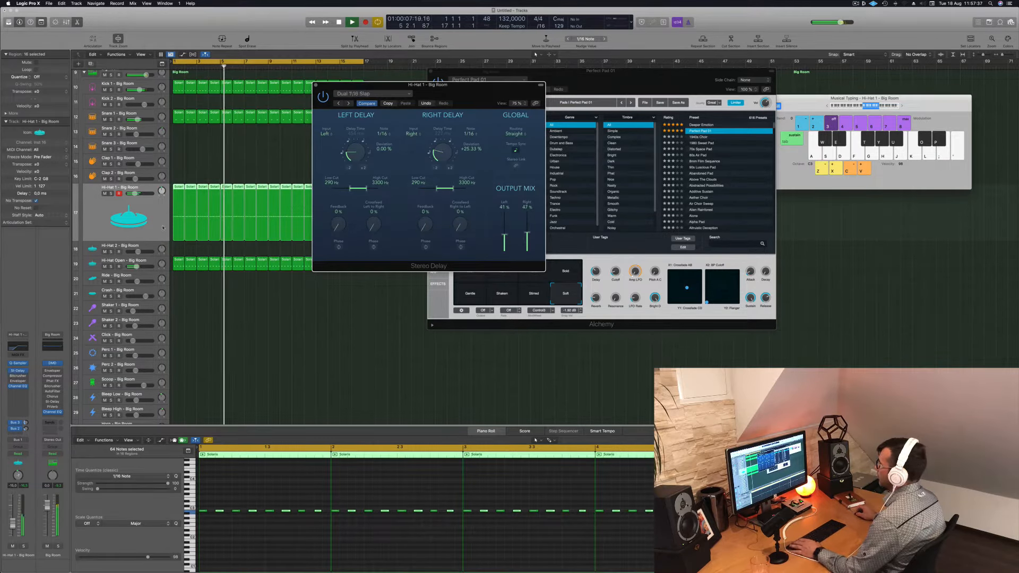
pyautogui.press('Return')
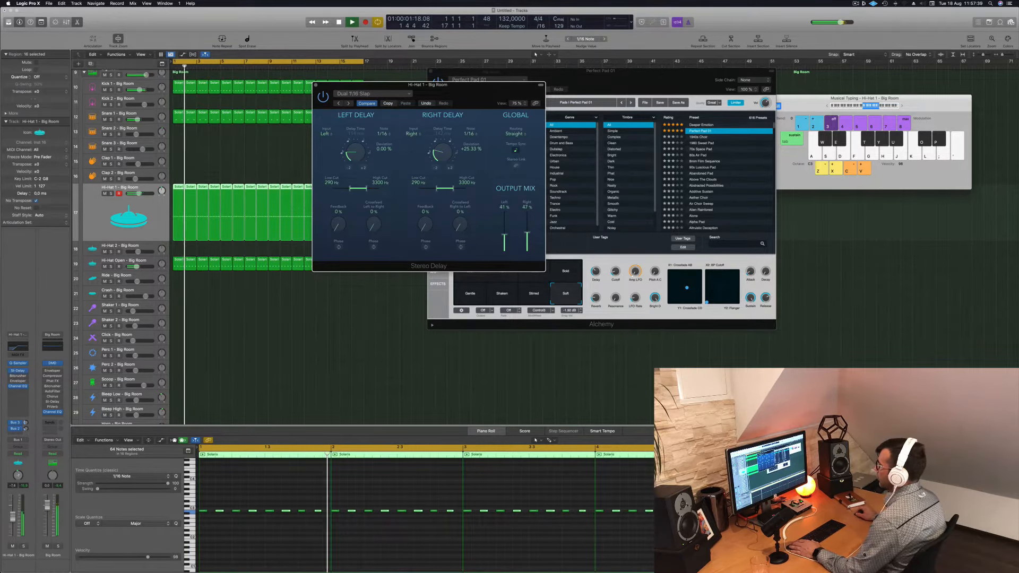
# Try a Stereo Delay output mix of 33% left and 44% right with altered left and right delay times.
pyautogui.moveTo(504, 235); pyautogui.dragTo(527, 235)
pyautogui.moveTo(441, 145); pyautogui.dragTo(443, 148)
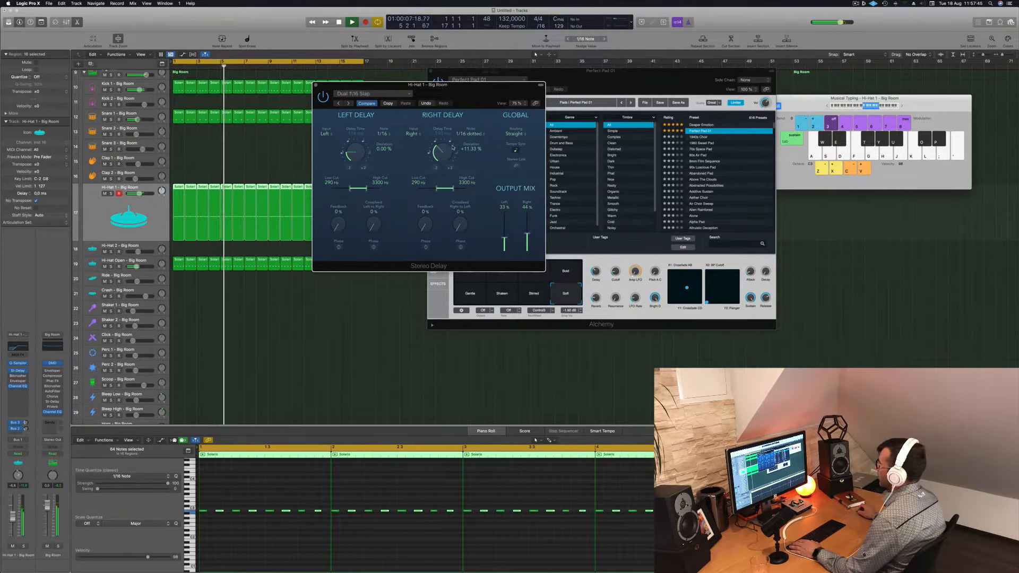
pyautogui.click(515, 167)
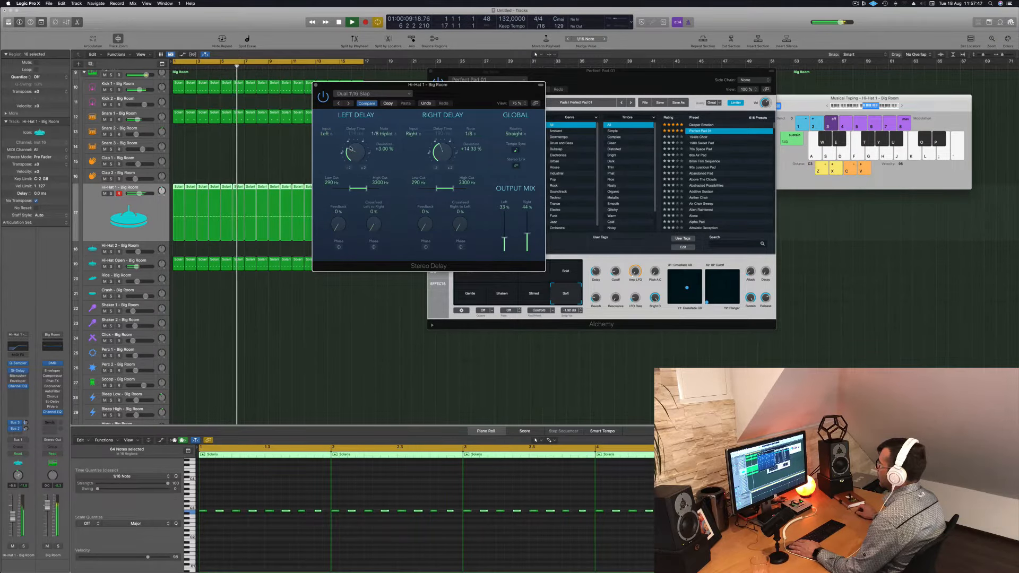
pyautogui.moveTo(351, 151); pyautogui.dragTo(349, 147)
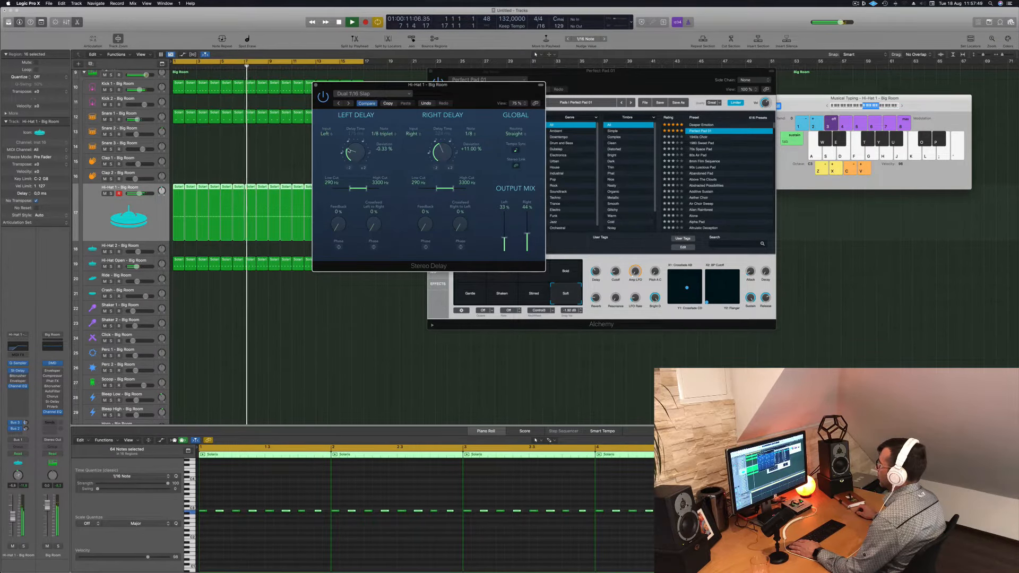
# Change the Hi-Hat 1 Stereo Delay to the 1/16 Note preset and close the plug-in window.
pyautogui.click(338, 104)
pyautogui.click(337, 103)
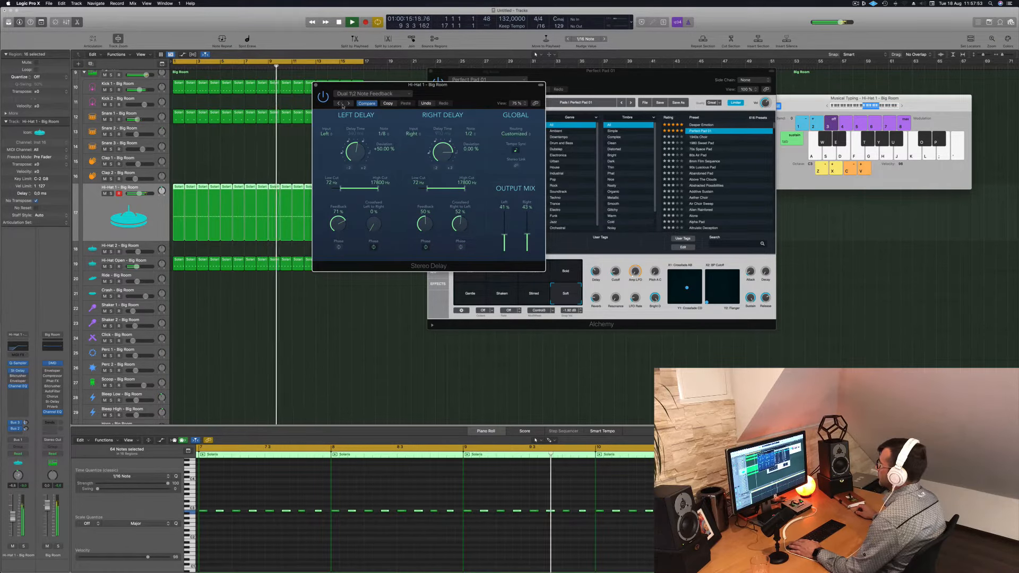
pyautogui.moveTo(338, 105); pyautogui.dragTo(313, 111)
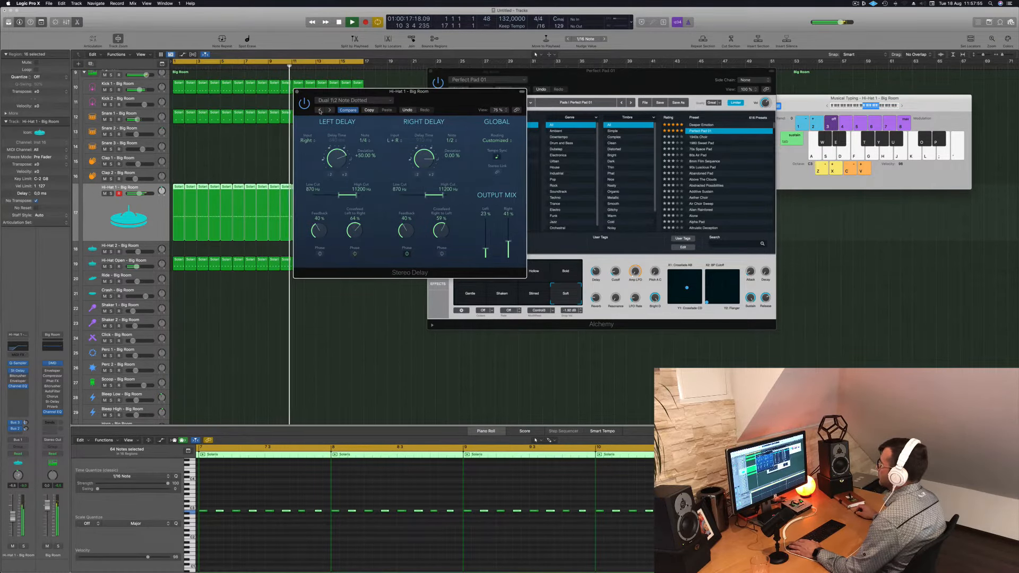
pyautogui.click(320, 111)
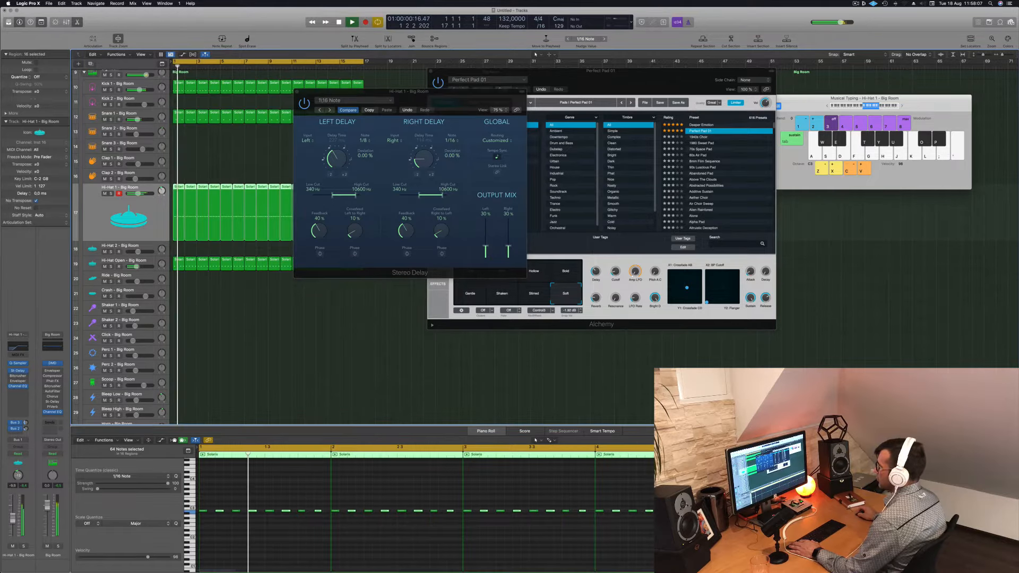
pyautogui.click(297, 92)
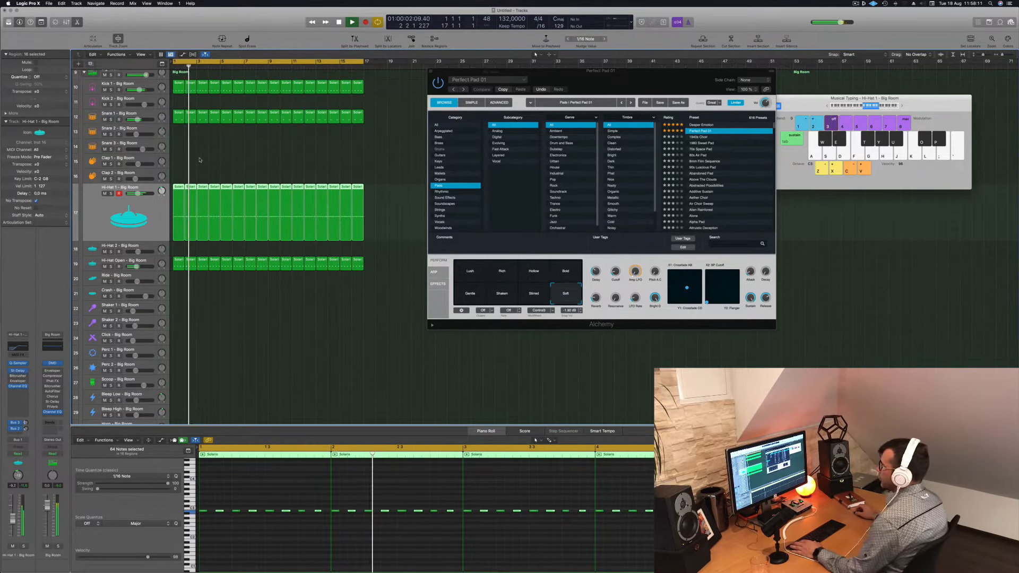
# Copy the first Hi-Hat Open region to bar 1 of Shaker 1 and duplicate its notes onto the beats and the sixteenths after each offbeat.
pyautogui.scroll(-1, 216, 280)
pyautogui.moveTo(178, 254); pyautogui.dragTo(176, 295)
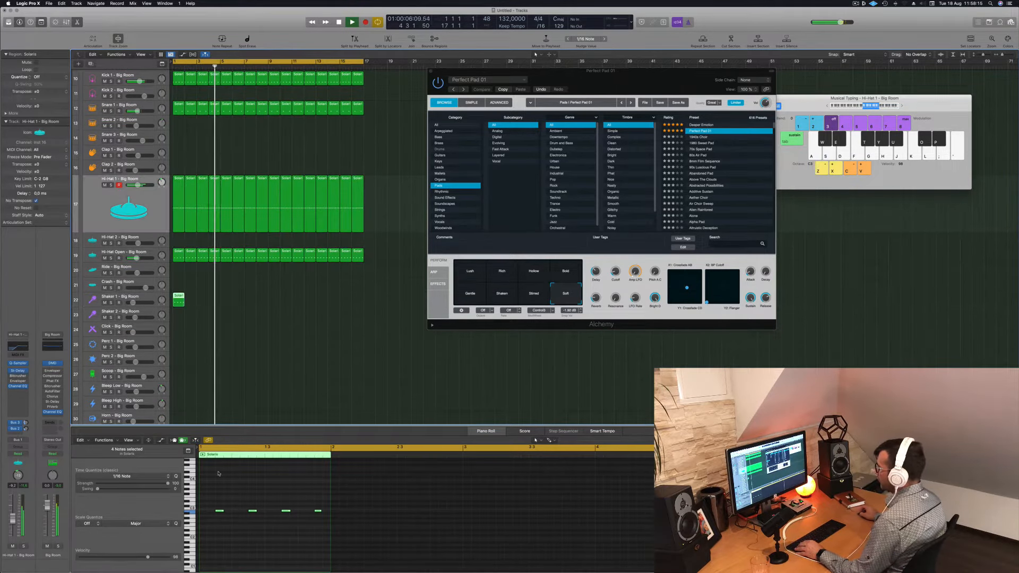
pyautogui.moveTo(217, 486); pyautogui.dragTo(359, 556)
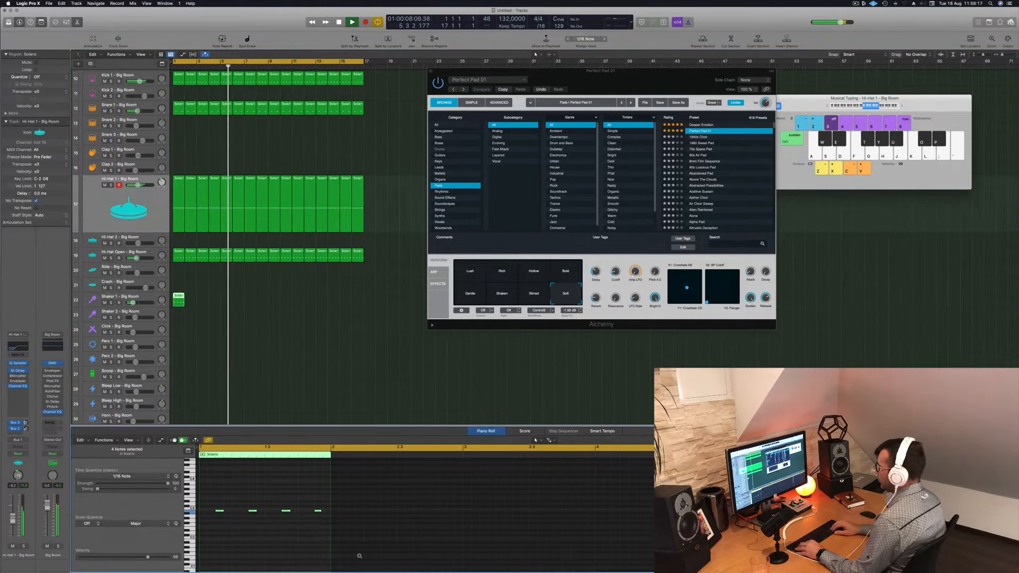
pyautogui.press('Return')
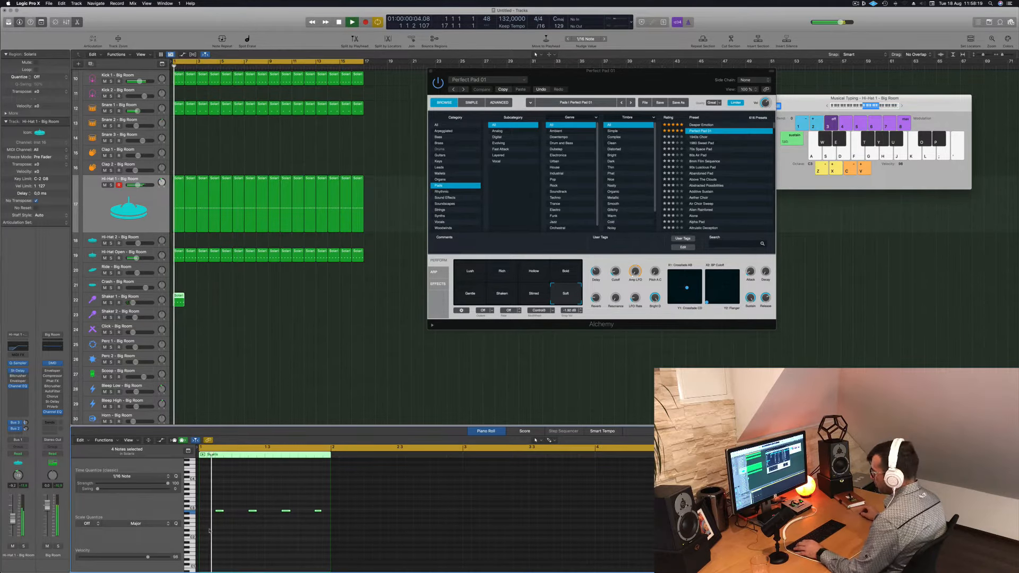
pyautogui.moveTo(219, 513)
pyautogui.mouseDown()
pyautogui.moveTo(204, 512)
pyautogui.moveTo(231, 512)
pyautogui.mouseUp()
pyautogui.press('space')
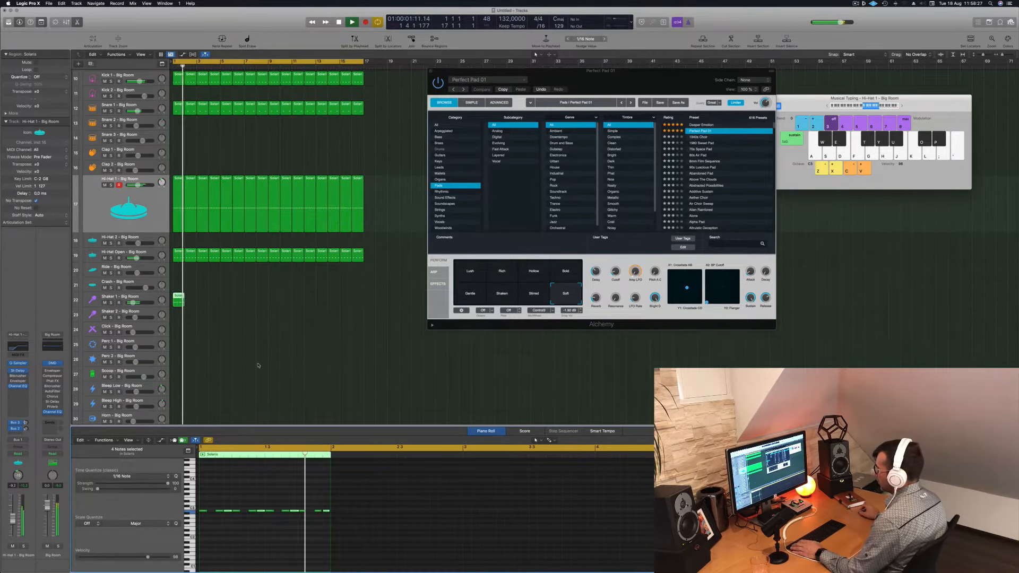
# Select the Shaker 1 track, play back the new pattern and select all notes in its region.
pyautogui.click(147, 299)
pyautogui.press('space')
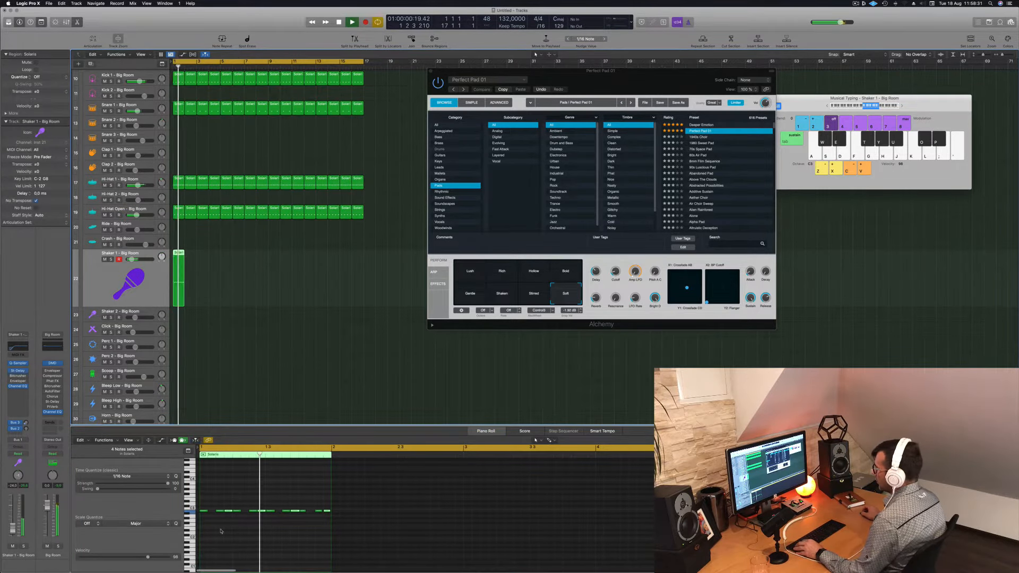
pyautogui.moveTo(203, 505); pyautogui.dragTo(331, 519)
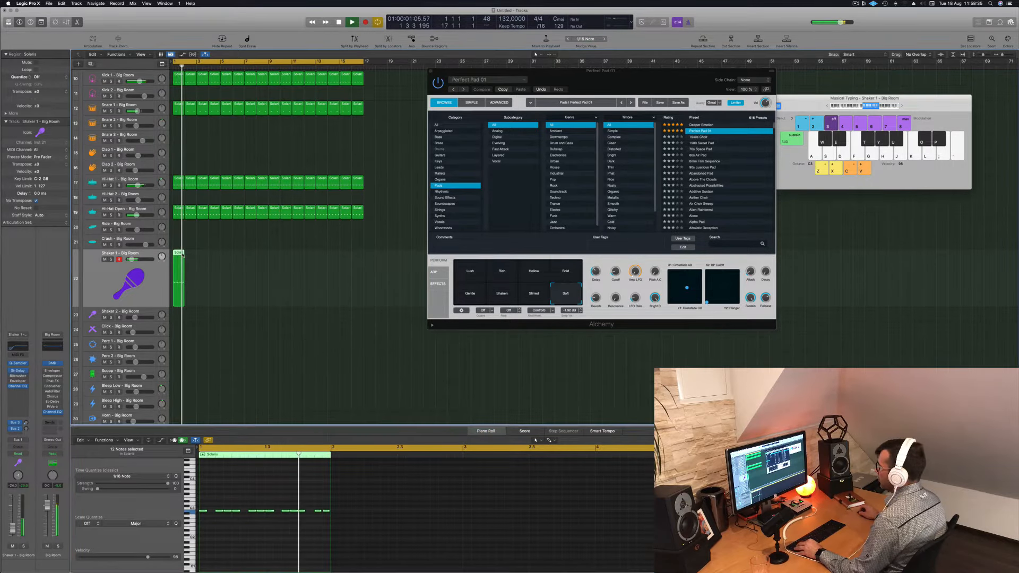
# Duplicate the one-bar Shaker 1 region across bars 1 to 4 and nudge the last two copies back flush with the others.
pyautogui.moveTo(181, 255); pyautogui.dragTo(207, 258)
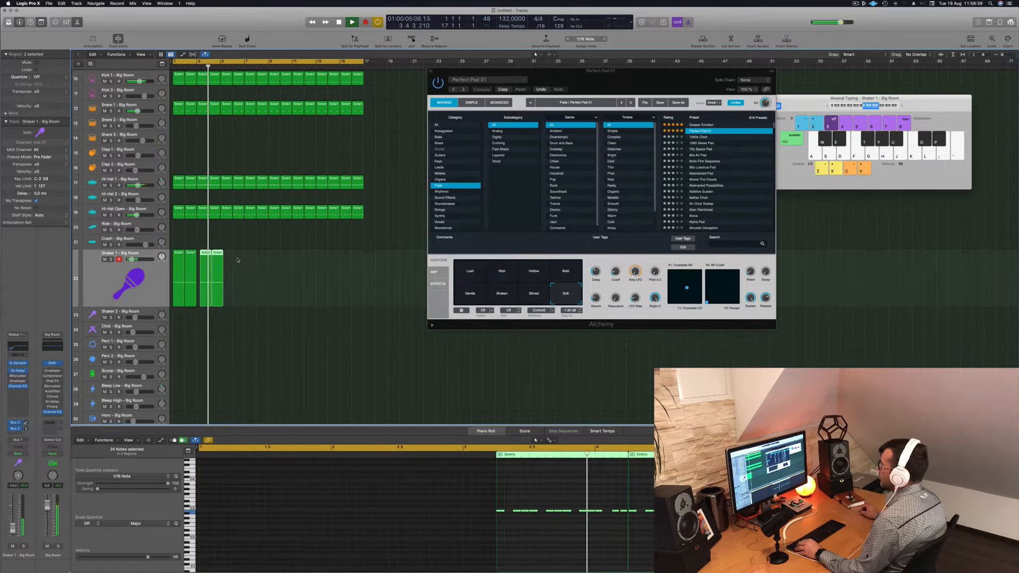
pyautogui.hotkey('alt', 'Left')
pyautogui.hotkey('alt', 'Left')
pyautogui.hotkey('alt', 'Left')
pyautogui.hotkey('alt', 'Left')
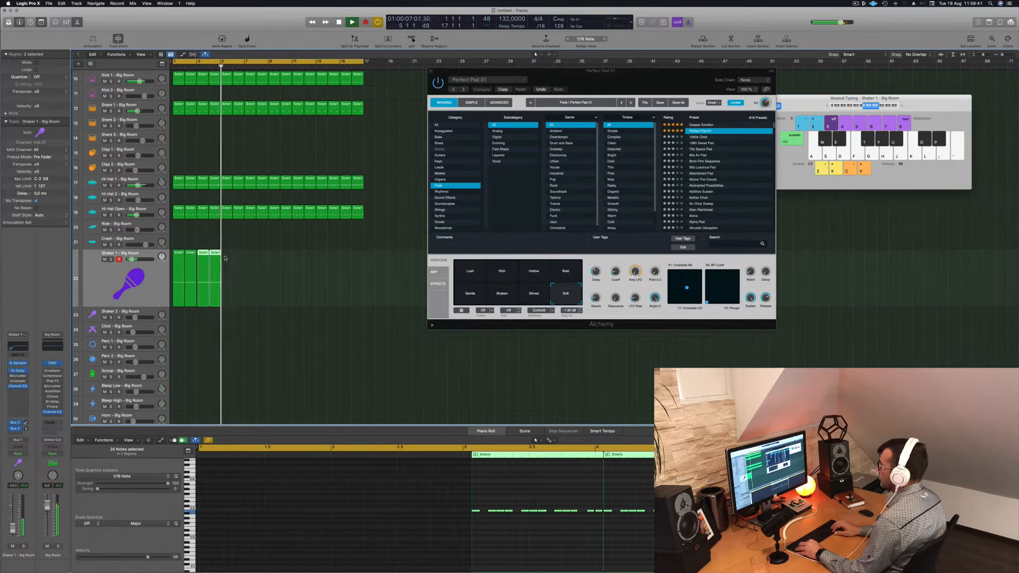
# Extend the Shaker 1 copies to fill bars 1 to 16 and mute the Hi-Hat Open track during playback.
pyautogui.press('space')
pyautogui.press('space')
pyautogui.moveTo(224, 258); pyautogui.dragTo(275, 262)
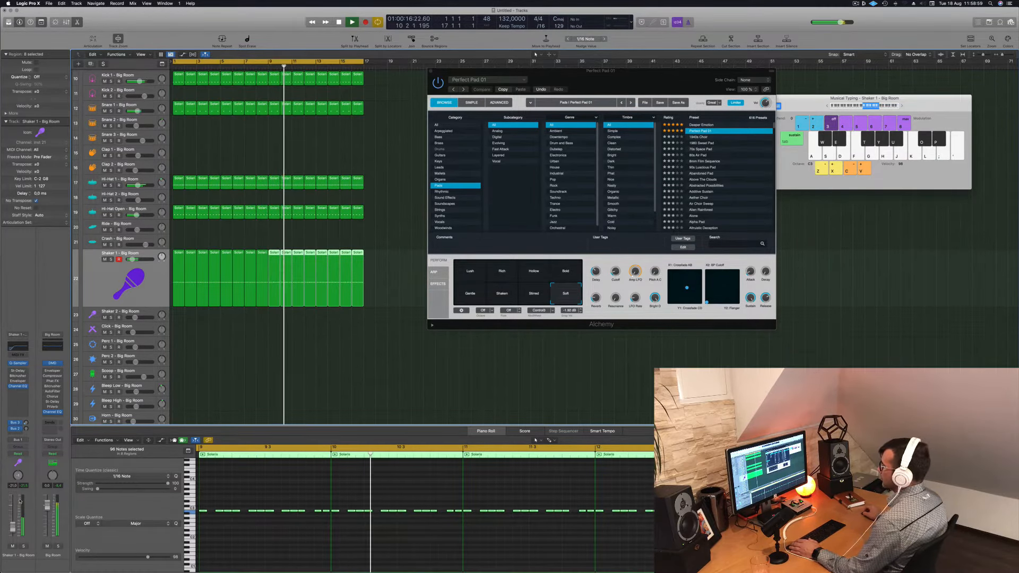
pyautogui.click(105, 215)
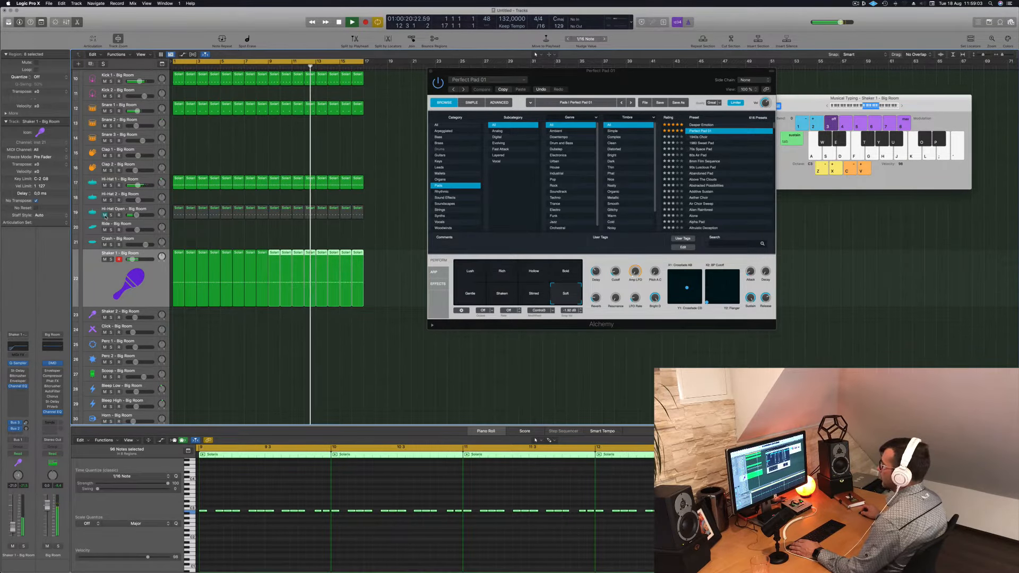
# Unmute the Hi-Hat Open track and change its sound to Hi-Hat Open - Deep Tech while the beat plays from the start.
pyautogui.click(104, 215)
pyautogui.click(155, 211)
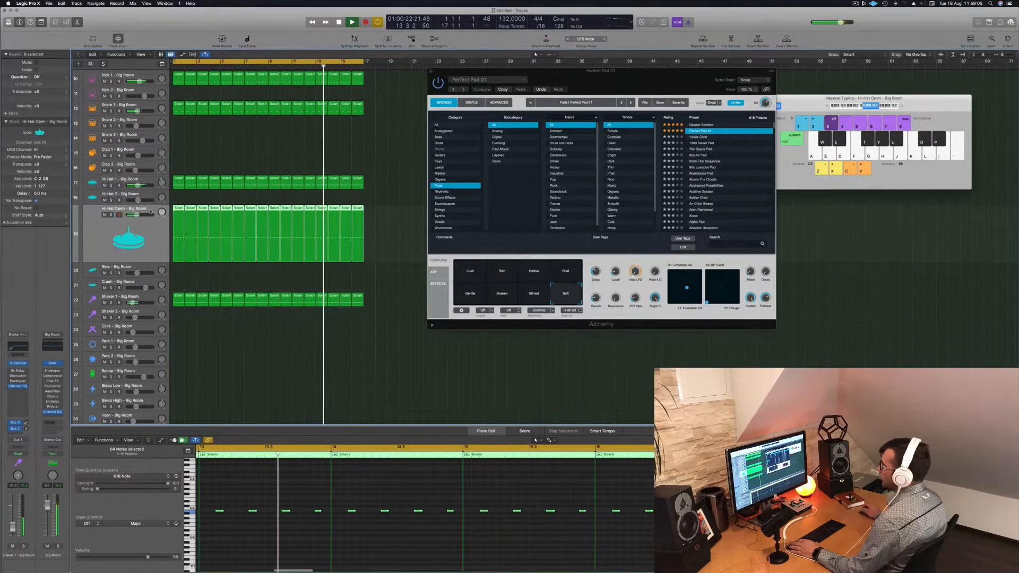
pyautogui.press('Return')
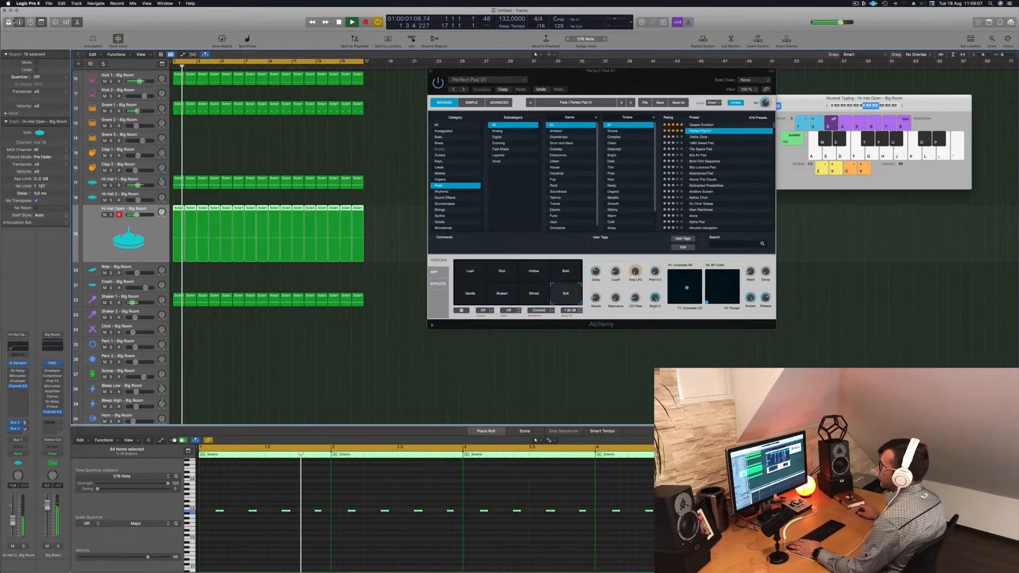
pyautogui.press('y')
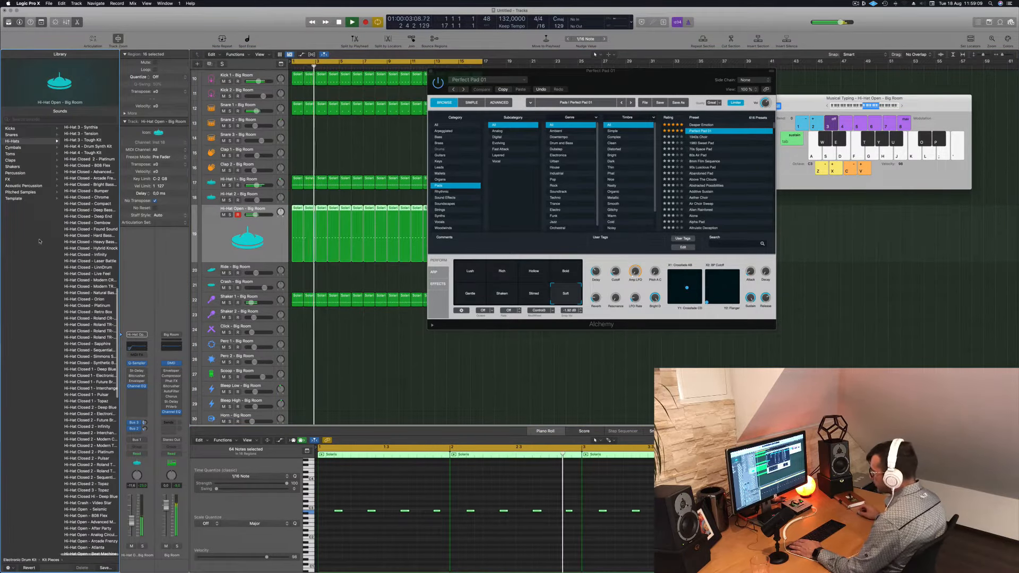
pyautogui.scroll(-10, 84, 256)
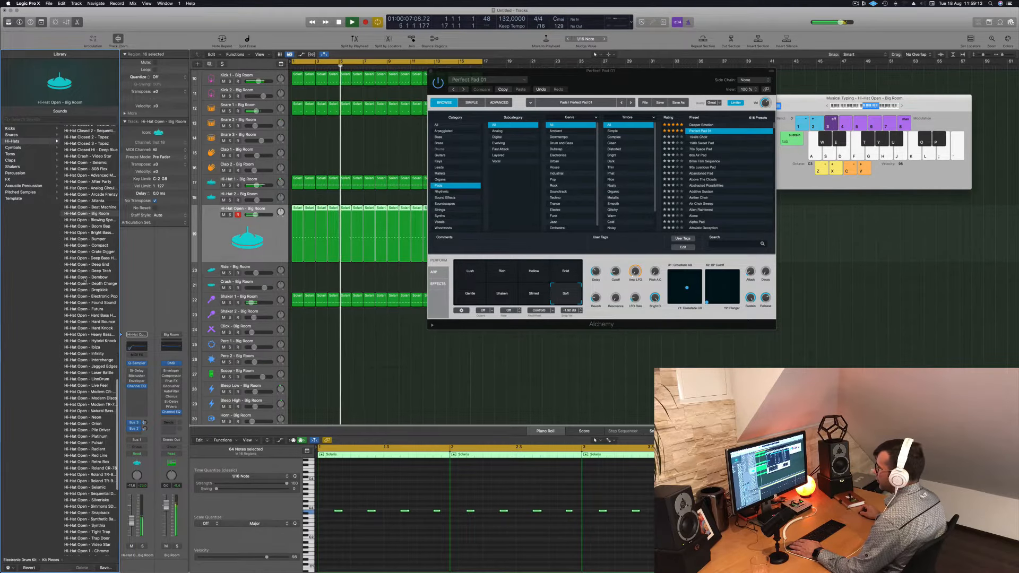
pyautogui.click(99, 271)
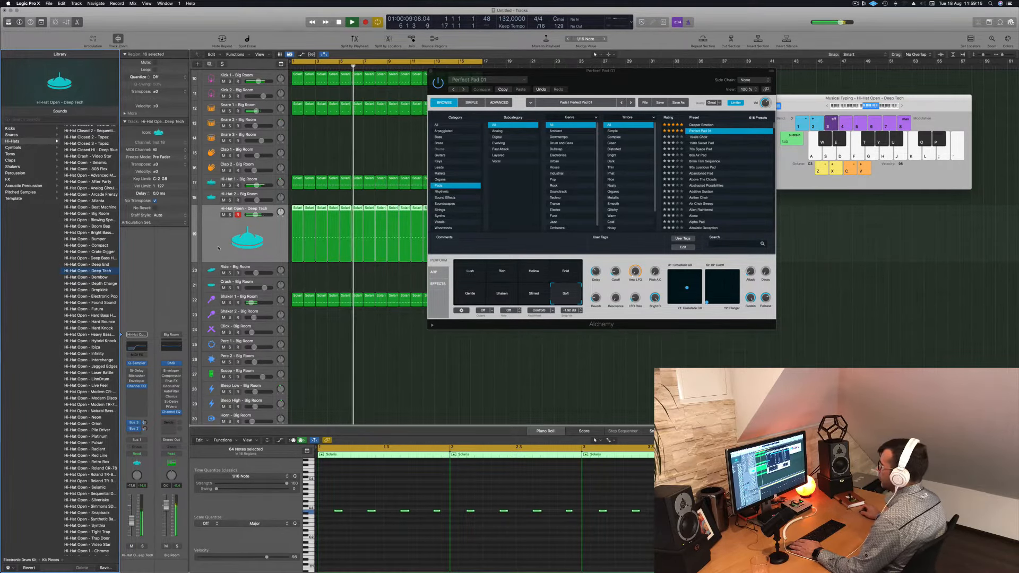
# Move the Perfect Pad 01 Alchemy window off the regions and close it.
pyautogui.moveTo(530, 70); pyautogui.dragTo(679, 91)
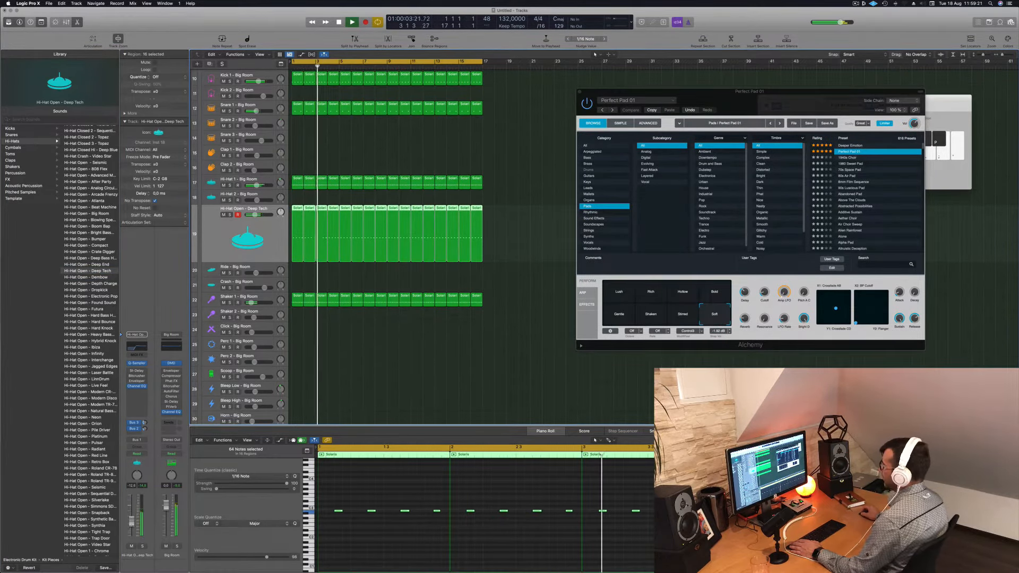
pyautogui.moveTo(744, 94); pyautogui.dragTo(606, 105)
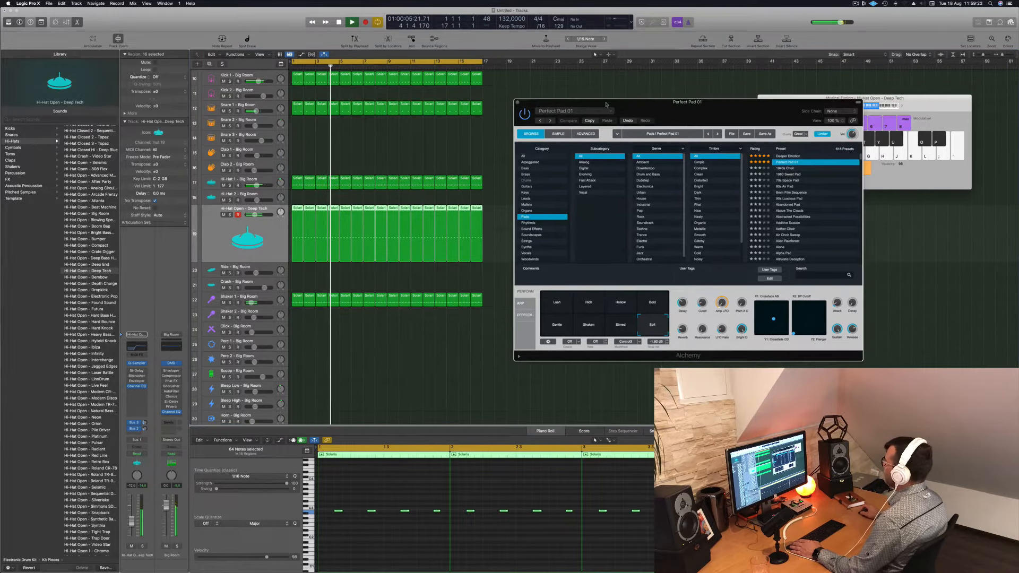
pyautogui.click(518, 102)
# Copy the first Shaker 1 region to bar 1 of the Scoop track and remove the notes in its first half.
pyautogui.scroll(-2, 502, 136)
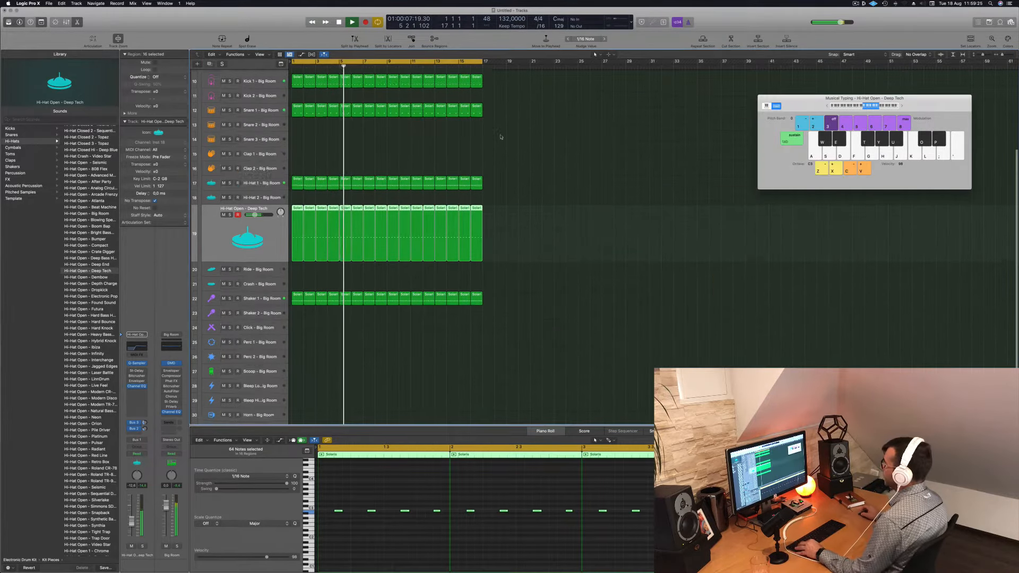
pyautogui.scroll(-5, 464, 154)
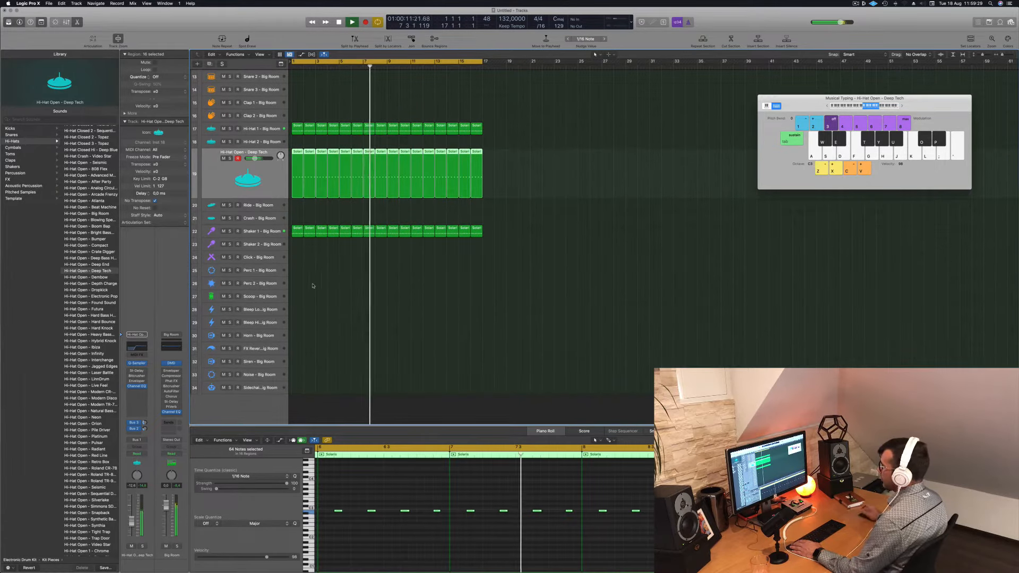
pyautogui.click(296, 234)
pyautogui.moveTo(295, 246); pyautogui.dragTo(297, 296)
pyautogui.press('space')
pyautogui.moveTo(329, 507); pyautogui.dragTo(360, 516)
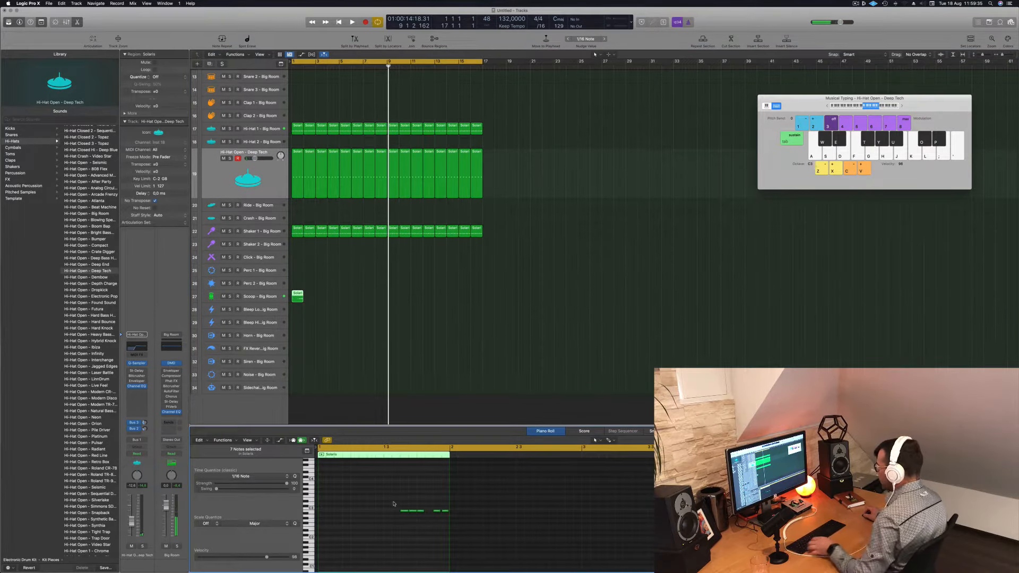
# Lower the pitch of the remaining Scoop notes and thin them to three notes in the bar's second half during playback.
pyautogui.moveTo(431, 528); pyautogui.dragTo(461, 528)
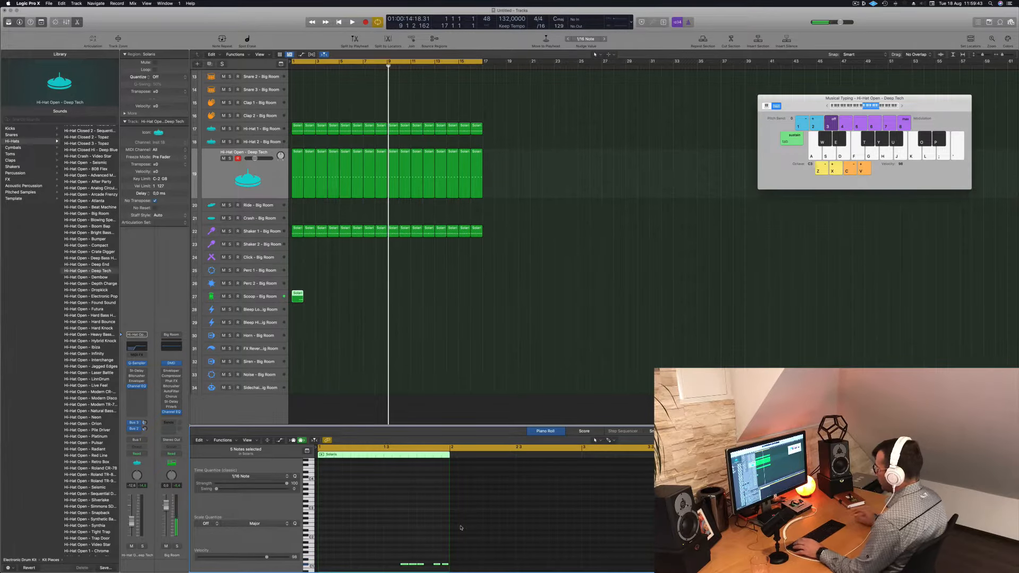
pyautogui.press('space')
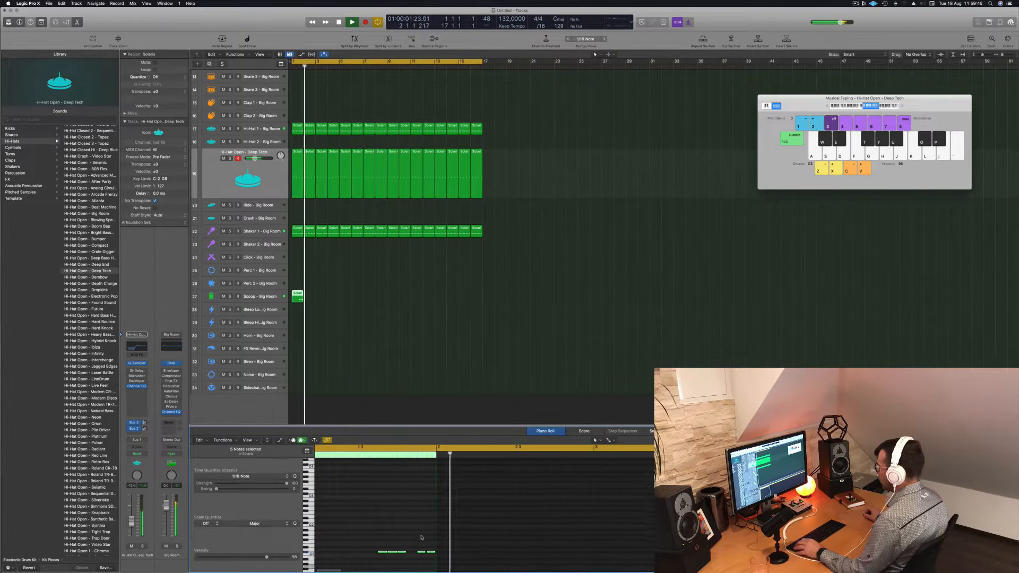
pyautogui.scroll(-3, 430, 525)
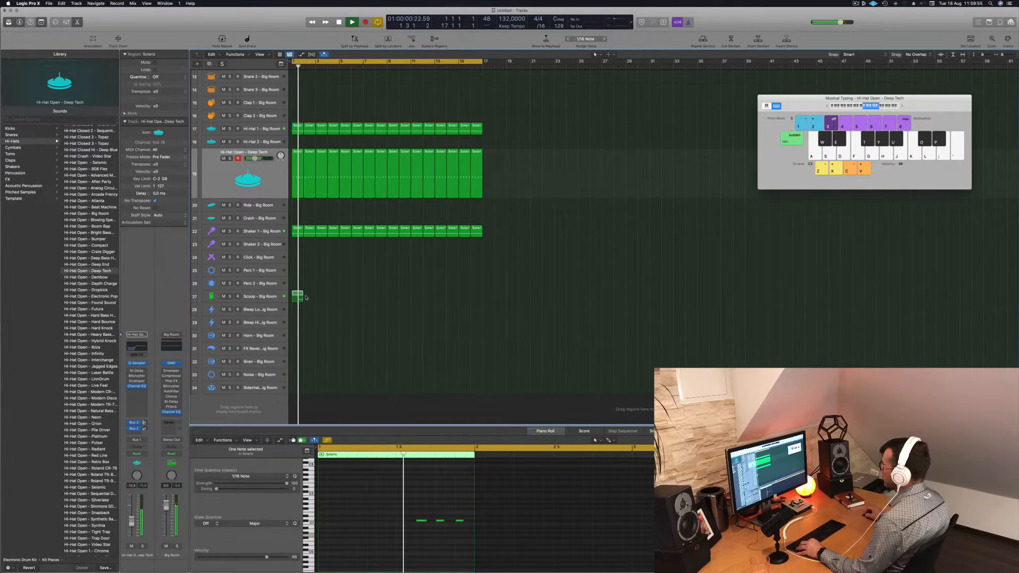
# Copy the Scoop region to bar 2 and transpose the copy's three notes until they sit lower than in bar 1.
pyautogui.moveTo(297, 295); pyautogui.dragTo(310, 298)
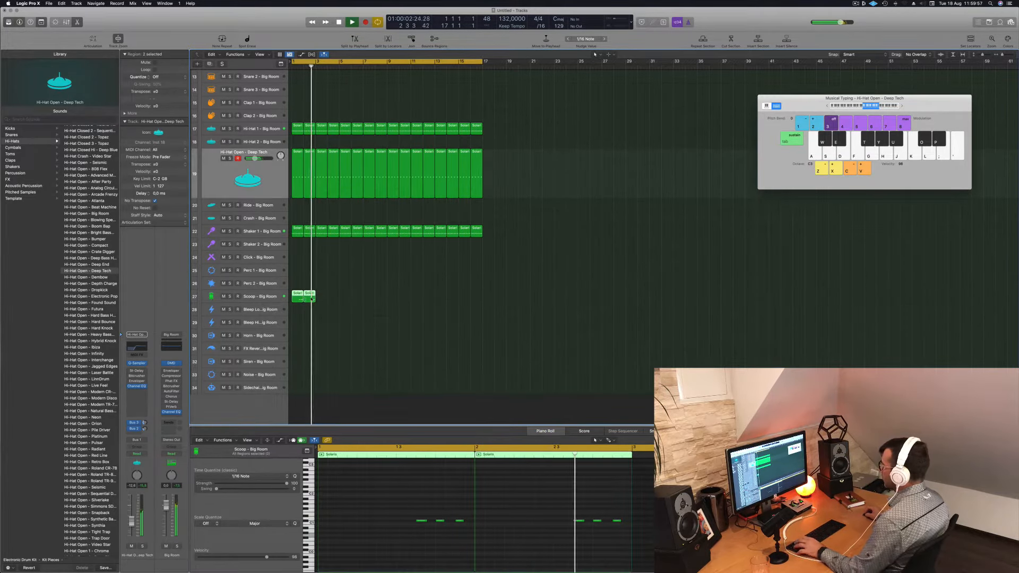
pyautogui.click(311, 298)
pyautogui.moveTo(546, 517); pyautogui.dragTo(631, 535)
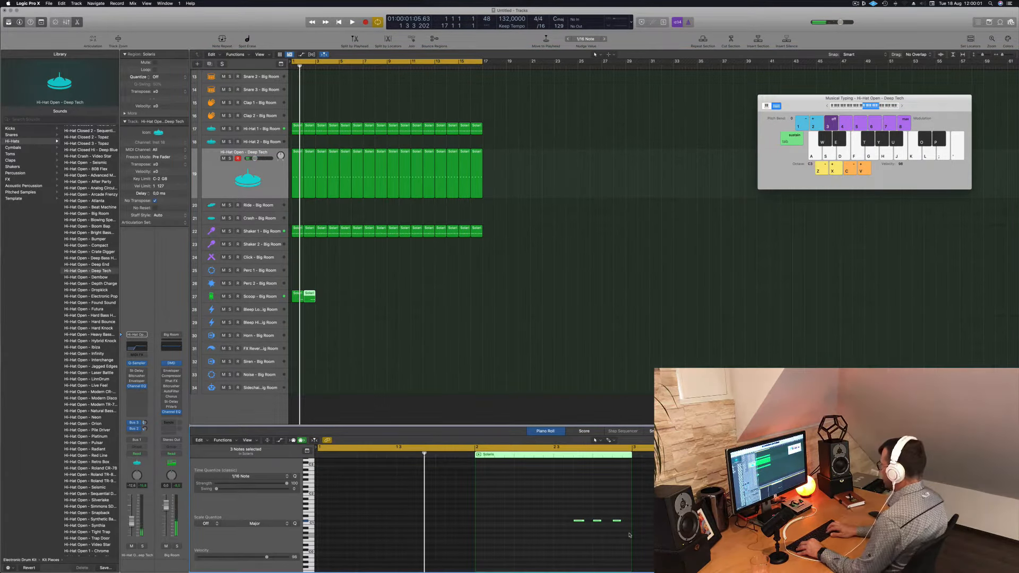
pyautogui.hotkey('shift', 'alt', 'Up')
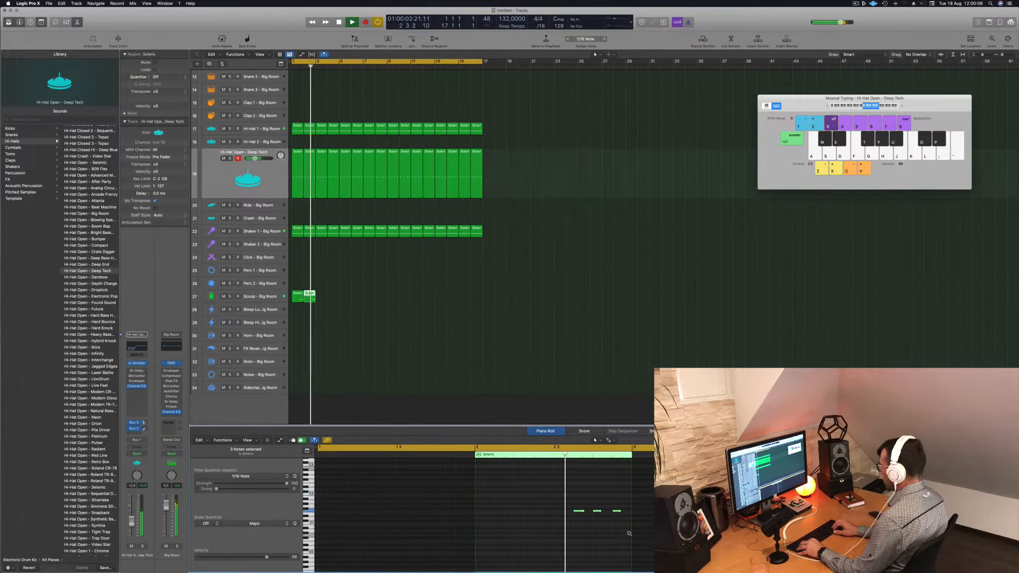
pyautogui.hotkey('alt', 'Down')
pyautogui.hotkey('alt', 'Down')
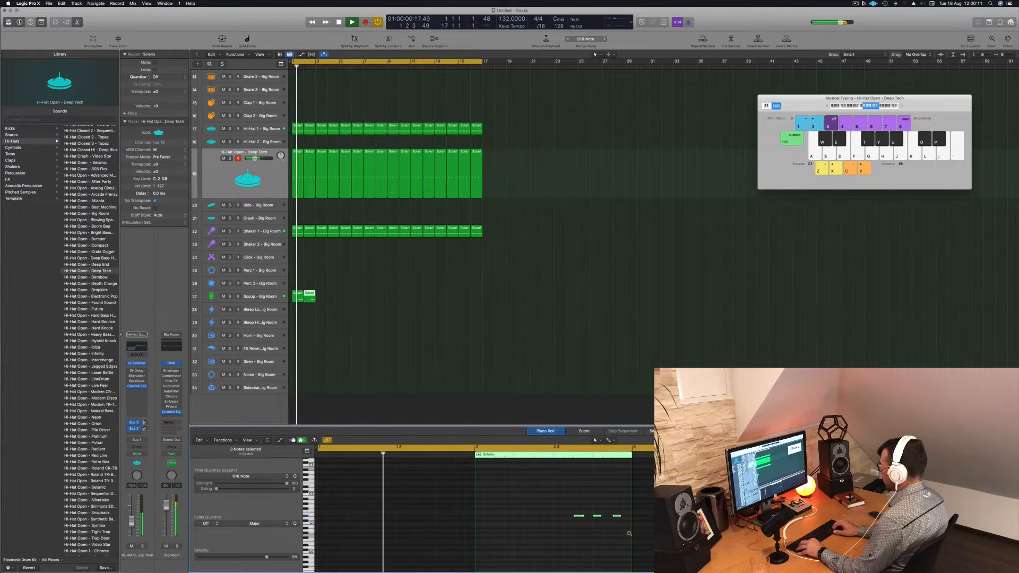
pyautogui.hotkey('alt', 'Down')
pyautogui.hotkey('alt', 'Down')
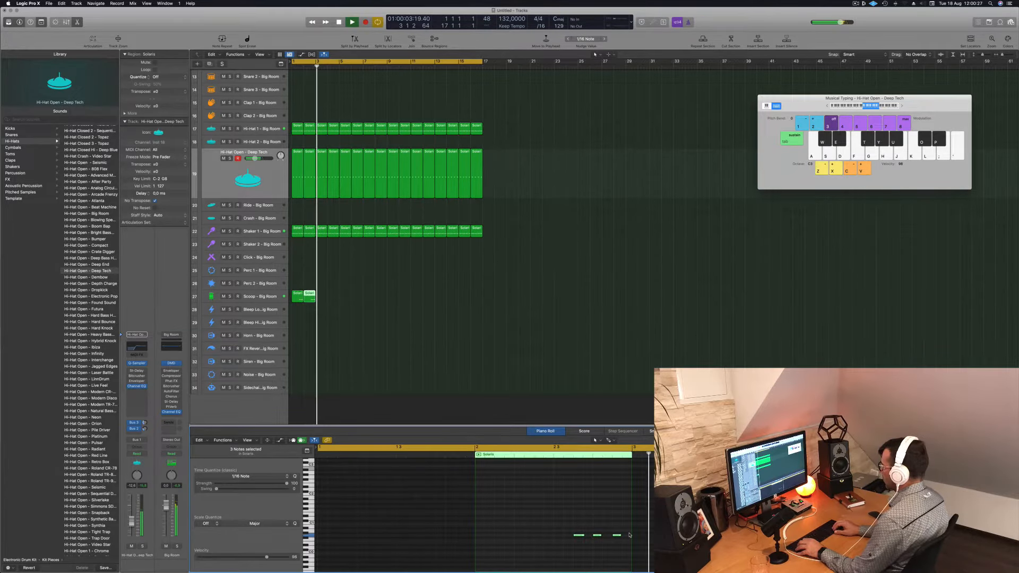
# Play from the start and duplicate the two-bar Scoop pattern to fill bars 1 to 16.
pyautogui.press('Return')
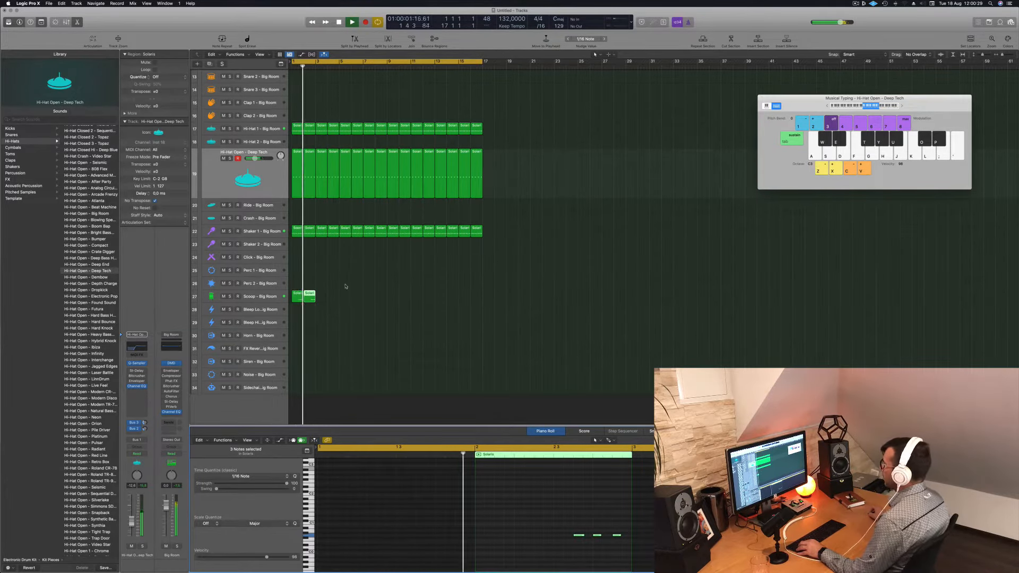
pyautogui.moveTo(345, 286); pyautogui.dragTo(393, 298)
pyautogui.click(309, 334)
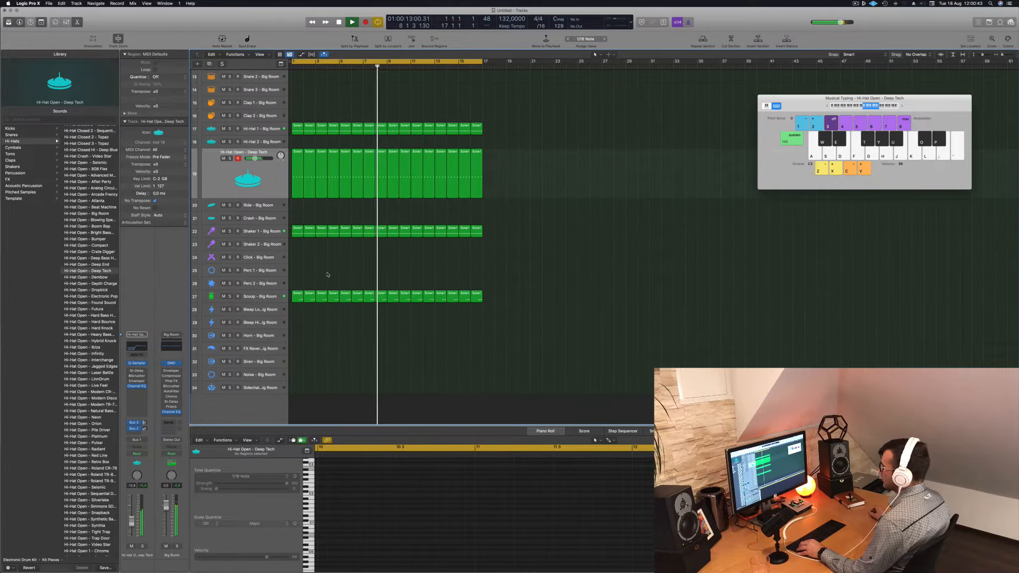
# Try filling bars 1 to 16 of the Sidechain Trigger track with copies of the Hi-Hat 1 region, raise its volume, and delete them.
pyautogui.click(295, 233)
pyautogui.moveTo(297, 128); pyautogui.dragTo(390, 390)
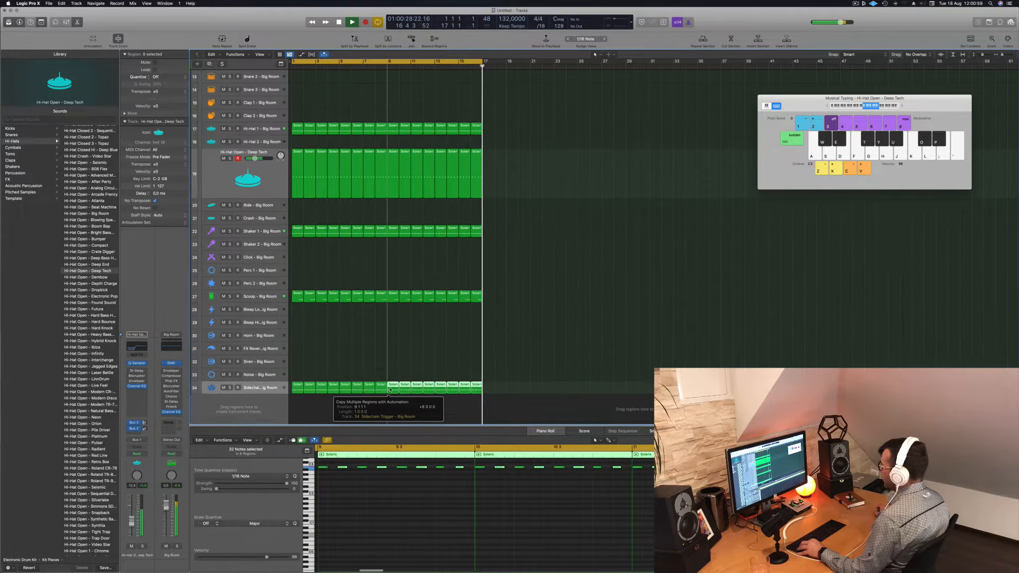
pyautogui.click(263, 388)
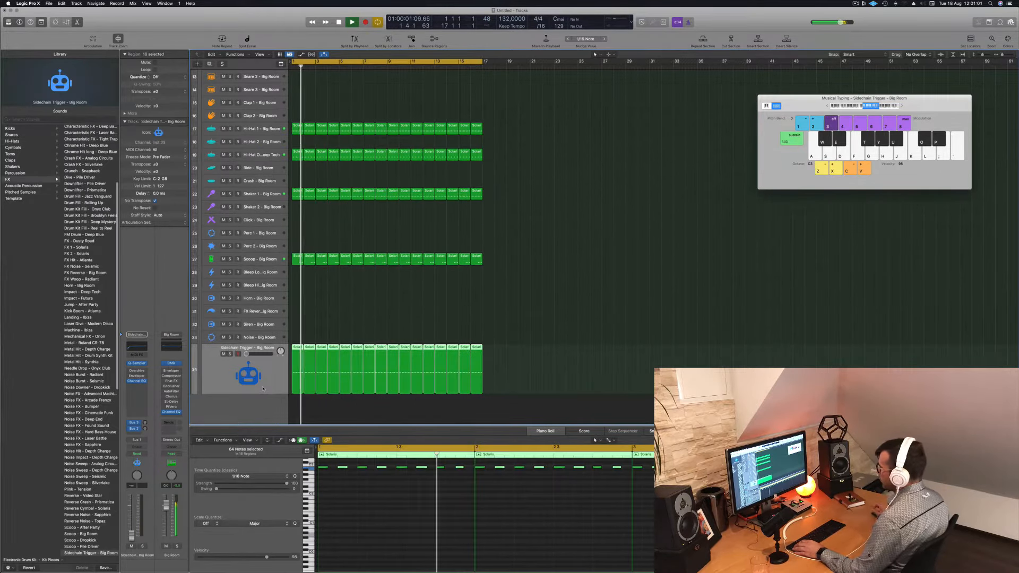
pyautogui.moveTo(256, 354); pyautogui.dragTo(257, 354)
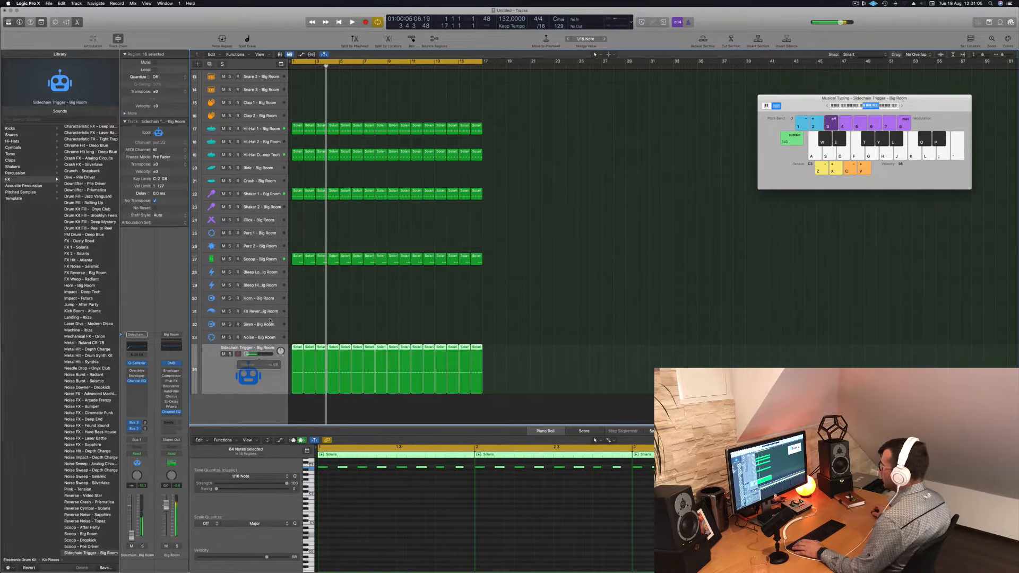
pyautogui.scroll(3, 288, 316)
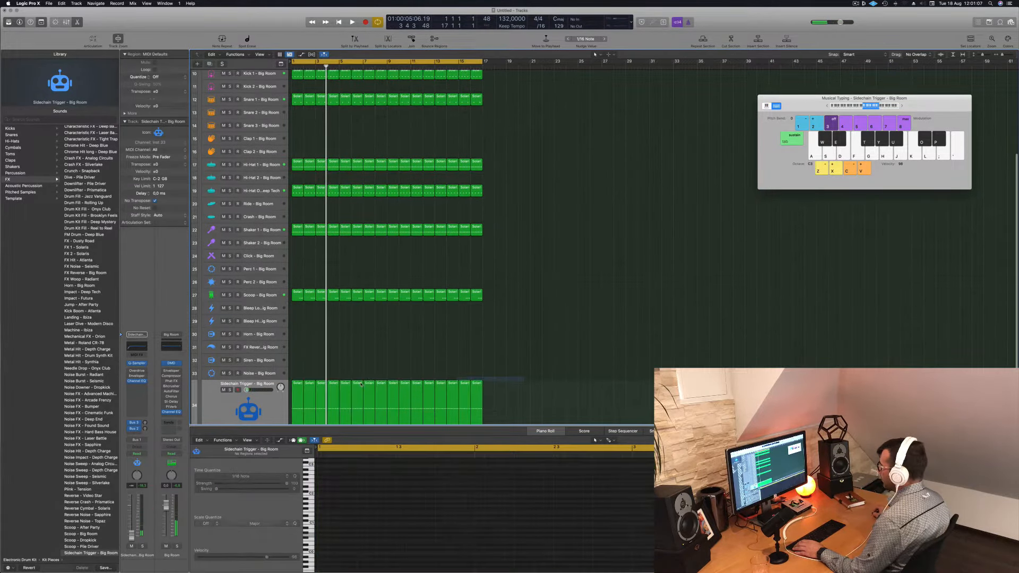
pyautogui.press('Delete')
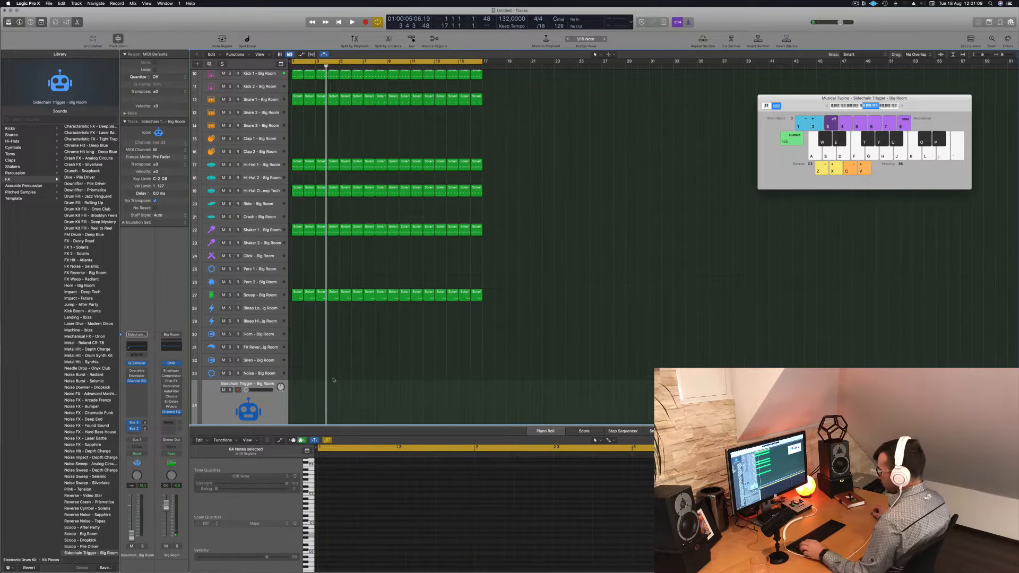
# Copy all Kick 1 regions in bars 1 to 16 onto the Sidechain Trigger track and play them back.
pyautogui.scroll(-2, 334, 379)
pyautogui.moveTo(533, 92); pyautogui.dragTo(300, 378)
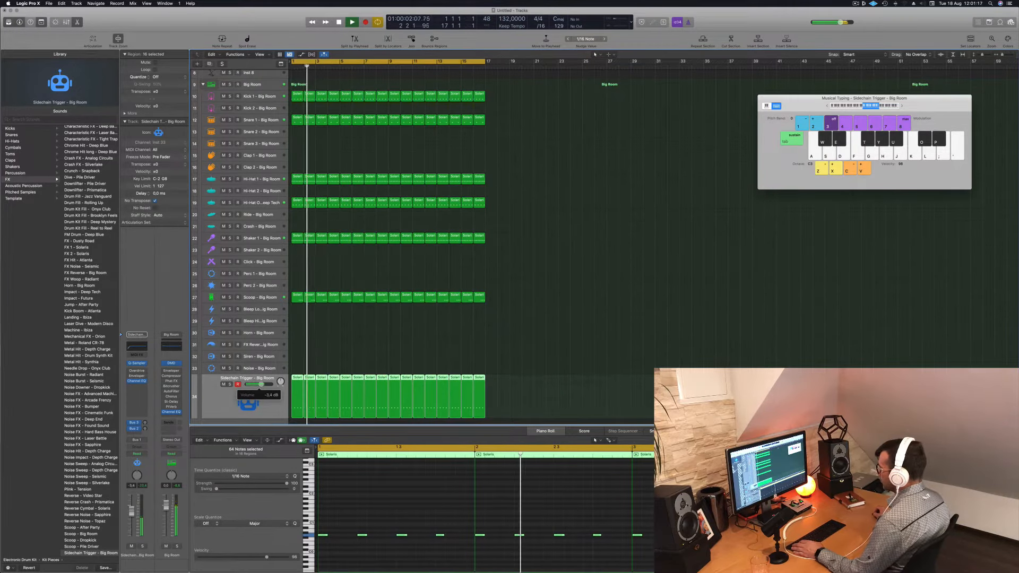
# Copy the first Scoop region to bar 1 of Perc 1 and shift its three notes two beats earlier.
pyautogui.scroll(5, 315, 289)
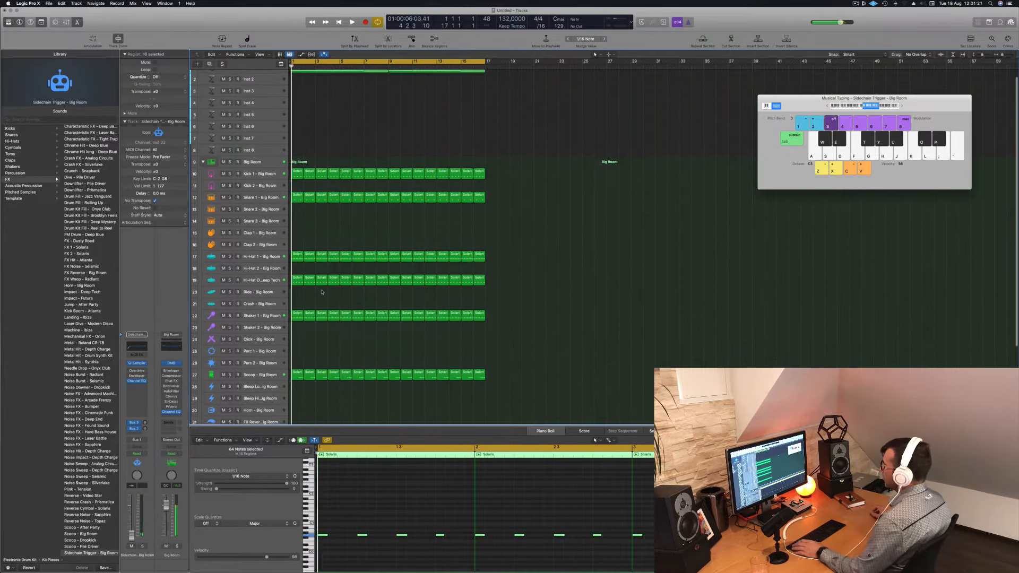
pyautogui.scroll(1, 321, 292)
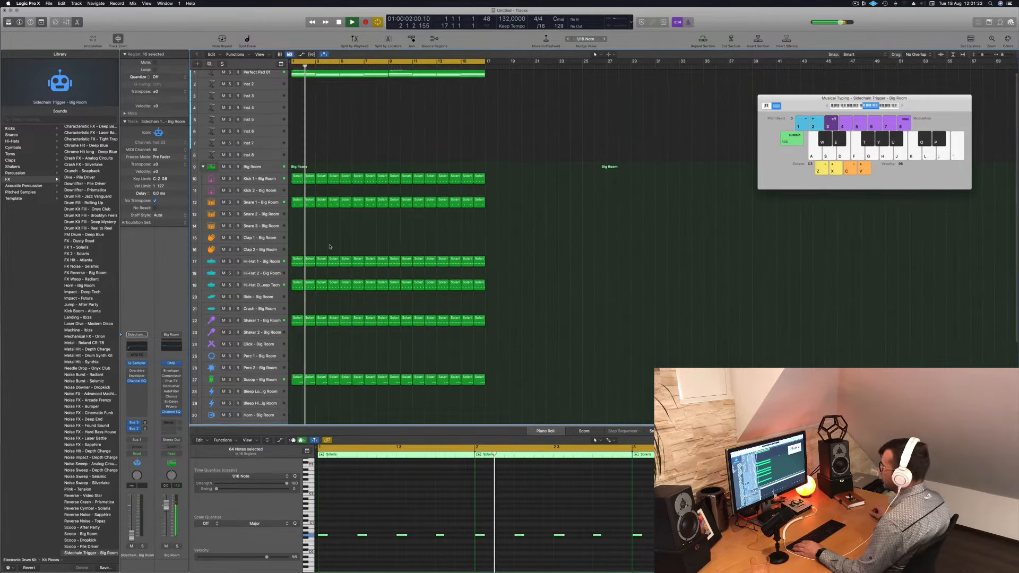
pyautogui.scroll(-1, 329, 247)
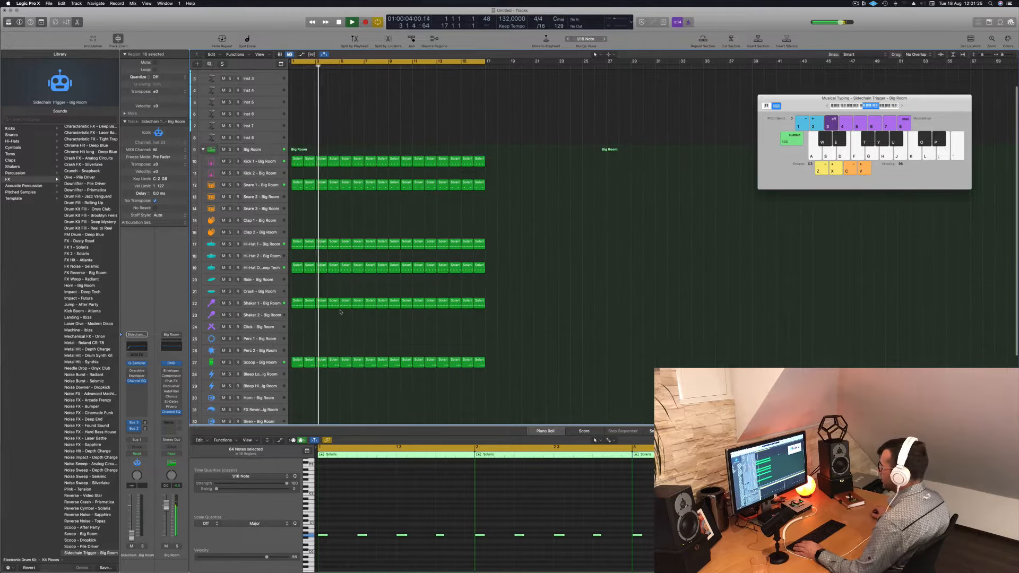
pyautogui.scroll(-1, 318, 335)
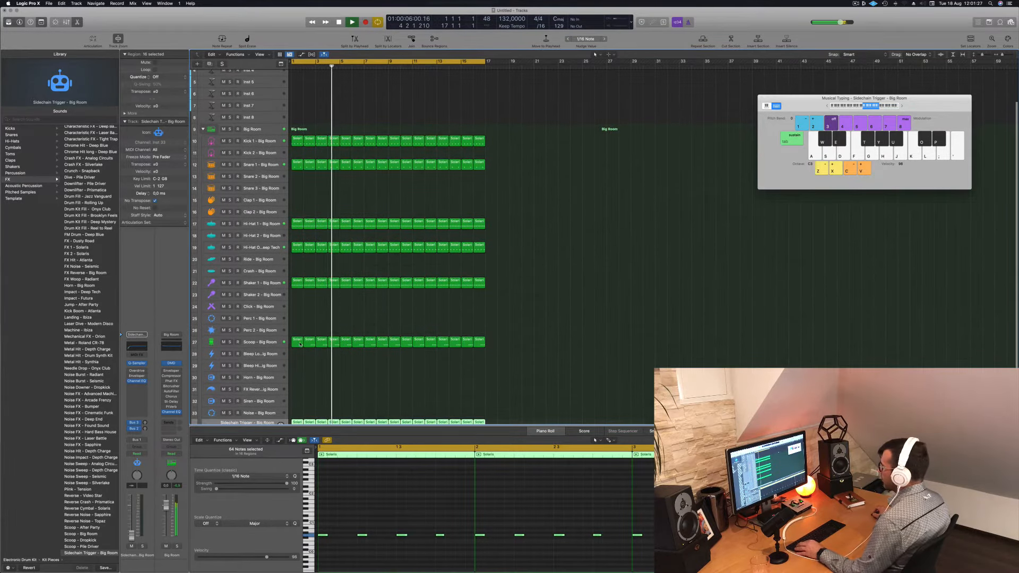
pyautogui.click(299, 364)
pyautogui.moveTo(299, 345); pyautogui.dragTo(300, 321)
pyautogui.moveTo(407, 496); pyautogui.dragTo(502, 543)
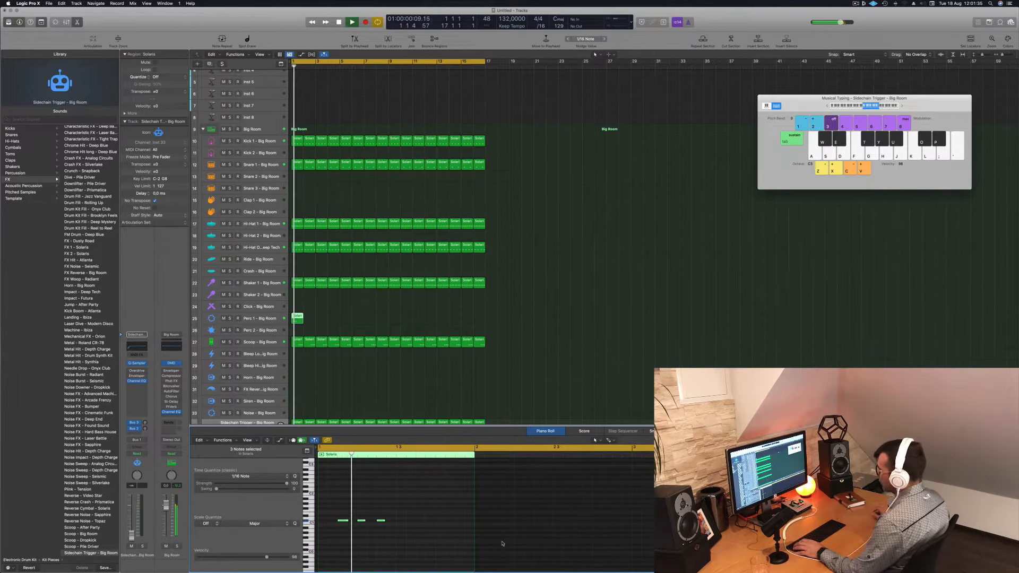
# Select the Perc 1 track and duplicate its one-bar region across bars 1 to 16.
pyautogui.click(273, 314)
pyautogui.hotkey('ctrl', 'z')
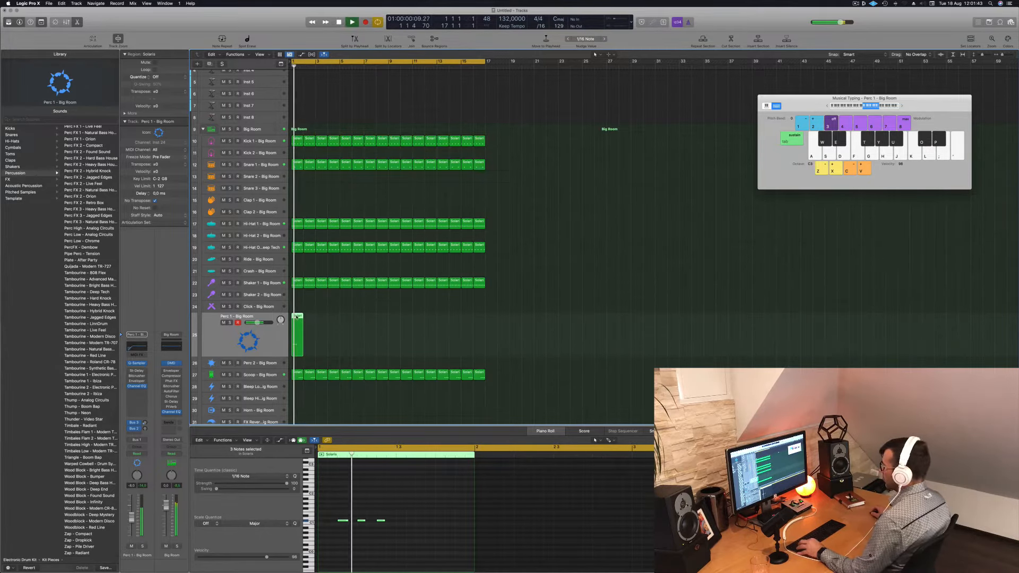
pyautogui.moveTo(307, 319); pyautogui.dragTo(309, 320)
pyautogui.moveTo(321, 328); pyautogui.dragTo(383, 318)
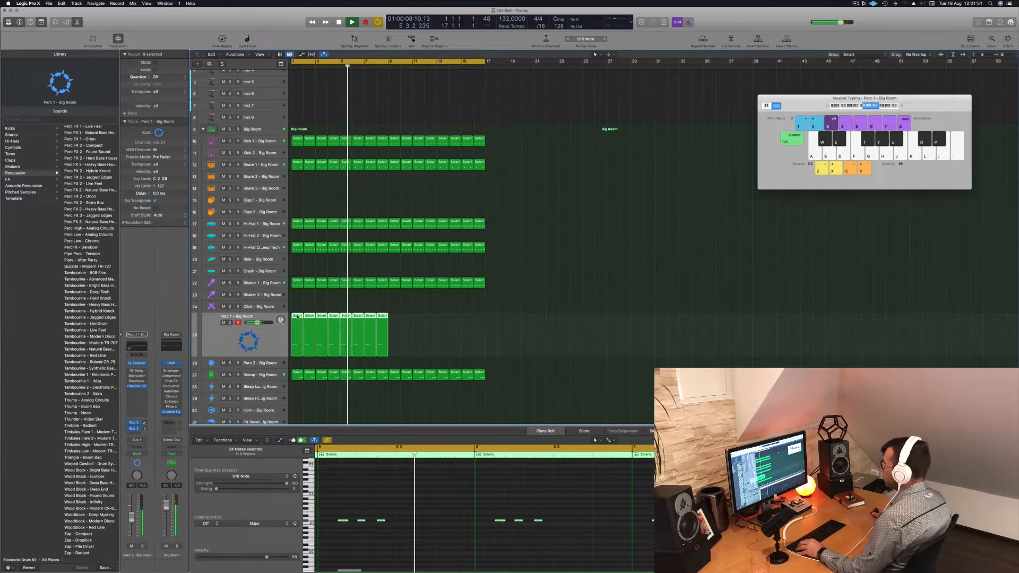
pyautogui.moveTo(303, 330); pyautogui.dragTo(393, 322)
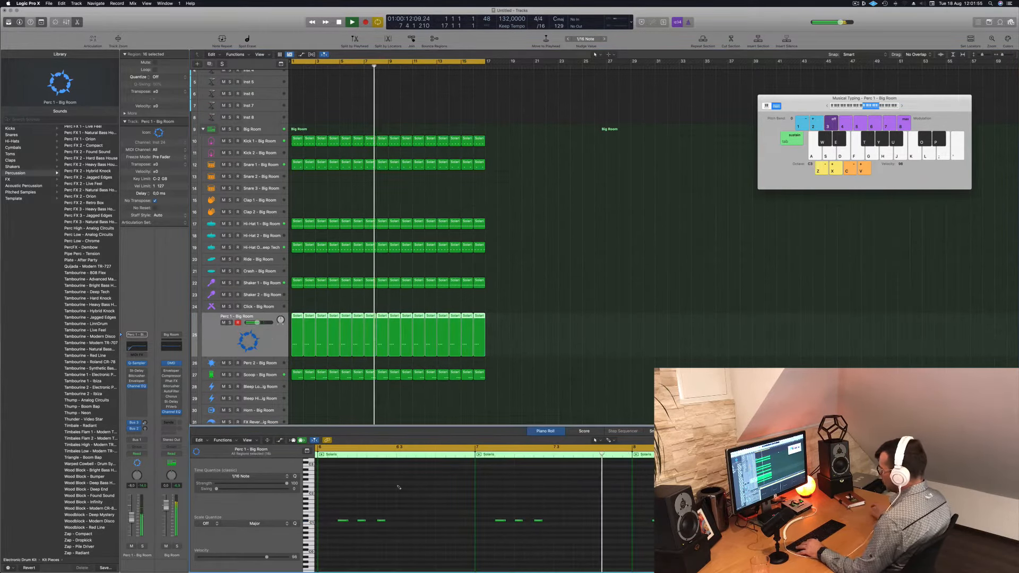
# Transpose all notes in the Perc 1 regions down by a few semitones.
pyautogui.hotkey('alt', 'Down')
pyautogui.hotkey('alt', 'Down')
pyautogui.hotkey('alt', 'Down')
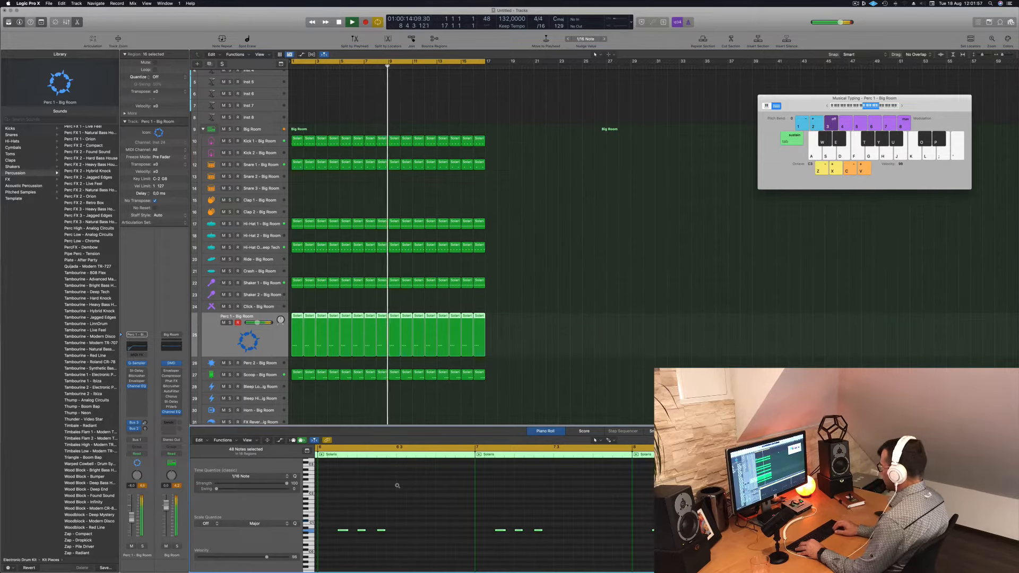
# Transpose all Perc 1 notes up, bring them partway back down, and play the result.
pyautogui.hotkey('alt', 'Up')
pyautogui.hotkey('alt', 'Up')
pyautogui.hotkey('alt', 'Up')
pyautogui.hotkey('alt', 'Up')
pyautogui.hotkey('alt', 'Up')
pyautogui.hotkey('alt', 'Up')
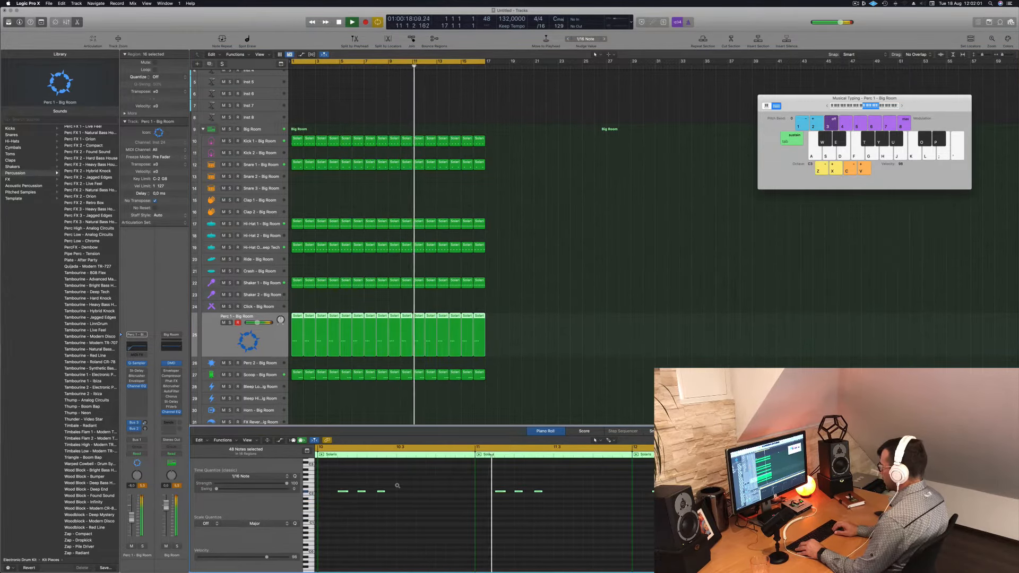
pyautogui.hotkey('alt', 'Down')
pyautogui.hotkey('alt', 'Down')
pyautogui.hotkey('alt', 'Down')
pyautogui.hotkey('alt', 'Down')
pyautogui.hotkey('alt', 'Down')
pyautogui.hotkey('alt', 'Down')
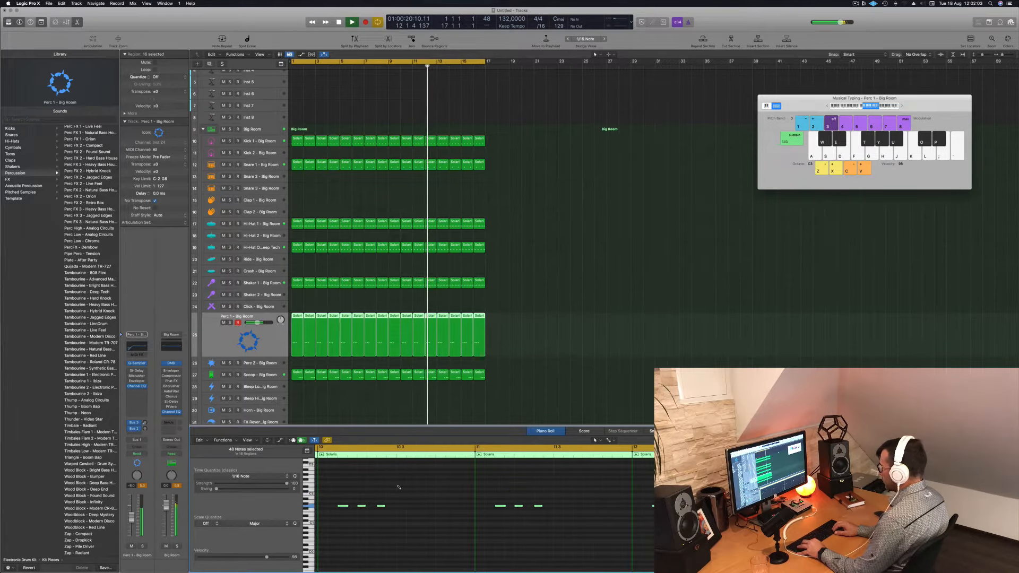
pyautogui.press('space')
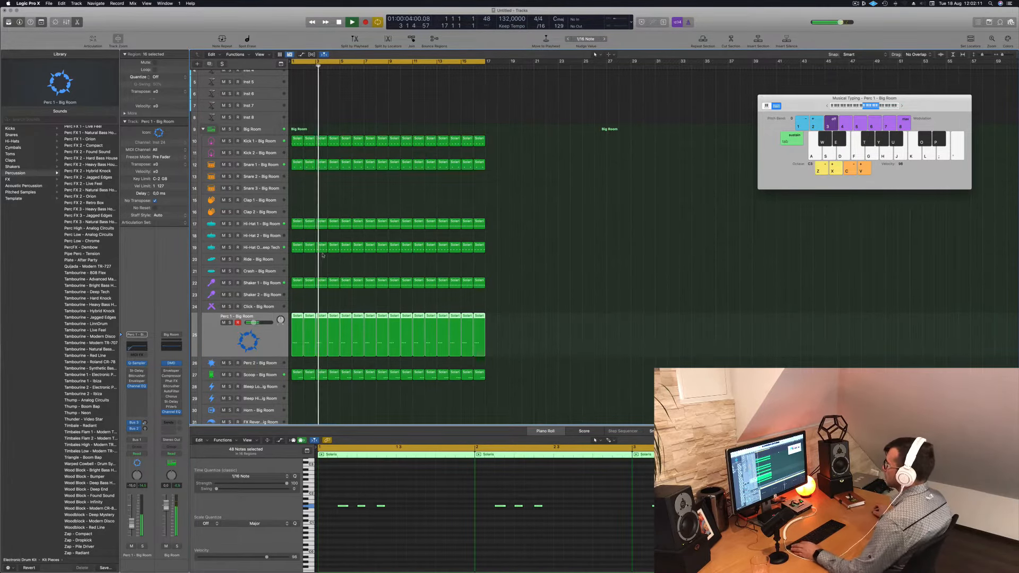
# Copy the first Snare 1 region to bar 1 of Snare 3, reduced to a single note on beat 4.
pyautogui.click(299, 164)
pyautogui.click(276, 165)
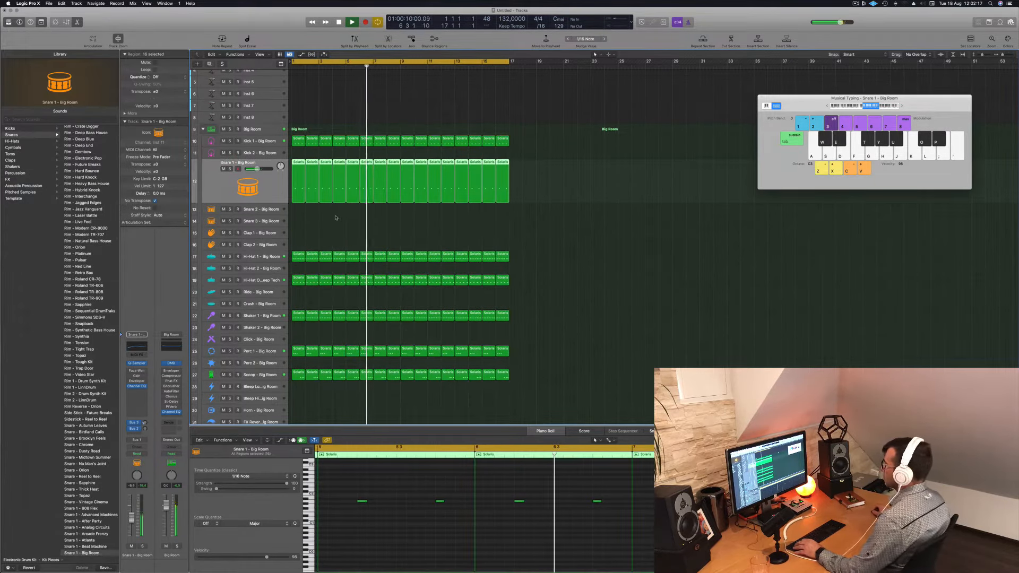
pyautogui.press('space')
pyautogui.moveTo(300, 167); pyautogui.dragTo(291, 227)
pyautogui.moveTo(402, 492); pyautogui.dragTo(326, 514)
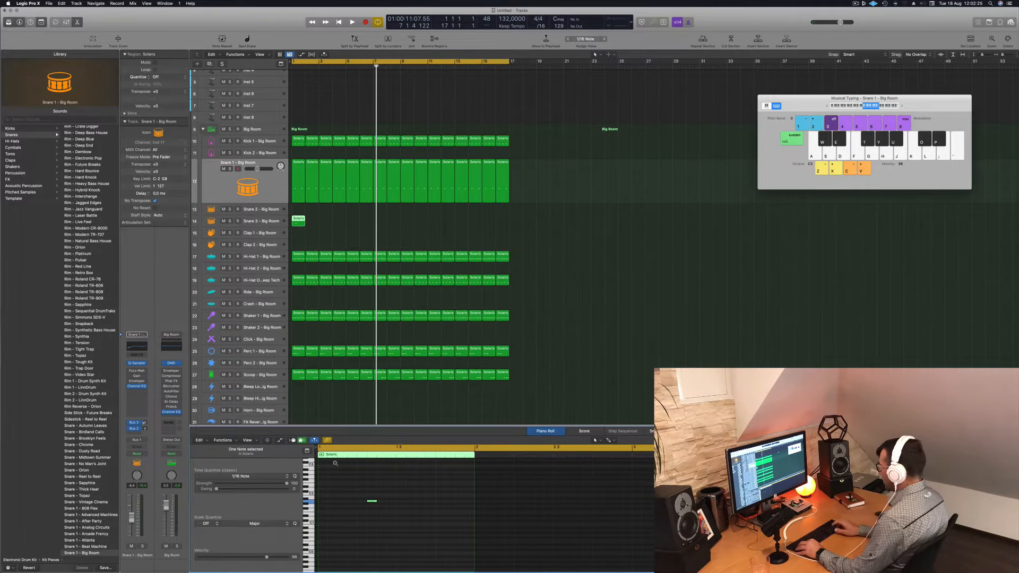
pyautogui.press('space')
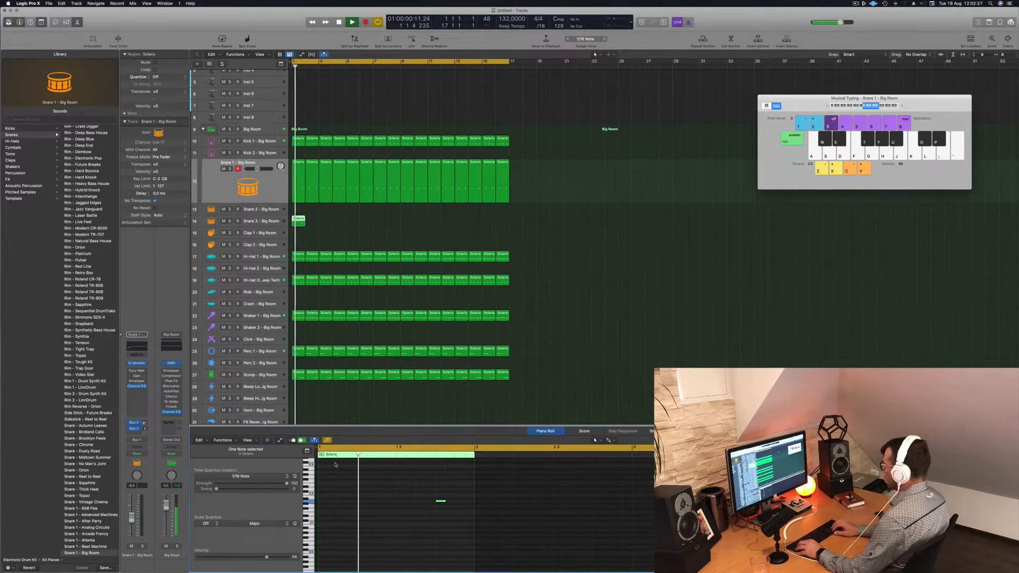
pyautogui.press('space')
# Duplicate the Snare 3 region across bars 1 to 8 and lower the Snare 3 track's volume to about -12.4 dB.
pyautogui.moveTo(299, 220); pyautogui.dragTo(353, 222)
pyautogui.press('space')
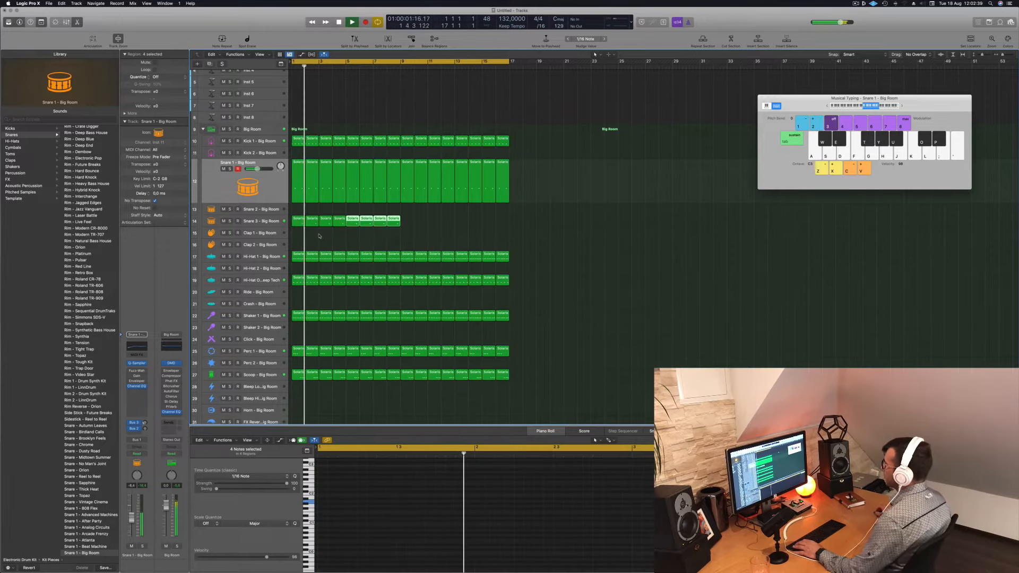
pyautogui.click(261, 221)
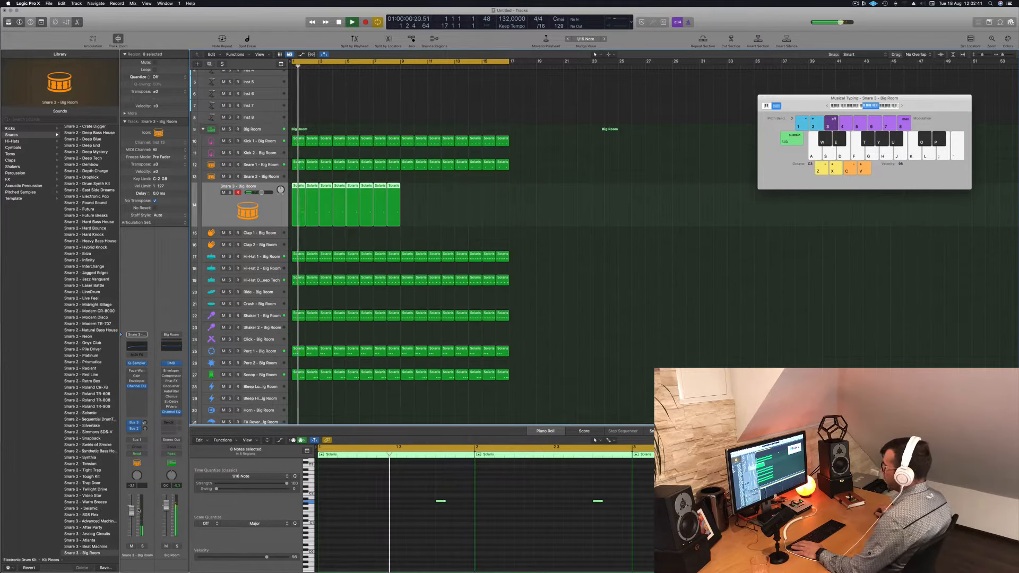
pyautogui.moveTo(261, 192); pyautogui.dragTo(255, 192)
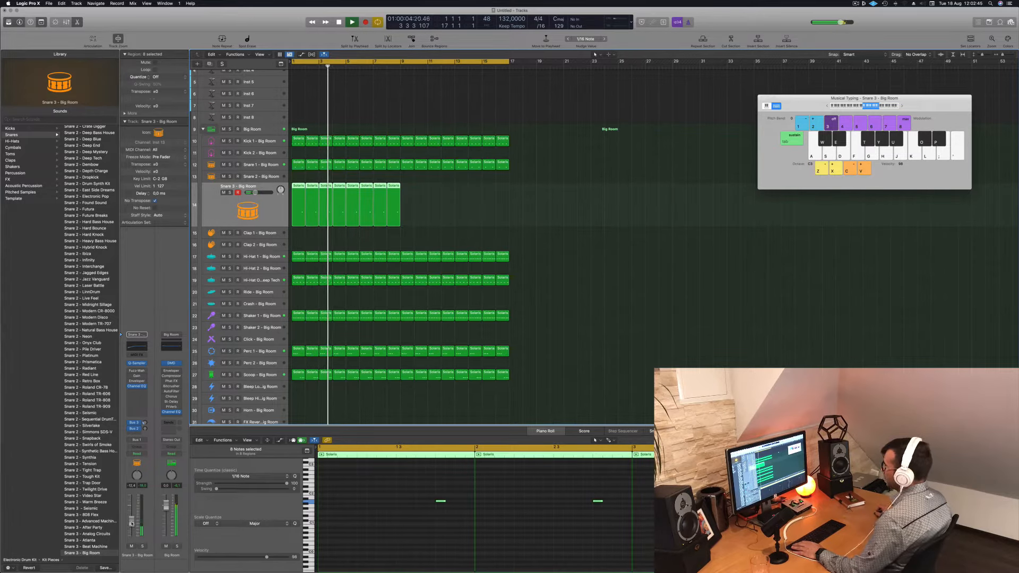
# Copy the eight Snare 3 regions to bars 9 to 16 and play the arrangement from the start.
pyautogui.moveTo(296, 187); pyautogui.dragTo(406, 195)
pyautogui.scroll(3, 393, 159)
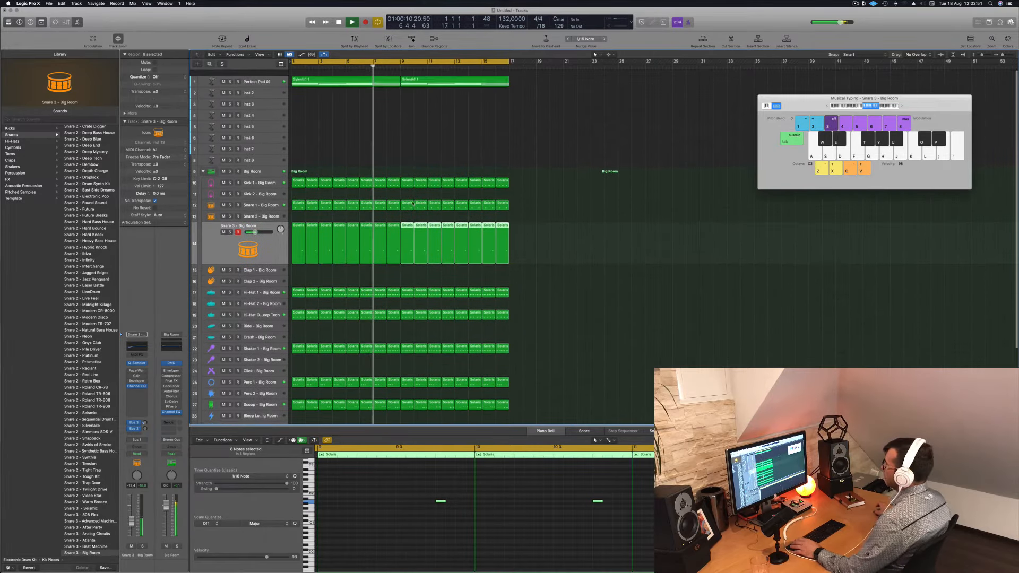
pyautogui.press('Return')
pyautogui.scroll(-1, 291, 217)
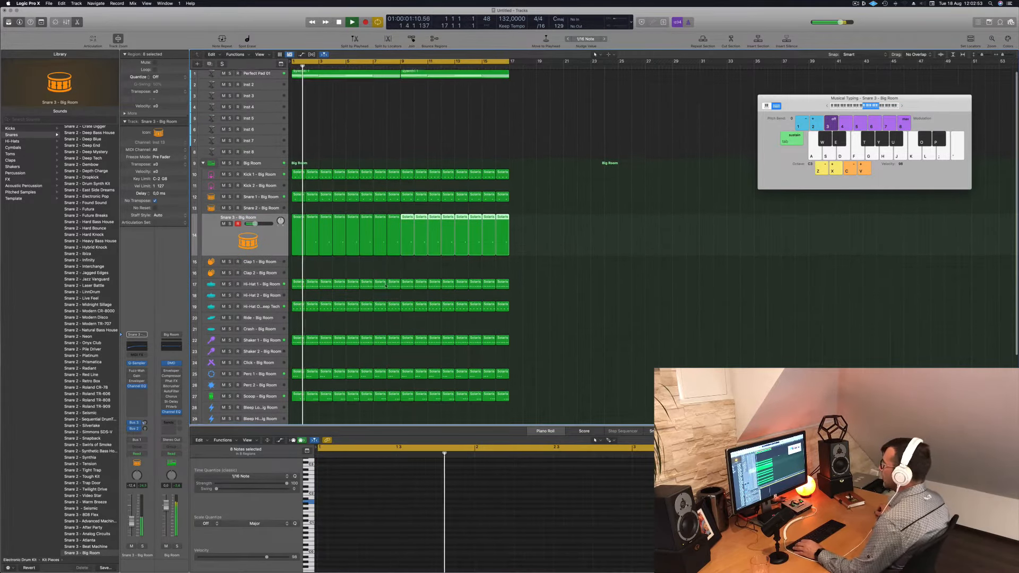
# Copy the first Snare 1 region to bar 1 of Clap 1 and transpose its two notes up.
pyautogui.moveTo(298, 189); pyautogui.dragTo(296, 252)
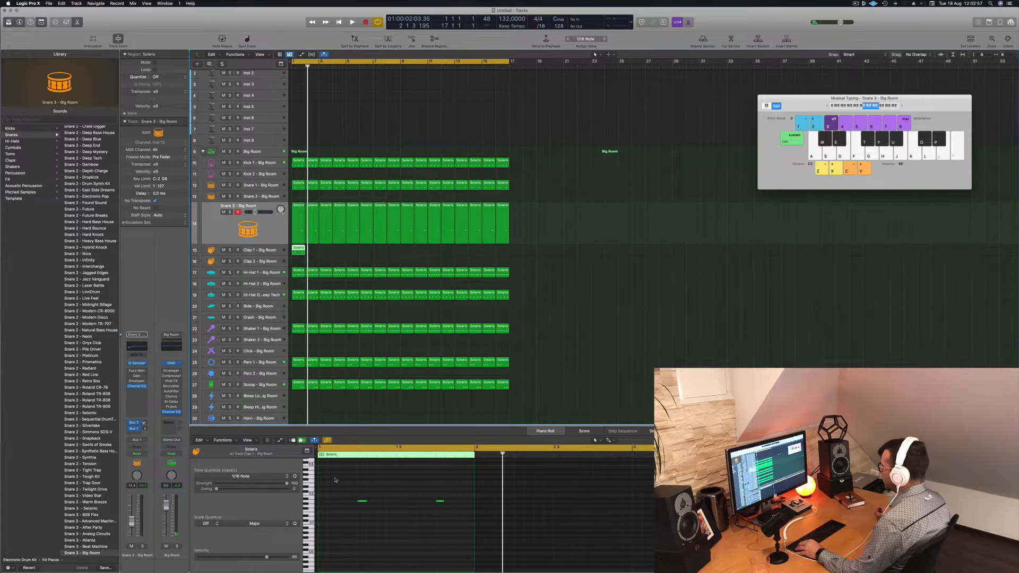
pyautogui.moveTo(335, 482); pyautogui.dragTo(466, 516)
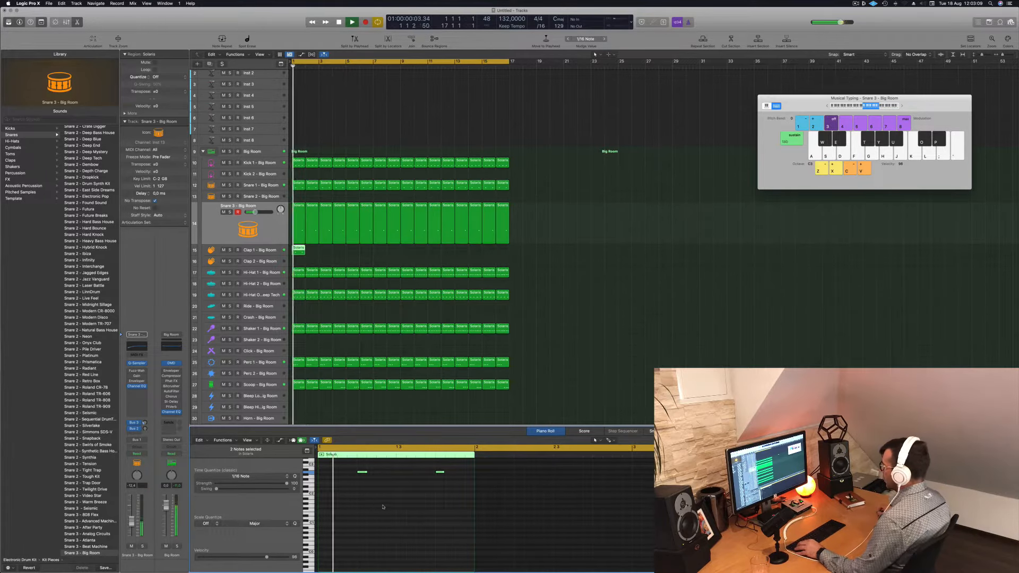
pyautogui.scroll(-2, 386, 507)
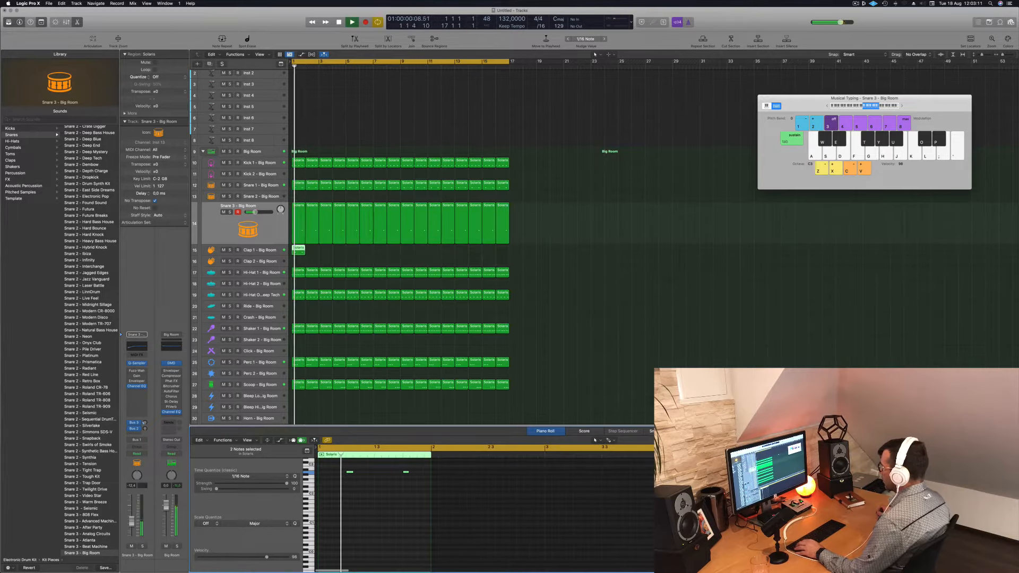
# Move both Clap 1 notes one beat earlier, to beats 1 and 3, and listen to the pattern.
pyautogui.moveTo(349, 473); pyautogui.dragTo(322, 474)
pyautogui.press('space')
pyautogui.press('space')
pyautogui.scroll(-2, 380, 510)
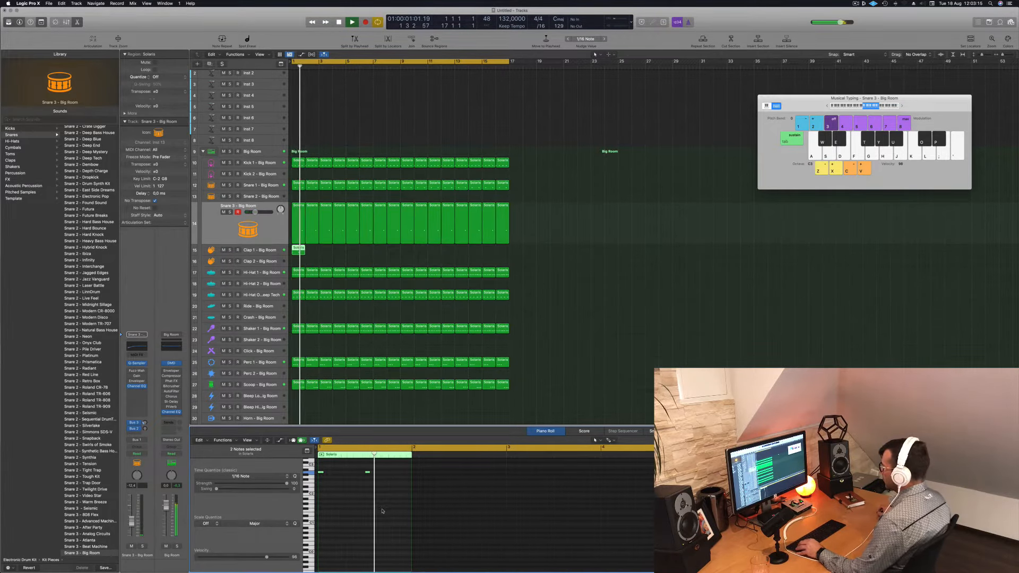
pyautogui.press('space')
pyautogui.press('space')
# Delete the note on beat 1 of the Clap 1 region and play the remaining clap.
pyautogui.click(374, 480)
pyautogui.press('space')
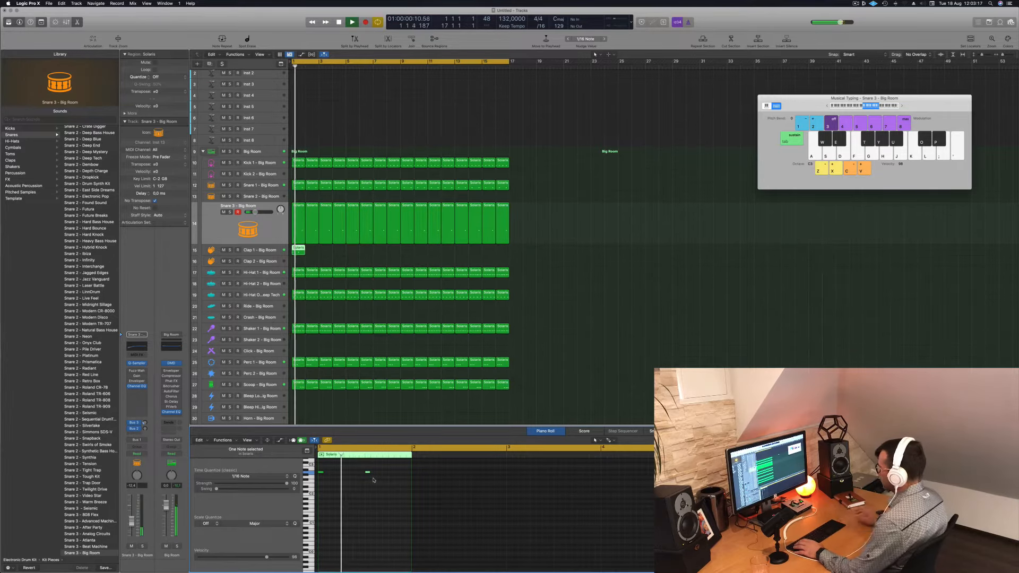
pyautogui.click(321, 472)
pyautogui.press('space')
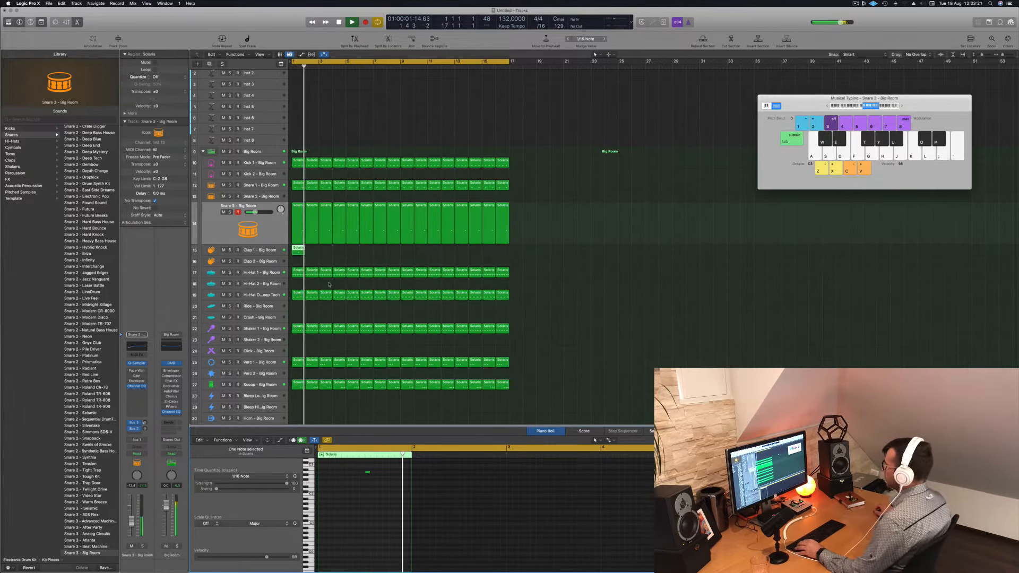
# Duplicate the one-bar Clap 1 region across bars 1 to 16, select its track and play from the start.
pyautogui.moveTo(298, 250); pyautogui.dragTo(409, 250)
pyautogui.scroll(-1, 364, 261)
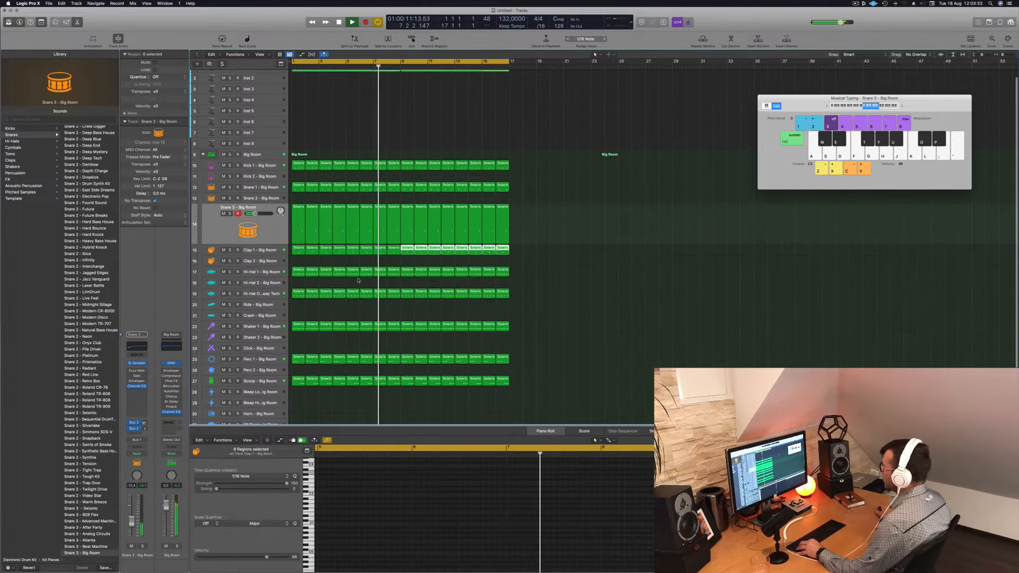
pyautogui.press('Return')
pyautogui.press('space')
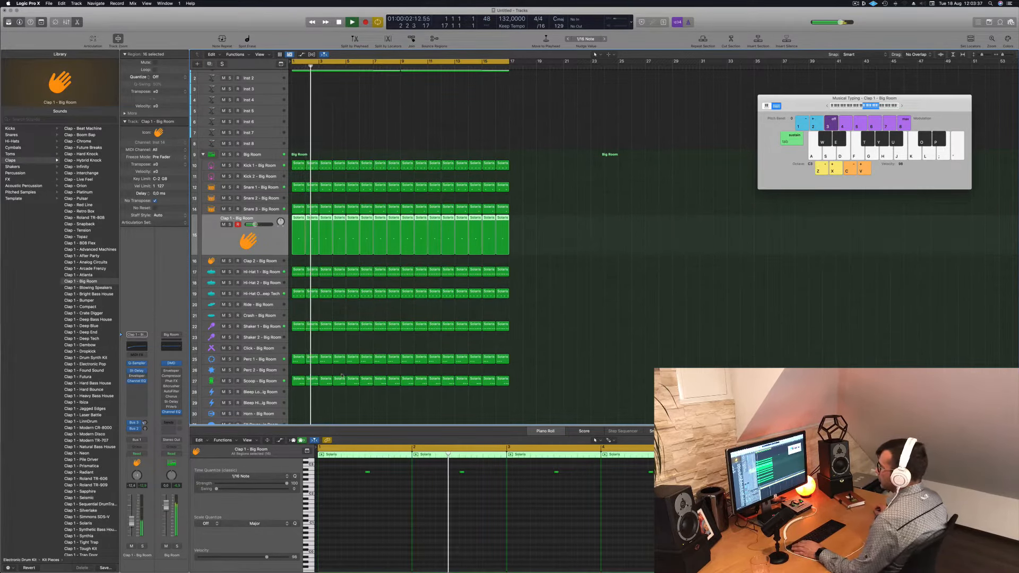
# Copy the first eight-bar Perfect Pad region to bar 1 of the Inst 2 track.
pyautogui.scroll(1, 402, 239)
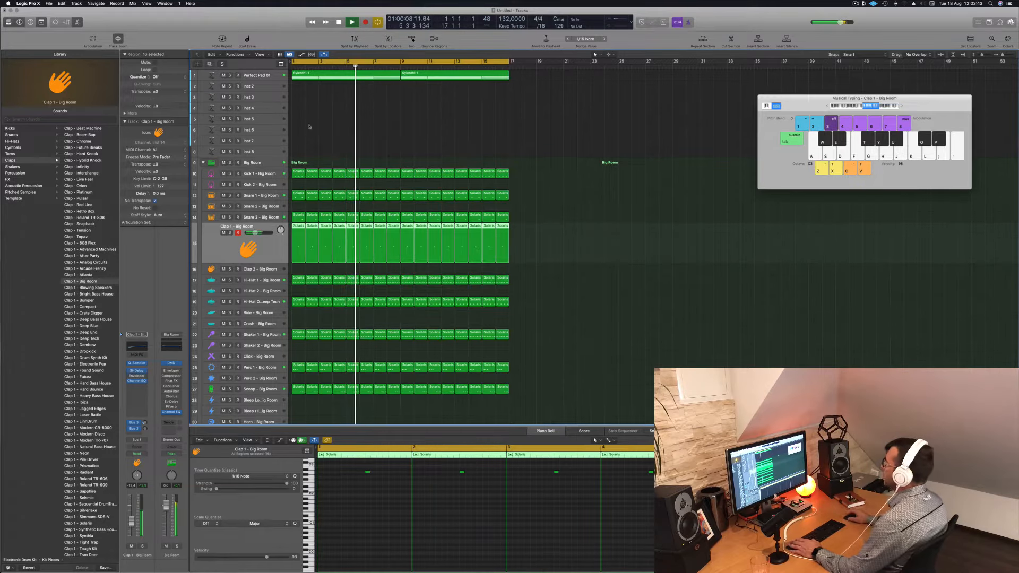
pyautogui.click(329, 76)
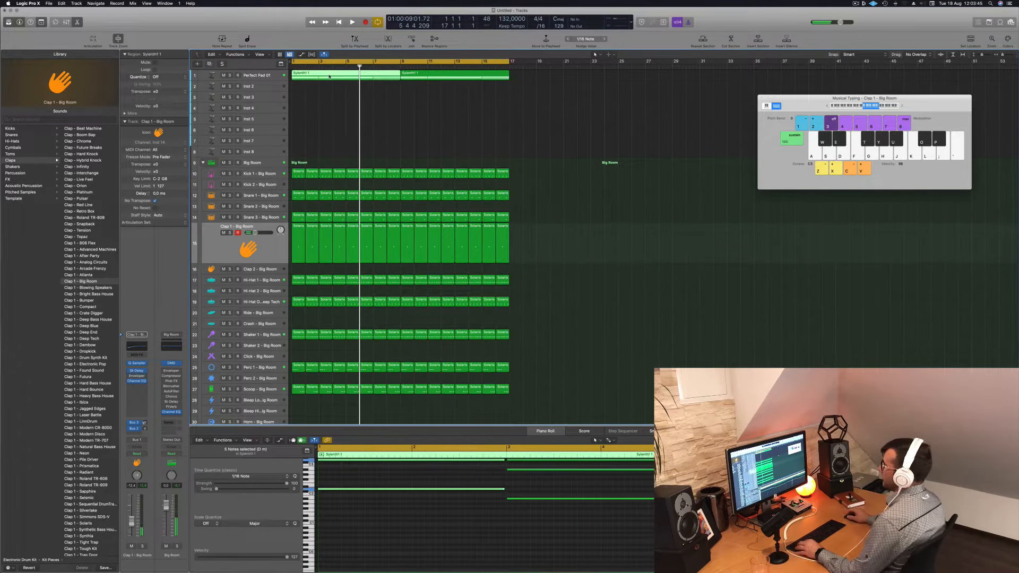
pyautogui.moveTo(329, 76); pyautogui.dragTo(327, 87)
# Delete the upper chord notes in the Inst 2 region, keeping only the lowest note of each chord.
pyautogui.scroll(-5, 451, 478)
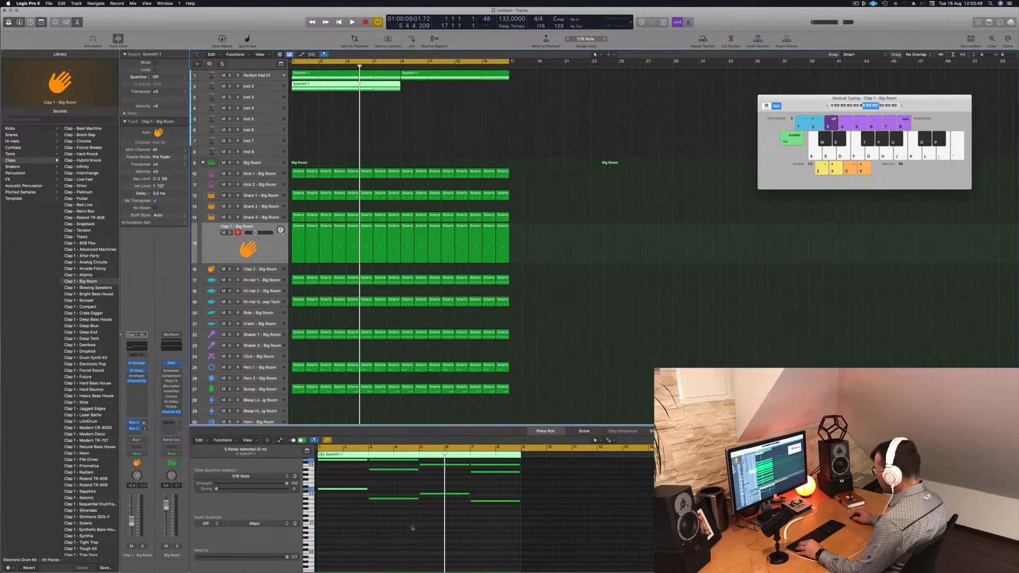
pyautogui.scroll(3, 372, 484)
pyautogui.scroll(3, 367, 485)
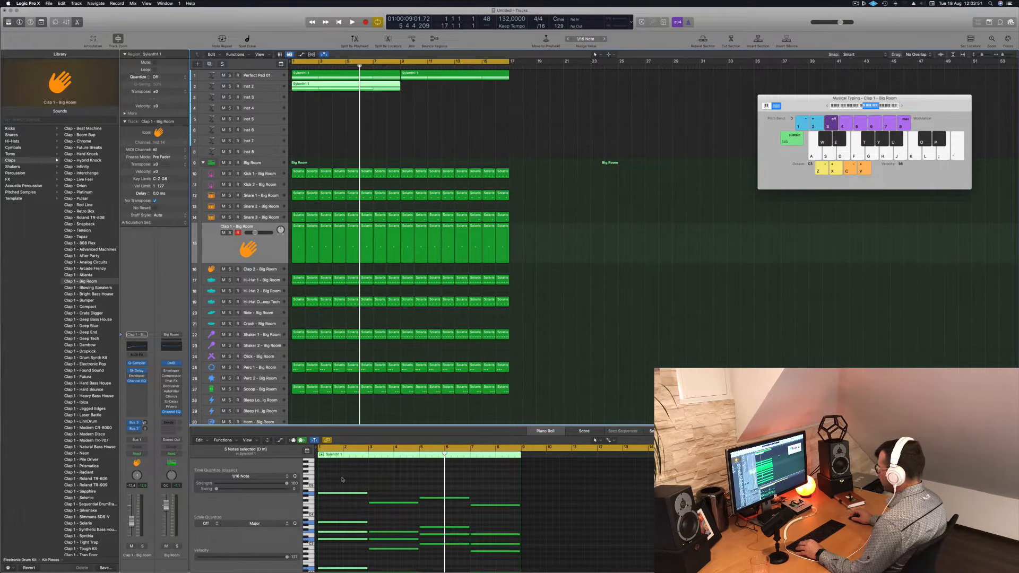
pyautogui.moveTo(342, 478); pyautogui.dragTo(487, 559)
pyautogui.press('Delete')
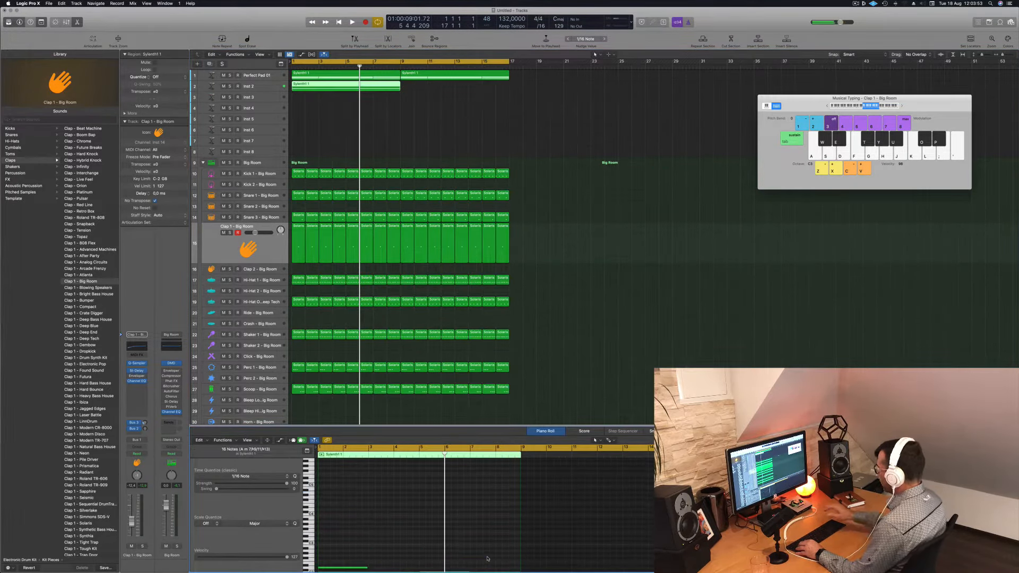
pyautogui.scroll(-4, 436, 529)
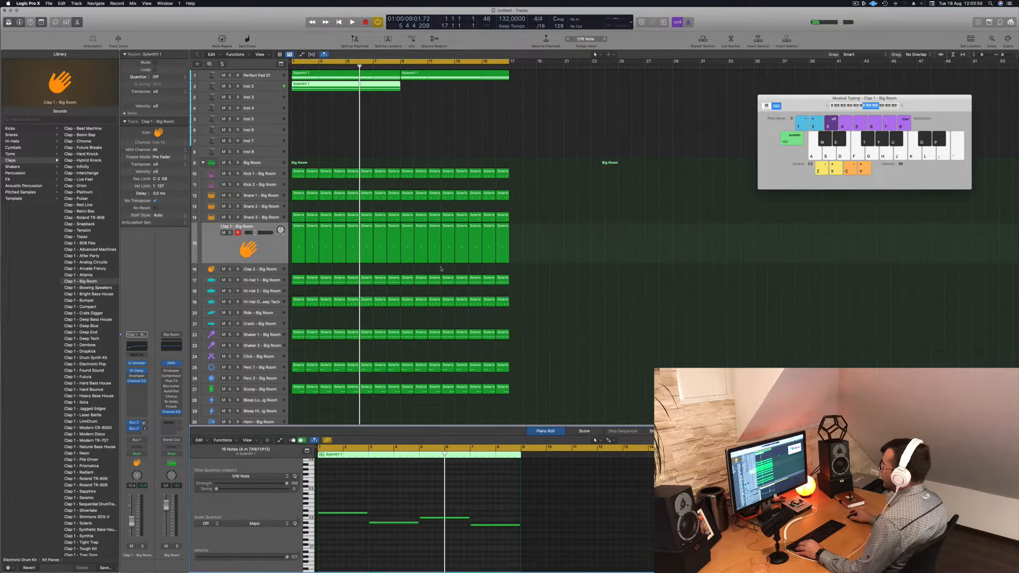
pyautogui.scroll(4, 388, 526)
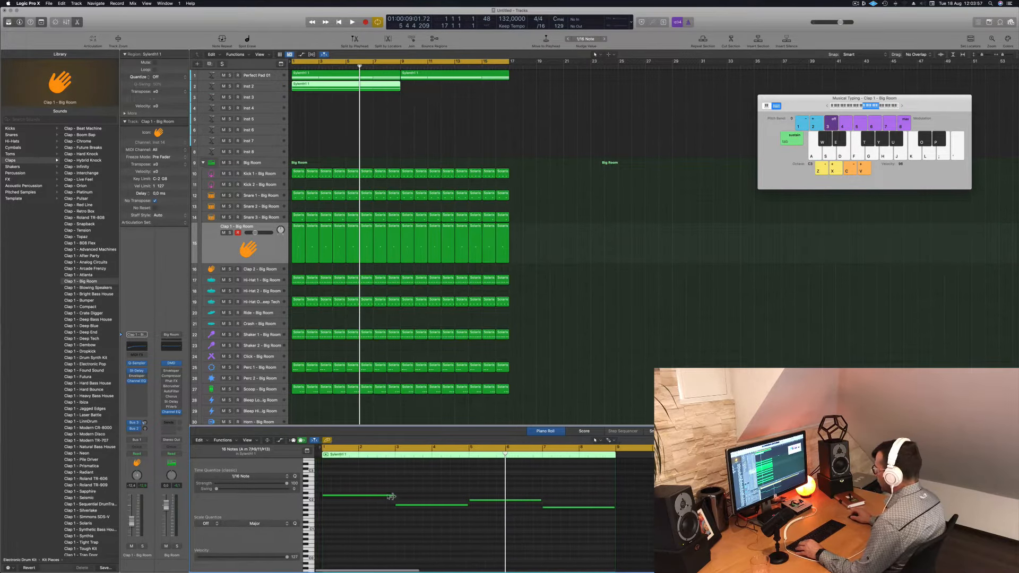
# Shorten the four root notes in the Inst 2 region to about an eighth note and audition them with the Inst 2 track selected.
pyautogui.moveTo(360, 476); pyautogui.dragTo(540, 512)
pyautogui.press('space')
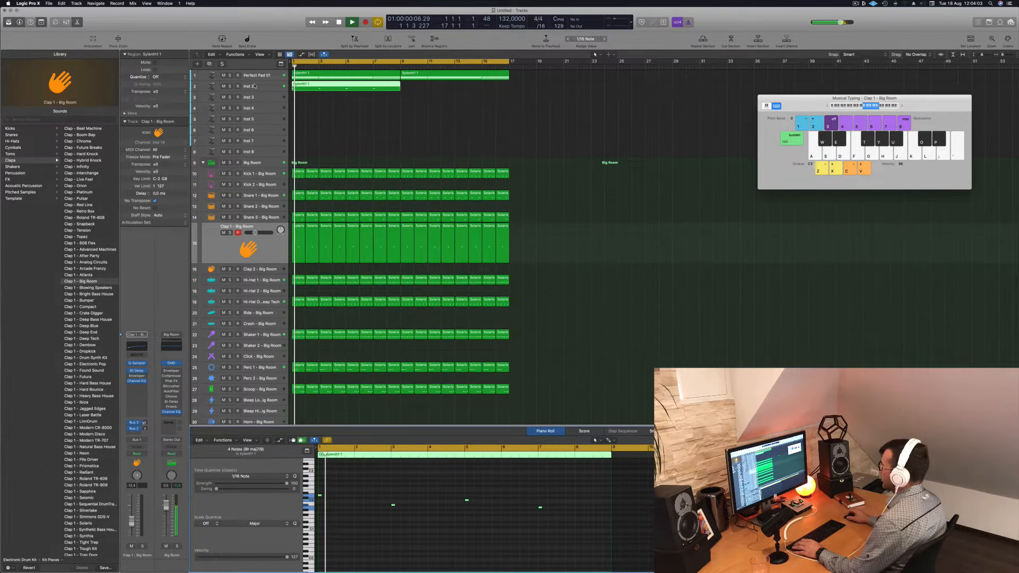
pyautogui.click(254, 85)
pyautogui.press('super+Right')
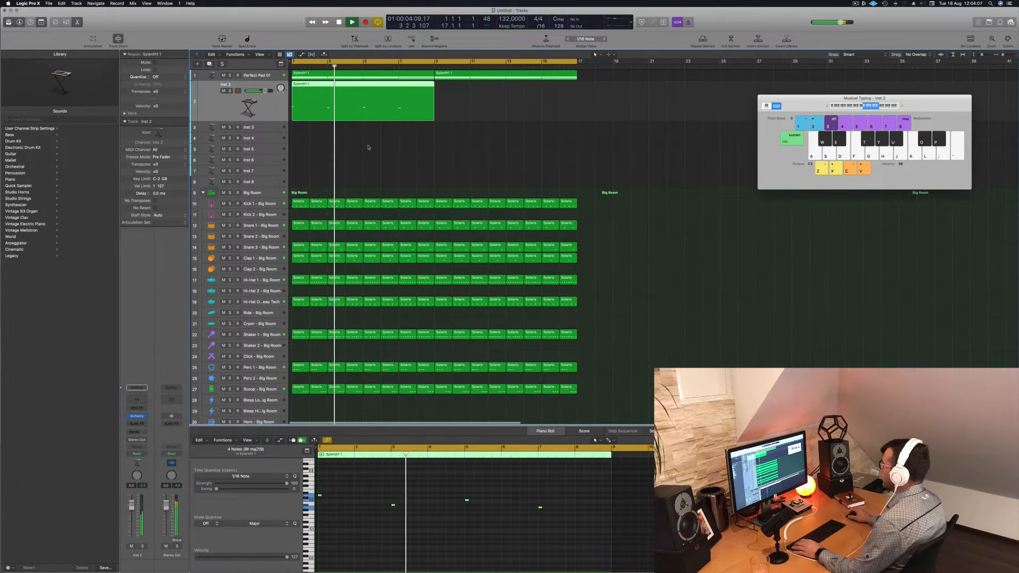
pyautogui.press('space')
# Play the Inst 2 root notes from the start and trim all four to about one and a half sixteenths.
pyautogui.scroll(2, 372, 541)
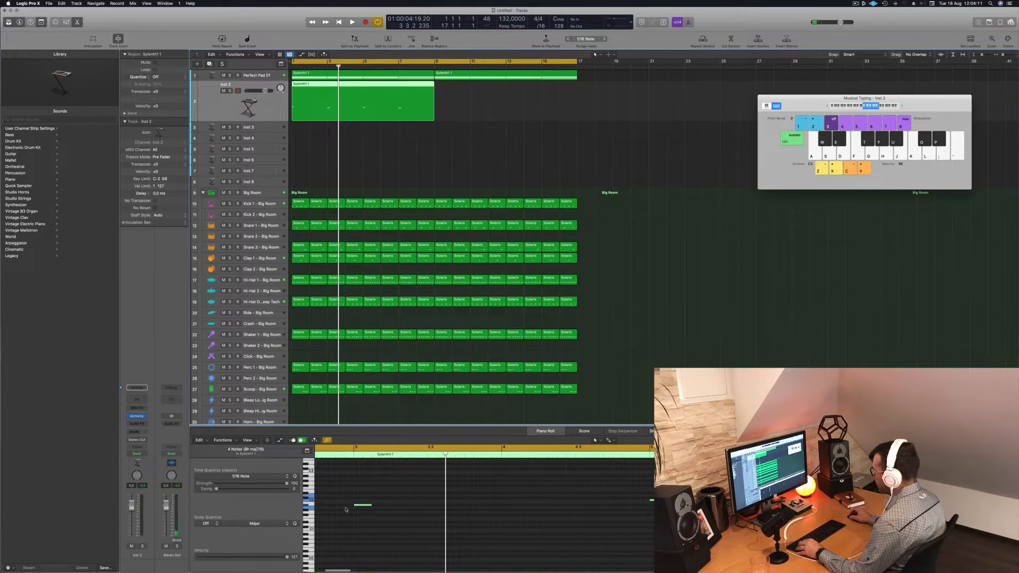
pyautogui.press('Return')
pyautogui.press('space')
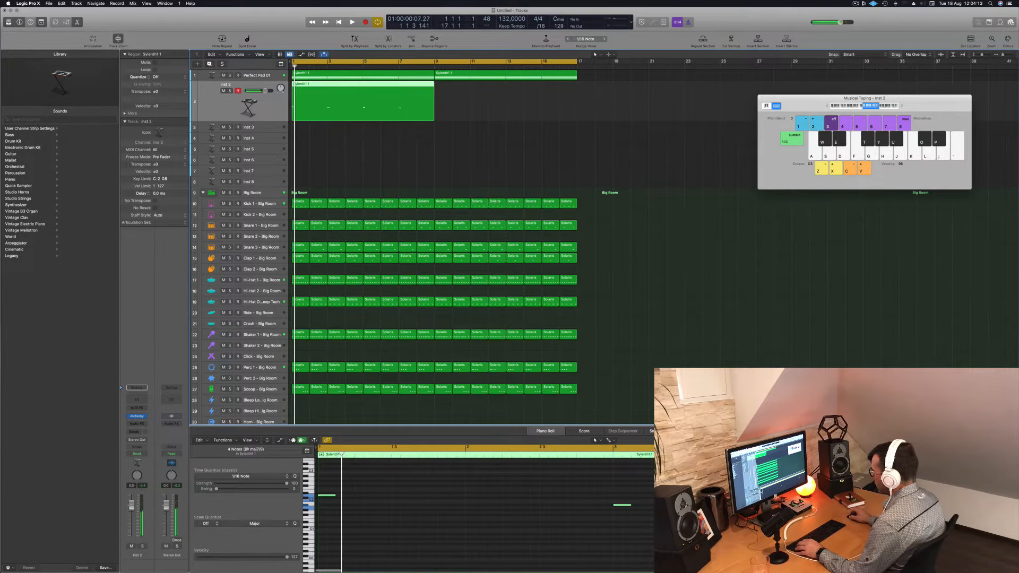
pyautogui.click(334, 496)
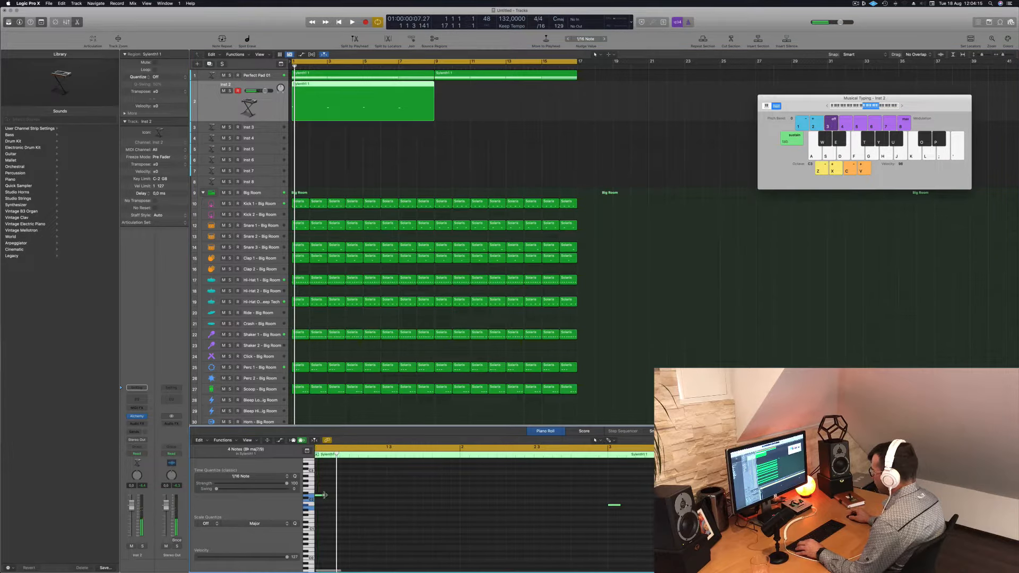
pyautogui.hscroll(-1, 336, 497)
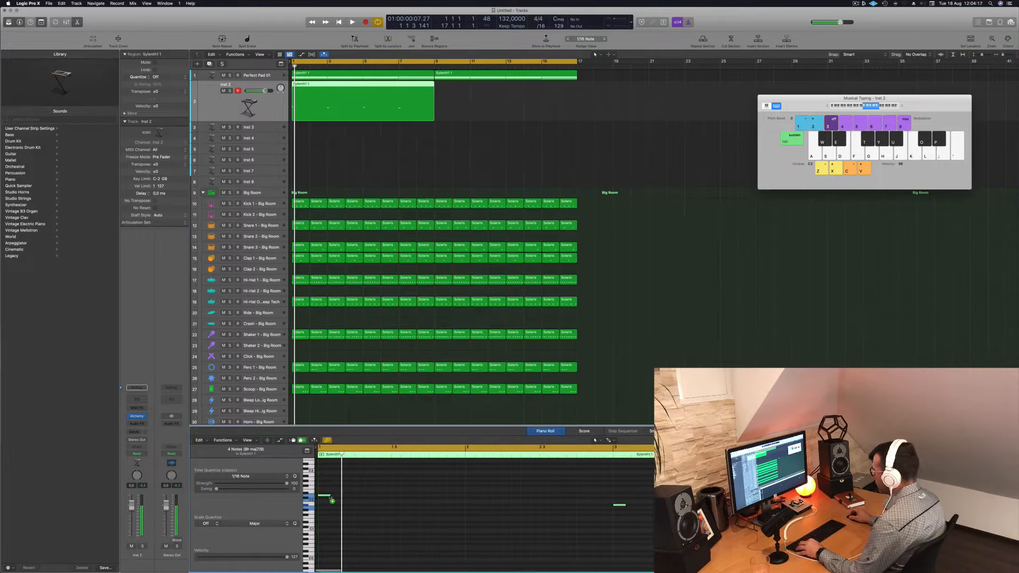
# Copy the Inst 2 root notes three sixteenths later, and copy the resulting note pairs one and a half beats later.
pyautogui.moveTo(331, 501); pyautogui.dragTo(359, 506)
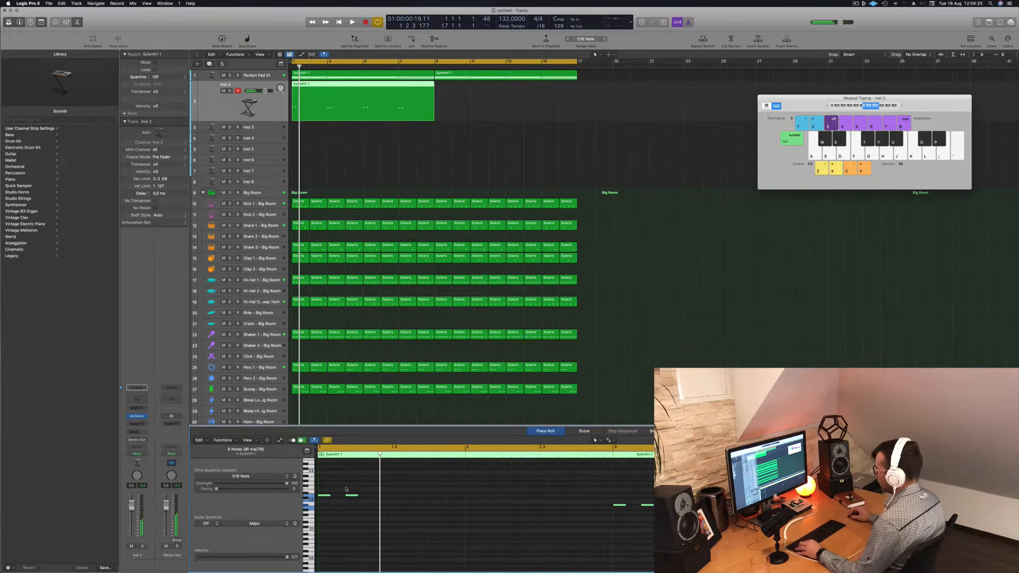
pyautogui.moveTo(325, 497); pyautogui.dragTo(348, 501)
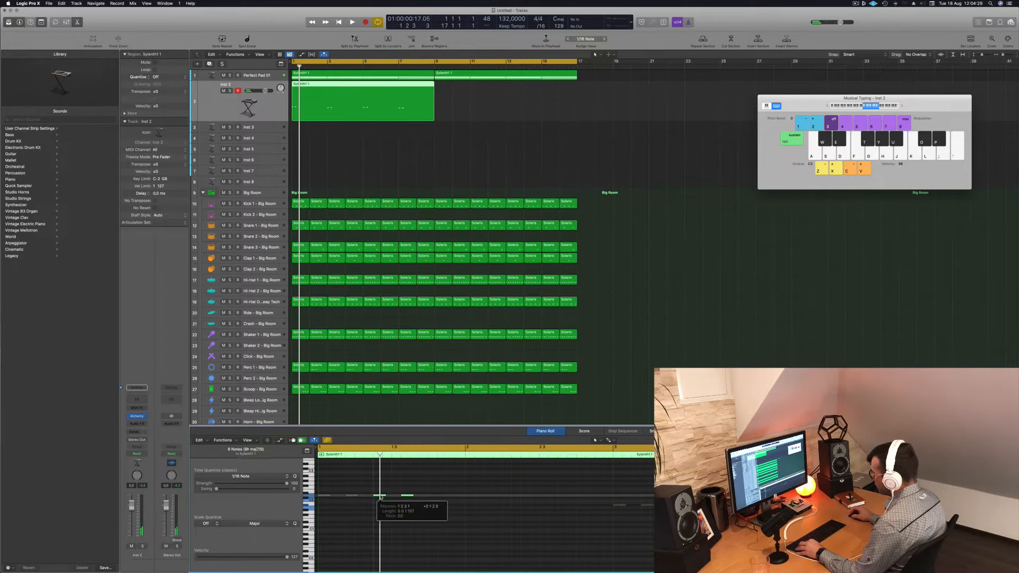
pyautogui.moveTo(381, 498); pyautogui.dragTo(380, 497)
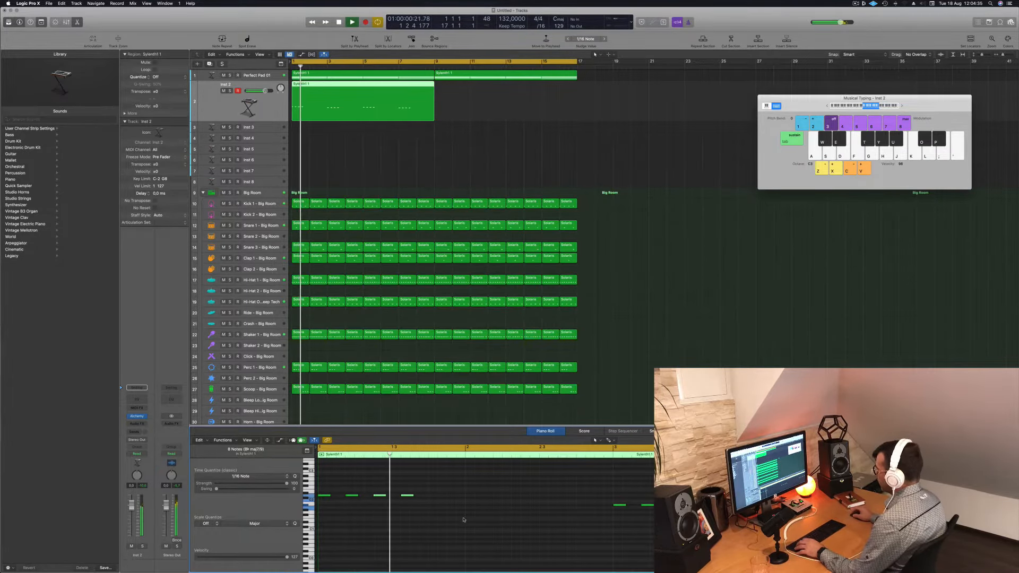
# Shift the second pair of Inst 2 root notes one sixteenth later and copy it forward as a third pair.
pyautogui.moveTo(379, 497); pyautogui.dragTo(383, 498)
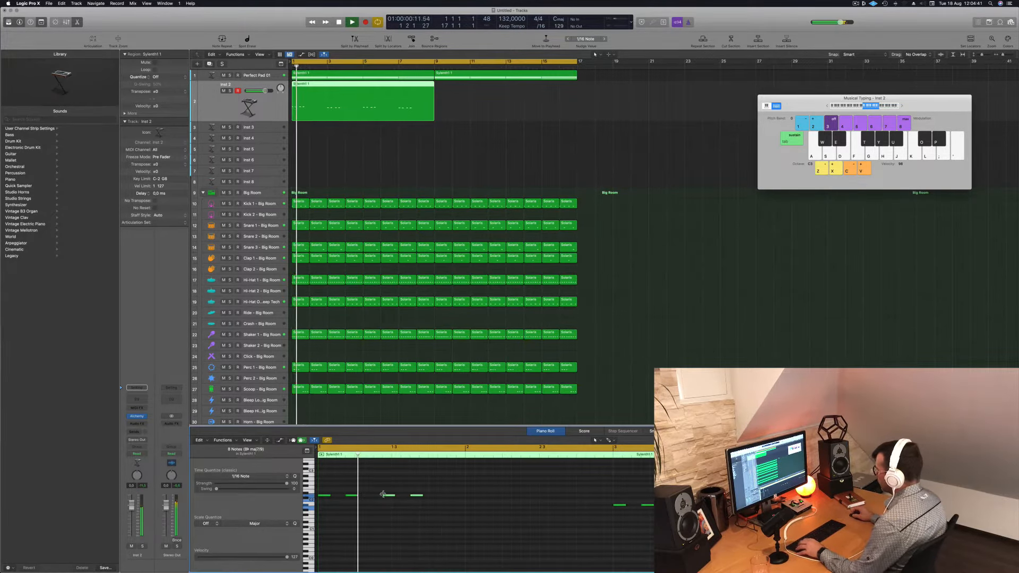
pyautogui.moveTo(388, 498); pyautogui.dragTo(415, 501)
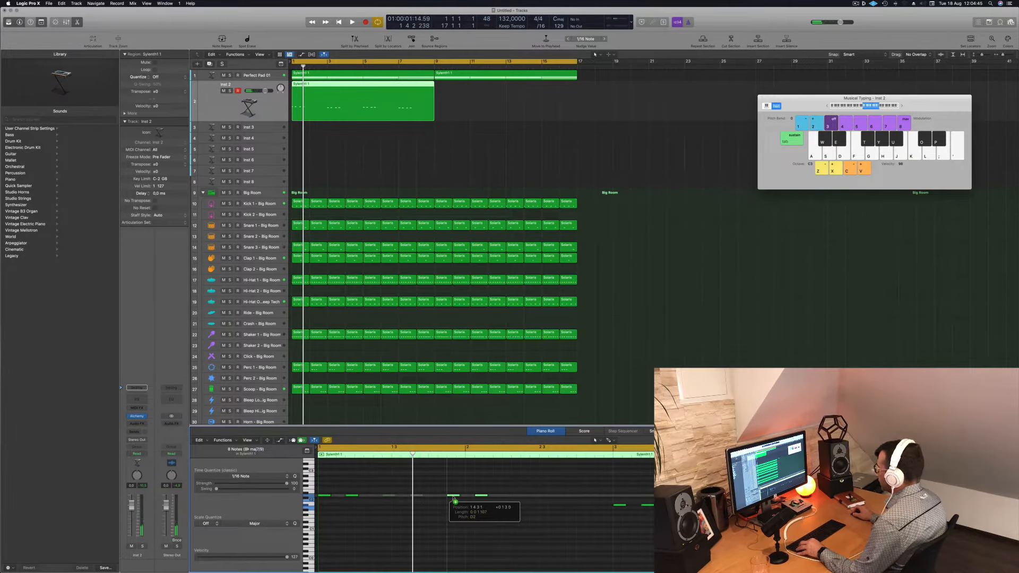
pyautogui.press('space')
pyautogui.scroll(-2, 430, 510)
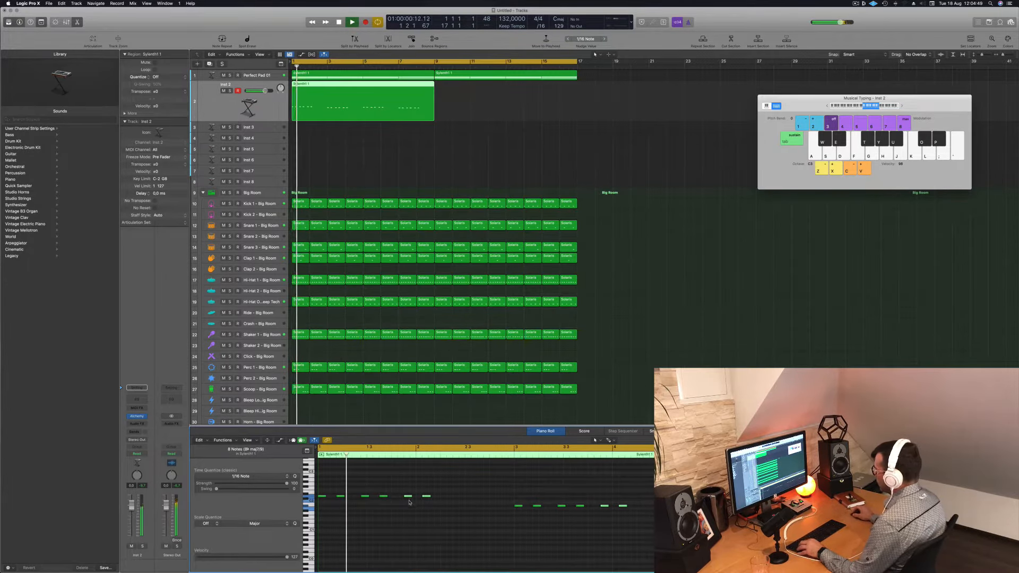
# Nudge the third note pair one sixteenth earlier and delete the last note of each chord's group, checking by playback.
pyautogui.hotkey('alt', 'Left')
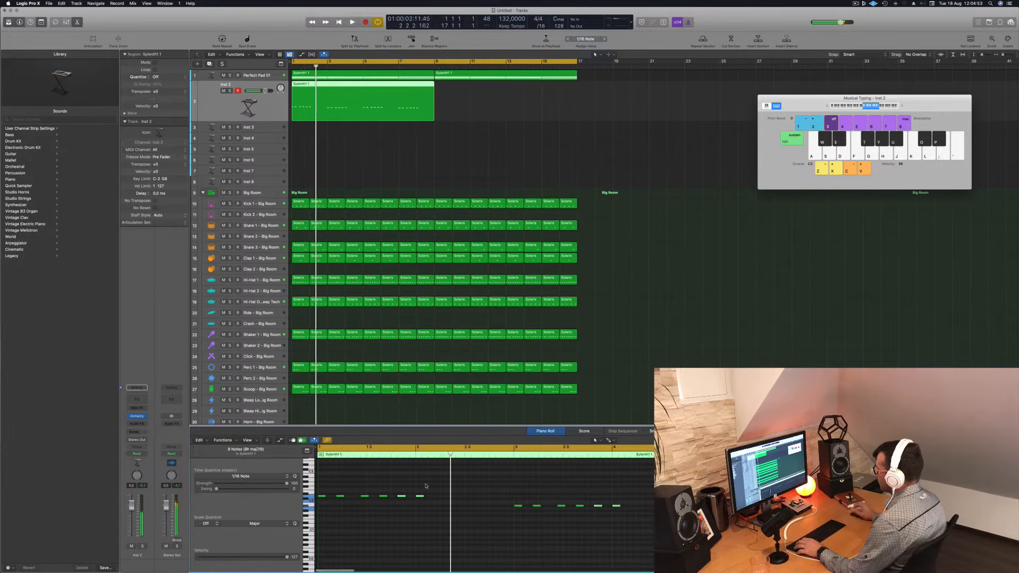
pyautogui.scroll(1, 433, 492)
pyautogui.scroll(-2, 468, 499)
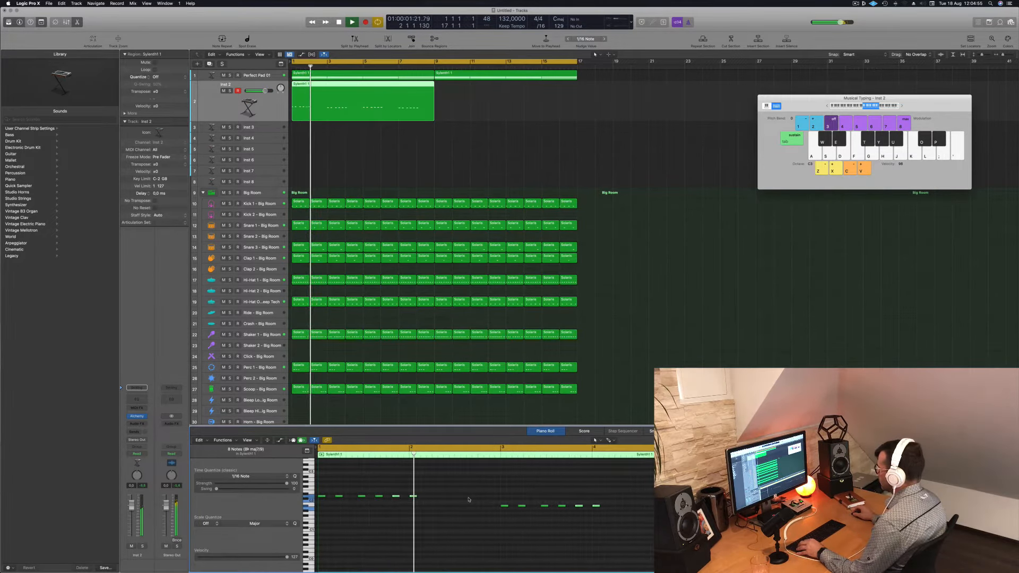
pyautogui.scroll(-1, 425, 494)
pyautogui.press('space')
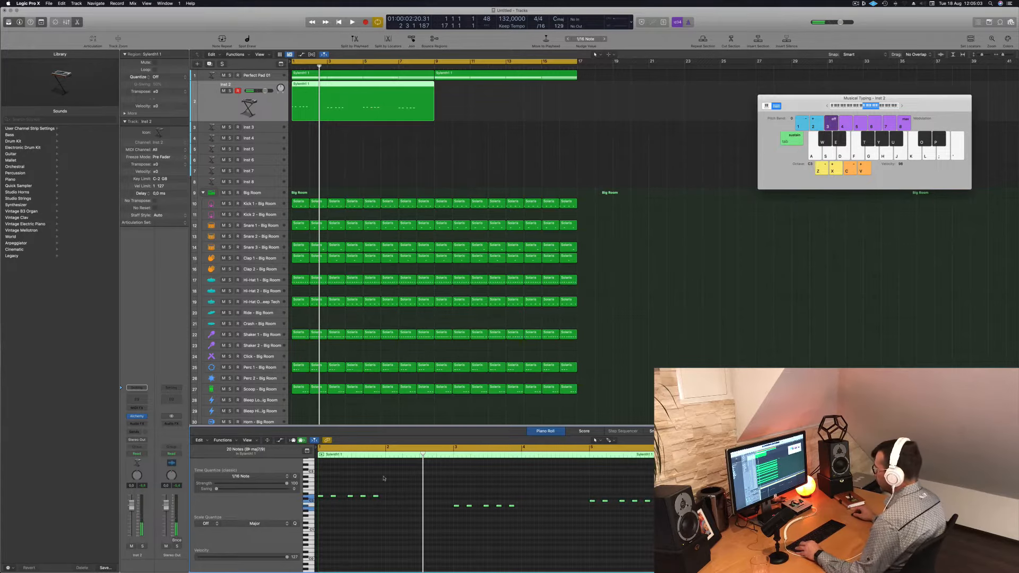
# Copy each chord's five-note group one bar later and play the result from the start.
pyautogui.moveTo(320, 498); pyautogui.dragTo(388, 497)
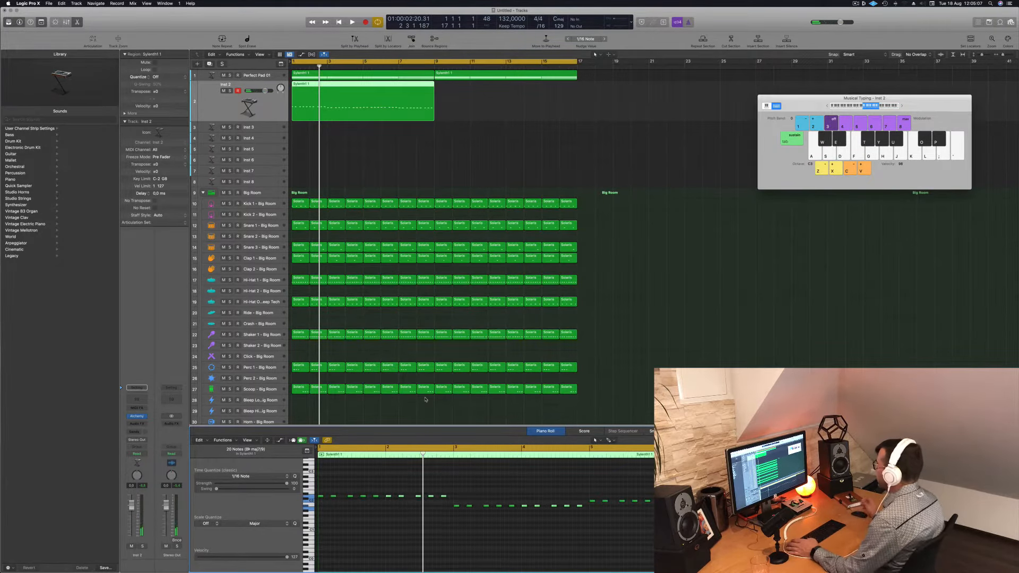
pyautogui.press('Return')
pyautogui.press('space')
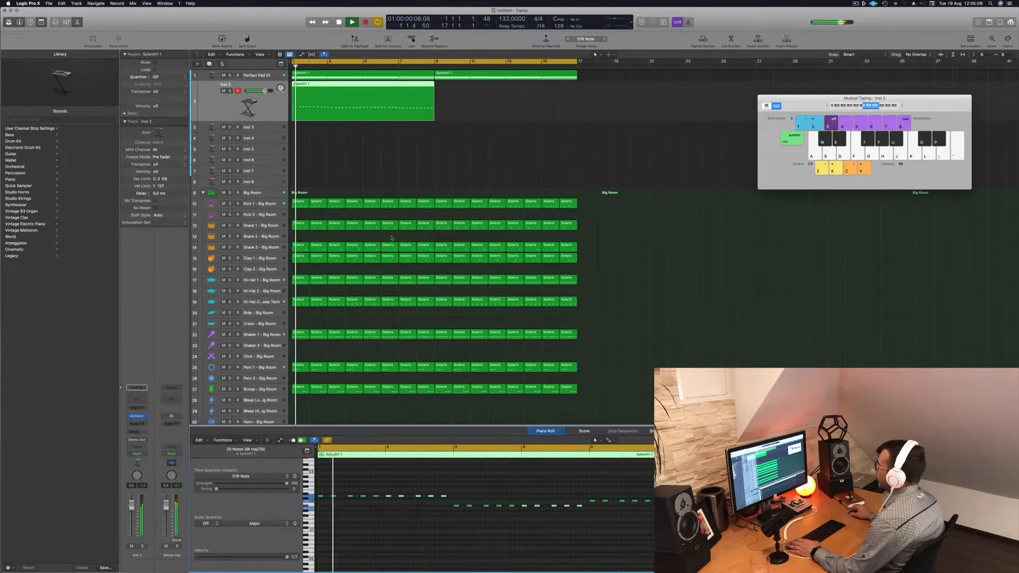
# Copy the Inst 2 region eight bars later to bar 9 and lower the track's volume slightly during playback.
pyautogui.moveTo(333, 83); pyautogui.dragTo(478, 95)
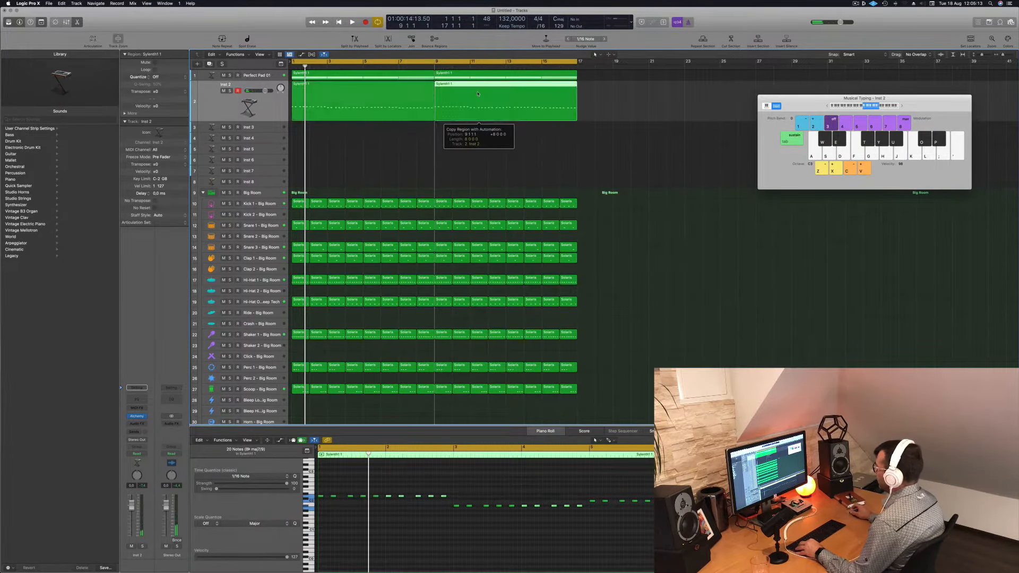
pyautogui.click(221, 97)
pyautogui.press('space')
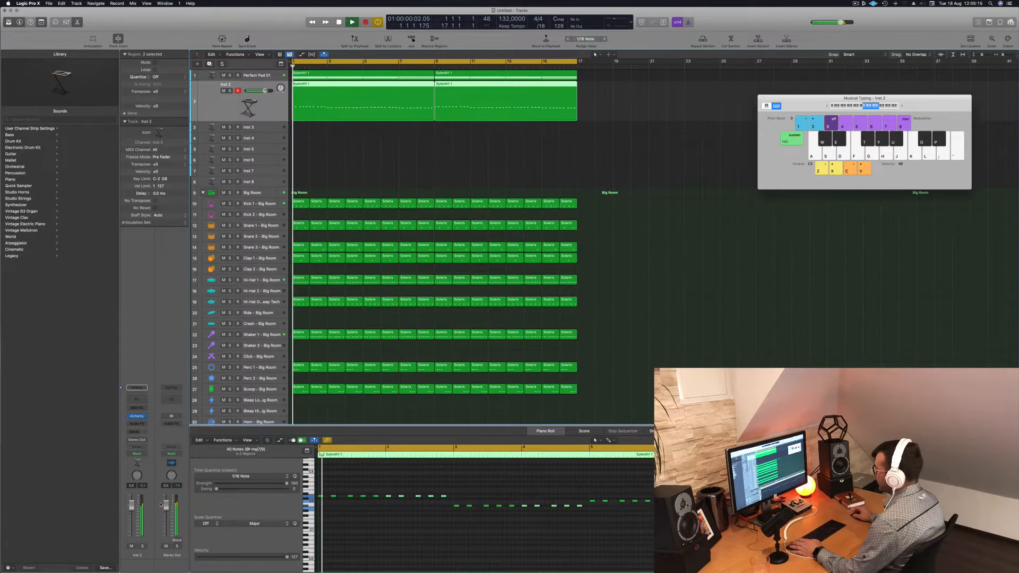
pyautogui.moveTo(131, 505); pyautogui.dragTo(133, 513)
pyautogui.press('Return')
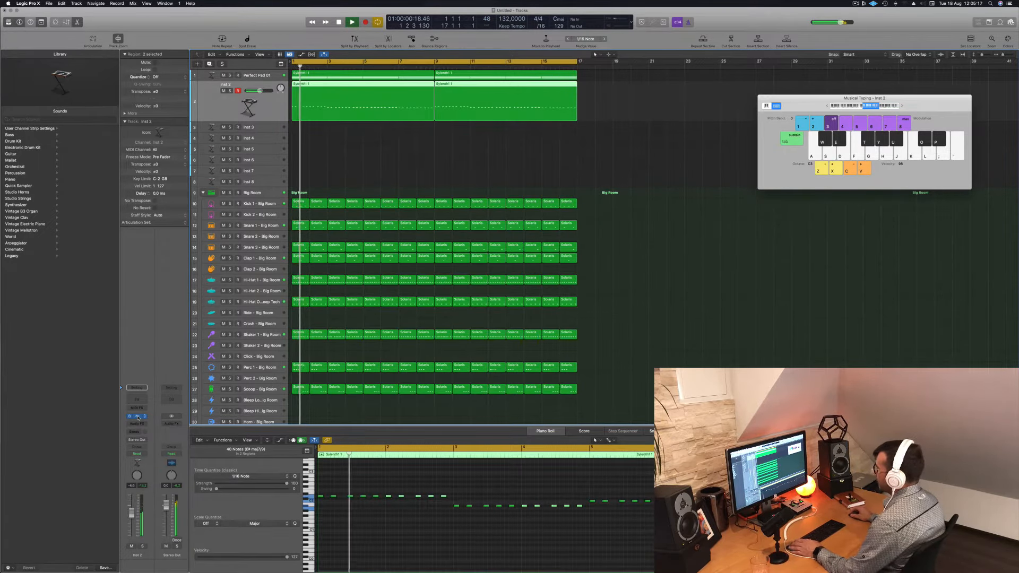
# In Inst 2's Alchemy instrument, filter the presets to the Bass category and load 70s Classic Synth Bass.
pyautogui.click(137, 416)
pyautogui.moveTo(371, 85); pyautogui.dragTo(484, 111)
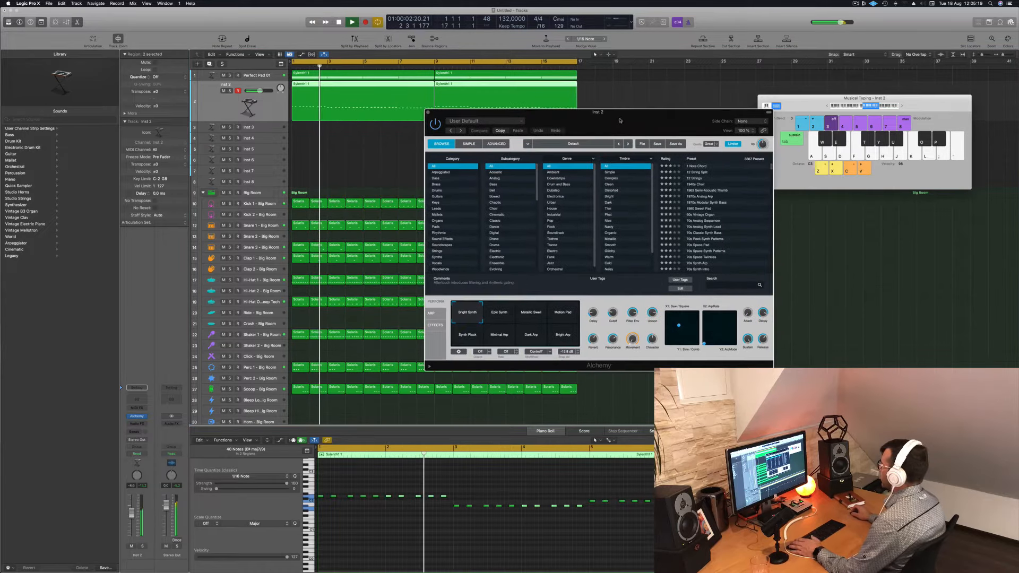
pyautogui.click(436, 178)
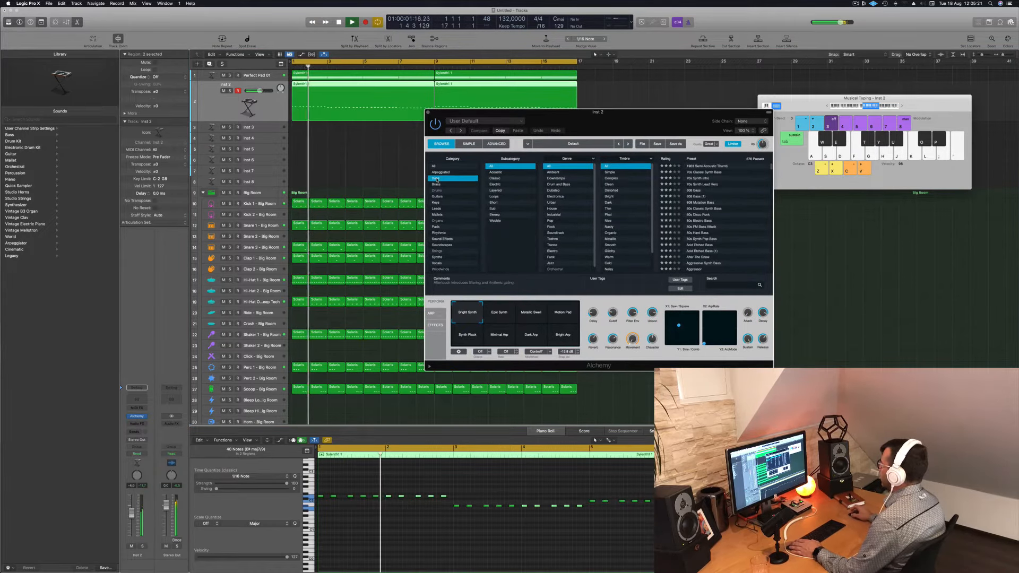
pyautogui.moveTo(675, 123); pyautogui.dragTo(572, 133)
pyautogui.press('space')
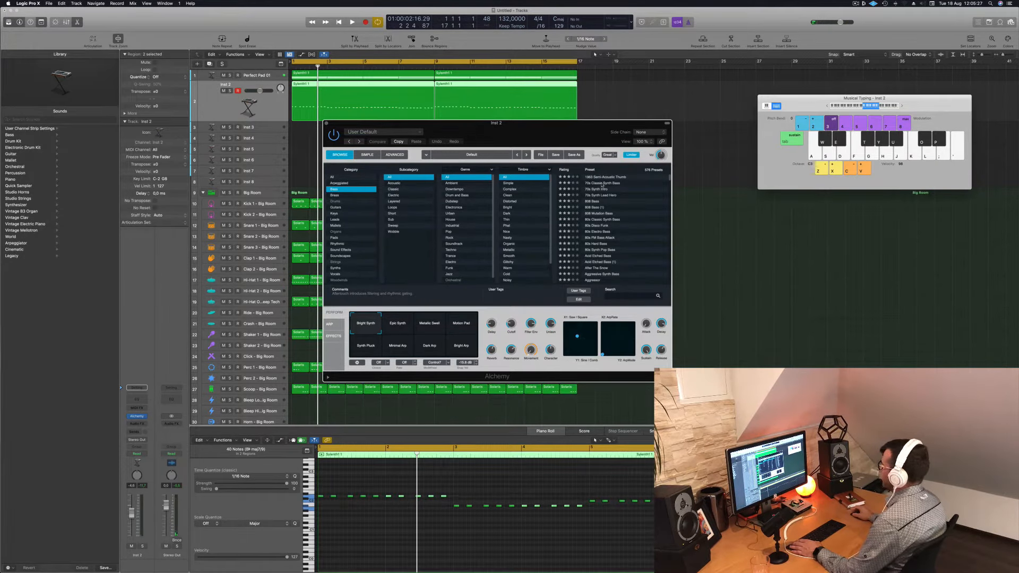
pyautogui.press('space')
pyautogui.moveTo(557, 130); pyautogui.dragTo(653, 131)
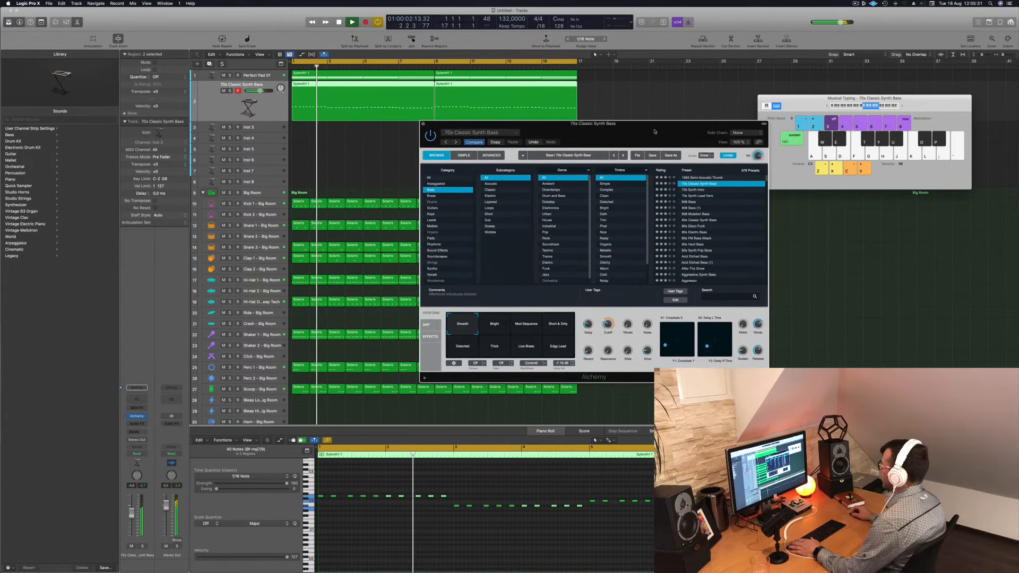
pyautogui.moveTo(131, 513); pyautogui.dragTo(130, 515)
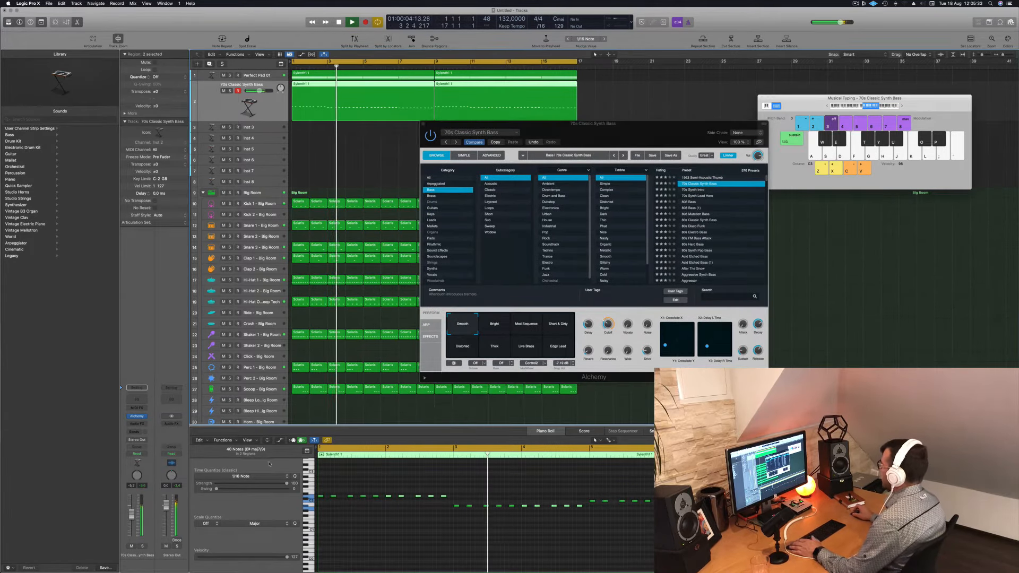
# Audition the bass presets from 70s Synth Intro and 70s Synth Lead Hero through 808 Mutation Bass during playback.
pyautogui.press('space')
pyautogui.press('space')
pyautogui.click(695, 190)
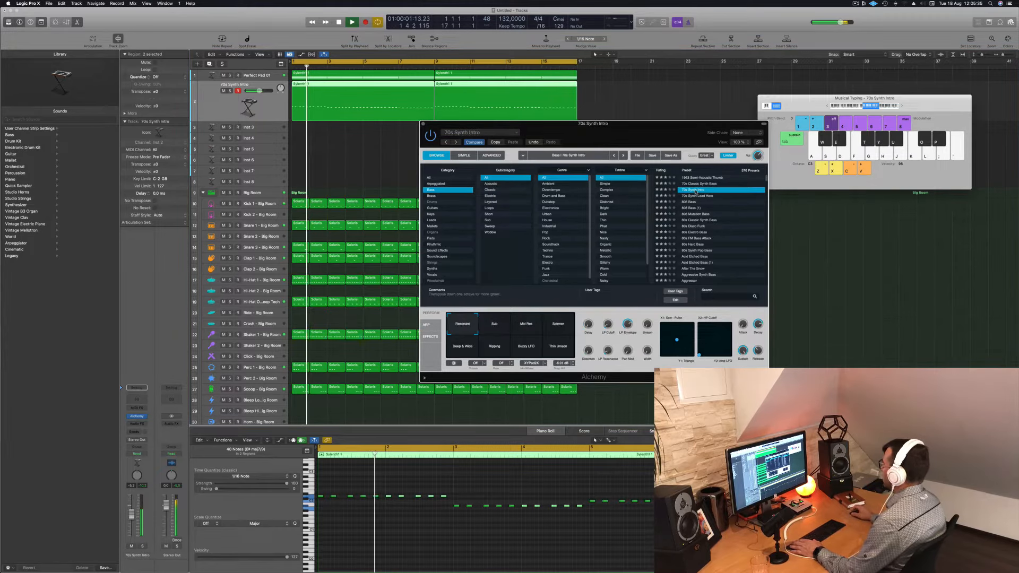
pyautogui.click(696, 196)
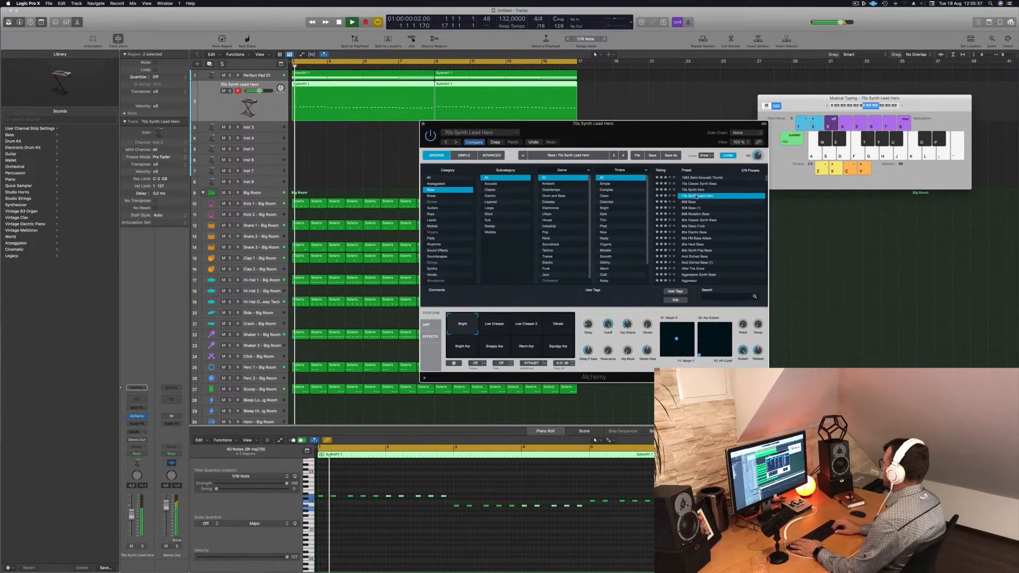
pyautogui.press('Down')
pyautogui.press('Down')
pyautogui.press('Down')
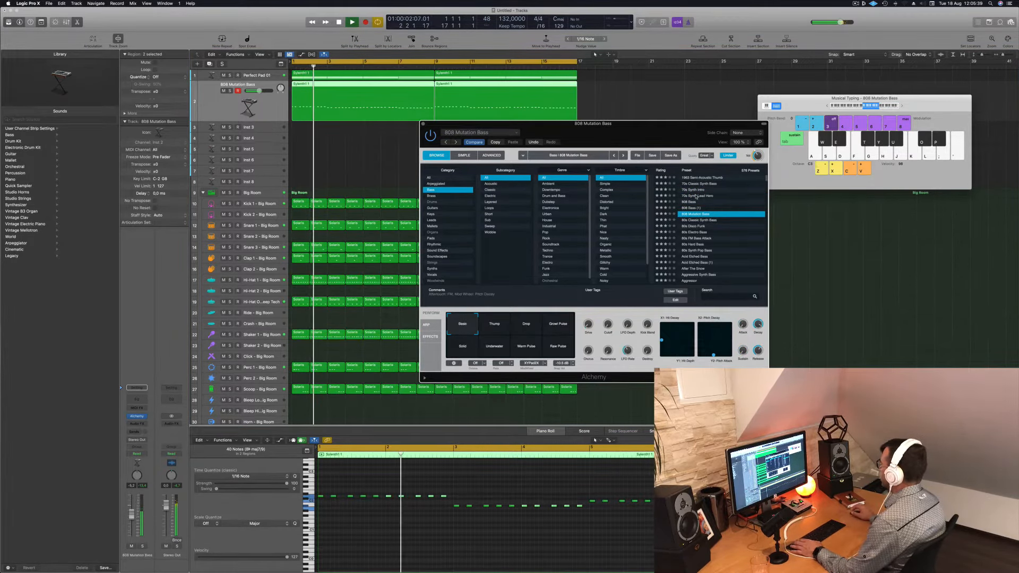
# Audition Bouncing Bass, Boxy Resonant Bass and Brassy Octave Bass further down the preset list during playback.
pyautogui.scroll(-5, 720, 234)
pyautogui.scroll(-3, 720, 234)
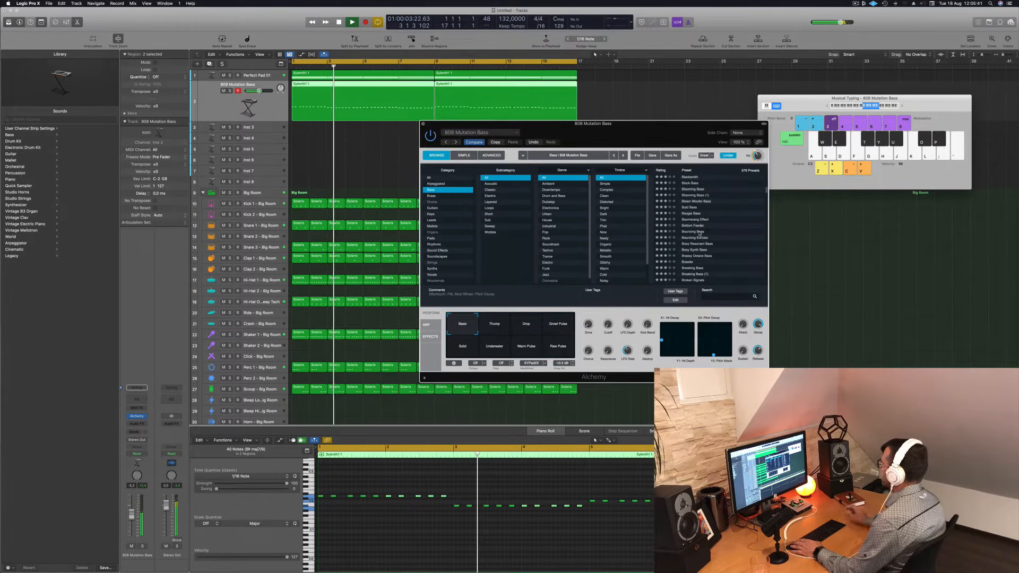
pyautogui.click(699, 232)
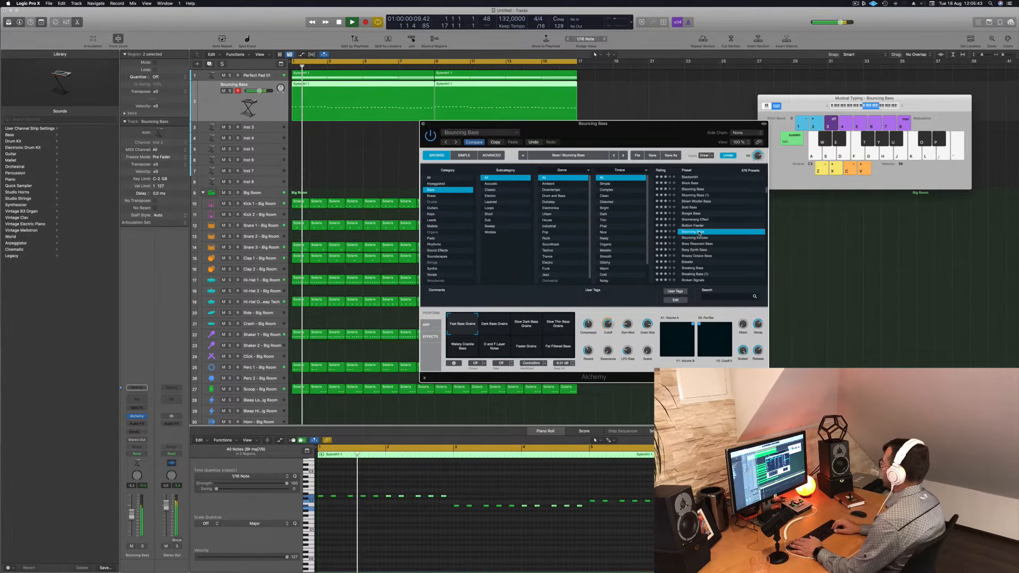
pyautogui.press('Down')
pyautogui.press('space')
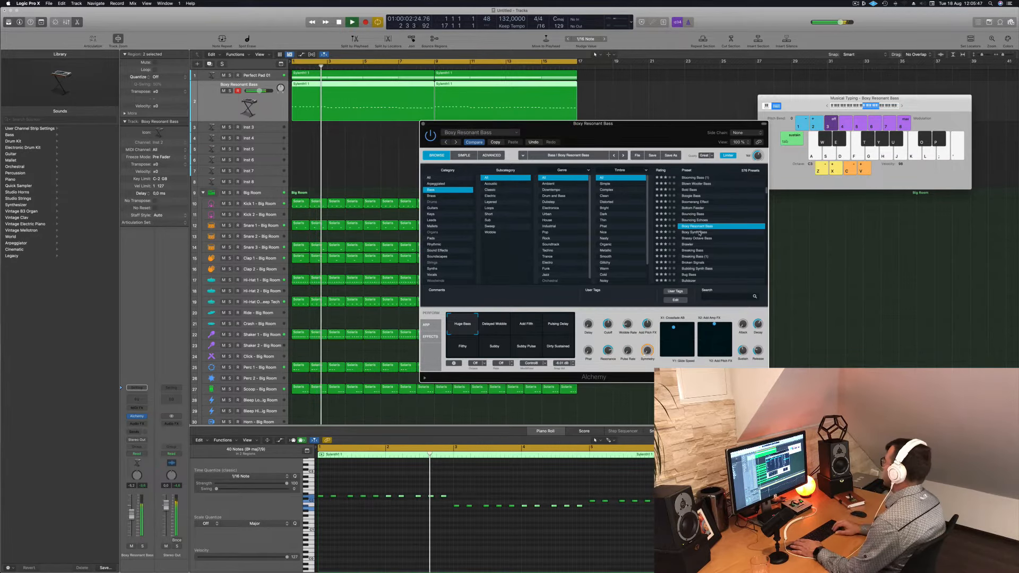
pyautogui.press('Down')
pyautogui.press('Down')
pyautogui.press('Down')
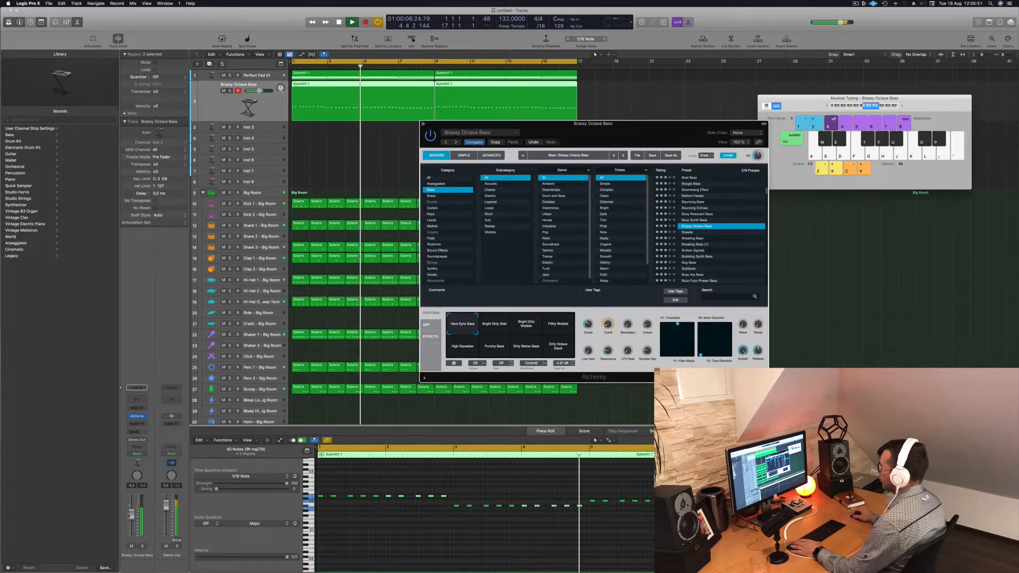
# Temporarily lower the bass track's volume and try the Breaking Bass preset.
pyautogui.click(132, 515)
pyautogui.moveTo(133, 516); pyautogui.dragTo(132, 521)
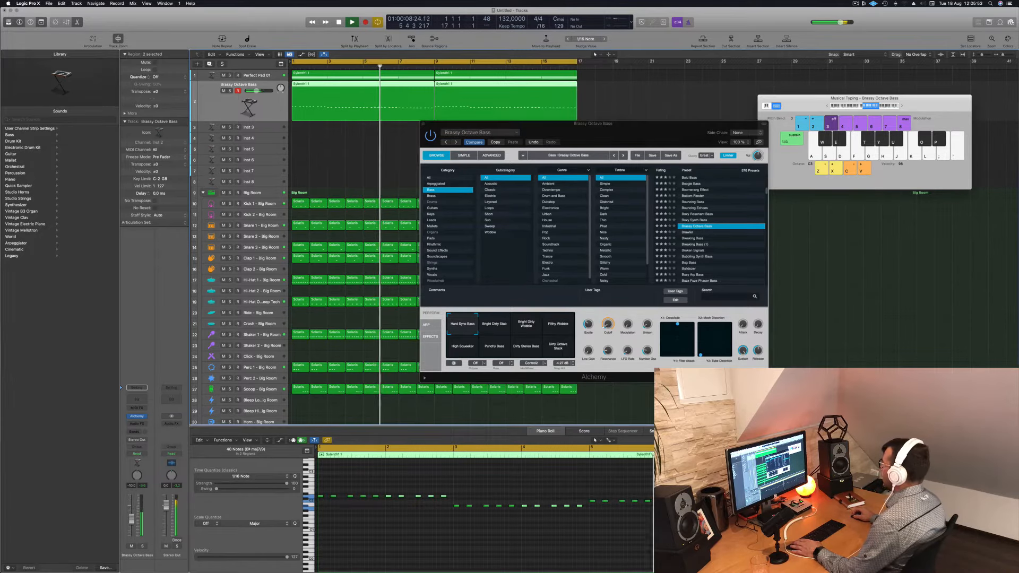
pyautogui.click(695, 238)
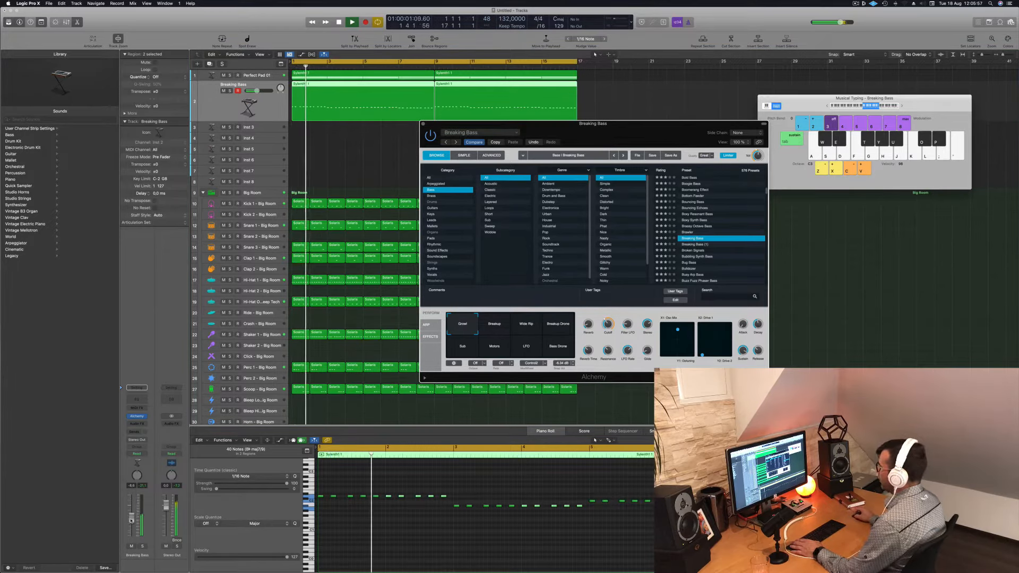
pyautogui.click(419, 348)
# Audition the bass presets from Broken Signals through Bubbling Synth Bass and Bulldozer to Buzz Fuzz Phaser Bass.
pyautogui.click(700, 244)
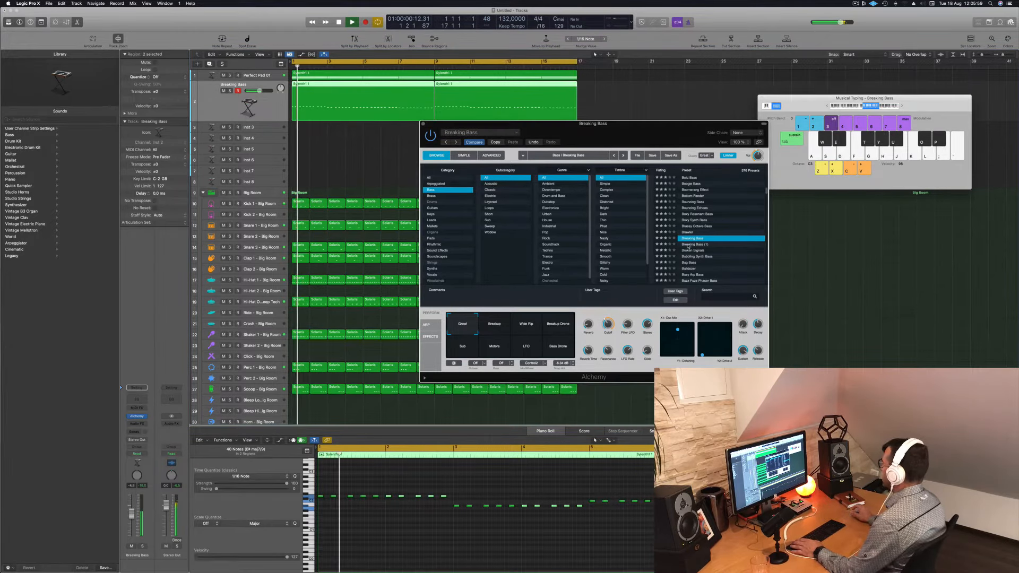
pyautogui.press('Down')
pyautogui.scroll(-1, 688, 246)
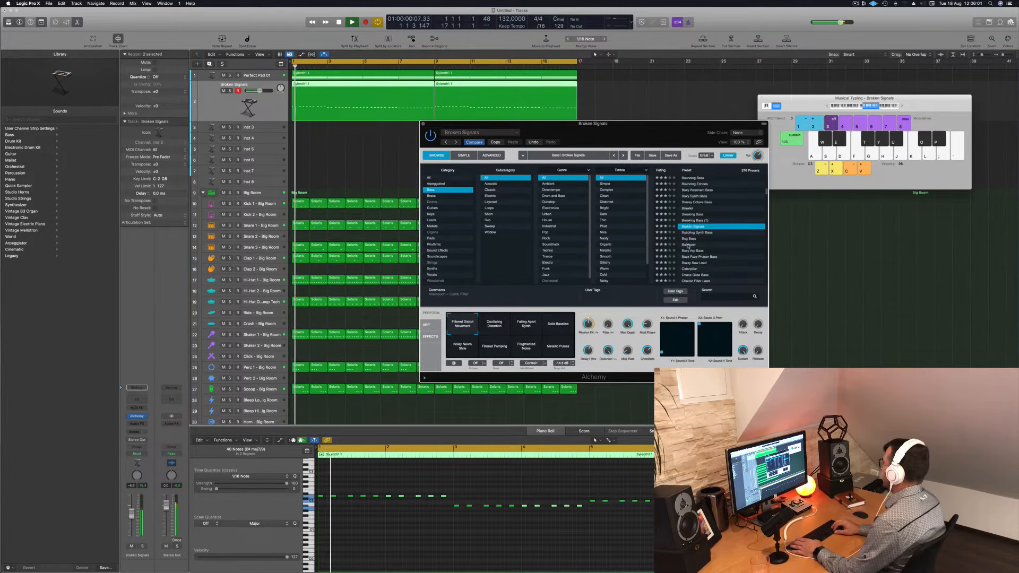
pyautogui.press('Down')
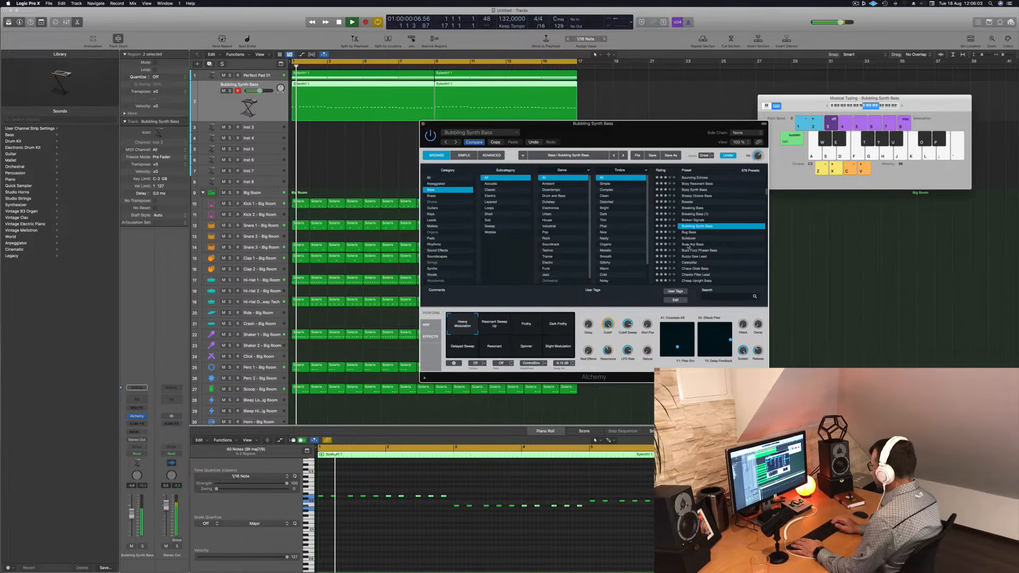
pyautogui.press('Down')
pyautogui.press('Down')
pyautogui.press('Down')
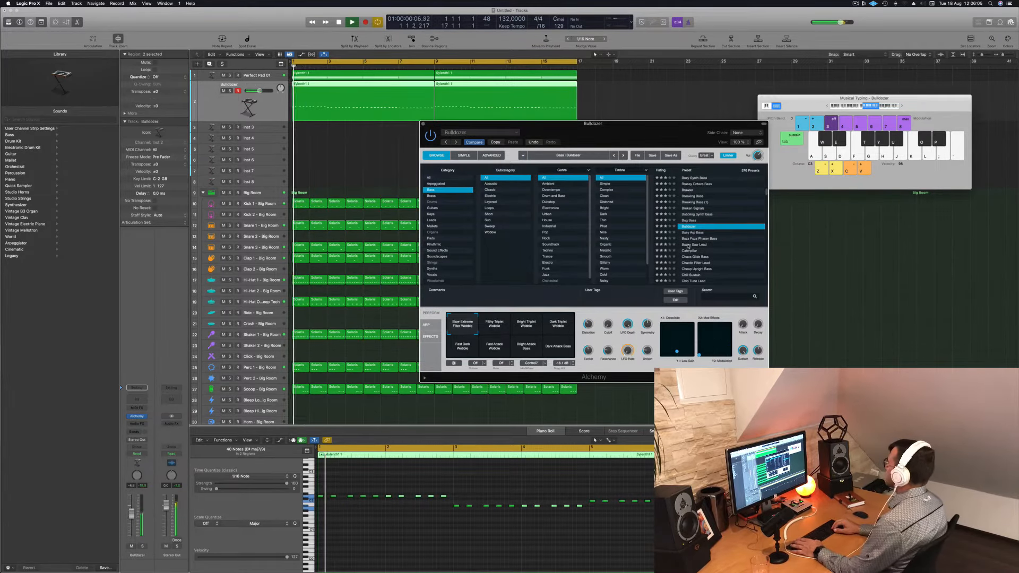
pyautogui.press('Down')
pyautogui.press('space')
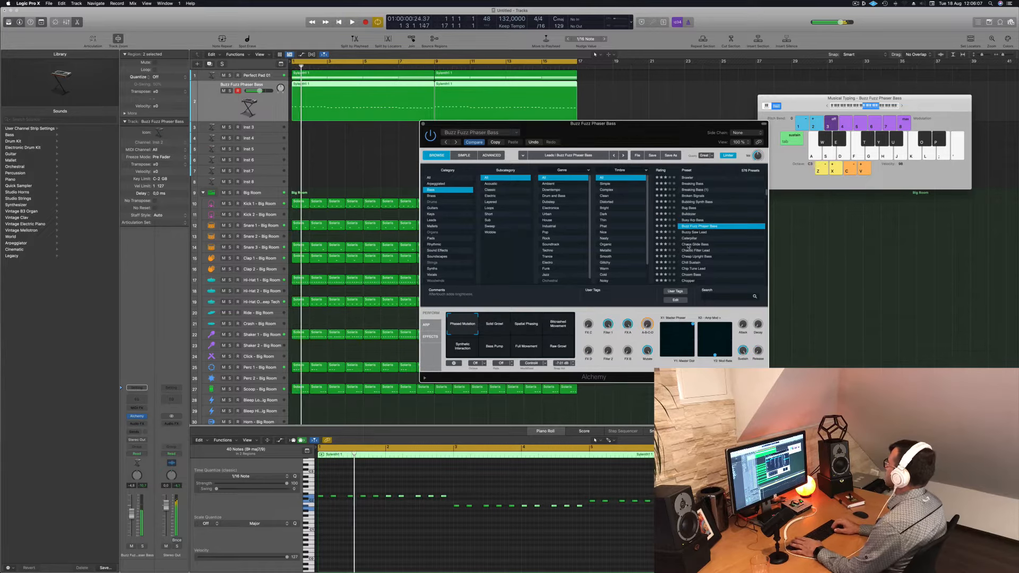
# Audition the bass presets from Buzzy Saw Lead through Chaos Glide Bass and Cheap Upright Bass to Chunky Vintage during playback.
pyautogui.press('Down')
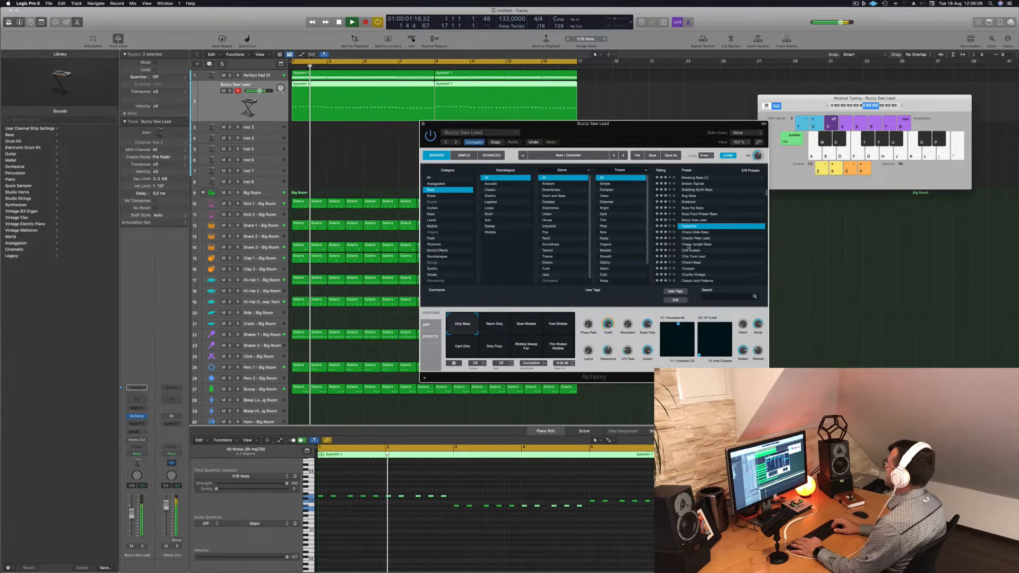
pyautogui.press('Down')
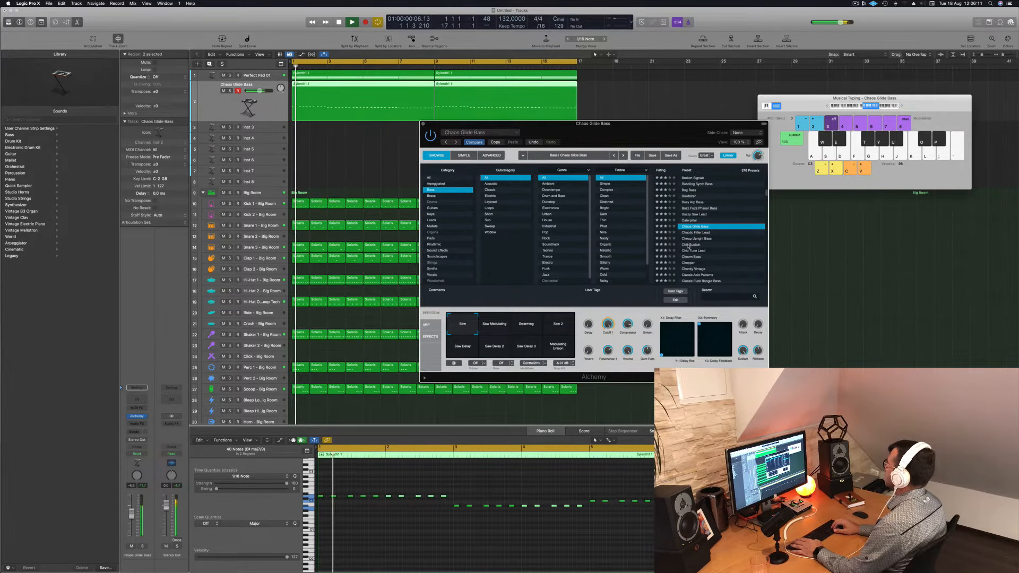
pyautogui.press('Down')
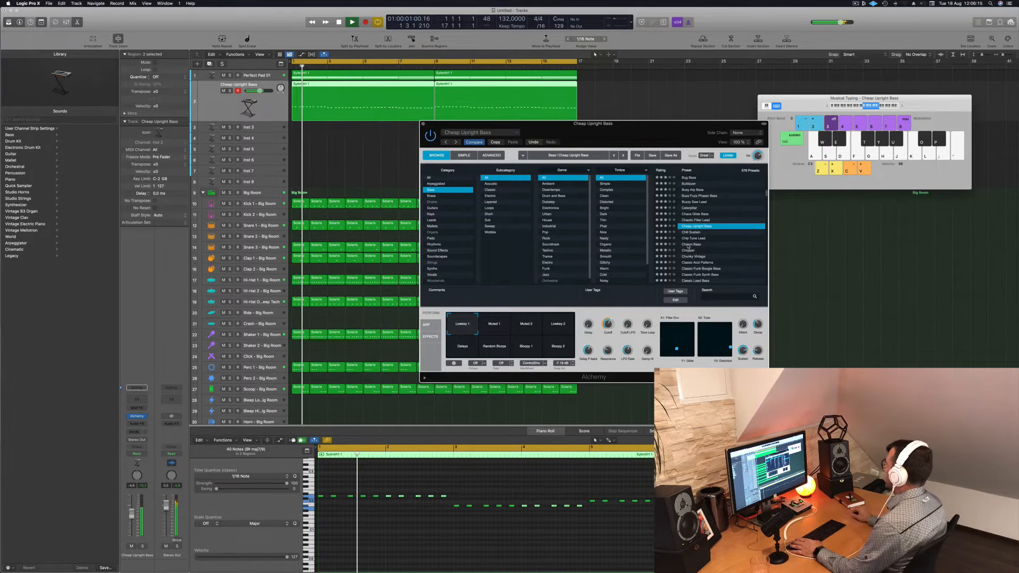
pyautogui.click(688, 245)
pyautogui.press('Down')
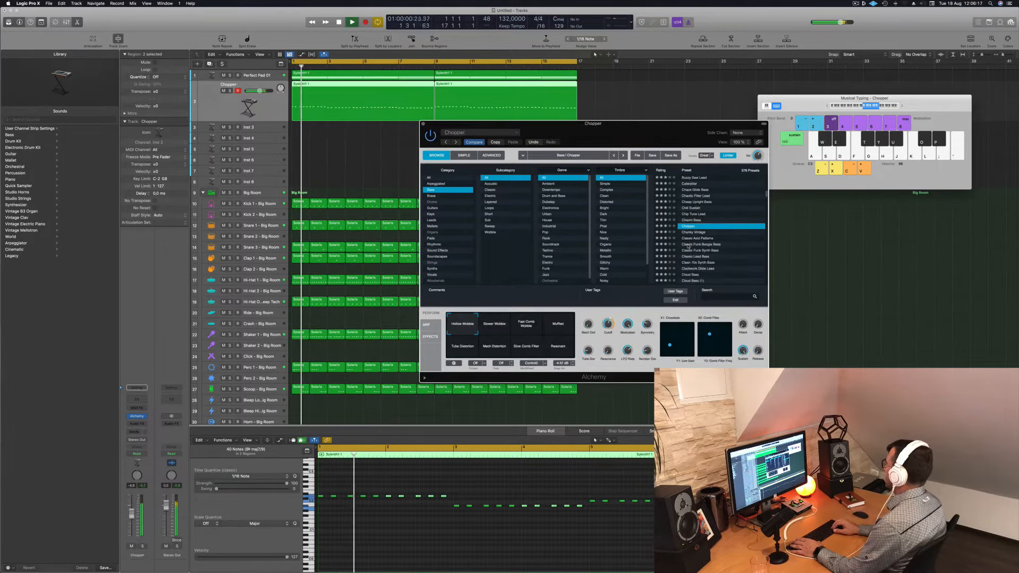
pyautogui.press('Down')
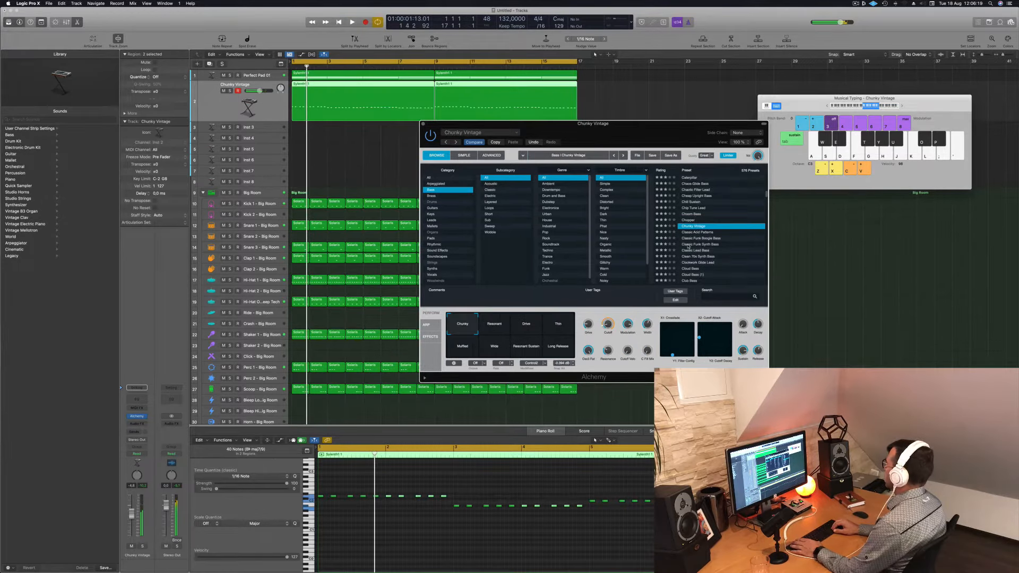
# Load the Classic Acid Patterns preset, compare its Noisy and Crushed snapshots, and settle on the Driven snapshot.
pyautogui.press('Down')
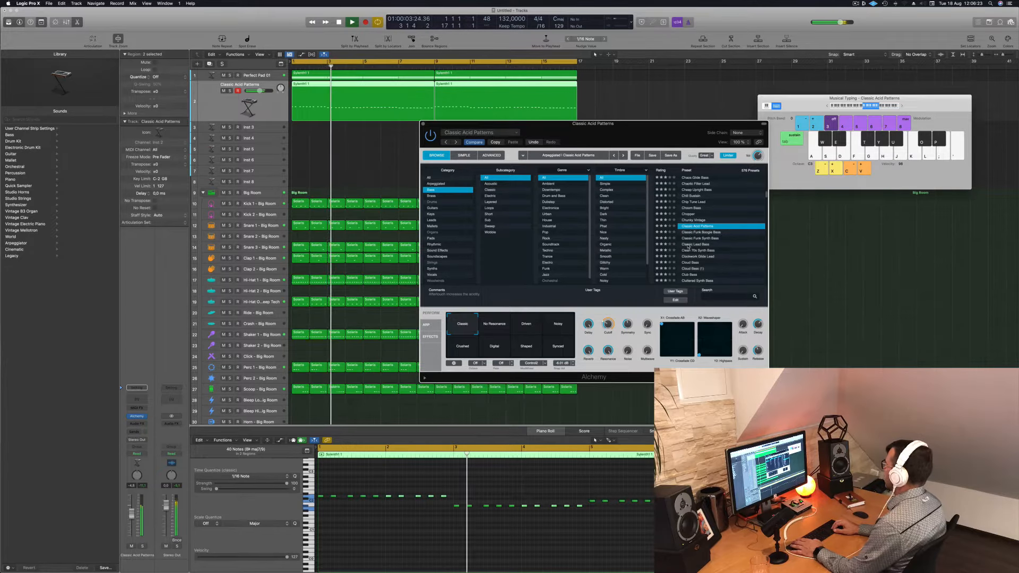
pyautogui.click(524, 329)
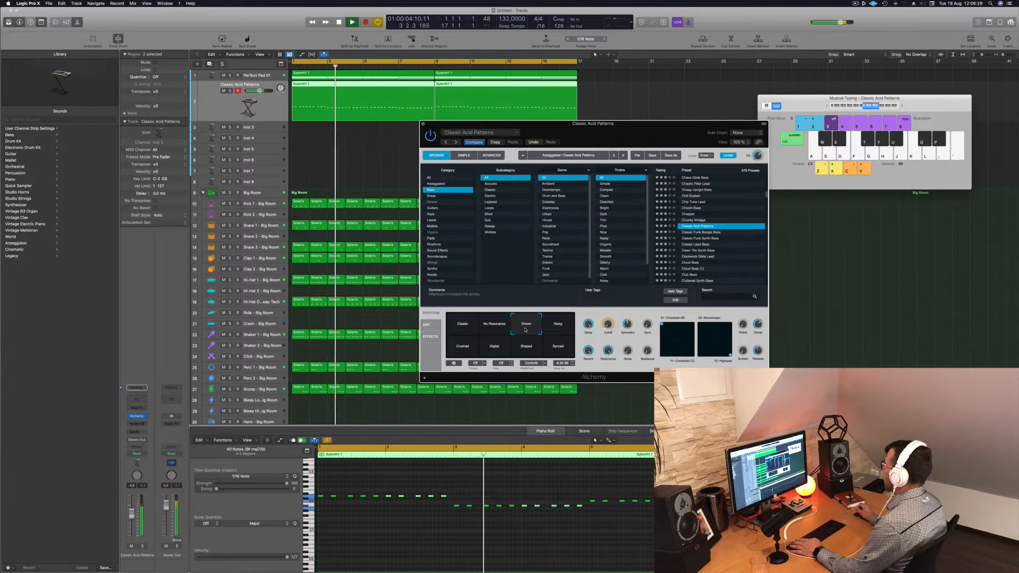
pyautogui.click(556, 329)
pyautogui.click(464, 347)
pyautogui.click(525, 330)
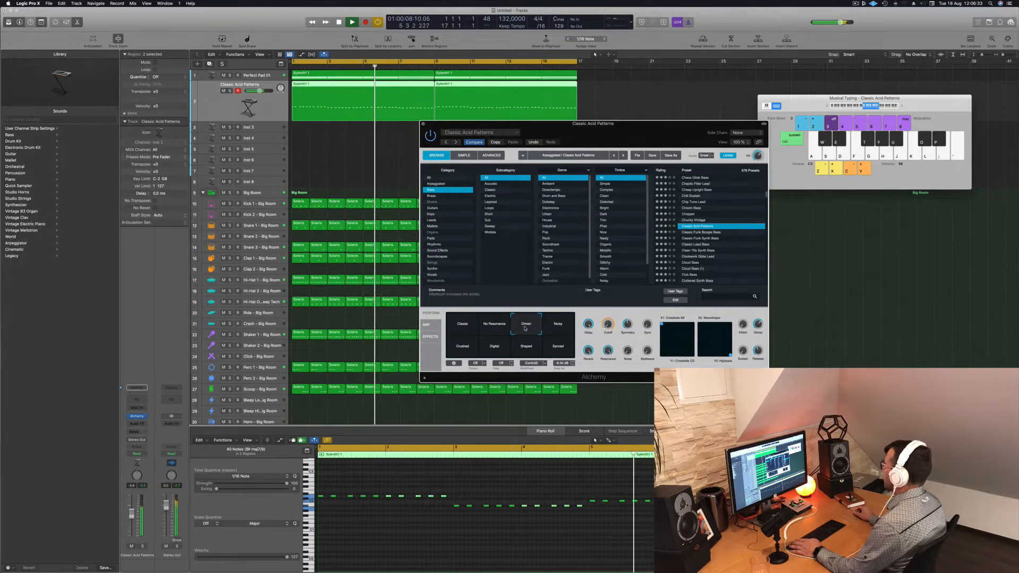
# Move the Alchemy window clear of the regions, slightly adjust the preset's Cutoff, and restart playback from the beginning.
pyautogui.moveTo(639, 121); pyautogui.dragTo(709, 110)
pyautogui.moveTo(675, 314)
pyautogui.mouseDown()
pyautogui.moveTo(677, 304)
pyautogui.moveTo(676, 317)
pyautogui.mouseUp()
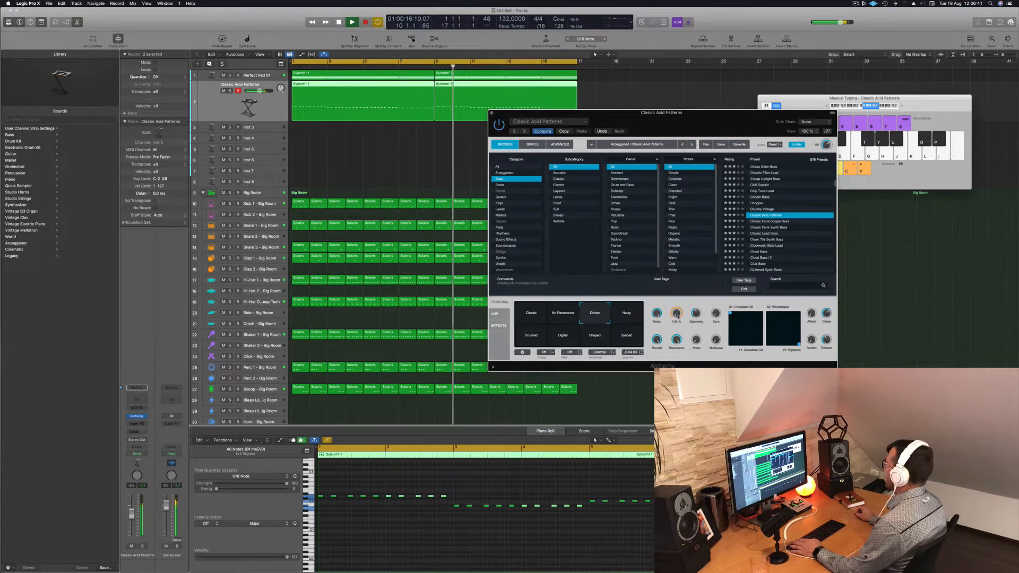
pyautogui.press('Return')
pyautogui.press('space')
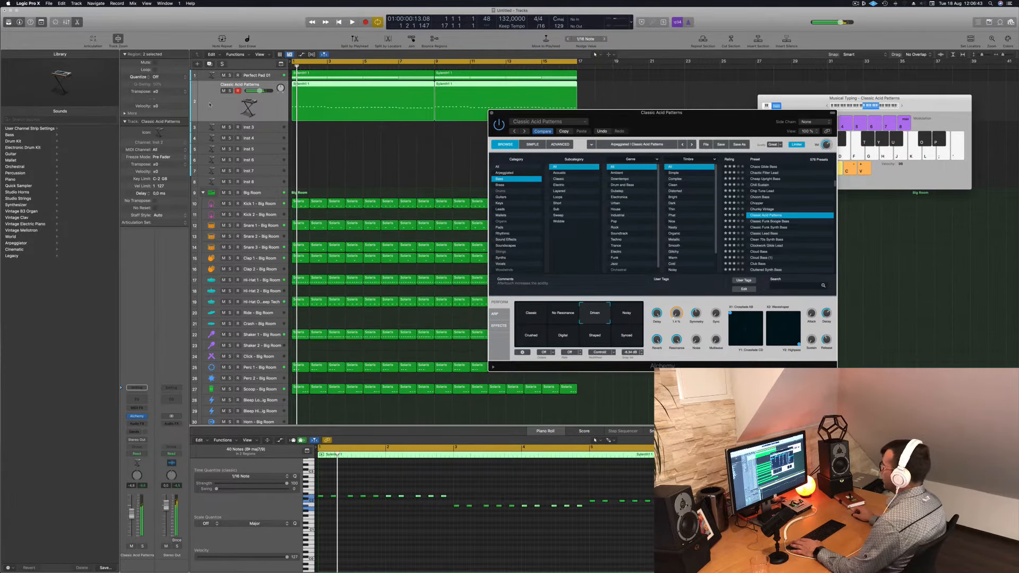
# Duplicate the Classic Acid Patterns track with its instrument settings and copy both bass regions onto the new track.
pyautogui.click(212, 107)
pyautogui.click(209, 63)
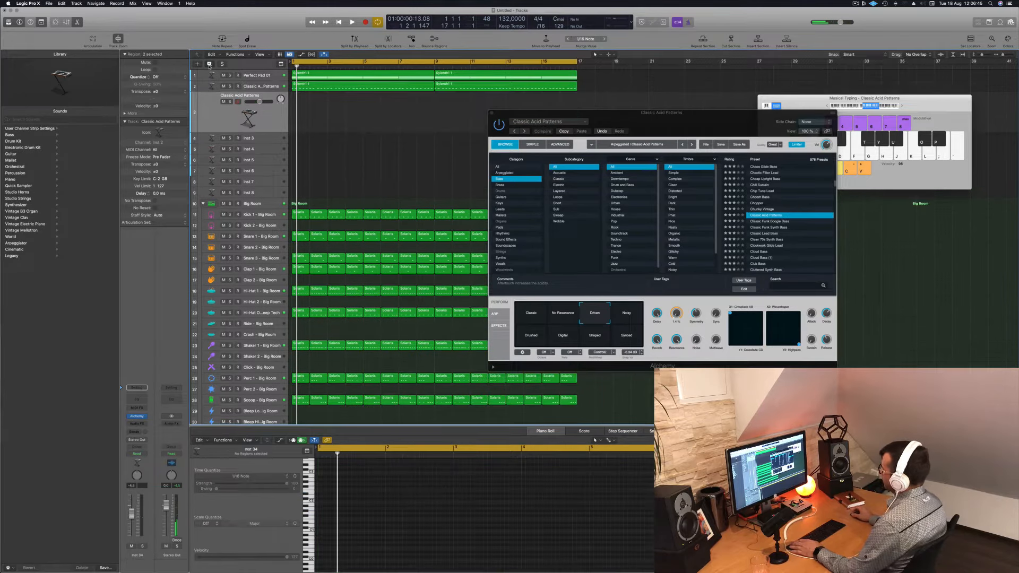
pyautogui.moveTo(464, 89); pyautogui.dragTo(408, 108)
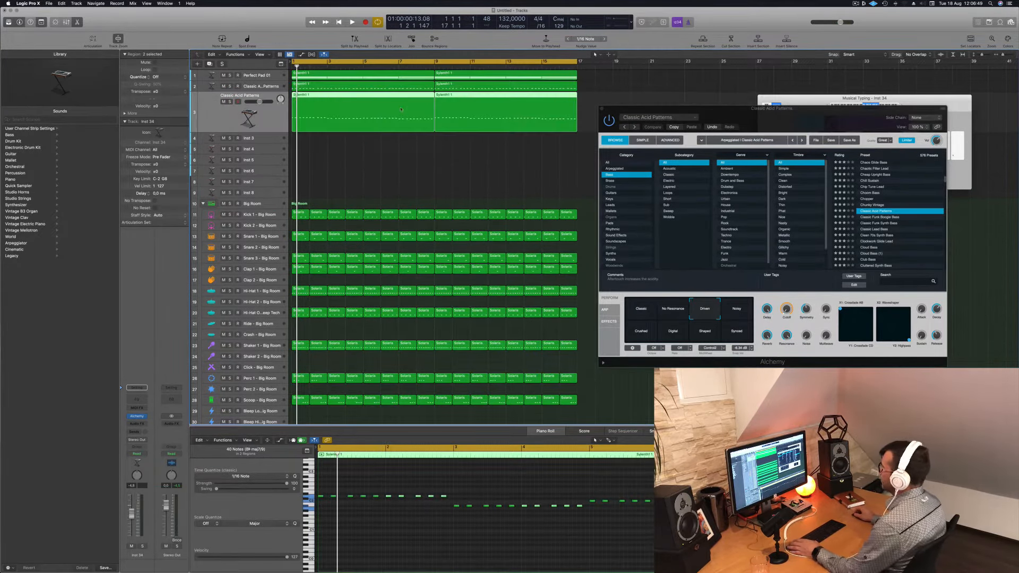
# Reposition the duplicate track's Alchemy window and audition the Club Bass and Cluttered Synth Bass presets during playback.
pyautogui.press('space')
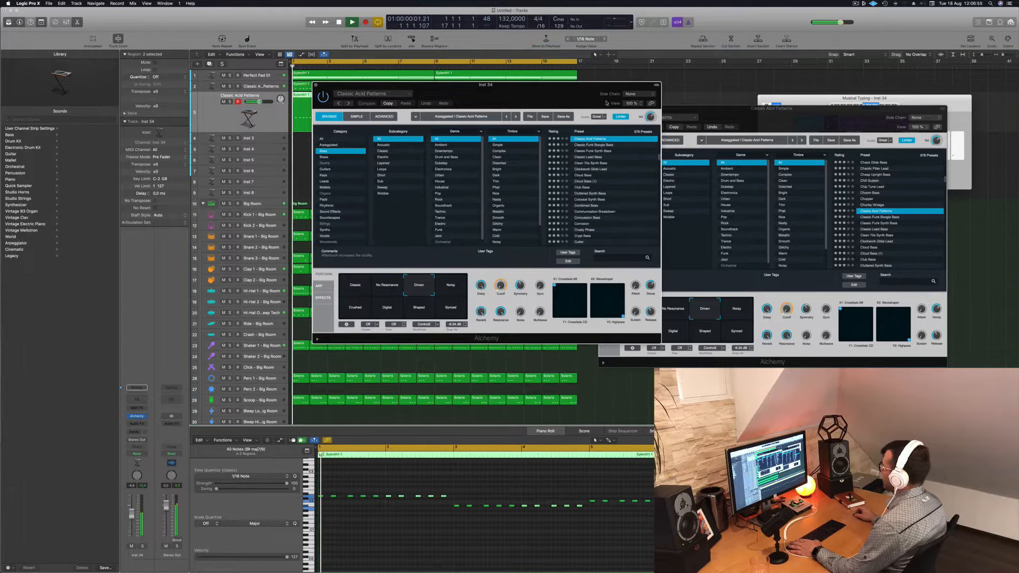
pyautogui.moveTo(525, 102); pyautogui.dragTo(626, 131)
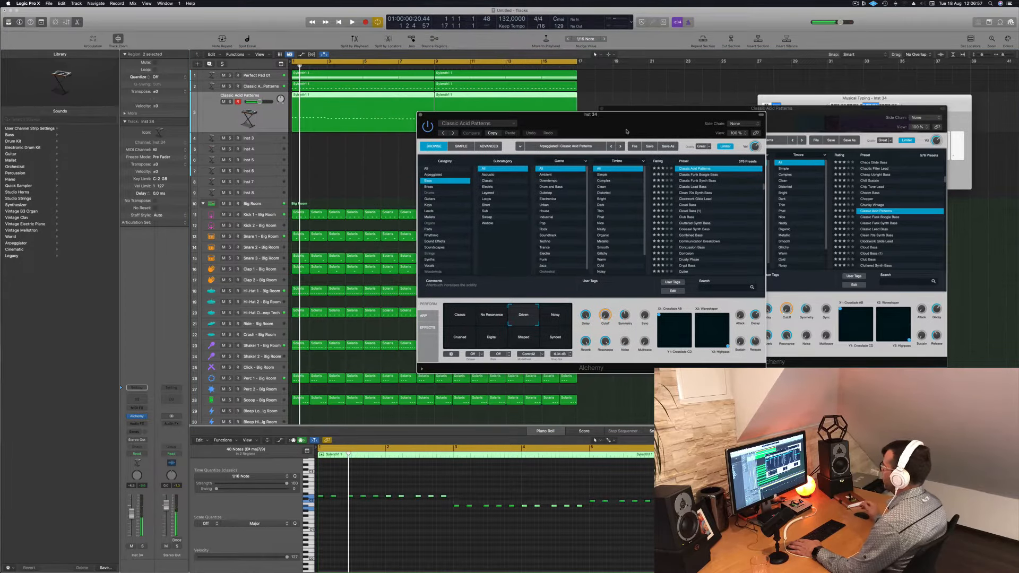
pyautogui.click(686, 217)
pyautogui.press('space')
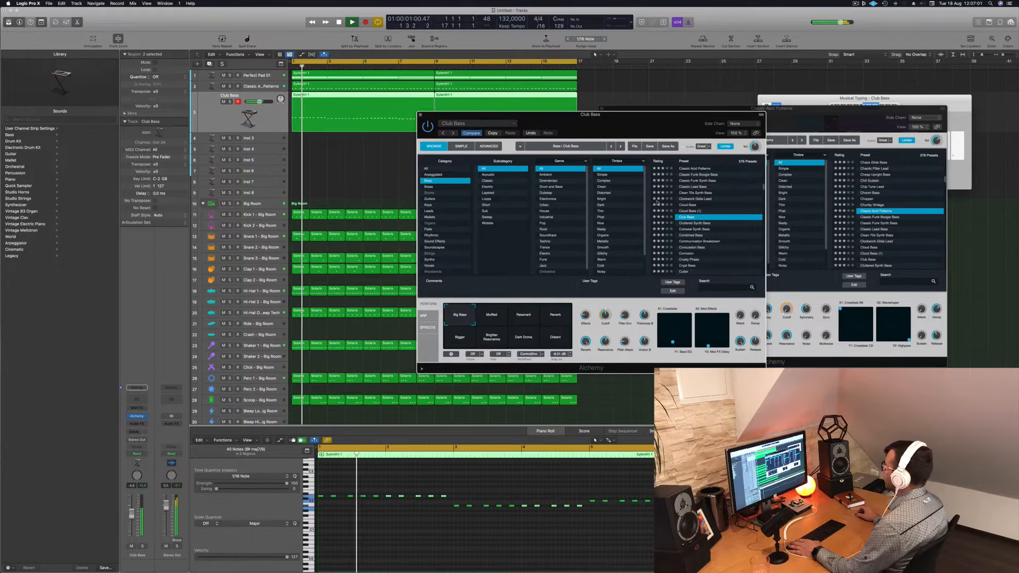
pyautogui.press('Down')
pyautogui.press('Return')
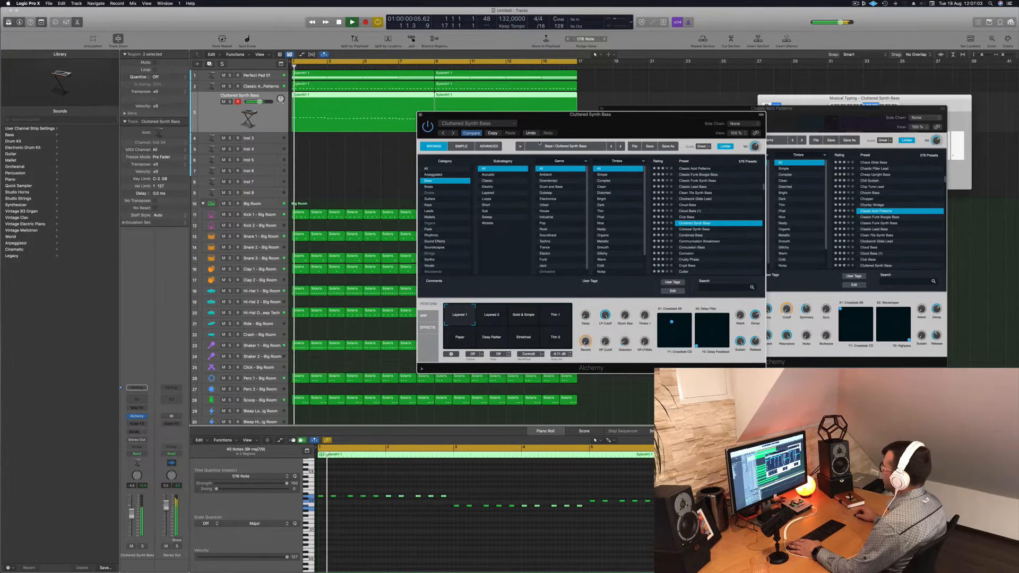
# Mute the original Classic Acid Patterns track and try Concussion Bass, Crypt Bass and Dark And Deep Bass on its duplicate.
pyautogui.click(271, 121)
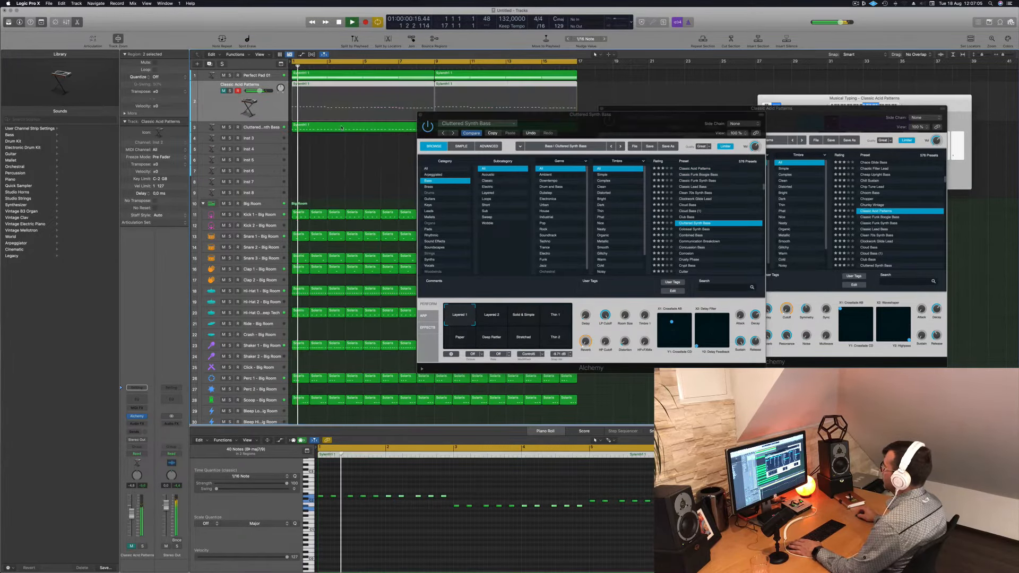
pyautogui.moveTo(552, 115); pyautogui.dragTo(570, 106)
pyautogui.click(738, 238)
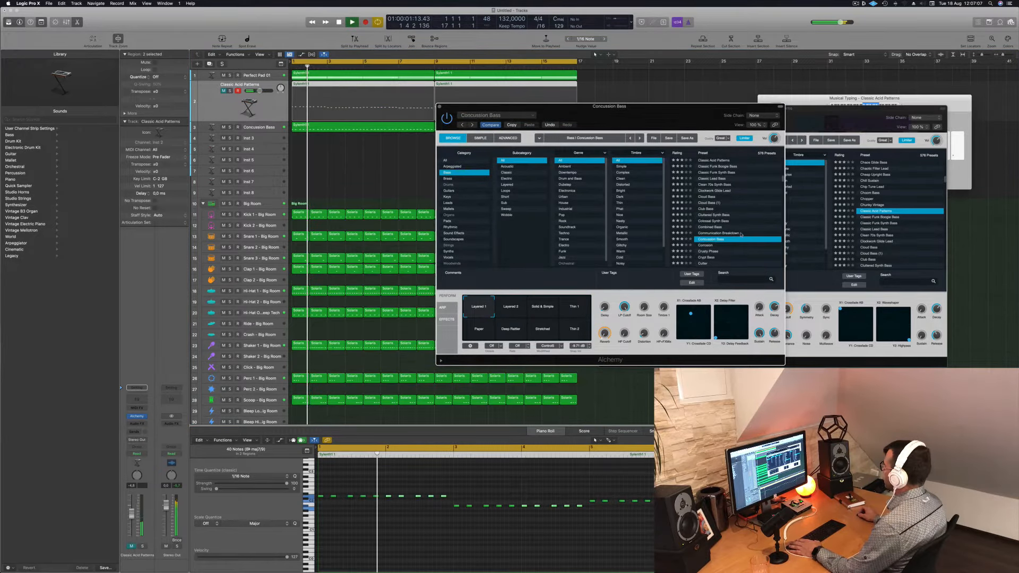
pyautogui.scroll(-2, 741, 234)
pyautogui.click(708, 229)
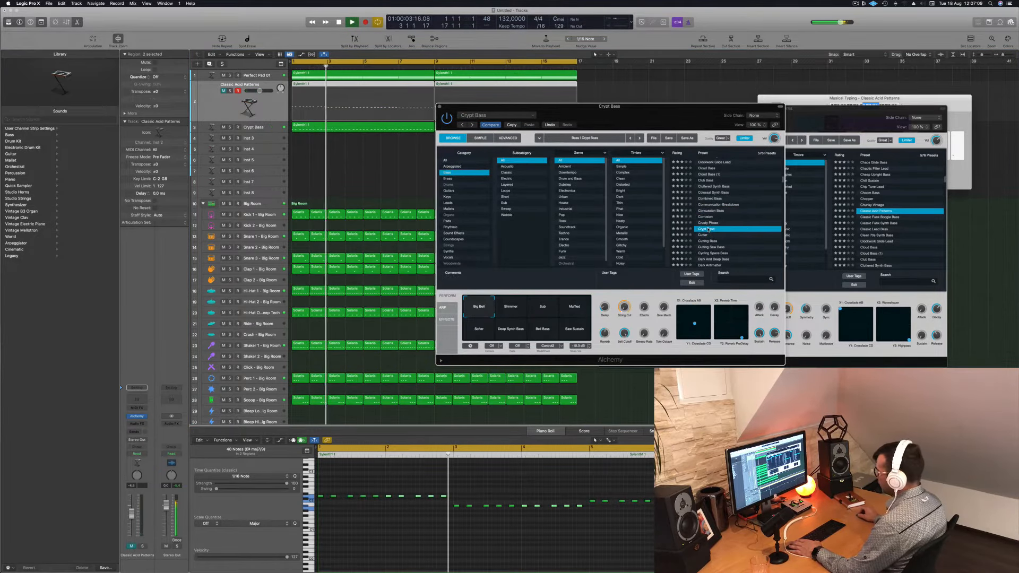
pyautogui.scroll(-2, 710, 229)
pyautogui.click(714, 226)
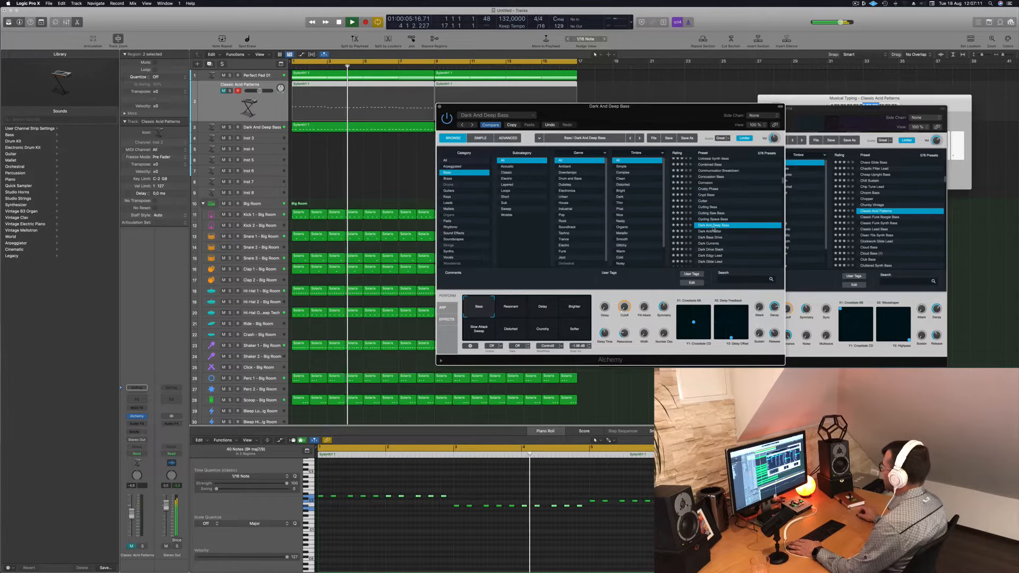
# Select the duplicate bass track and audition the Dark Currents and Dark Glide Lead presets during playback.
pyautogui.click(257, 126)
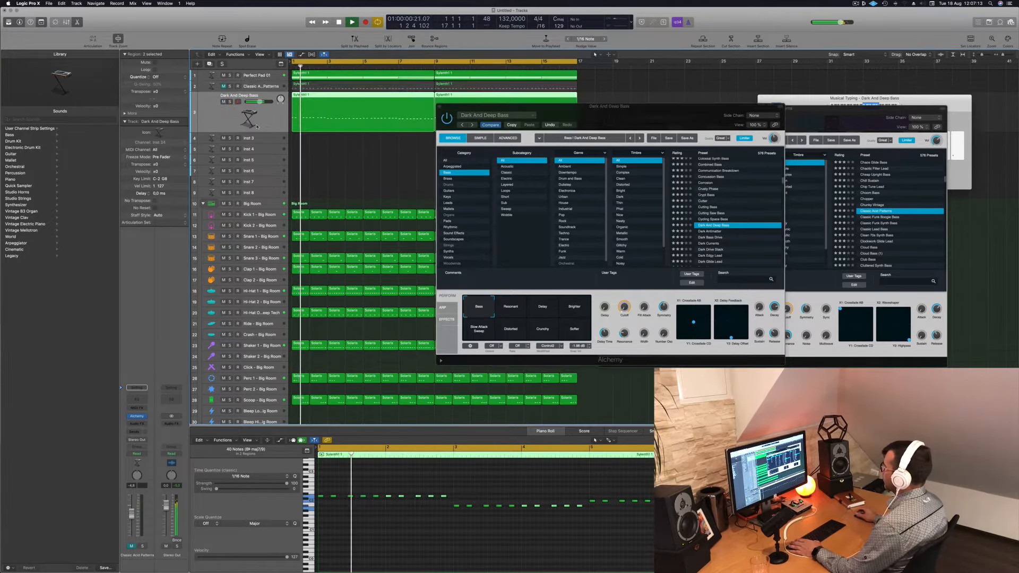
pyautogui.click(712, 244)
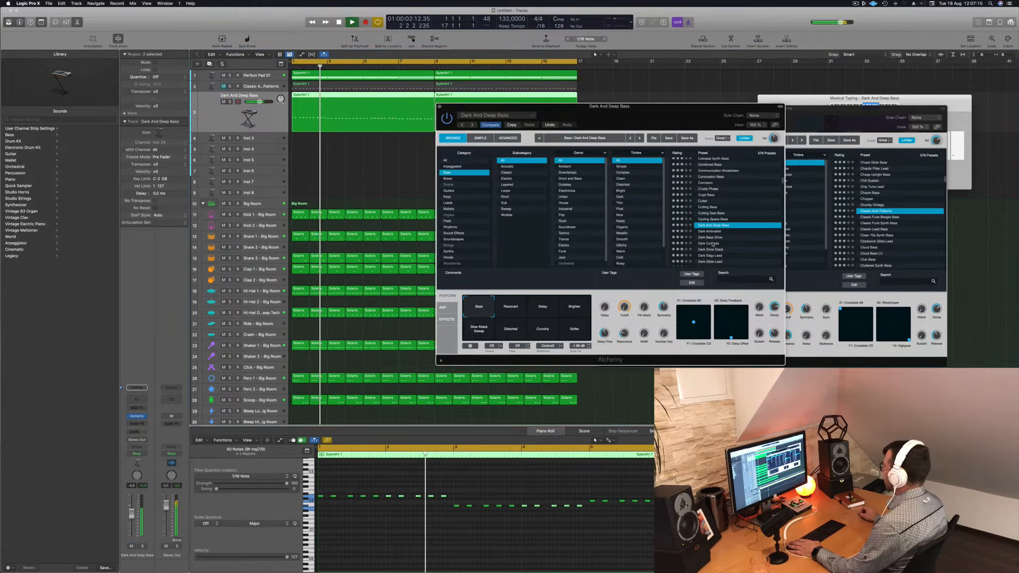
pyautogui.click(713, 244)
pyautogui.scroll(-1, 714, 240)
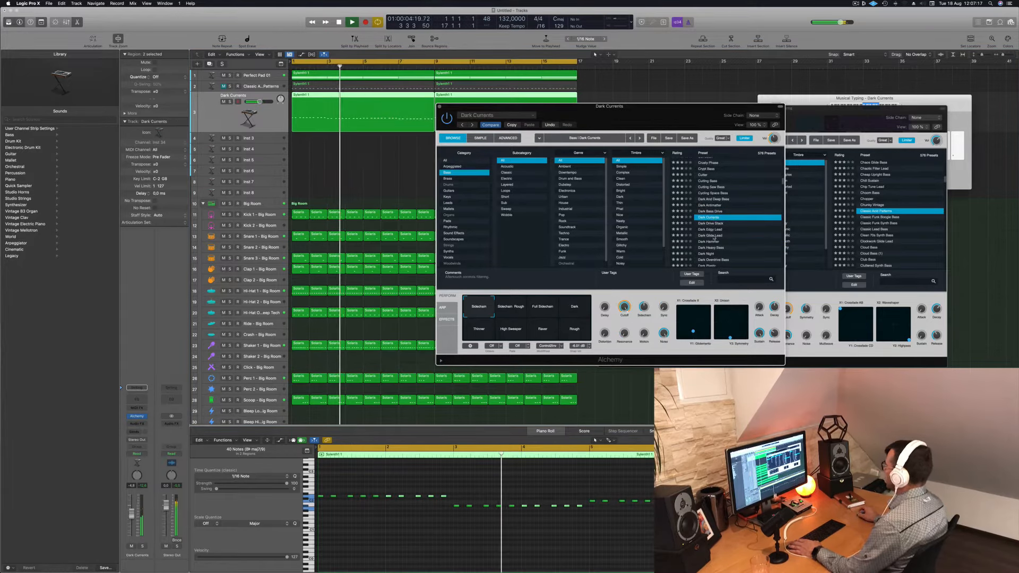
pyautogui.click(713, 236)
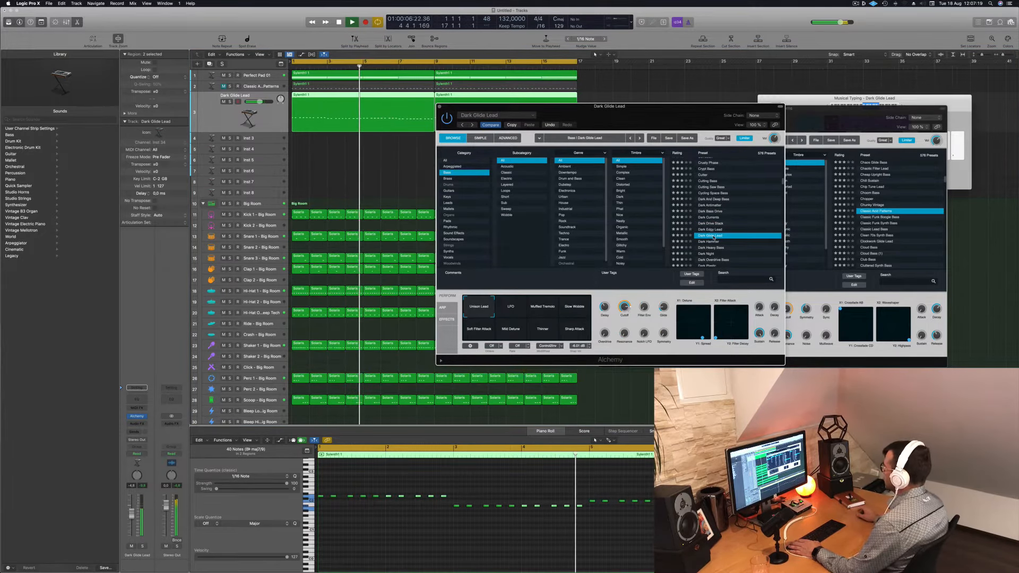
pyautogui.scroll(-1, 577, 225)
# Filter the bass presets to the Trance genre and try Solar Eclipse and Solid Bass during playback.
pyautogui.click(576, 235)
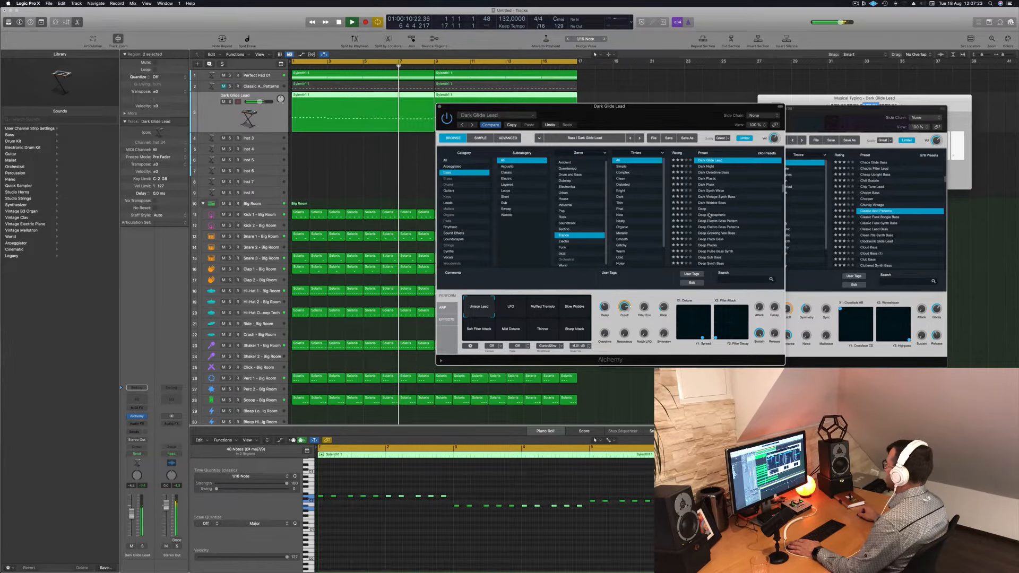
pyautogui.scroll(-20, 709, 215)
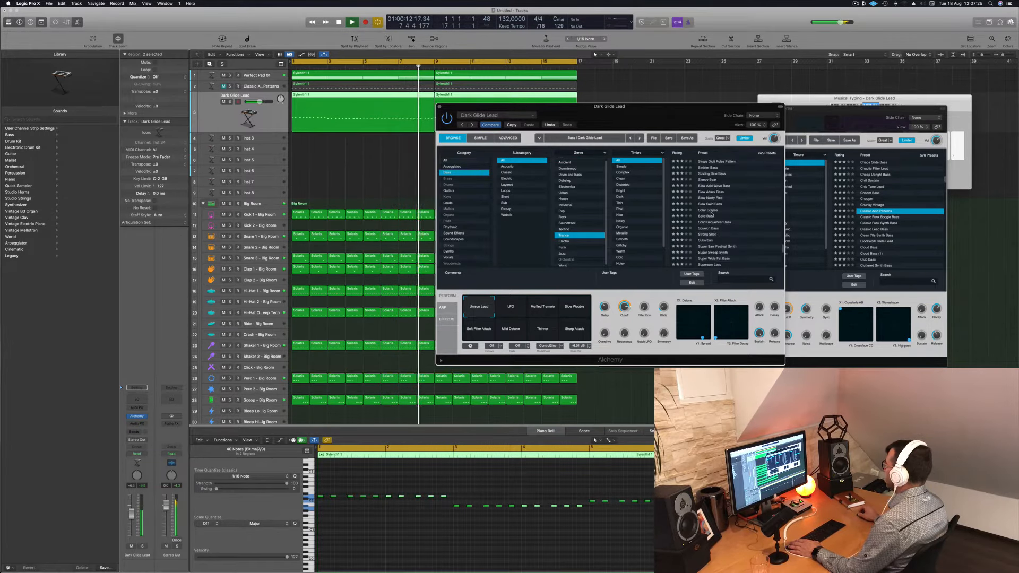
pyautogui.click(716, 210)
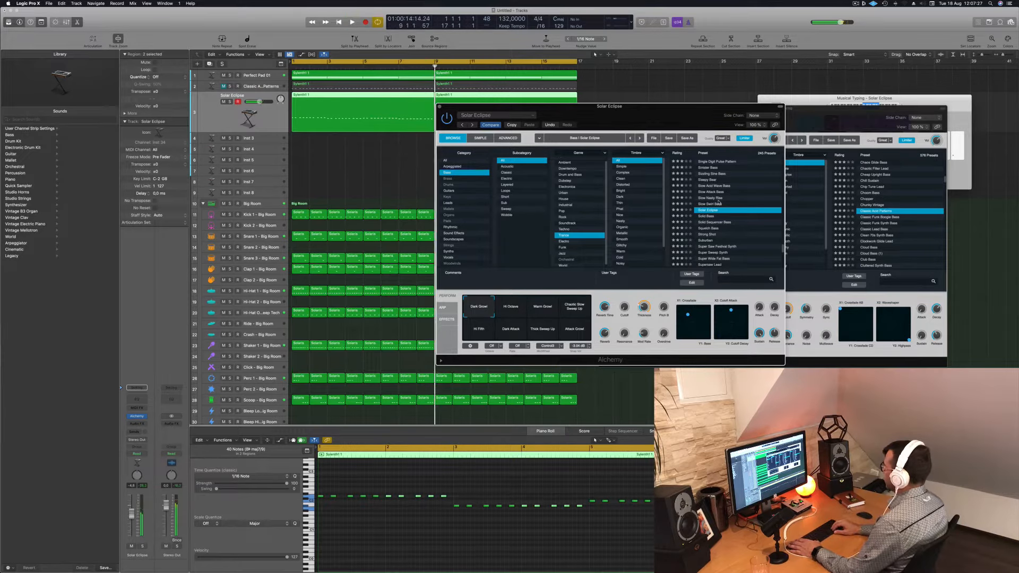
pyautogui.press('space')
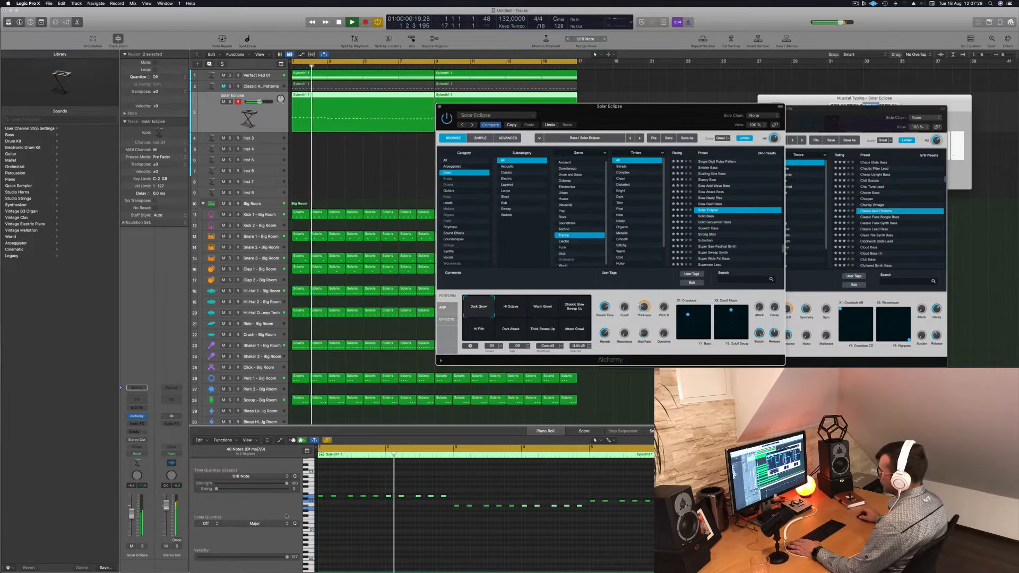
pyautogui.press('Down')
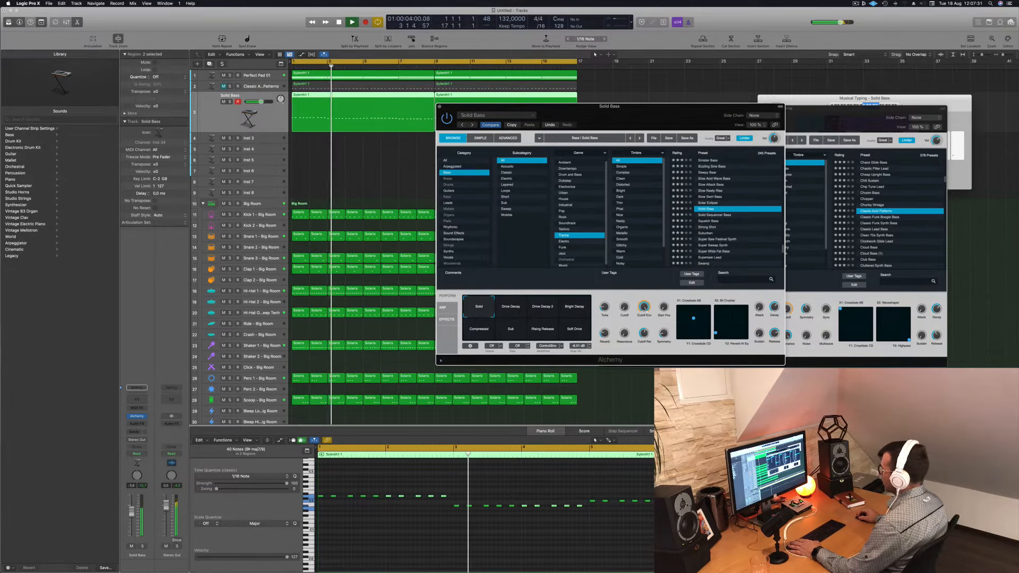
# Compare the Solid Bass snapshots from Drive Decay and Bright Decay through Soft Drive, Rising Release and Sub to Compressed.
pyautogui.click(510, 308)
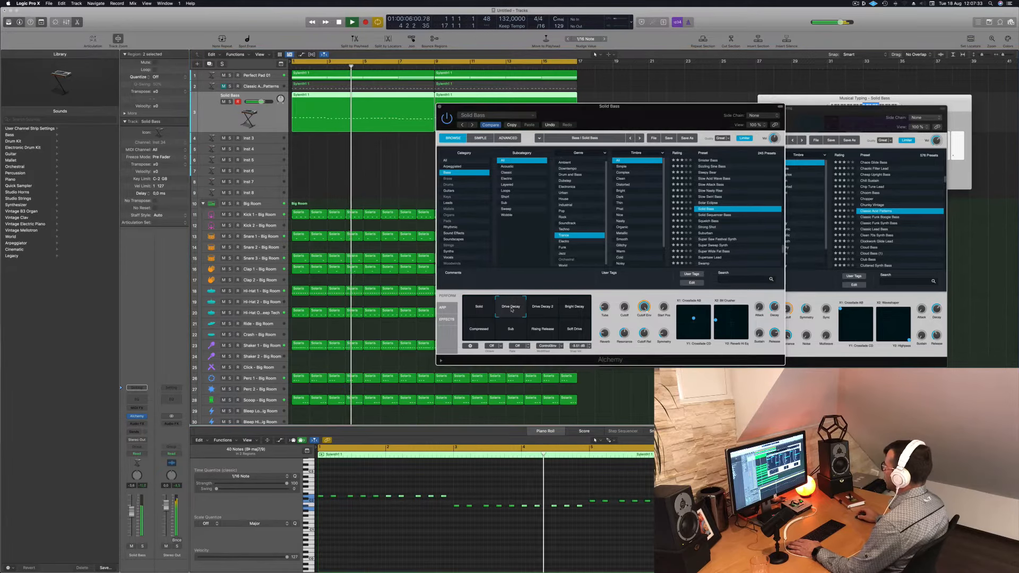
pyautogui.click(542, 307)
pyautogui.click(574, 306)
pyautogui.click(576, 329)
pyautogui.click(542, 329)
pyautogui.click(510, 329)
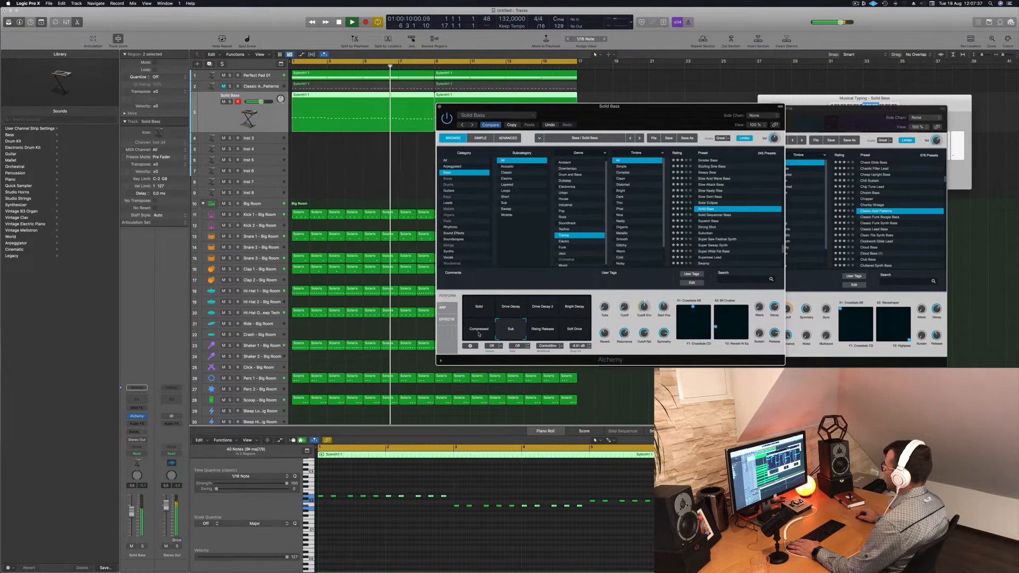
pyautogui.click(478, 334)
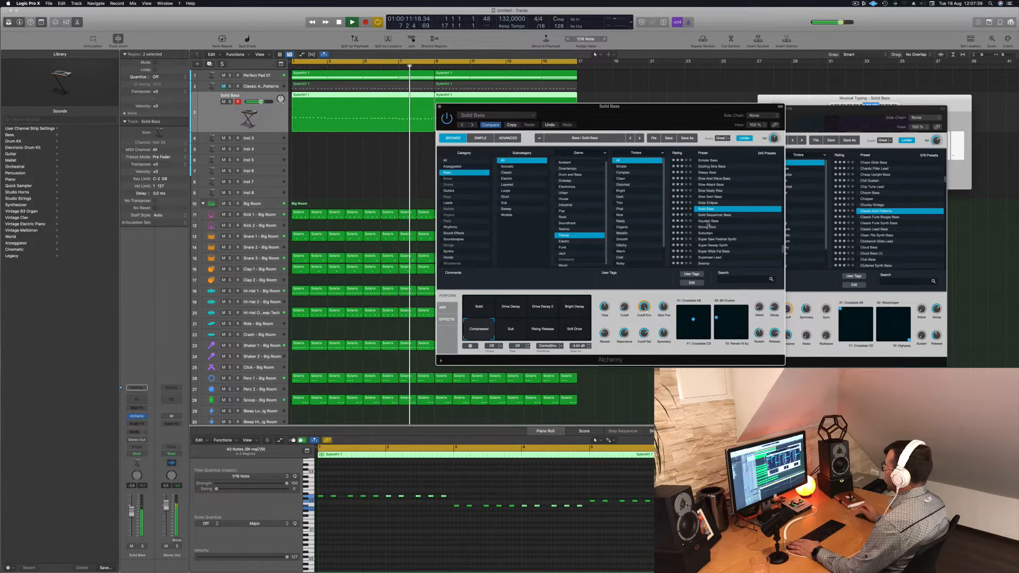
# Try the Squelch Bass preset and load Suburban, restarting playback to hear it with the beat.
pyautogui.click(707, 222)
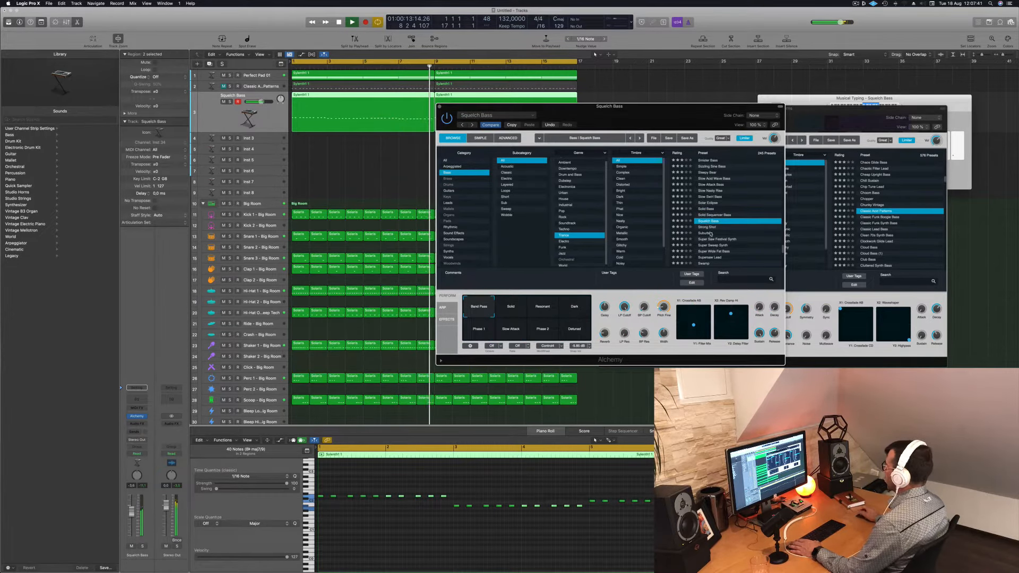
pyautogui.click(710, 234)
pyautogui.press('space')
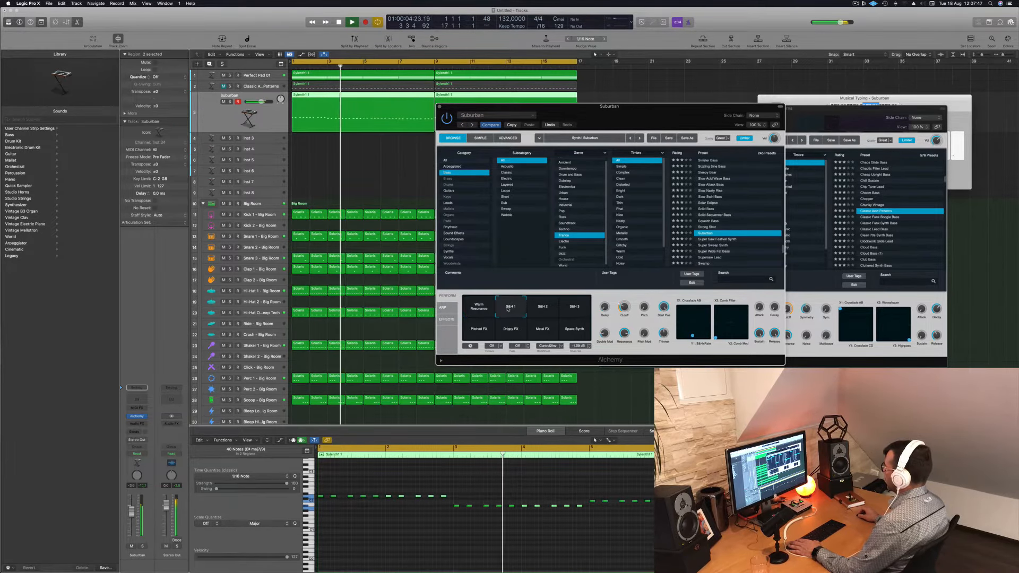
pyautogui.press('space')
pyautogui.press('space')
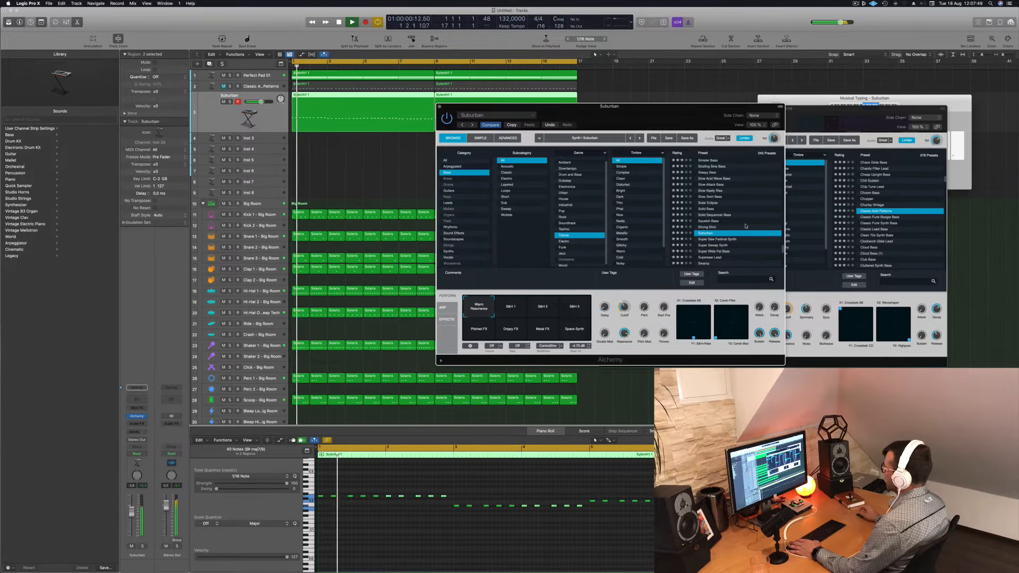
# Audition the Super Sweep Synth and Super Wide Fat Bass presets, restarting playback to hear them with the beat.
pyautogui.scroll(-2, 737, 207)
pyautogui.click(713, 212)
pyautogui.click(710, 219)
pyautogui.press('space')
pyautogui.press('space')
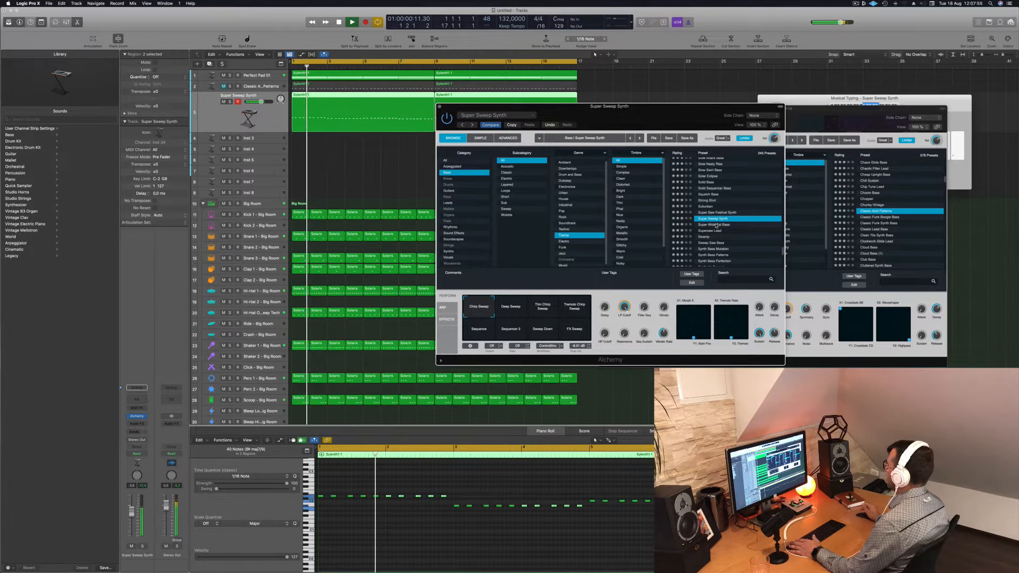
pyautogui.click(716, 224)
pyautogui.click(716, 231)
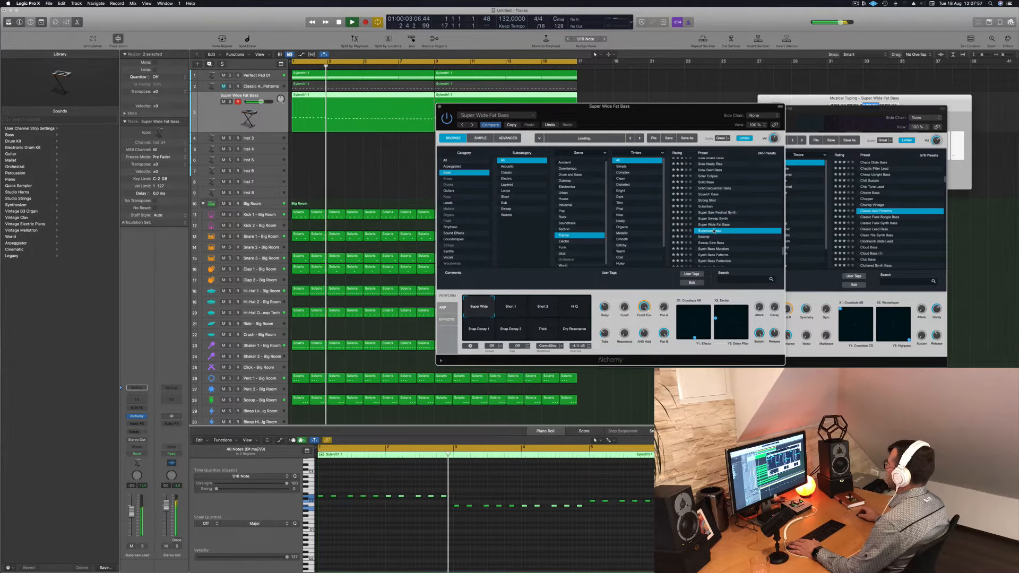
pyautogui.scroll(-3, 717, 229)
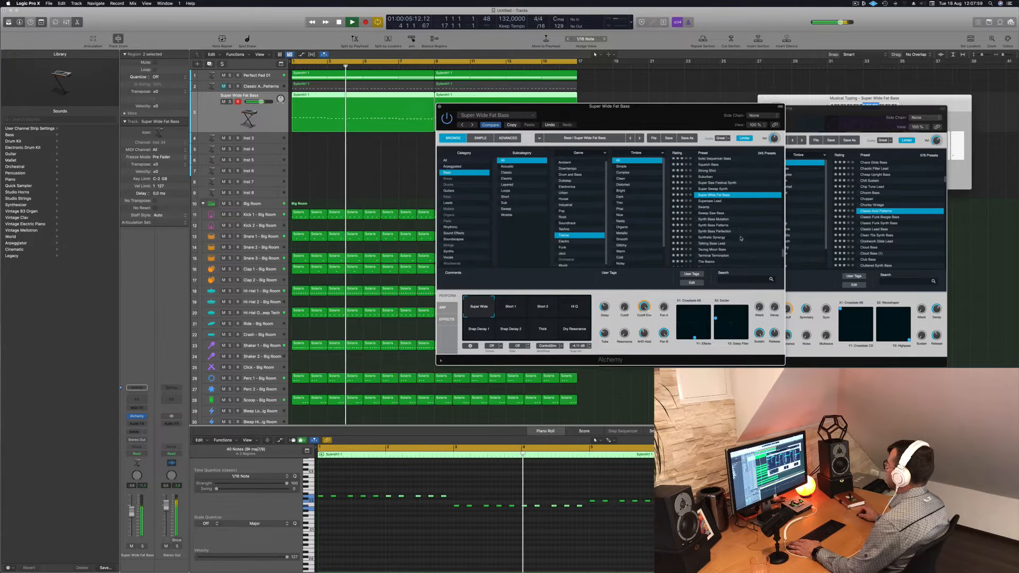
# Try the Synth Bass Mutation and Synth Bass Perfection presets, replaying the loop from its start.
pyautogui.click(718, 219)
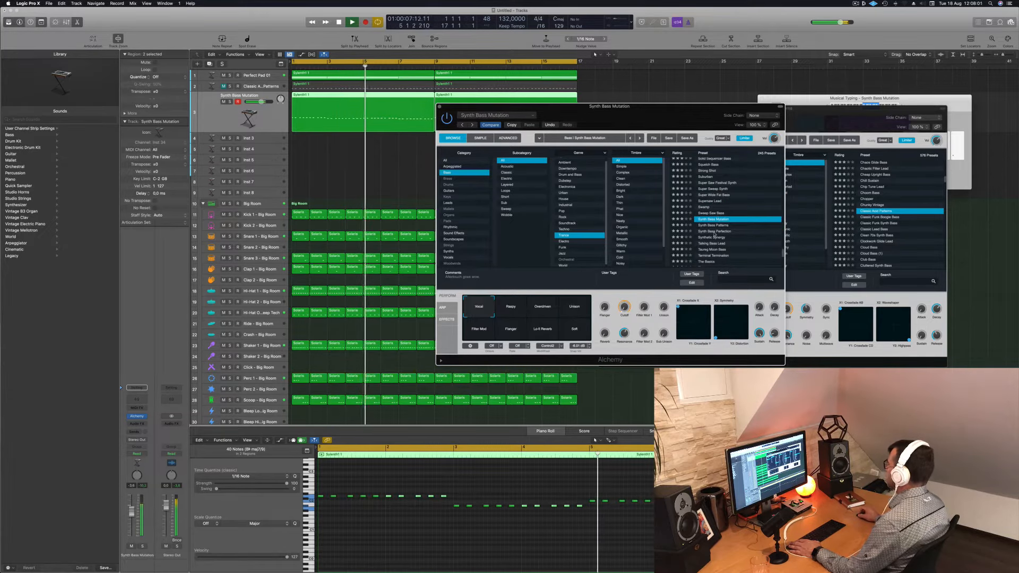
pyautogui.click(739, 231)
pyautogui.scroll(-2, 739, 231)
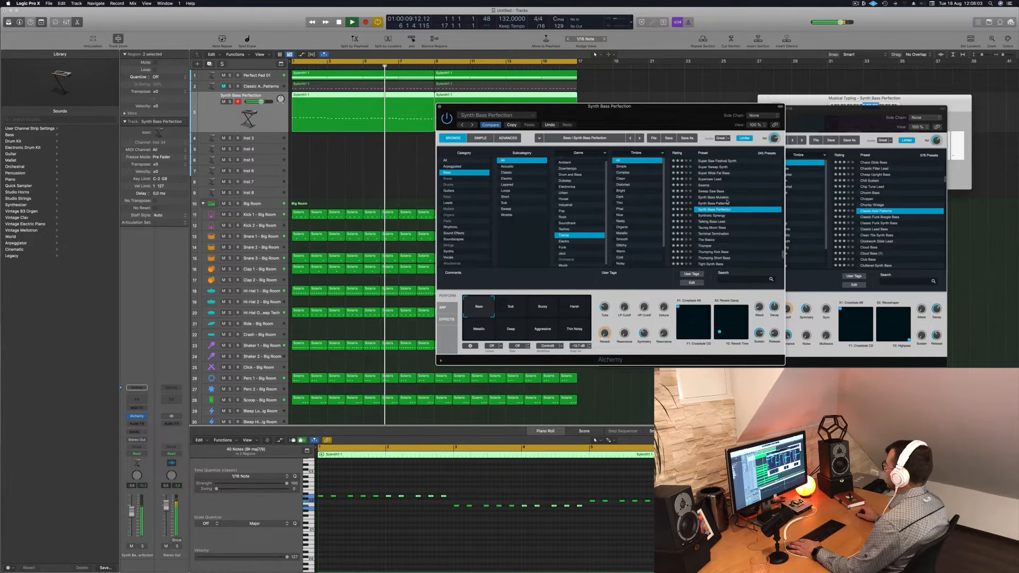
pyautogui.press('space')
pyautogui.press('space')
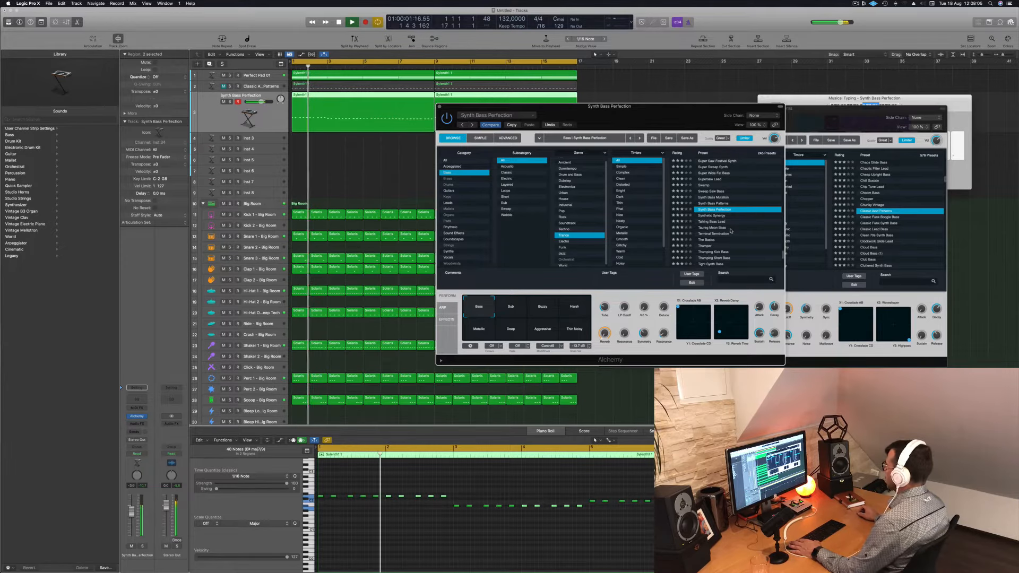
pyautogui.press('space')
pyautogui.press('space')
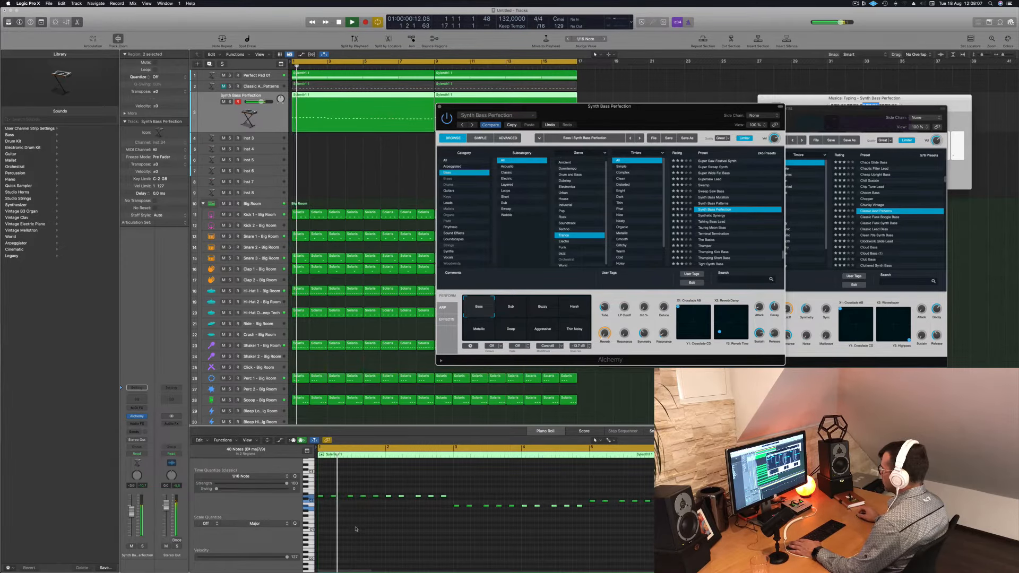
pyautogui.press('space')
pyautogui.press('space')
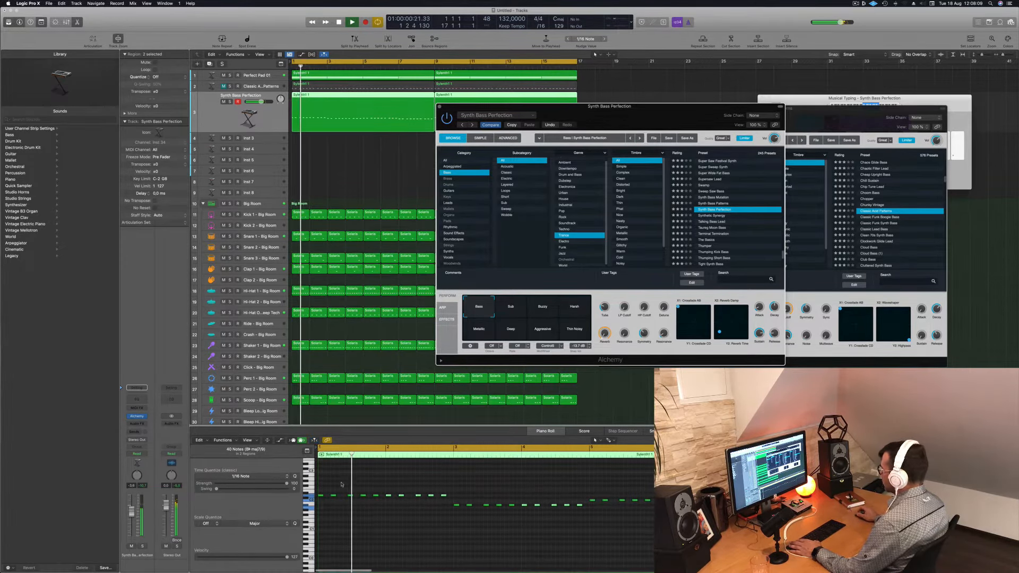
# Try the Talking Bass Lead preset and load Taureg Moon Bass on the duplicate bass track.
pyautogui.click(717, 222)
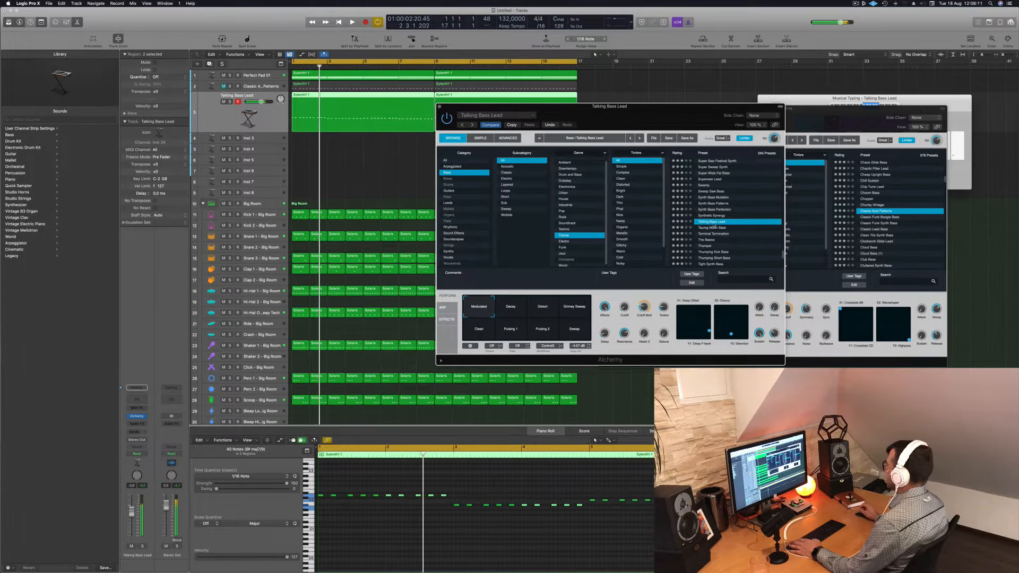
pyautogui.click(716, 228)
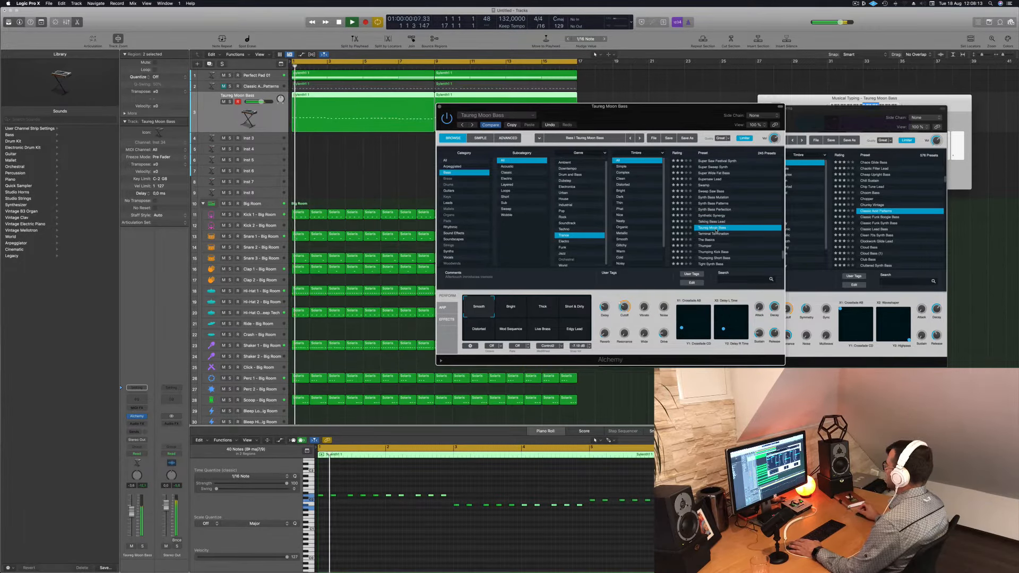
pyautogui.moveTo(659, 115); pyautogui.dragTo(723, 103)
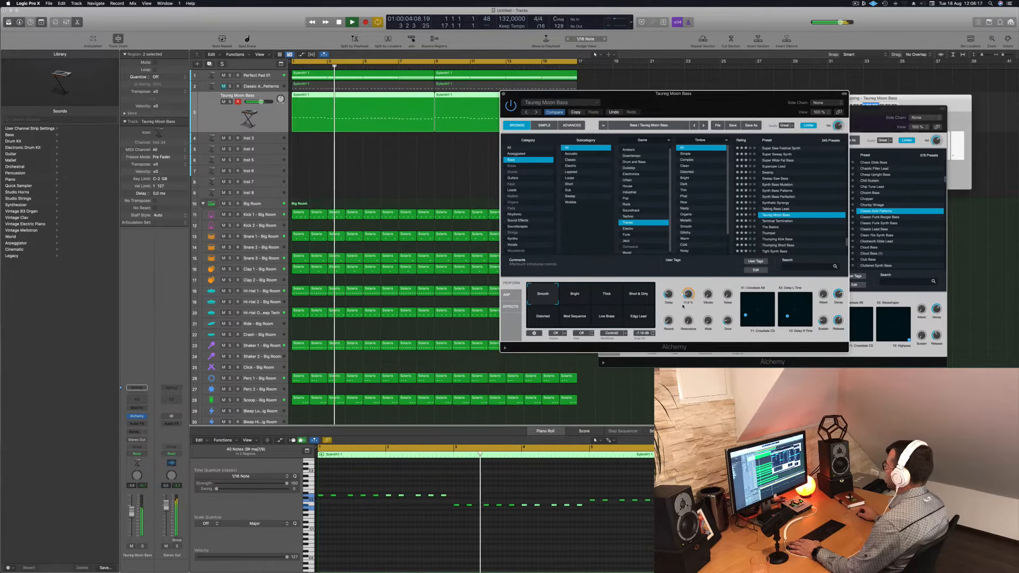
# Compare the Taureg Moon Bass snapshots Bright and Thick, and choose Short & Dirty, checking it from the loop's start.
pyautogui.moveTo(686, 298); pyautogui.dragTo(685, 294)
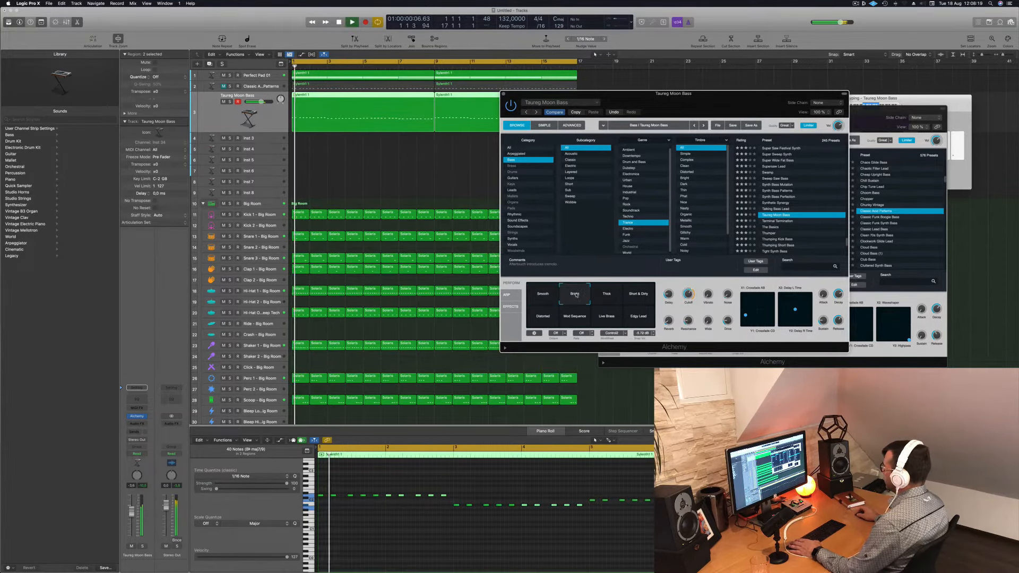
pyautogui.click(608, 294)
pyautogui.click(638, 295)
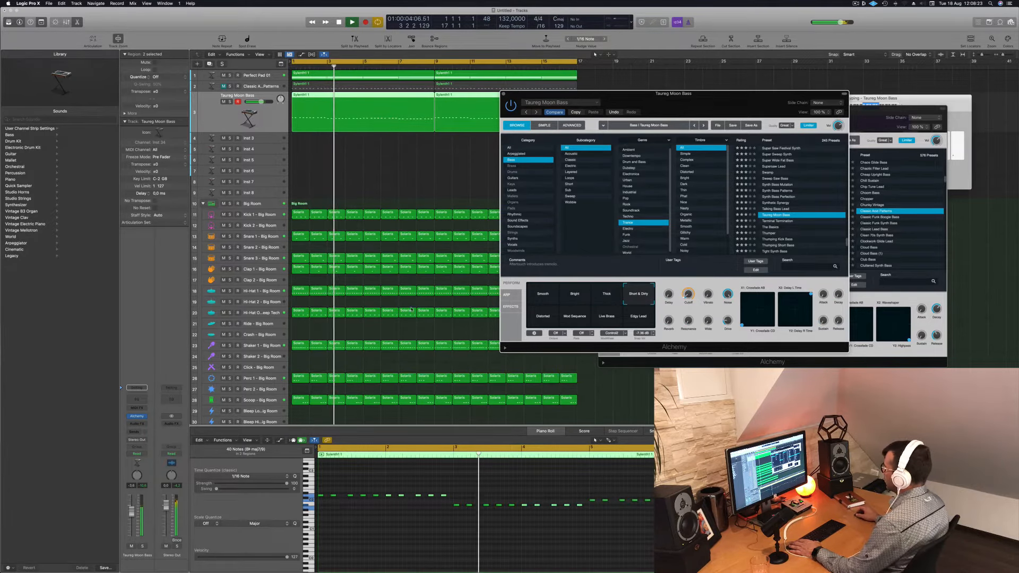
pyautogui.press('space')
pyautogui.press('space')
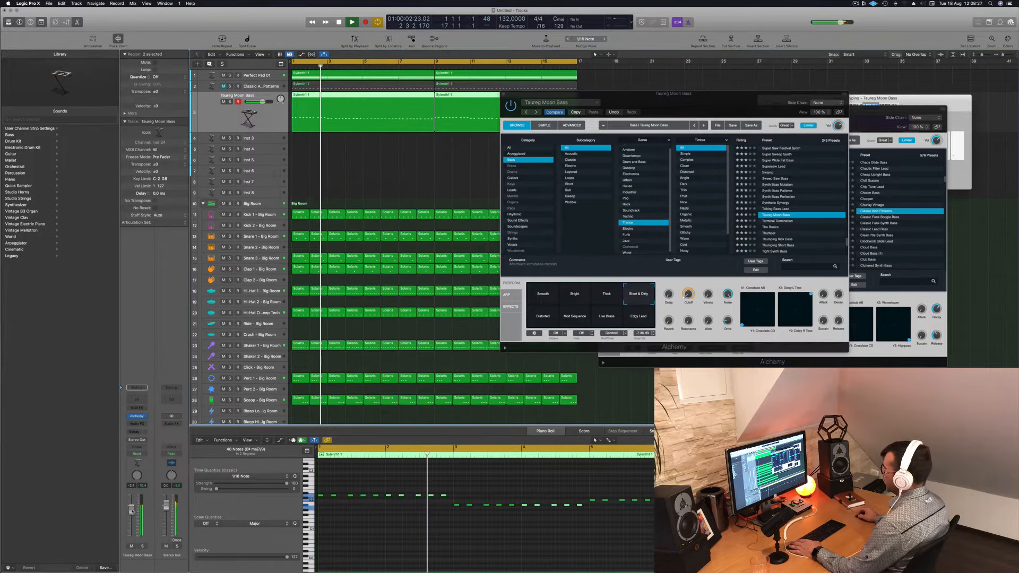
# Close the Taureg Moon Bass instrument window and unmute the Classic Acid Patterns track to hear both bass layers together.
pyautogui.moveTo(546, 93); pyautogui.dragTo(380, 178)
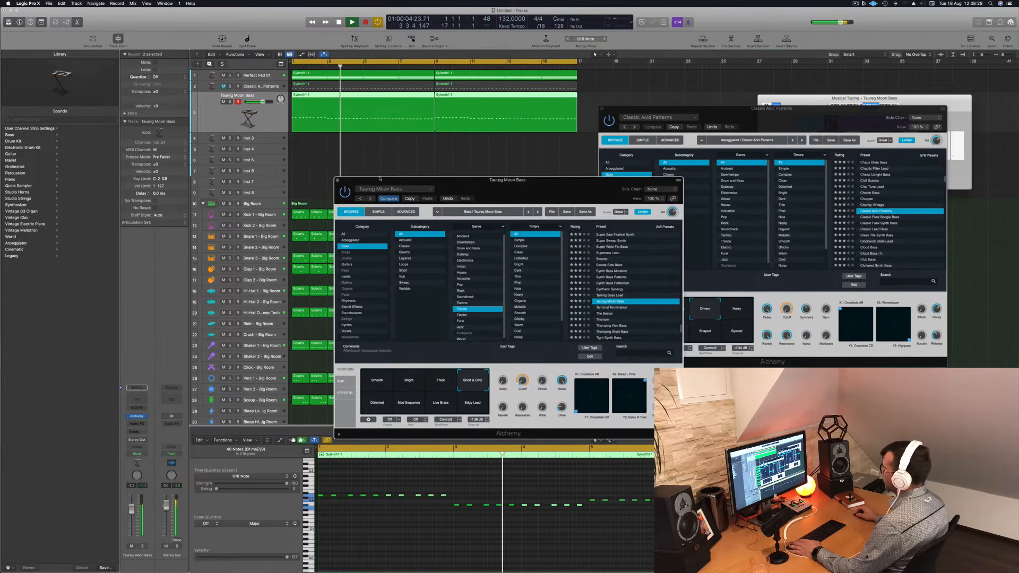
pyautogui.click(337, 180)
pyautogui.press('Return')
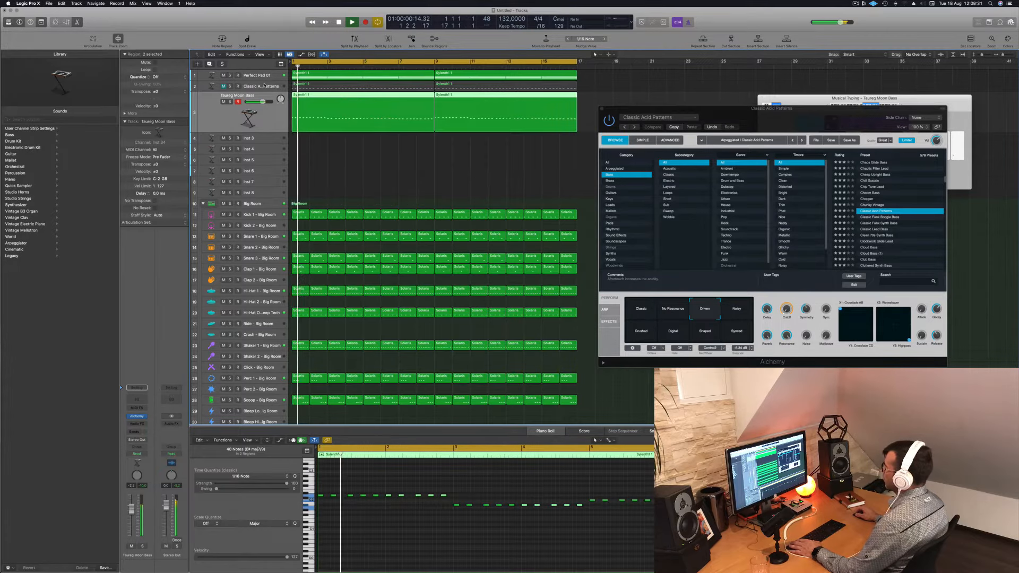
pyautogui.click(224, 91)
pyautogui.click(223, 91)
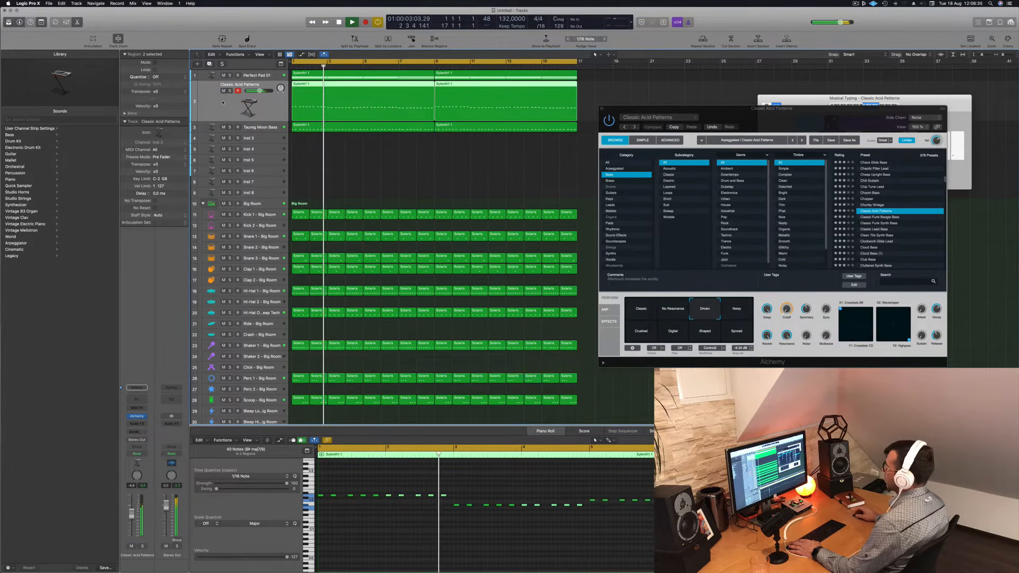
pyautogui.press('Return')
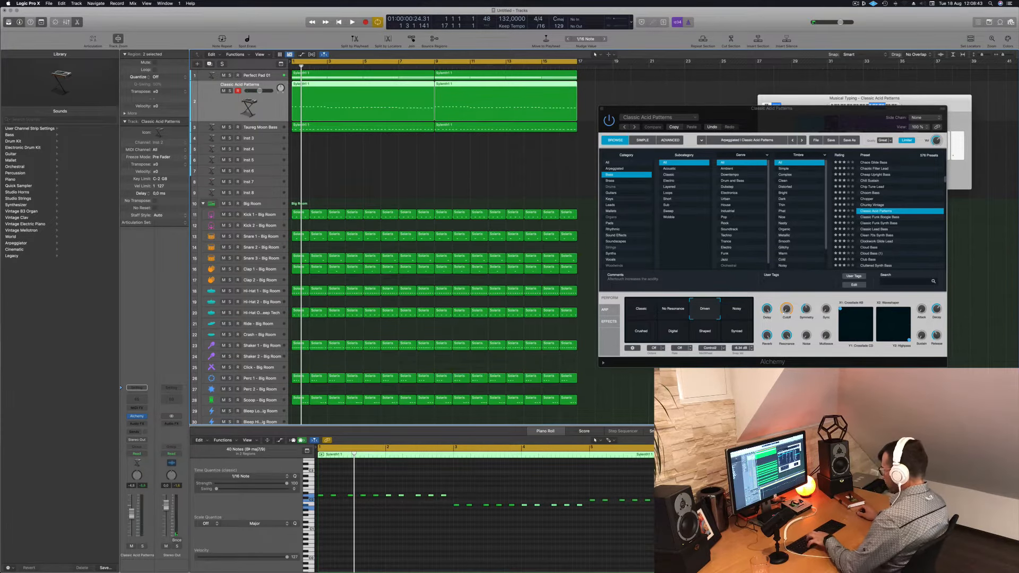
# Hide Musical Typing, show the mixer and route the outputs of both bass channels to a shared bus.
pyautogui.press('super+k')
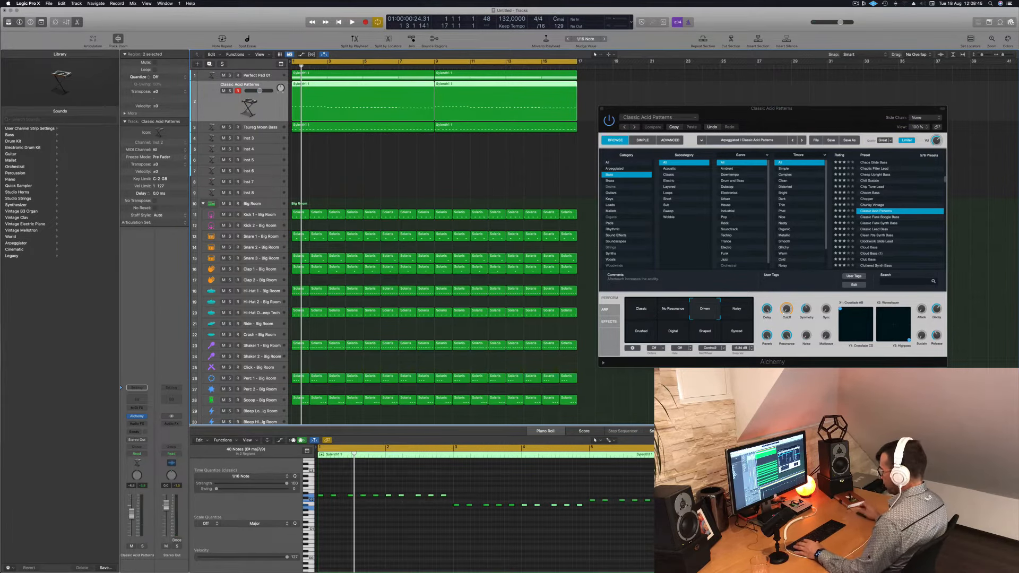
pyautogui.press('x')
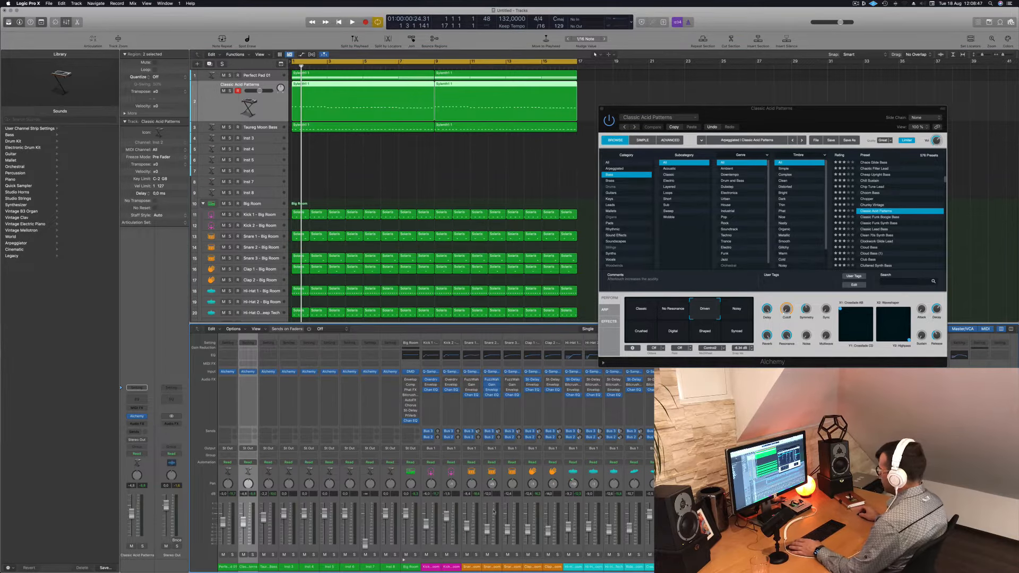
pyautogui.press('space')
pyautogui.keyDown('shift'); pyautogui.click(267, 566); pyautogui.keyUp('shift')
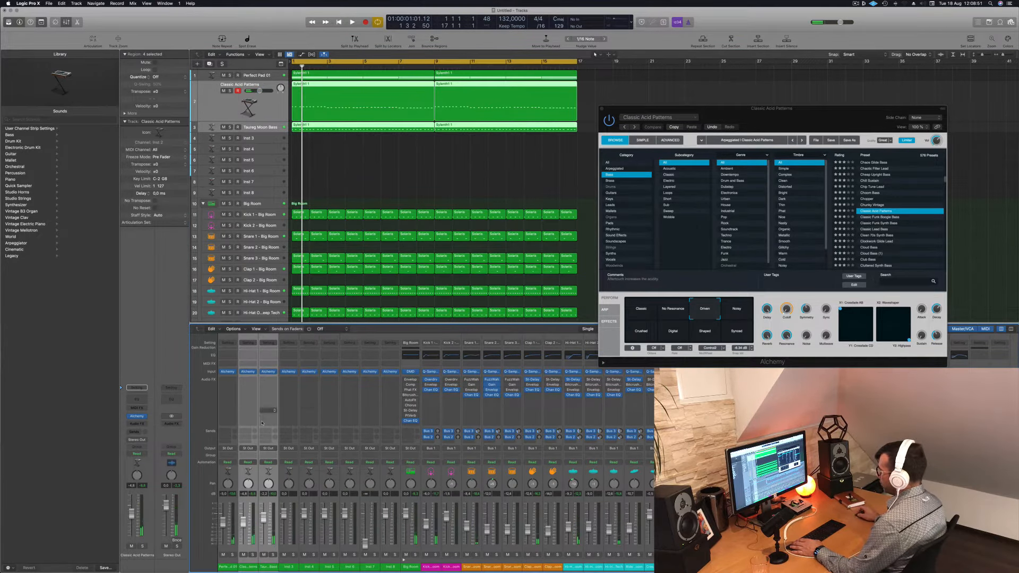
pyautogui.click(268, 448)
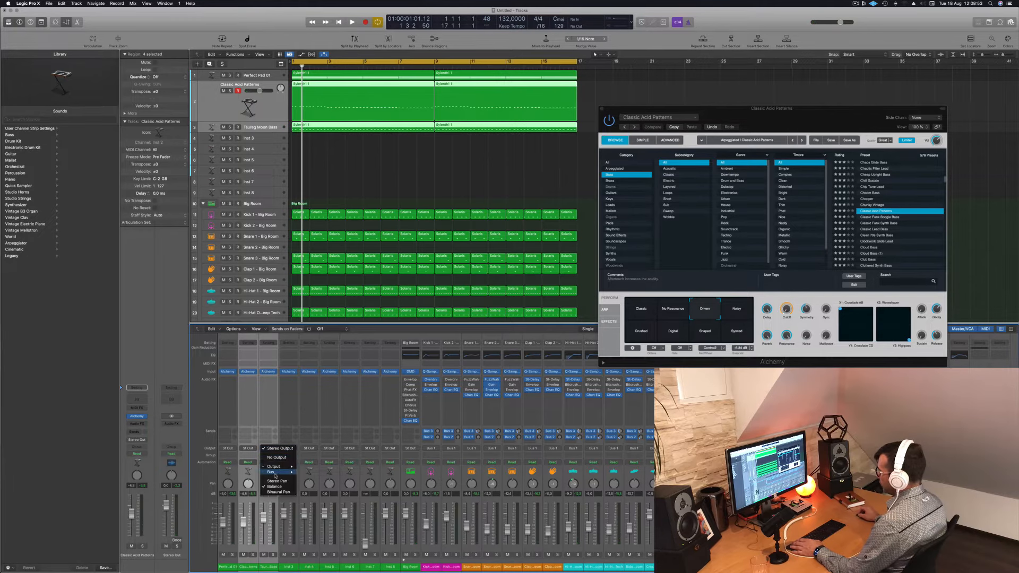
pyautogui.moveTo(275, 476)
pyautogui.click(313, 379)
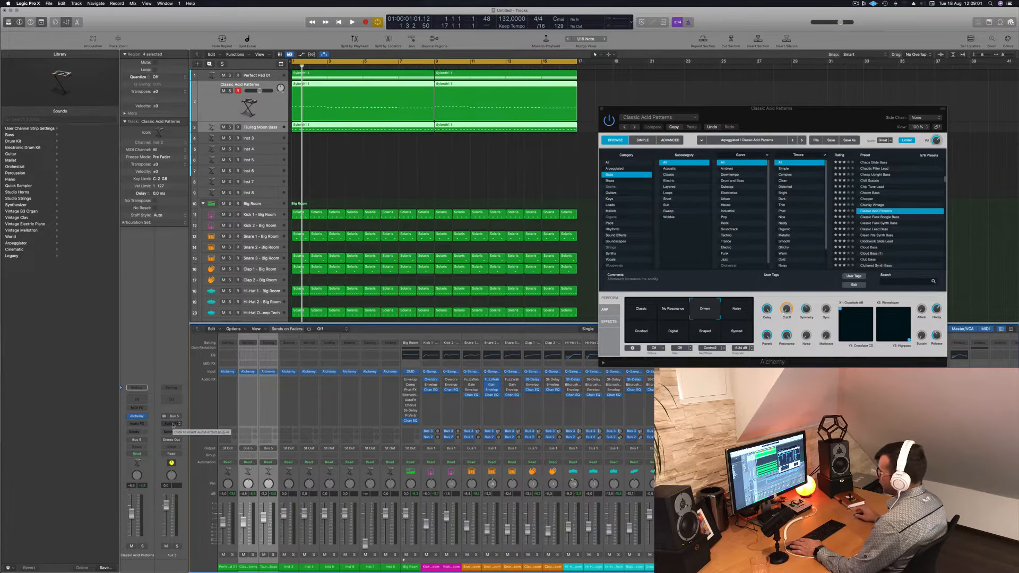
# Add a Channel EQ to the bass bus and pull its 48 dB/Oct high cut down to 810 Hz during playback.
pyautogui.click(172, 401)
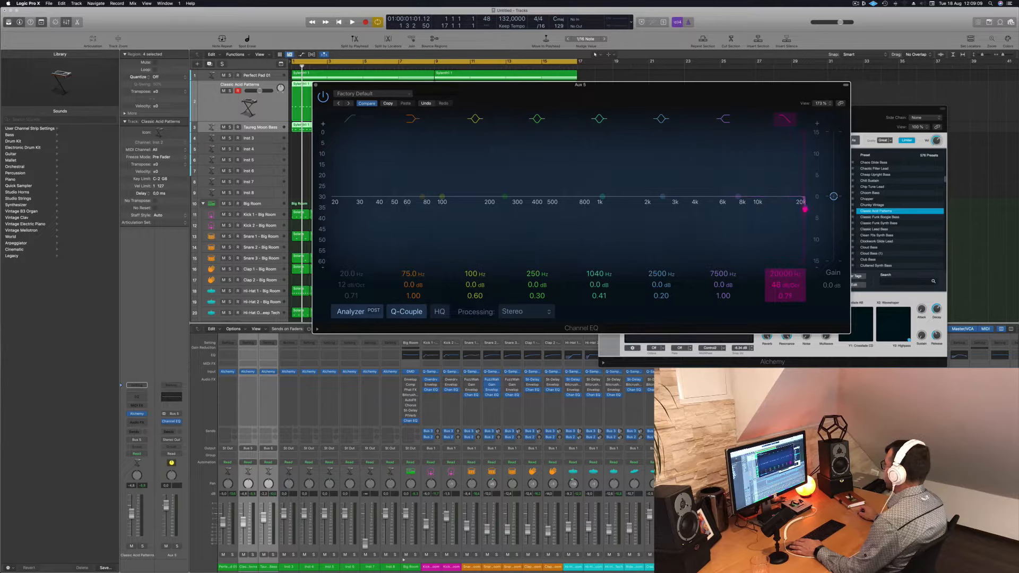
pyautogui.moveTo(804, 207)
pyautogui.mouseDown()
pyautogui.moveTo(542, 207)
pyautogui.moveTo(571, 207)
pyautogui.mouseUp()
pyautogui.press('space')
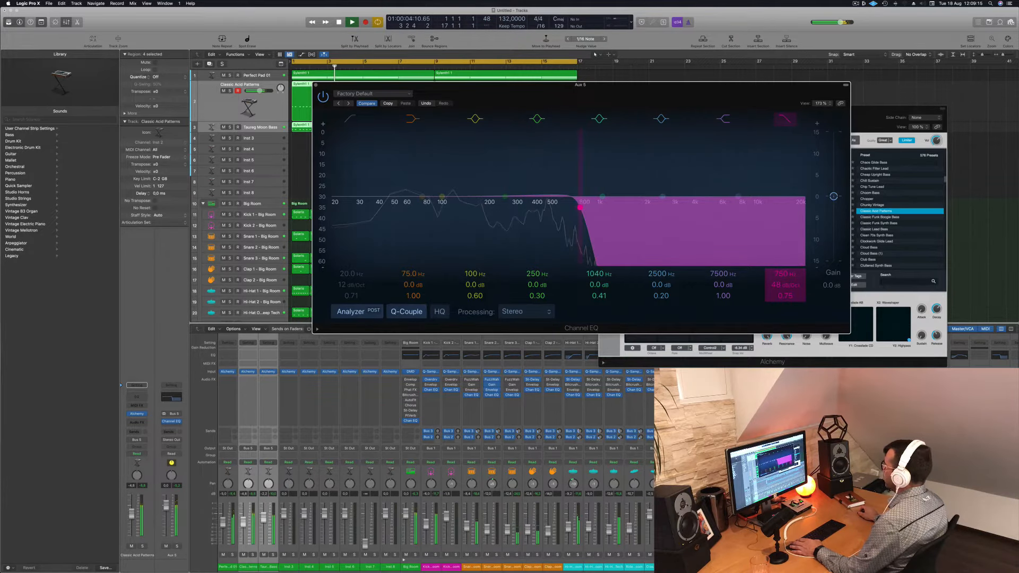
pyautogui.press('space')
pyautogui.press('space')
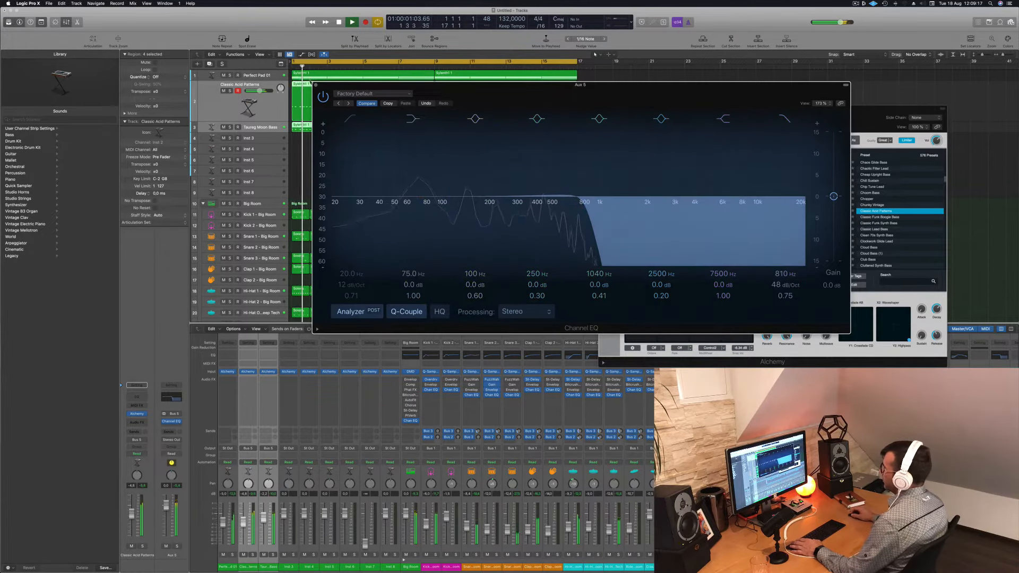
pyautogui.click(315, 85)
# Insert a stereo Compressor on the Classic Acid Patterns track and choose the Vintage Opto model.
pyautogui.click(261, 104)
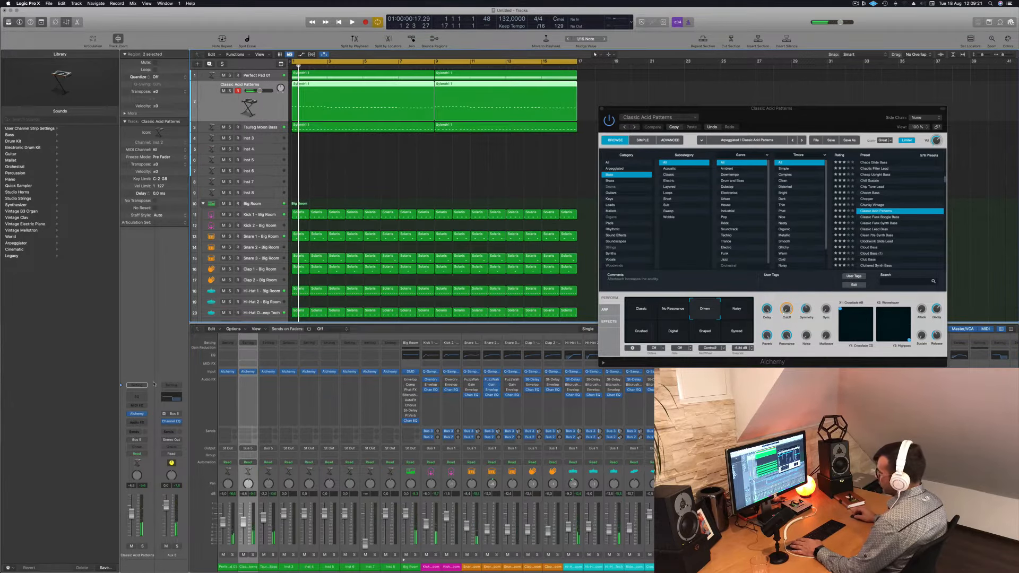
pyautogui.click(136, 422)
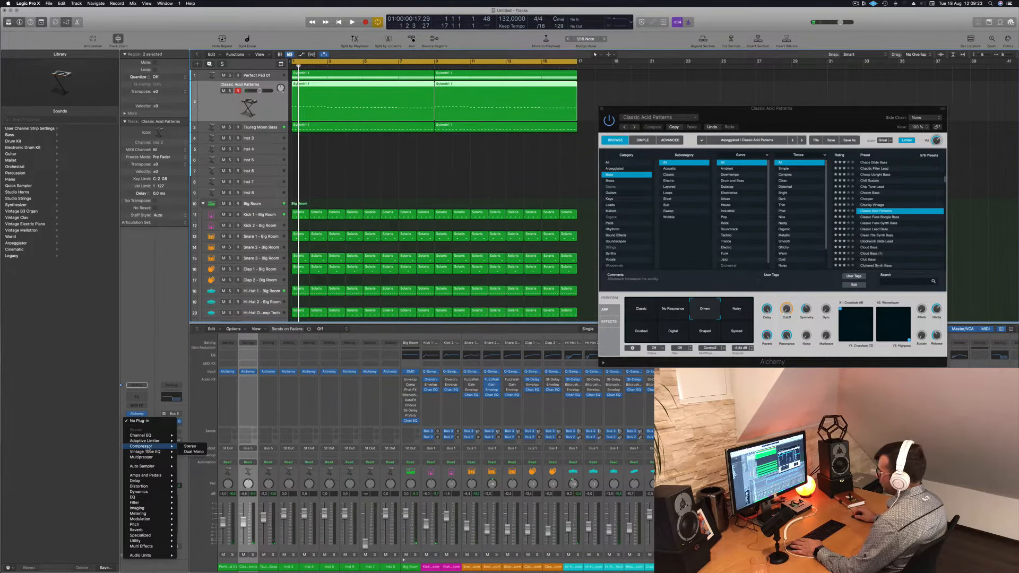
pyautogui.click(190, 447)
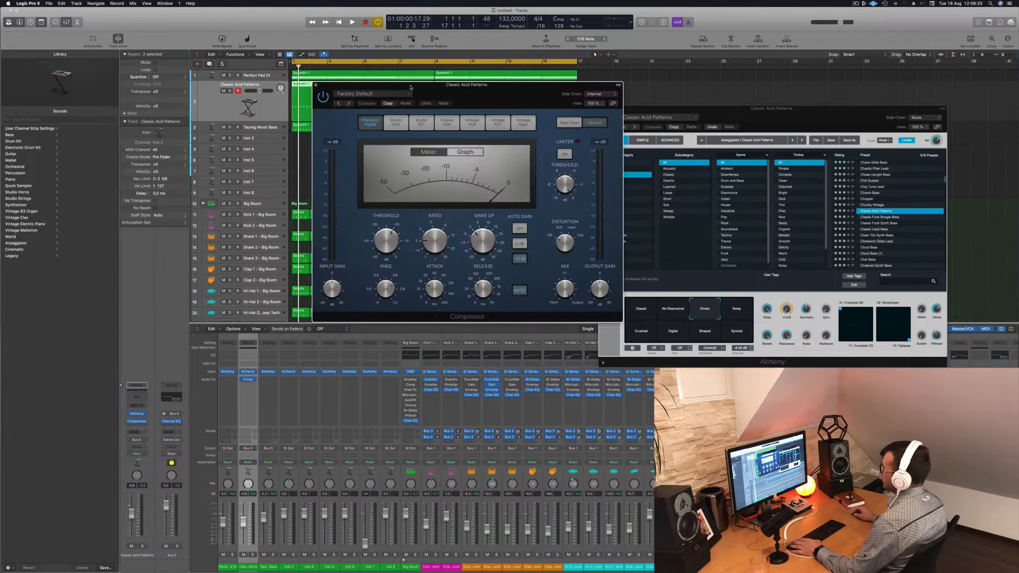
pyautogui.click(524, 122)
pyautogui.press('space')
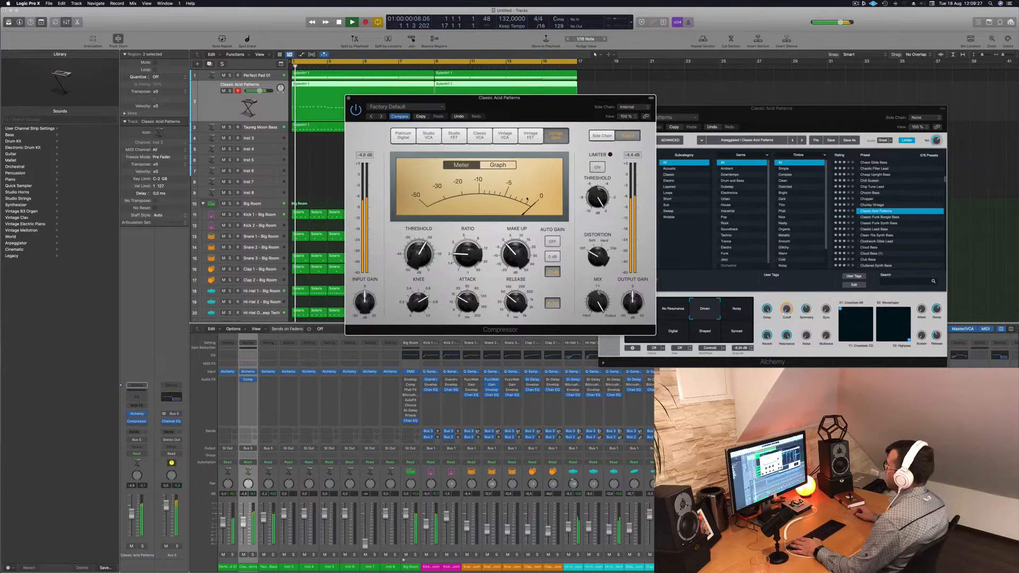
# Set the Compressor's threshold to about -28 dB, check it during playback and close the plug-in.
pyautogui.press('space')
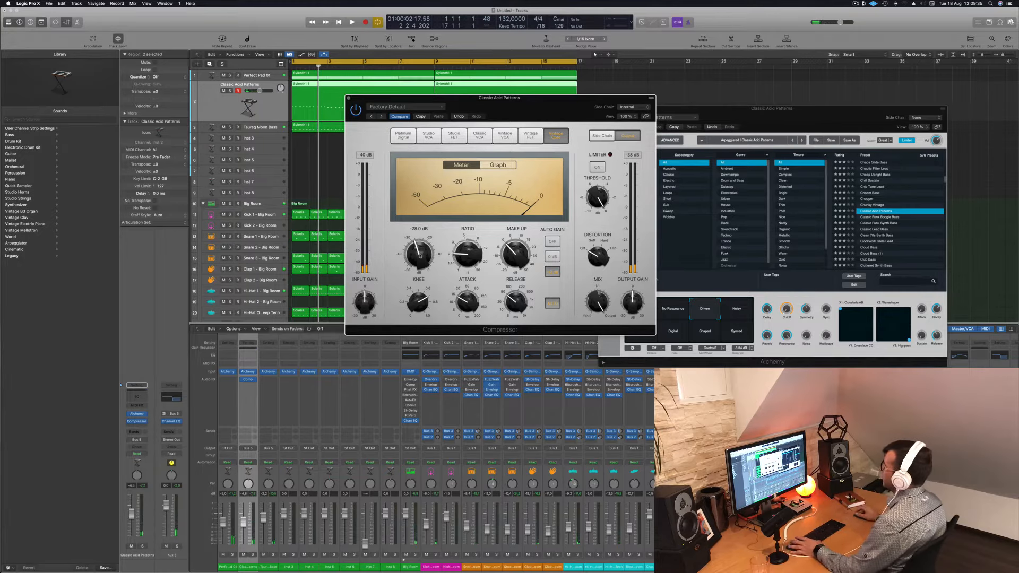
pyautogui.press('space')
pyautogui.moveTo(532, 110); pyautogui.dragTo(523, 118)
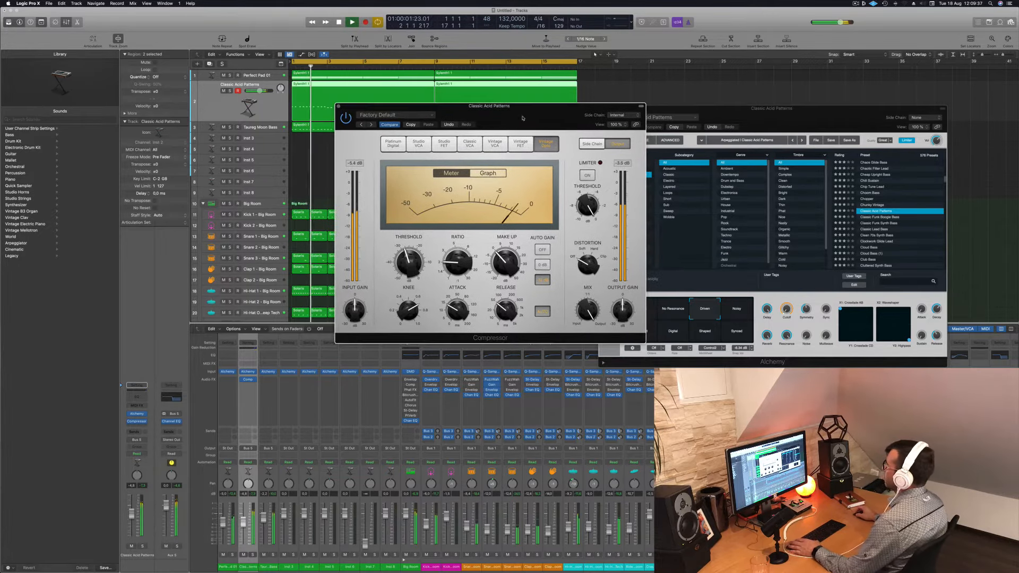
pyautogui.click(340, 107)
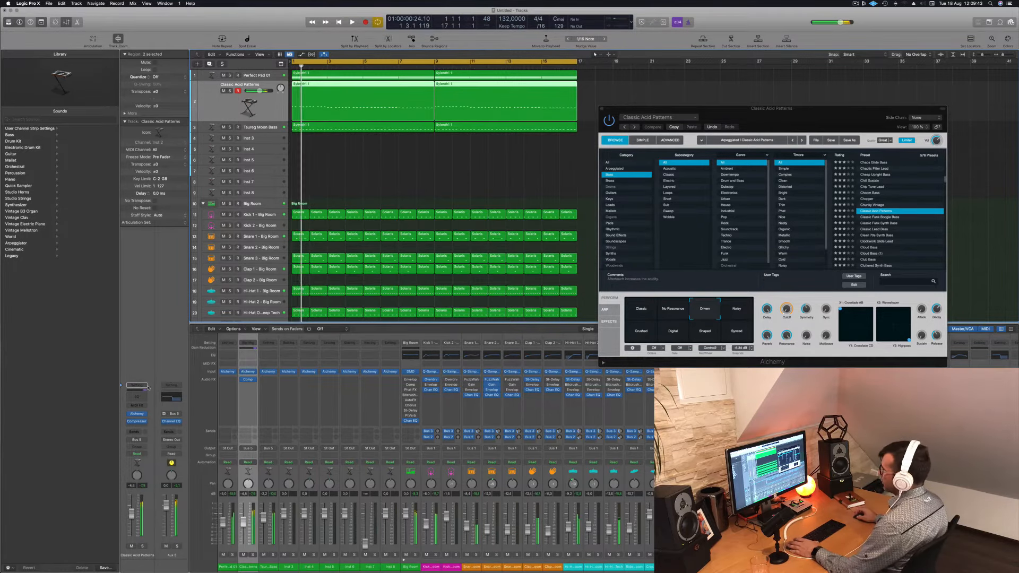
# Raise the bass bus Channel EQ's high cut to 20000 Hz during playback, close the plug-in and restart playback.
pyautogui.click(168, 397)
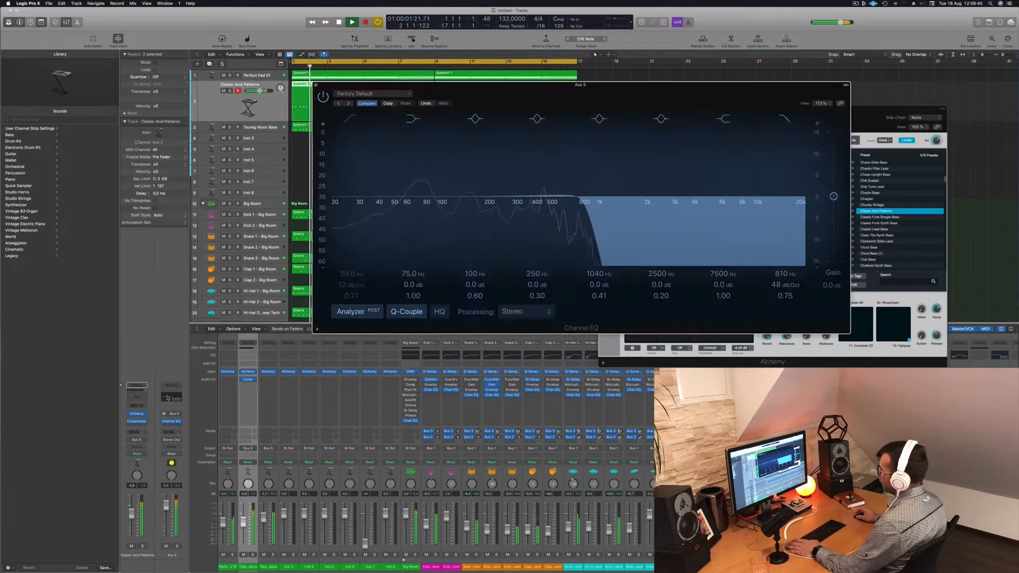
pyautogui.press('space')
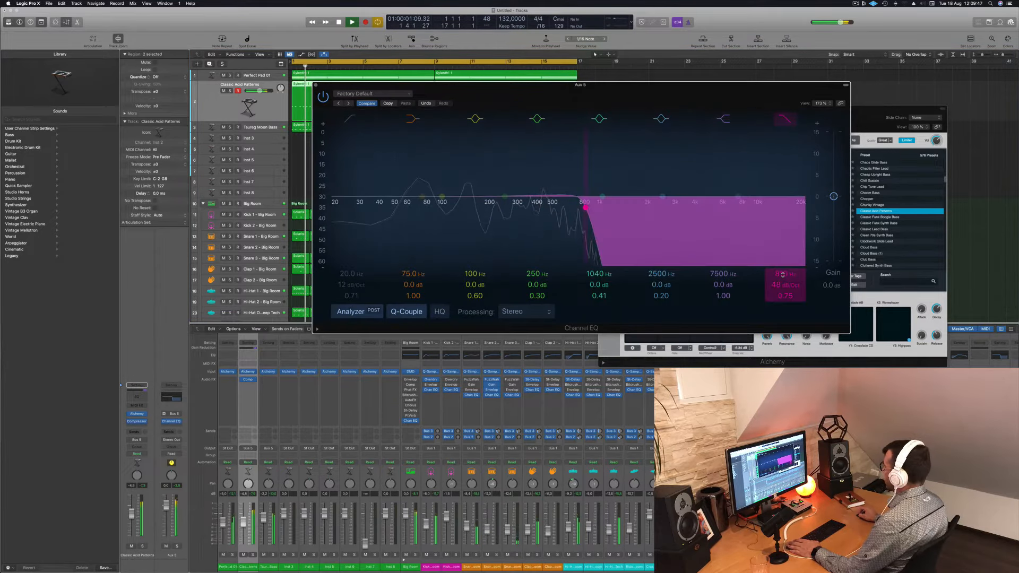
pyautogui.moveTo(785, 274); pyautogui.dragTo(785, 231)
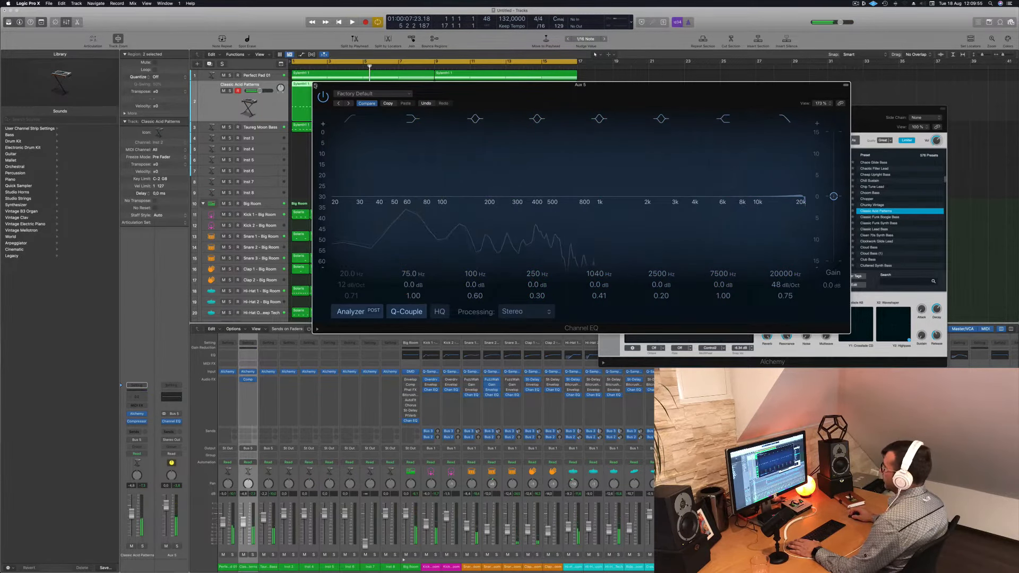
pyautogui.press('super+w')
pyautogui.press('Return')
pyautogui.press('space')
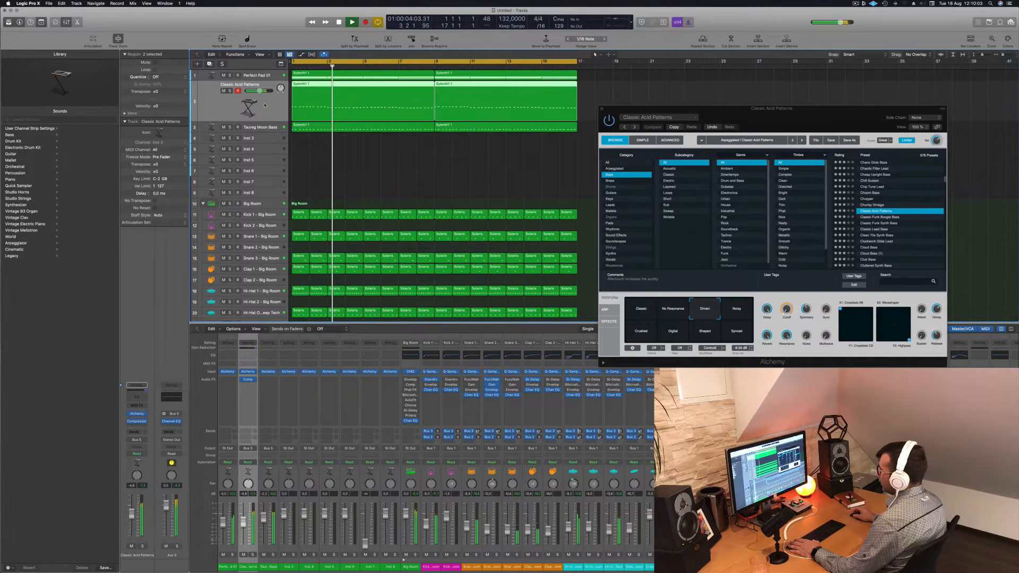
# Move the Compressor from the Classic Acid Patterns channel to the bass bus, below the Channel EQ.
pyautogui.click(265, 127)
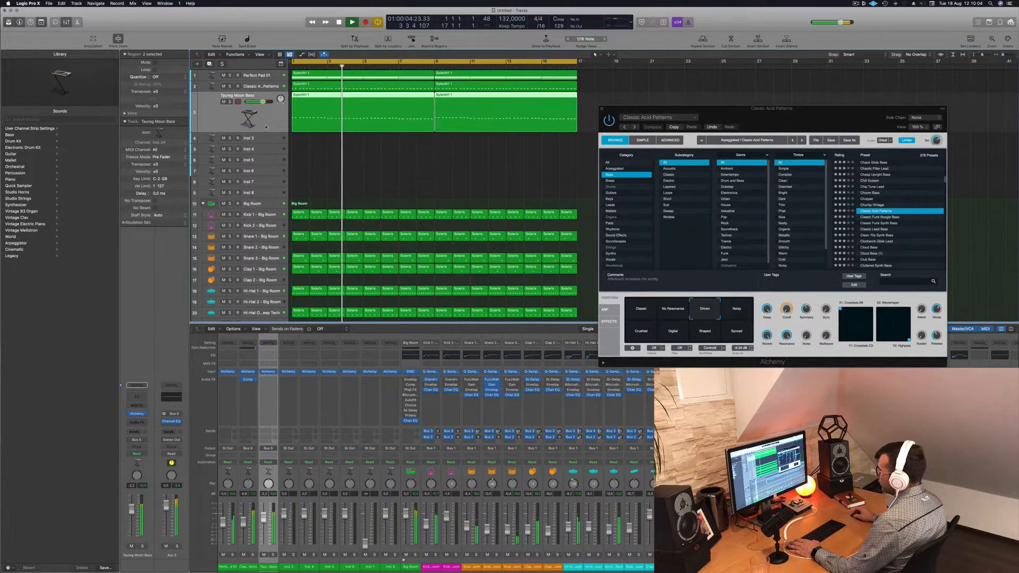
pyautogui.click(271, 91)
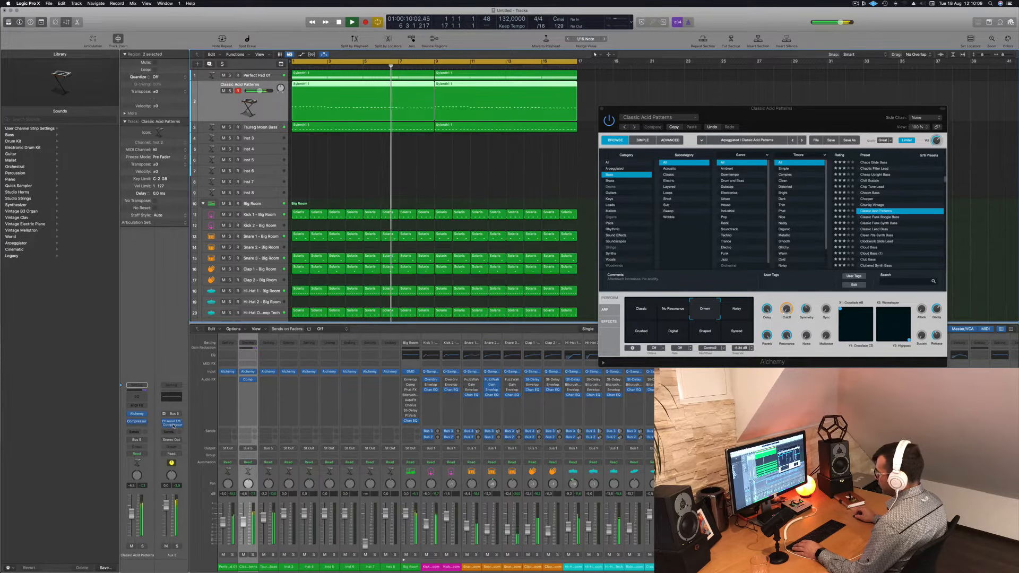
pyautogui.moveTo(173, 426); pyautogui.dragTo(172, 422)
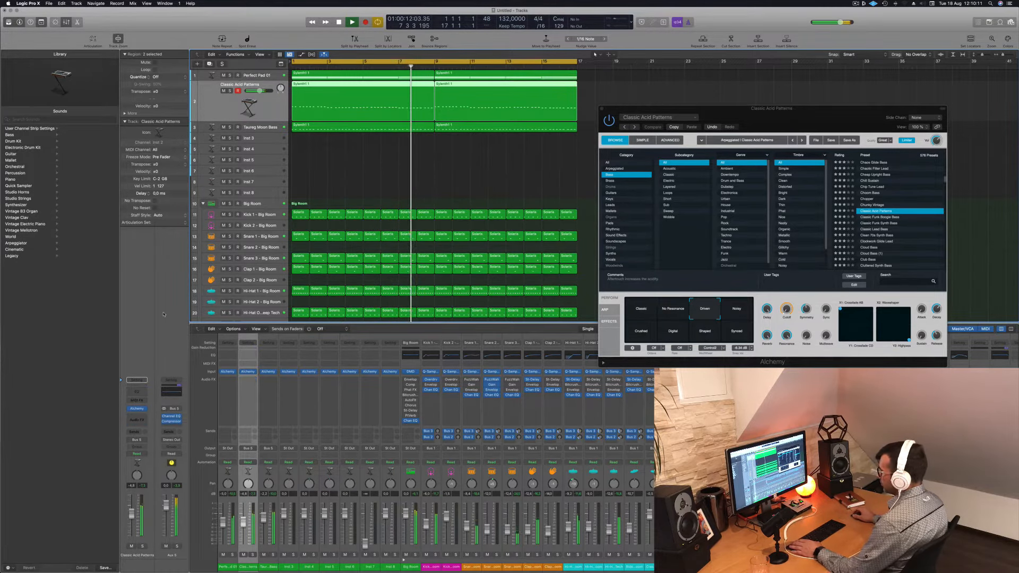
# Check the bass bus Compressor during playback, close it and replay the section.
pyautogui.click(171, 421)
pyautogui.moveTo(523, 97); pyautogui.dragTo(638, 128)
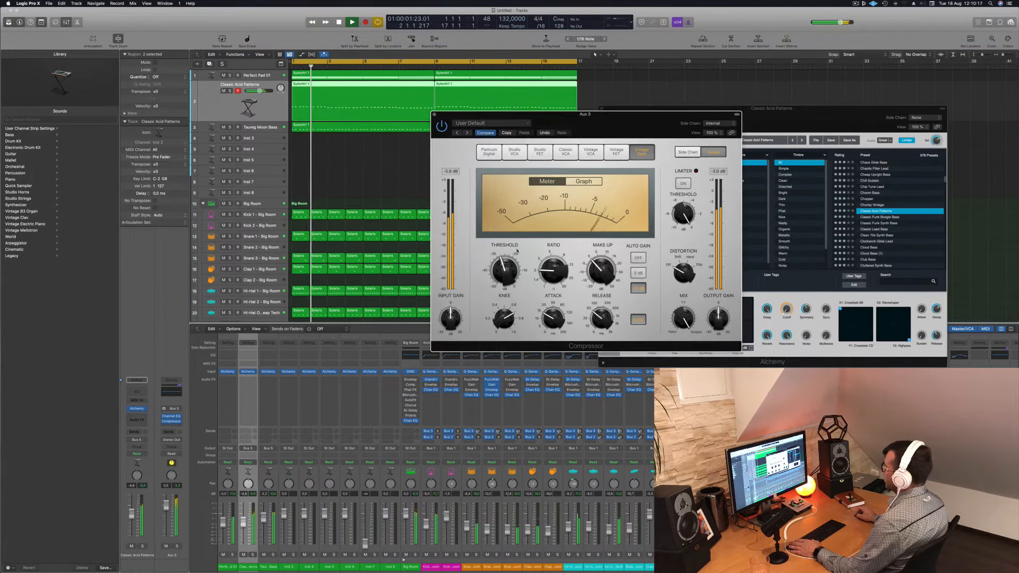
pyautogui.click(441, 127)
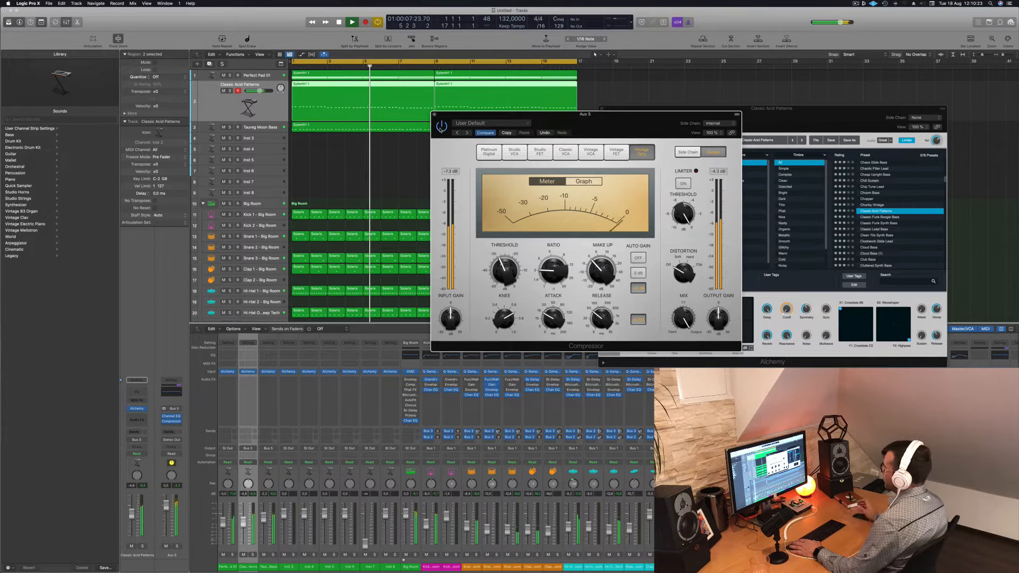
pyautogui.click(434, 113)
pyautogui.press('space')
pyautogui.press('Return')
pyautogui.press('space')
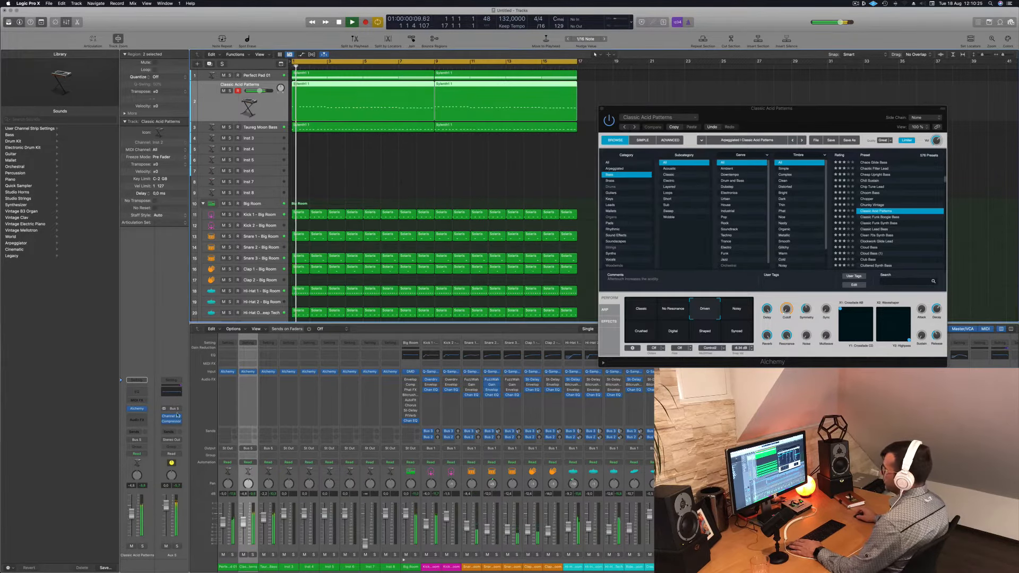
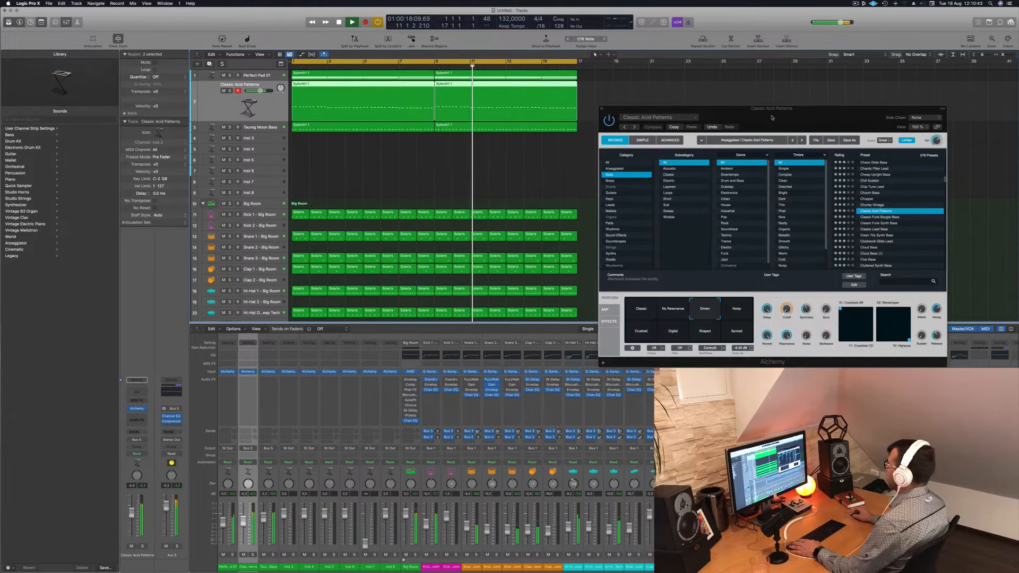
# Hide the Alchemy plug-in window and deselect the regions while replaying the section.
pyautogui.press('v')
pyautogui.press('space')
pyautogui.press('v')
pyautogui.press('space')
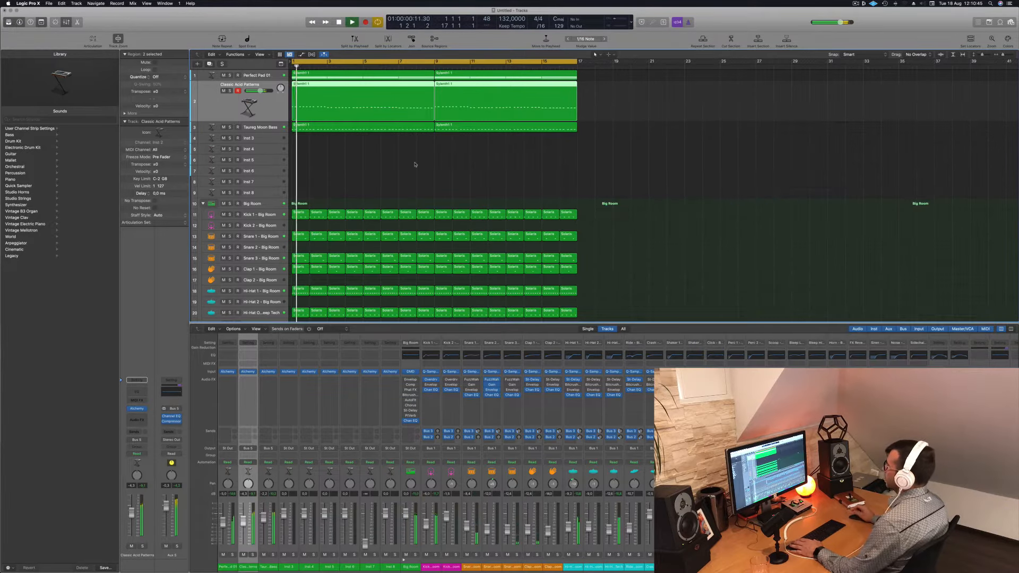
pyautogui.click(400, 165)
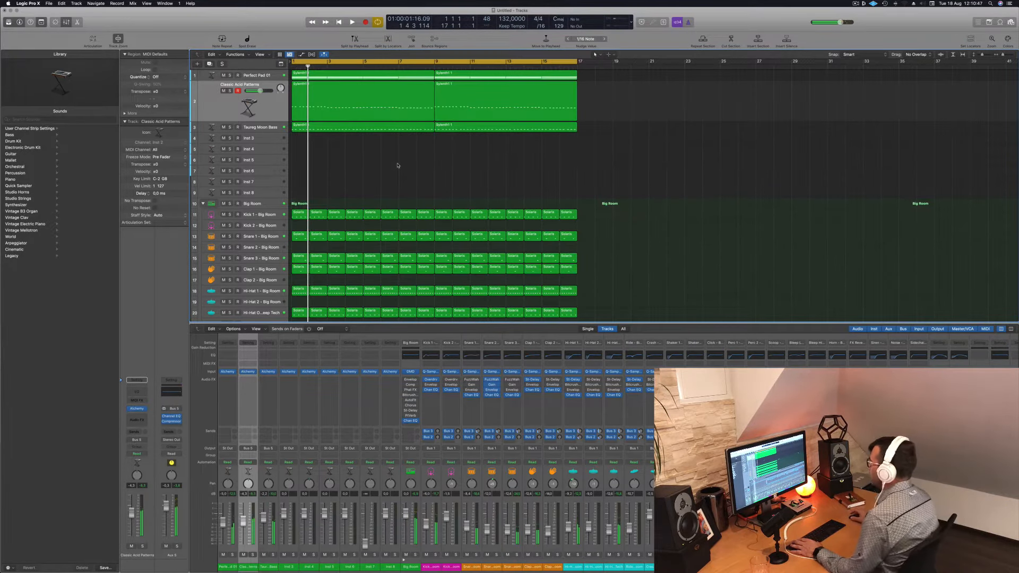
pyautogui.press('space')
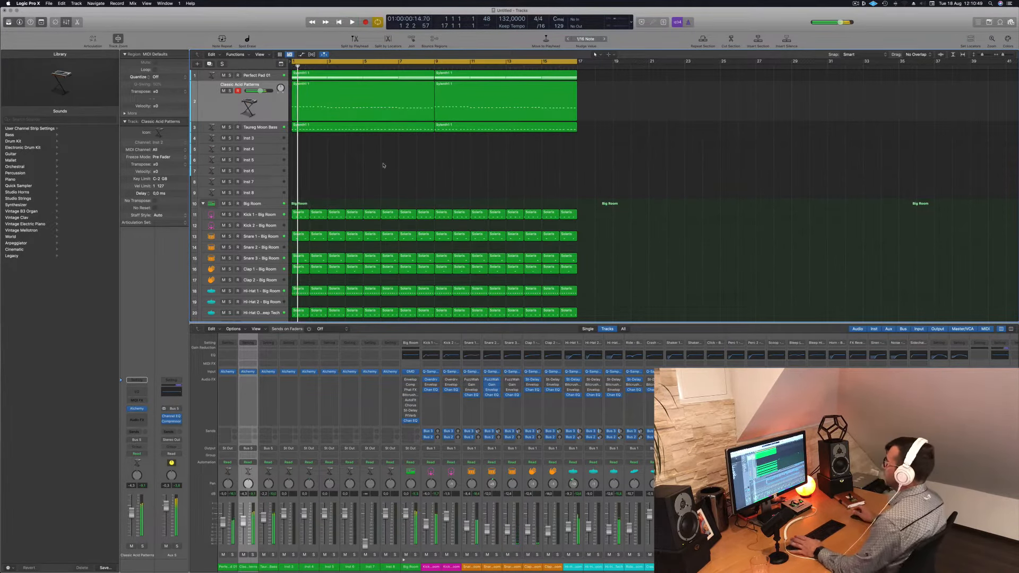
# Mute the Perfect Pad 01 track, check the drums and basses in playback, and select both pad regions.
pyautogui.click(263, 72)
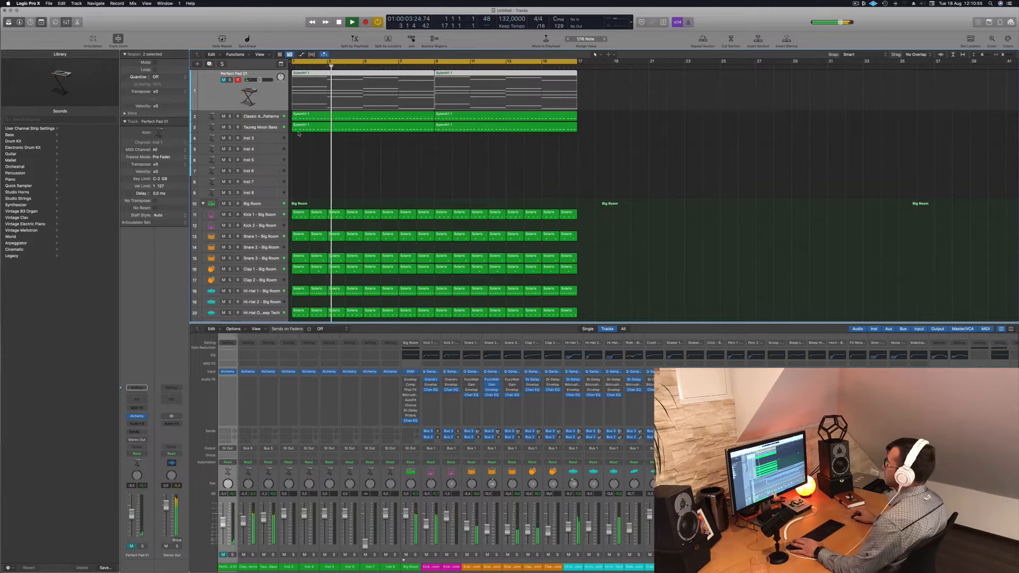
pyautogui.click(402, 164)
pyautogui.press('space')
pyautogui.press('space')
pyautogui.press('space')
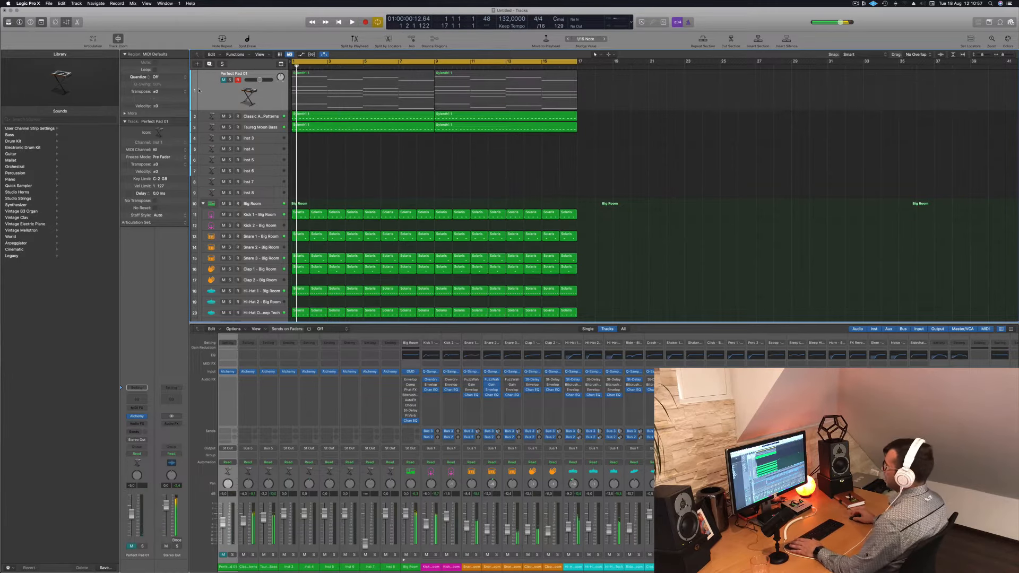
pyautogui.click(199, 91)
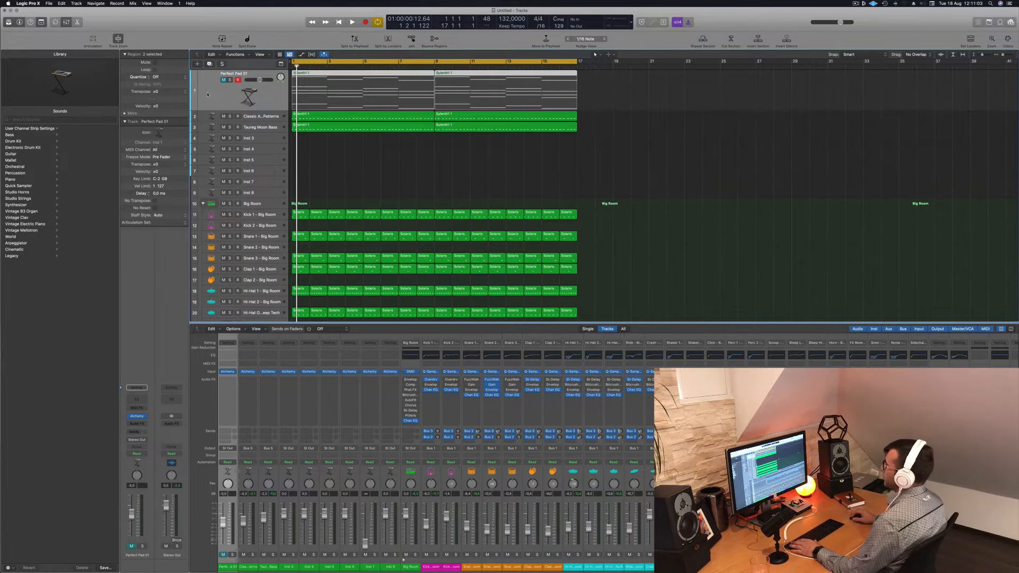
pyautogui.press('space')
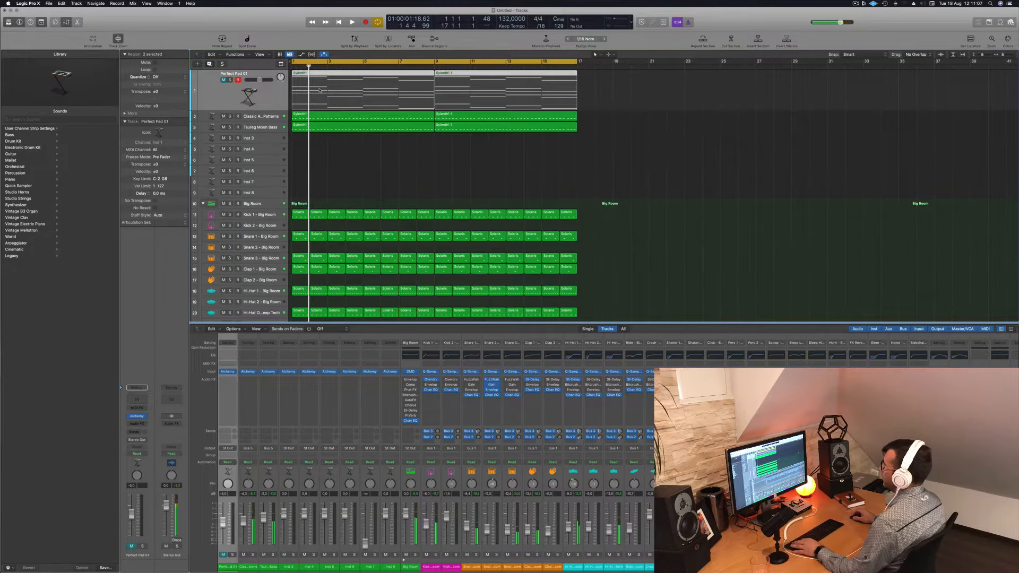
# Duplicate the Perfect Pad 01 track with its settings, copy the first pad region onto the duplicate and unmute it.
pyautogui.press('super+d')
pyautogui.moveTo(362, 77); pyautogui.dragTo(361, 101)
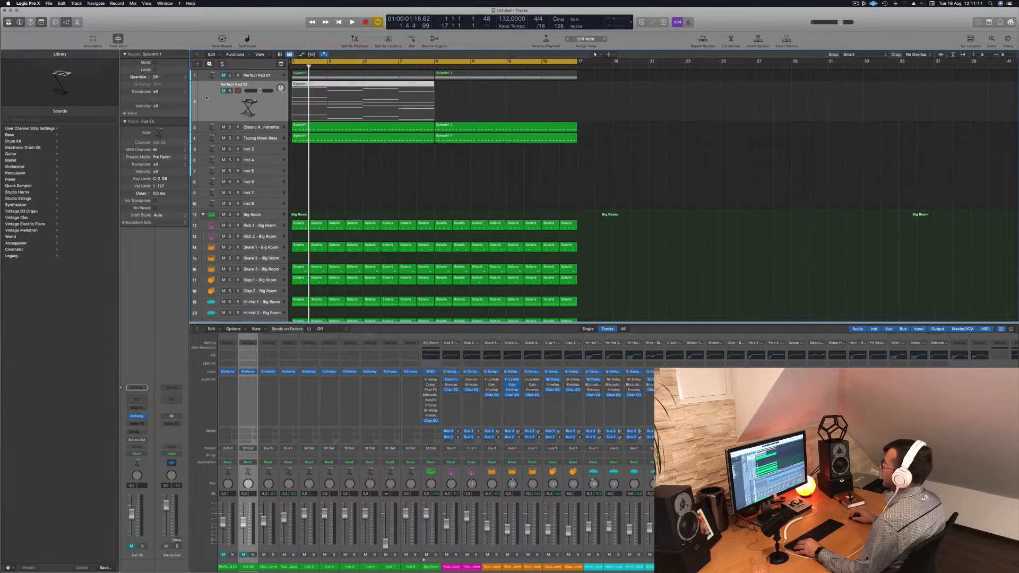
pyautogui.click(224, 90)
# Shorten all chord notes in the duplicated pad region to short stabs in the Piano Roll.
pyautogui.doubleClick(330, 85)
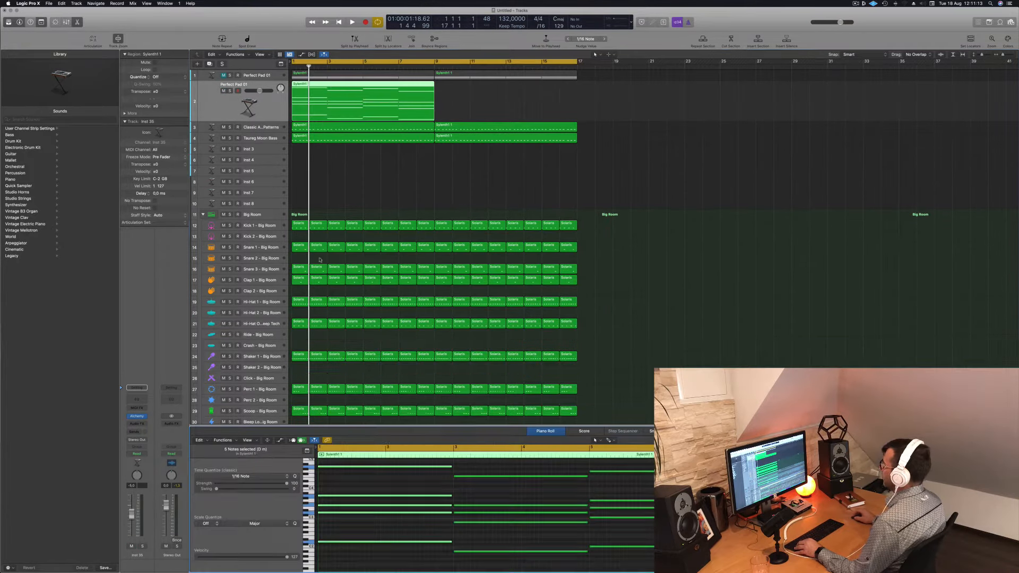
pyautogui.press('super+Left')
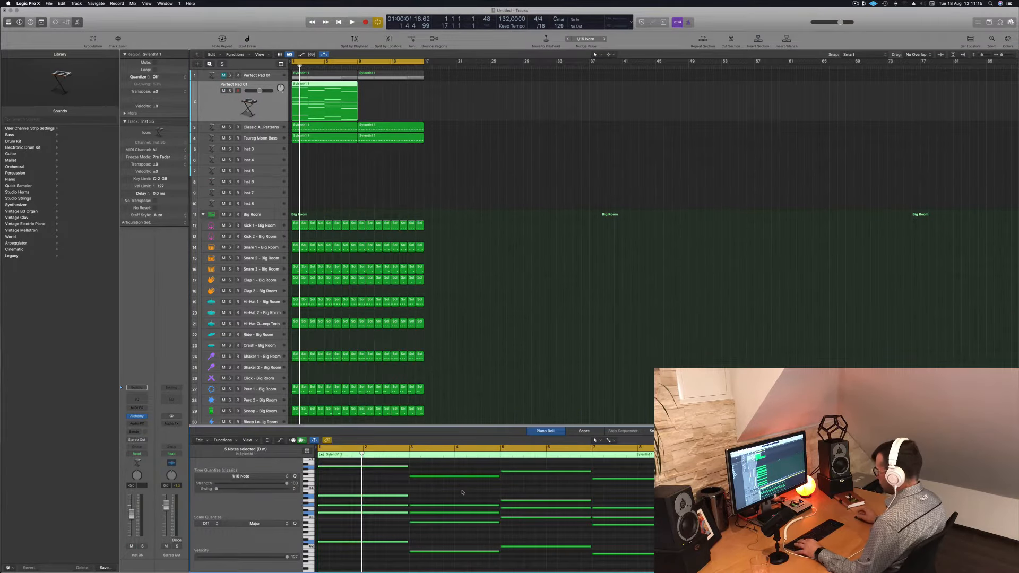
pyautogui.click(468, 488)
pyautogui.moveTo(498, 476); pyautogui.dragTo(417, 483)
pyautogui.press('space')
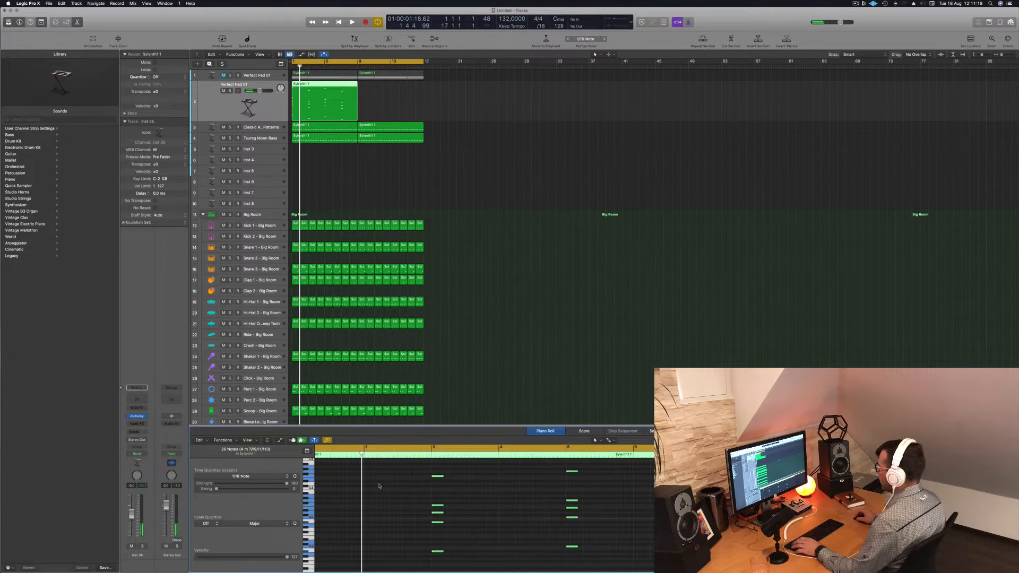
# Raise the duplicated pad track's volume while replaying the shortened chords.
pyautogui.press('space')
pyautogui.click(131, 515)
pyautogui.press('space')
pyautogui.press('space')
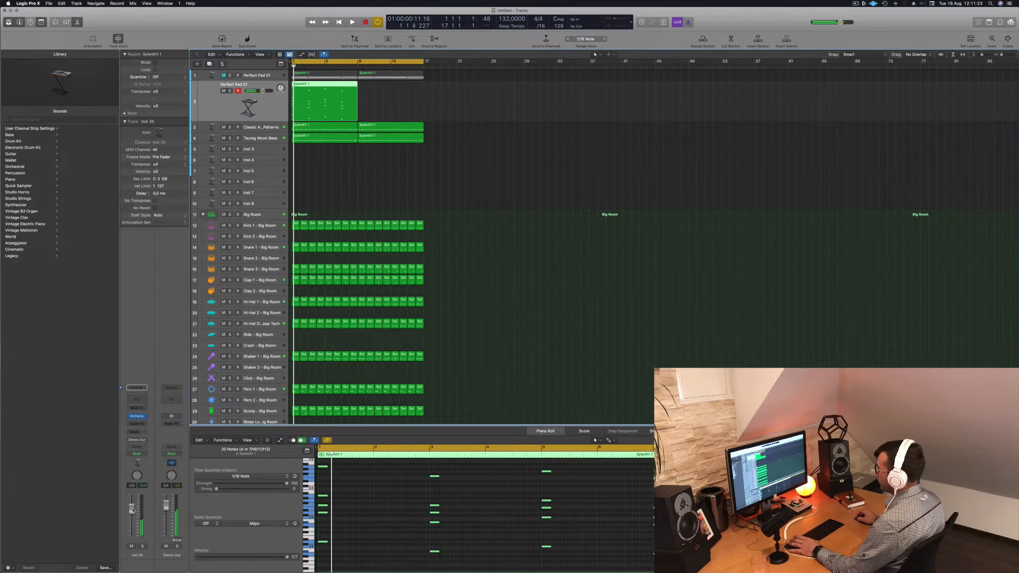
pyautogui.press('space')
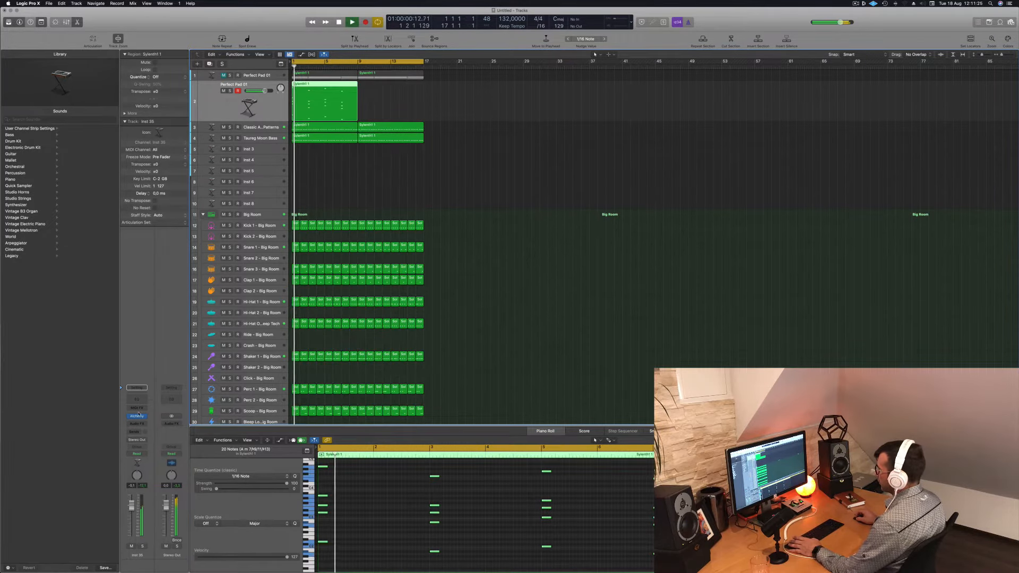
# Open Alchemy on the duplicated pad track and load the 80s Digital Piano preset from the Keys category.
pyautogui.click(137, 417)
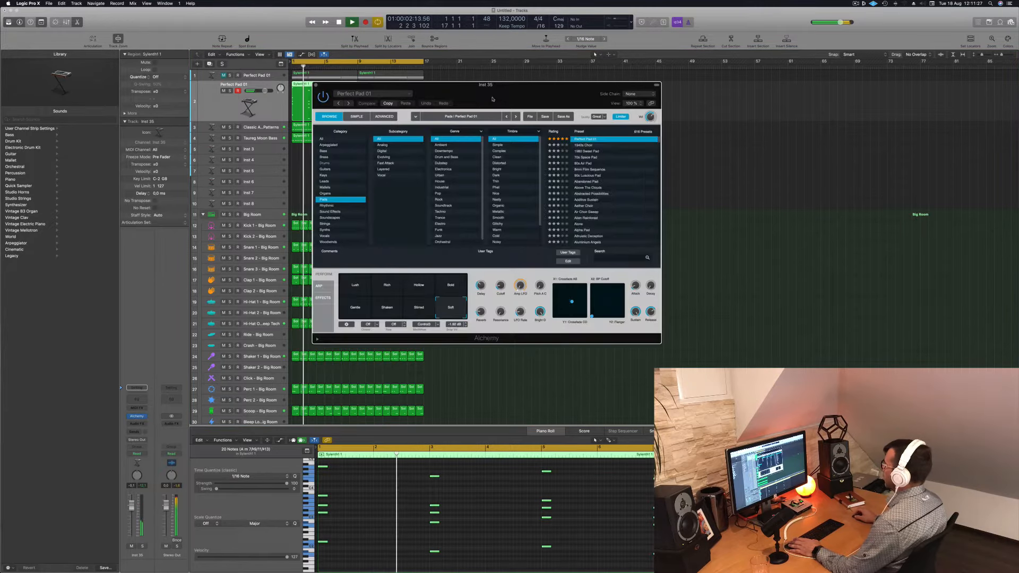
pyautogui.moveTo(494, 99); pyautogui.dragTo(717, 111)
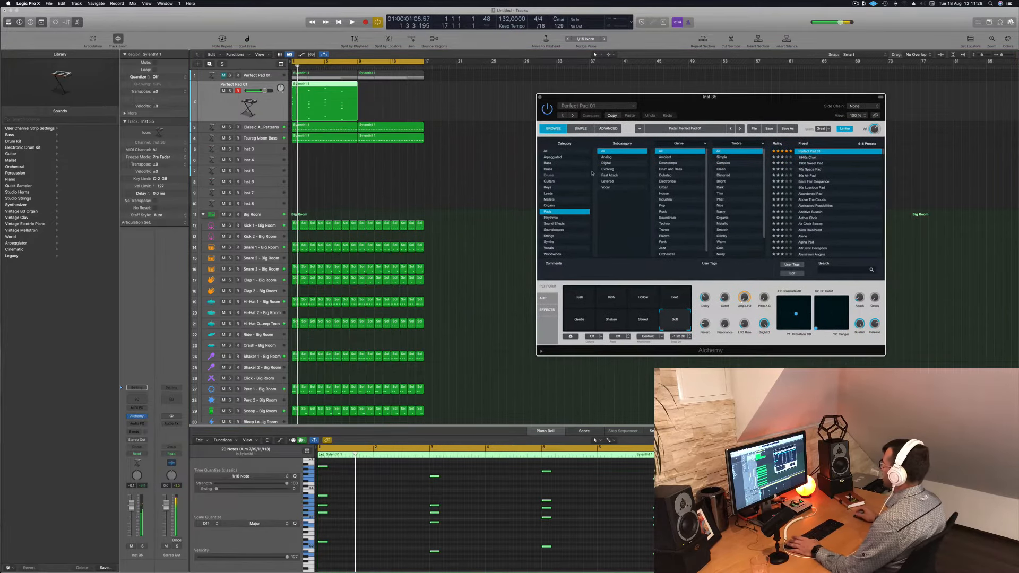
pyautogui.press('space')
pyautogui.press('space')
pyautogui.click(564, 188)
pyautogui.press('space')
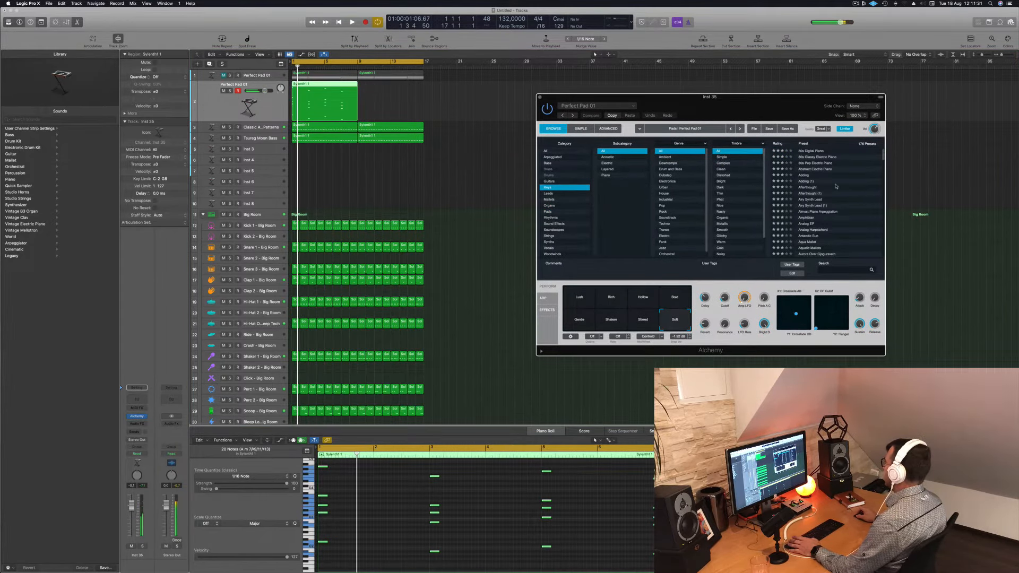
pyautogui.click(816, 151)
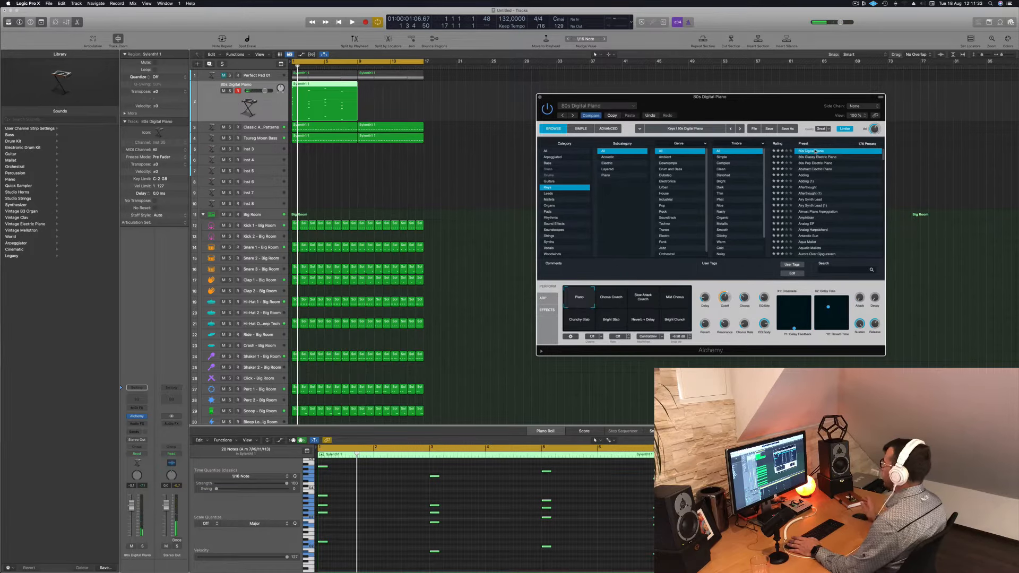
# Lower the 80s Digital Piano track's volume while playing it with the beat and basses.
pyautogui.press('space')
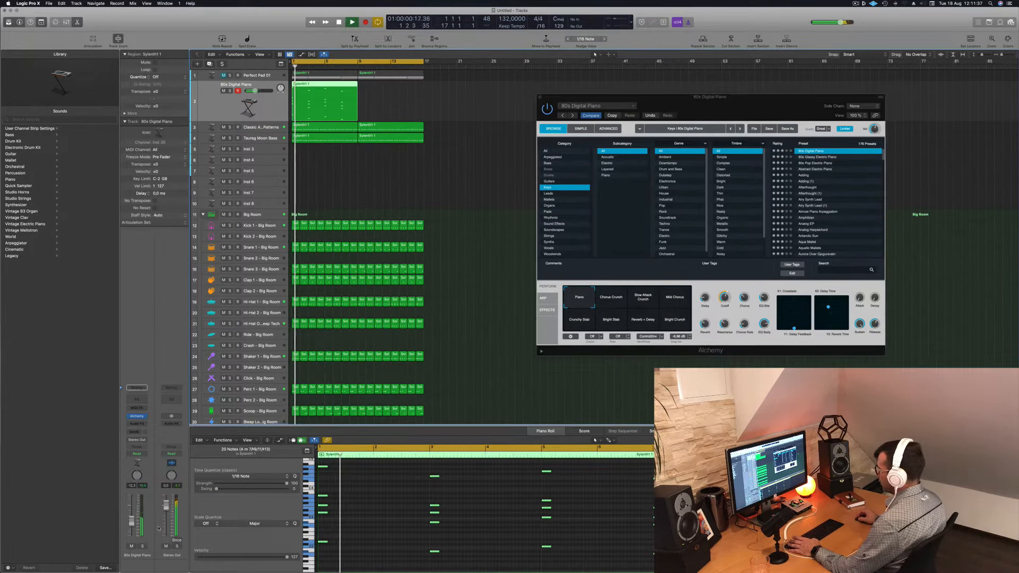
pyautogui.press('space')
pyautogui.press('space')
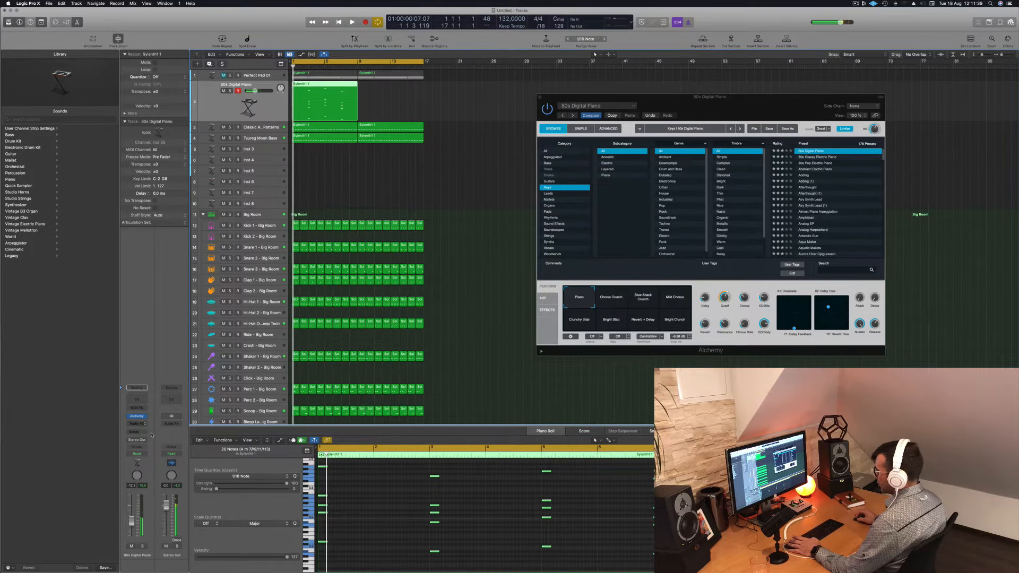
# Insert a stereo SilverVerb on the 80s Digital Piano track, load its grandiose preset and close the plug-in.
pyautogui.click(142, 424)
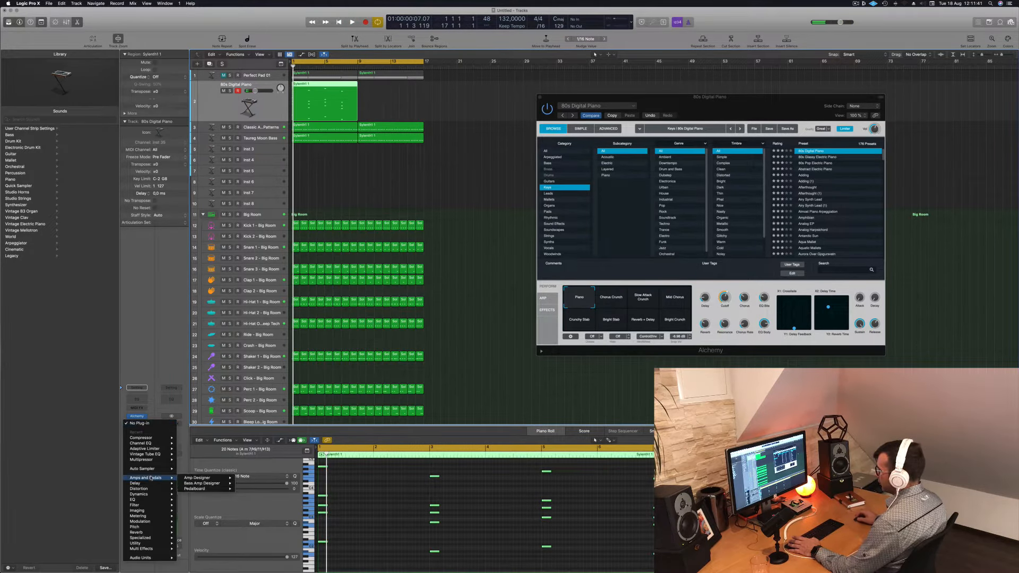
pyautogui.moveTo(145, 499)
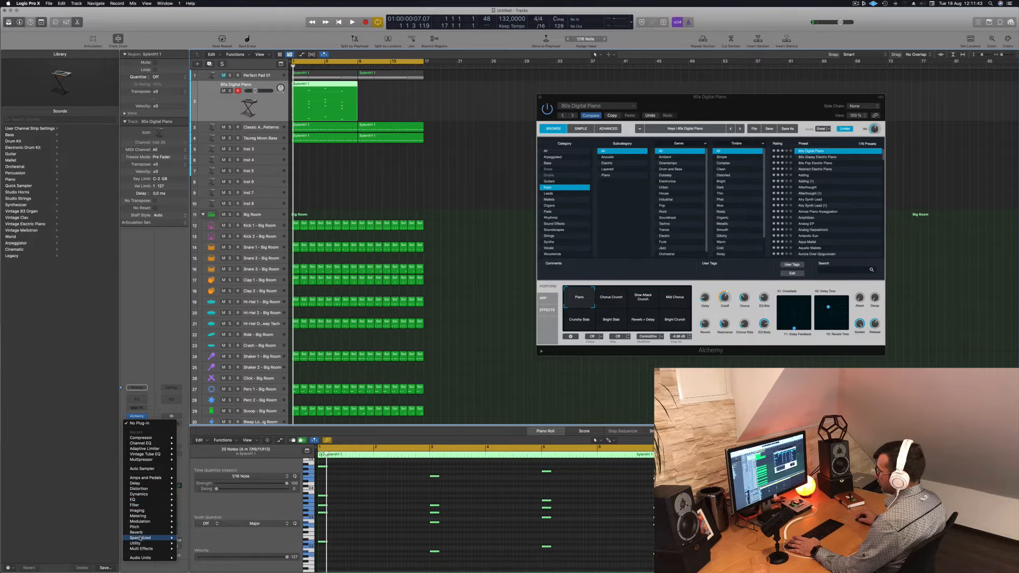
pyautogui.moveTo(146, 532)
pyautogui.moveTo(197, 539)
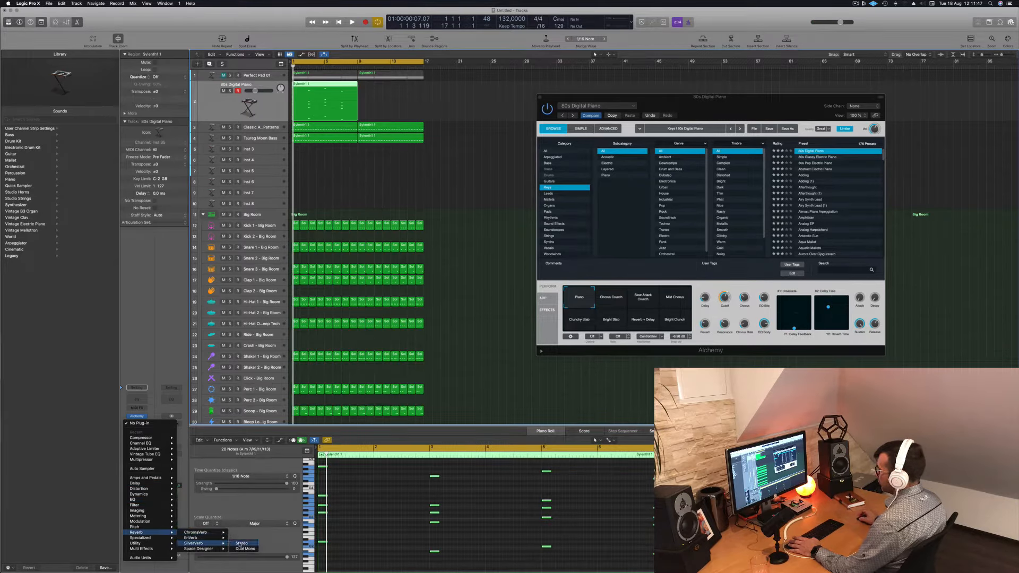
pyautogui.click(240, 543)
pyautogui.click(363, 95)
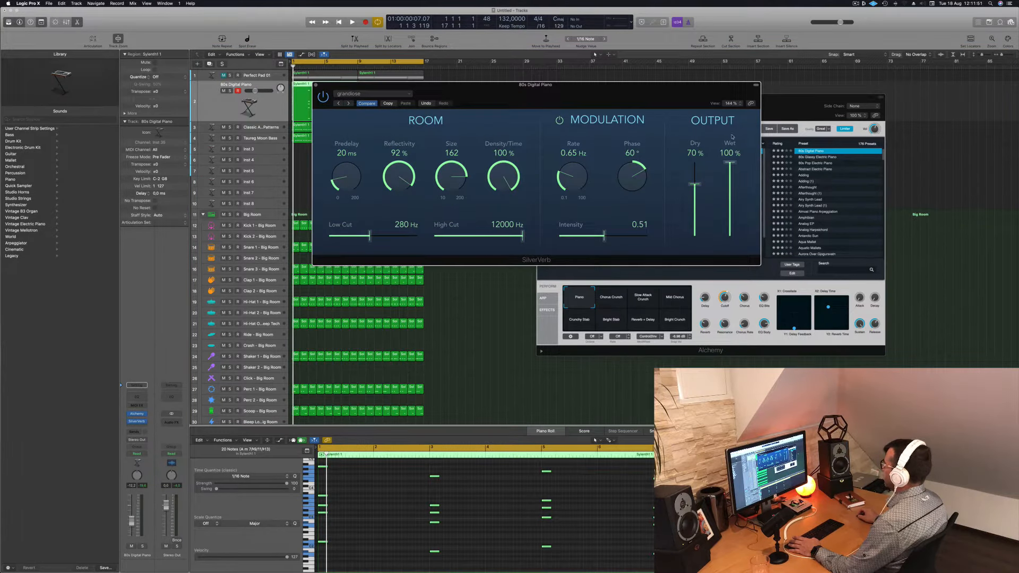
pyautogui.click(315, 84)
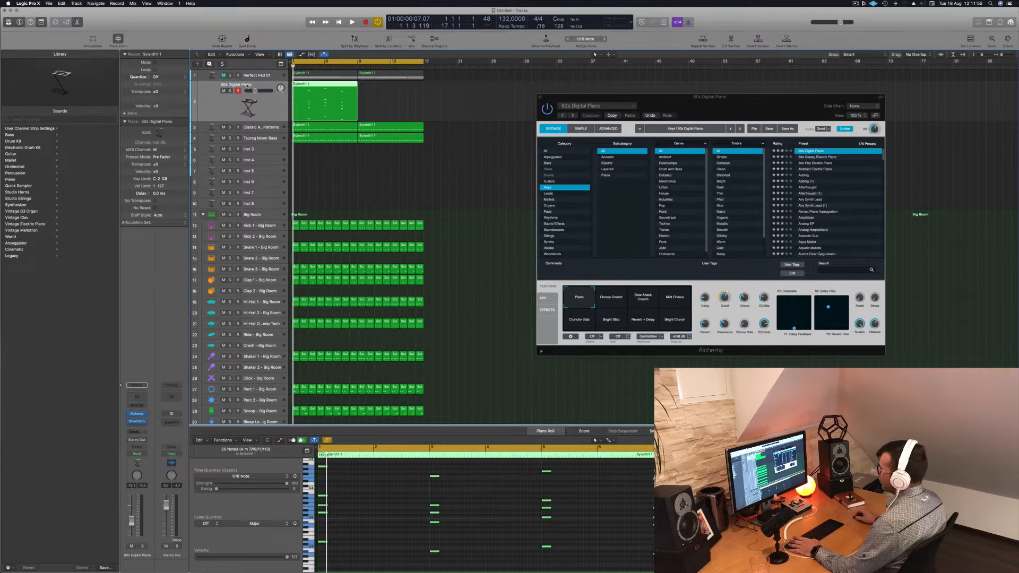
# Add a send to Bus 5 on the 80s Digital Piano track's channel strip.
pyautogui.click(135, 449)
pyautogui.moveTo(136, 441)
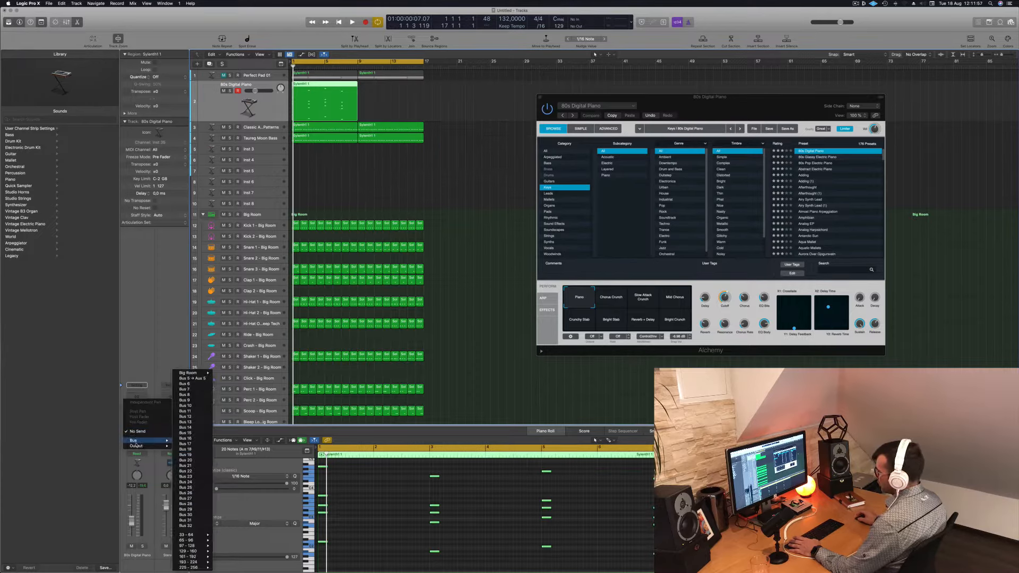
pyautogui.click(189, 379)
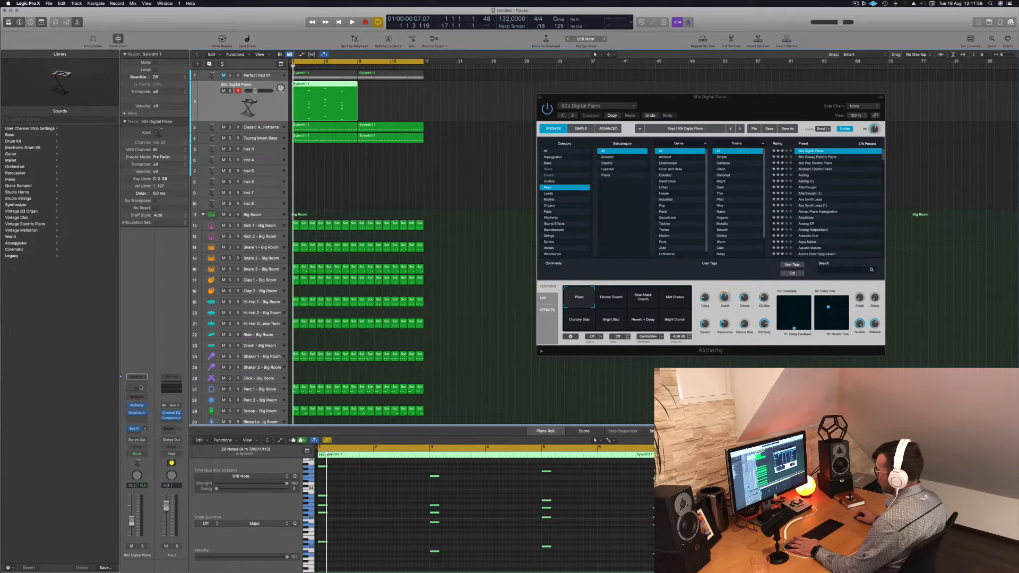
pyautogui.click(138, 429)
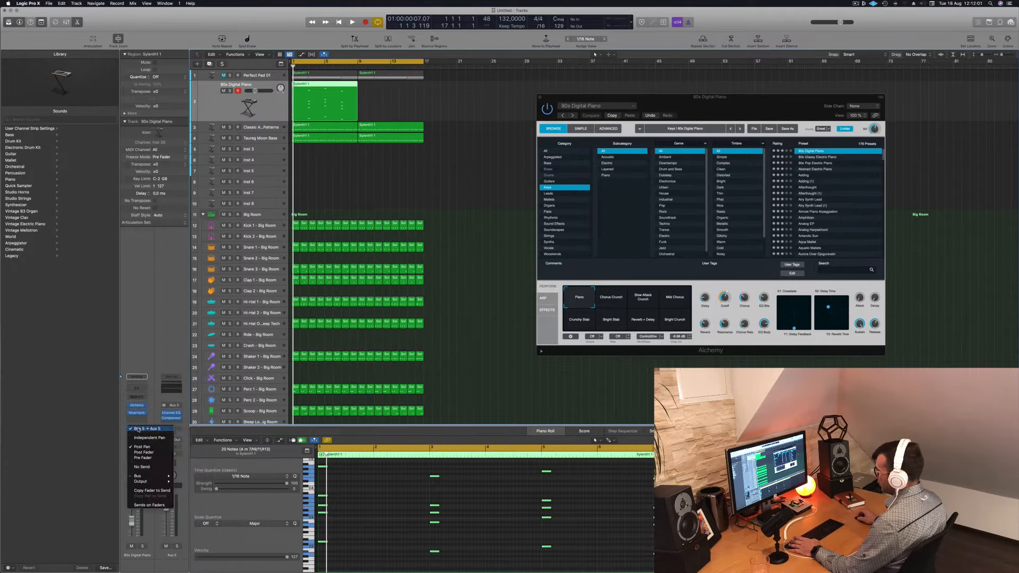
pyautogui.moveTo(147, 476)
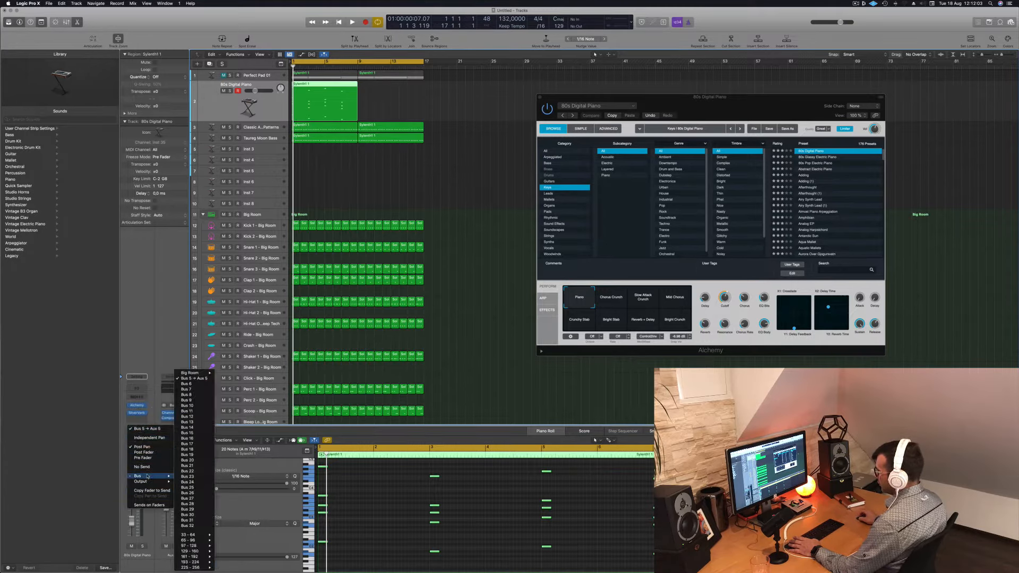
pyautogui.click(164, 274)
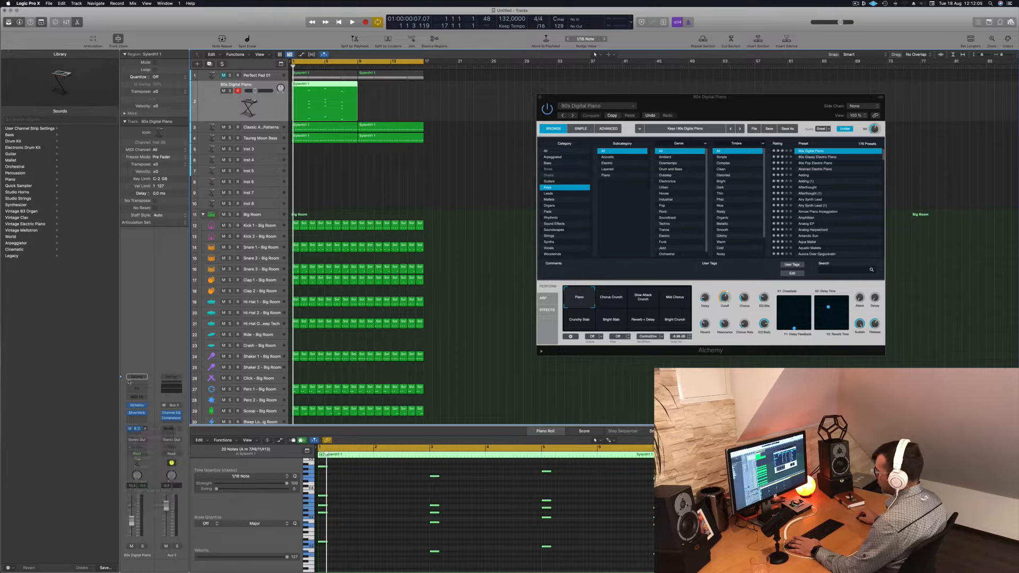
# Play the arrangement to hear the 80s Digital Piano with its Bus 5 send.
pyautogui.click(134, 429)
pyautogui.click(191, 476)
pyautogui.press('space')
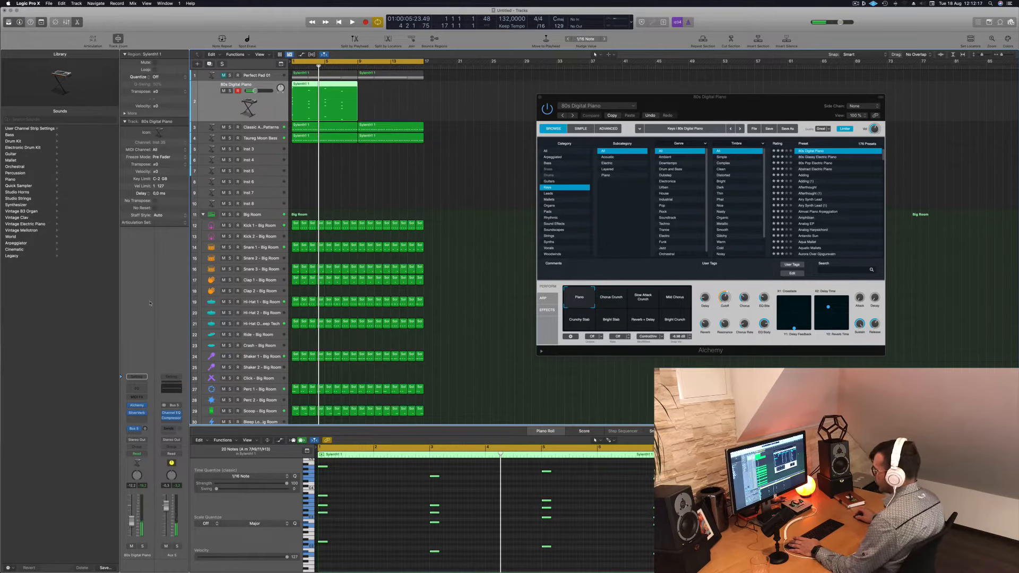
# Reroute the 80s Digital Piano track's send to Bus 6 and adjust its send level during playback.
pyautogui.press('space')
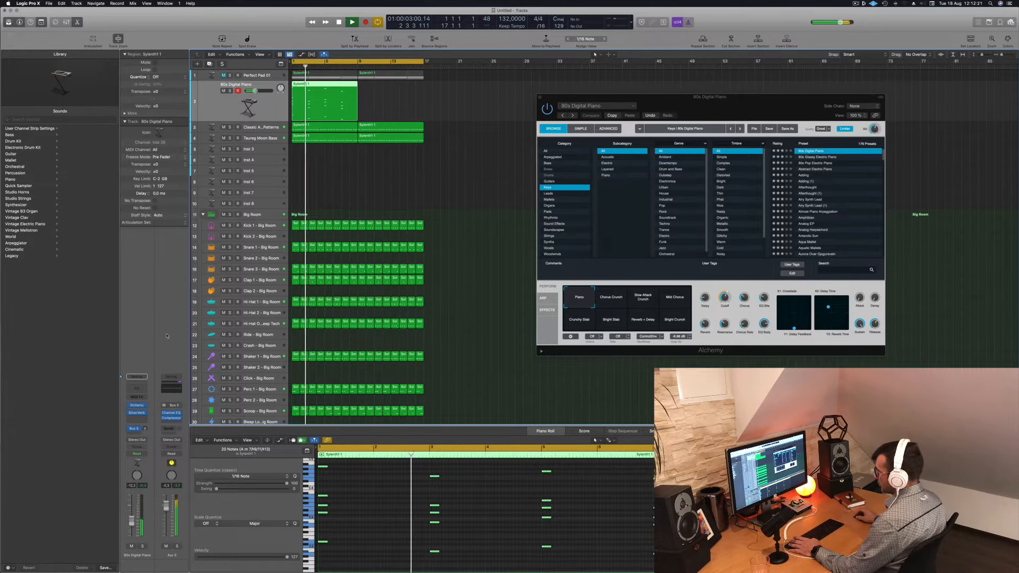
pyautogui.press('space')
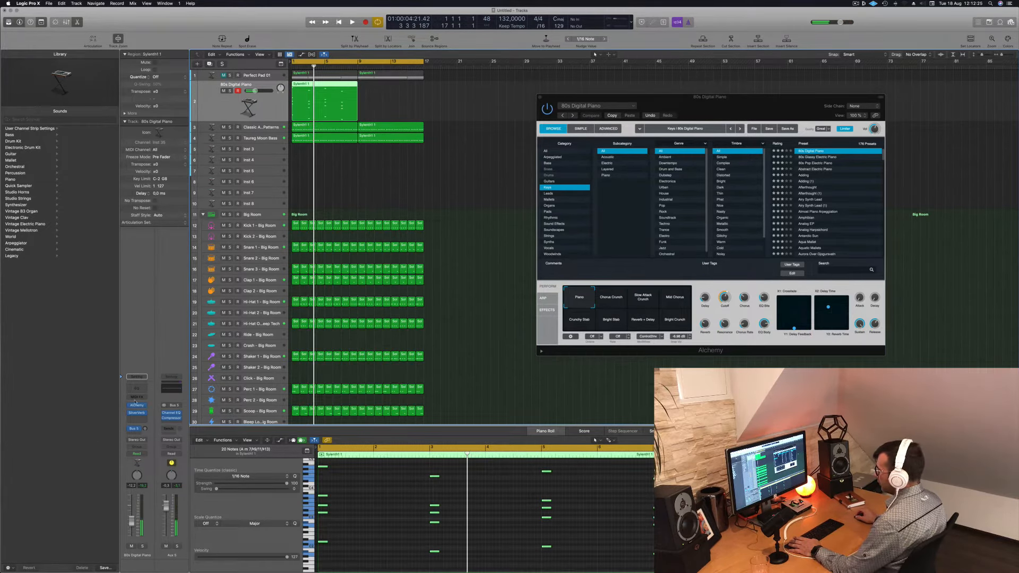
pyautogui.click(135, 429)
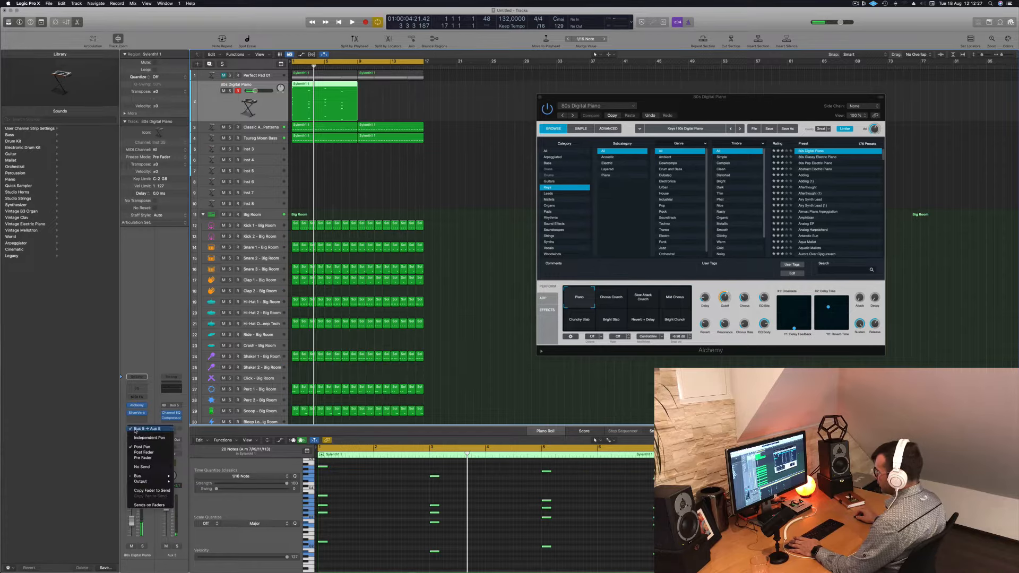
pyautogui.moveTo(164, 476)
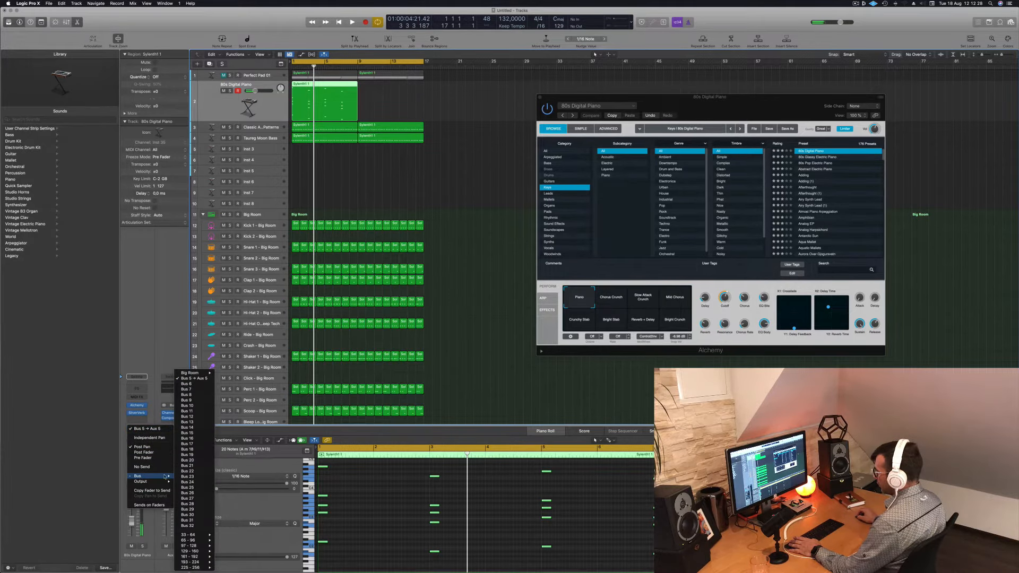
pyautogui.click(186, 383)
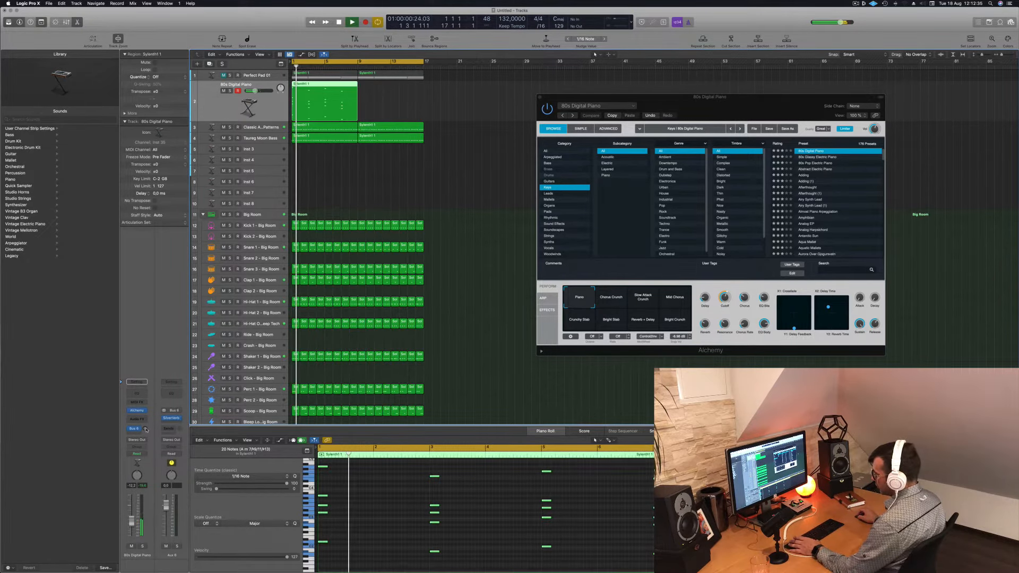
pyautogui.moveTo(144, 428)
pyautogui.mouseDown()
pyautogui.moveTo(151, 407)
pyautogui.moveTo(147, 433)
pyautogui.mouseUp()
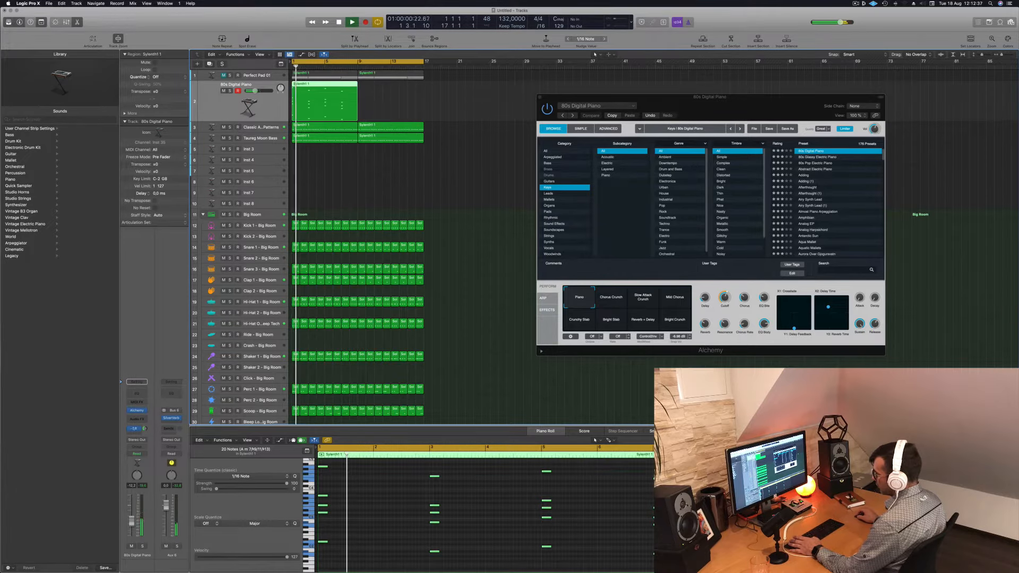
pyautogui.press('space')
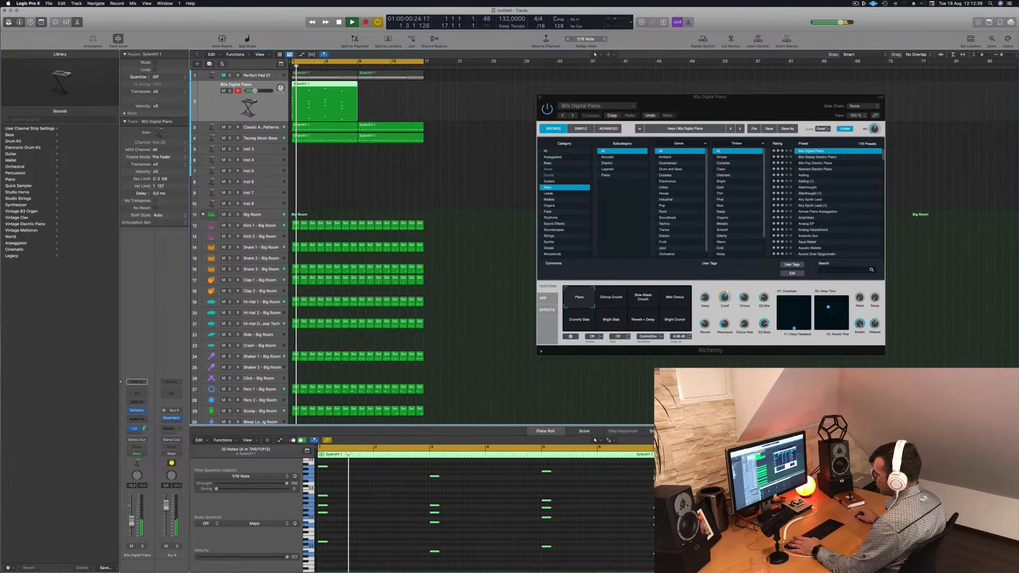
pyautogui.moveTo(146, 429); pyautogui.dragTo(145, 425)
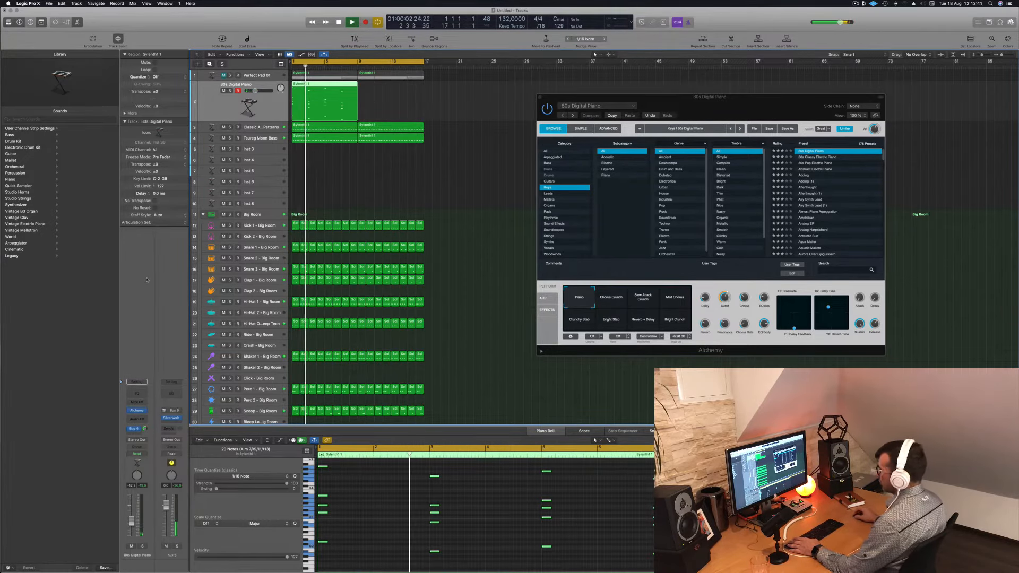
# Load the Abstract Electric Piano preset in Alchemy to hear it with the chords.
pyautogui.moveTo(706, 117); pyautogui.dragTo(627, 97)
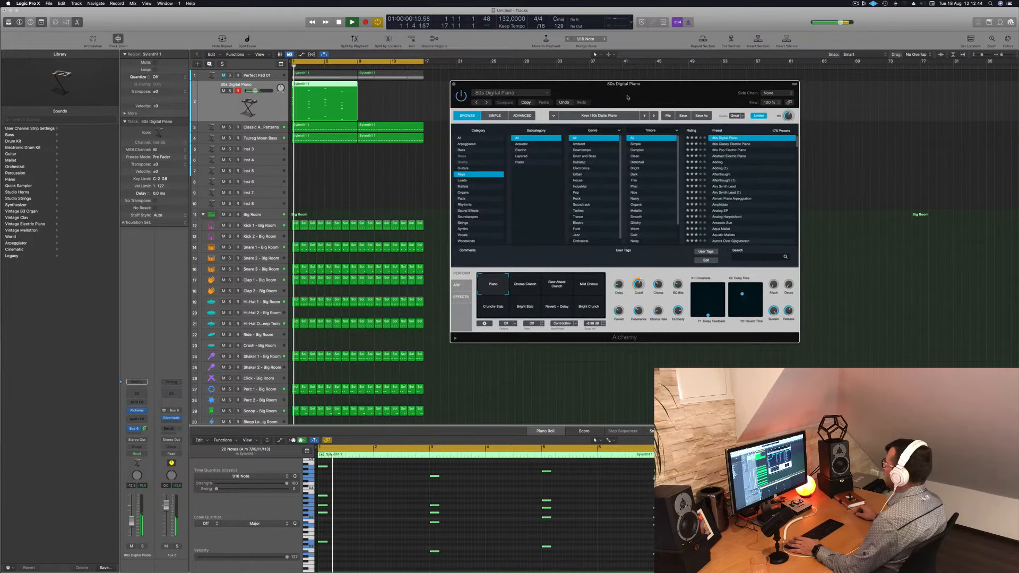
pyautogui.click(730, 155)
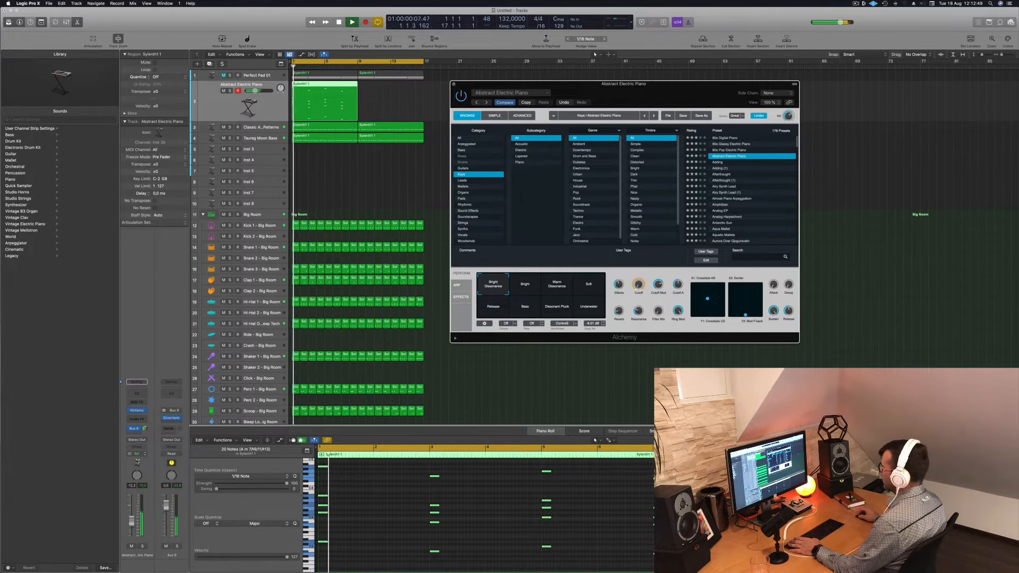
# Delete the highest note of each of the four chords in the piano region.
pyautogui.scroll(2, 530, 499)
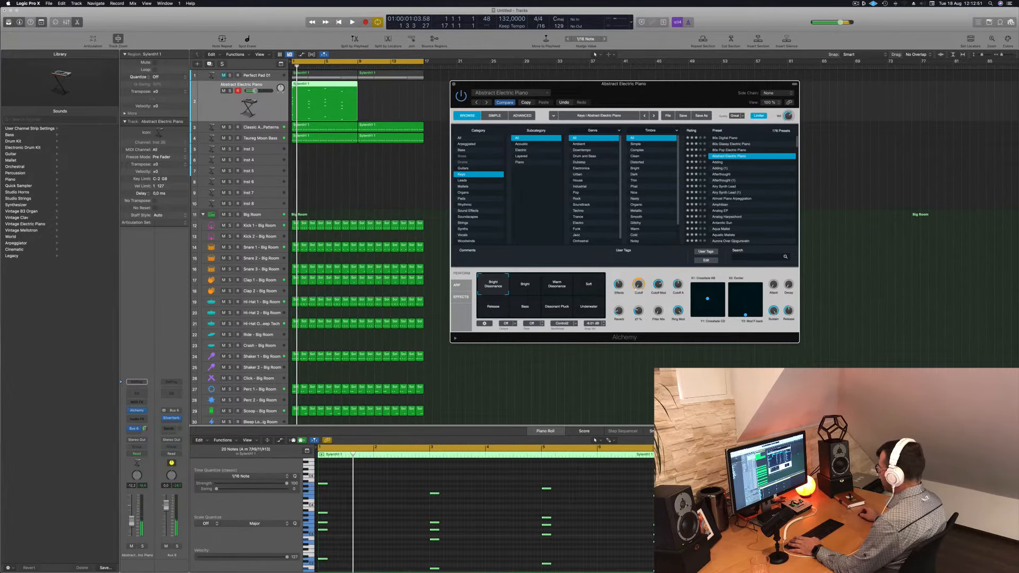
pyautogui.click(379, 490)
pyautogui.moveTo(320, 474); pyautogui.dragTo(670, 502)
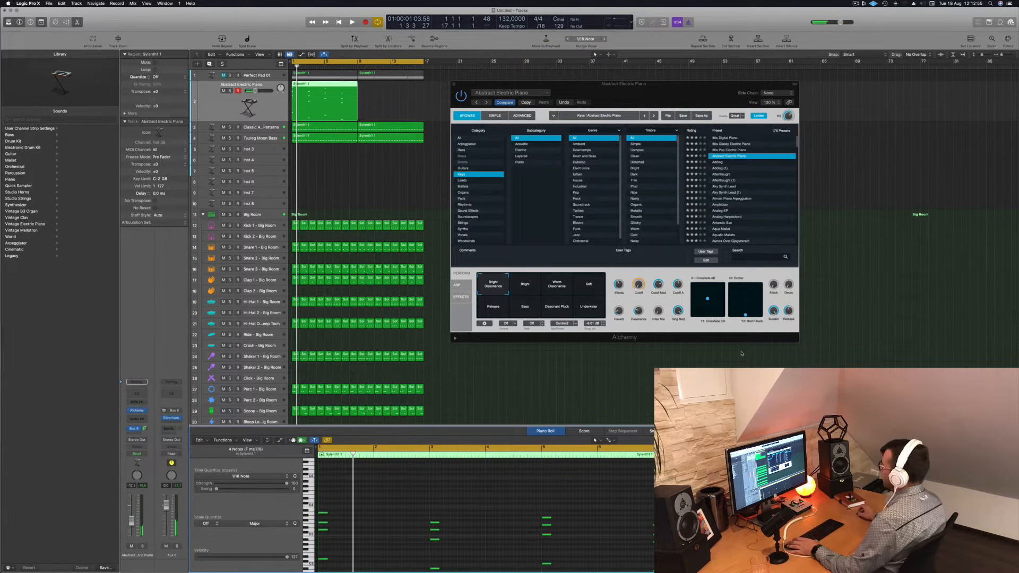
# Audition the Adding and Almost Piano Arpeggiation presets during playback, and load Antarctic Sun.
pyautogui.press('space')
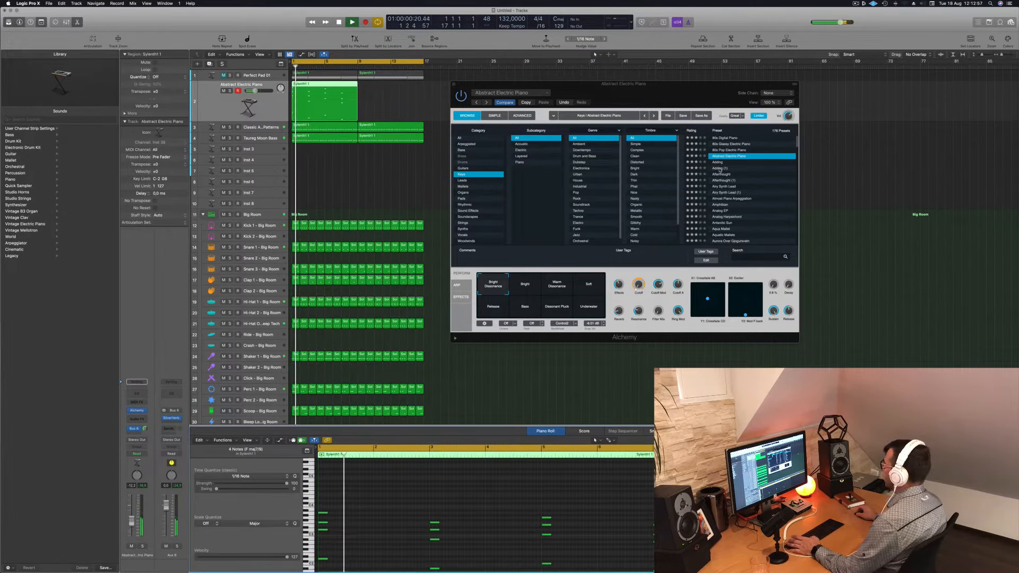
pyautogui.click(718, 163)
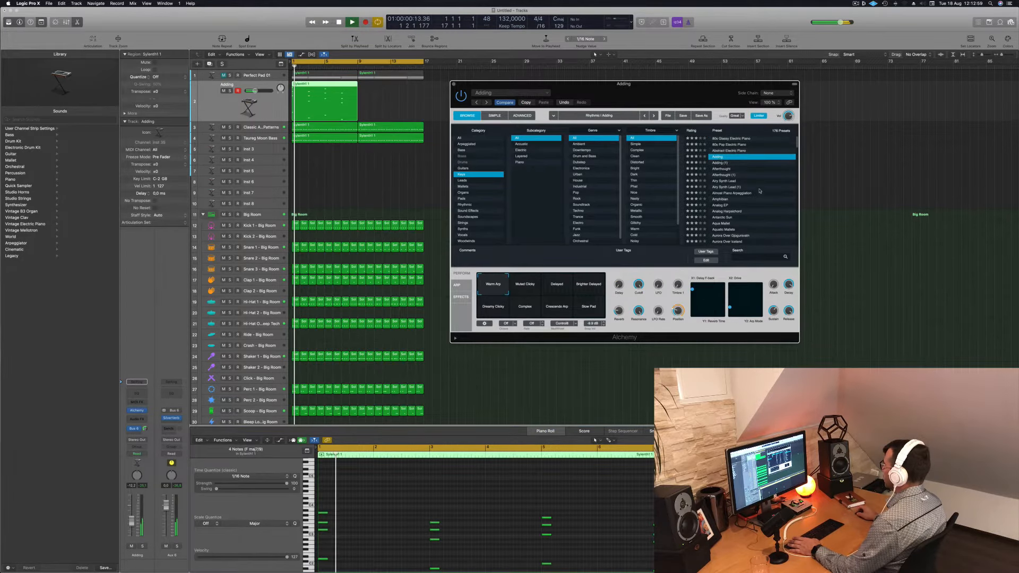
pyautogui.scroll(-2, 759, 192)
pyautogui.moveTo(688, 101)
pyautogui.mouseDown()
pyautogui.moveTo(762, 85)
pyautogui.moveTo(699, 88)
pyautogui.mouseUp()
pyautogui.press('Return')
pyautogui.click(764, 167)
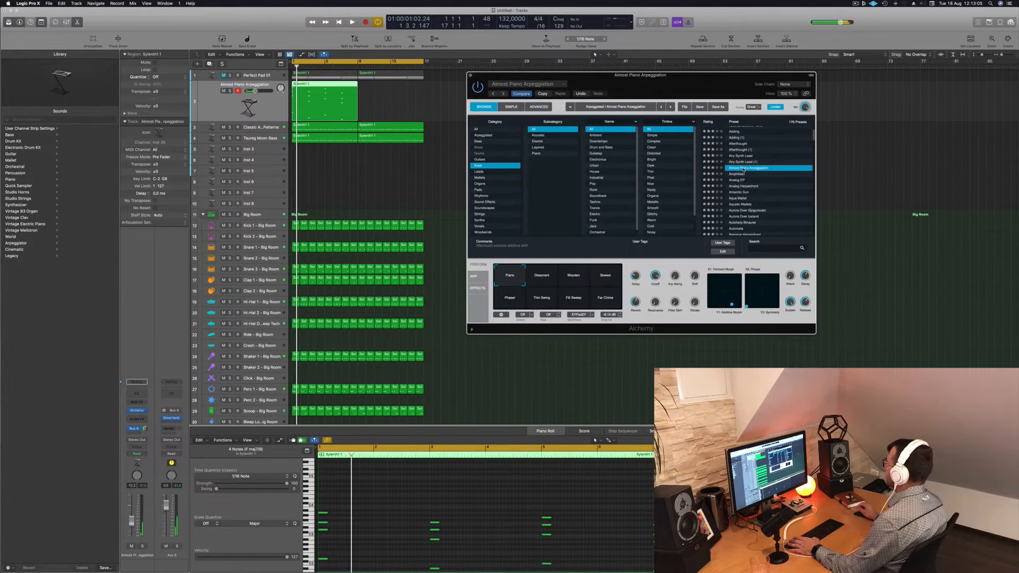
pyautogui.scroll(-2, 780, 178)
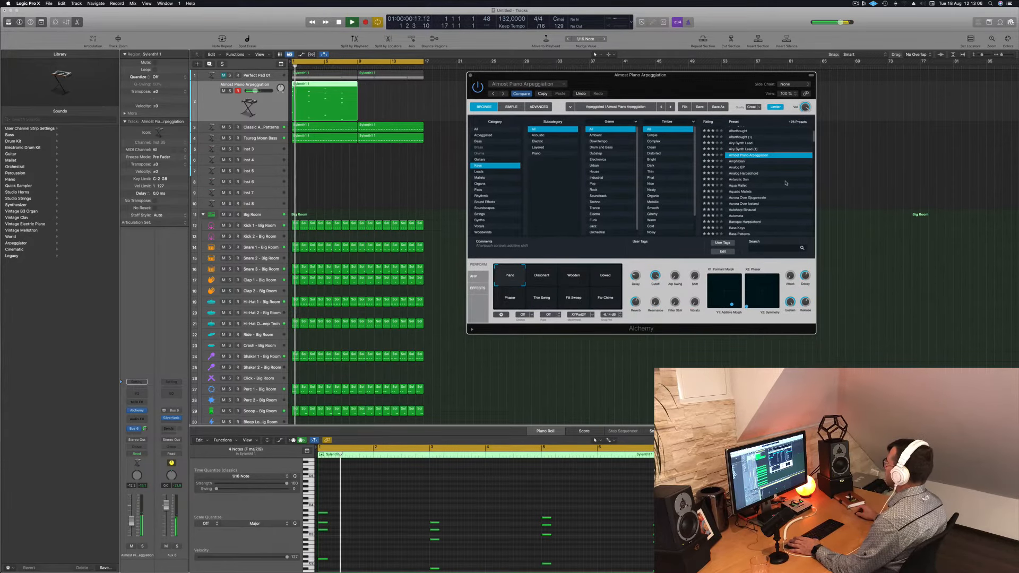
pyautogui.click(739, 180)
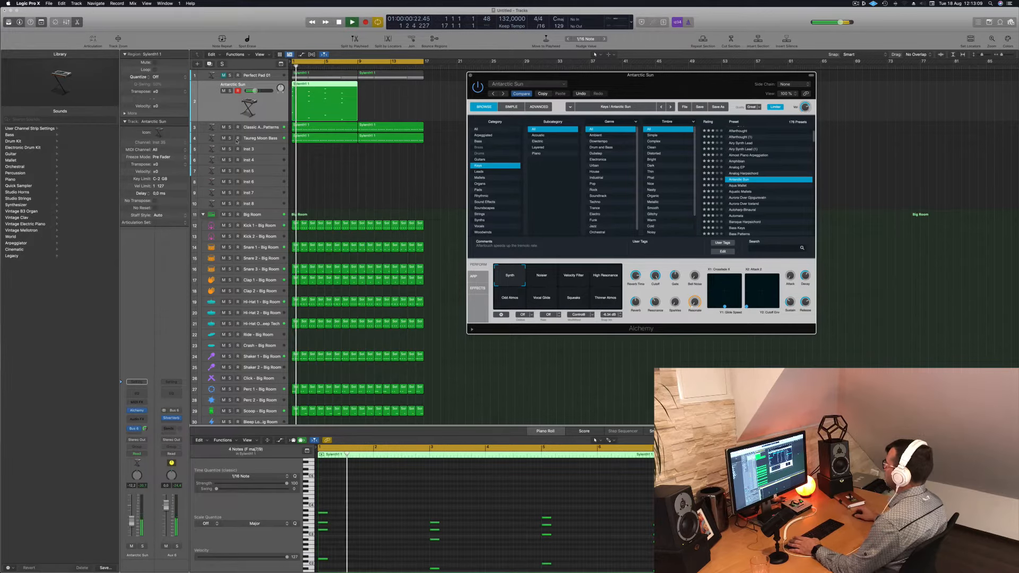
pyautogui.press('Return')
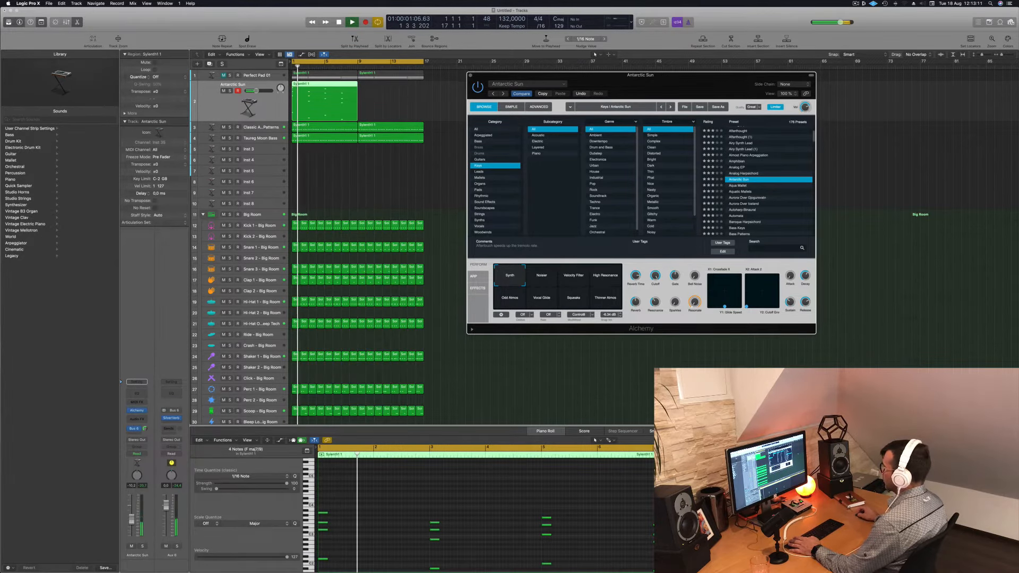
# Examine the chord notes in the piano roll and play the loop with the Antarctic Sun sound.
pyautogui.click(366, 529)
pyautogui.scroll(-4, 376, 526)
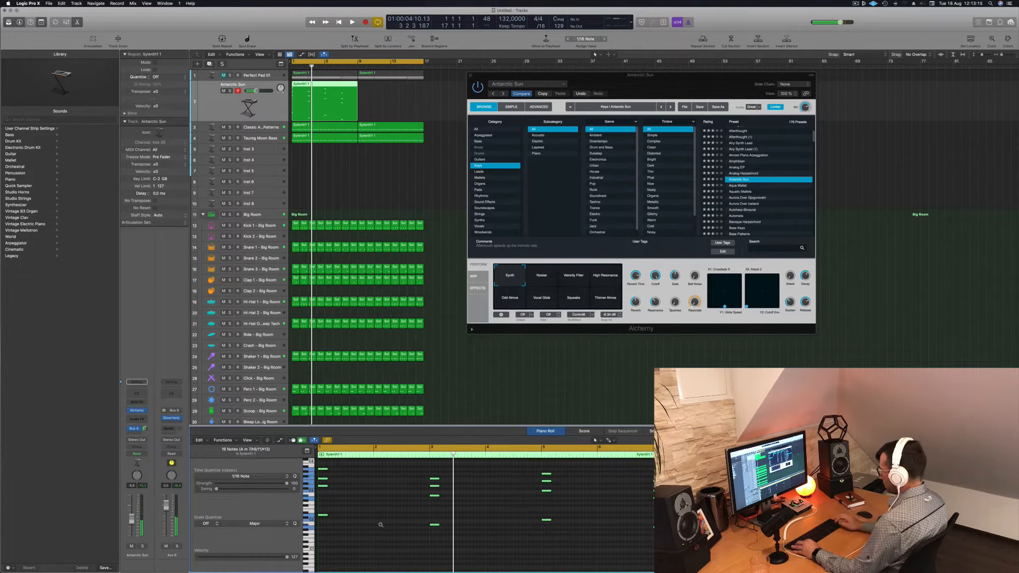
pyautogui.scroll(3, 380, 526)
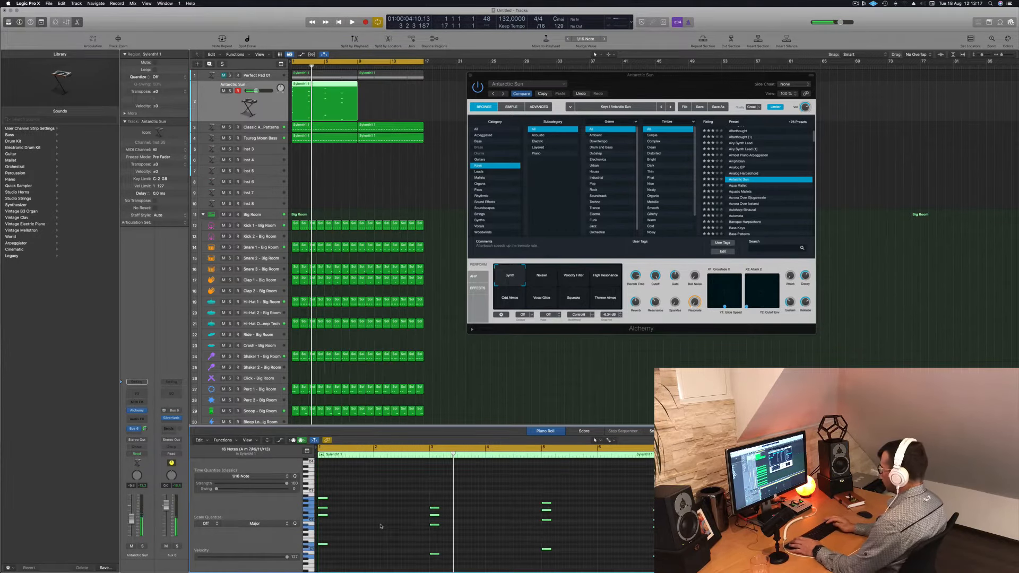
pyautogui.press('space')
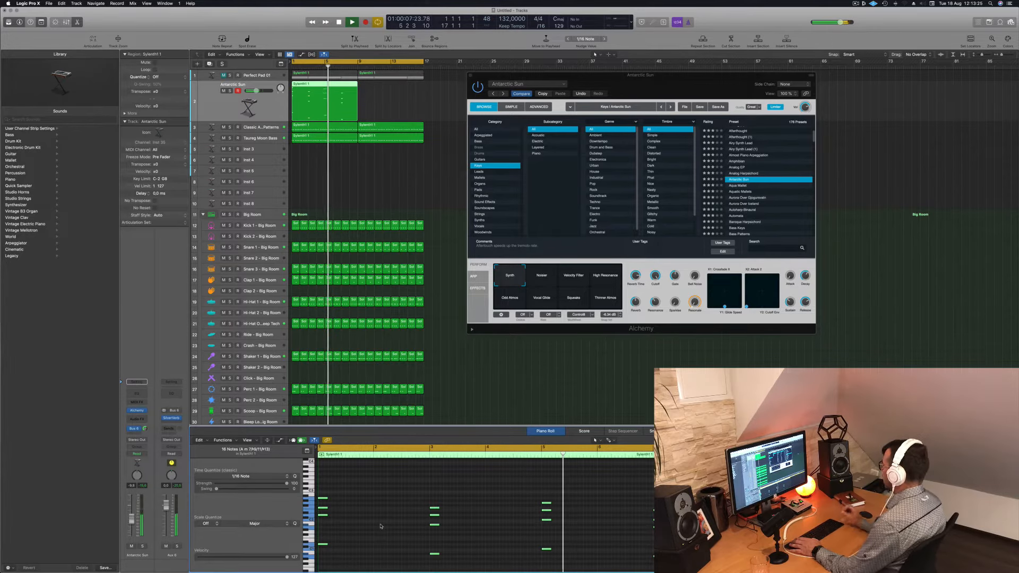
# Audition the Antarctic Sun performance snapshots, including High Resonance, Squeaks and Thinner Atmos, and return to Synth.
pyautogui.moveTo(705, 84)
pyautogui.mouseDown()
pyautogui.moveTo(720, 80)
pyautogui.moveTo(690, 77)
pyautogui.mouseUp()
pyautogui.click(531, 270)
pyautogui.click(558, 269)
pyautogui.click(590, 268)
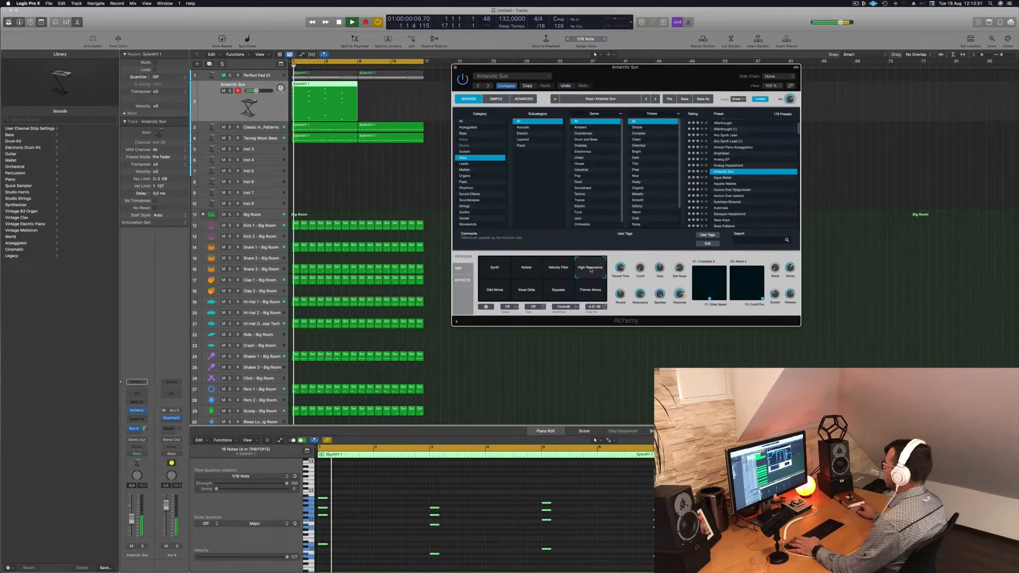
pyautogui.click(491, 291)
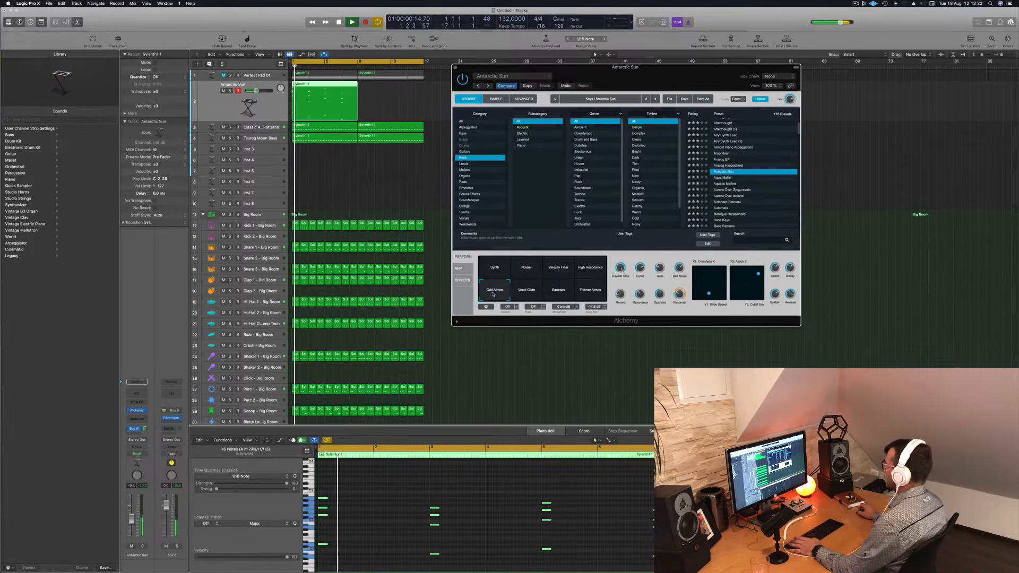
pyautogui.click(527, 292)
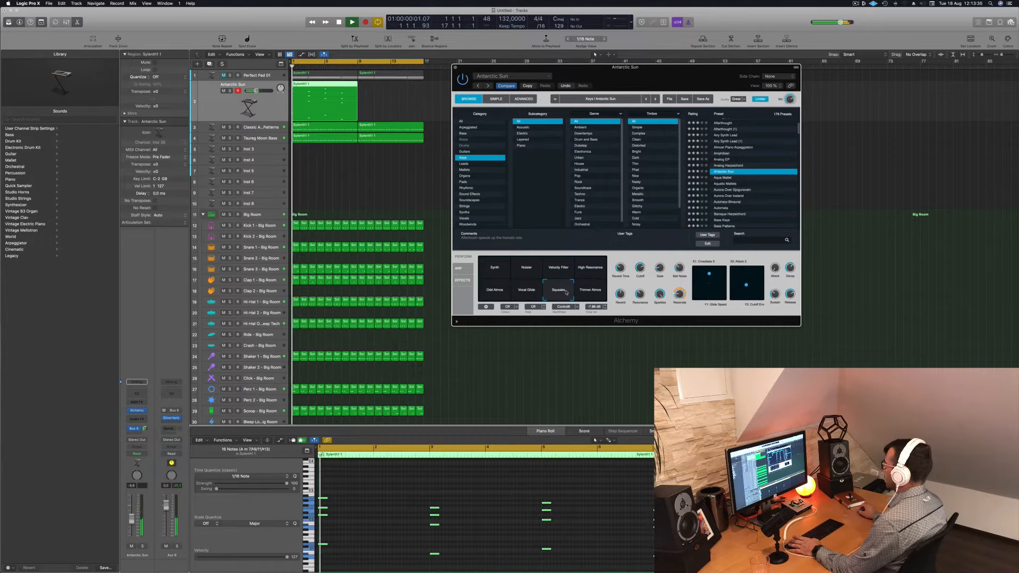
pyautogui.click(593, 292)
pyautogui.press('space')
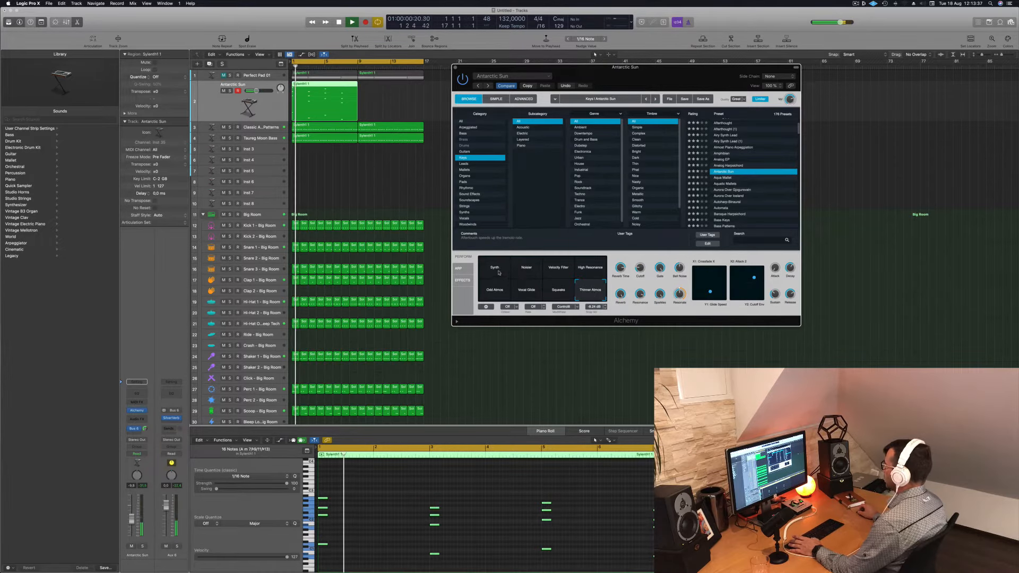
pyautogui.click(499, 273)
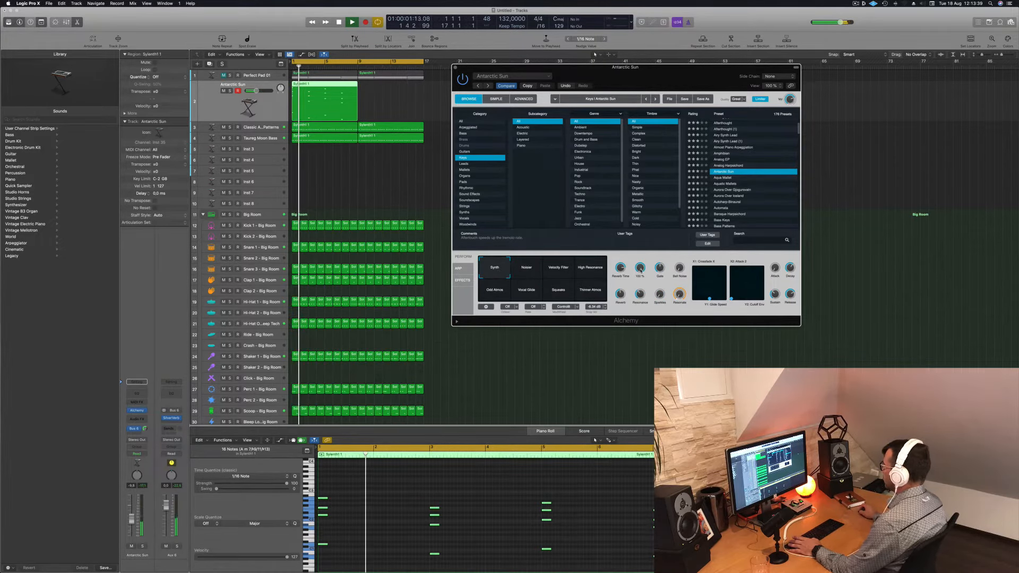
# Try sweeping Alchemy's Cutoff down to nearly zero while the loop plays.
pyautogui.press('space')
pyautogui.moveTo(643, 273); pyautogui.dragTo(641, 282)
pyautogui.press('space')
pyautogui.press('space')
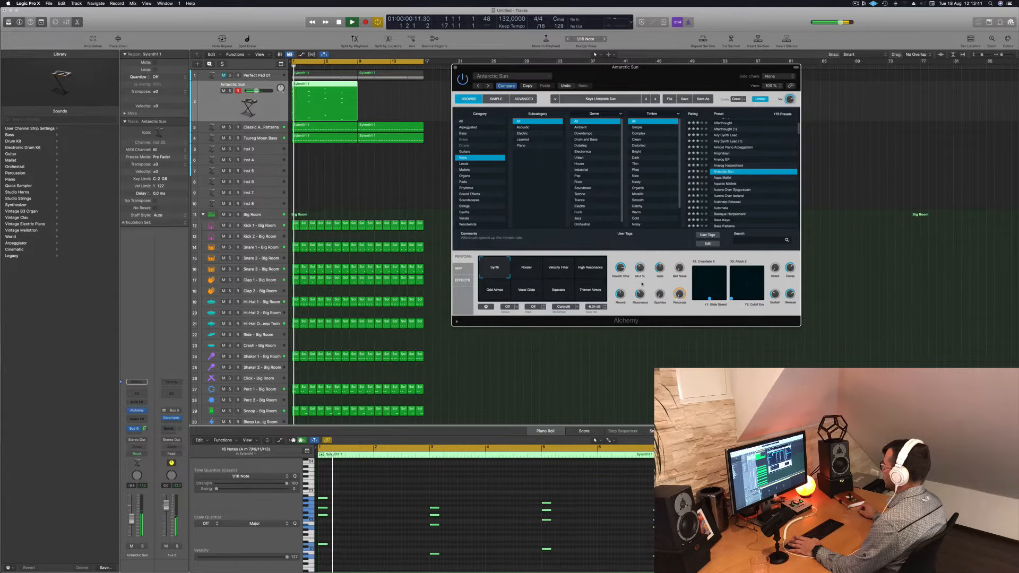
pyautogui.press('space')
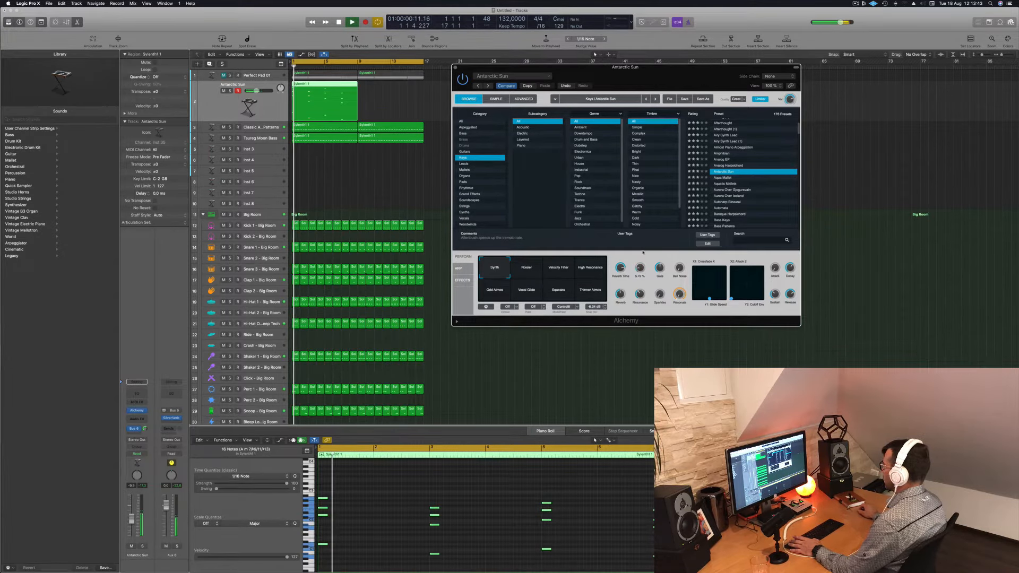
# Copy the Antarctic Sun chord region to bar 9, directly after the original.
pyautogui.click(225, 107)
pyautogui.press('space')
pyautogui.press('space')
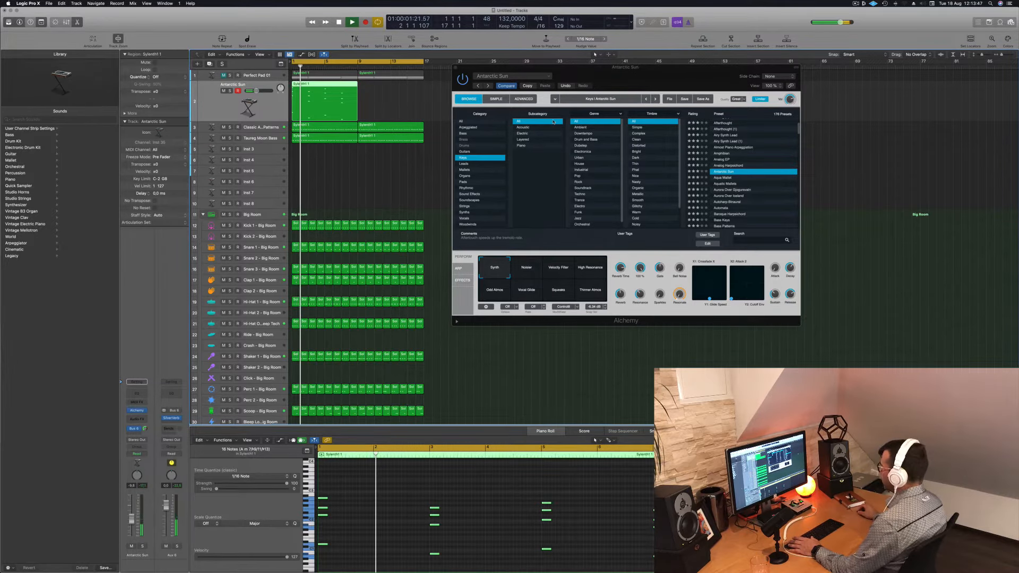
pyautogui.moveTo(659, 75); pyautogui.dragTo(656, 76)
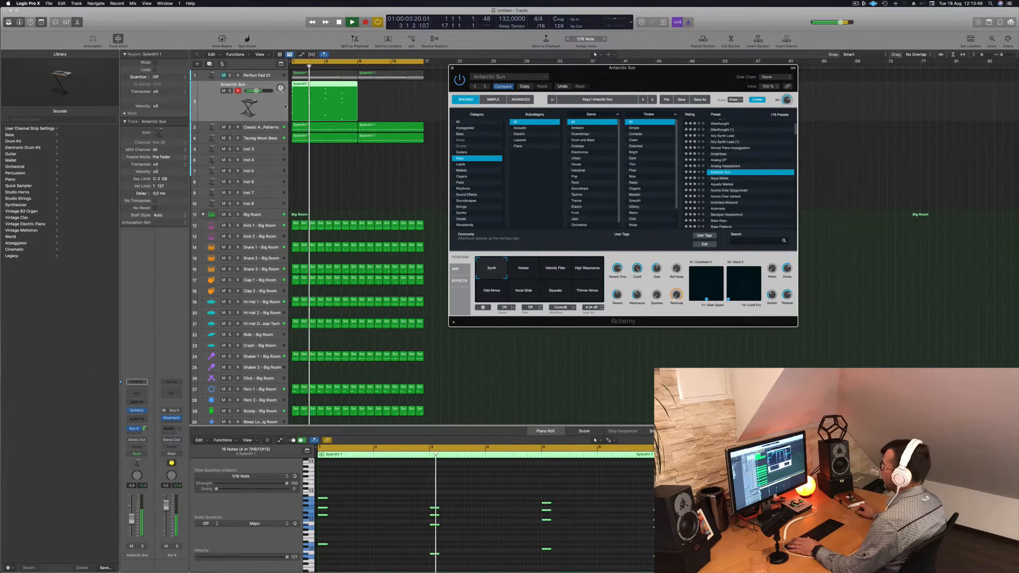
pyautogui.moveTo(322, 85); pyautogui.dragTo(391, 92)
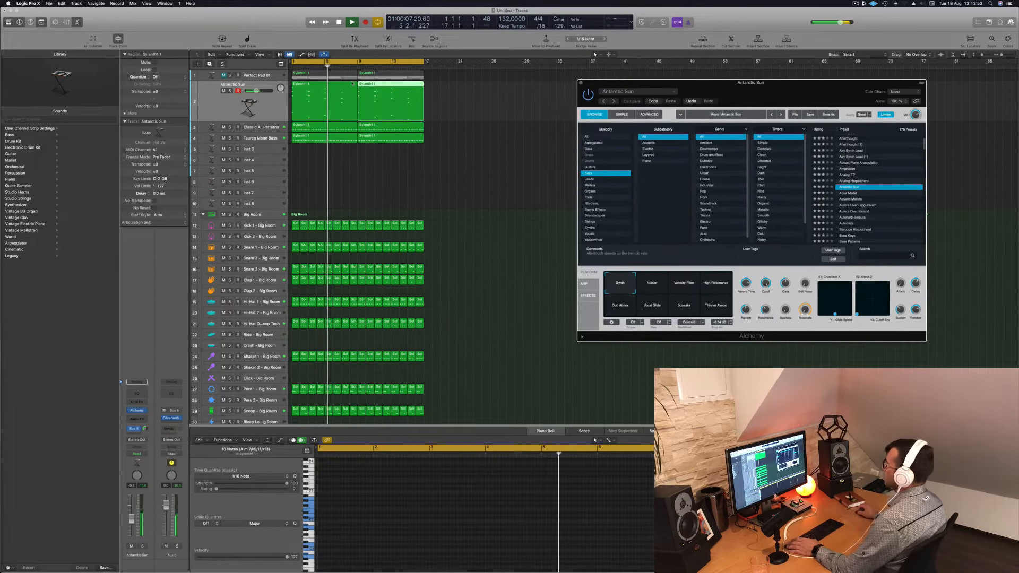
# Duplicate the Antarctic Sun track and copy its first chord region onto the new track.
pyautogui.click(270, 106)
pyautogui.press('Return')
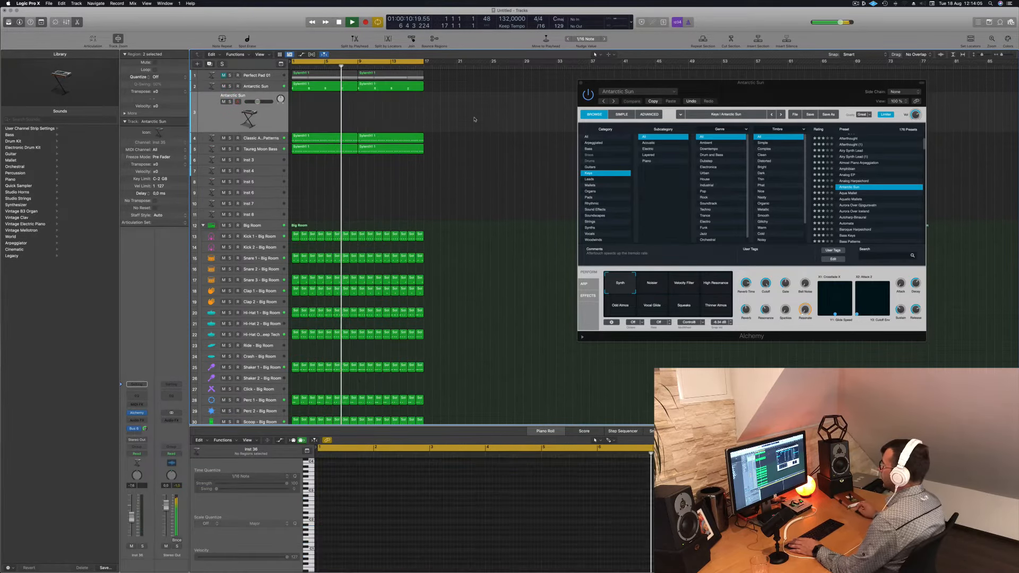
pyautogui.press('super+d')
pyautogui.click(312, 86)
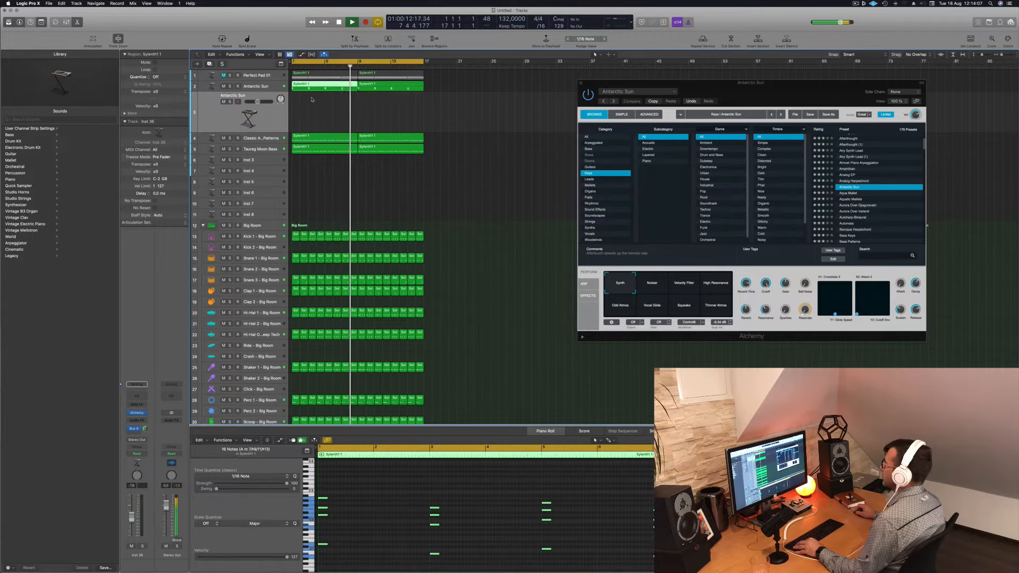
pyautogui.moveTo(312, 87); pyautogui.dragTo(312, 108)
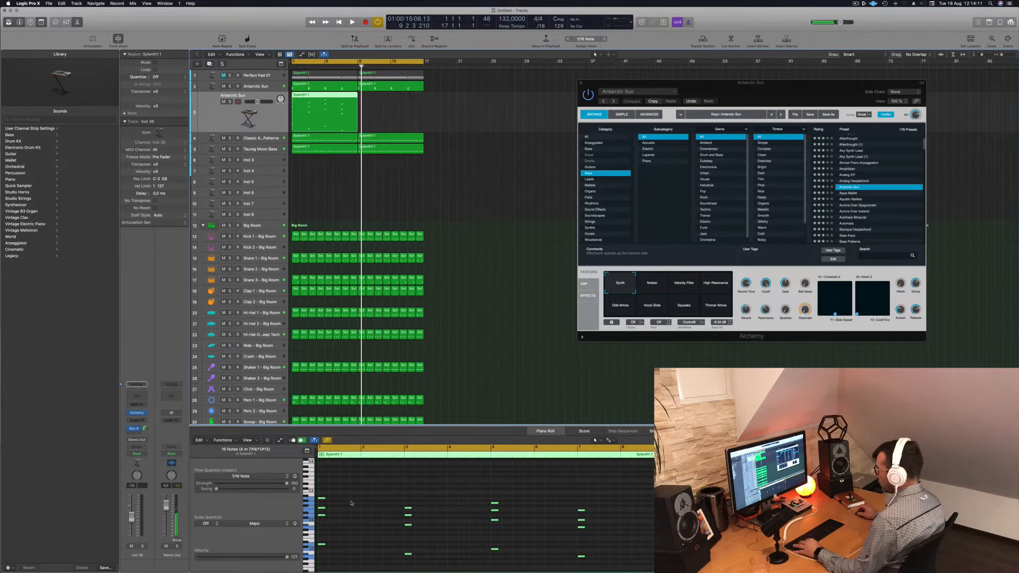
pyautogui.press('super+a')
pyautogui.click(394, 384)
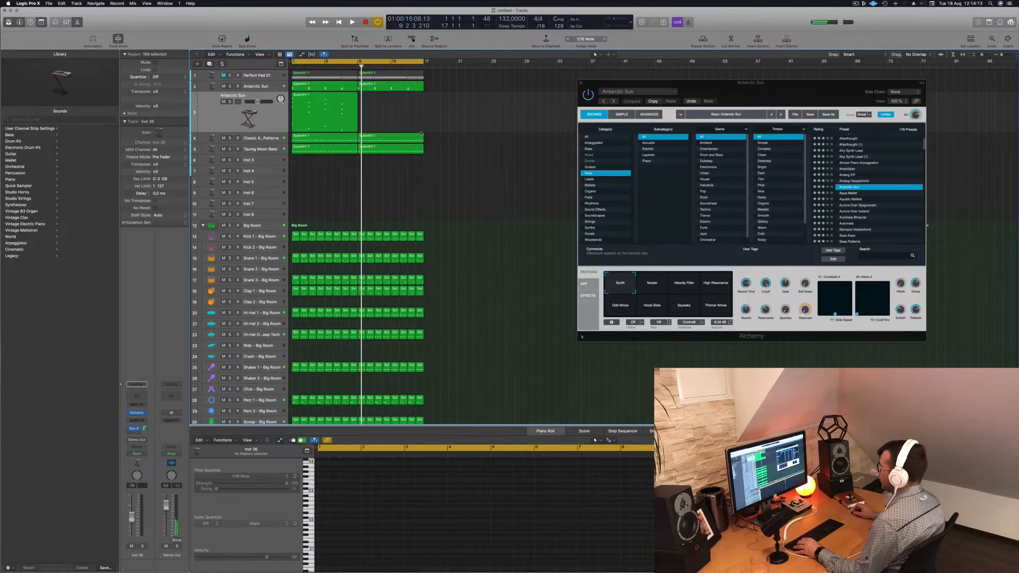
pyautogui.click(314, 97)
pyautogui.press('super+a')
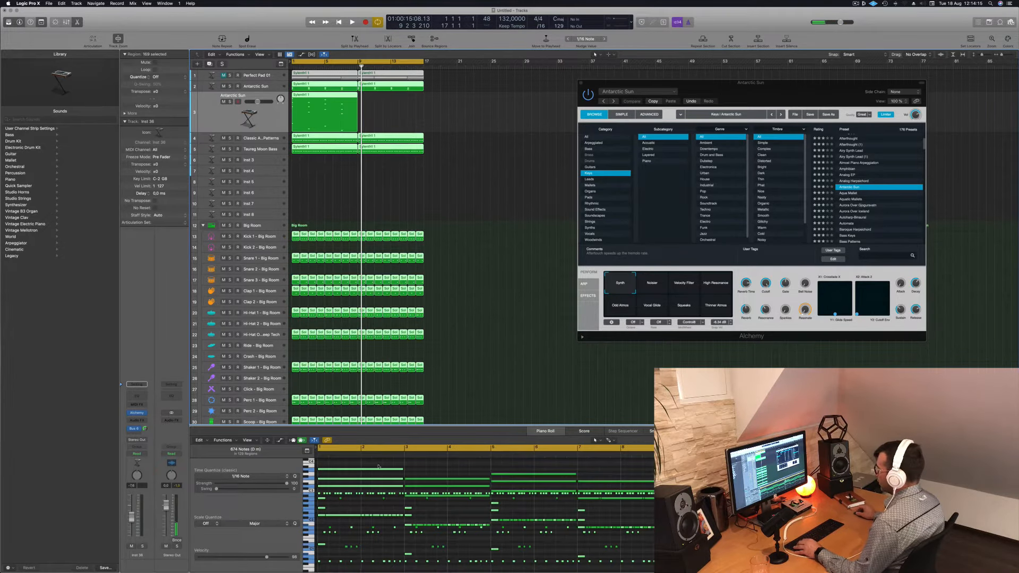
pyautogui.click(491, 202)
# Shorten the chords in the duplicated track's region, move them to beat 3 of their bars, and repeat each half a beat later.
pyautogui.click(305, 98)
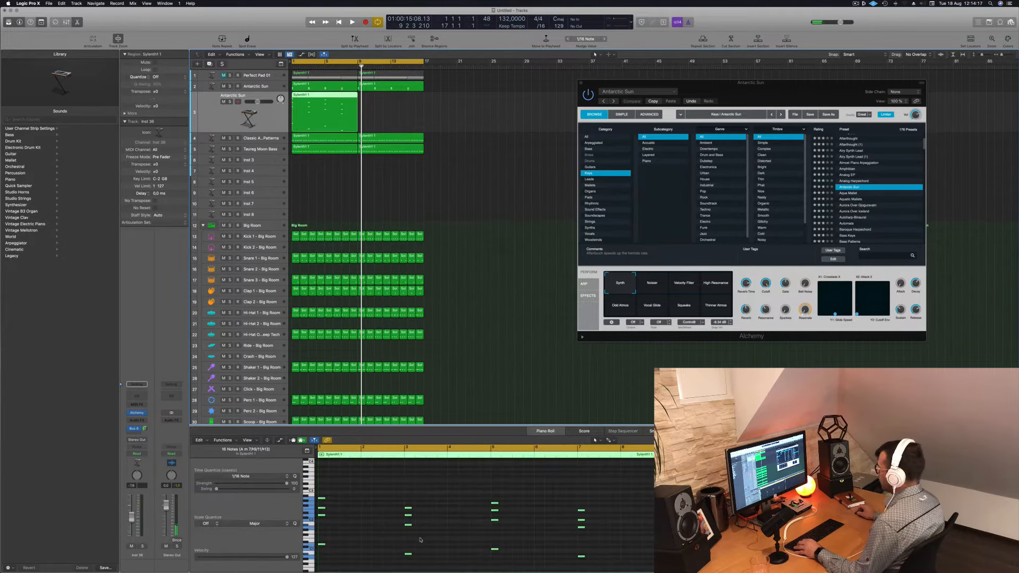
pyautogui.hscroll(3, 396, 511)
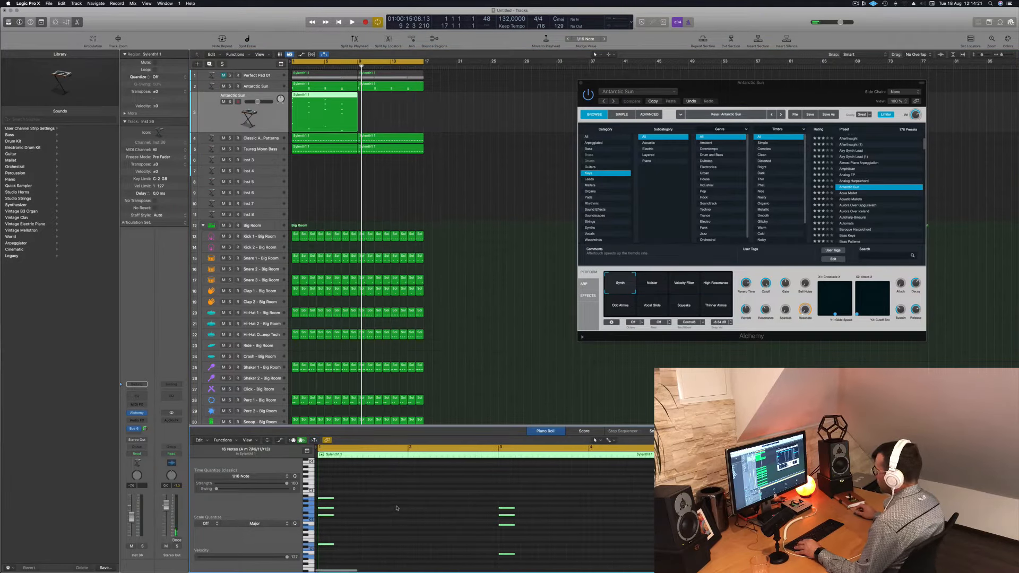
pyautogui.moveTo(335, 499); pyautogui.dragTo(415, 500)
pyautogui.scroll(4, 367, 501)
pyautogui.press('space')
pyautogui.scroll(-3, 488, 305)
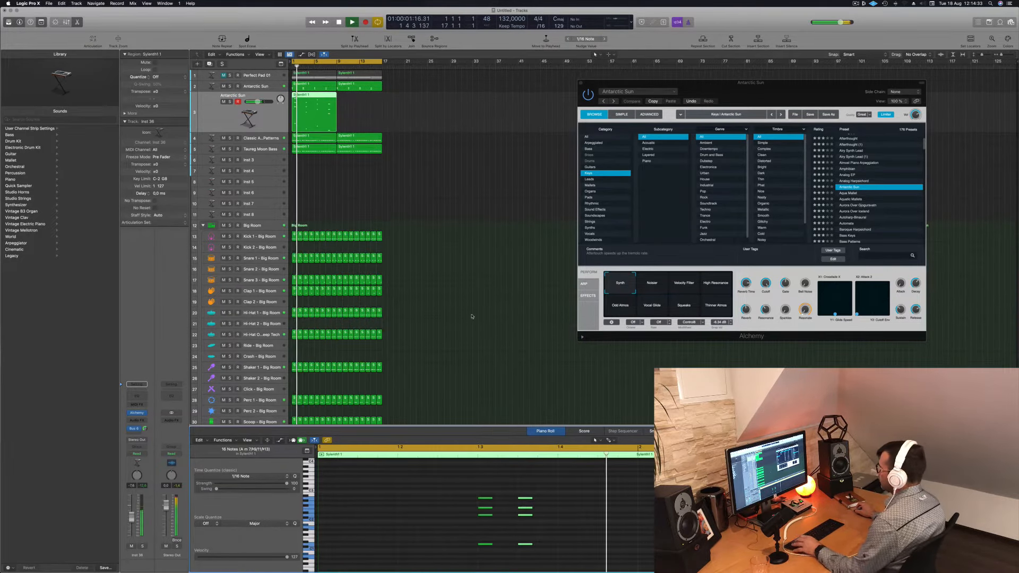
# Review the edited chord pattern across the whole region and slightly reduce the duplicated track's height.
pyautogui.click(299, 99)
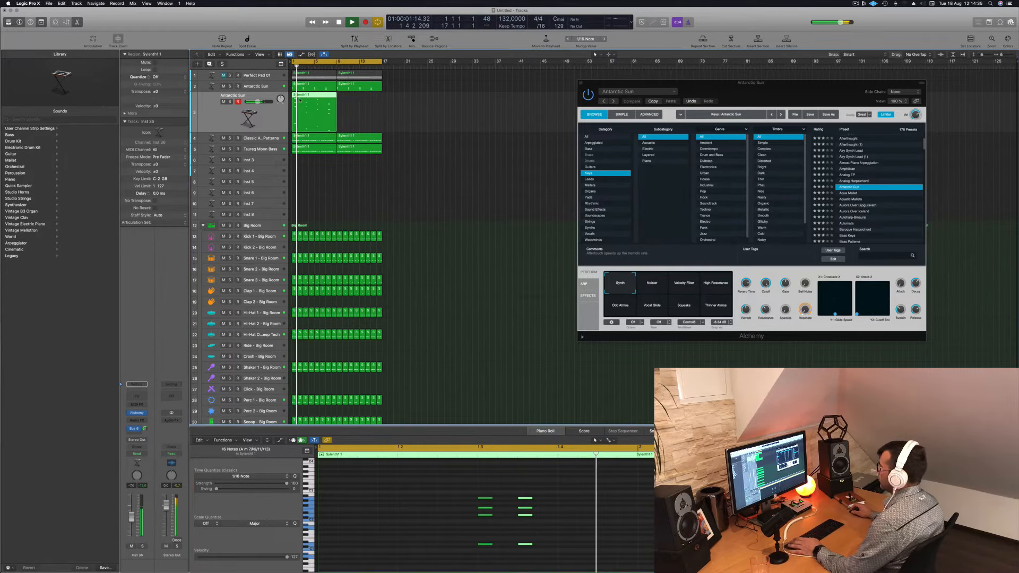
pyautogui.scroll(-5, 577, 514)
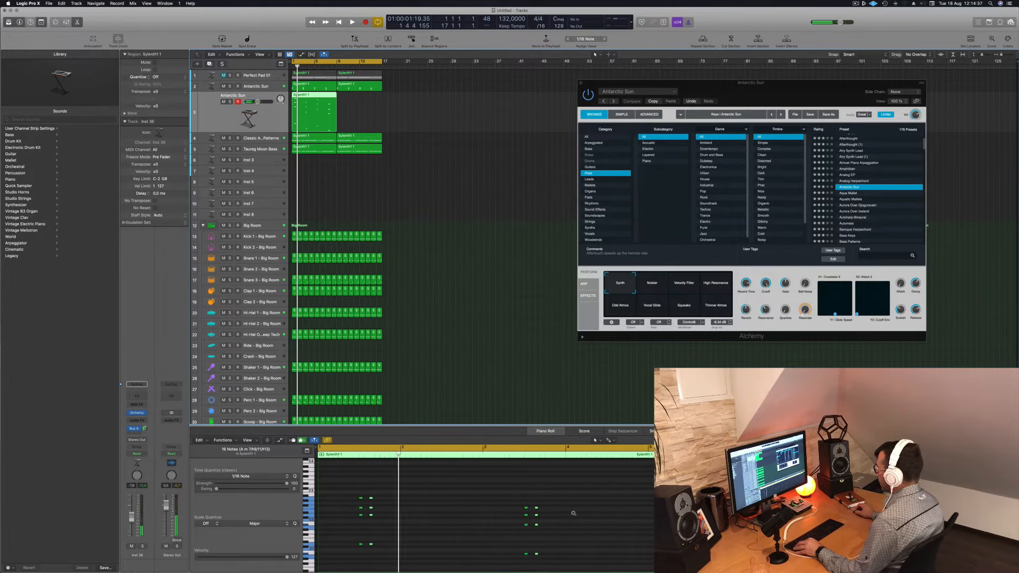
pyautogui.scroll(-2, 573, 513)
pyautogui.click(390, 142)
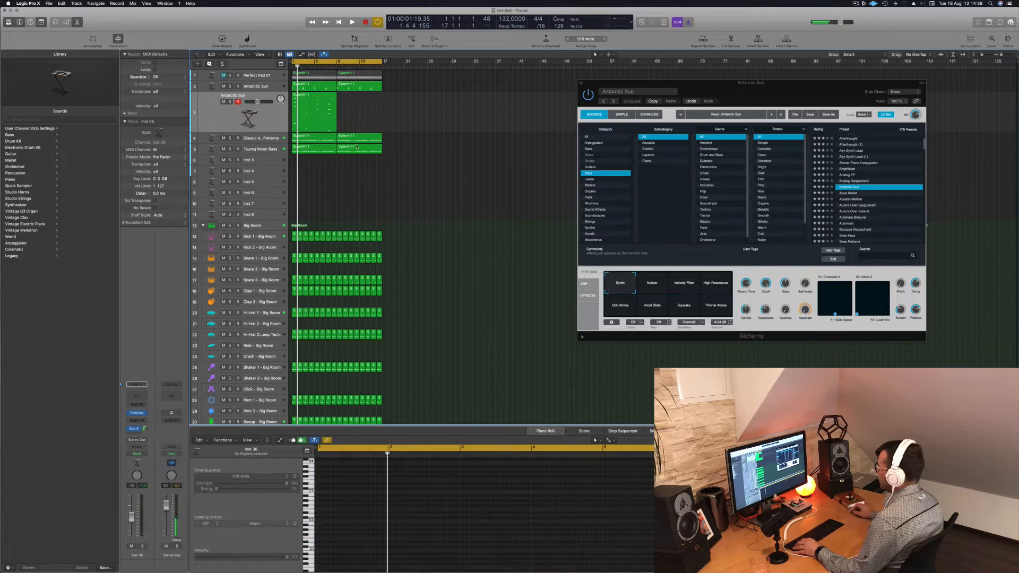
pyautogui.click(305, 104)
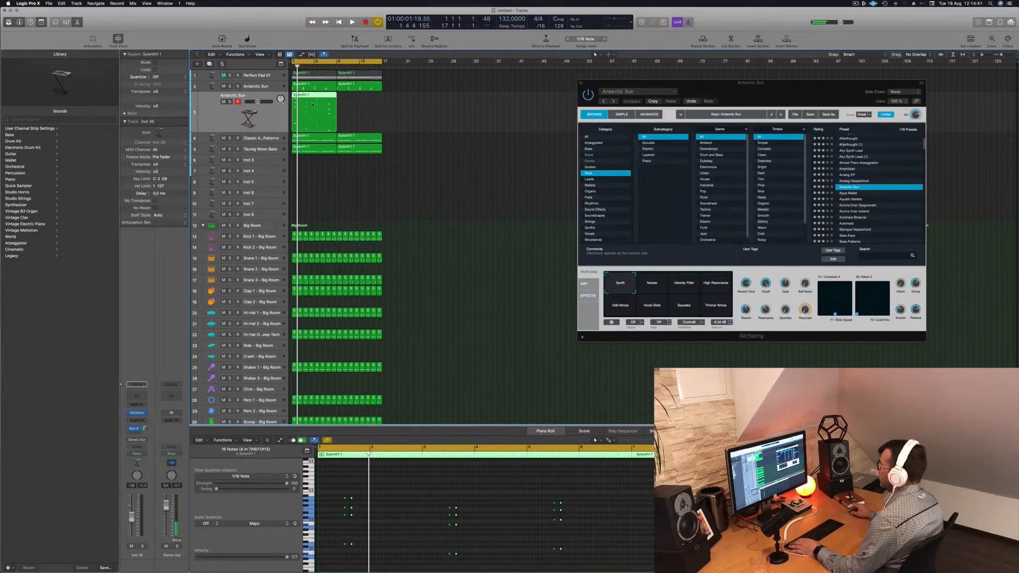
pyautogui.moveTo(262, 132); pyautogui.dragTo(261, 130)
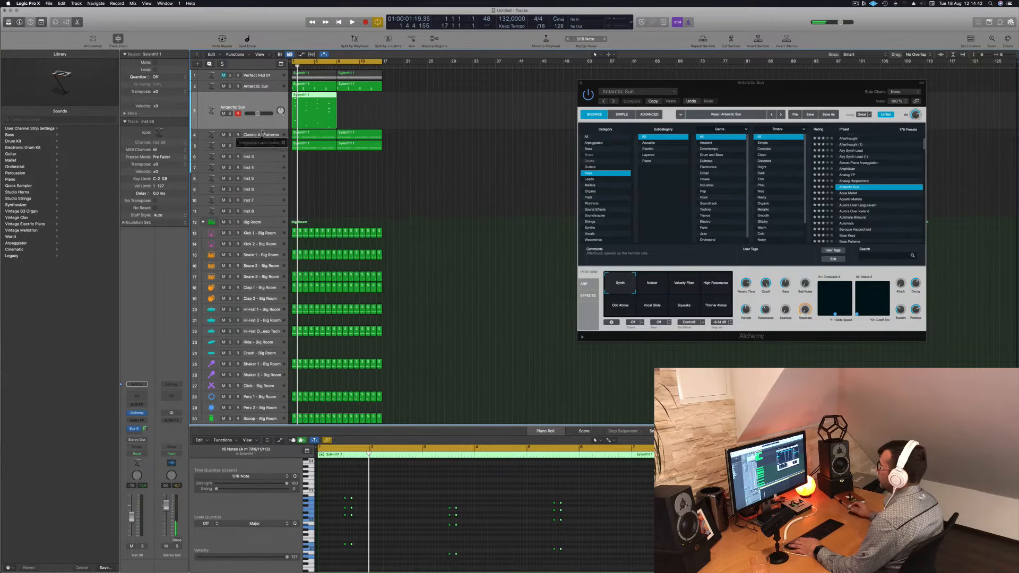
# Open Alchemy on the duplicated Antarctic Sun track and load the Aquatic Pulsations preset from the Rhythmic category.
pyautogui.click(272, 86)
pyautogui.press('Down')
pyautogui.press('space')
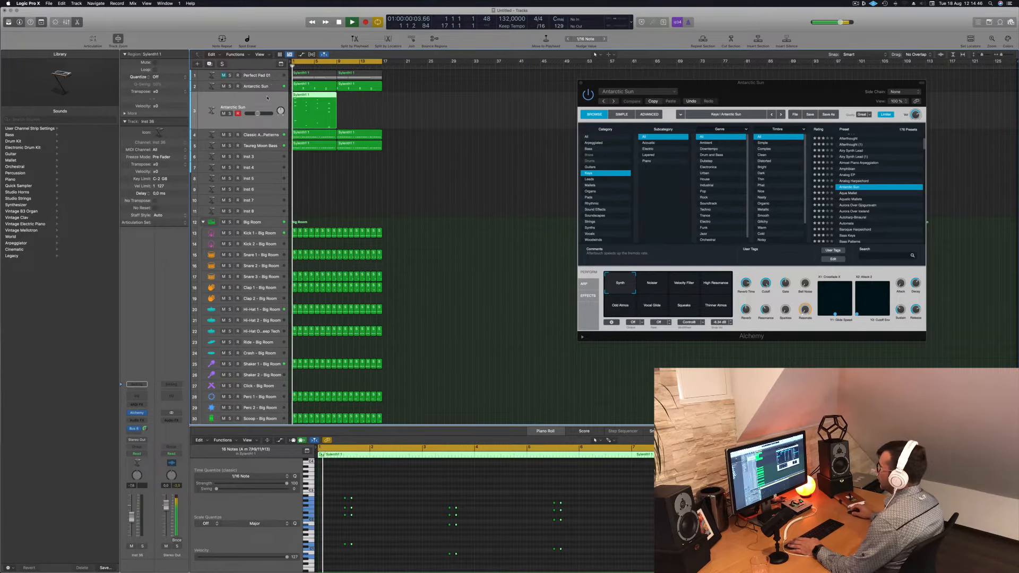
pyautogui.click(138, 413)
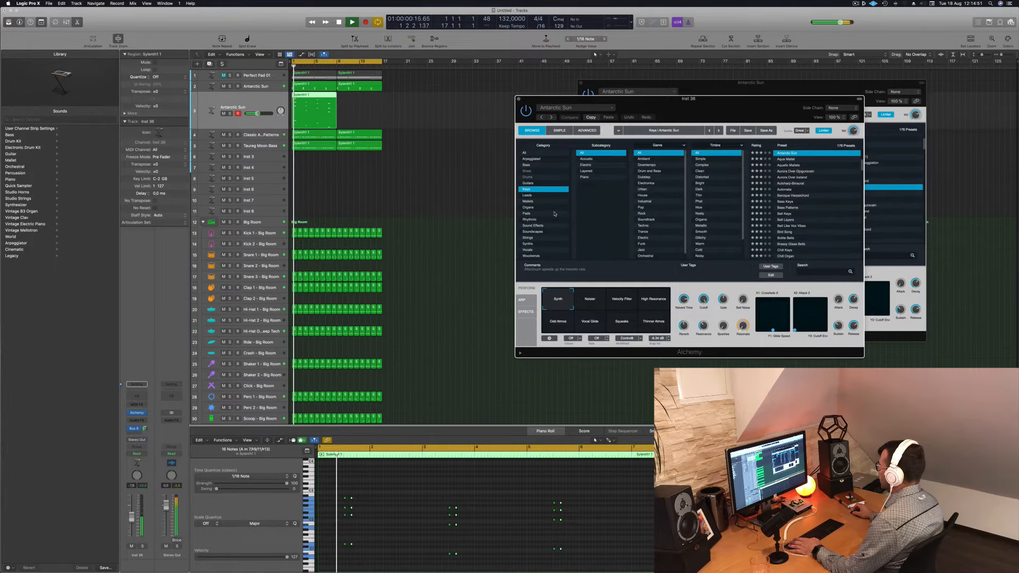
pyautogui.click(534, 220)
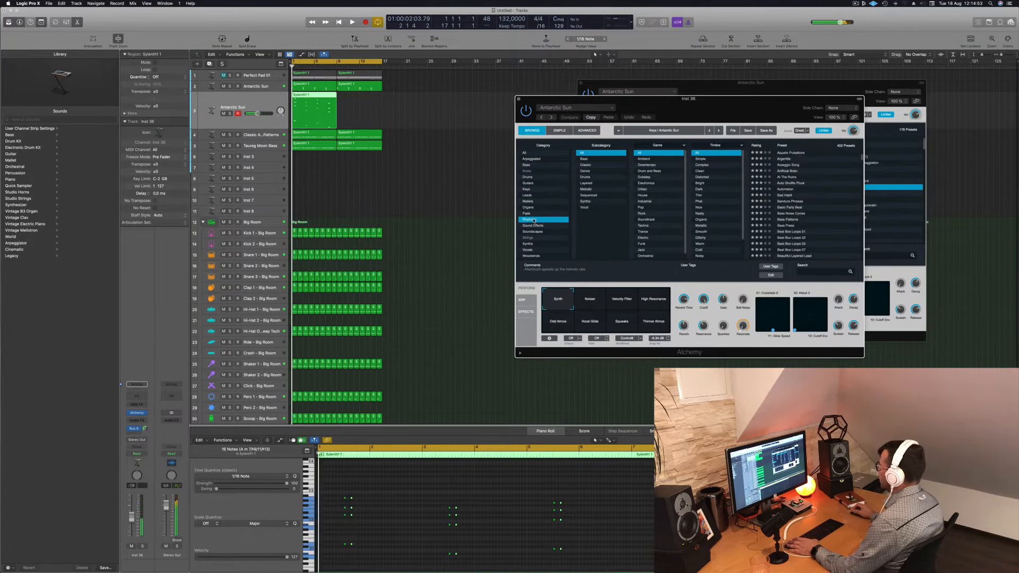
pyautogui.click(795, 153)
pyautogui.moveTo(717, 102); pyautogui.dragTo(714, 79)
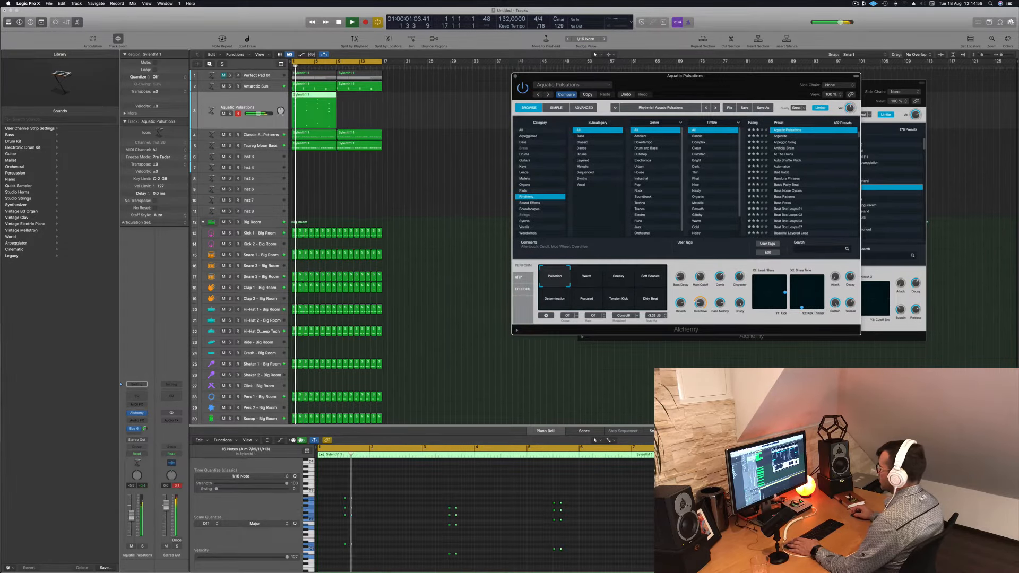
# Adjust the Aquatic Pulsations track's volume slightly and restart playback from the beginning.
pyautogui.moveTo(131, 519); pyautogui.dragTo(131, 516)
pyautogui.click(409, 525)
pyautogui.press('Return')
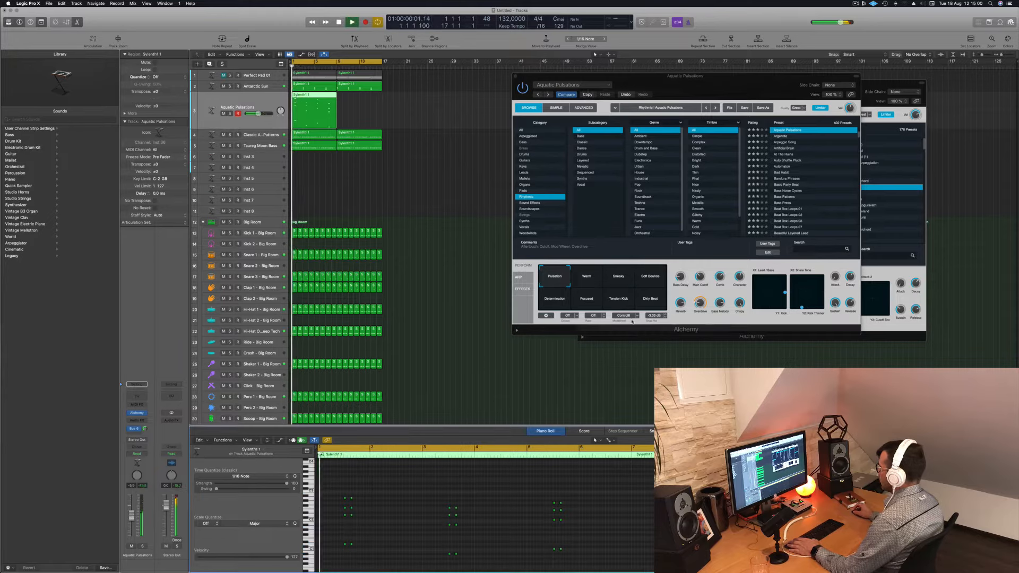
# Audition the Rhythmic presets Arpeggio Song, Artificial Brain and Bellscape on the duplicated track.
pyautogui.click(784, 143)
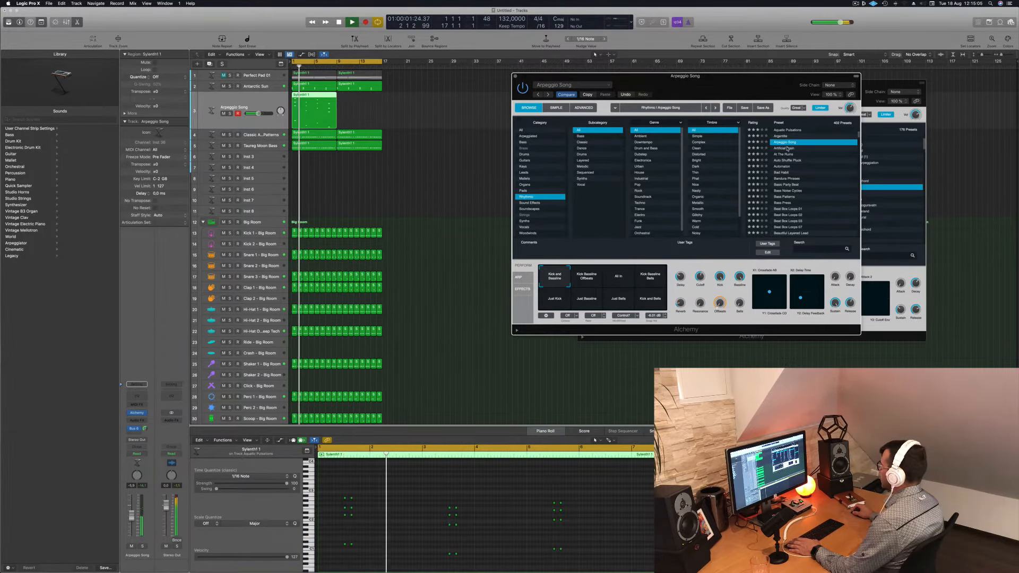
pyautogui.click(787, 149)
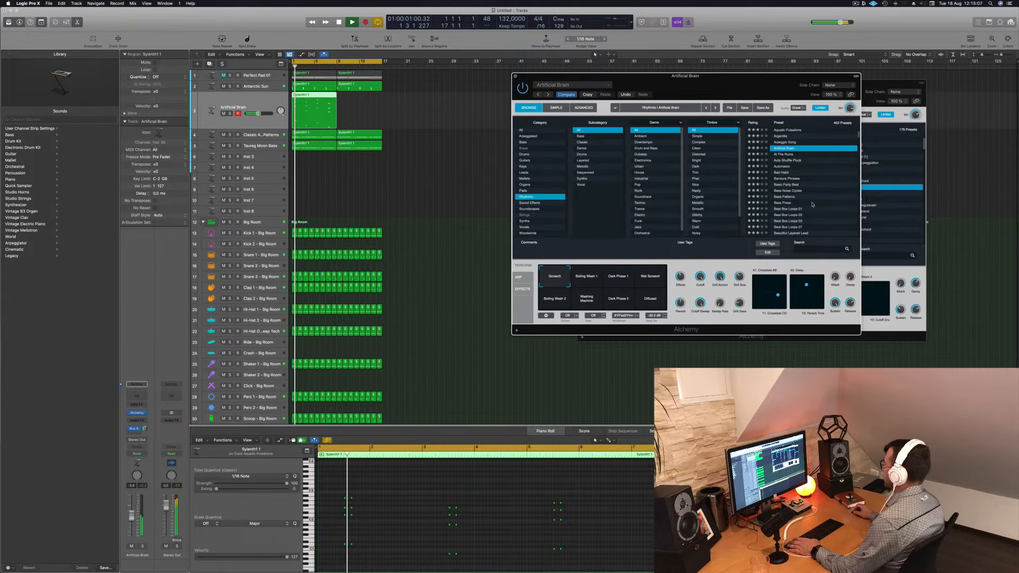
pyautogui.scroll(-3, 819, 206)
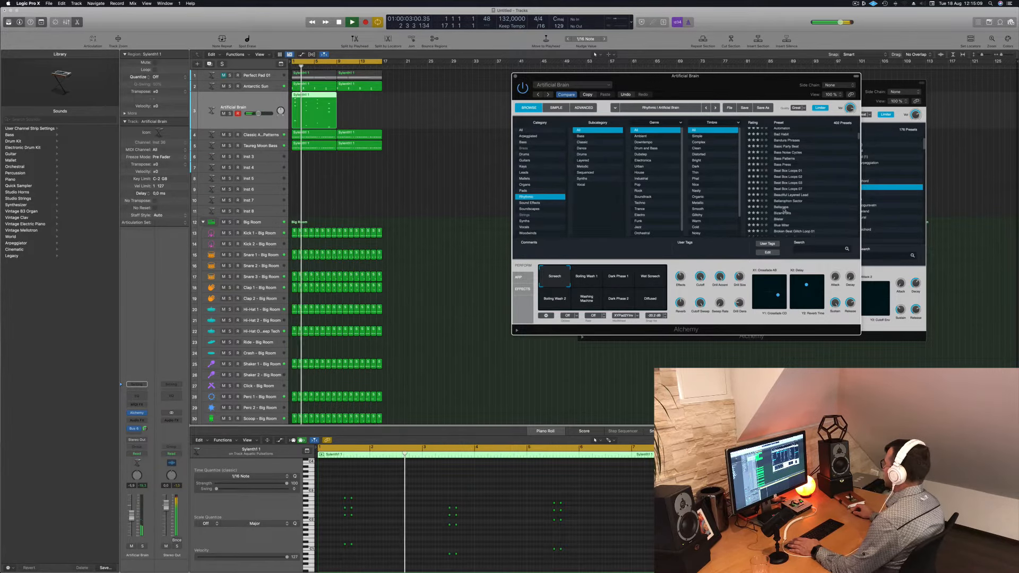
pyautogui.click(782, 208)
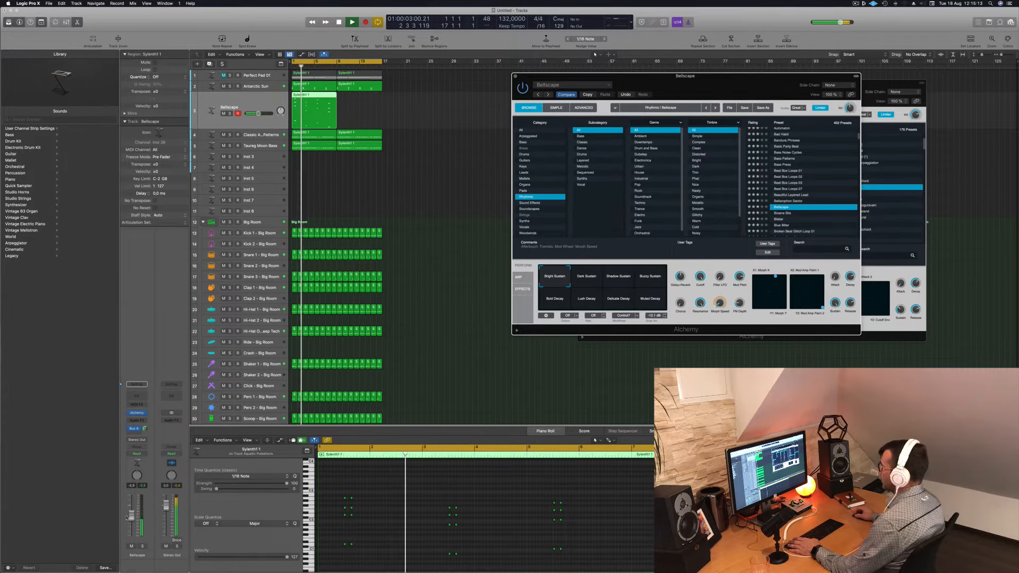
pyautogui.click(351, 440)
# Audition the Rhythmic presets Blue Miter and Brood while the loop plays, and fine-tune the track's volume.
pyautogui.scroll(-2, 810, 183)
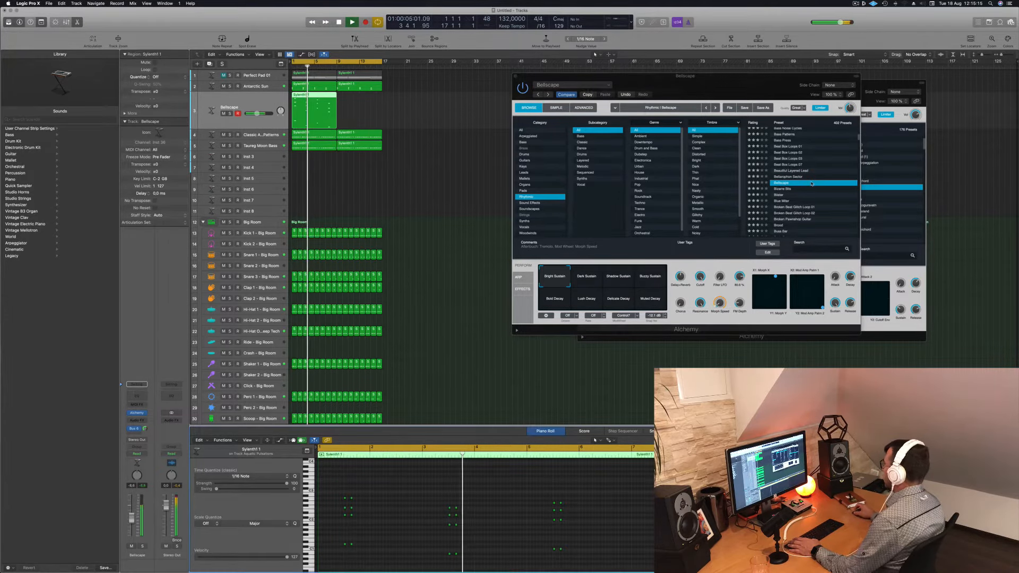
pyautogui.click(787, 202)
pyautogui.click(787, 202)
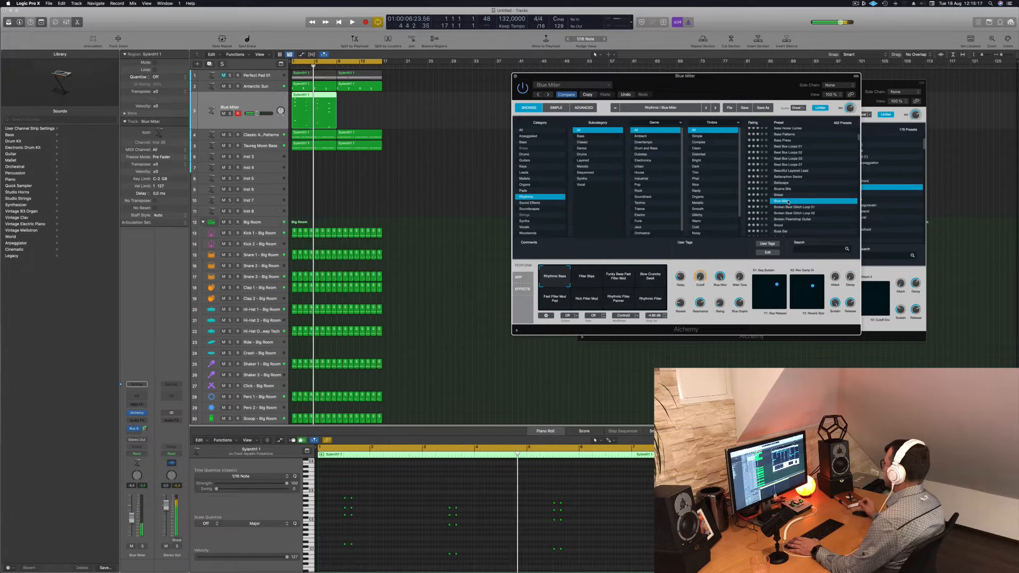
pyautogui.moveTo(763, 89); pyautogui.dragTo(680, 56)
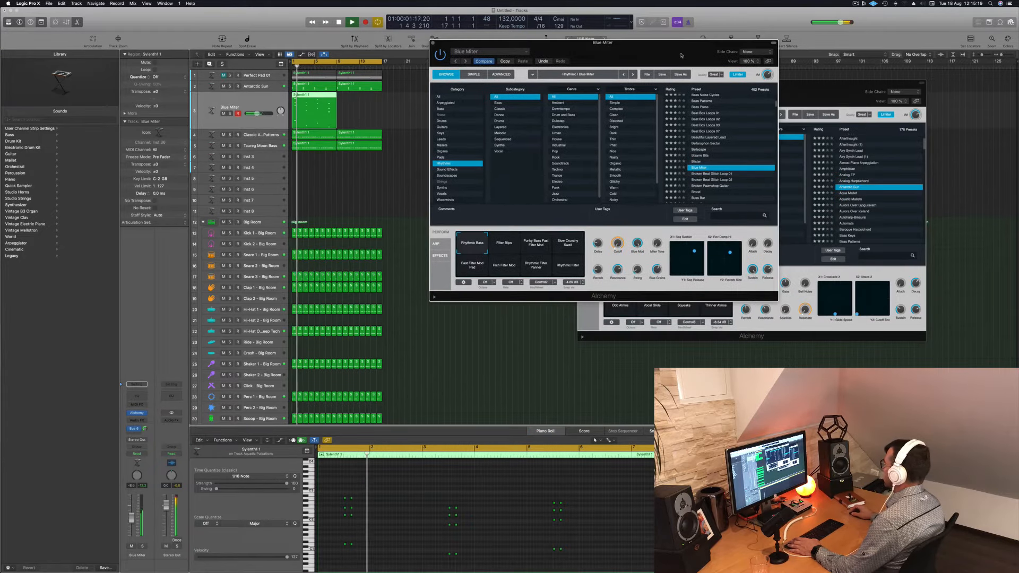
pyautogui.scroll(-2, 719, 162)
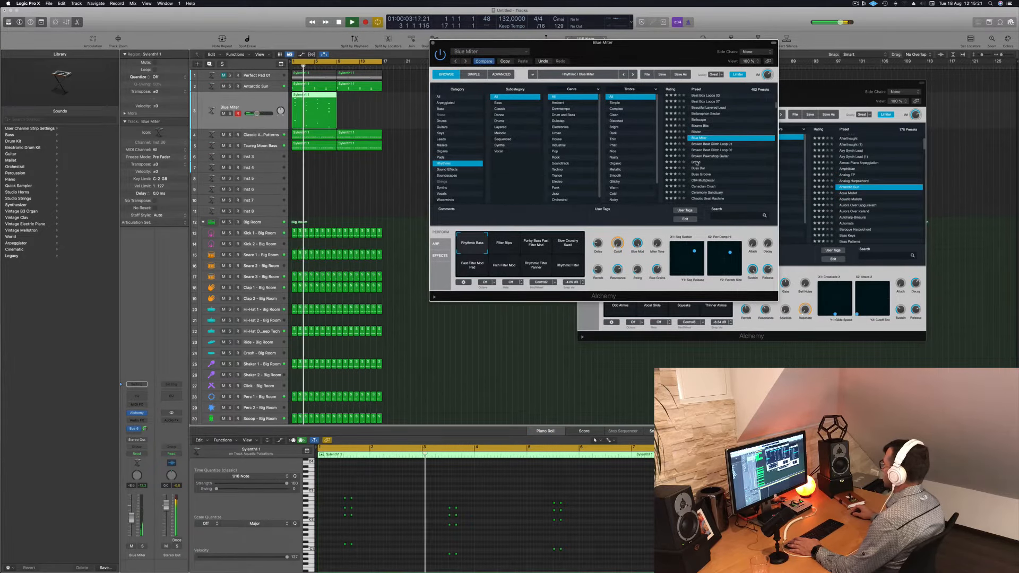
pyautogui.click(697, 162)
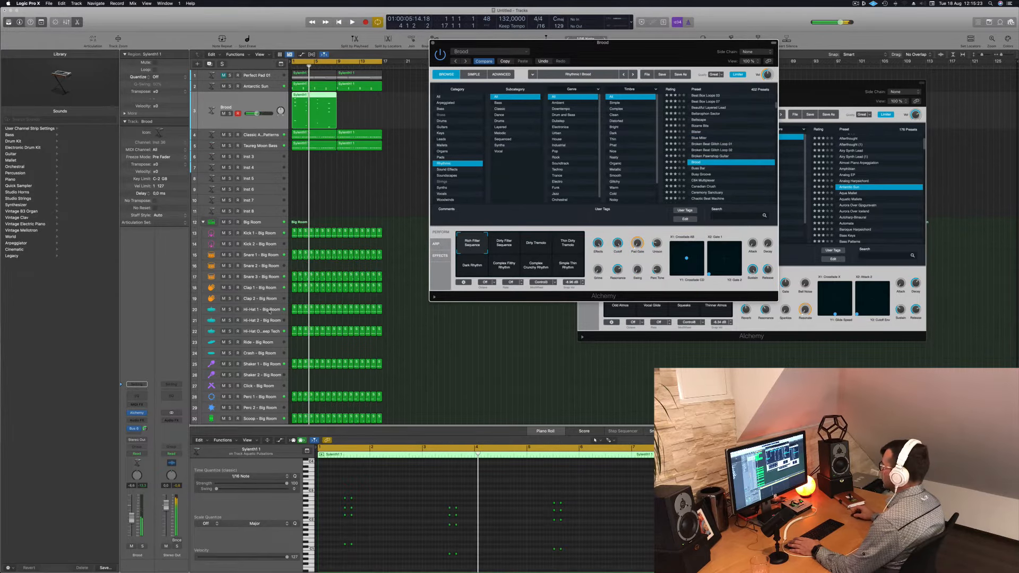
pyautogui.press('space')
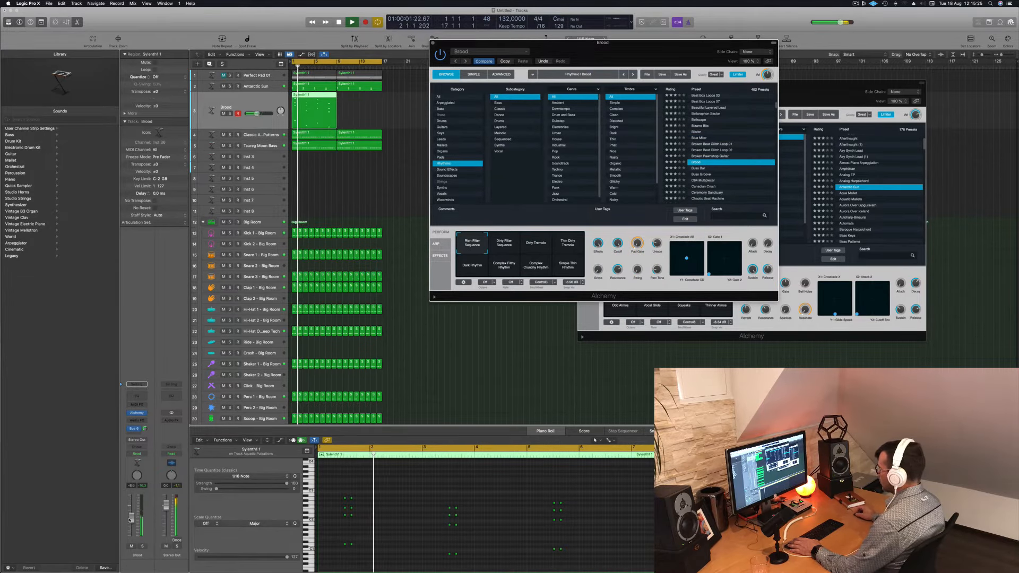
pyautogui.moveTo(131, 516); pyautogui.dragTo(132, 515)
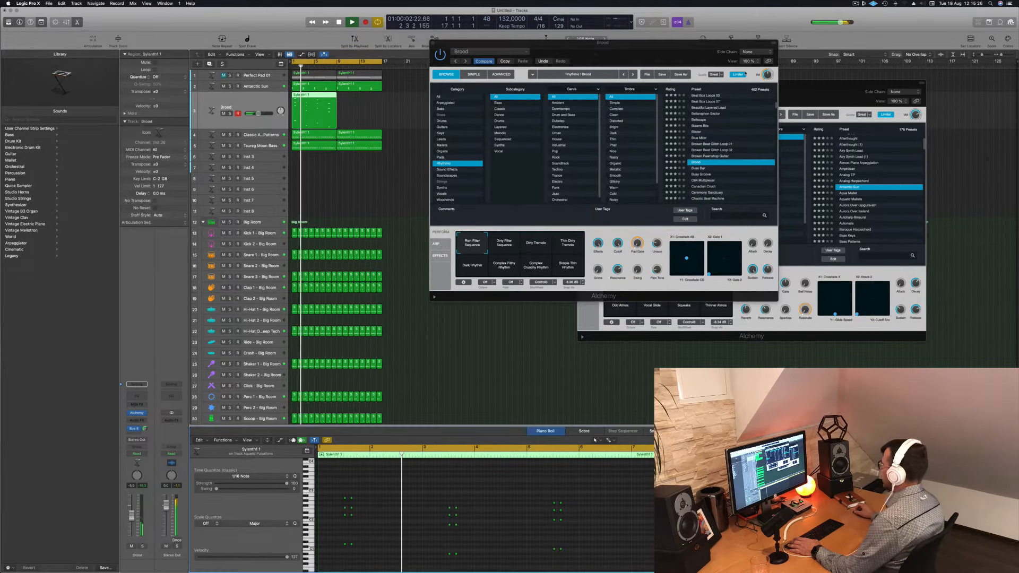
# Audition the Rhythmic presets Buss Bar, Busy Groove and C64 Multiplexer against the loop.
pyautogui.click(697, 169)
pyautogui.scroll(-2, 711, 166)
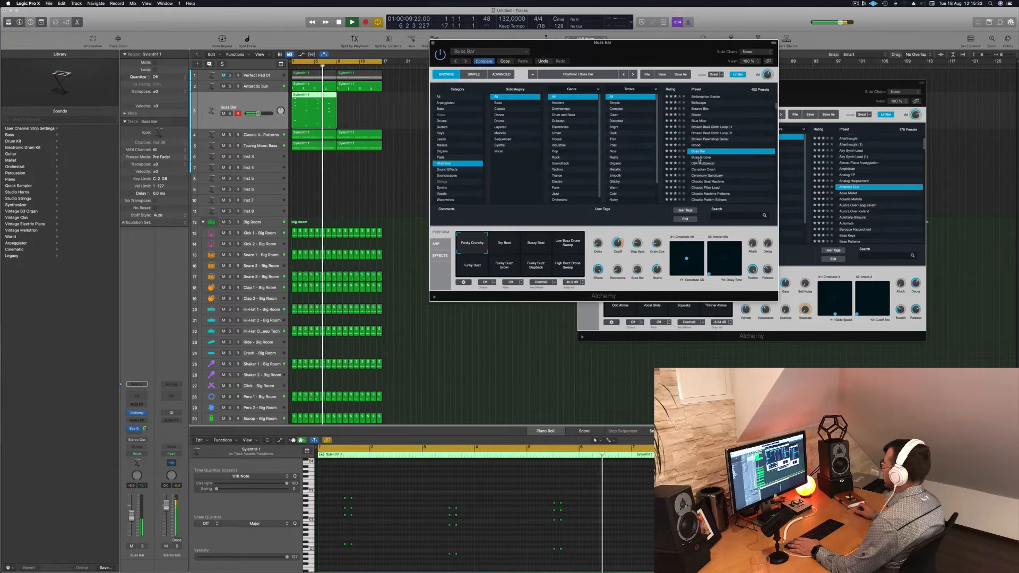
pyautogui.click(699, 158)
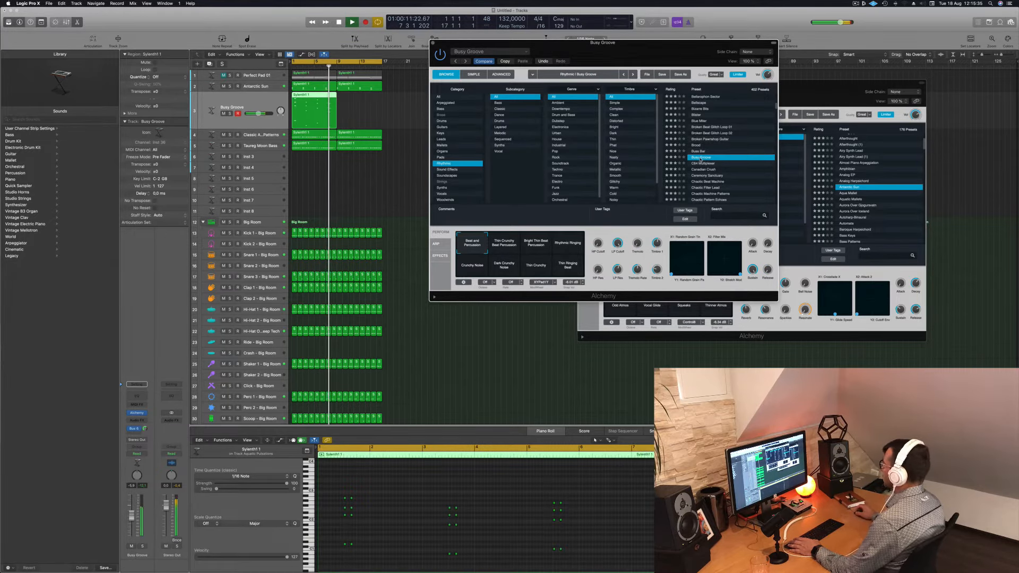
pyautogui.click(707, 163)
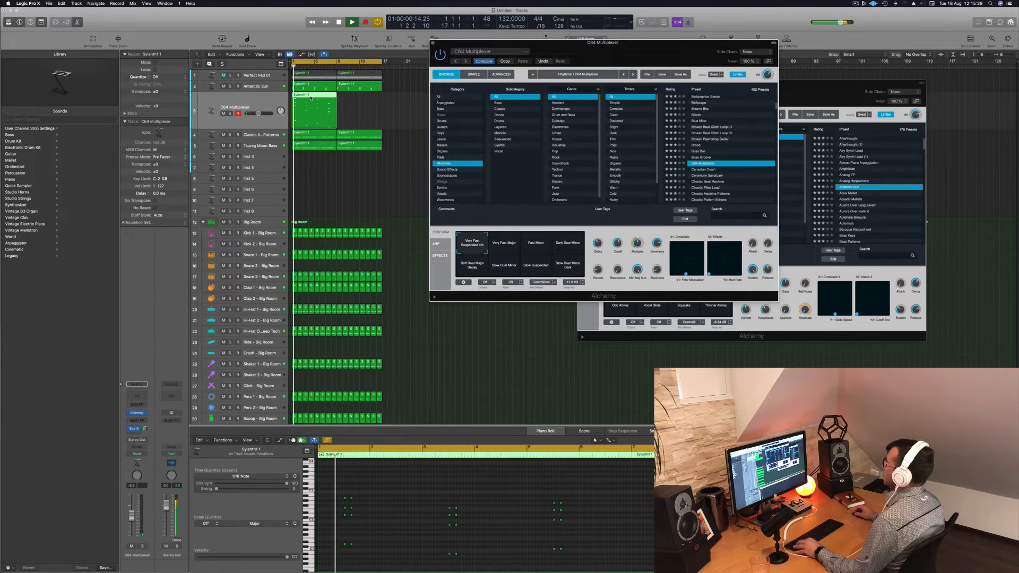
# Copy the C64 Multiplexer track's region to bar 9, directly after the original, and select both regions.
pyautogui.moveTo(301, 104); pyautogui.dragTo(355, 98)
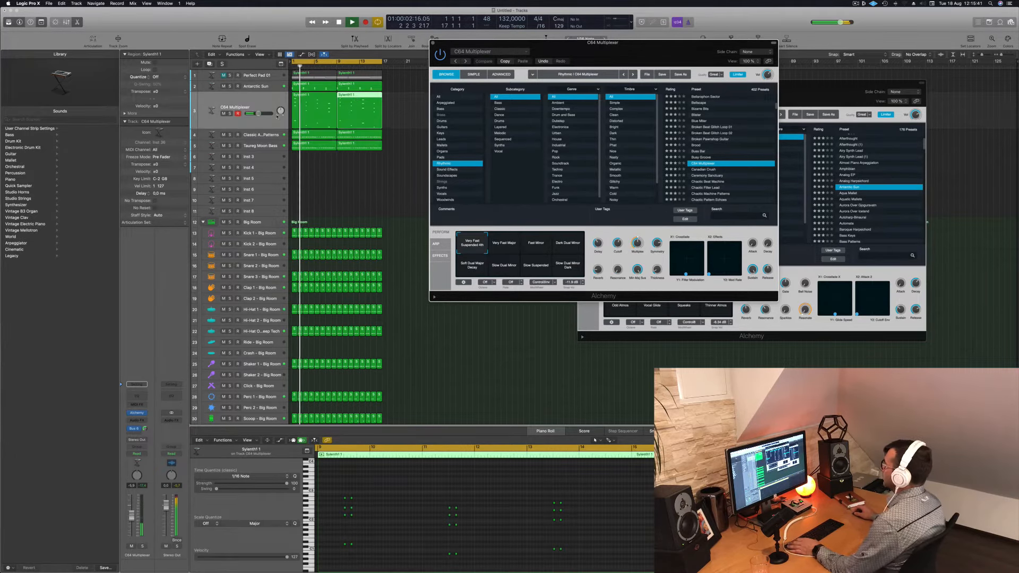
pyautogui.click(234, 107)
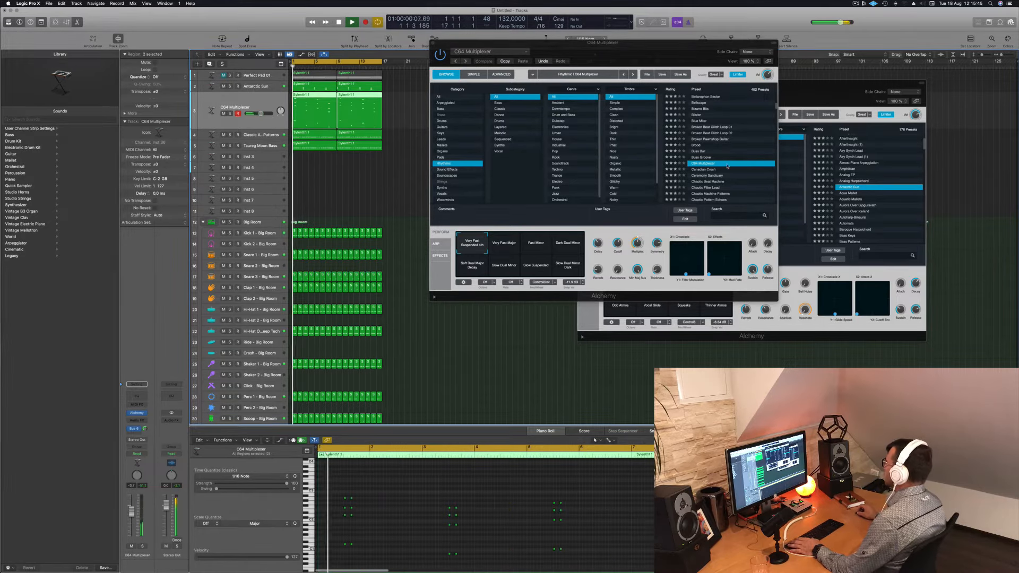
# Audition the Rhythmic presets Canadian Crush, Ceremony Sanctuary and Clock Organ while the loop plays.
pyautogui.click(709, 169)
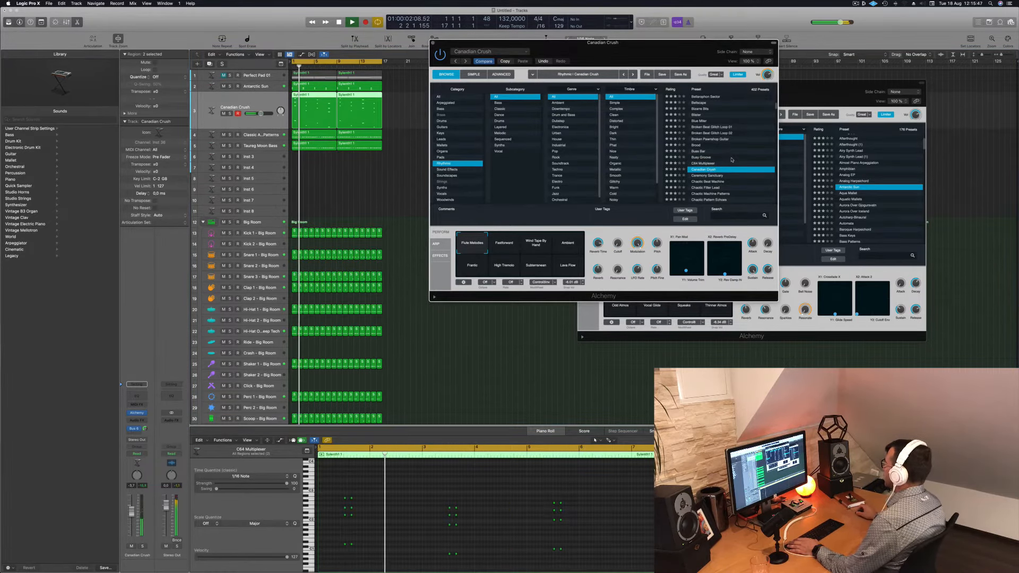
pyautogui.scroll(-2, 735, 161)
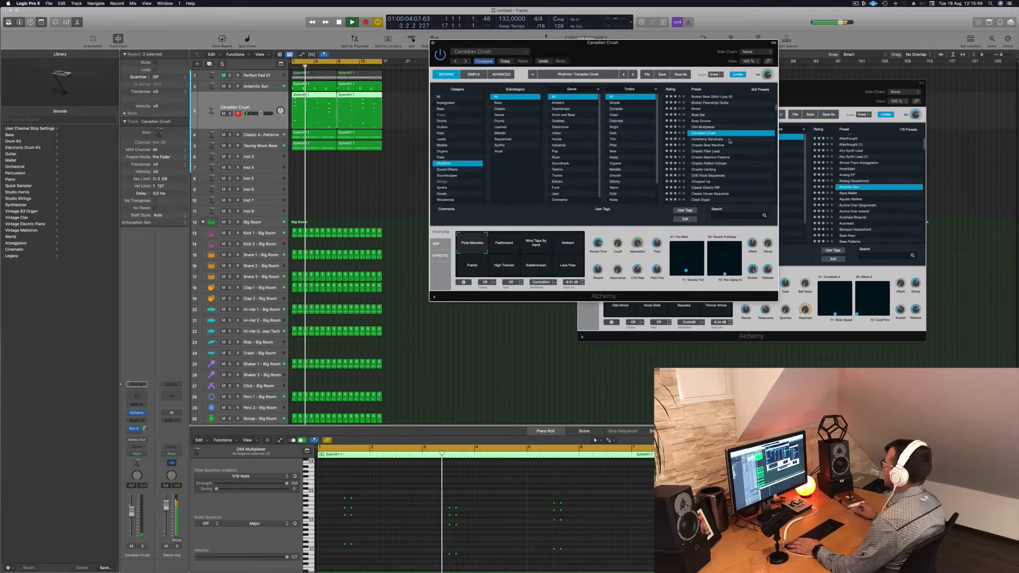
pyautogui.click(709, 139)
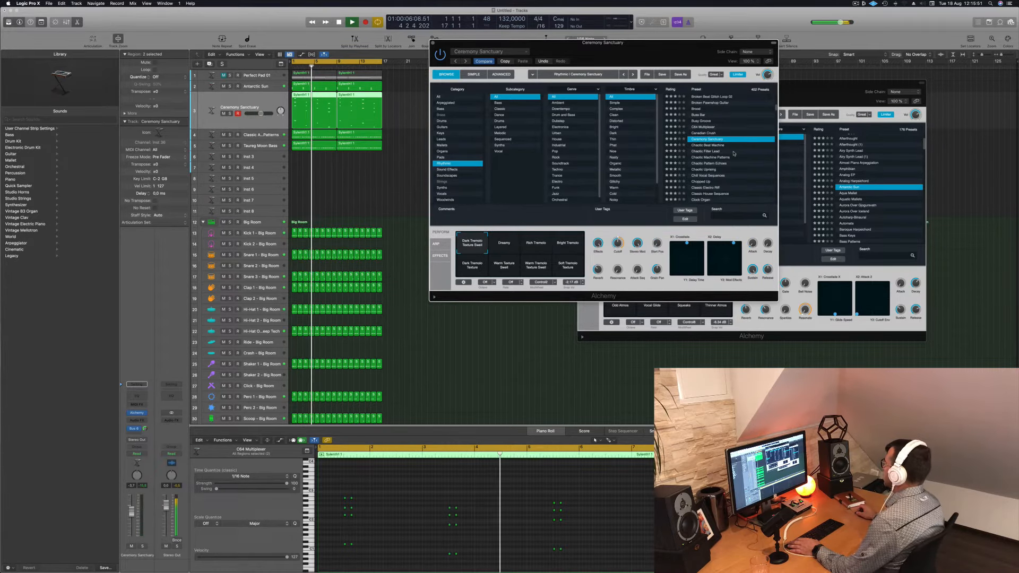
pyautogui.scroll(-4, 743, 158)
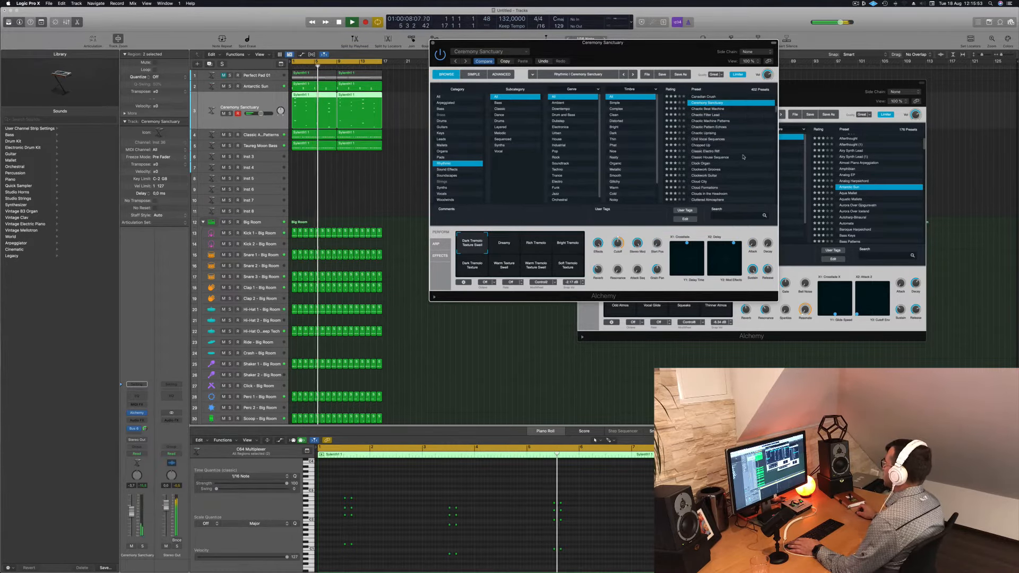
pyautogui.click(696, 140)
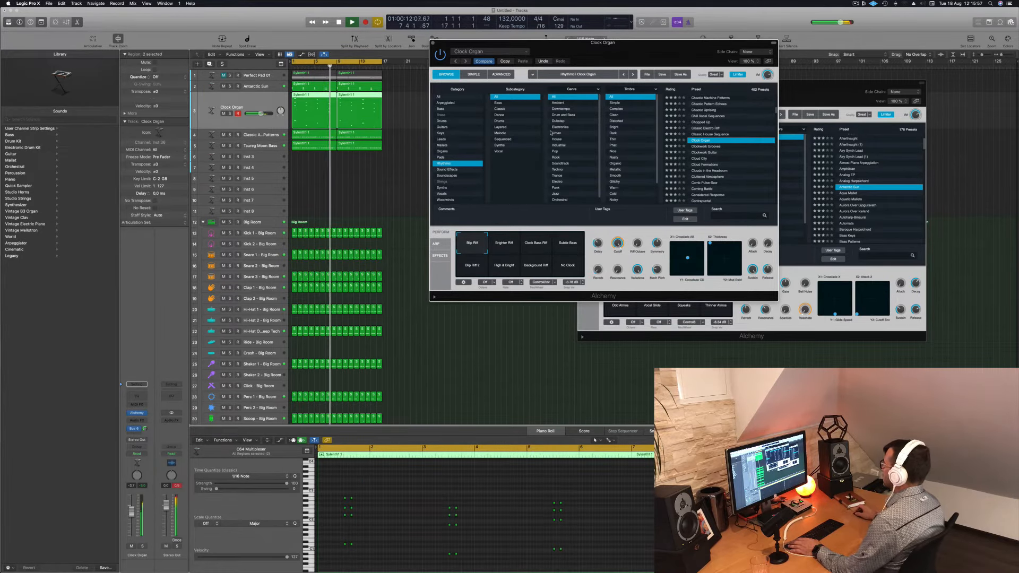
# Load the Cluttered Atmosphere preset on the duplicated track and switch it to the Wooden Chimes performance snapshot.
pyautogui.scroll(-1, 764, 160)
pyautogui.scroll(-2, 764, 160)
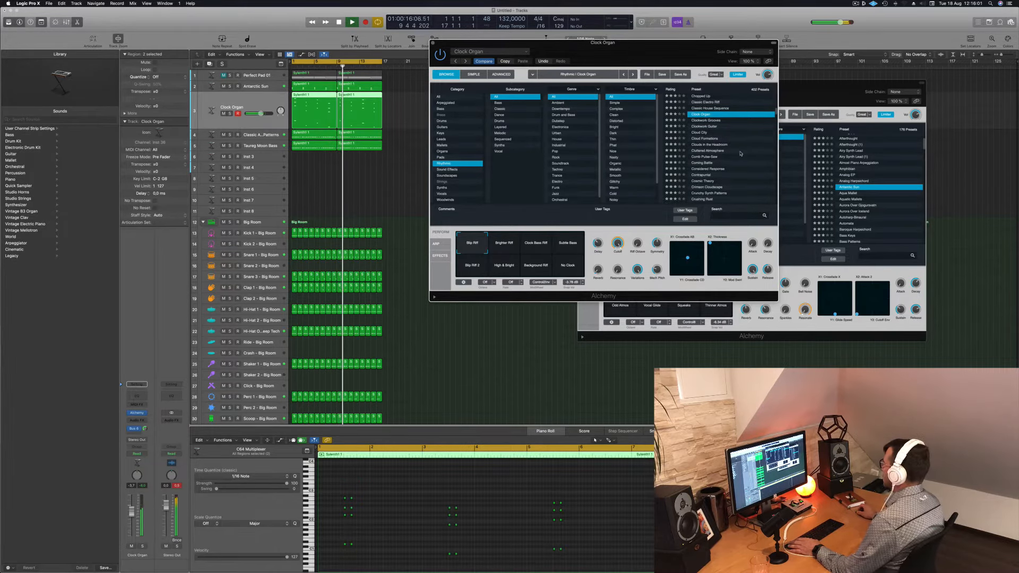
pyautogui.scroll(1, 747, 149)
pyautogui.click(711, 159)
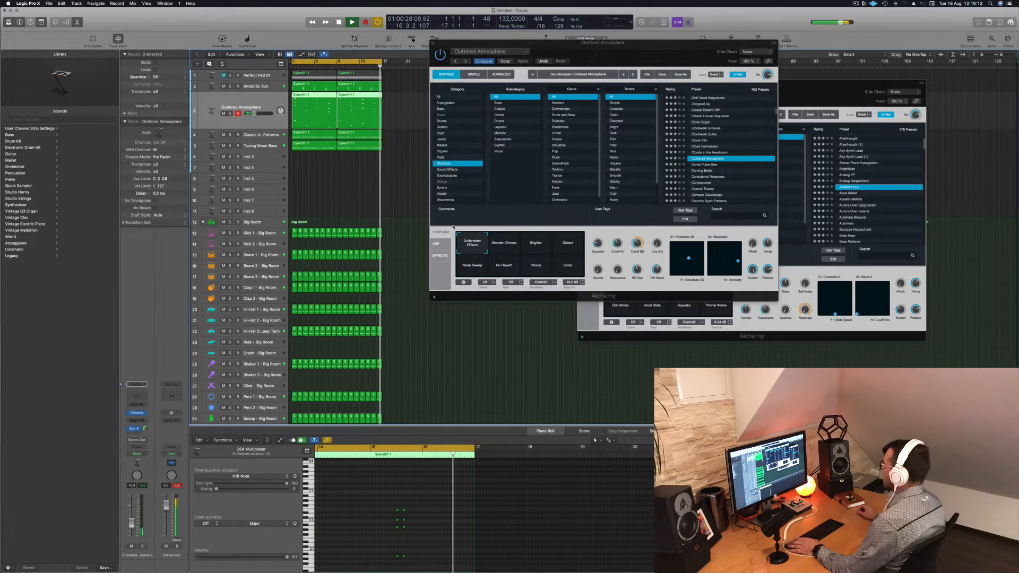
pyautogui.click(510, 242)
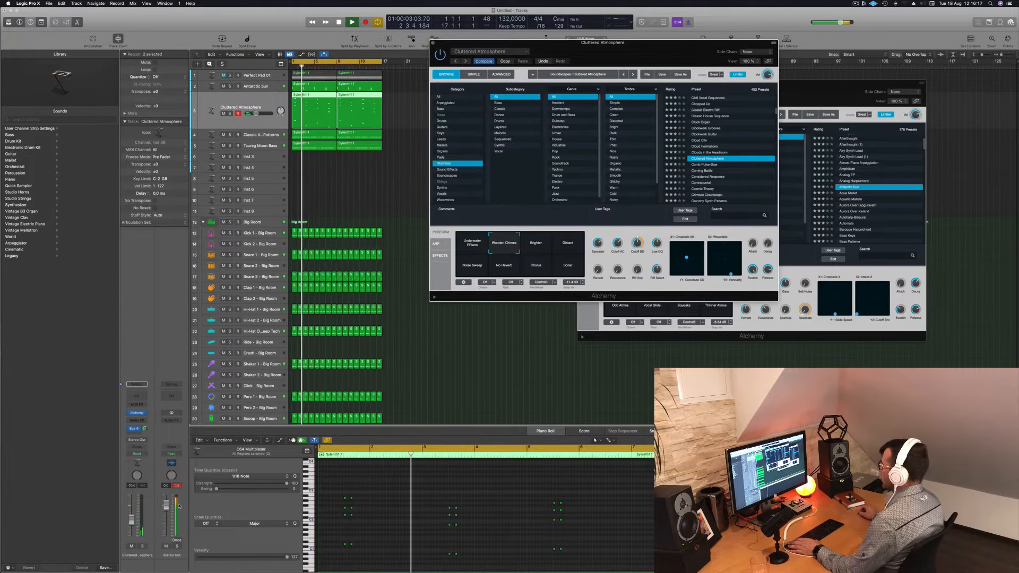
# Copy all stab notes in both Cluttered Atmosphere regions so each pair repeats about five sixteenth notes later.
pyautogui.click(377, 506)
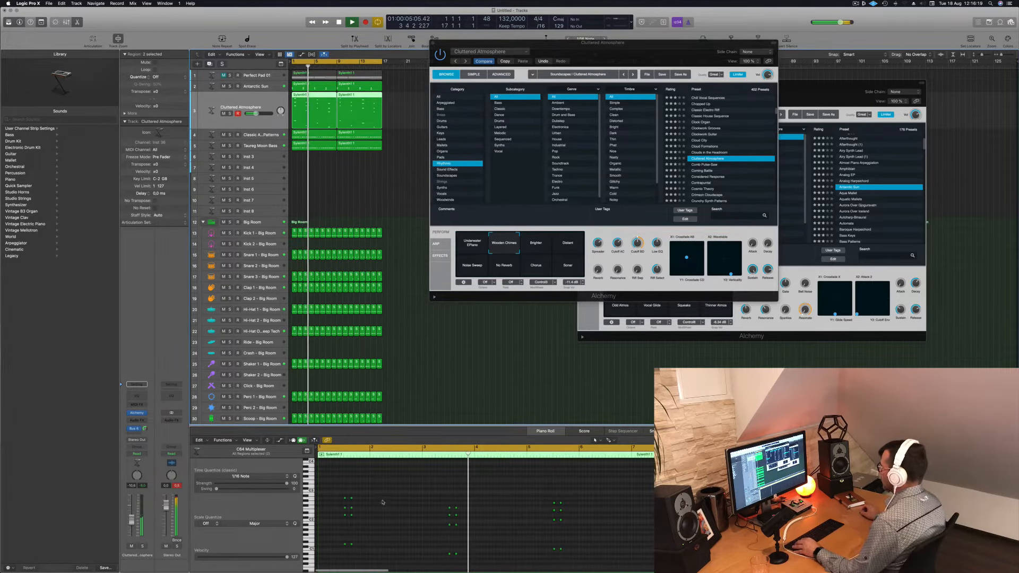
pyautogui.press('super+a')
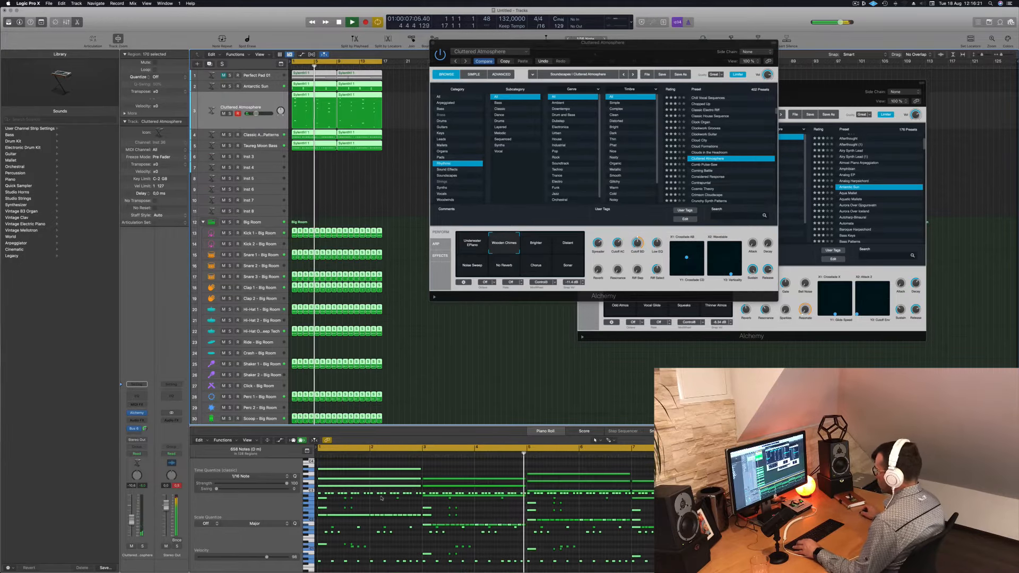
pyautogui.click(364, 167)
pyautogui.click(358, 118)
pyautogui.keyDown('shift'); pyautogui.click(305, 111); pyautogui.keyUp('shift')
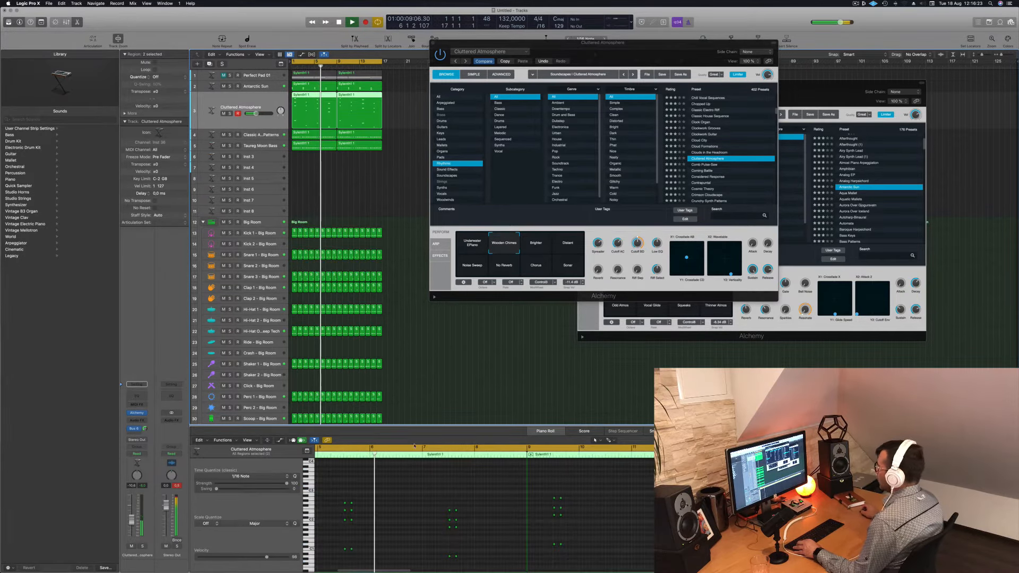
pyautogui.keyDown('ctrl'); pyautogui.keyDown('alt'); pyautogui.click(394, 520); pyautogui.keyUp('alt'); pyautogui.keyUp('ctrl')
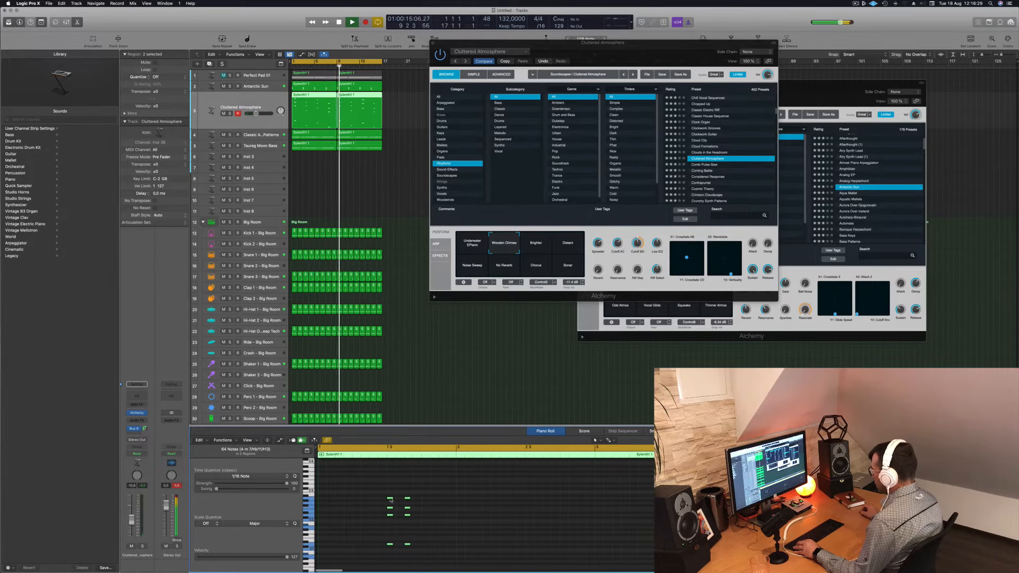
pyautogui.moveTo(395, 497); pyautogui.dragTo(423, 495)
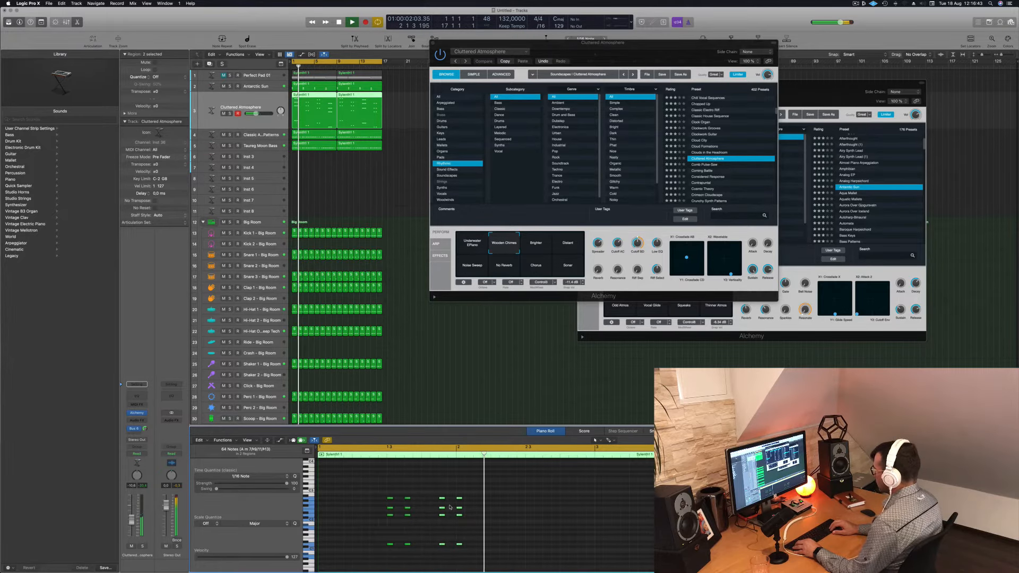
pyautogui.press('space')
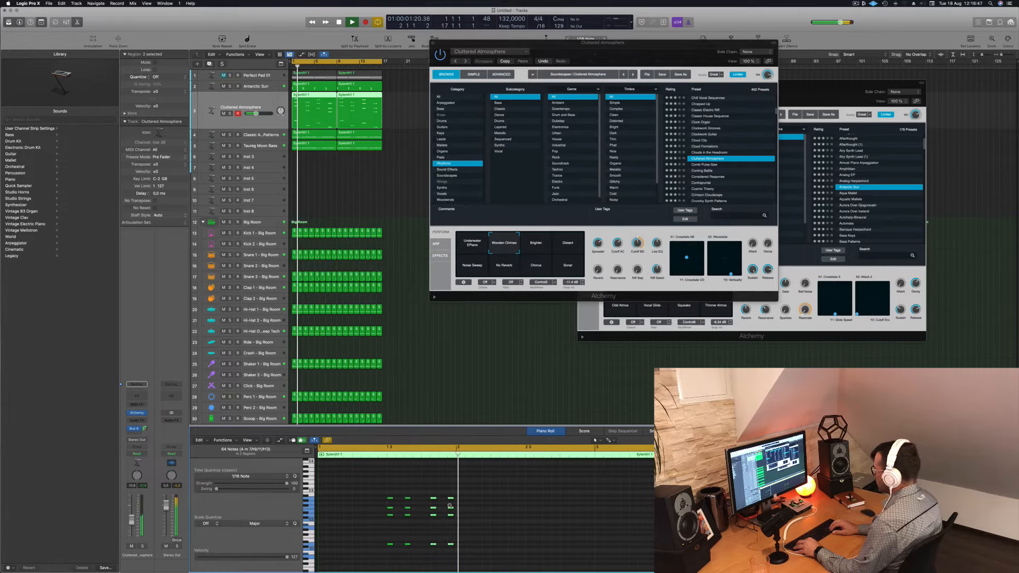
pyautogui.press('space')
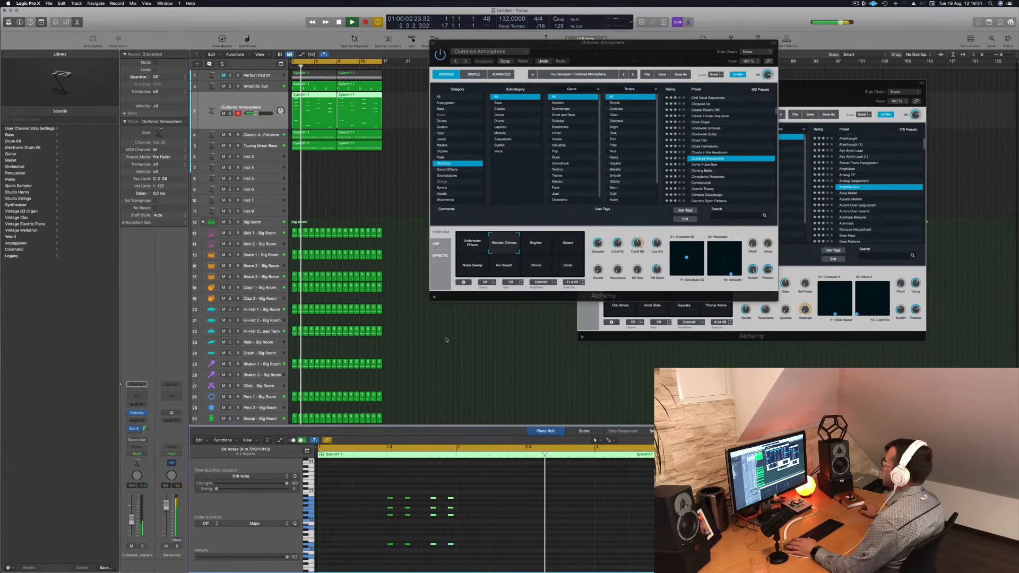
# Audition the Brighter, Distant and Noise Sweep snapshots of Cluttered Atmosphere, adjusting the track's volume to suit.
pyautogui.moveTo(655, 55); pyautogui.dragTo(596, 110)
pyautogui.press('space')
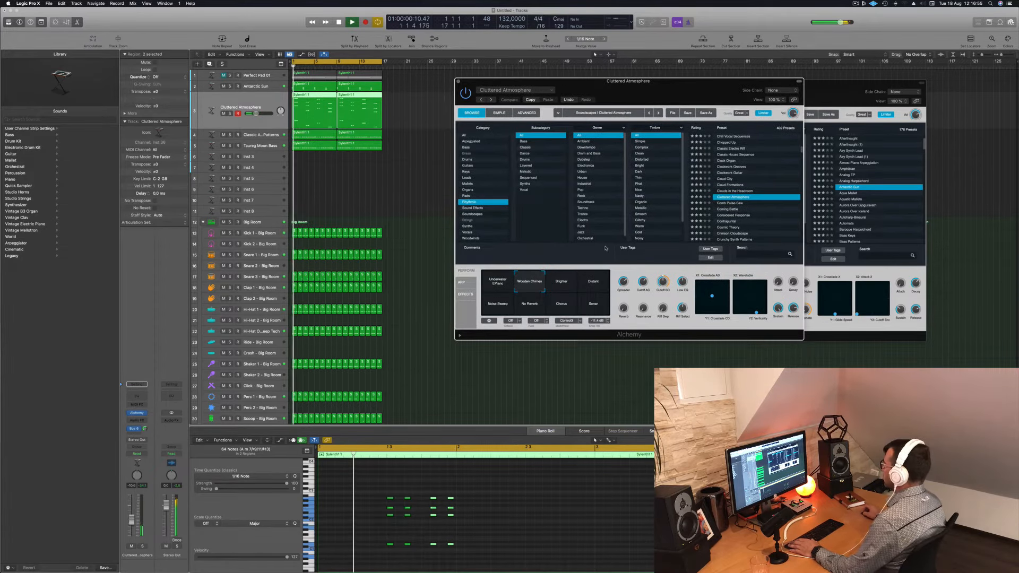
pyautogui.click(562, 281)
pyautogui.click(594, 284)
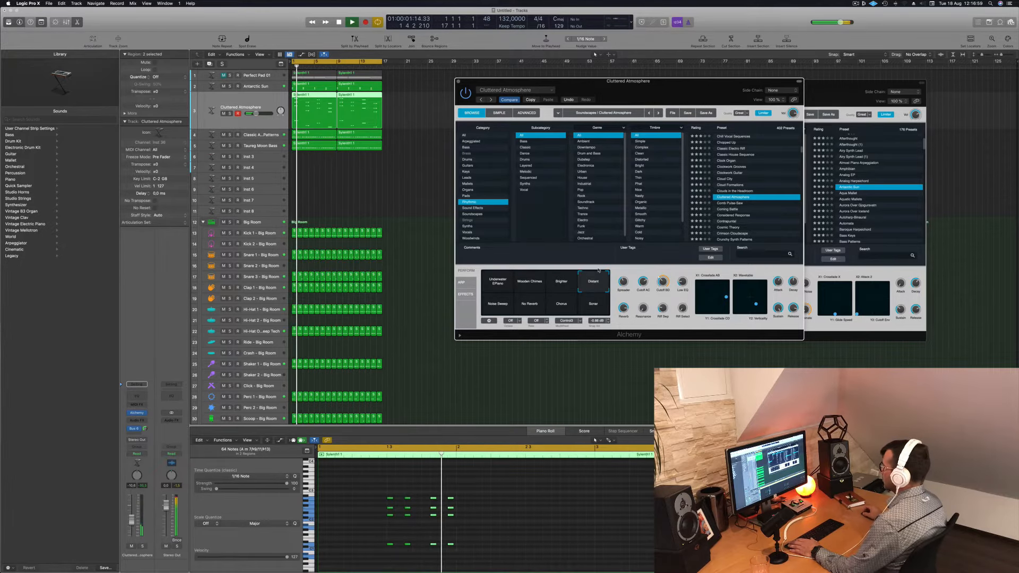
pyautogui.press('space')
pyautogui.press('space')
pyautogui.moveTo(131, 520); pyautogui.dragTo(131, 511)
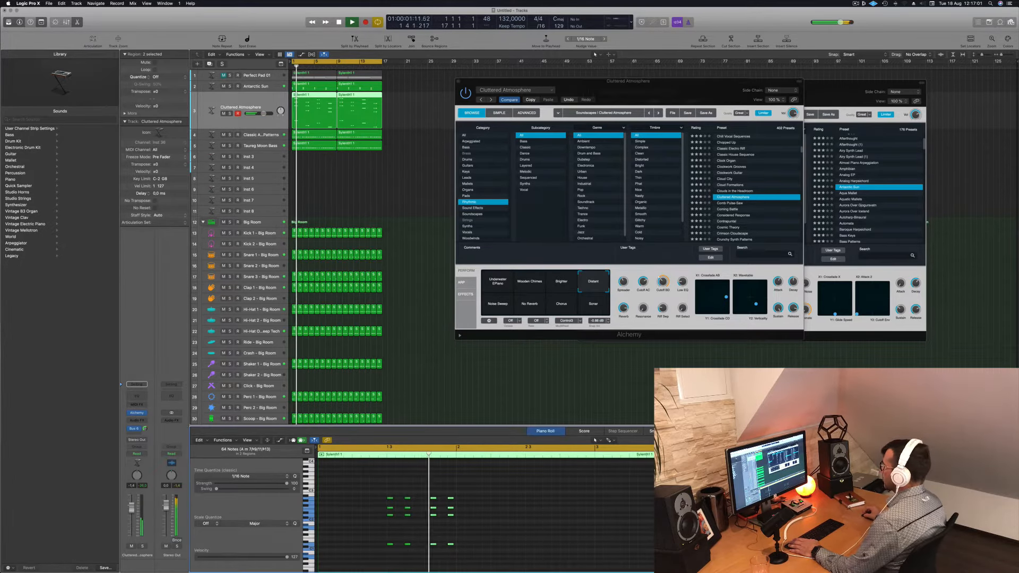
pyautogui.click(493, 308)
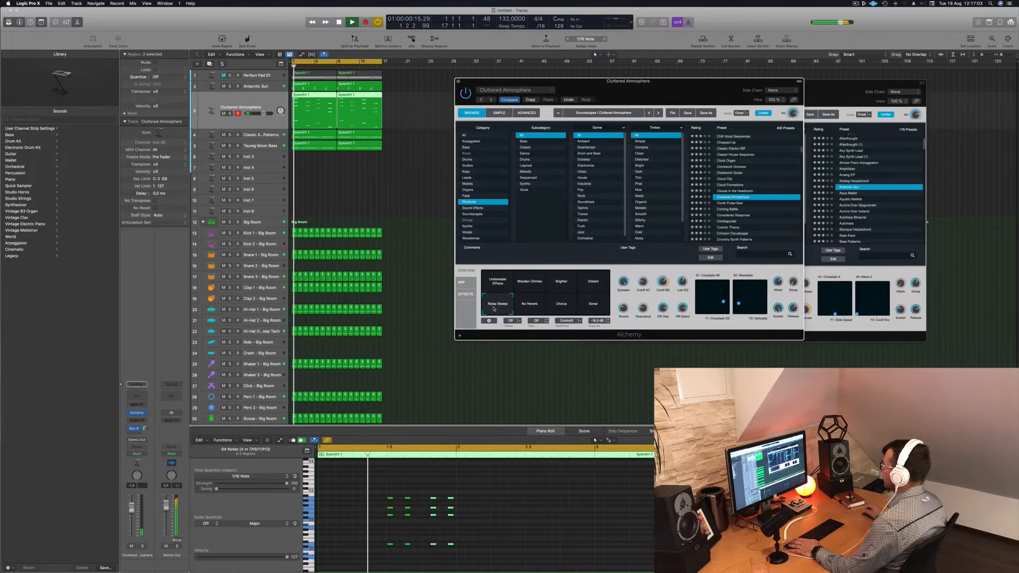
# Switch Cluttered Atmosphere to the No Reverb snapshot and lower the track's volume.
pyautogui.click(531, 307)
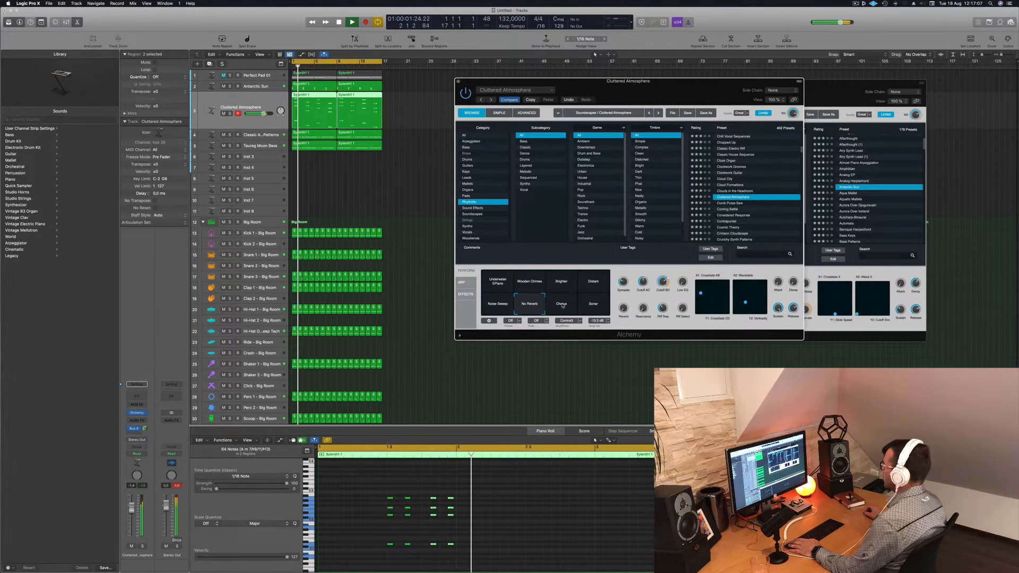
pyautogui.press('space')
pyautogui.press('space')
pyautogui.moveTo(131, 511); pyautogui.dragTo(131, 523)
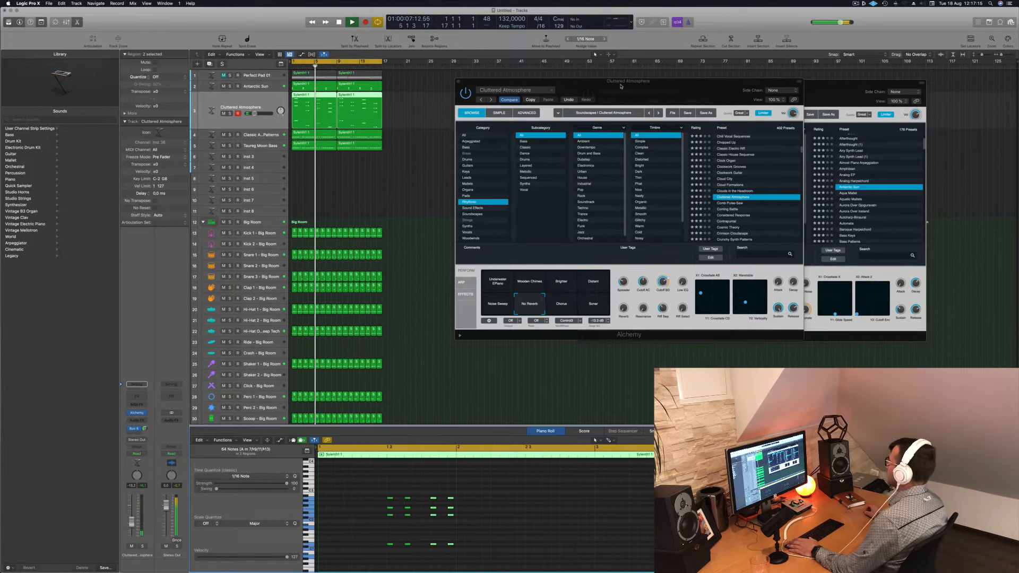
# Close the open Alchemy windows for Cluttered Atmosphere and Antarctic Sun.
pyautogui.moveTo(627, 81); pyautogui.dragTo(563, 121)
pyautogui.click(393, 121)
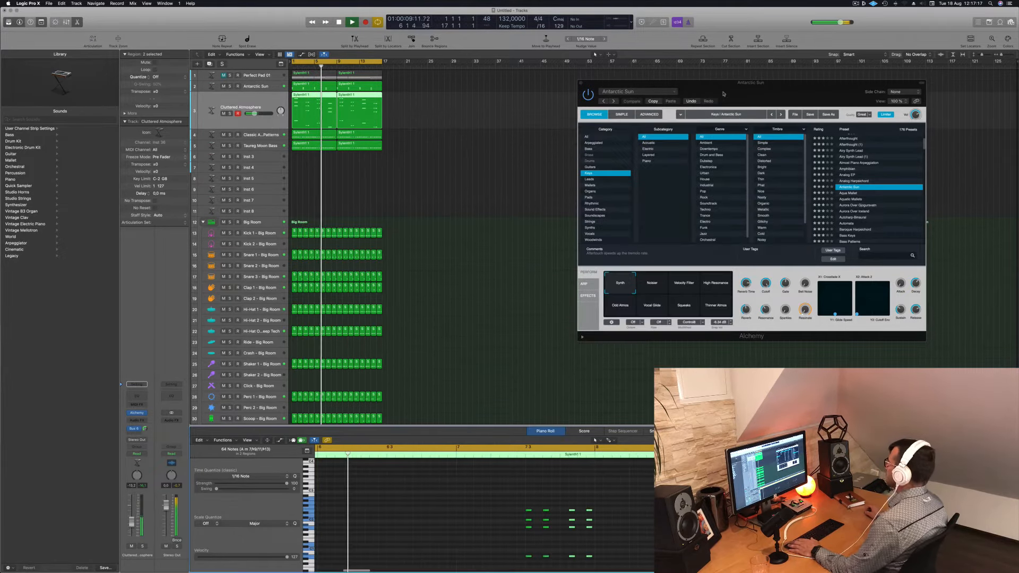
pyautogui.moveTo(581, 83); pyautogui.dragTo(539, 85)
pyautogui.click(540, 86)
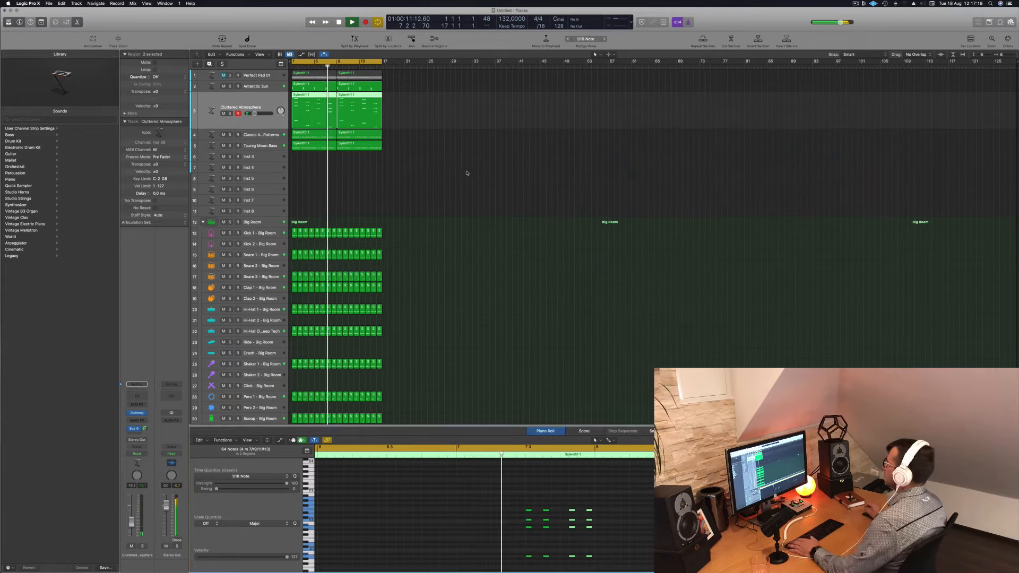
pyautogui.click(445, 162)
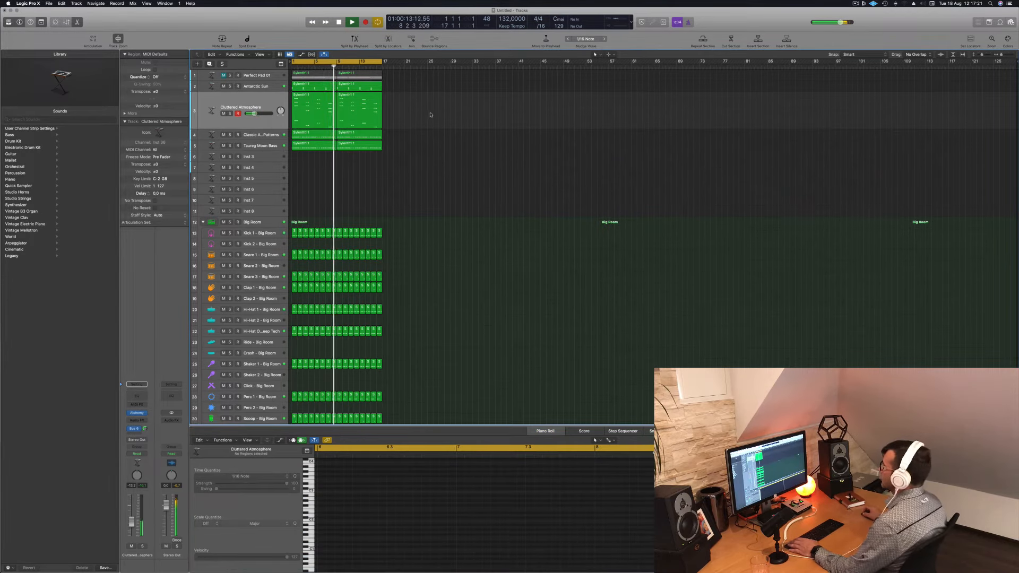
pyautogui.click(252, 102)
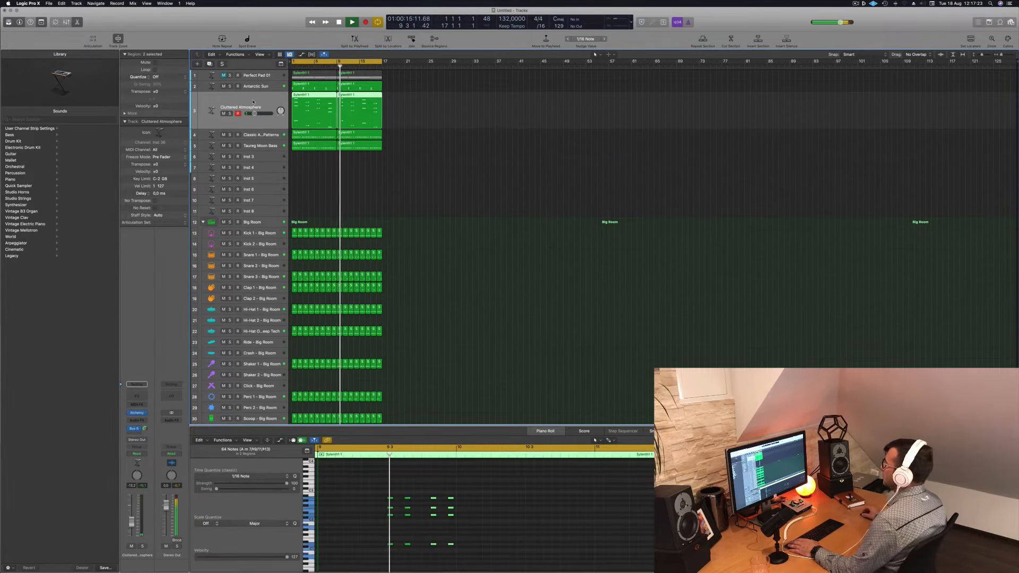
pyautogui.click(484, 112)
pyautogui.click(265, 86)
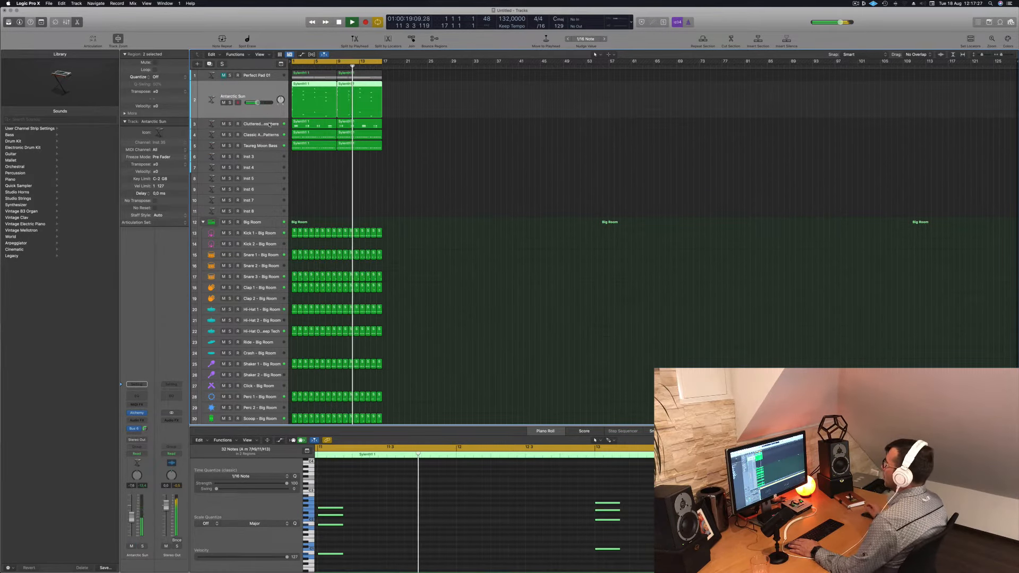
# Duplicate the Cluttered Atmosphere track and copy the first region of the Classic Patterns track onto it at bar 1.
pyautogui.click(269, 124)
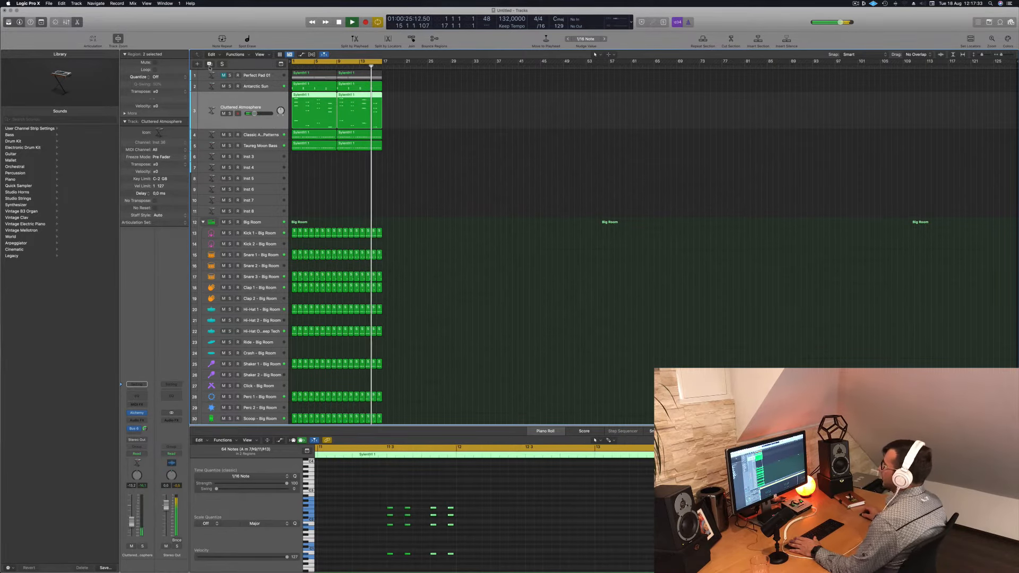
pyautogui.press('super+d')
pyautogui.click(303, 146)
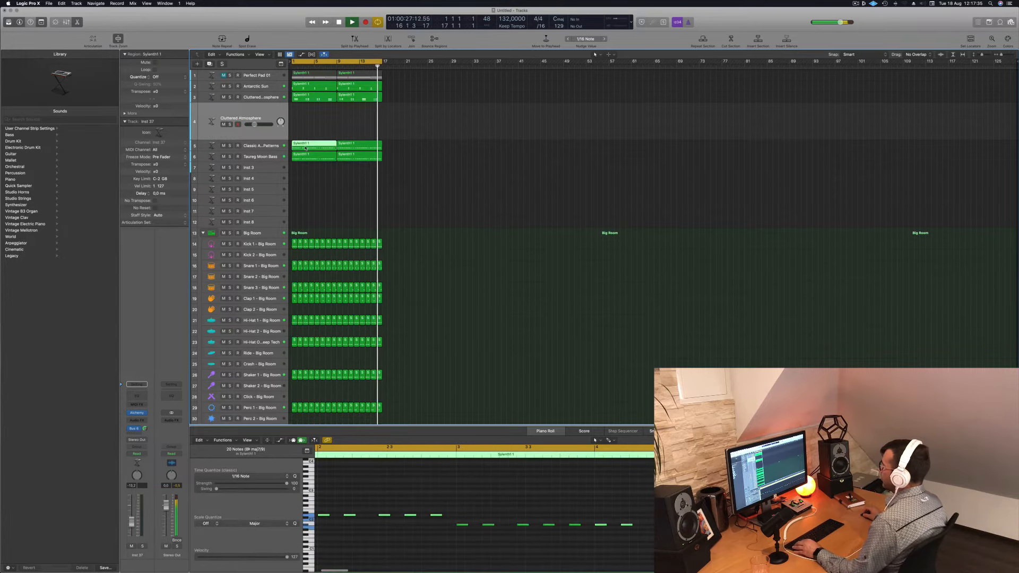
pyautogui.moveTo(303, 146); pyautogui.dragTo(302, 126)
pyautogui.press('space')
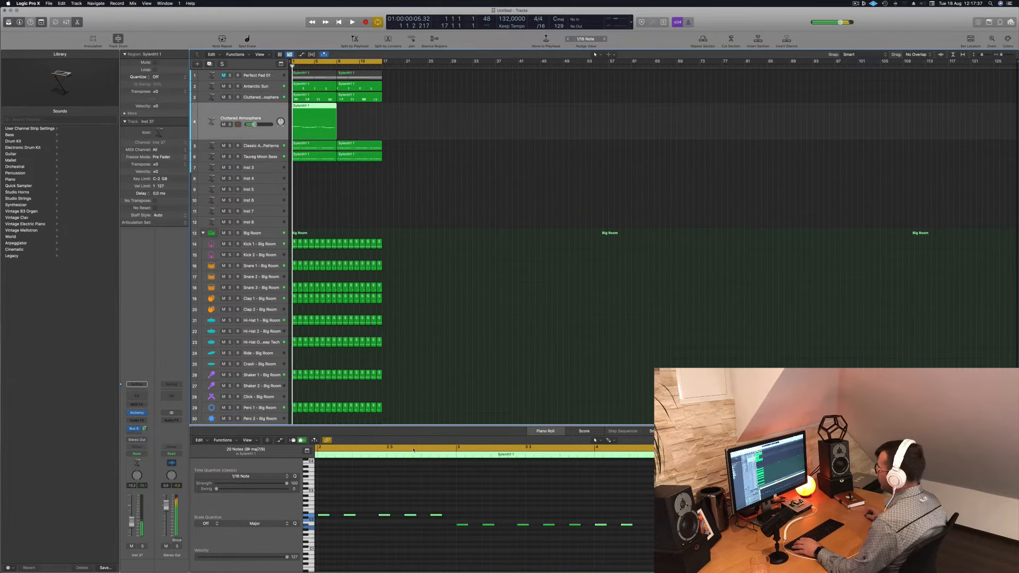
# Thin out the copied region by deleting the third to fifth notes of each bar, keeping only the first two.
pyautogui.press('space')
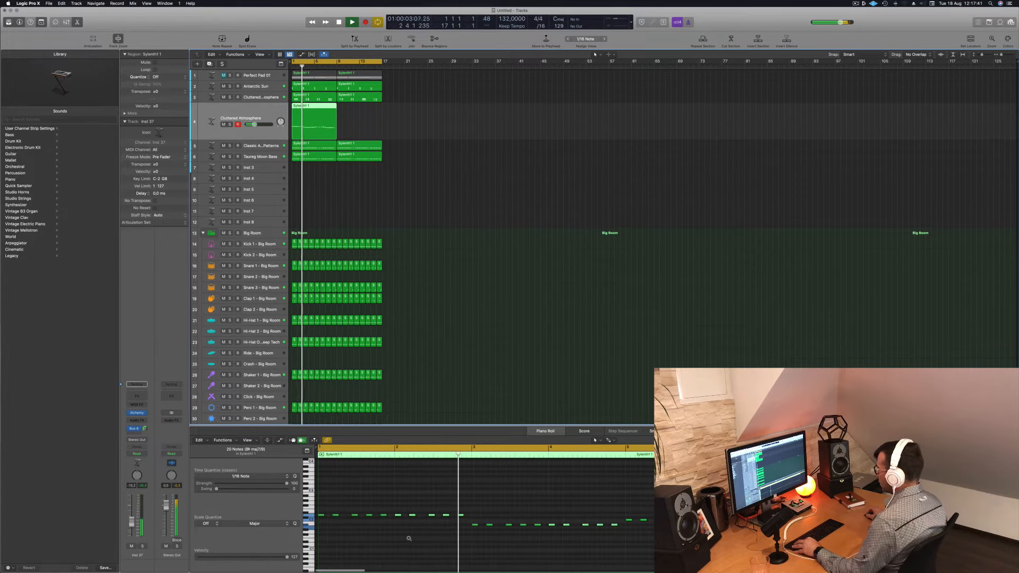
pyautogui.press('space')
pyautogui.moveTo(326, 508); pyautogui.dragTo(344, 521)
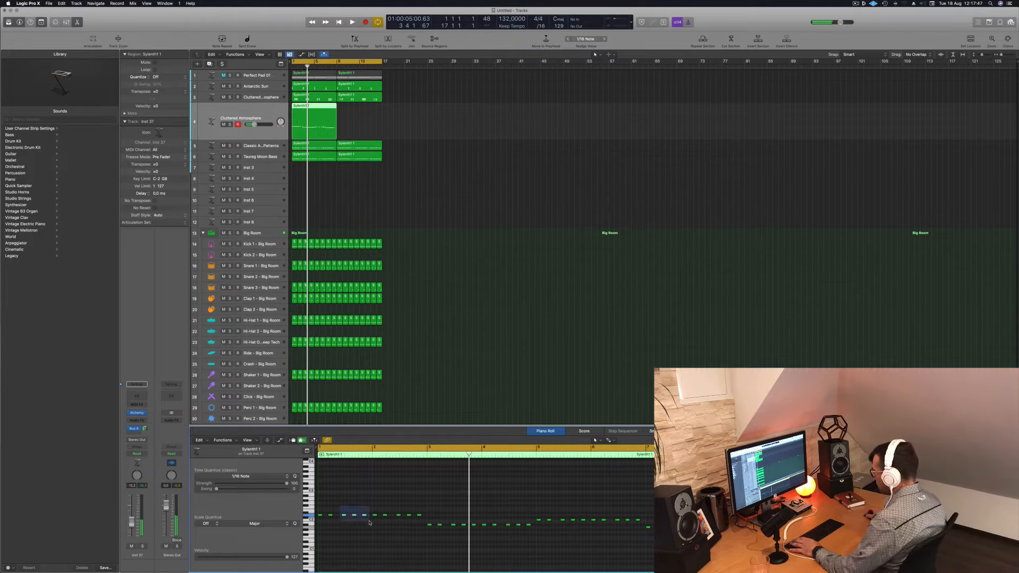
pyautogui.moveTo(370, 523); pyautogui.dragTo(373, 522)
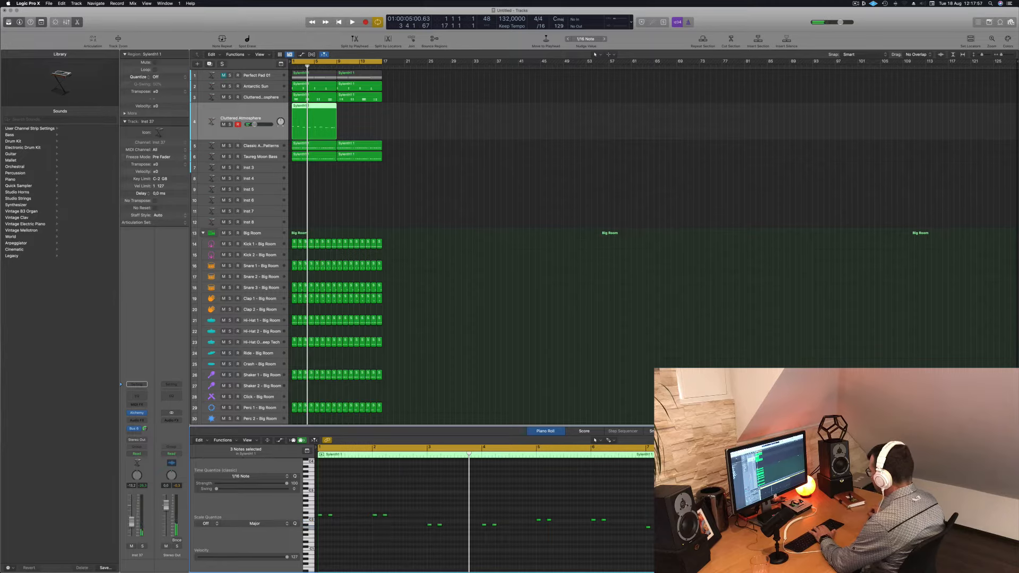
# Play the loop from the start with the thinned part and raise the new track's volume.
pyautogui.press('Return')
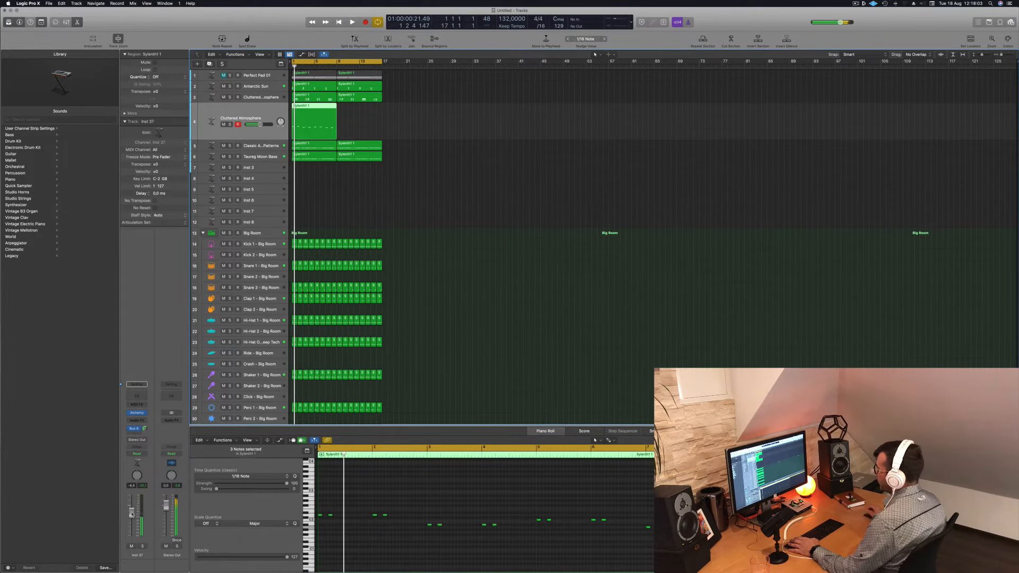
pyautogui.click(432, 513)
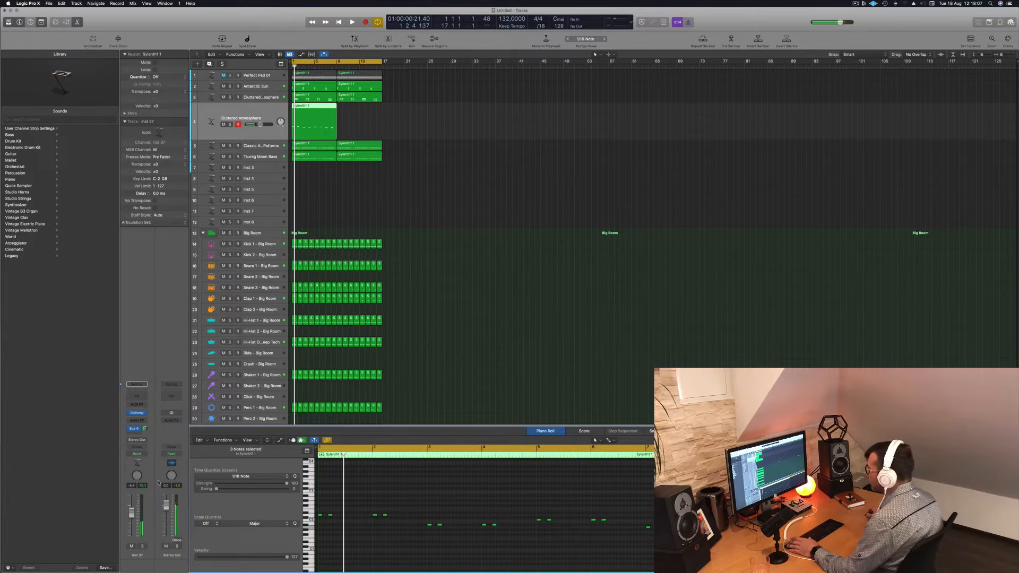
pyautogui.press('space')
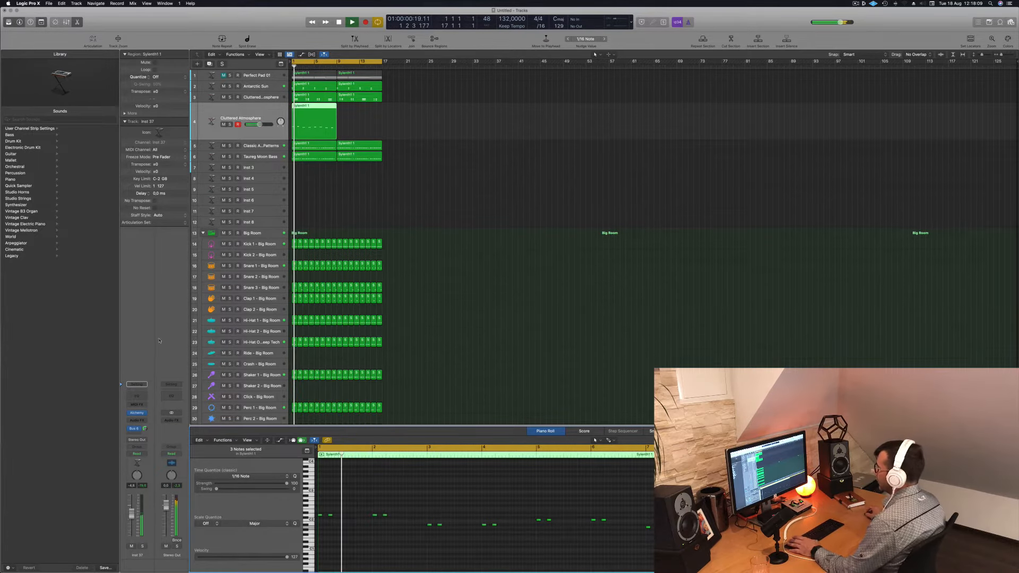
# Open Alchemy on the duplicated Cluttered Atmosphere track and browse its Mallets and Bass presets.
pyautogui.click(137, 413)
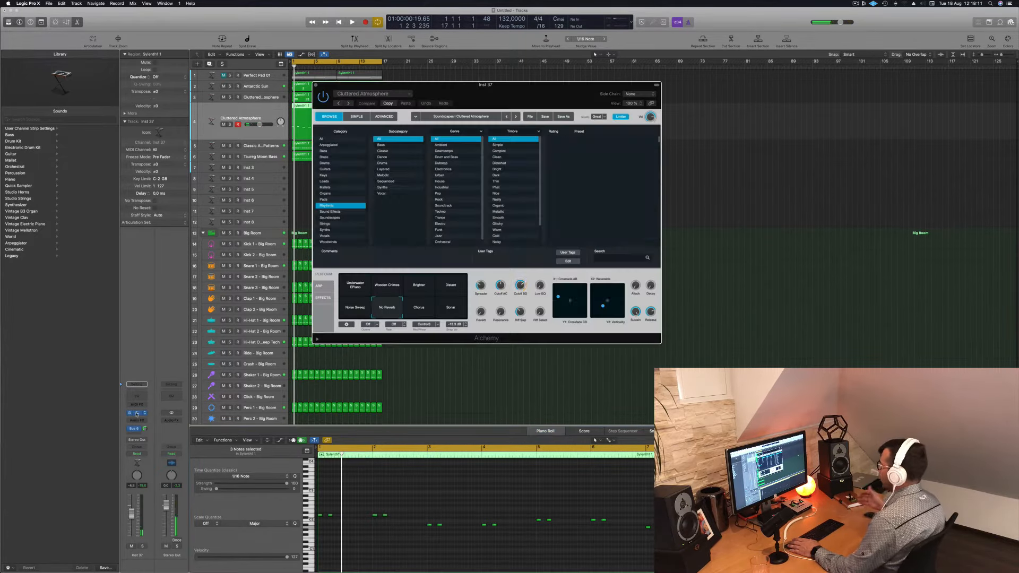
pyautogui.moveTo(506, 84); pyautogui.dragTo(637, 99)
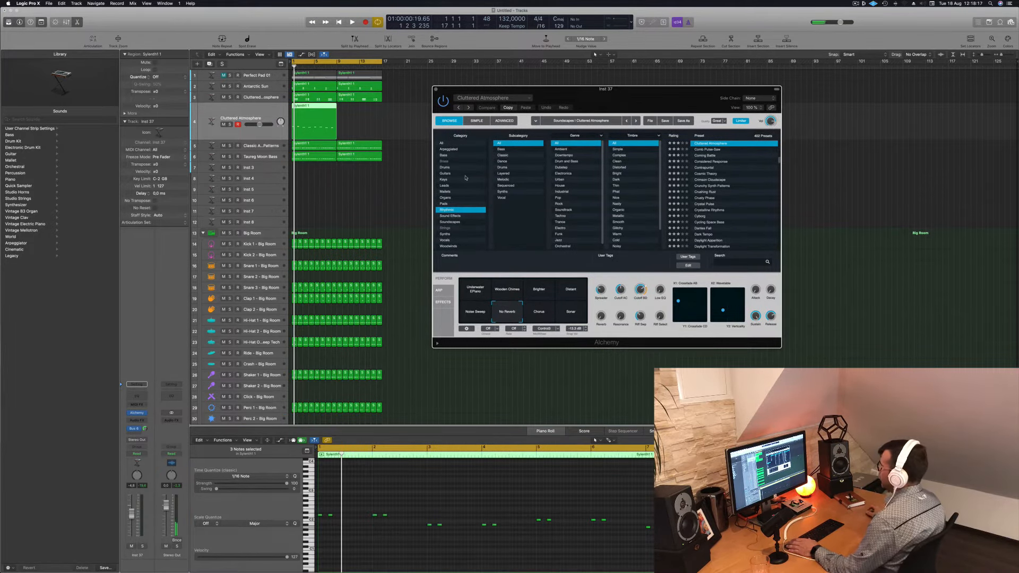
pyautogui.click(458, 191)
pyautogui.press('space')
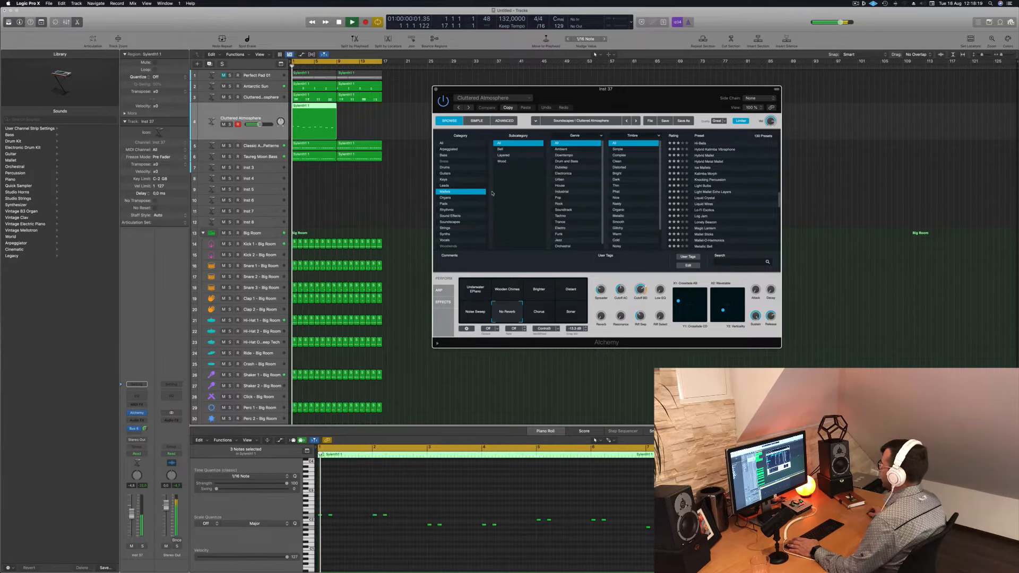
pyautogui.click(446, 155)
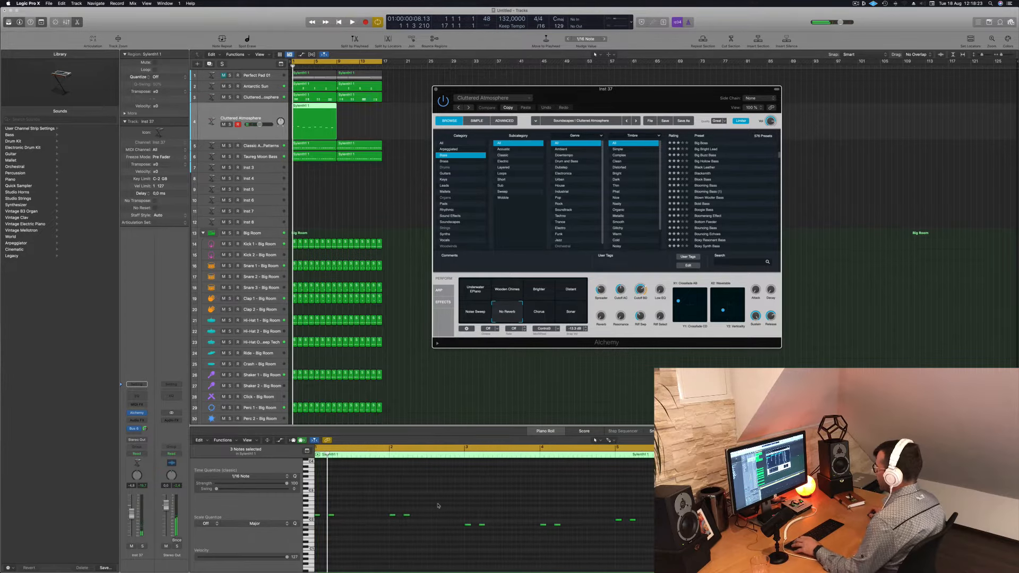
# Lengthen all notes of the thinned region so each pair runs almost back to back, and play the loop.
pyautogui.click(350, 512)
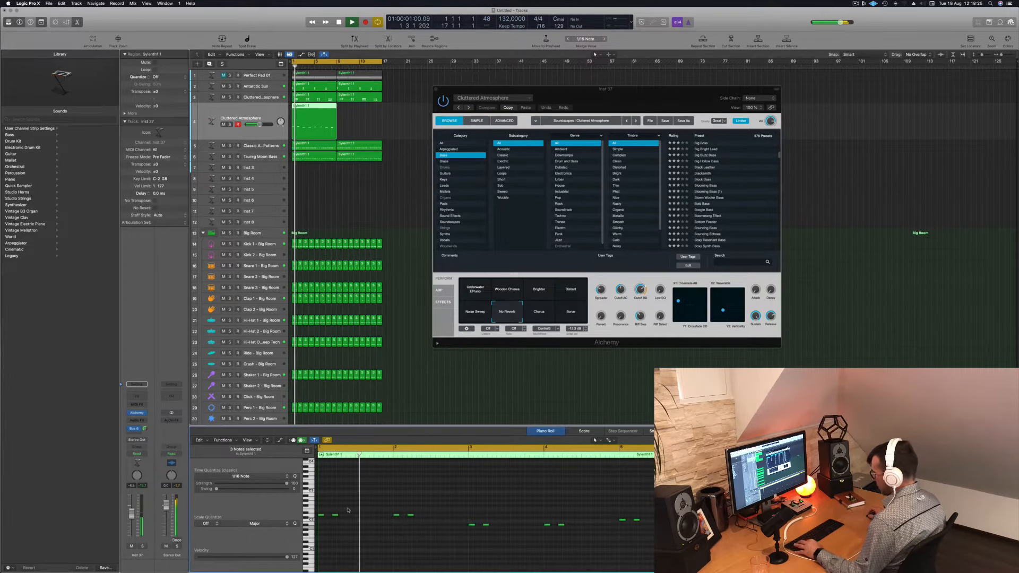
pyautogui.moveTo(337, 513); pyautogui.dragTo(345, 515)
pyautogui.press('space')
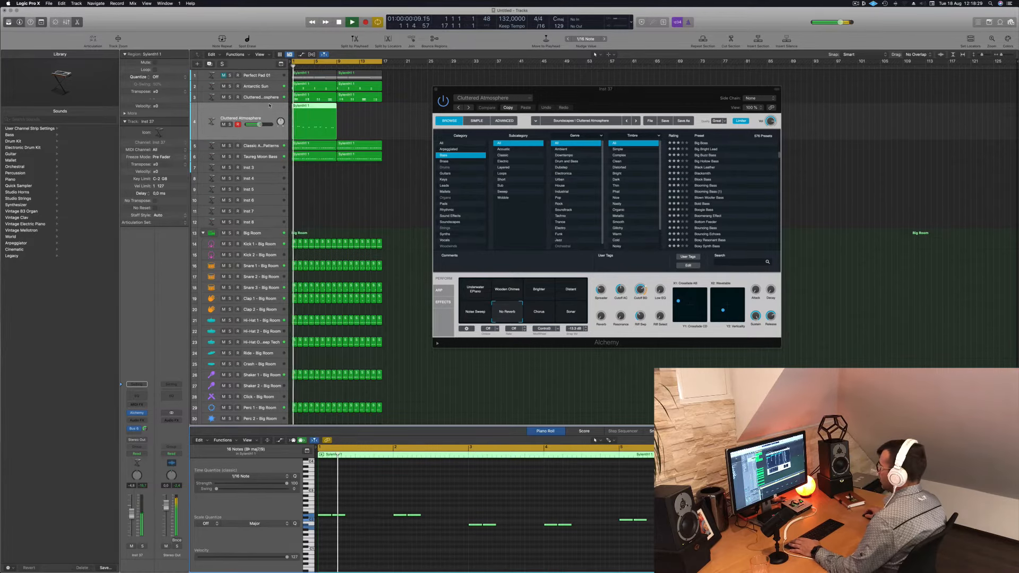
pyautogui.press('space')
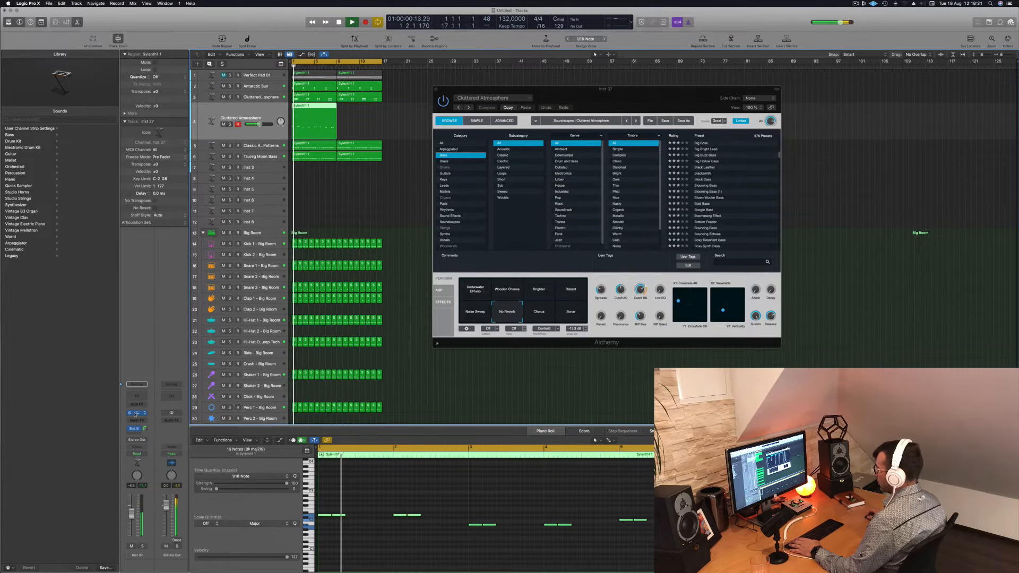
# Load the Alchemy Brass preset 80s Fantasy on the duplicated Cluttered Atmosphere track.
pyautogui.click(136, 413)
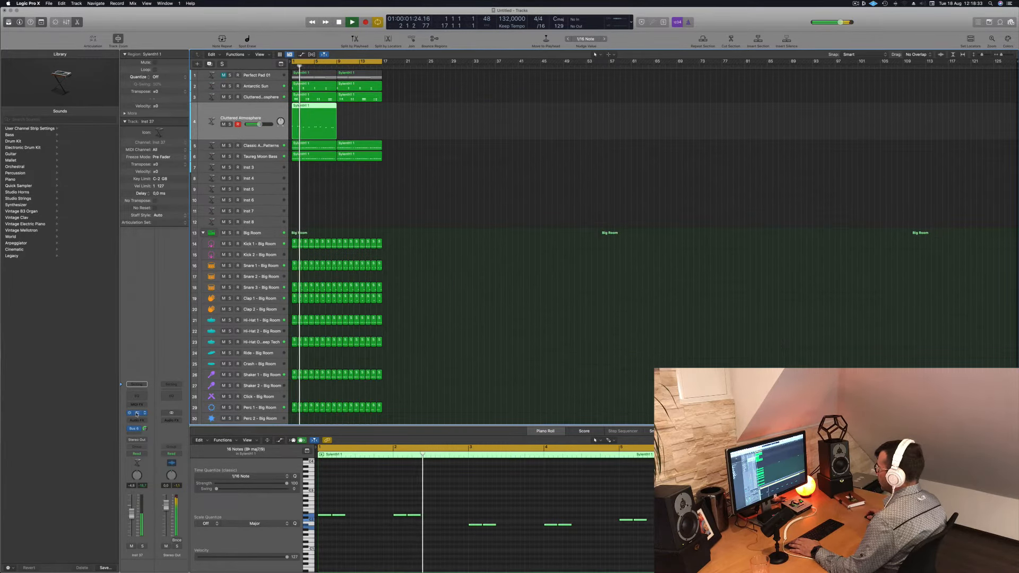
pyautogui.click(136, 413)
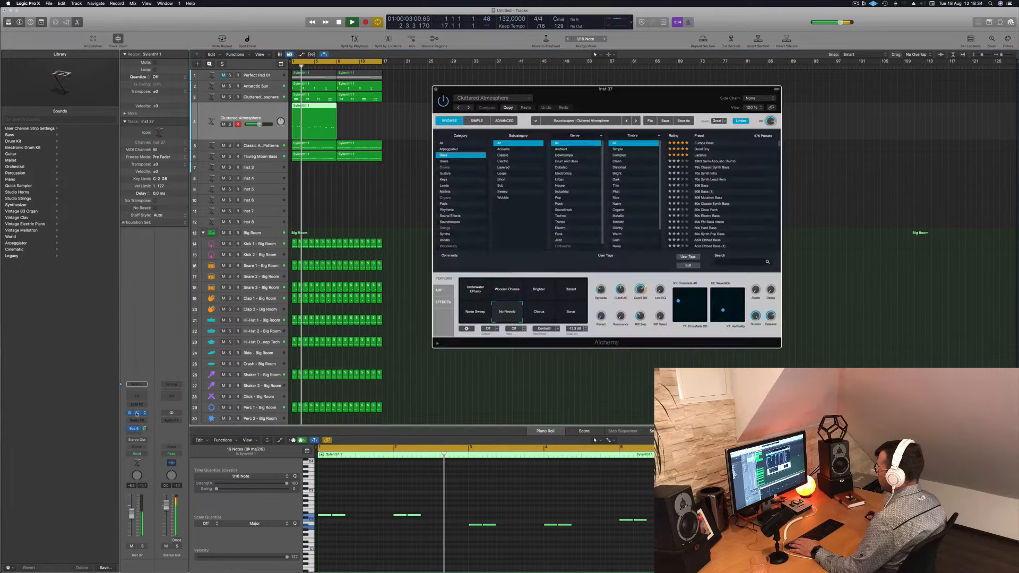
pyautogui.click(451, 161)
pyautogui.press('space')
pyautogui.click(703, 143)
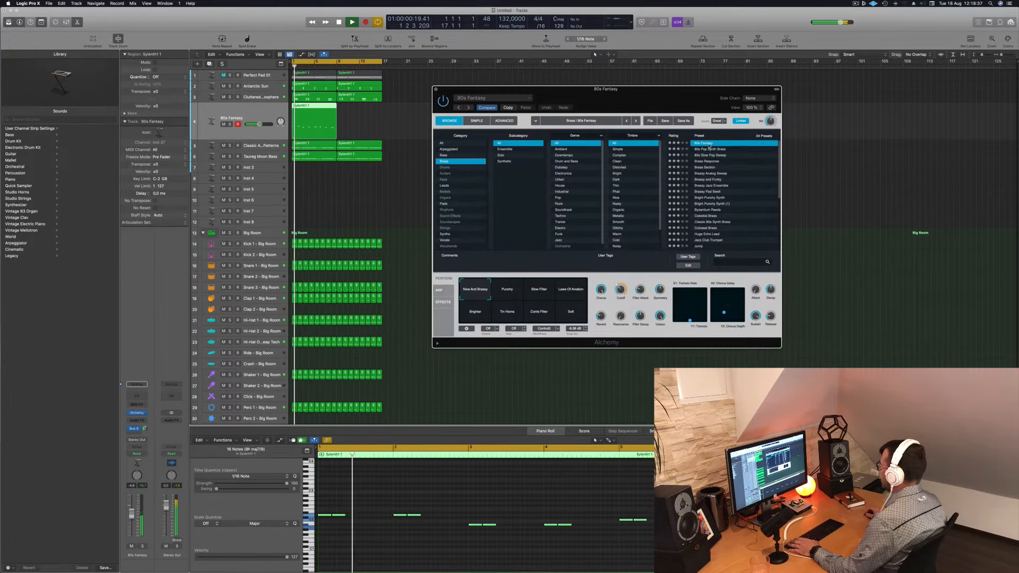
# Play the loop, lower the 80s Fantasy track's volume slightly and raise its Bus 6 send.
pyautogui.press('space')
pyautogui.press('space')
pyautogui.moveTo(659, 97); pyautogui.dragTo(723, 111)
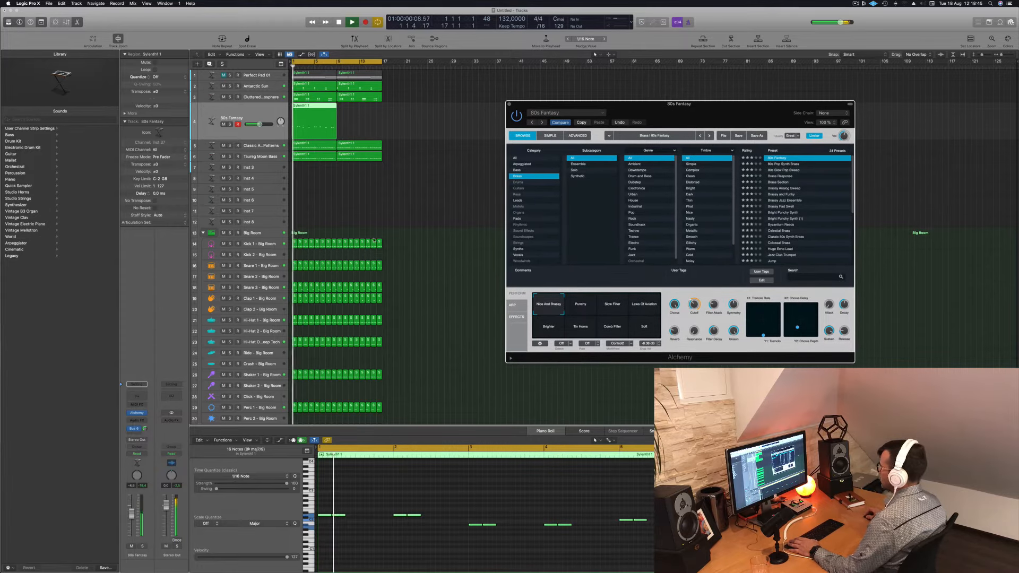
pyautogui.moveTo(131, 516); pyautogui.dragTo(131, 518)
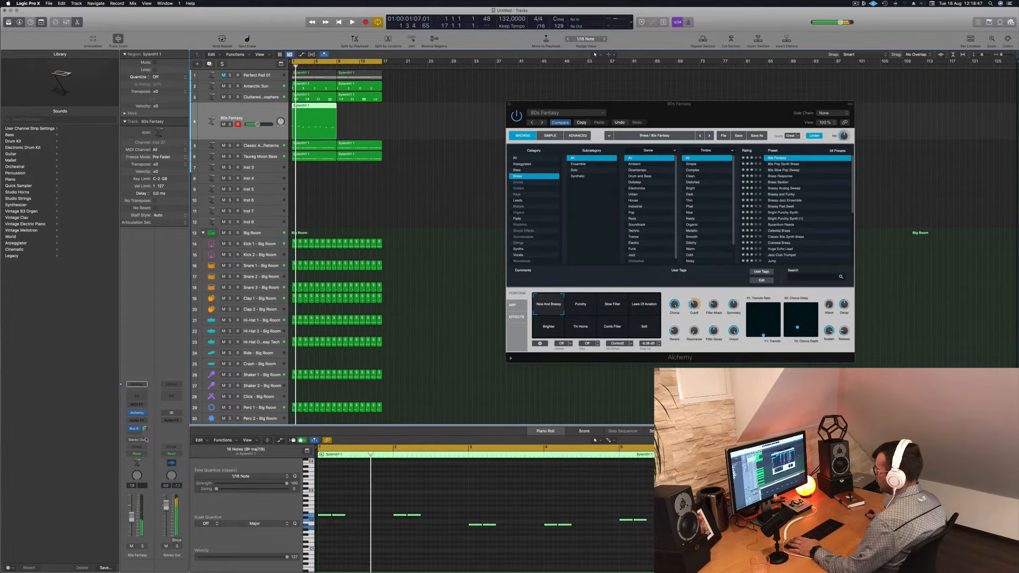
pyautogui.moveTo(145, 428); pyautogui.dragTo(145, 426)
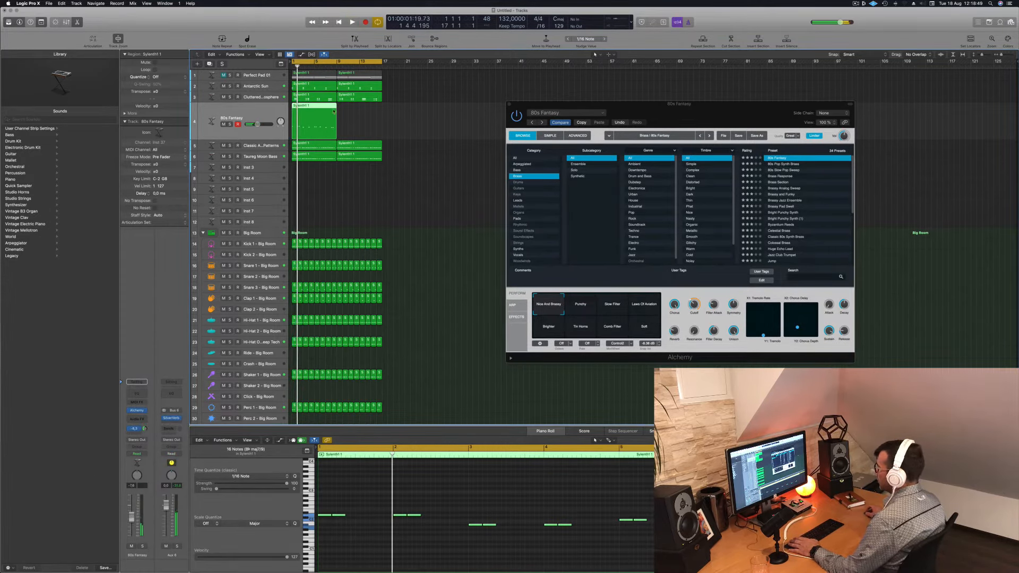
# Compare the settings and sound of the Antarctic Sun and Cluttered Atmosphere tracks during playback, and return to the 80s Fantasy track.
pyautogui.click(260, 87)
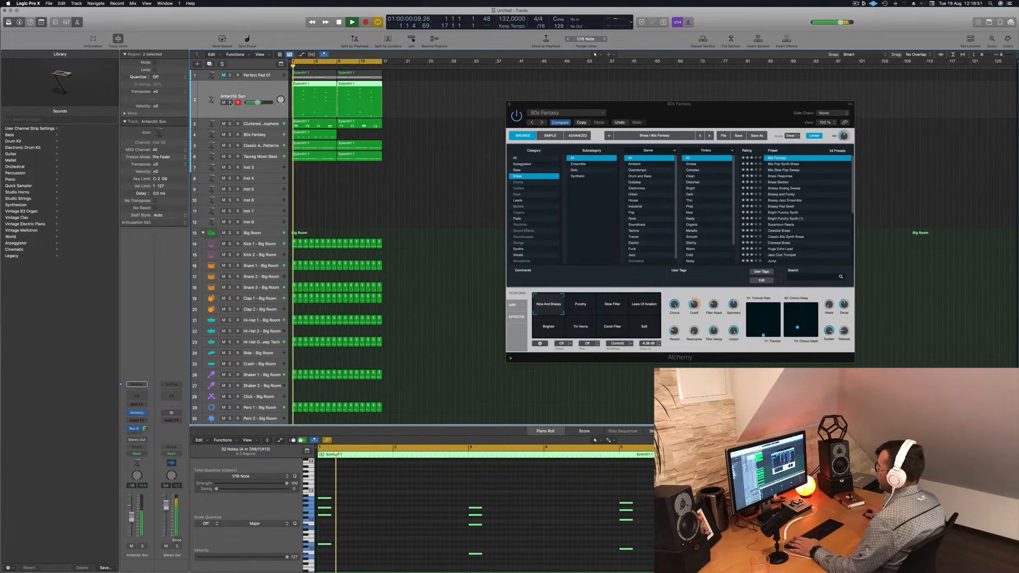
pyautogui.click(229, 102)
pyautogui.click(230, 102)
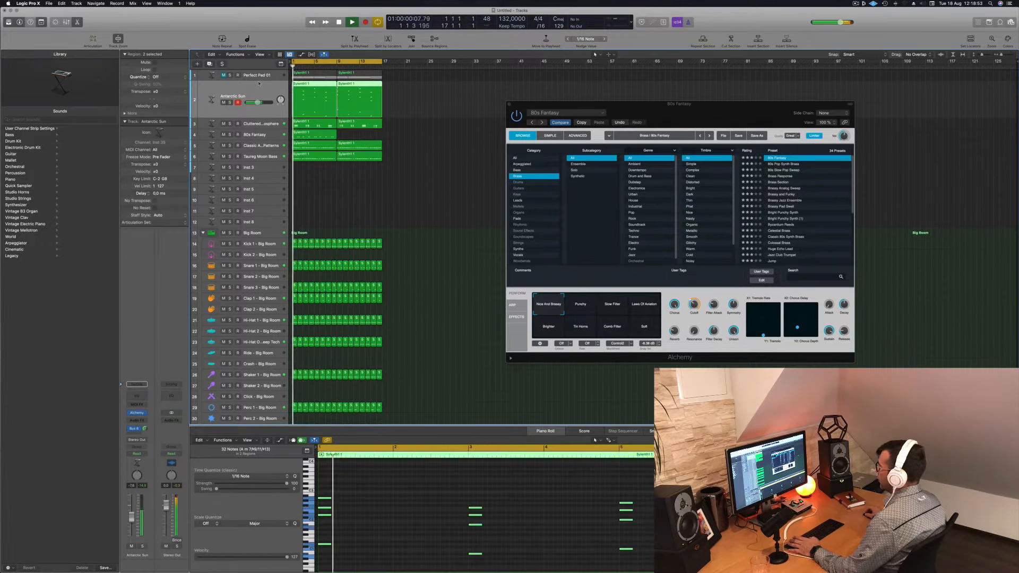
pyautogui.press('space')
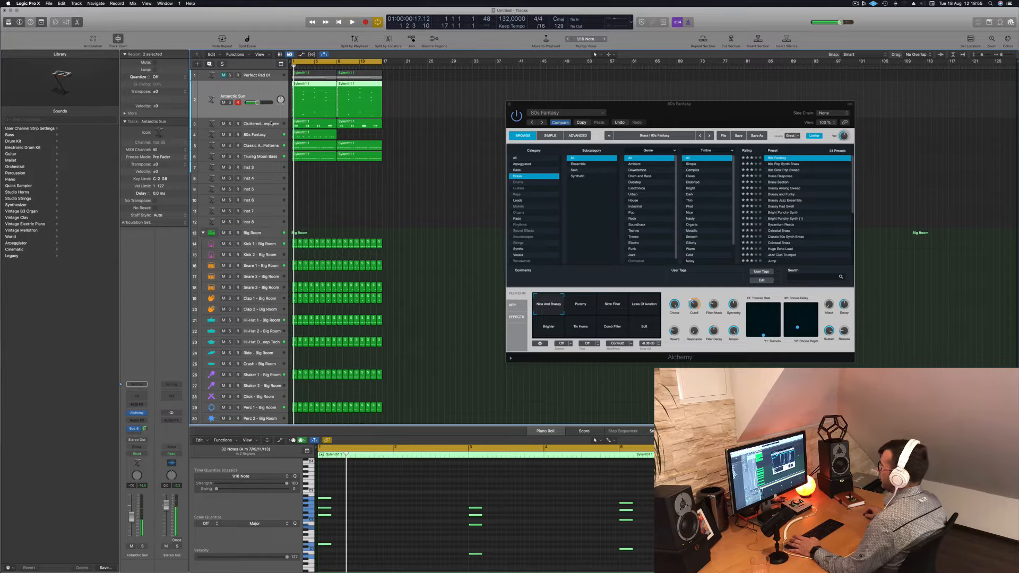
pyautogui.click(272, 123)
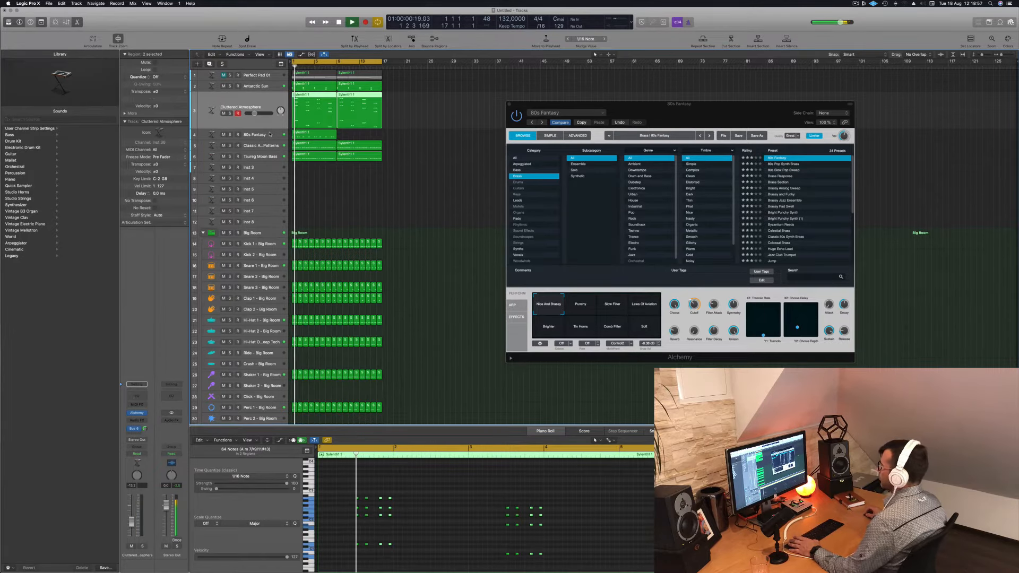
pyautogui.click(271, 134)
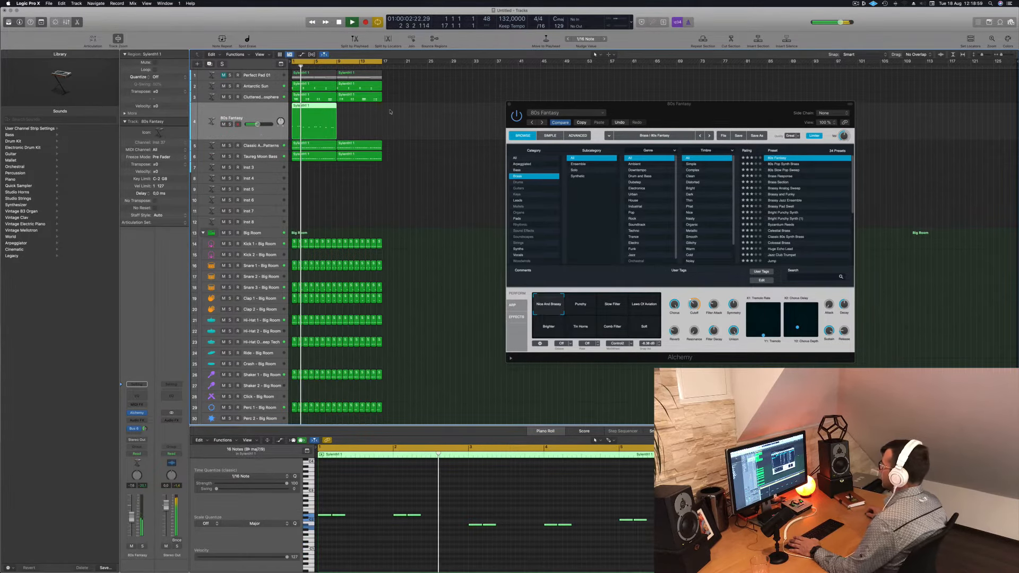
# Audition the 80s Fantasy performance snapshots from Punchy through Soft during playback and return to the first snapshot.
pyautogui.moveTo(669, 111); pyautogui.dragTo(618, 102)
pyautogui.press('space')
pyautogui.press('space')
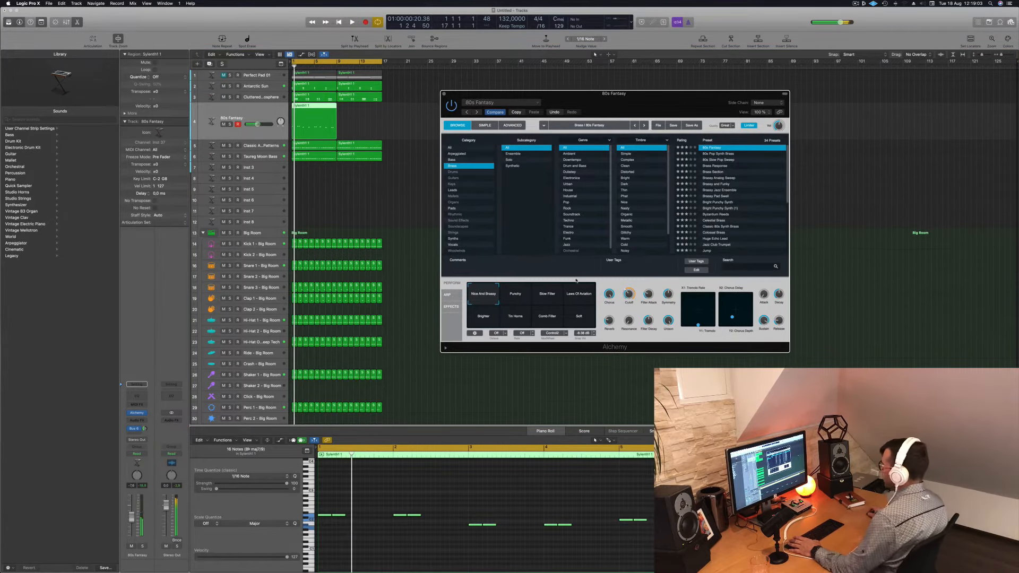
pyautogui.click(515, 297)
pyautogui.click(545, 298)
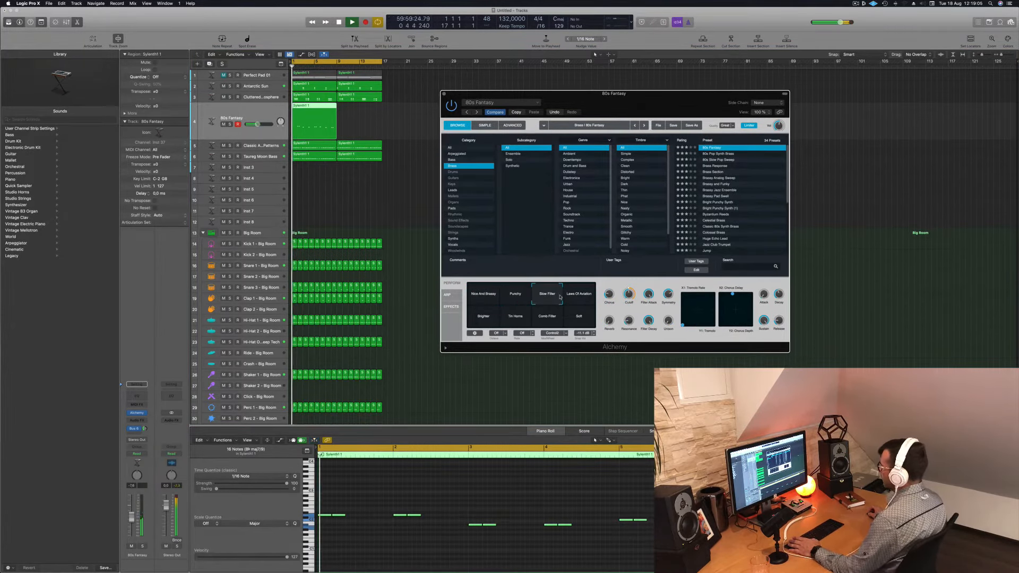
pyautogui.click(581, 298)
pyautogui.press('space')
pyautogui.click(488, 317)
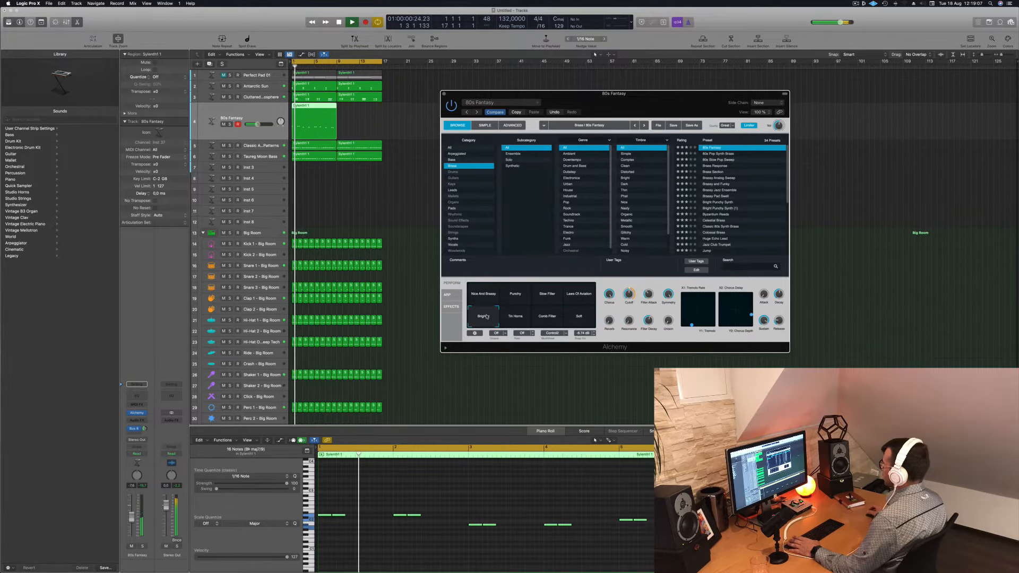
pyautogui.click(510, 318)
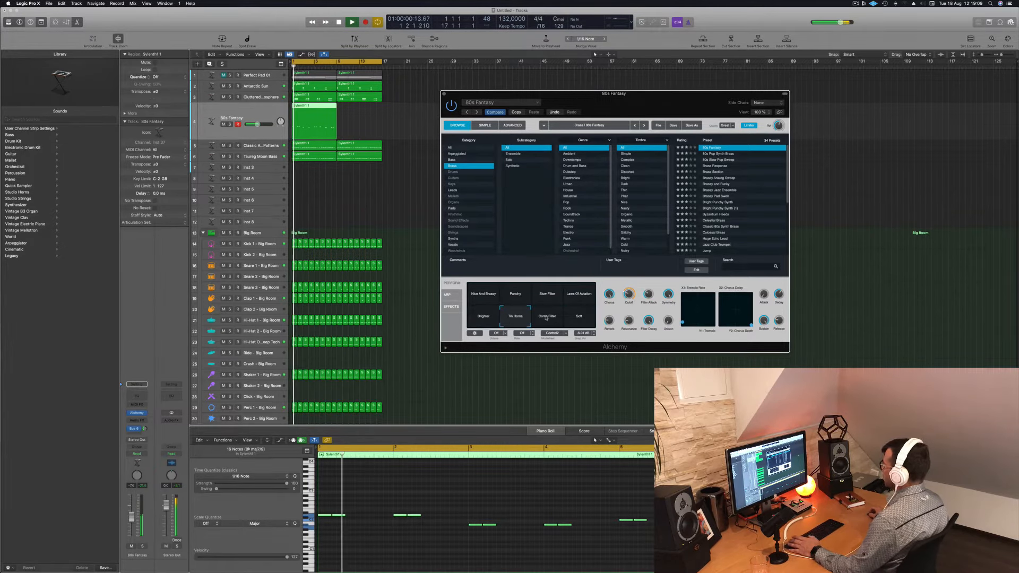
pyautogui.click(546, 317)
pyautogui.click(580, 317)
pyautogui.press('space')
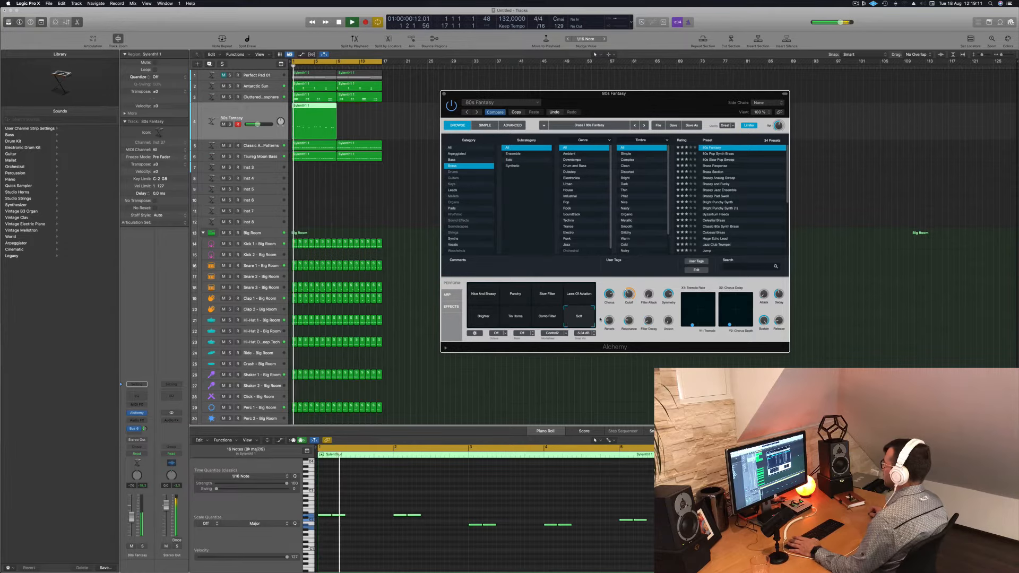
pyautogui.click(483, 296)
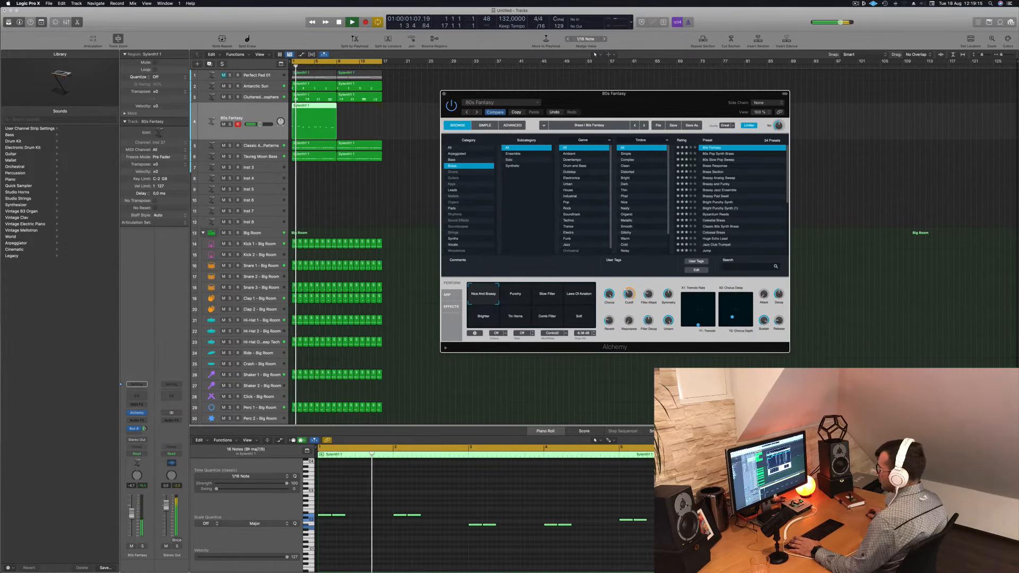
# Raise the 80s Fantasy track's volume and replay the loop from the start.
pyautogui.moveTo(132, 516); pyautogui.dragTo(133, 513)
pyautogui.press('space')
pyautogui.press('space')
pyautogui.press('space')
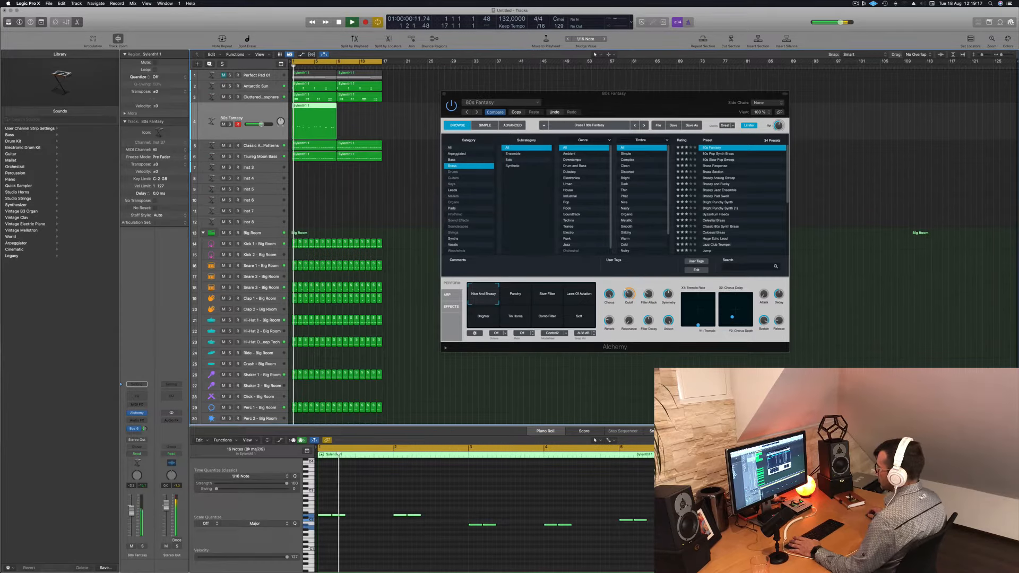
# Audition the next brass presets down to Brass Response and go back to the 80s Fantasy preset.
pyautogui.moveTo(644, 107); pyautogui.dragTo(618, 84)
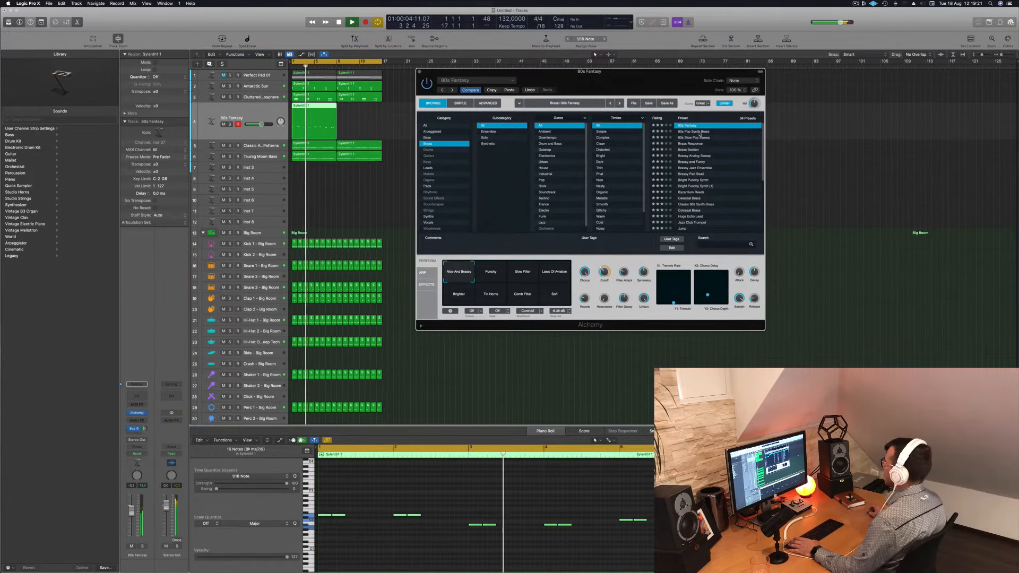
pyautogui.press('Down')
pyautogui.press('Down')
pyautogui.press('Down')
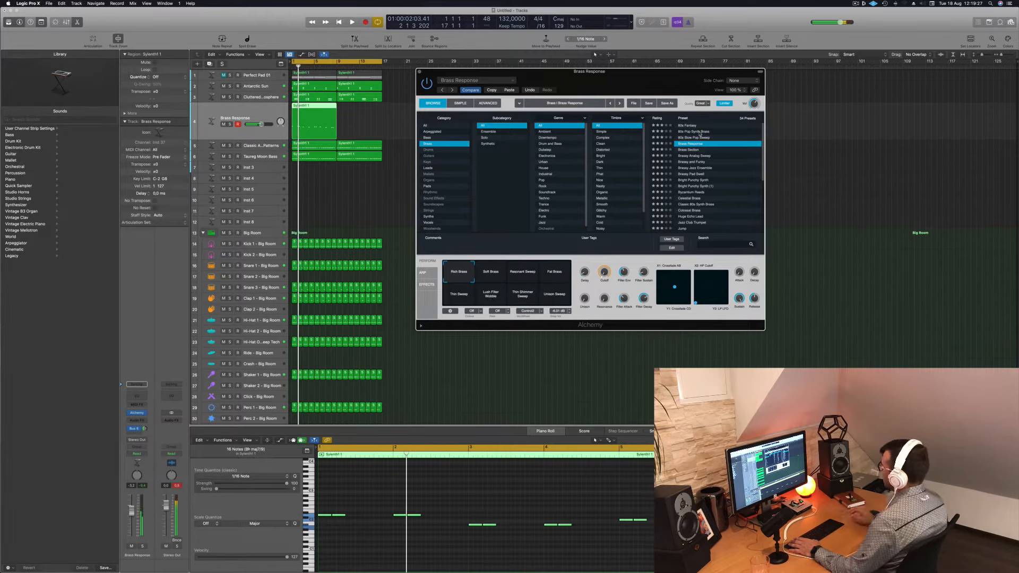
pyautogui.press('Up')
pyautogui.press('Up')
pyautogui.press('Up')
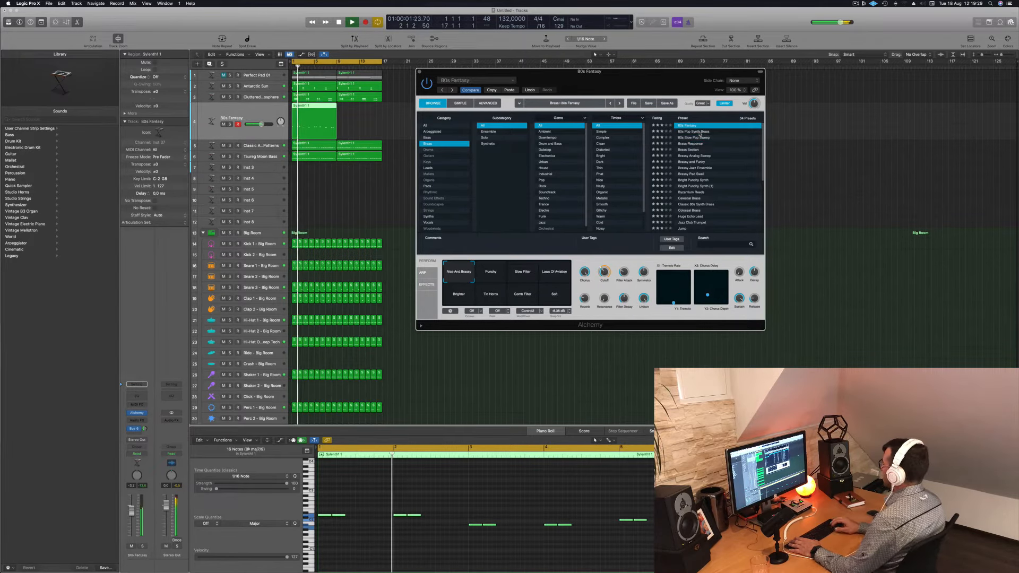
# Lower the 80s Fantasy track's volume and copy its region to bar 9.
pyautogui.moveTo(589, 71); pyautogui.dragTo(721, 72)
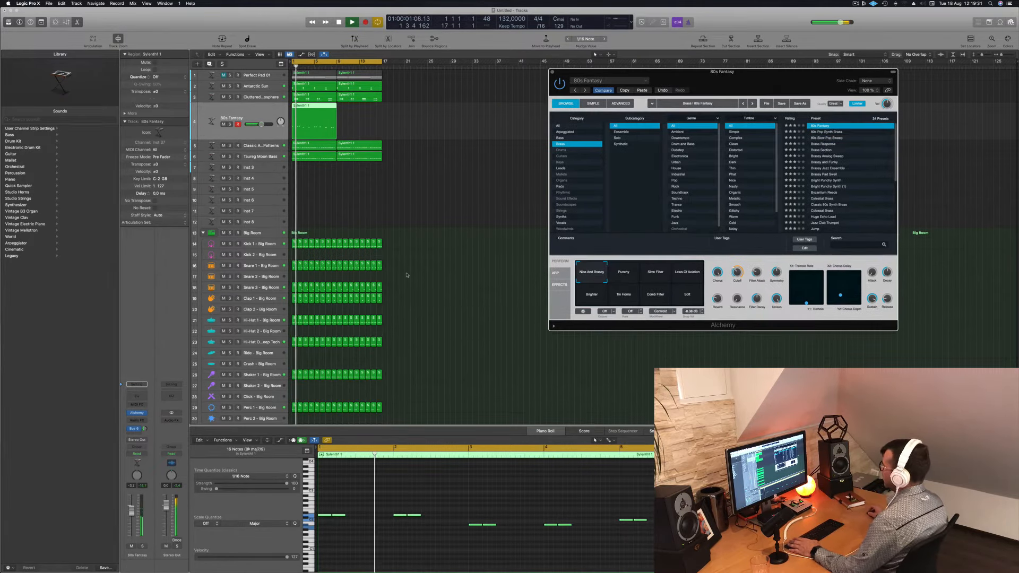
pyautogui.moveTo(133, 509); pyautogui.dragTo(131, 517)
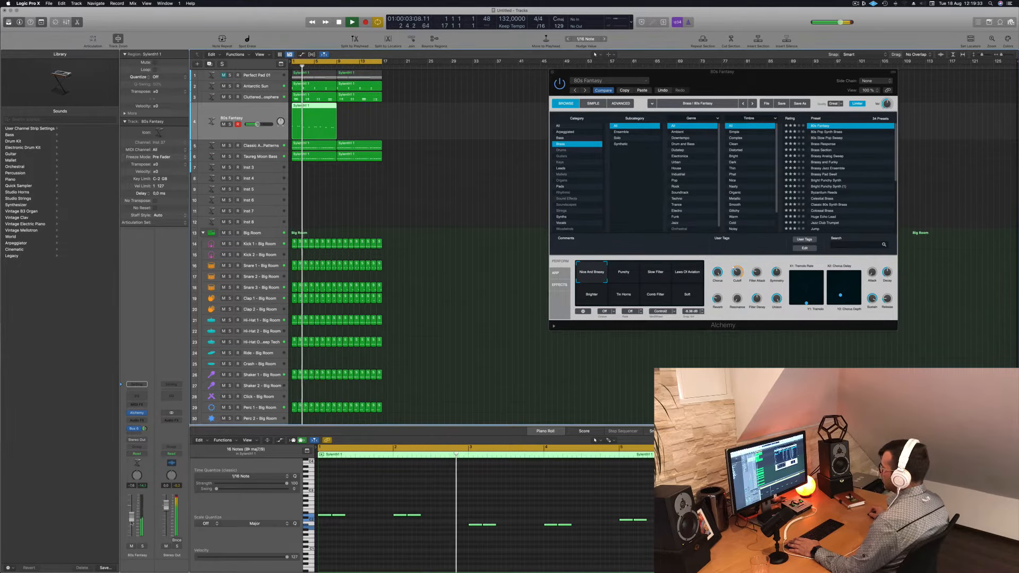
pyautogui.moveTo(257, 124); pyautogui.dragTo(359, 119)
pyautogui.click(416, 164)
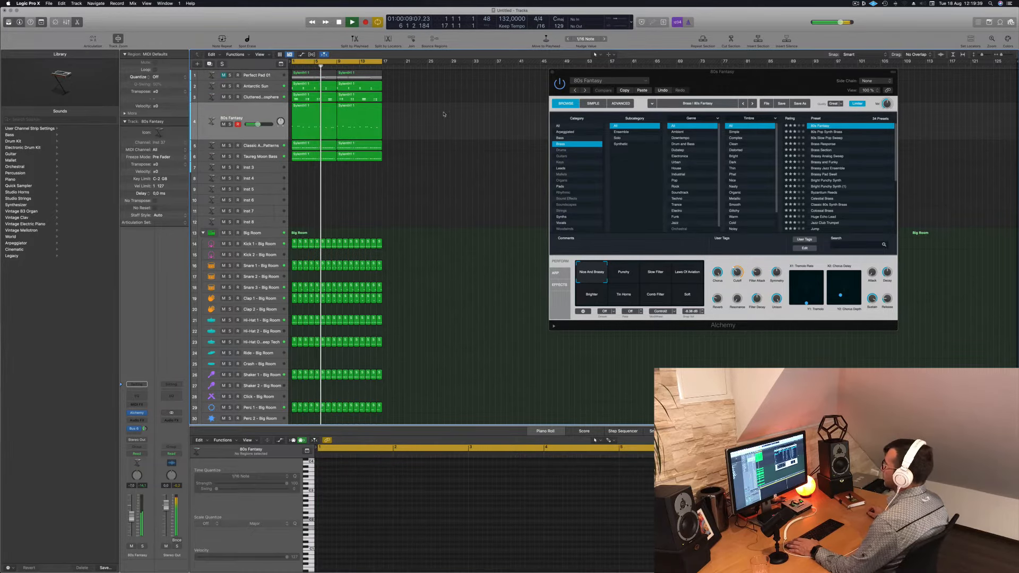
pyautogui.moveTo(555, 72); pyautogui.dragTo(561, 74)
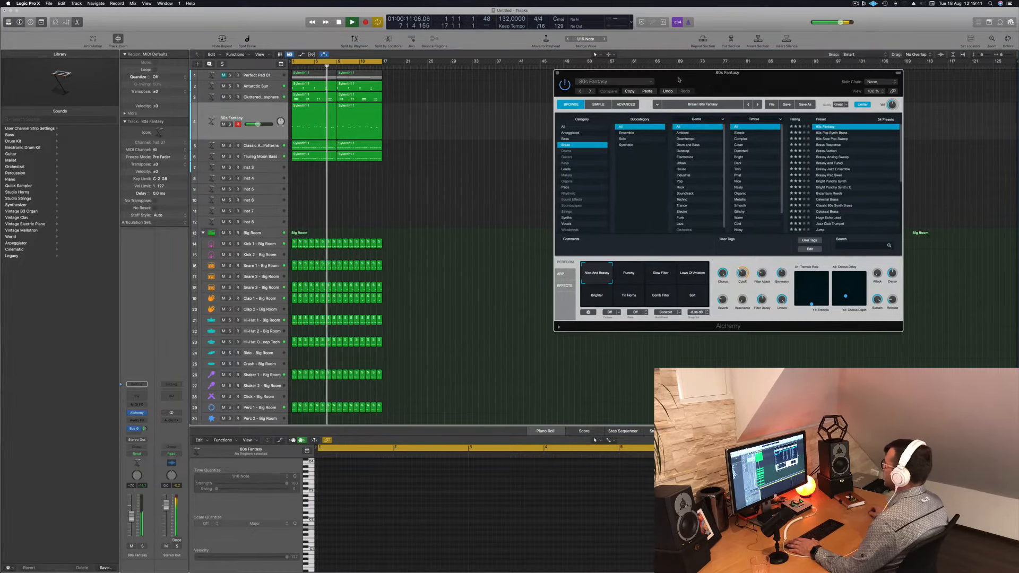
pyautogui.press('super+w')
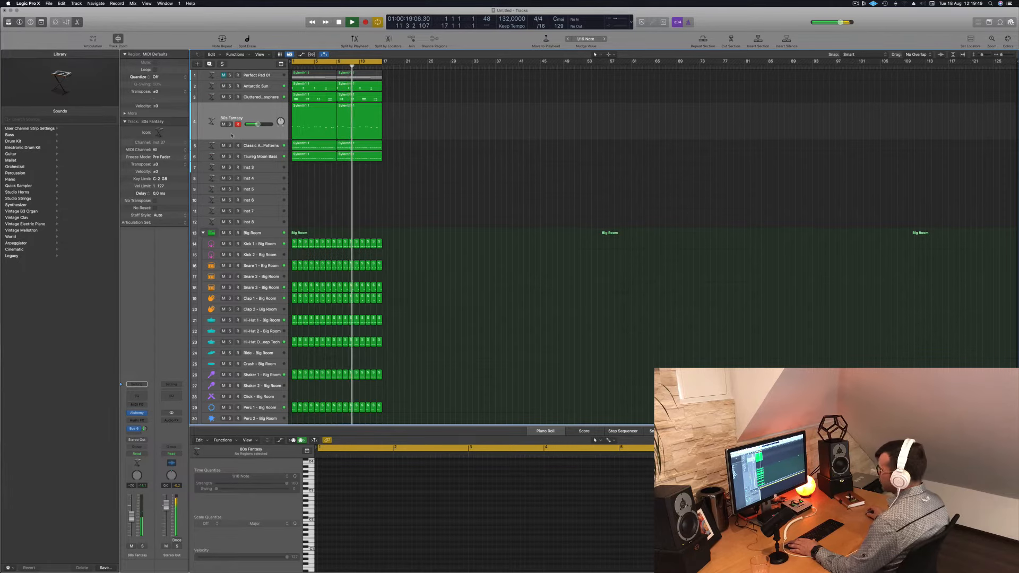
# Try routing the 80s Fantasy track's output to Bus 5 and return it to Stereo Output.
pyautogui.click(232, 112)
pyautogui.click(137, 440)
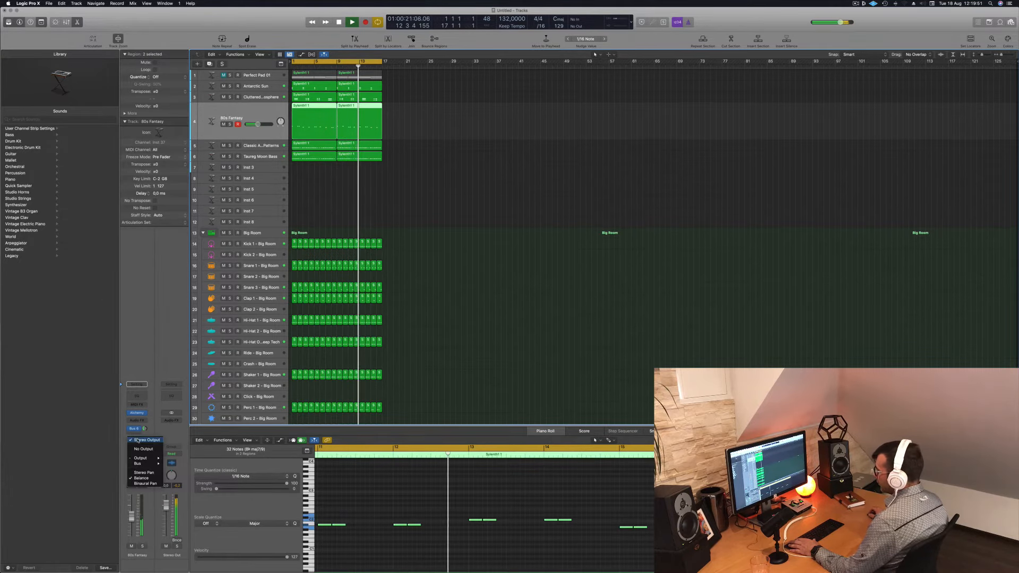
pyautogui.moveTo(147, 465)
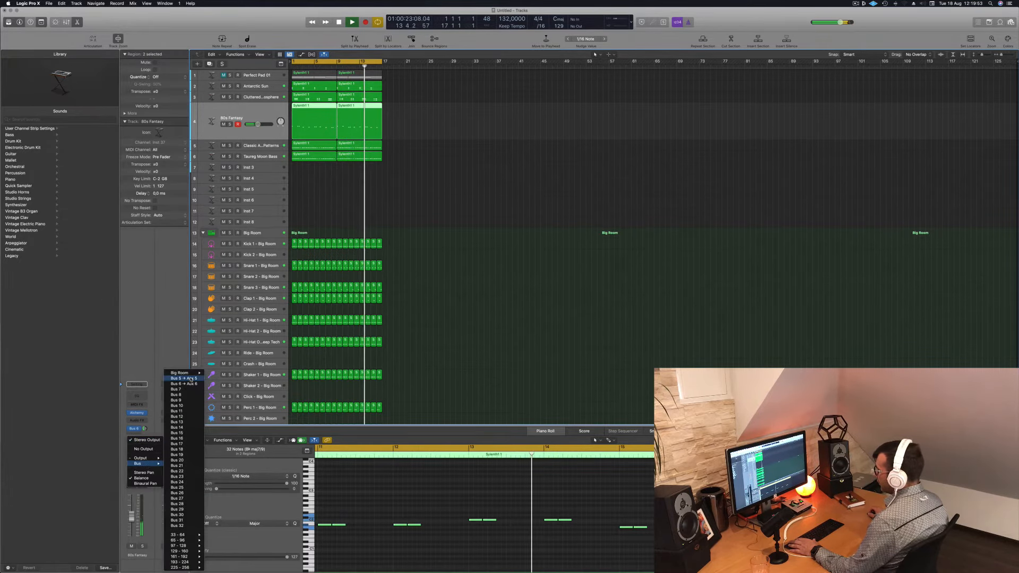
pyautogui.click(189, 379)
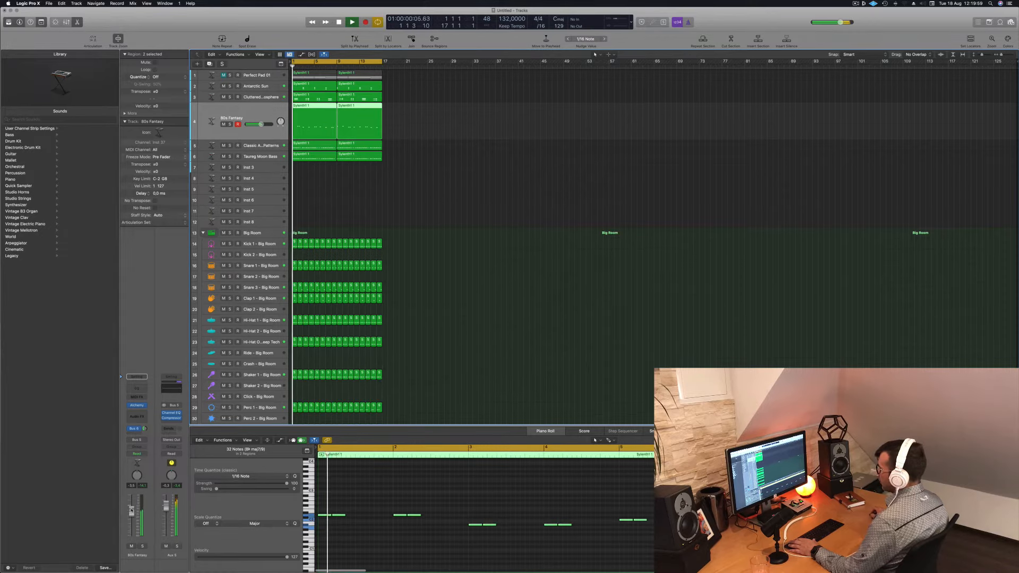
pyautogui.click(142, 441)
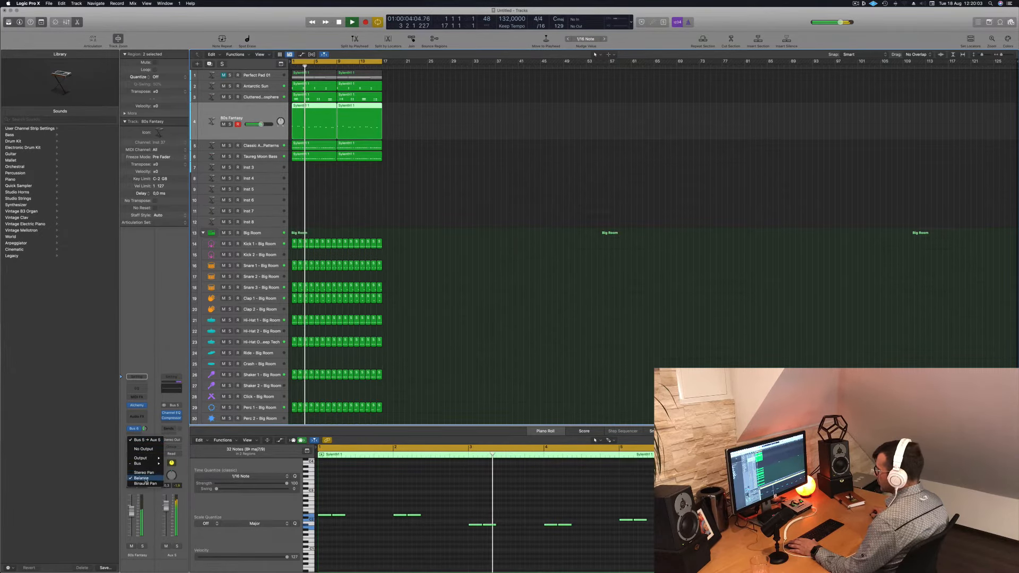
pyautogui.moveTo(148, 464)
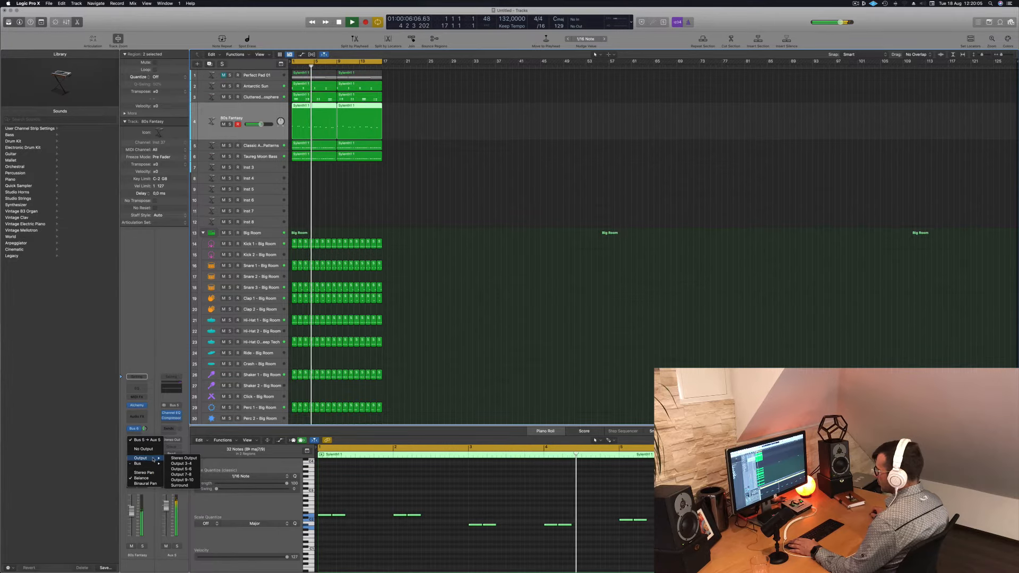
pyautogui.click(324, 169)
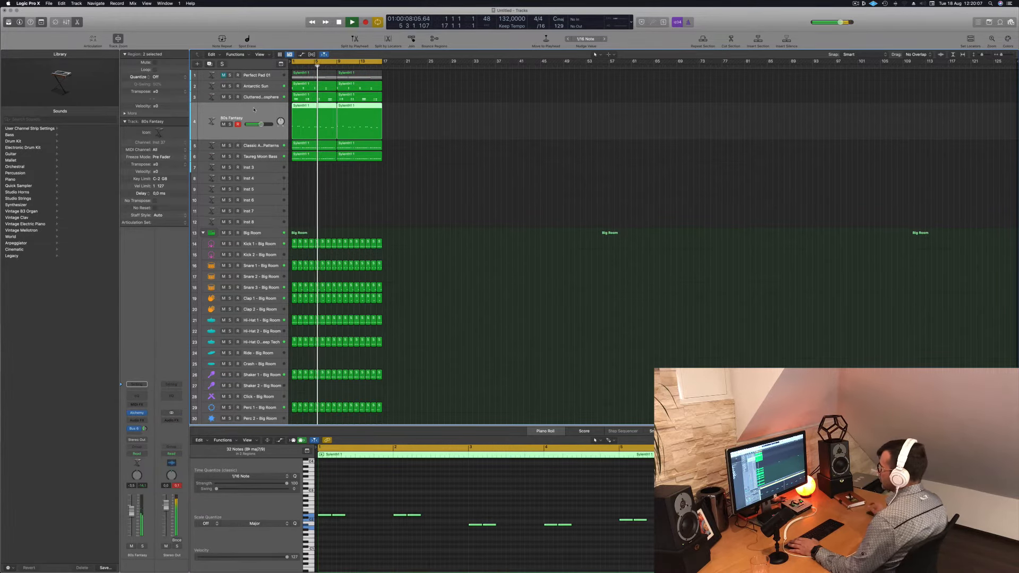
# Lower the 80s Fantasy track's volume slightly while replaying the loop from the start, and stop playback.
pyautogui.press('space')
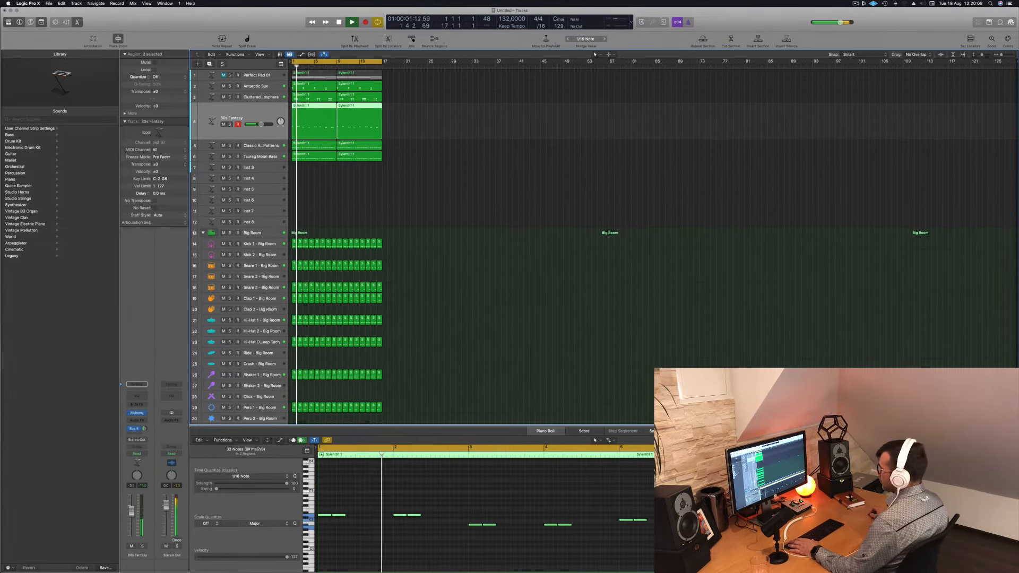
pyautogui.click(432, 181)
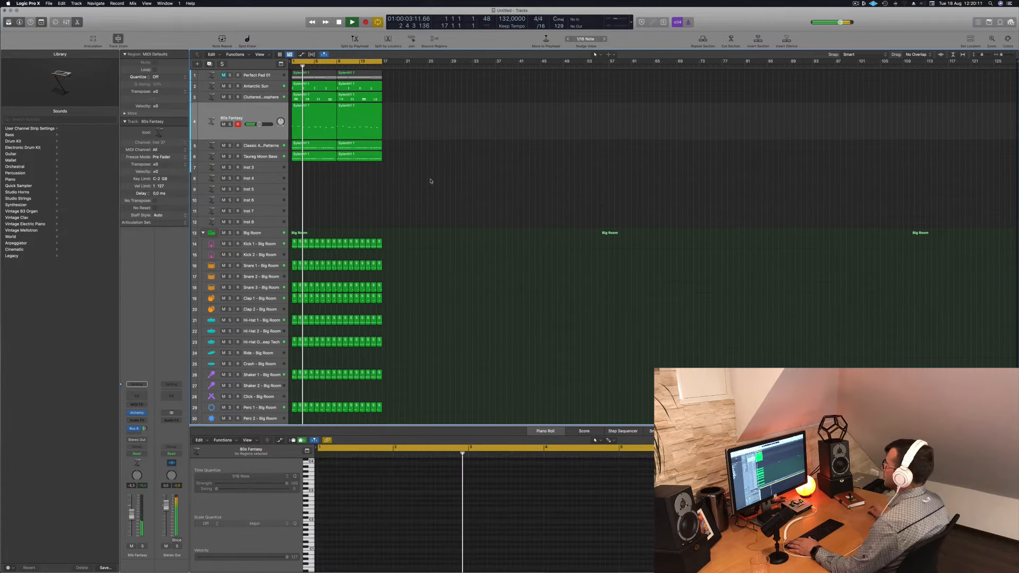
pyautogui.press('Return')
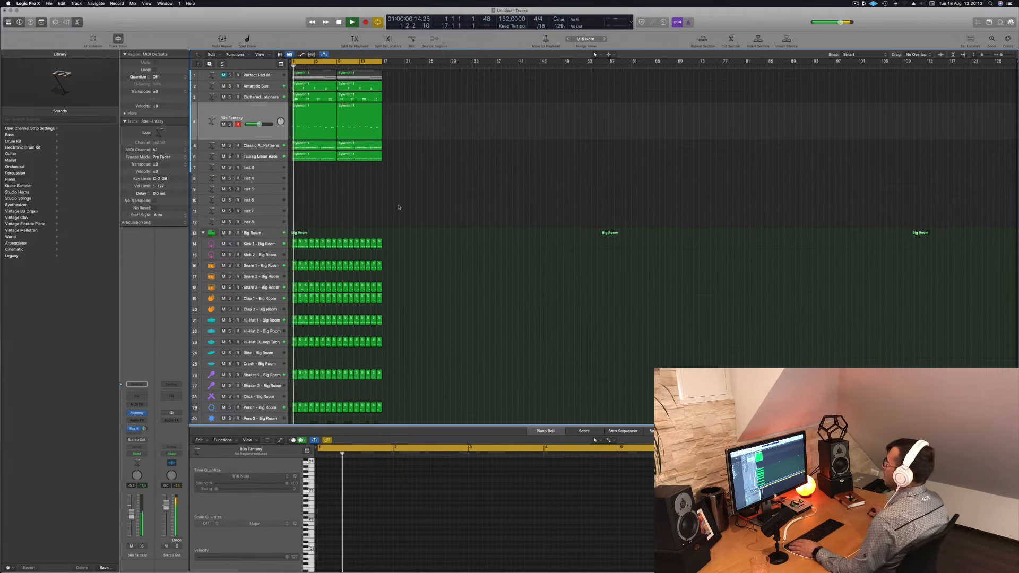
pyautogui.click(252, 112)
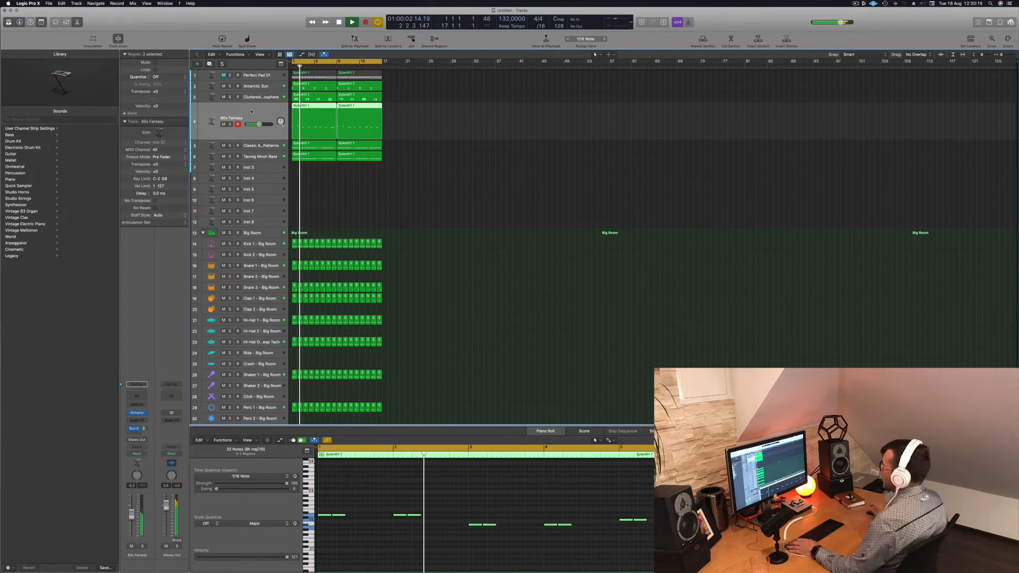
pyautogui.press('space')
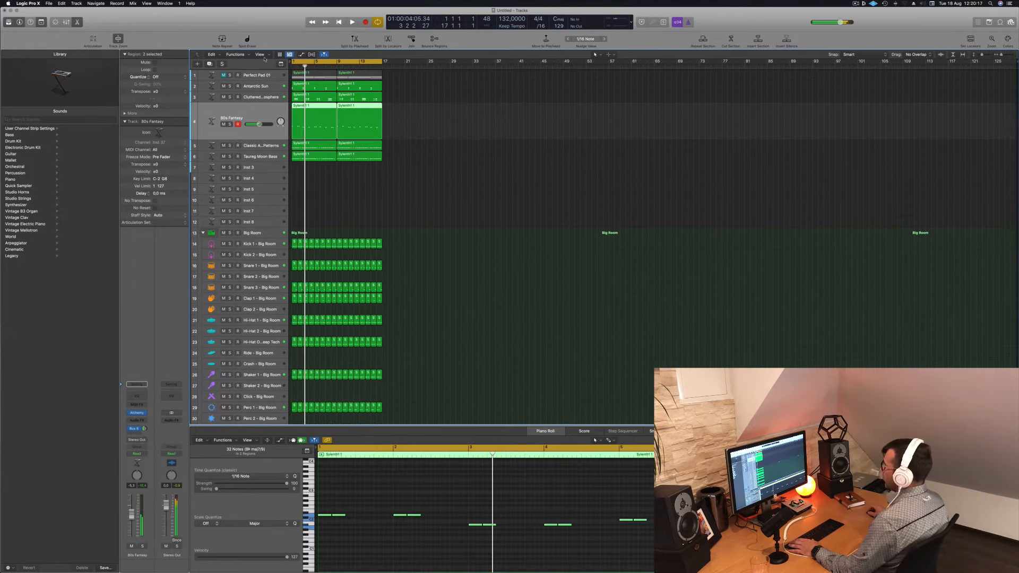
# Duplicate the Perfect Pad 01 track with both of its regions and unmute the copy.
pyautogui.click(249, 77)
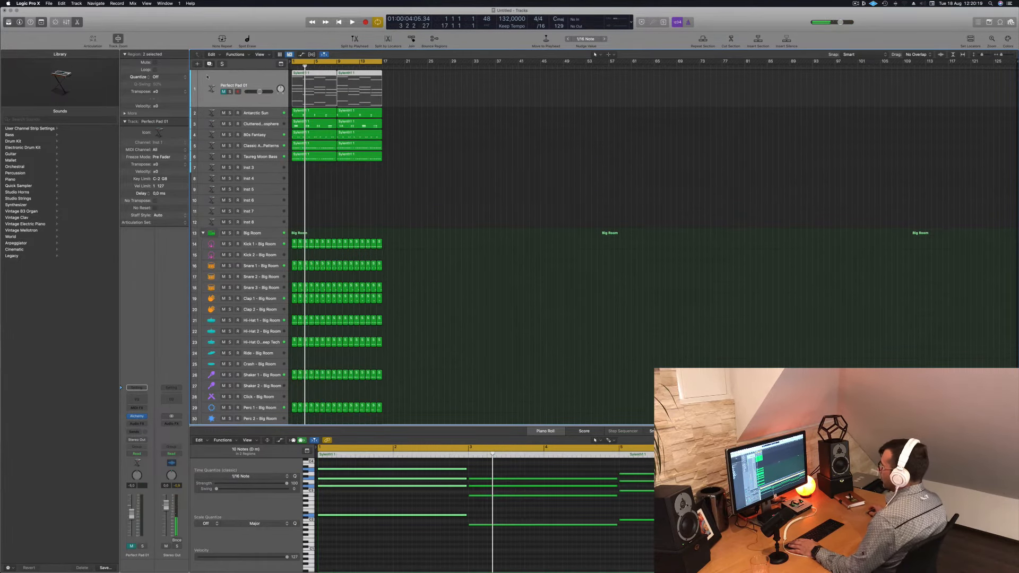
pyautogui.press('super+d')
pyautogui.moveTo(394, 77); pyautogui.dragTo(313, 101)
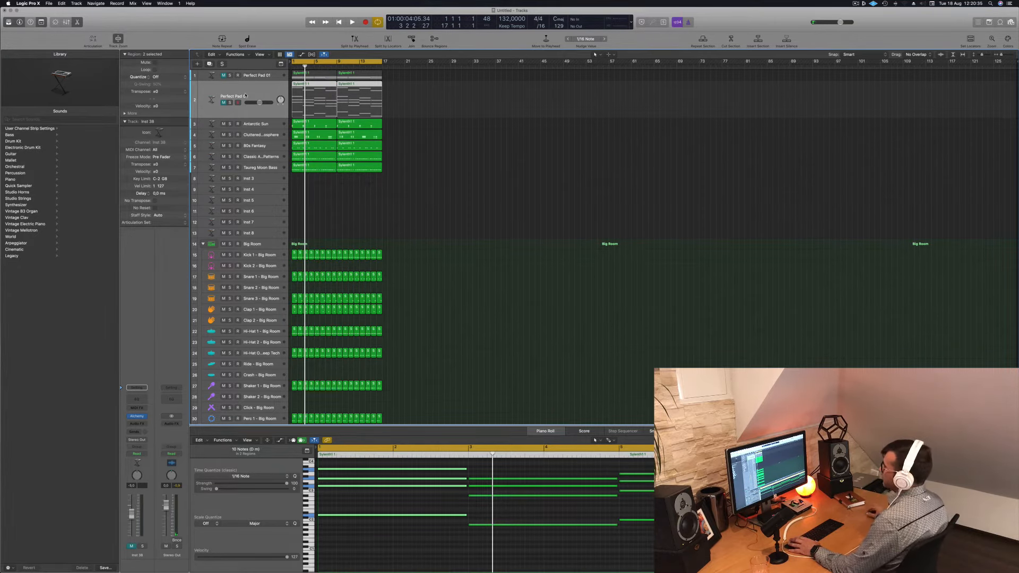
pyautogui.click(224, 103)
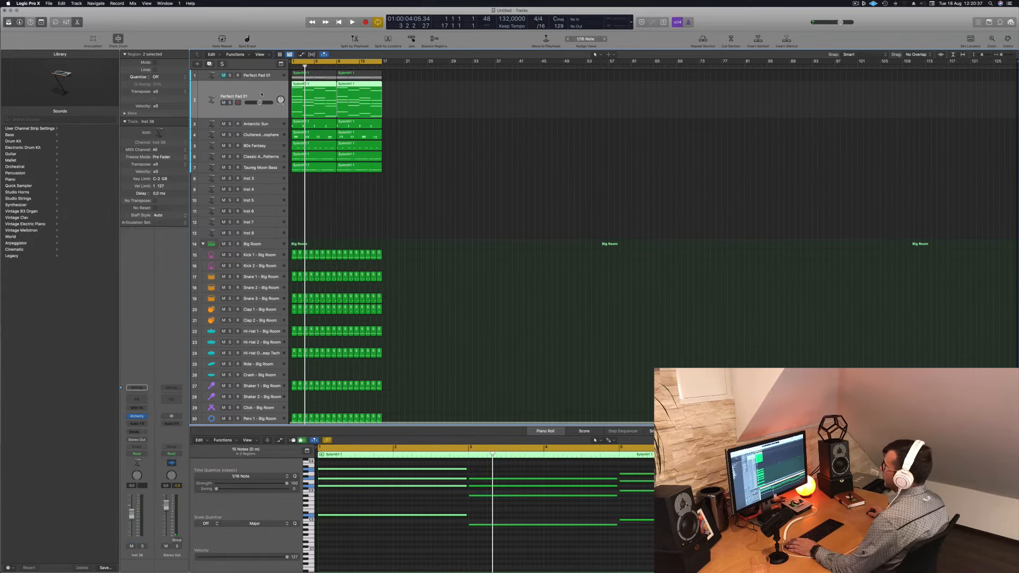
# Load the Arpeggiated preset 1970s Analog Arp in the duplicated track's Alchemy and play the loop from the start.
pyautogui.click(136, 417)
pyautogui.moveTo(469, 99); pyautogui.dragTo(575, 117)
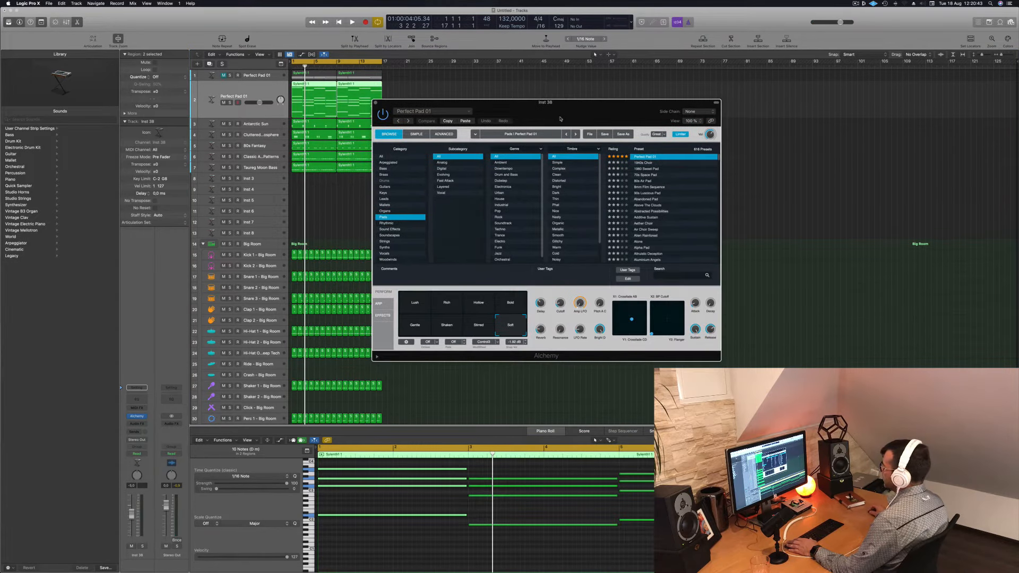
pyautogui.click(394, 162)
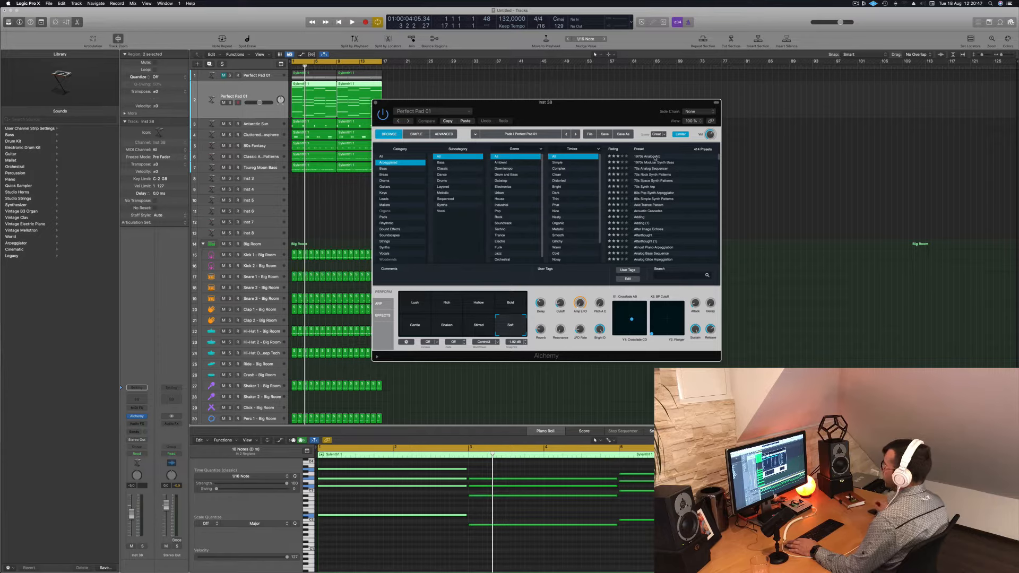
pyautogui.click(655, 157)
pyautogui.click(176, 338)
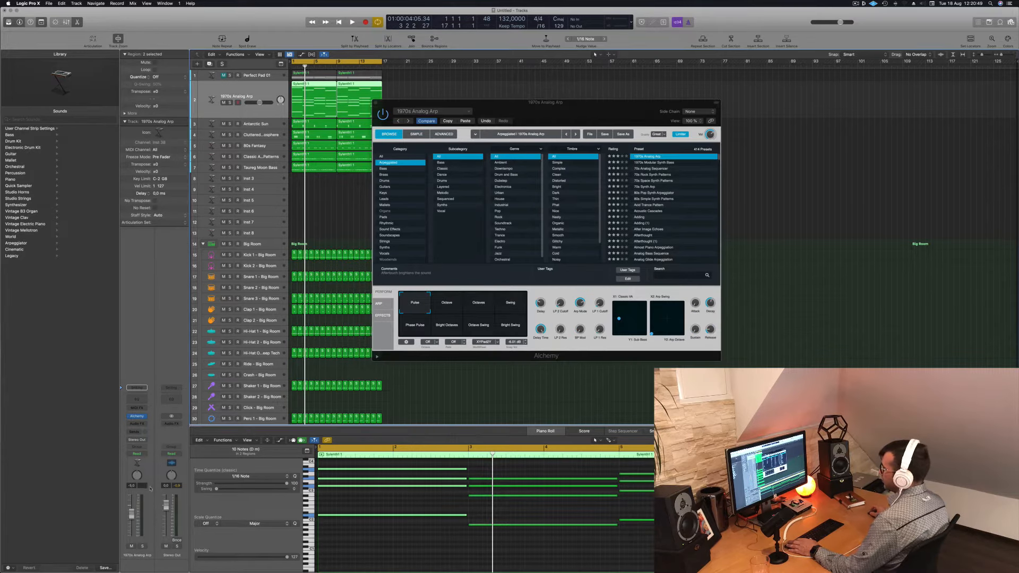
pyautogui.press('Return')
pyautogui.press('space')
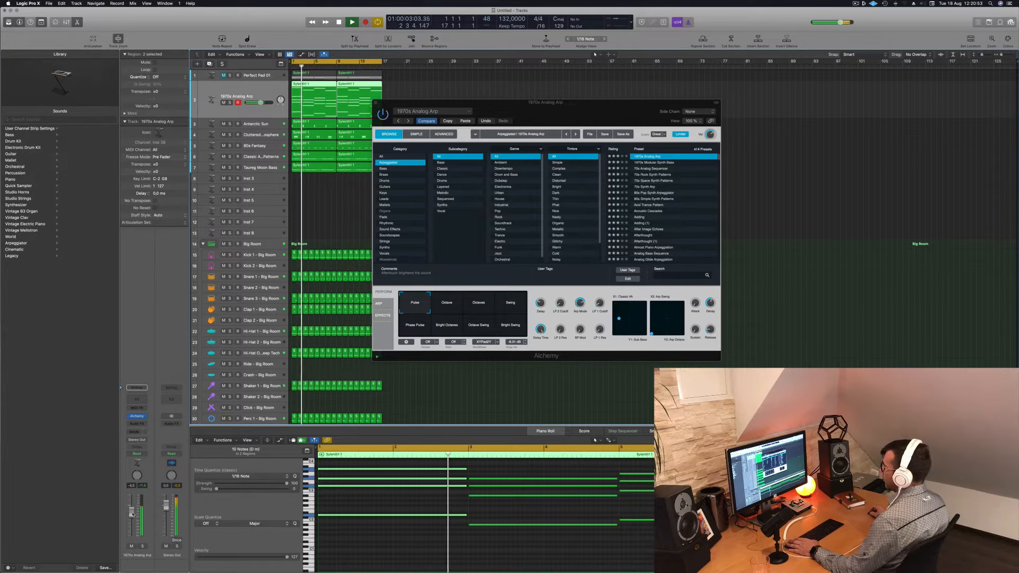
# Adjust the LP 2 Cutoff and Arp Mode controls of the 1970s Analog Arp preset during playback.
pyautogui.moveTo(590, 114); pyautogui.dragTo(615, 109)
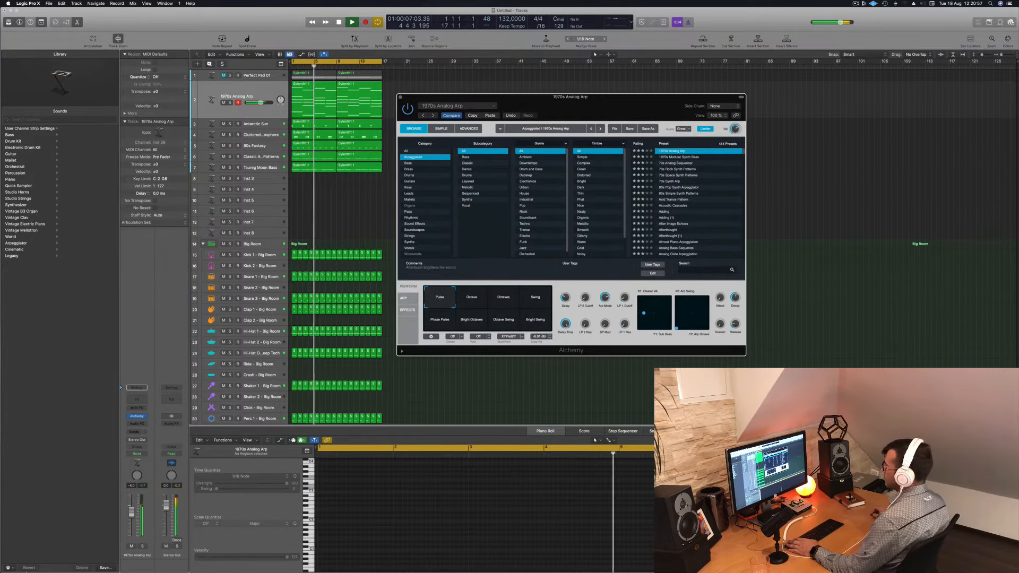
pyautogui.click(120, 517)
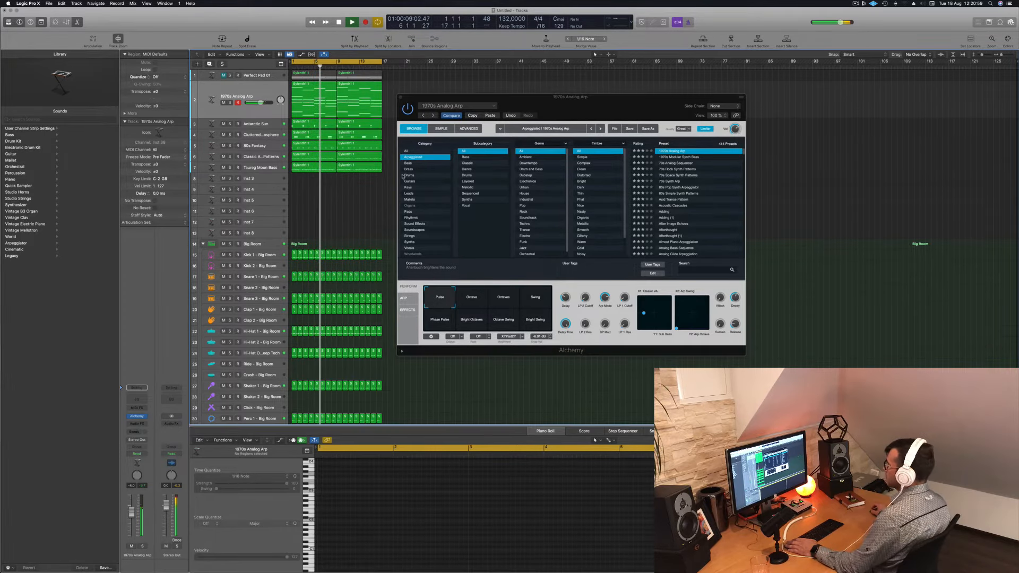
pyautogui.moveTo(570, 96); pyautogui.dragTo(589, 91)
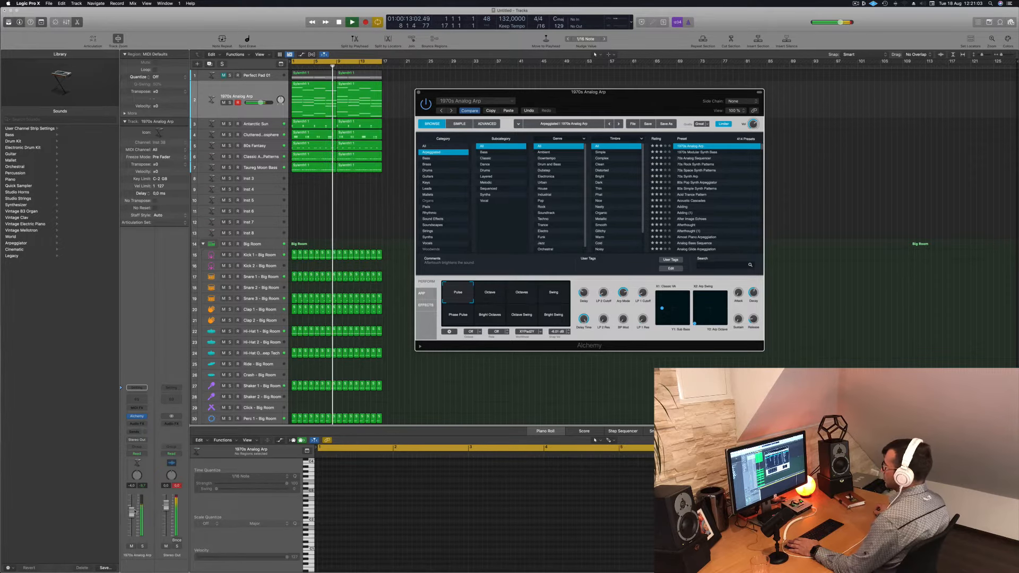
pyautogui.click(170, 499)
pyautogui.click(609, 278)
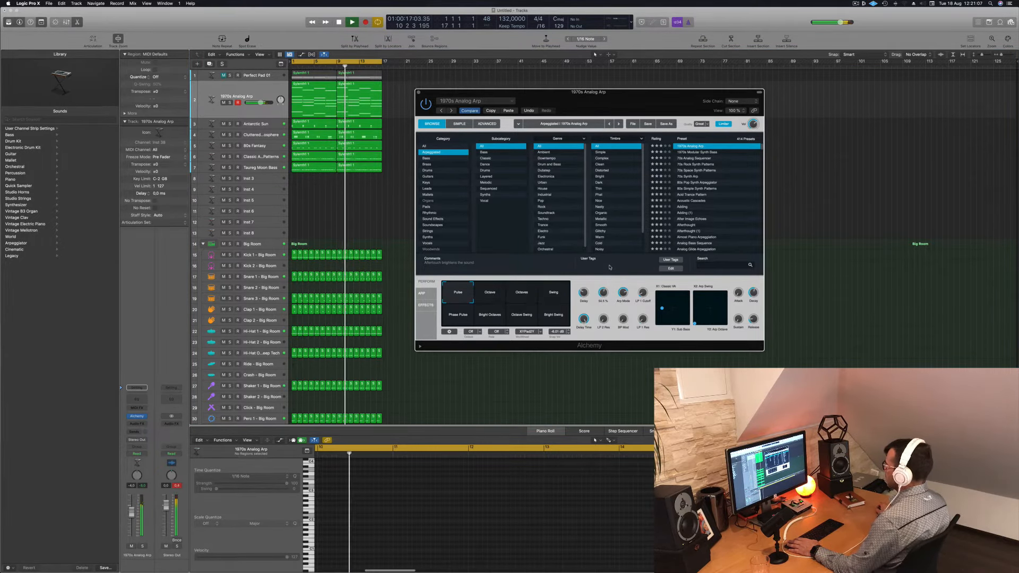
pyautogui.moveTo(609, 270); pyautogui.dragTo(624, 322)
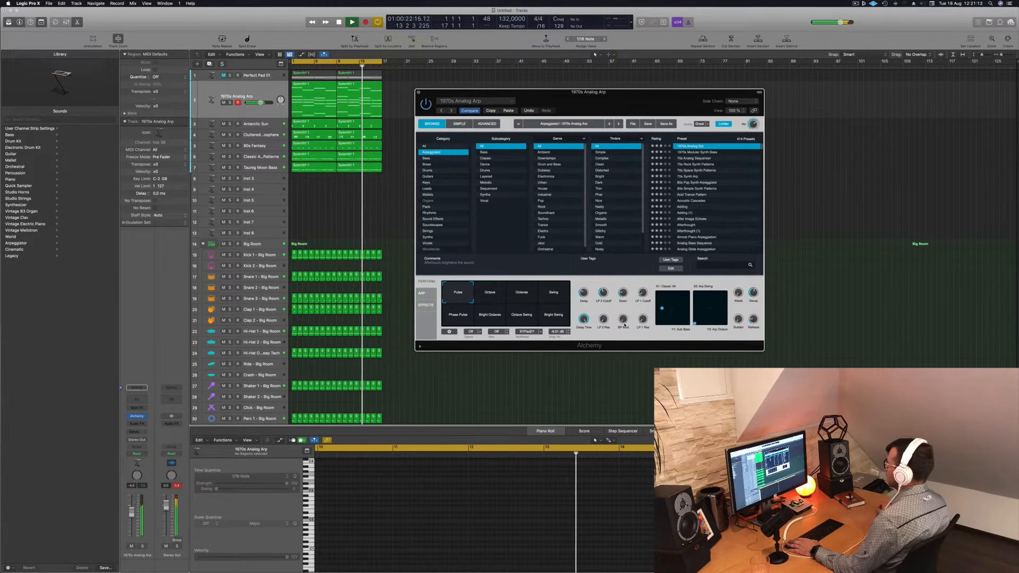
# Load the 1970s Modular Synth Bass preset, restart the loop and fine-tune the track's volume.
pyautogui.click(694, 152)
pyautogui.press('space')
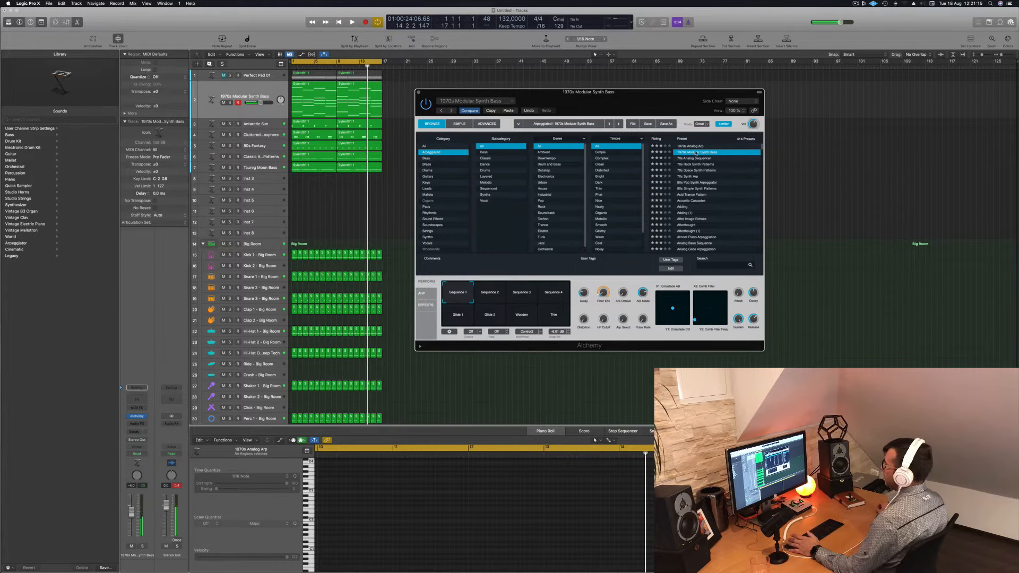
pyautogui.press('space')
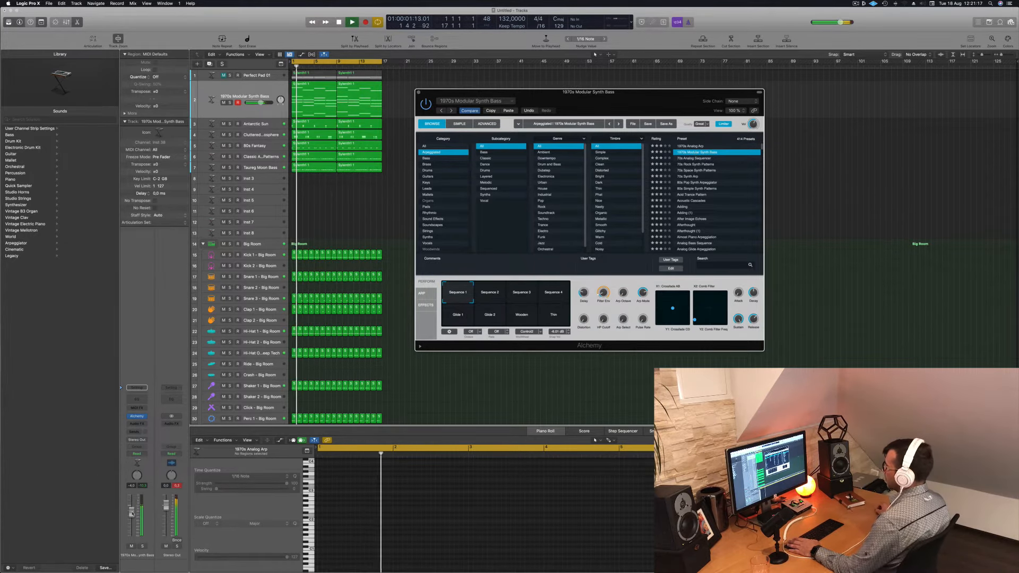
pyautogui.moveTo(132, 513); pyautogui.dragTo(132, 514)
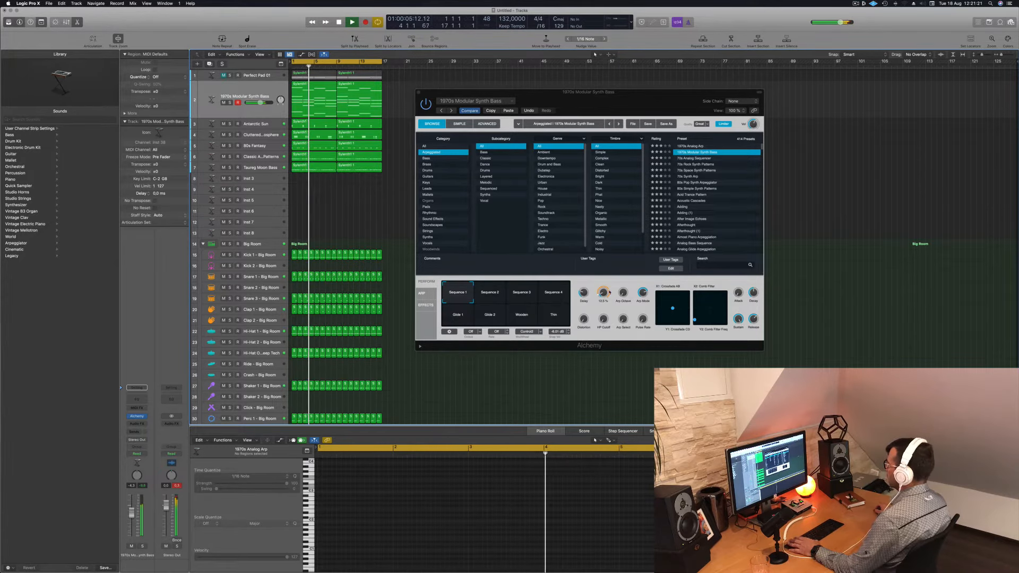
# Replay the loop and audition the 1970s Modular Synth Bass snapshots from Sequence 2 through Glide 2.
pyautogui.press('Return')
pyautogui.click(484, 292)
pyautogui.click(522, 292)
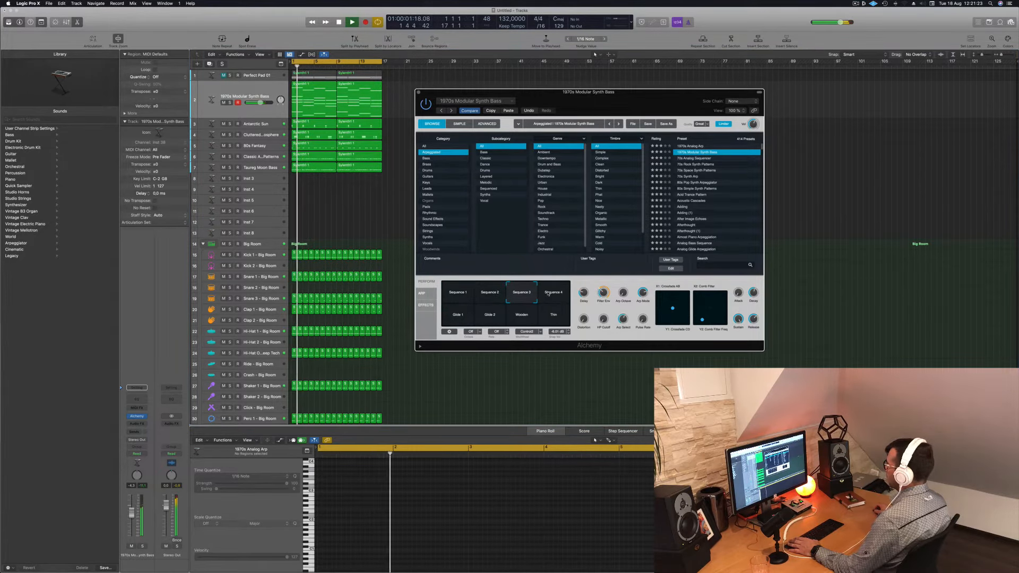
pyautogui.click(553, 292)
pyautogui.click(453, 321)
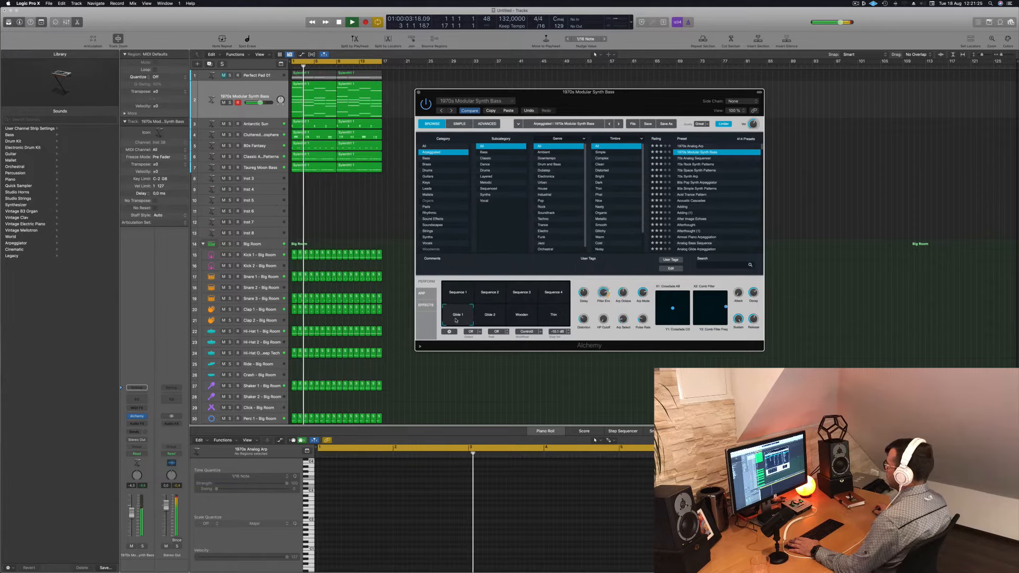
pyautogui.click(490, 314)
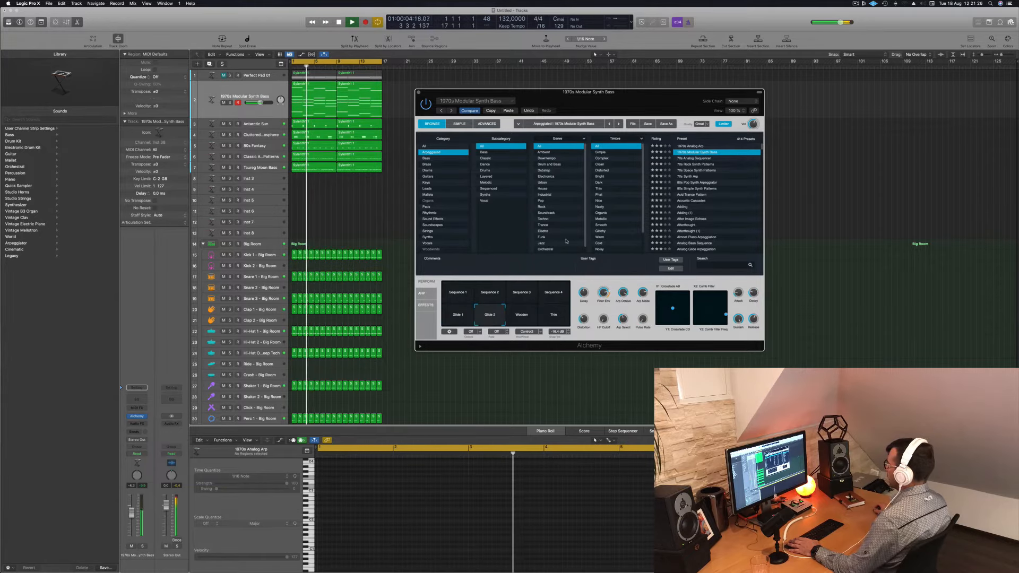
# Load the 70s Analog Sequencer preset, adjust the track's volume during playback and solo the track briefly.
pyautogui.click(701, 158)
pyautogui.press('Return')
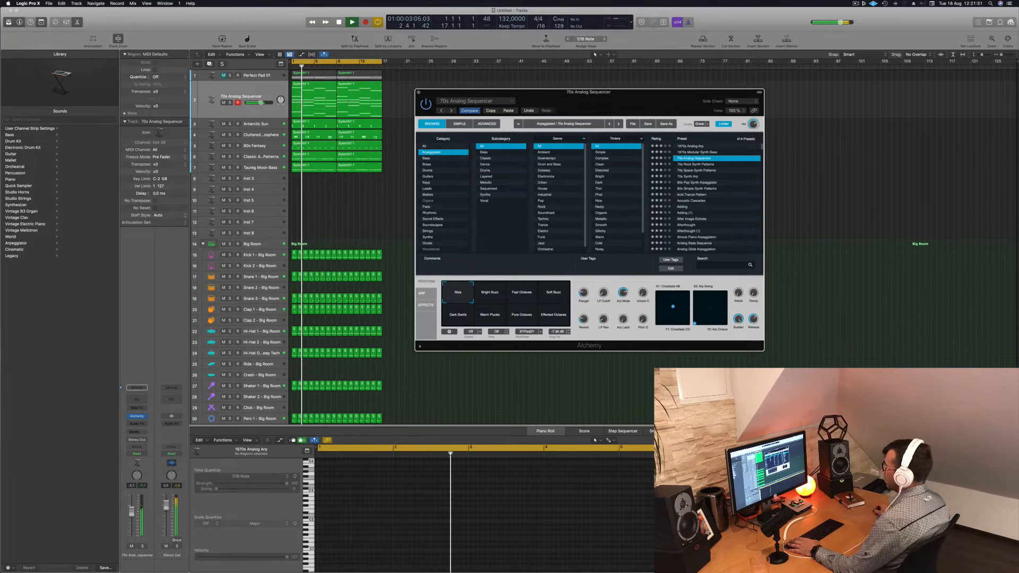
pyautogui.moveTo(260, 102); pyautogui.dragTo(261, 103)
pyautogui.click(141, 546)
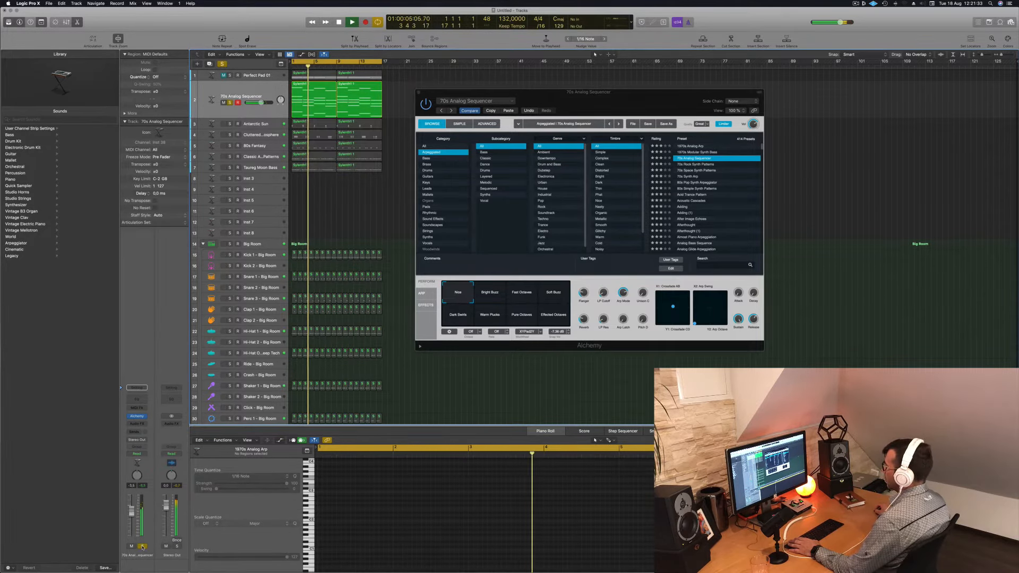
pyautogui.click(143, 546)
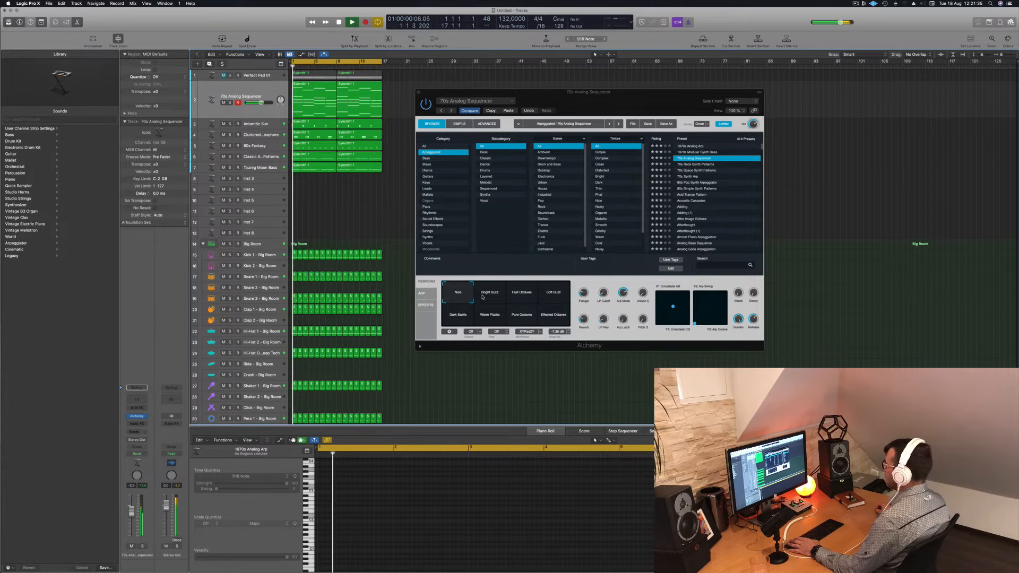
# Audition the 70s Analog Sequencer snapshots, including Bright Buzz, Fast Octaves, Soft Buzz and Effected Octaves, and load the 70s Rock Synth Patterns preset.
pyautogui.click(490, 294)
pyautogui.click(520, 294)
pyautogui.click(556, 295)
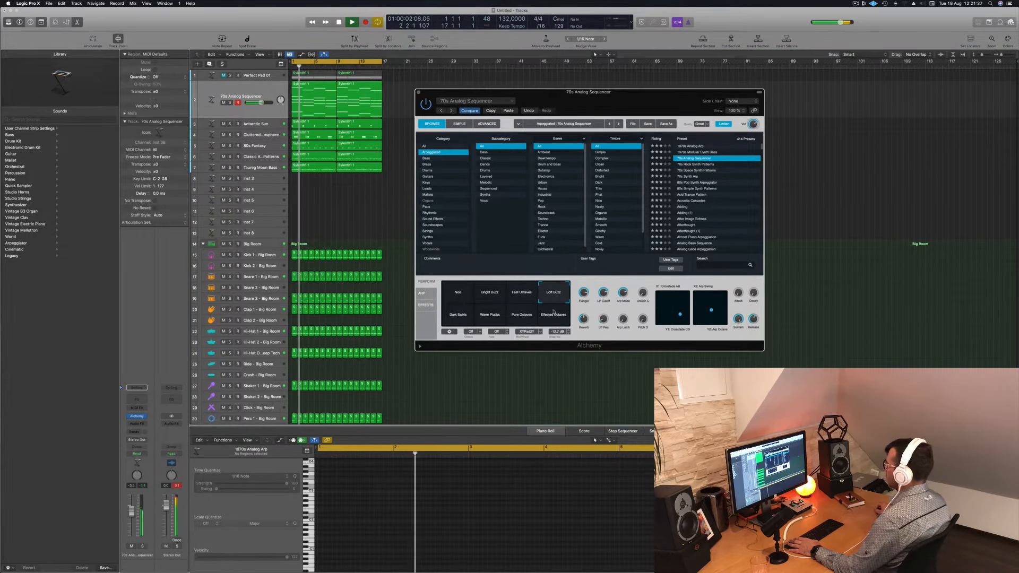
pyautogui.click(553, 315)
pyautogui.click(456, 318)
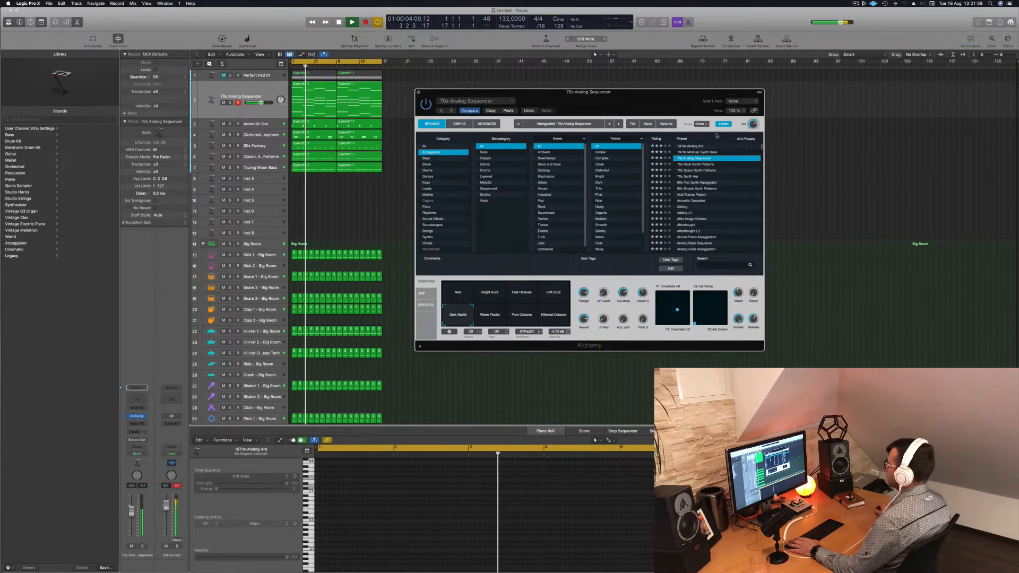
pyautogui.click(689, 164)
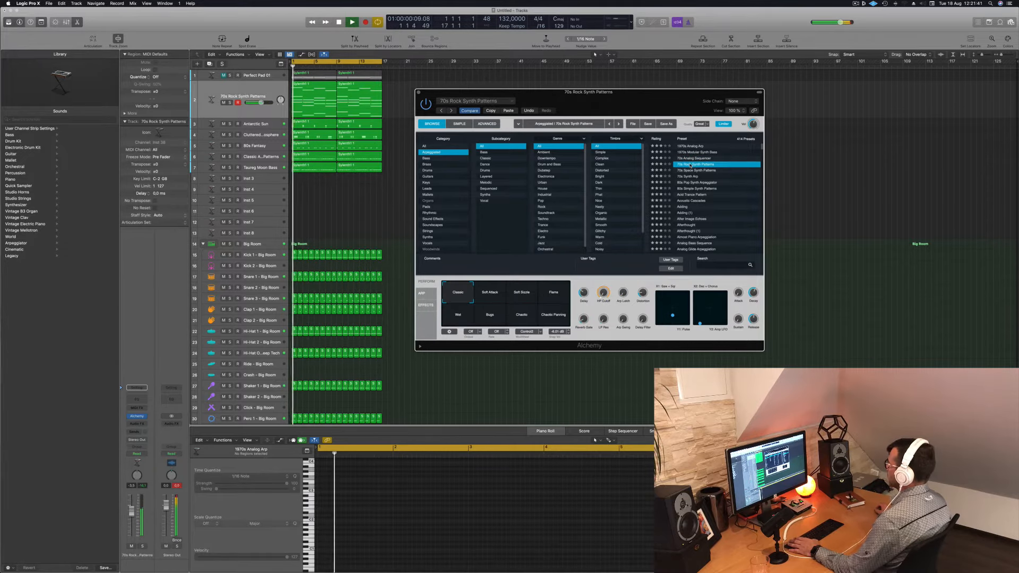
# Lower the track's volume and adjust the 70s Rock Synth Patterns preset's Arp Latch control while replaying the loop.
pyautogui.moveTo(131, 510); pyautogui.dragTo(131, 518)
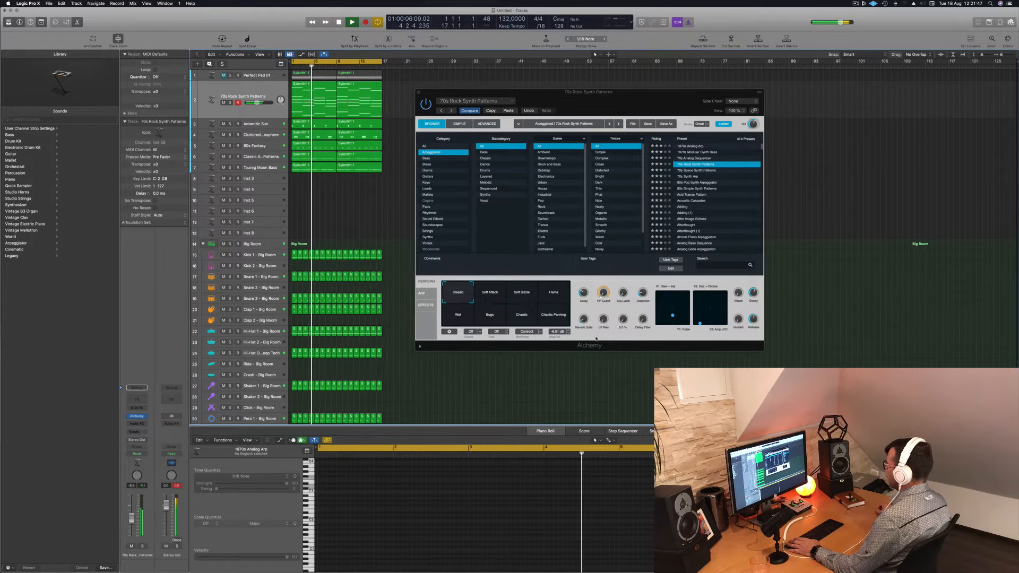
pyautogui.moveTo(622, 294); pyautogui.dragTo(623, 280)
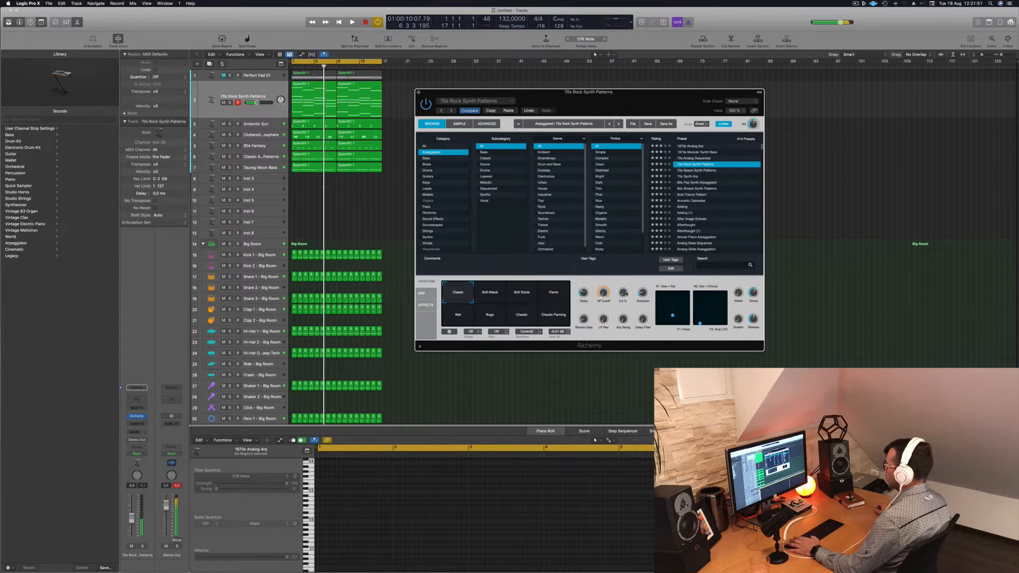
pyautogui.press('Return')
pyautogui.press('space')
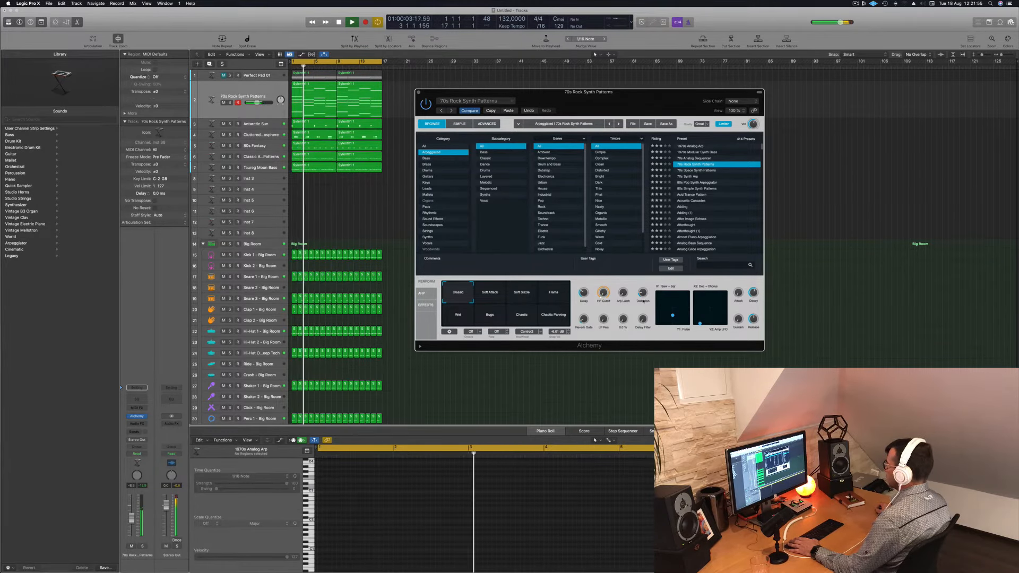
# Audition the 70s Space Synth Patterns, 70s Synth Arp, 80s Pop Synth Arpeggiator and Acid Trance Pattern presets, raising the track's volume slightly.
pyautogui.press('Return')
pyautogui.click(700, 171)
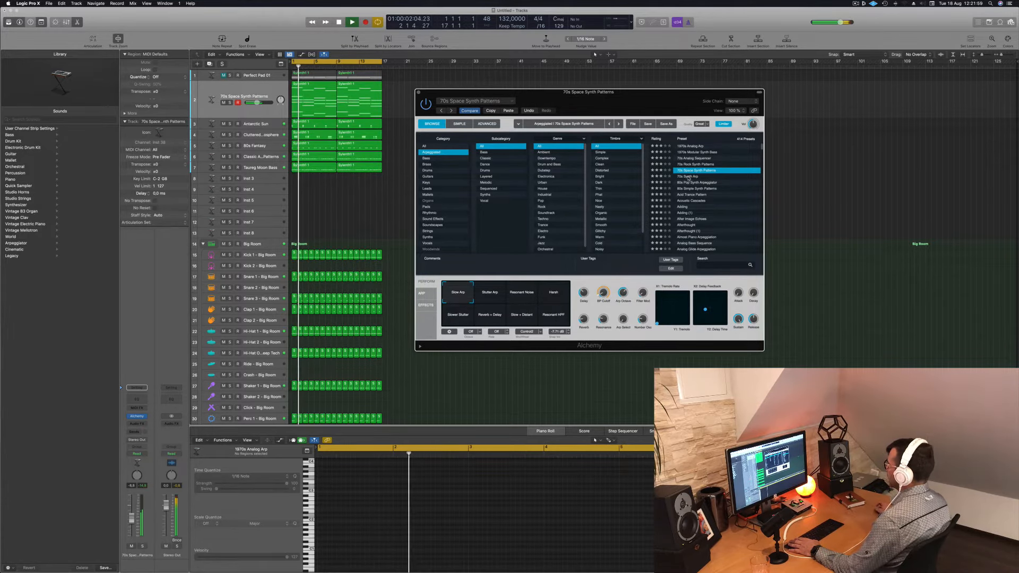
pyautogui.click(692, 177)
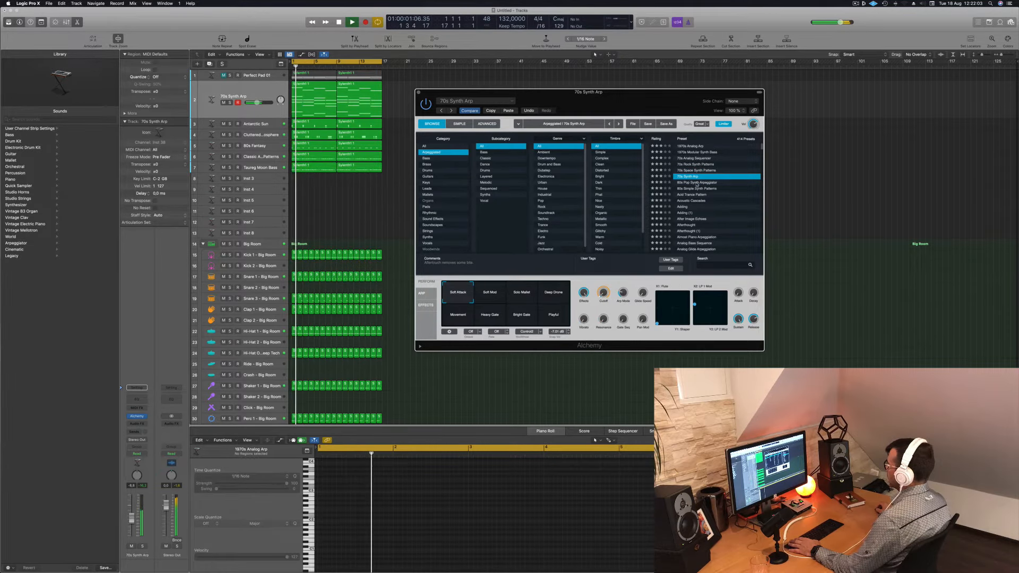
pyautogui.click(698, 183)
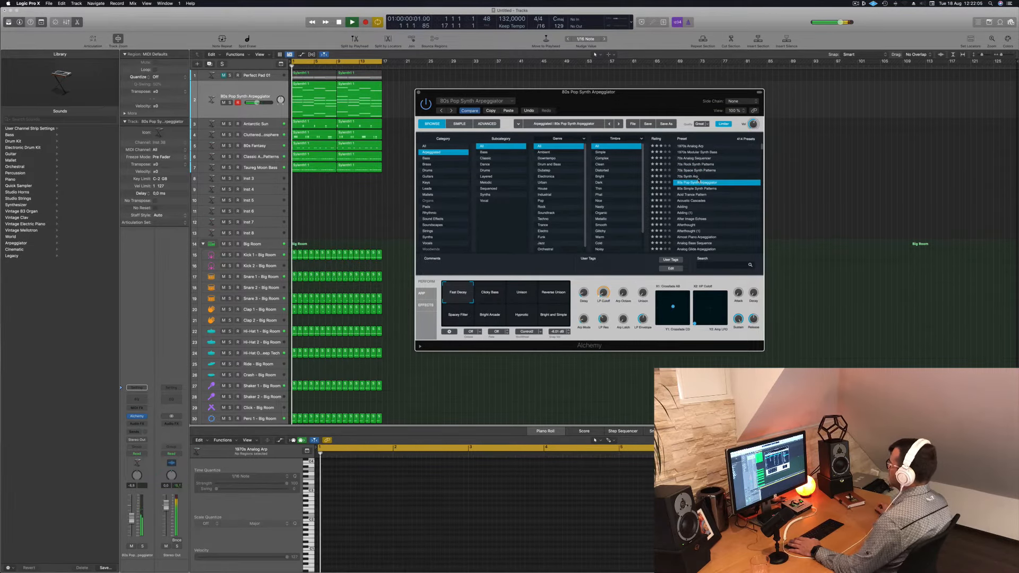
pyautogui.moveTo(257, 103); pyautogui.dragTo(259, 102)
pyautogui.click(691, 195)
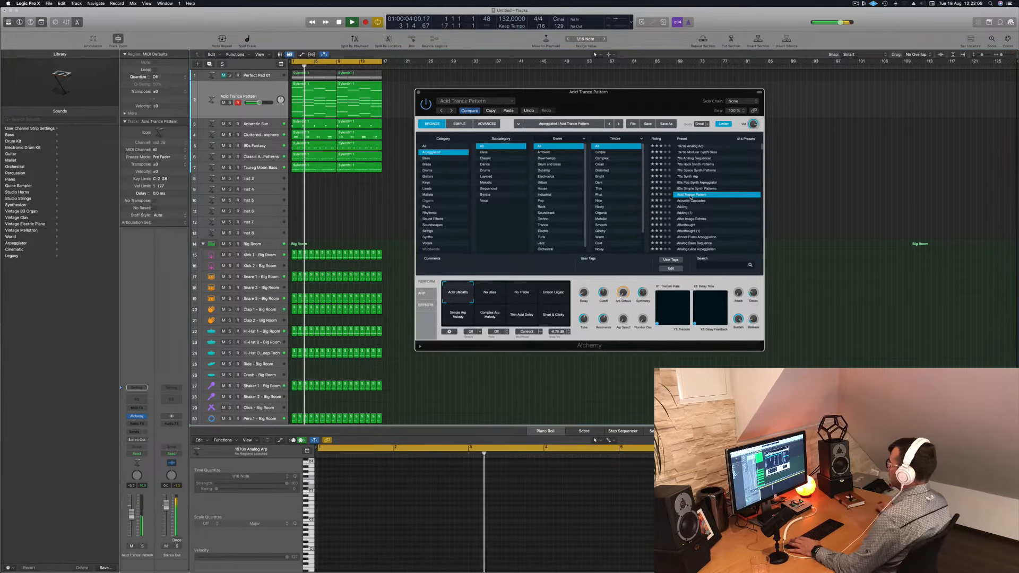
# Load the Acoustic Cascades preset, trim the track's volume and audition its snapshots from Swing Arp through Warm Pad.
pyautogui.click(694, 201)
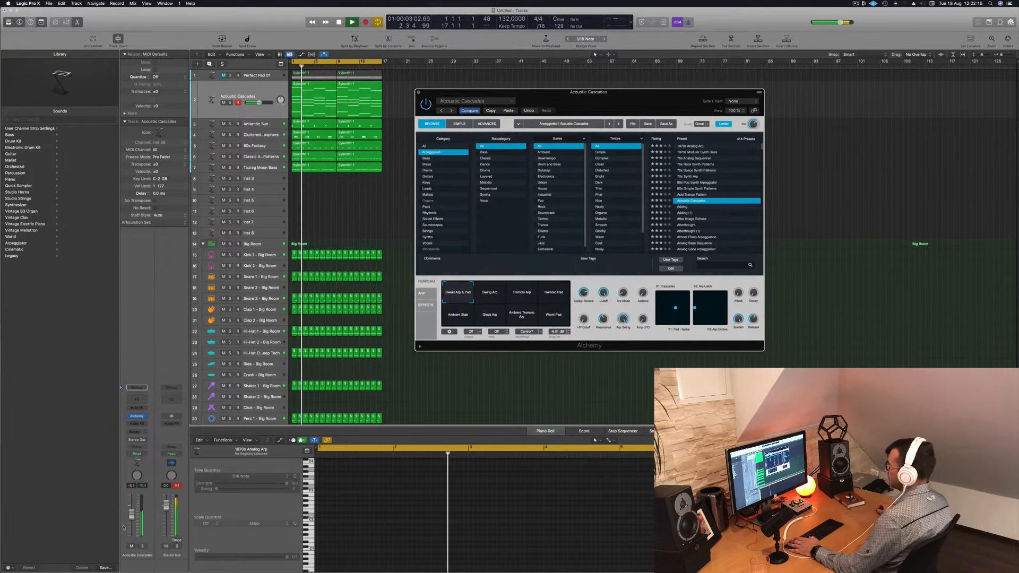
pyautogui.moveTo(131, 514); pyautogui.dragTo(131, 516)
pyautogui.click(493, 297)
pyautogui.click(523, 292)
pyautogui.press('space')
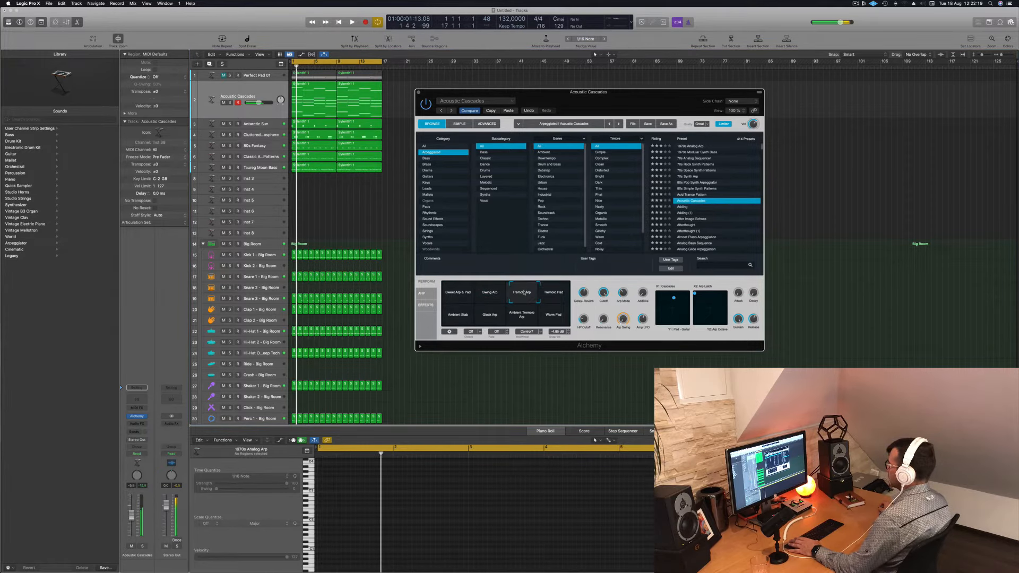
pyautogui.press('space')
pyautogui.click(562, 291)
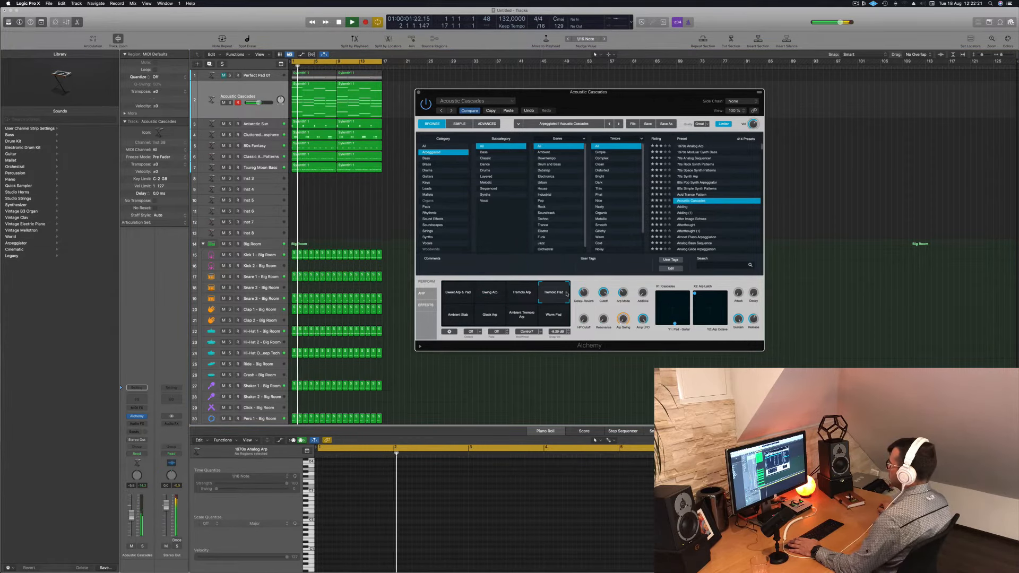
pyautogui.click(446, 318)
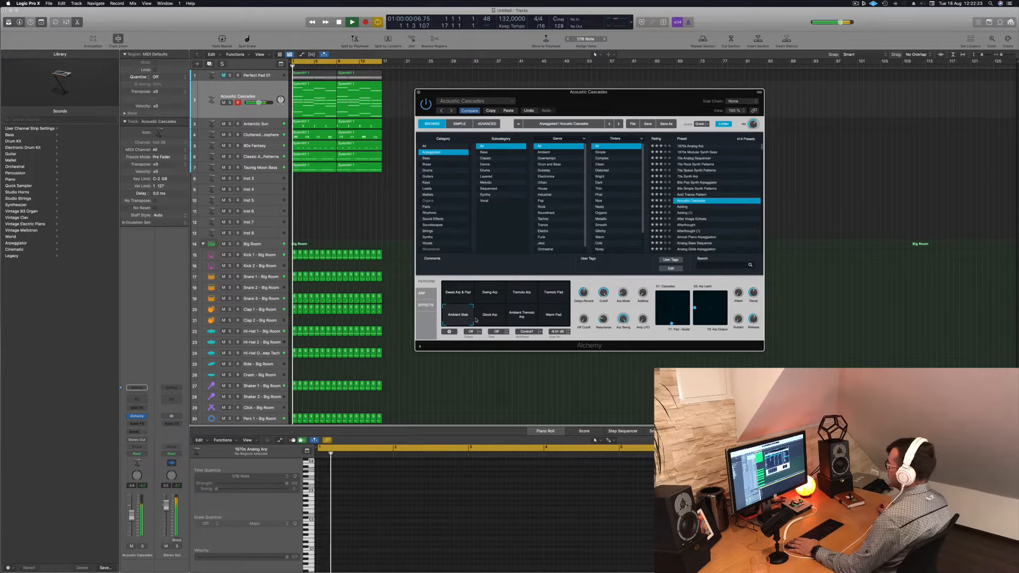
pyautogui.click(501, 320)
pyautogui.click(521, 319)
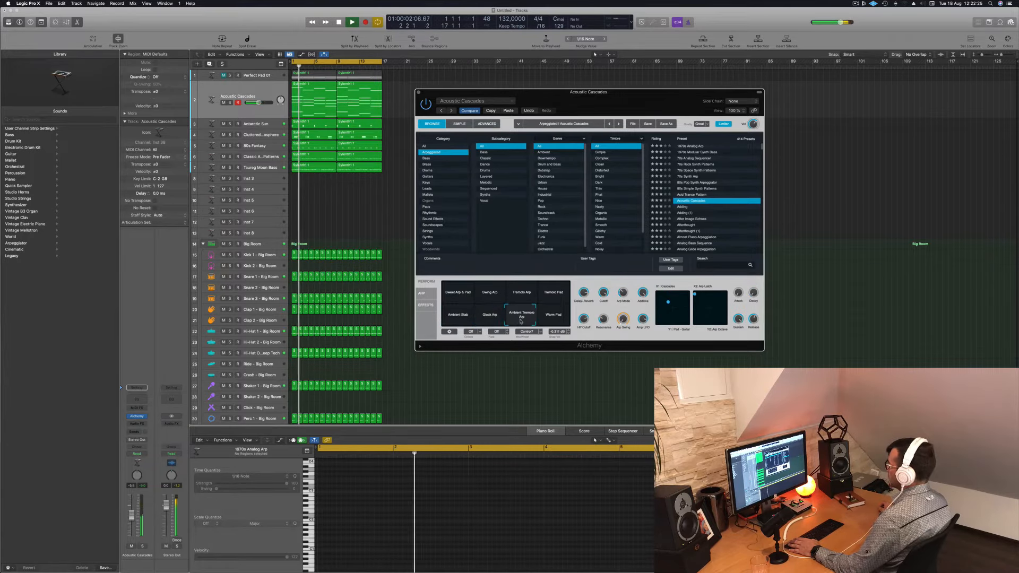
pyautogui.click(567, 322)
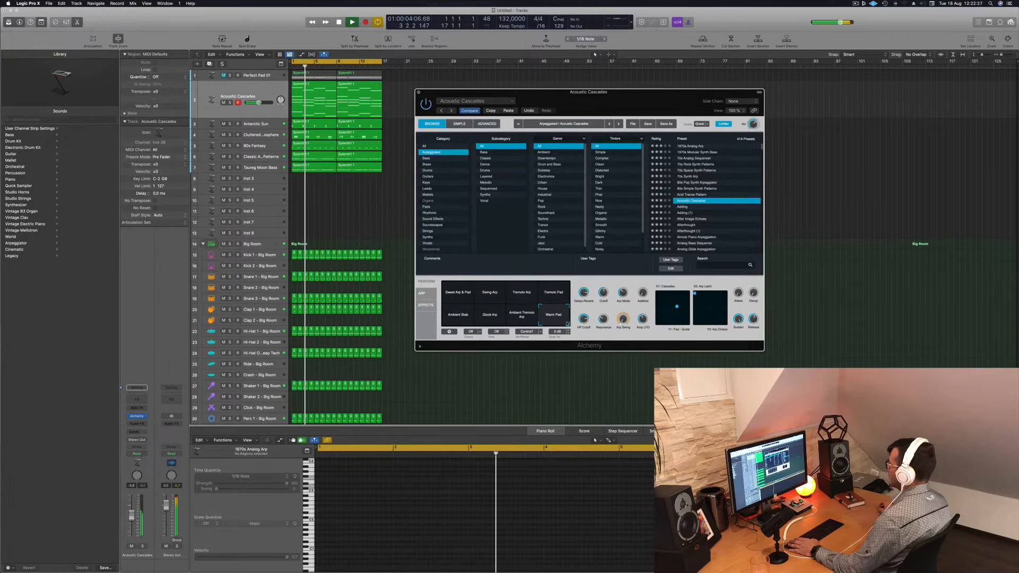
# Audition the Adding, Afterthought, Almost Piano Arpeggiation and Analog Glide Arpeggiation presets over the loop.
pyautogui.click(703, 206)
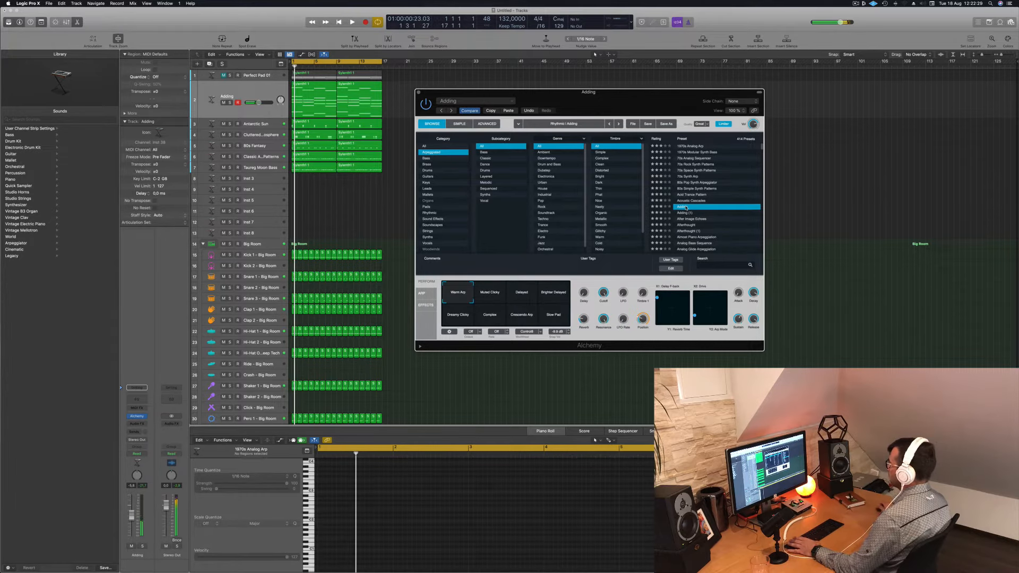
pyautogui.scroll(-1, 722, 208)
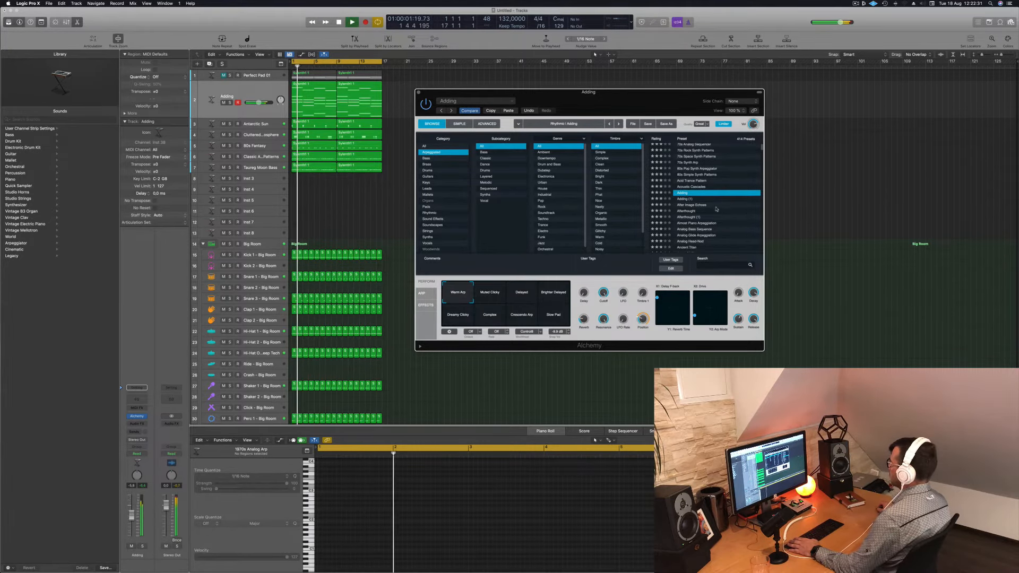
pyautogui.click(687, 211)
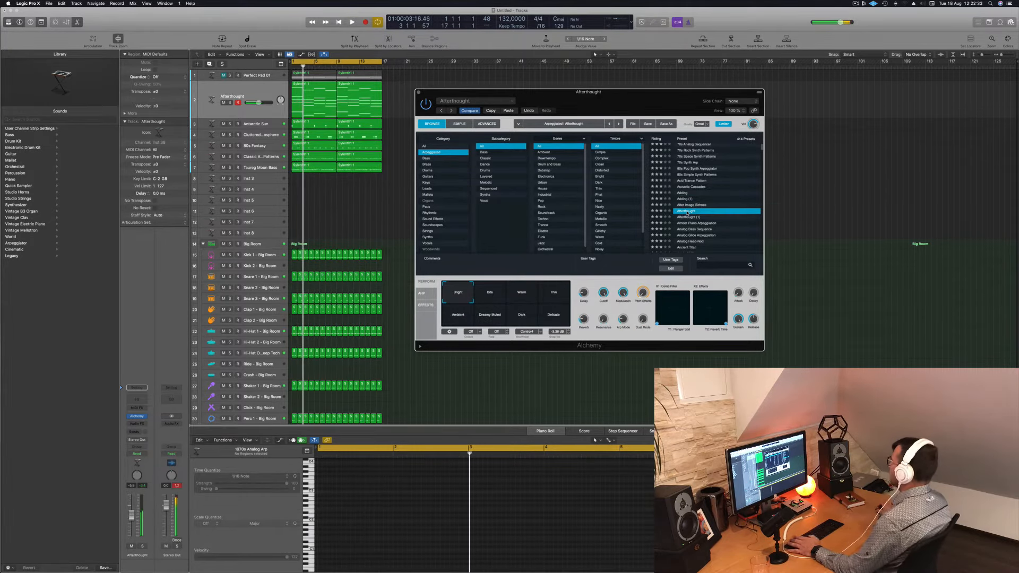
pyautogui.scroll(-2, 701, 202)
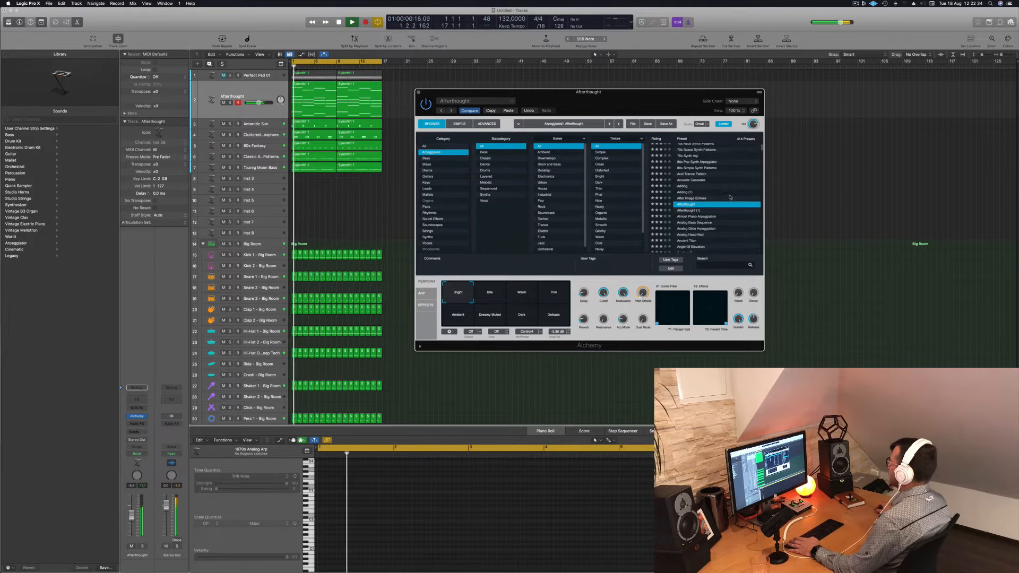
pyautogui.click(698, 203)
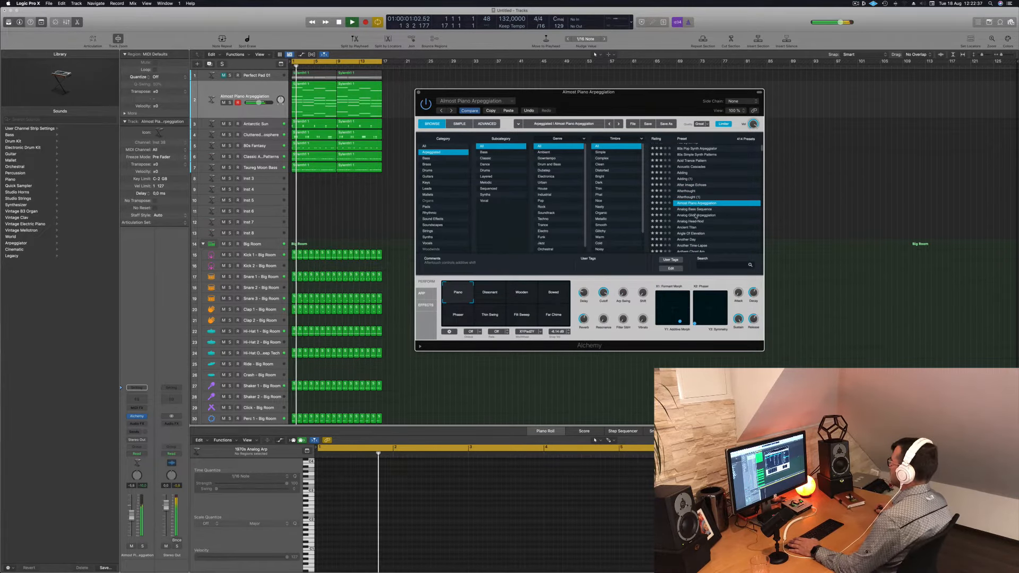
pyautogui.click(695, 216)
pyautogui.scroll(-2, 690, 207)
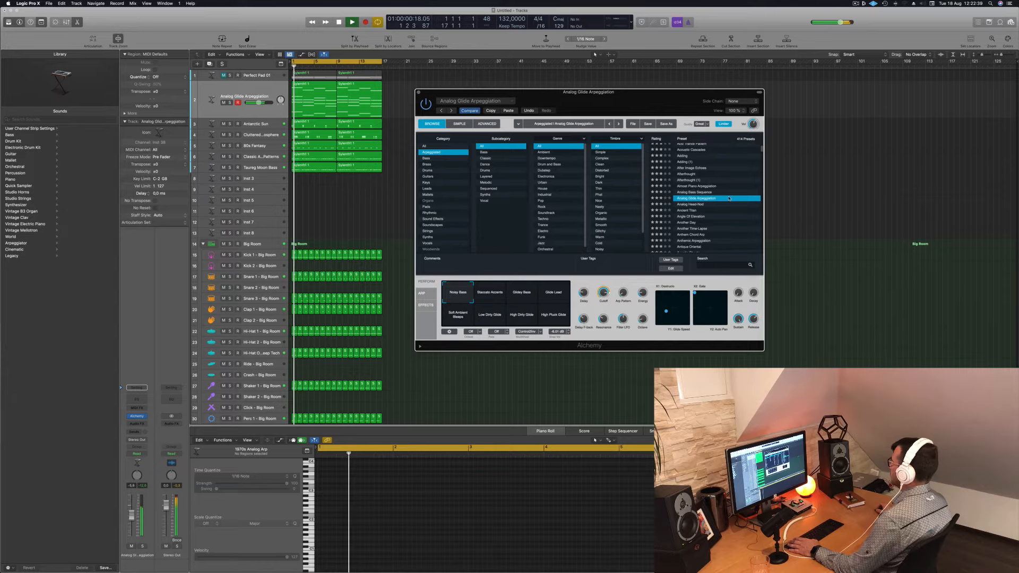
# Load the Analog Head-Nod preset and move the Alchemy window sideways, farther from the track regions.
pyautogui.click(688, 205)
pyautogui.scroll(-2, 741, 173)
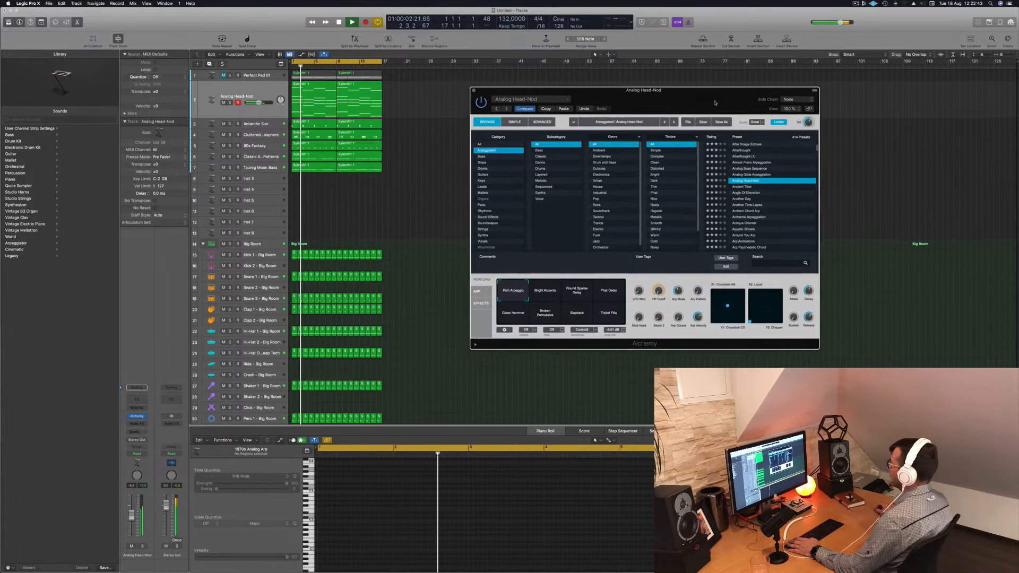
pyautogui.moveTo(698, 106); pyautogui.dragTo(754, 104)
pyautogui.click(133, 516)
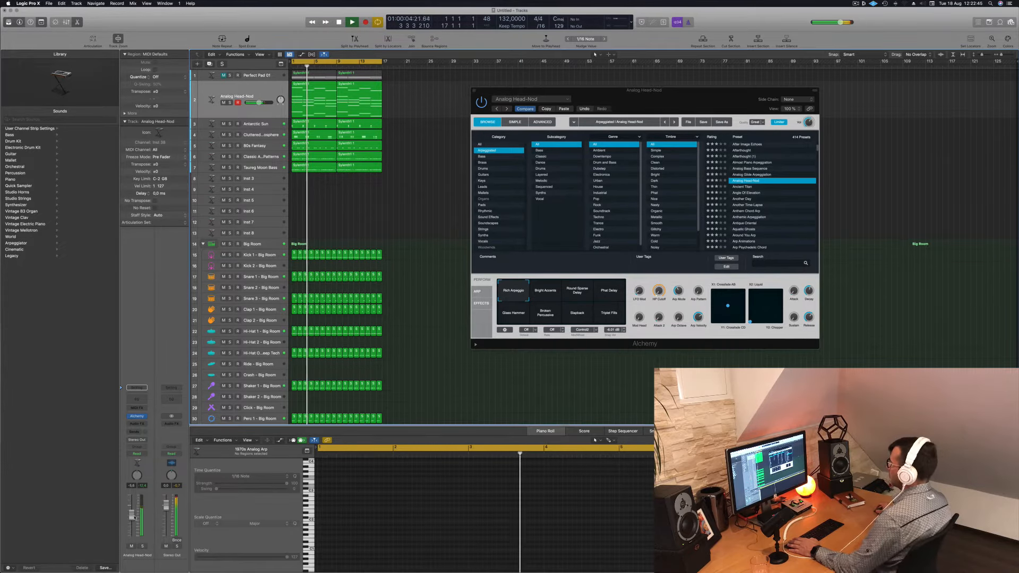
# Audition Analog Head-Nod's Bright Accents and Phat Delay snapshots over the loop and return to Rich Arpeggio.
pyautogui.click(554, 294)
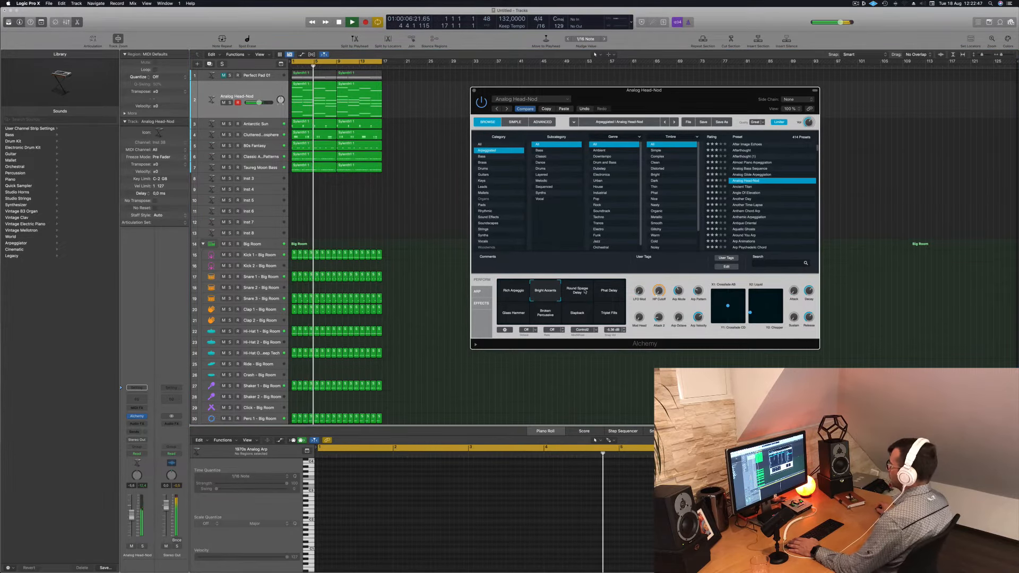
pyautogui.click(613, 293)
pyautogui.press('Return')
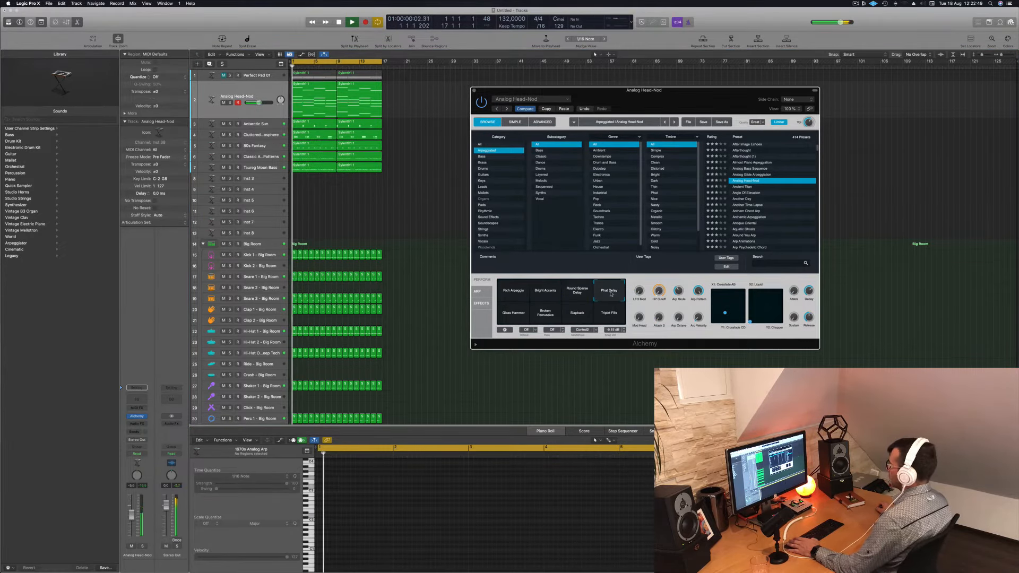
pyautogui.click(519, 293)
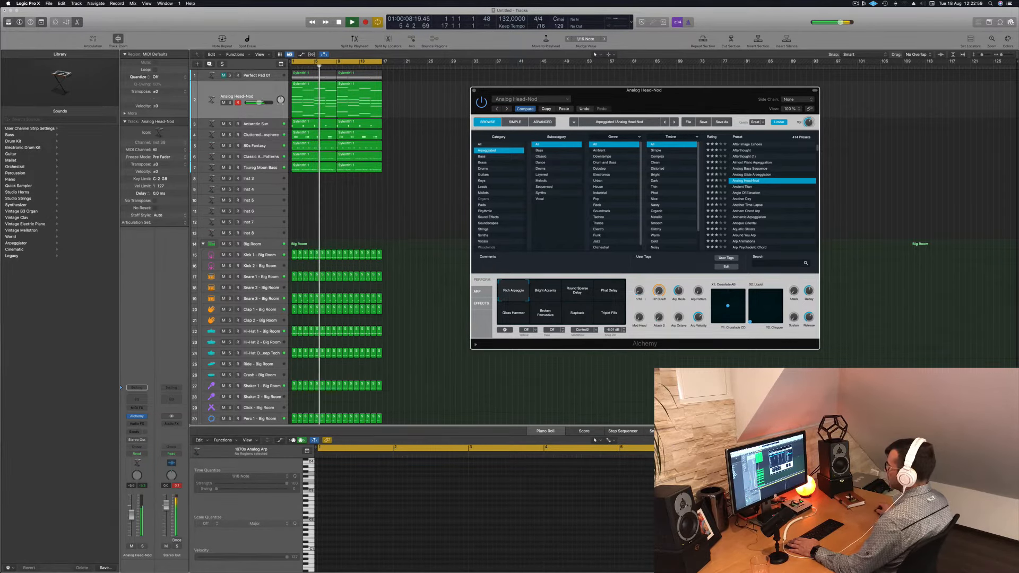
# Add a Channel EQ to the Analog Head-Nod track with a 400 Hz low cut at 12 dB/Oct, and replay the loop.
pyautogui.press('Return')
pyautogui.click(136, 399)
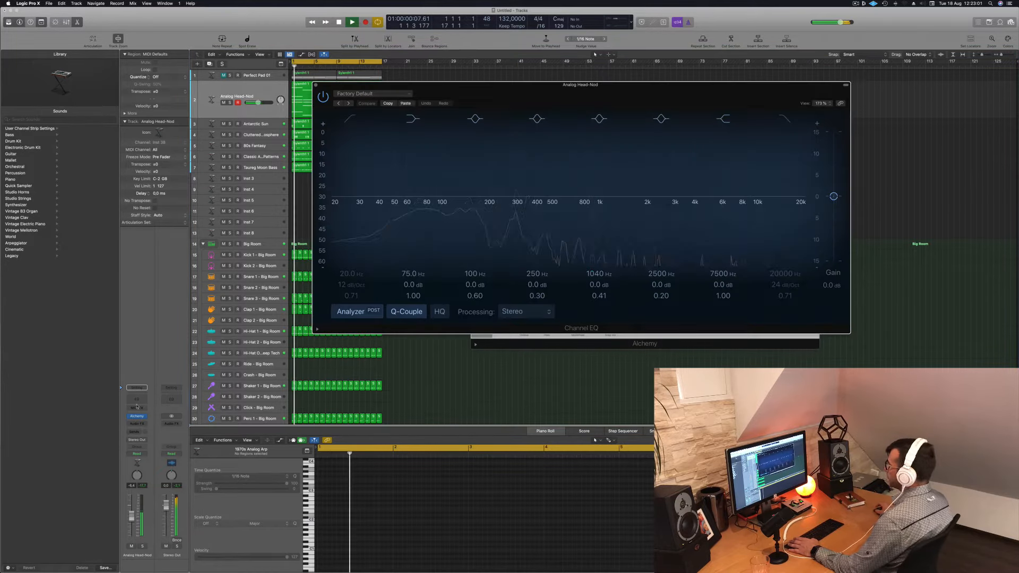
pyautogui.moveTo(351, 202); pyautogui.dragTo(540, 208)
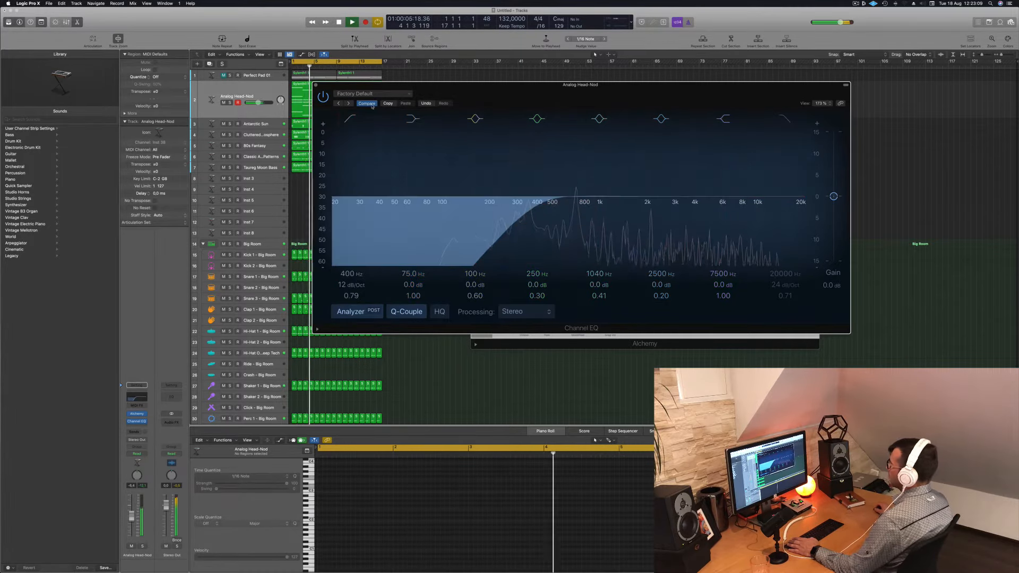
pyautogui.click(315, 85)
pyautogui.press('space')
pyautogui.press('space')
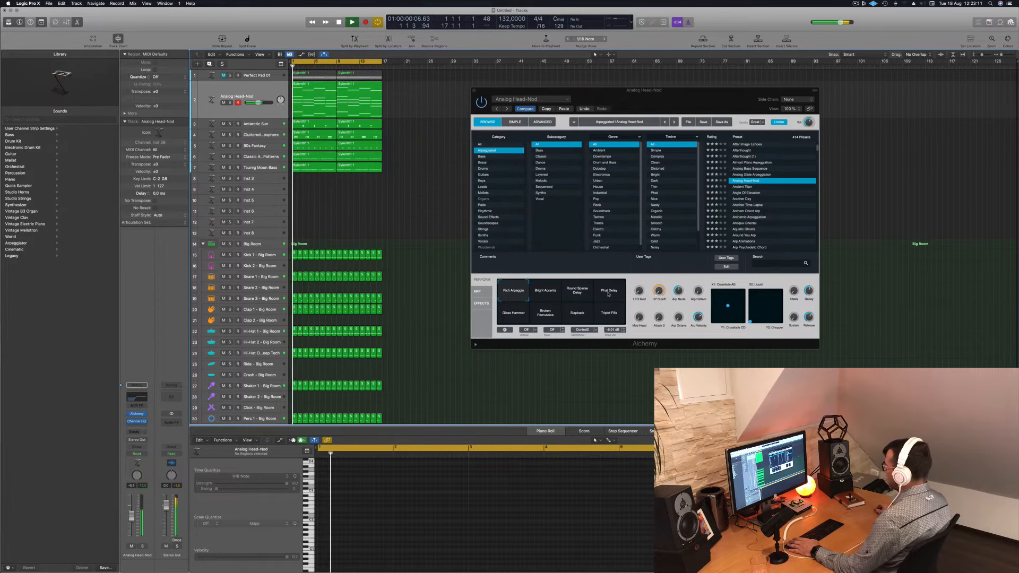
# Audition Analog Head-Nod's Triplet Fills, Slapback, Broken Percussive, Glass Hammer, Phat Delay and Round Sparse Delay snapshots from the loop start.
pyautogui.click(609, 312)
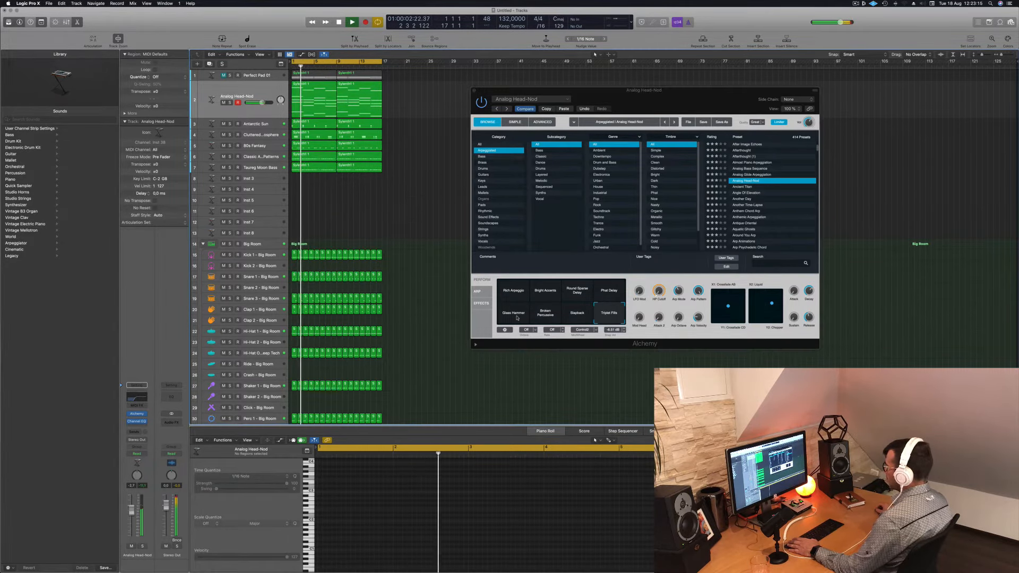
pyautogui.click(577, 314)
pyautogui.press('Return')
pyautogui.click(552, 314)
pyautogui.press('Return')
pyautogui.click(513, 313)
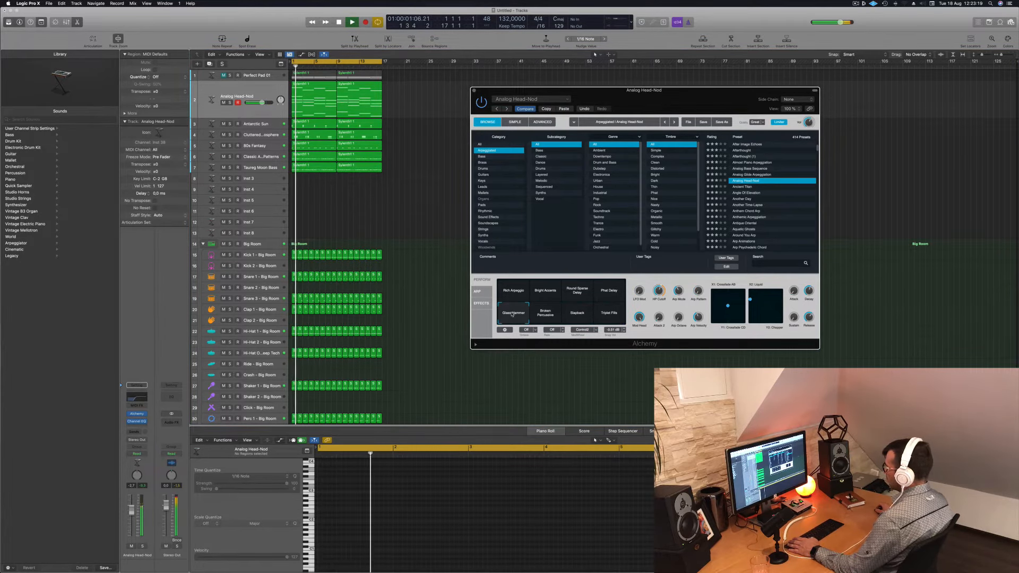
pyautogui.click(611, 292)
pyautogui.press('Return')
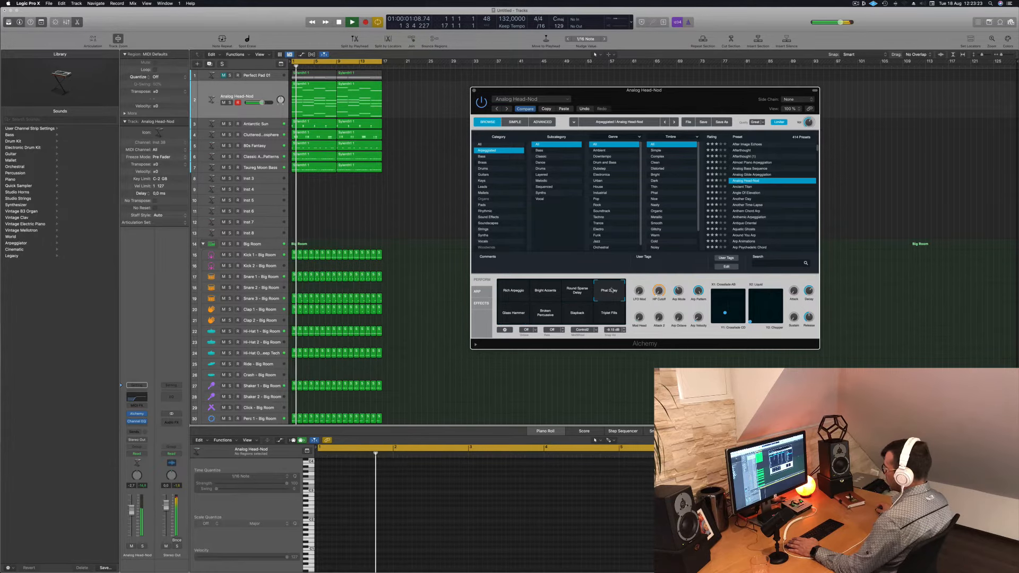
pyautogui.click(578, 292)
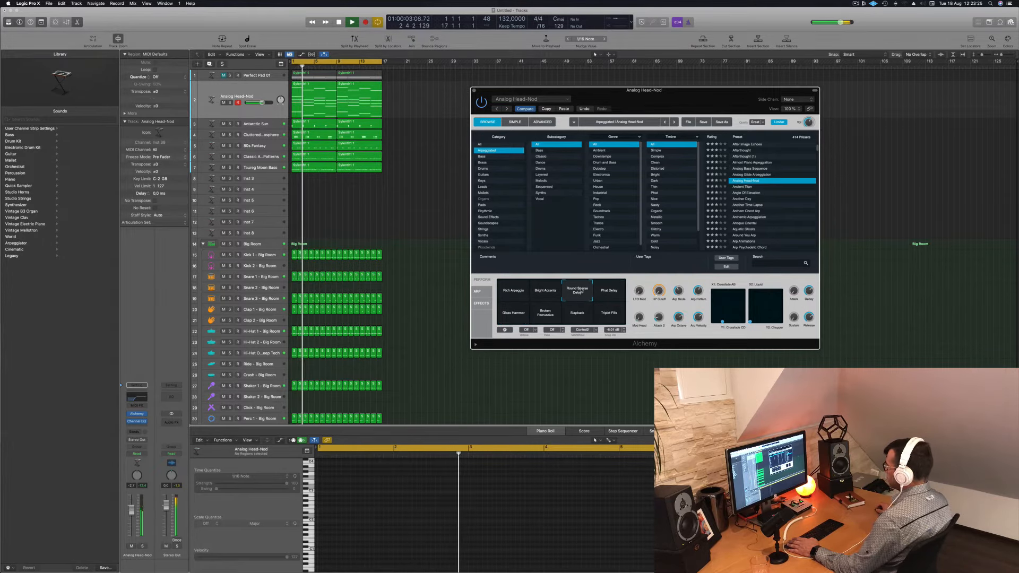
pyautogui.press('Return')
# Try the Ancient Titan preset over the loop, lower the track's volume and load the Angle Of Elevation preset.
pyautogui.press('space')
pyautogui.click(742, 187)
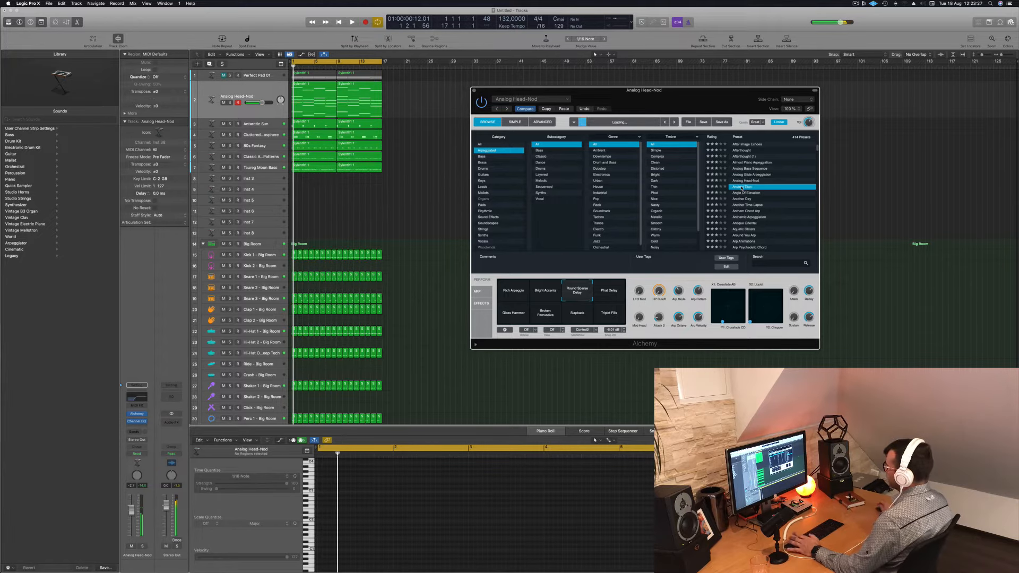
pyautogui.press('space')
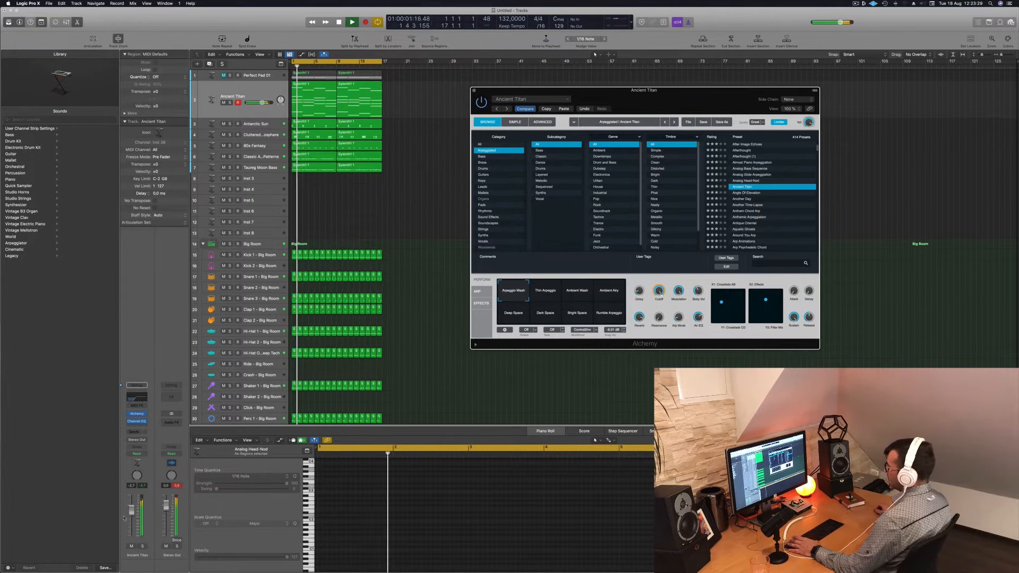
pyautogui.press('Return')
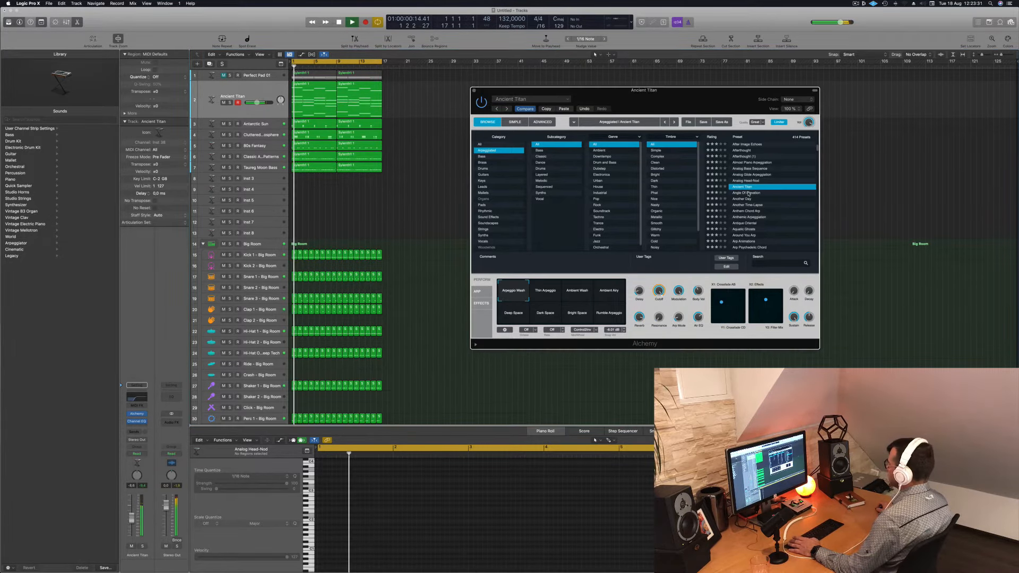
pyautogui.click(748, 193)
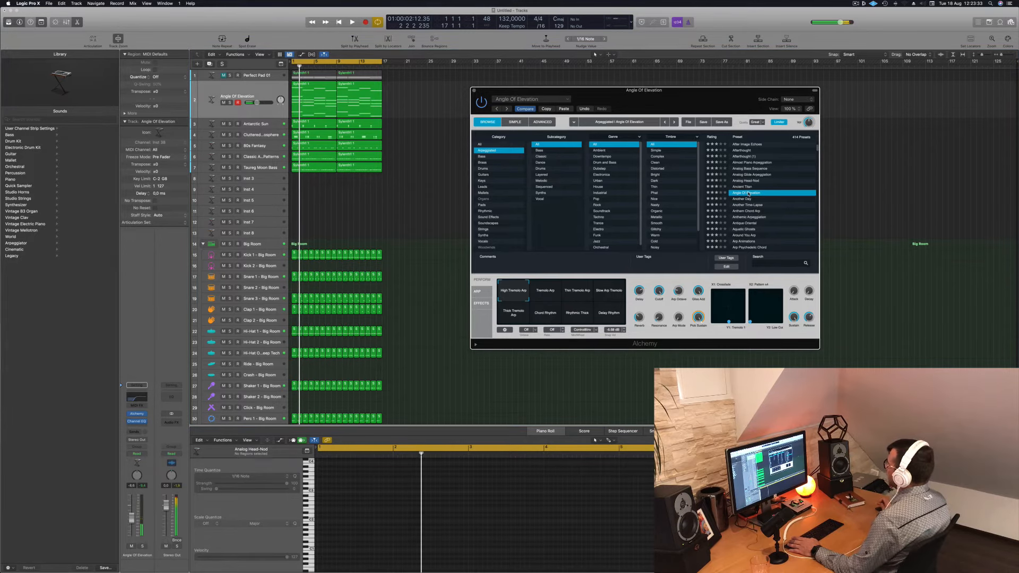
# Audition the Another Day and Another Time-Lapse presets over the loop and load the Anthem Chord Arp preset.
pyautogui.press('space')
pyautogui.click(744, 199)
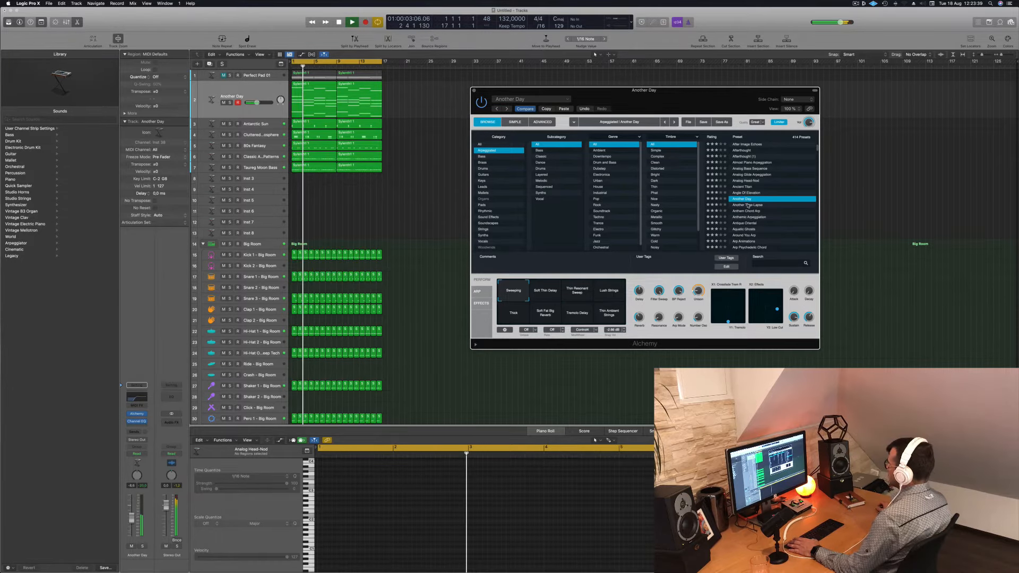
pyautogui.click(748, 206)
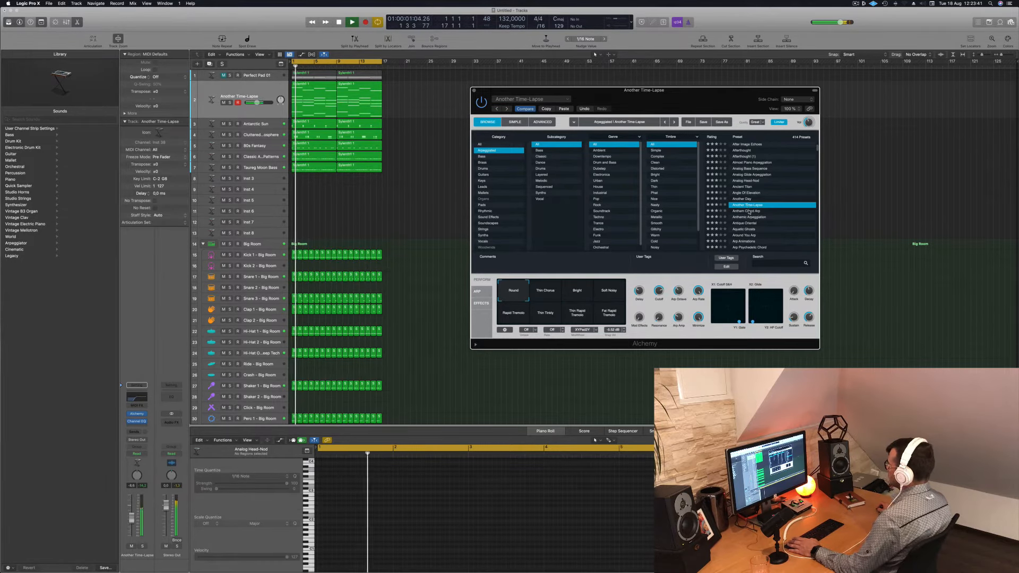
pyautogui.click(748, 211)
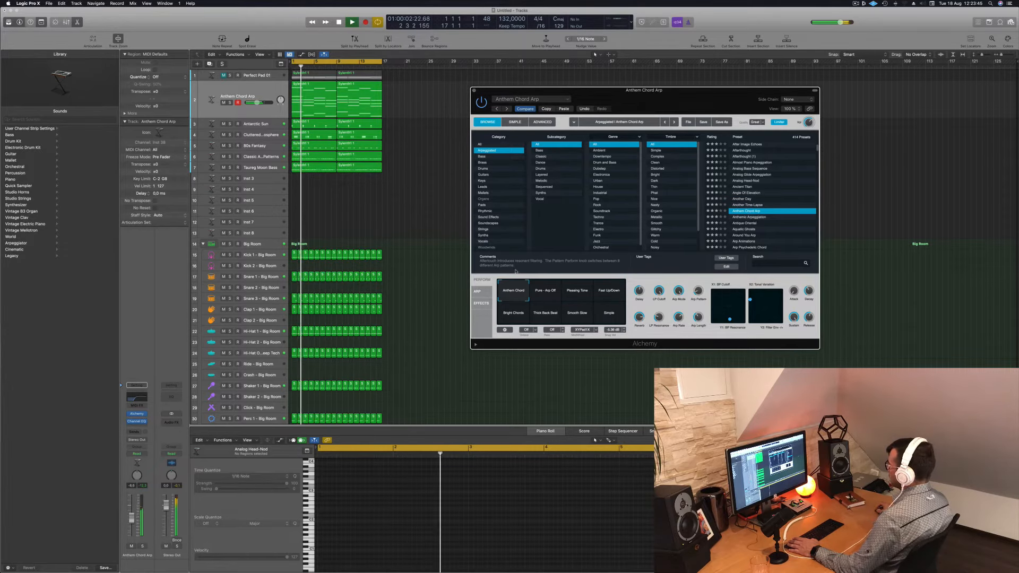
# Switch Anthem Chord Arp to the Pleasing Tone snapshot, raise the track's volume and adjust its LP Cutoff during playback.
pyautogui.moveTo(658, 291); pyautogui.dragTo(658, 287)
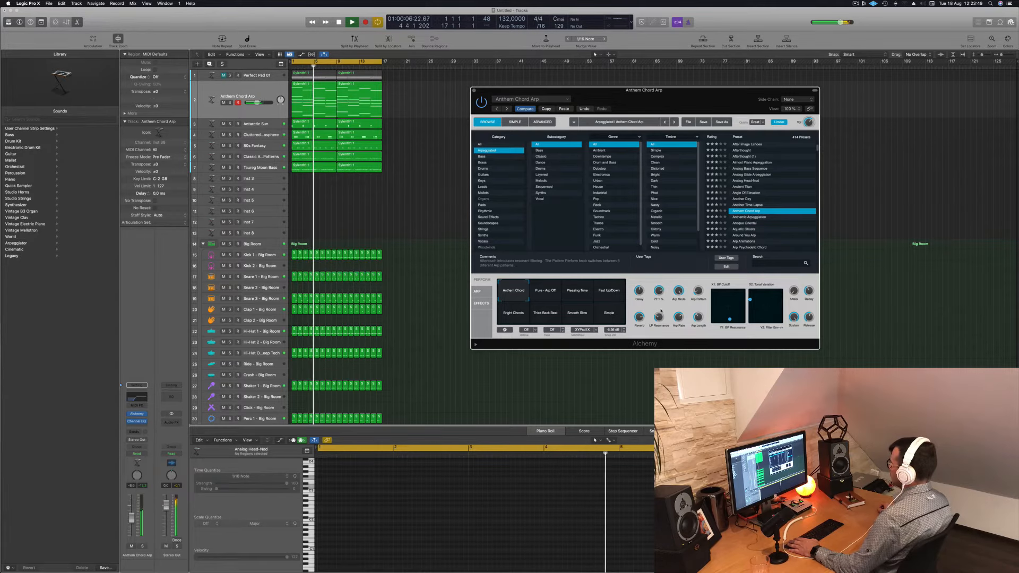
pyautogui.click(540, 289)
pyautogui.click(579, 294)
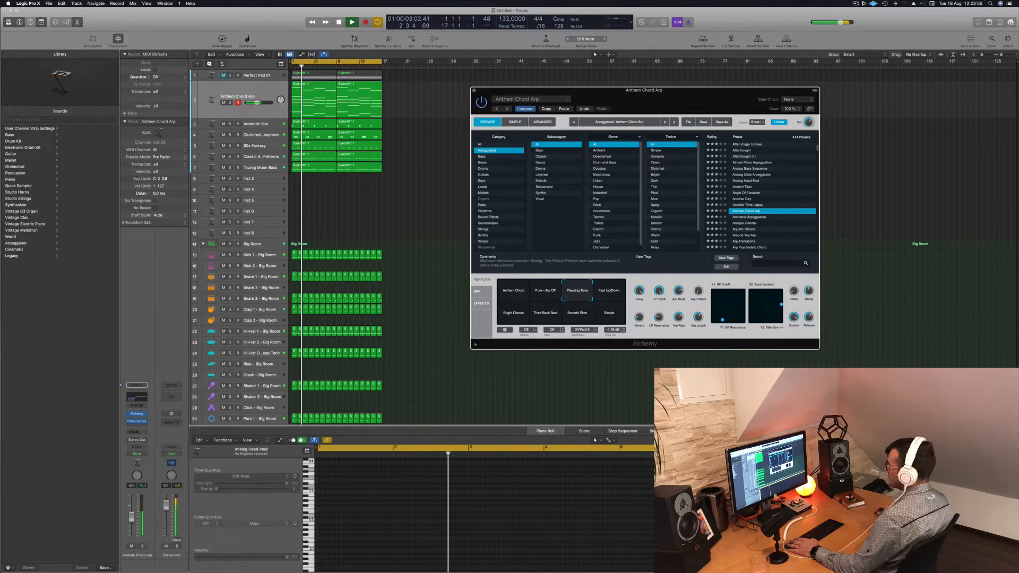
pyautogui.click(139, 536)
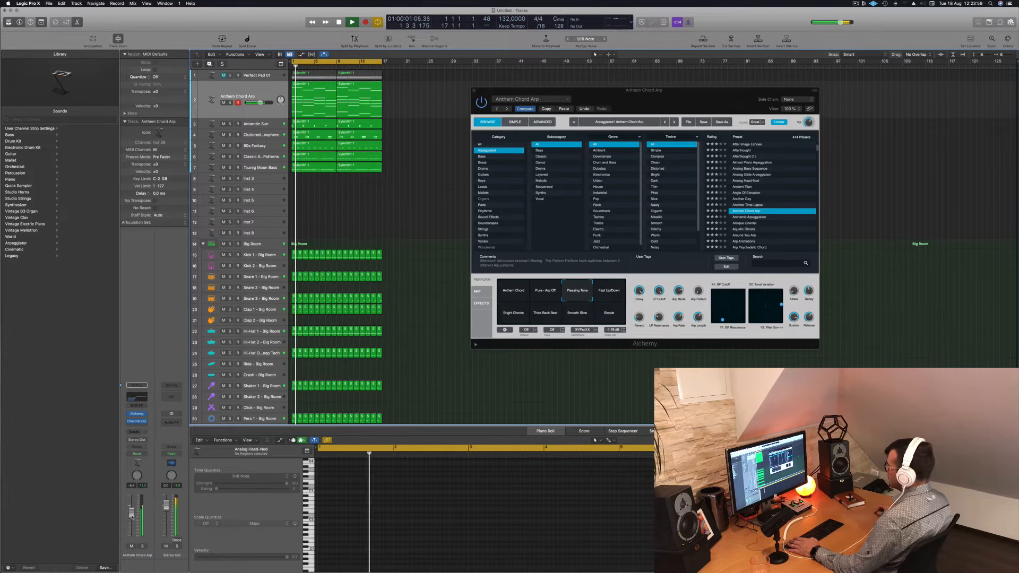
pyautogui.click(658, 291)
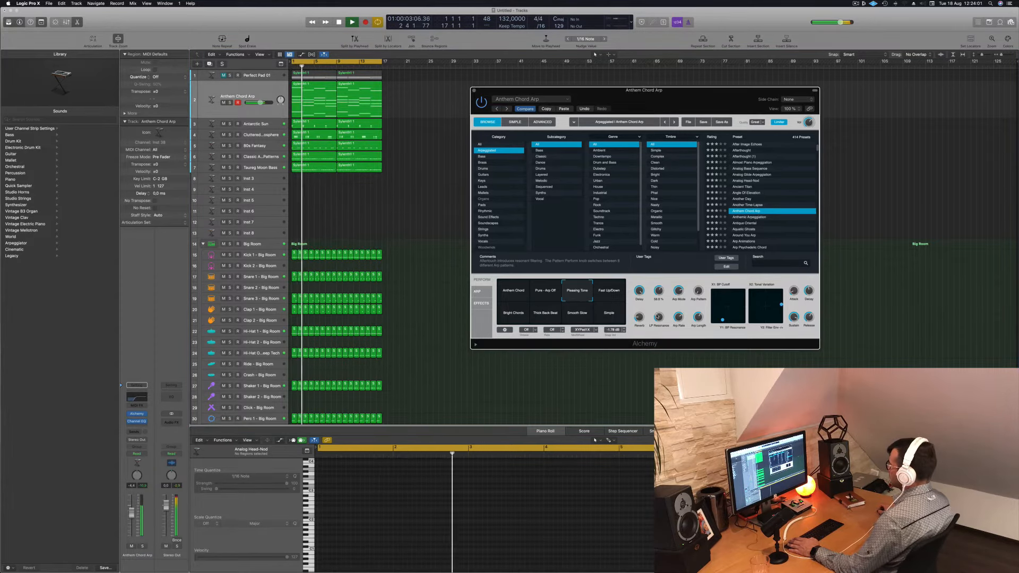
pyautogui.moveTo(658, 290); pyautogui.dragTo(659, 287)
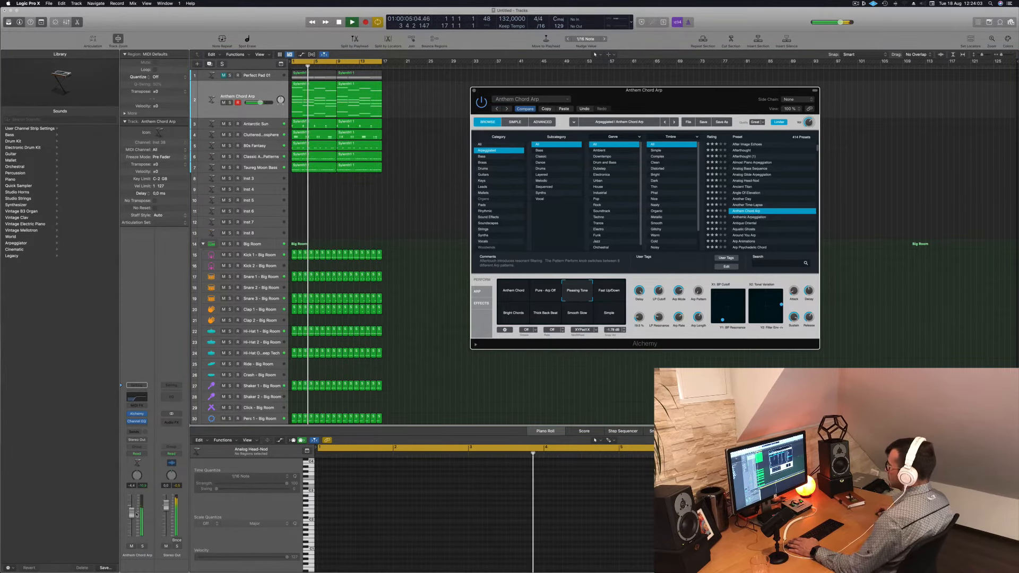
# Listen to Anthem Chord Arp in the mix from the loop start and close the Alchemy window.
pyautogui.click(440, 135)
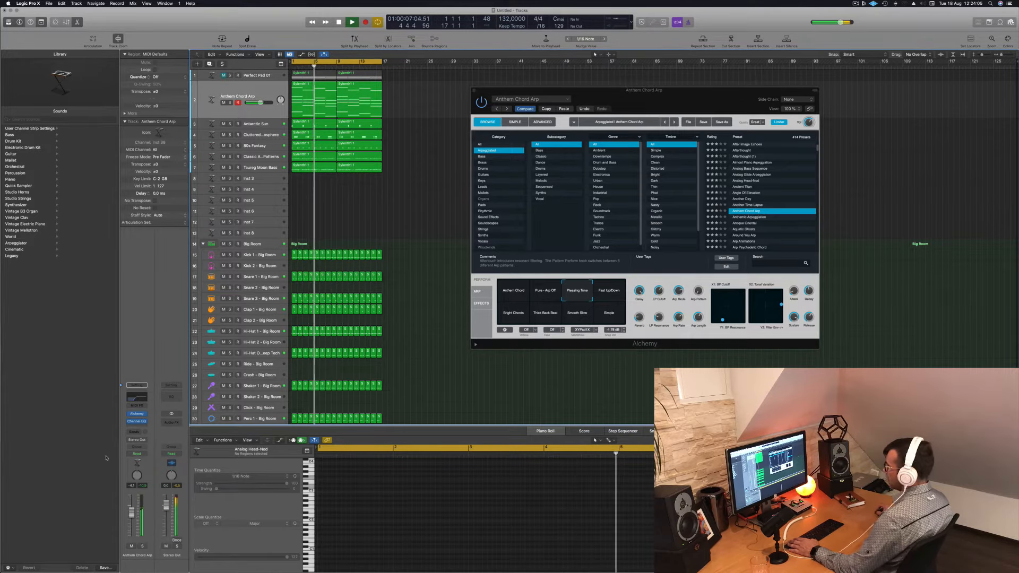
pyautogui.moveTo(130, 413)
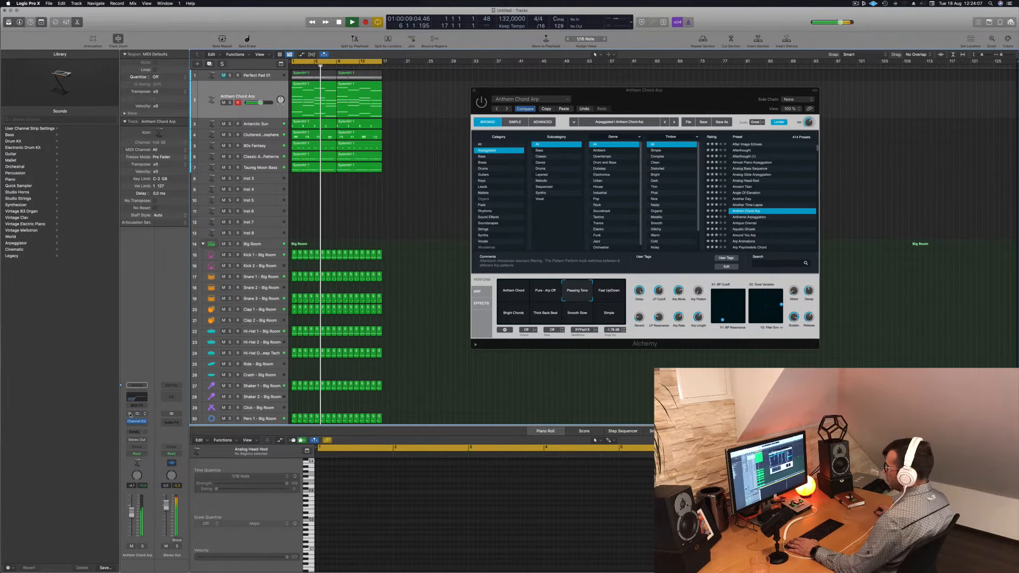
pyautogui.press('space')
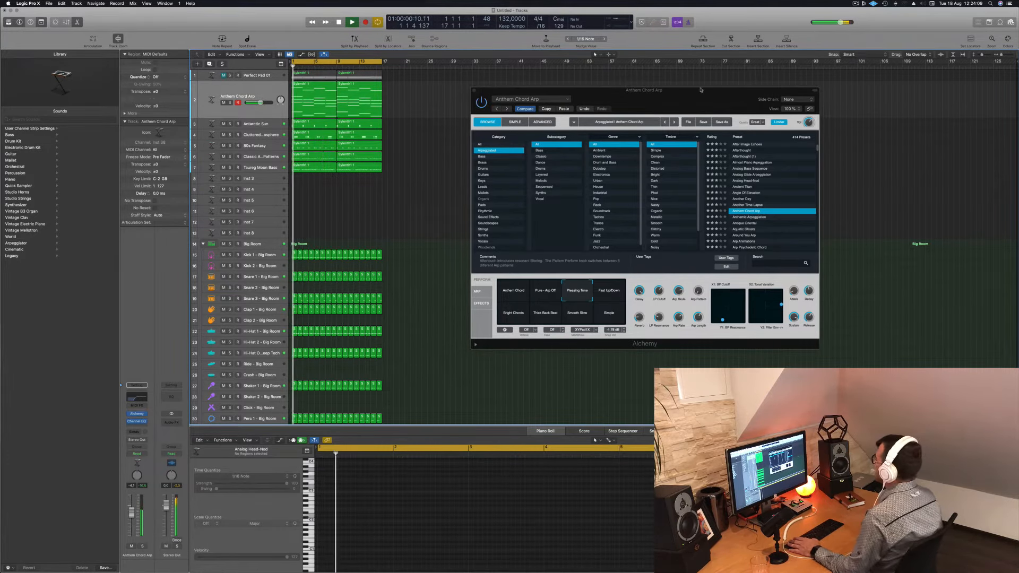
pyautogui.moveTo(590, 91); pyautogui.dragTo(541, 101)
pyautogui.click(424, 102)
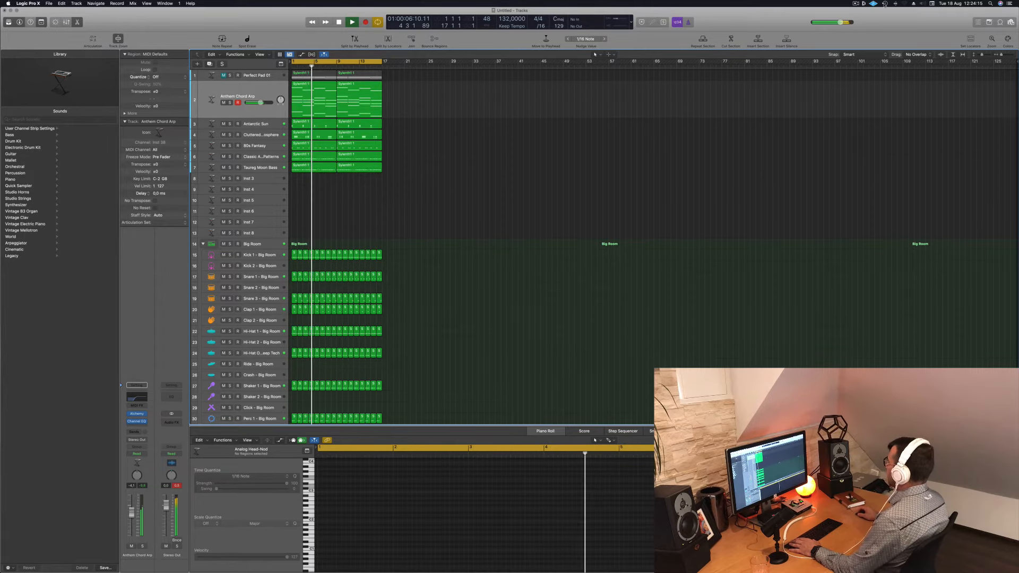
pyautogui.click(855, 3)
pyautogui.click(790, 19)
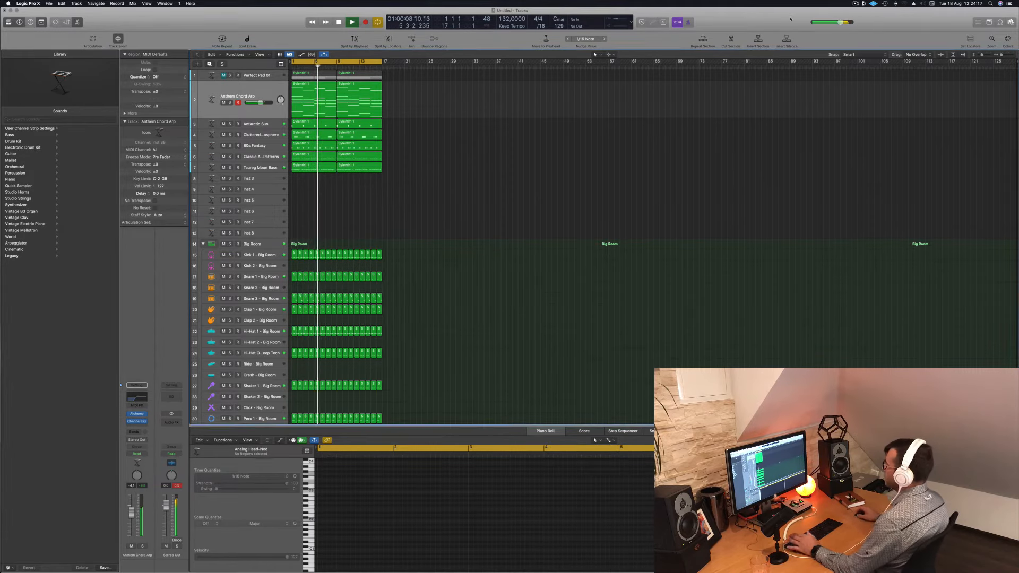
# Repeat all regions so the 16-bar loop extends to bar 65, and play the arrangement from the start.
pyautogui.click(496, 191)
pyautogui.press('super+Right')
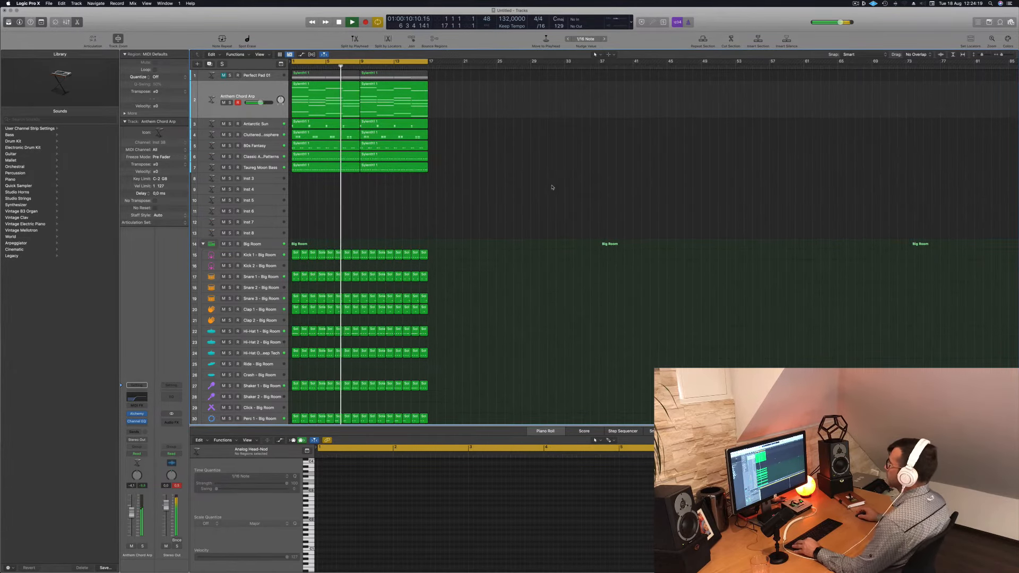
pyautogui.press('super+Right')
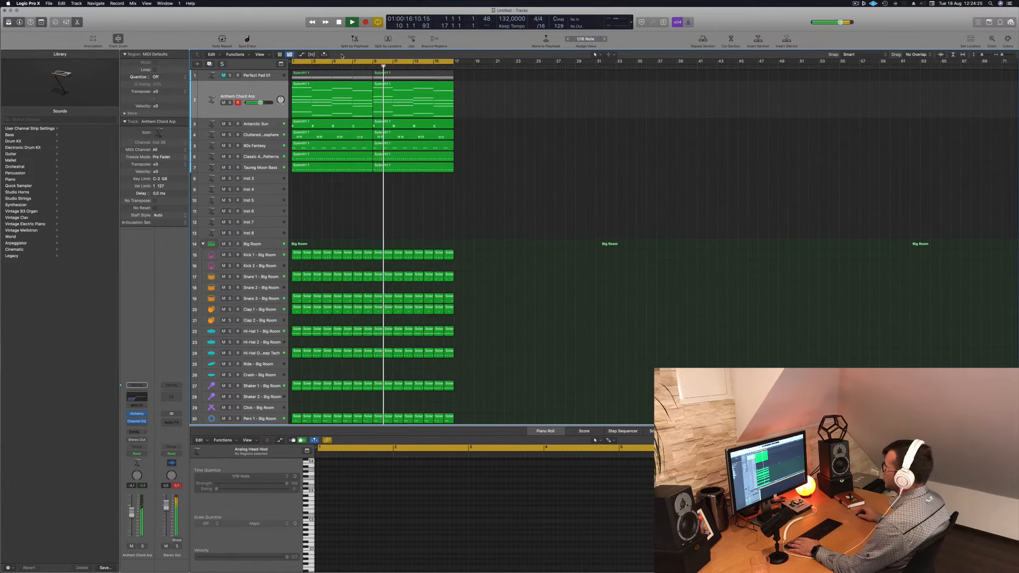
pyautogui.click(269, 94)
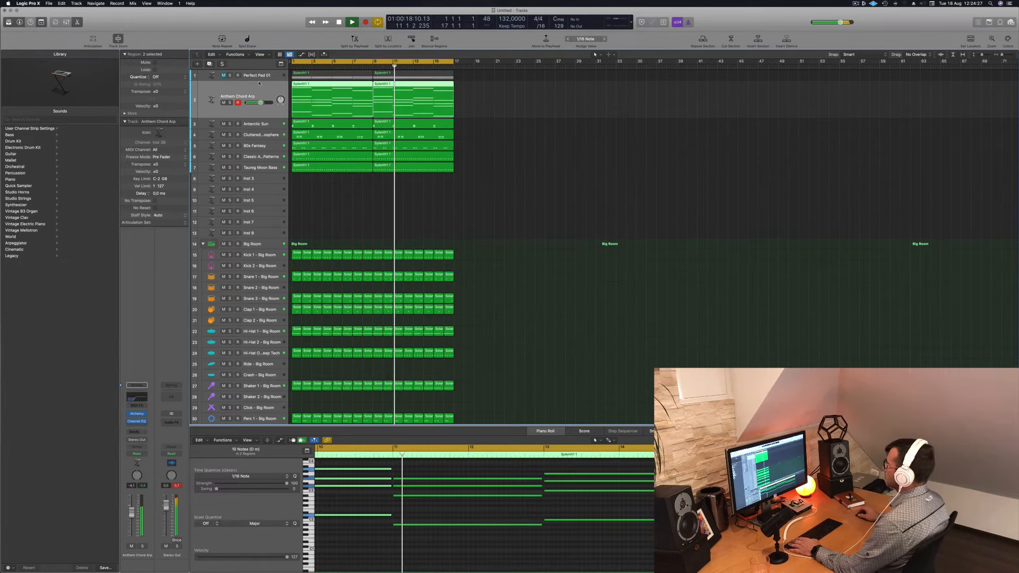
pyautogui.press('space')
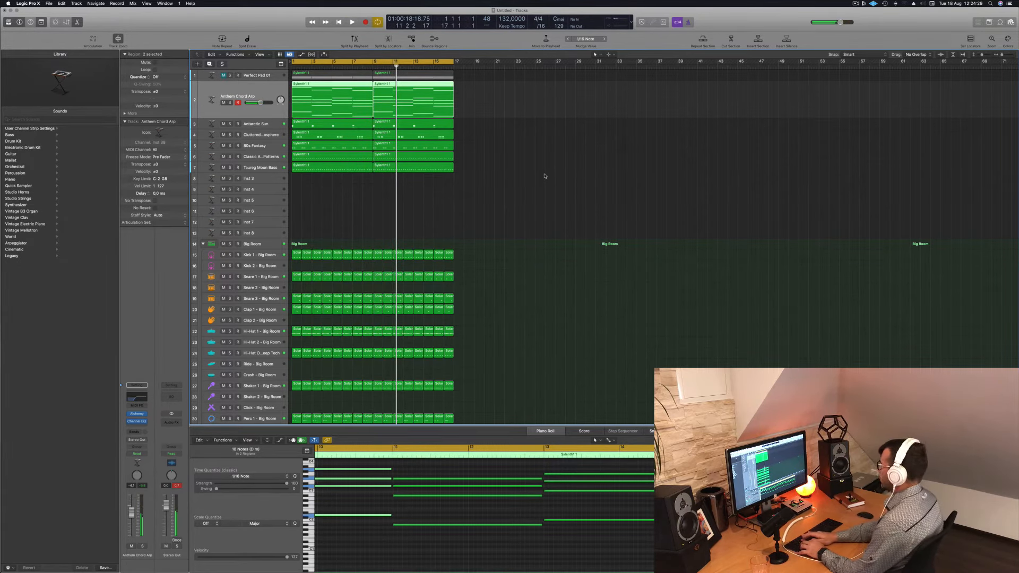
pyautogui.press('super+a')
pyautogui.press('super+r')
pyautogui.press('super+r')
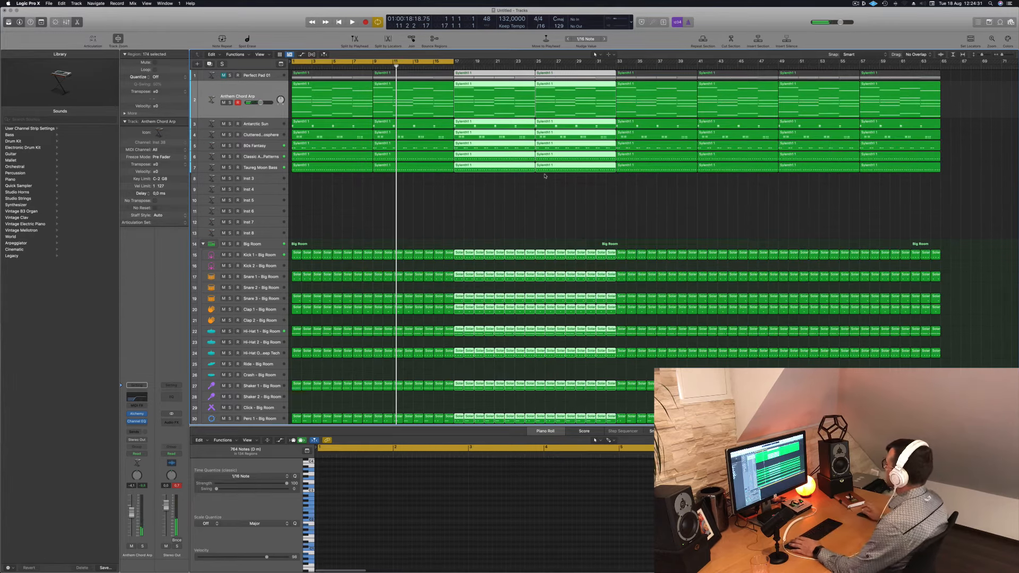
pyautogui.press('Return')
pyautogui.press('space')
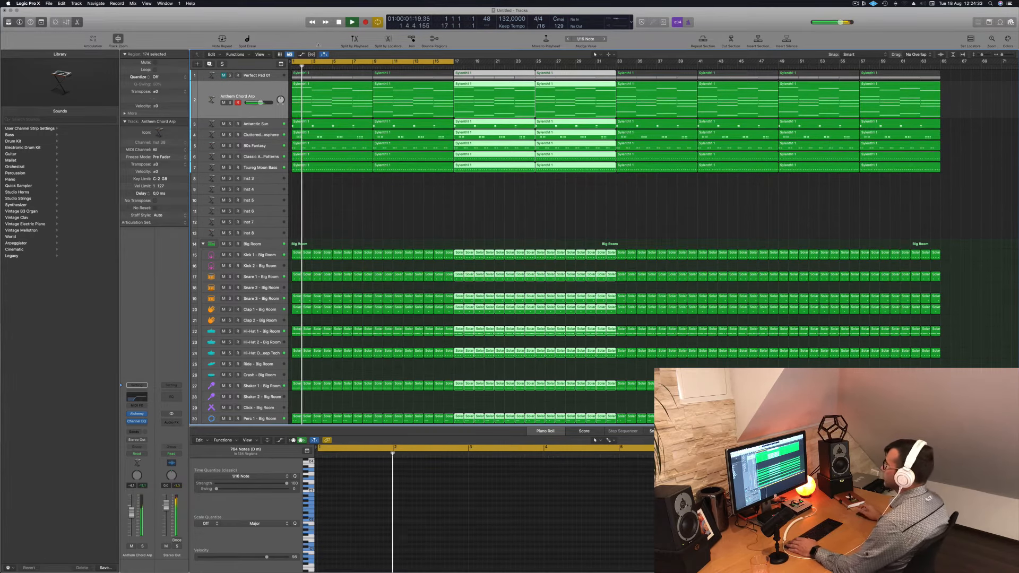
pyautogui.scroll(-1, 359, 206)
pyautogui.scroll(-2, 358, 206)
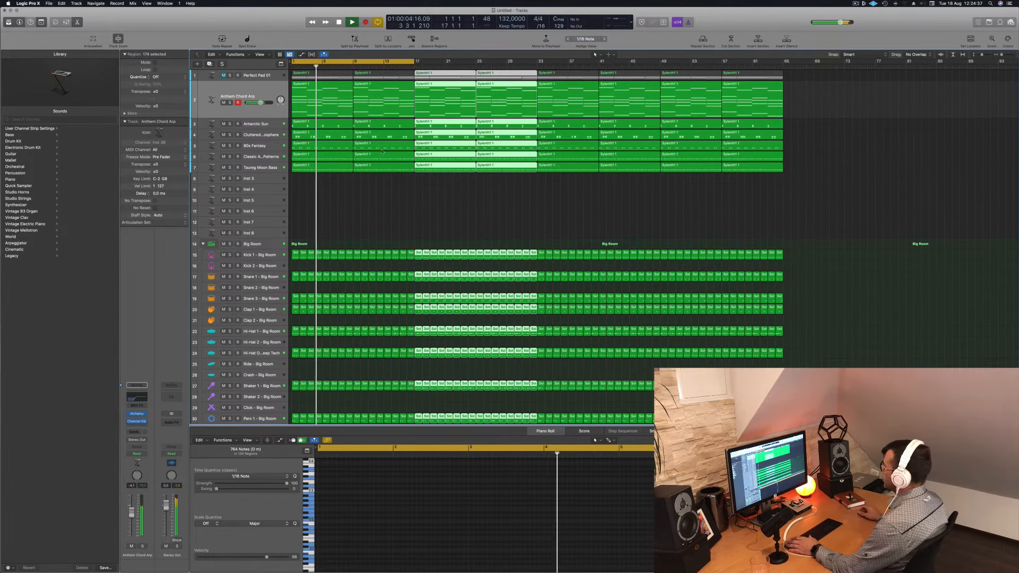
# Save the project as EP128 in the Logic folder and deselect all regions.
pyautogui.press('super+s')
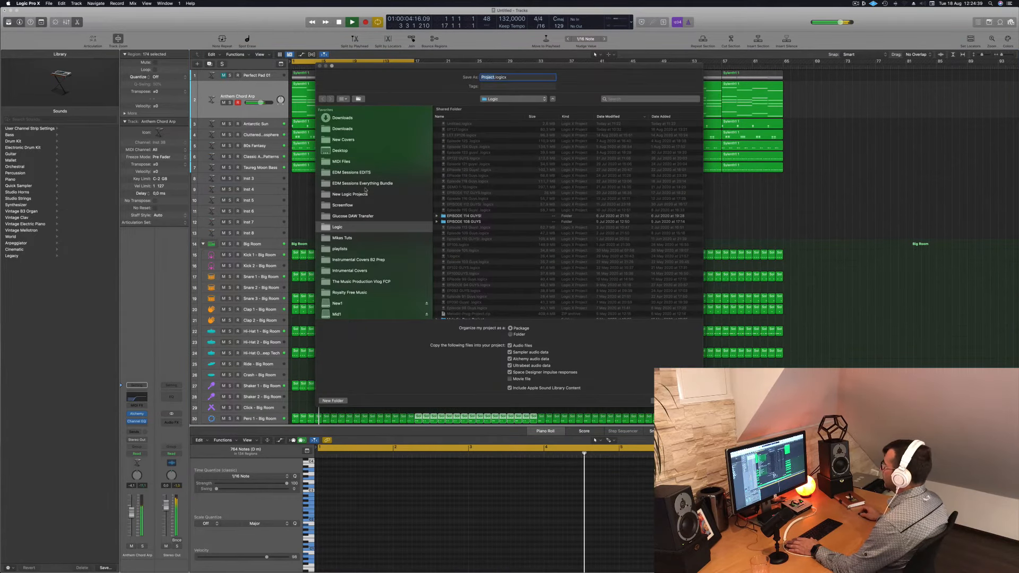
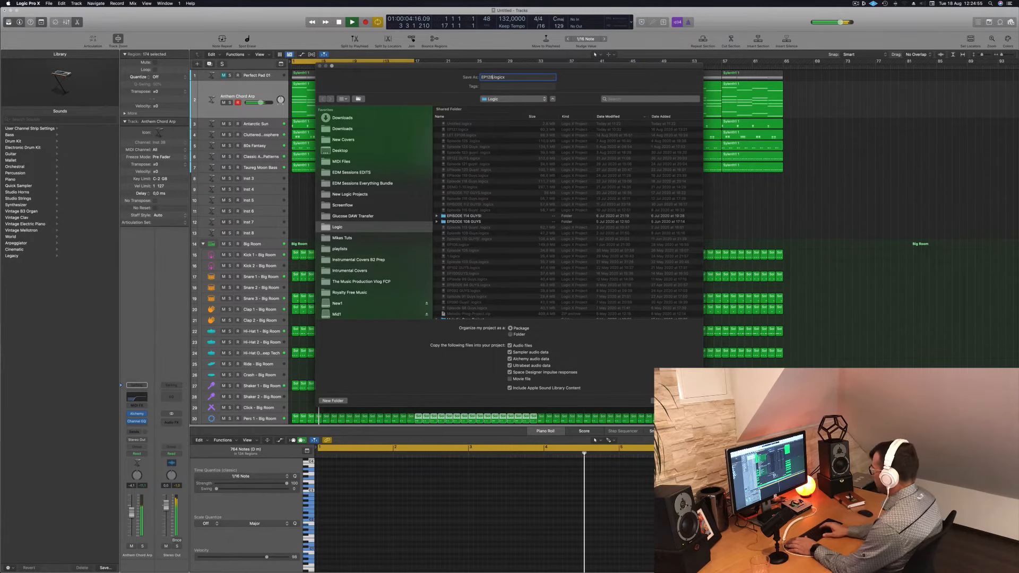
pyautogui.press('Return')
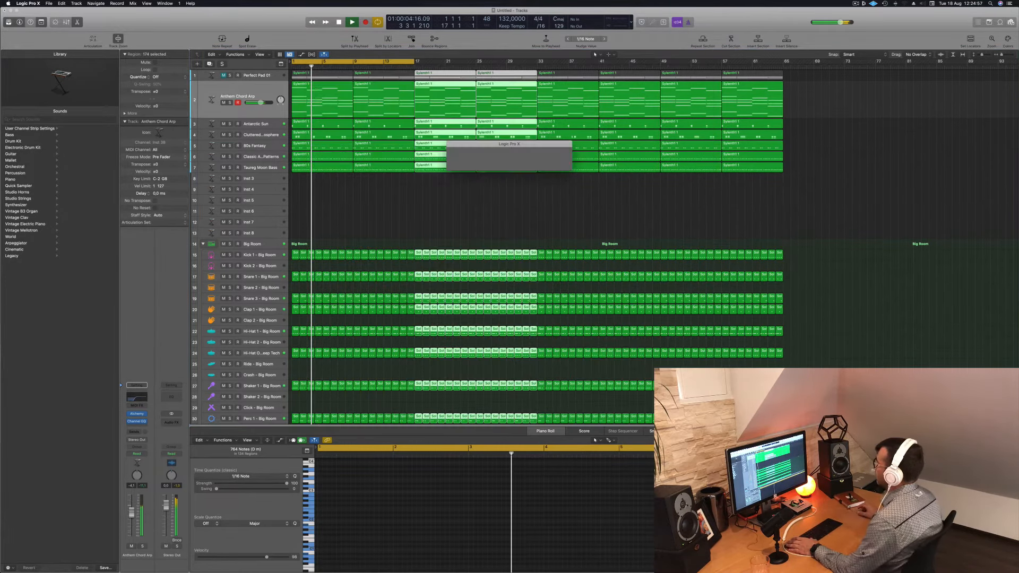
pyautogui.click(384, 202)
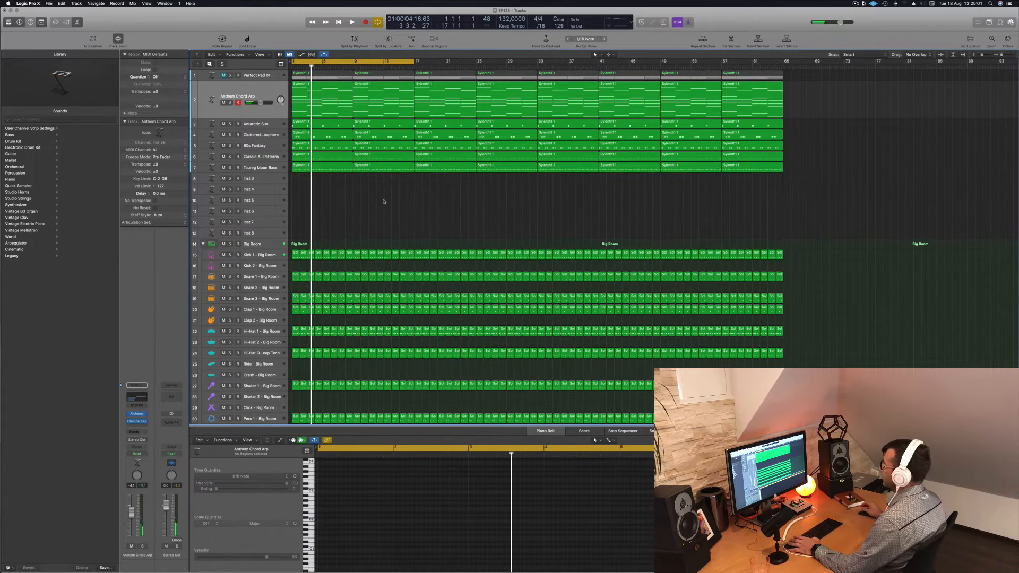
# Extend the cycle range to 64 bars, ending at bar 65, while the arrangement plays.
pyautogui.press('space')
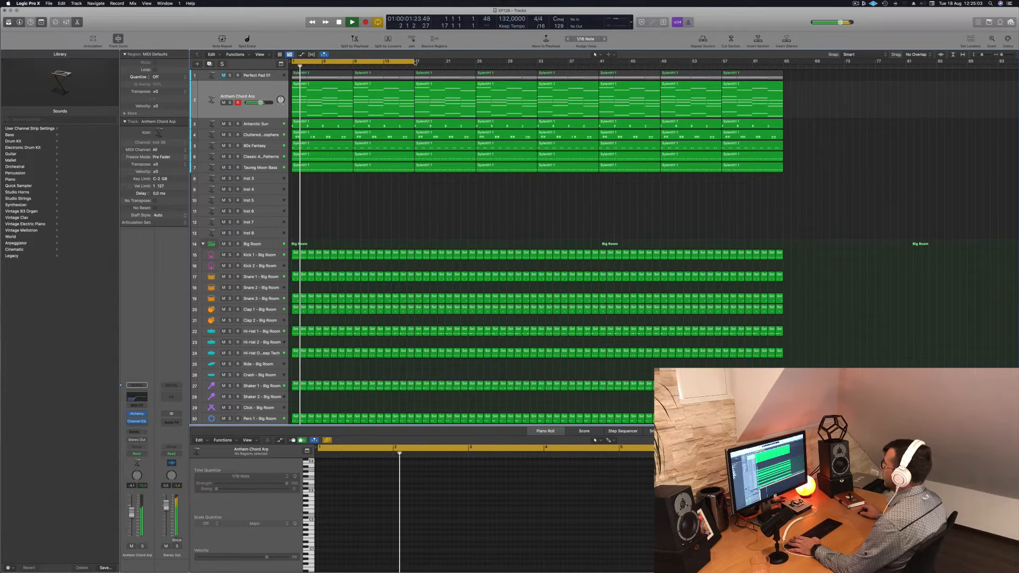
pyautogui.moveTo(415, 62); pyautogui.dragTo(783, 67)
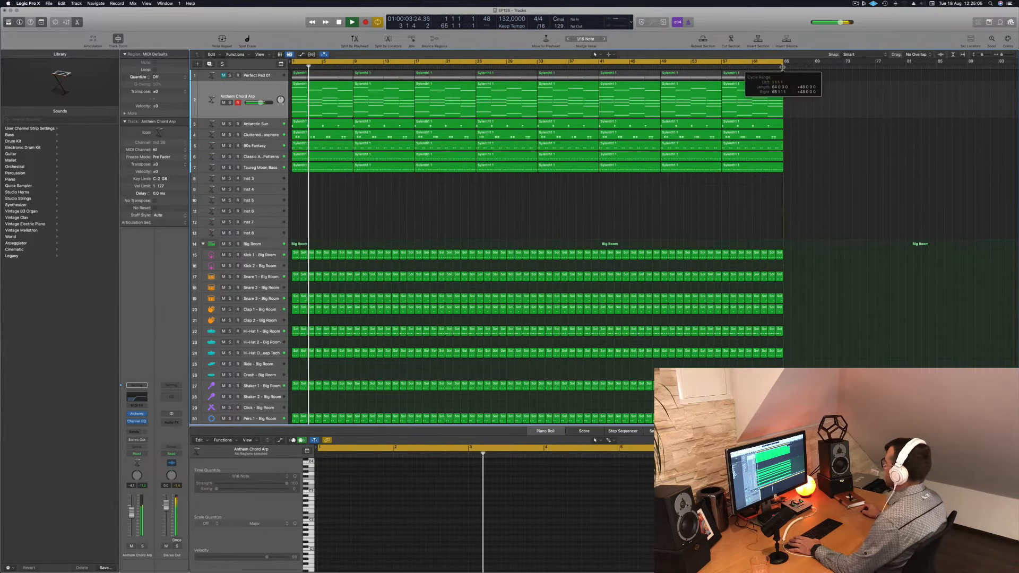
pyautogui.scroll(-1, 341, 207)
pyautogui.scroll(1, 341, 207)
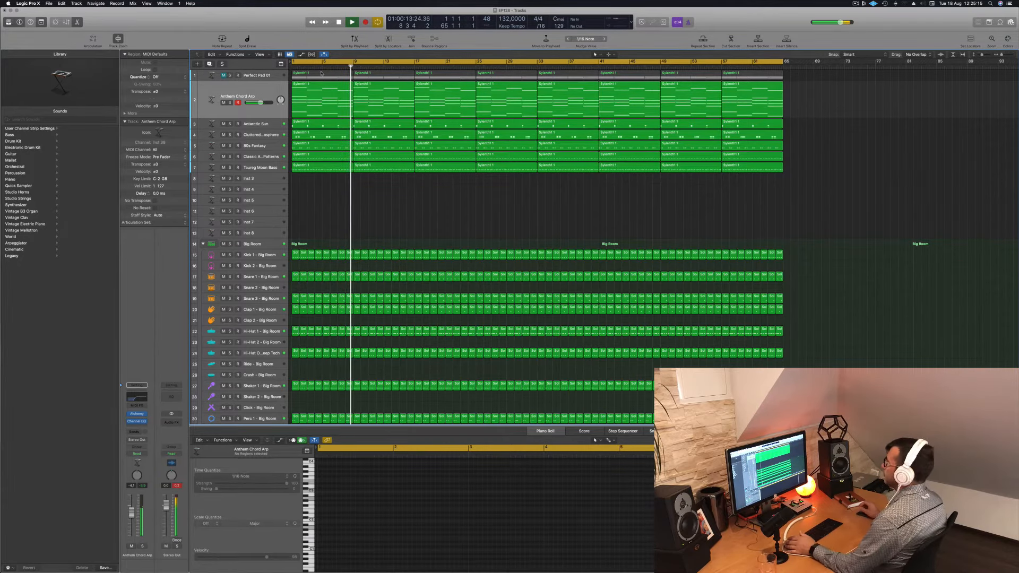
# Duplicate the Perfect Pad 01 track, place the new track below Taureg Moon Bass and unmute it.
pyautogui.press('space')
pyautogui.click(270, 76)
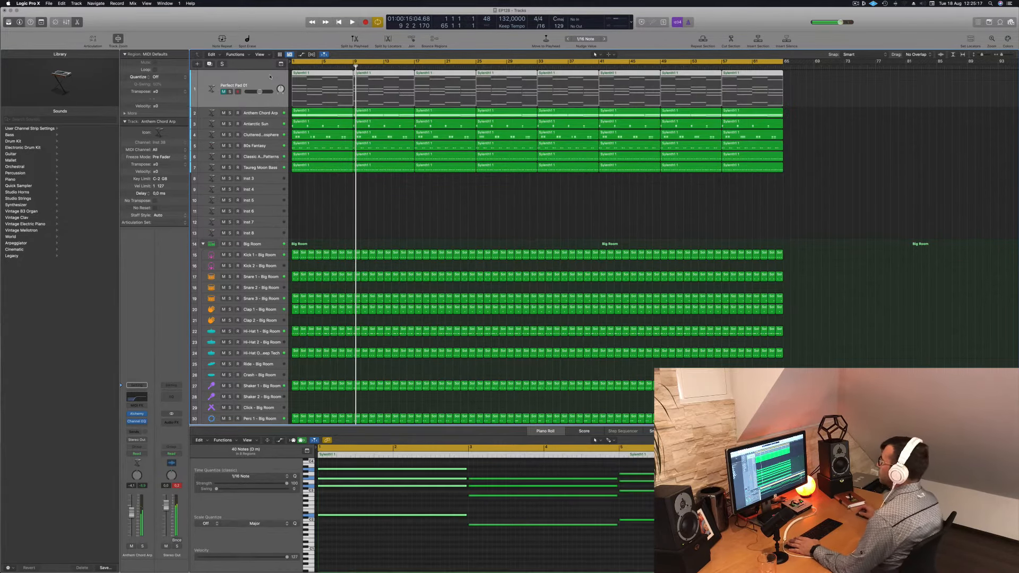
pyautogui.moveTo(270, 77); pyautogui.dragTo(266, 186)
pyautogui.click(210, 64)
pyautogui.press('space')
pyautogui.press('space')
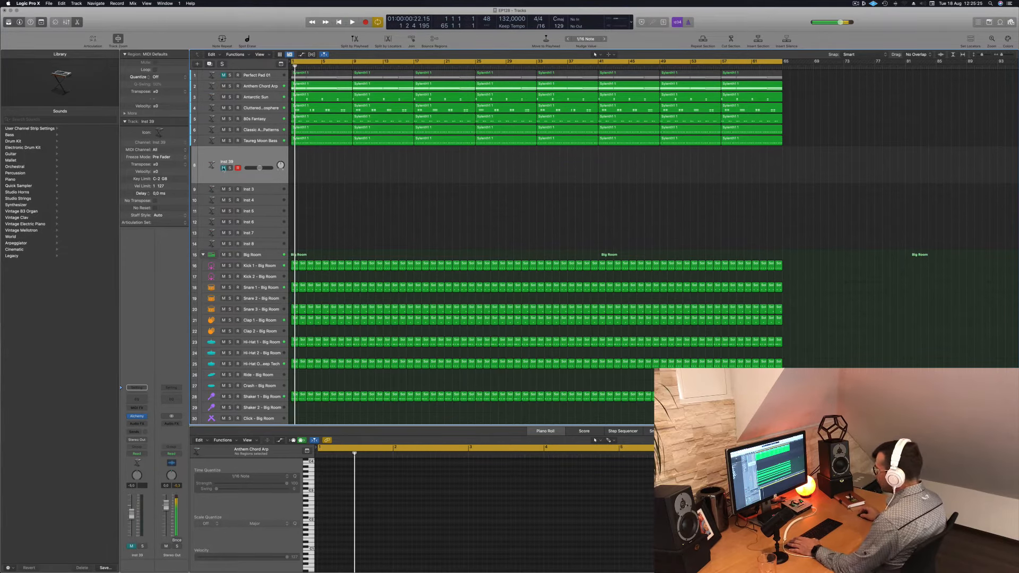
pyautogui.press('space')
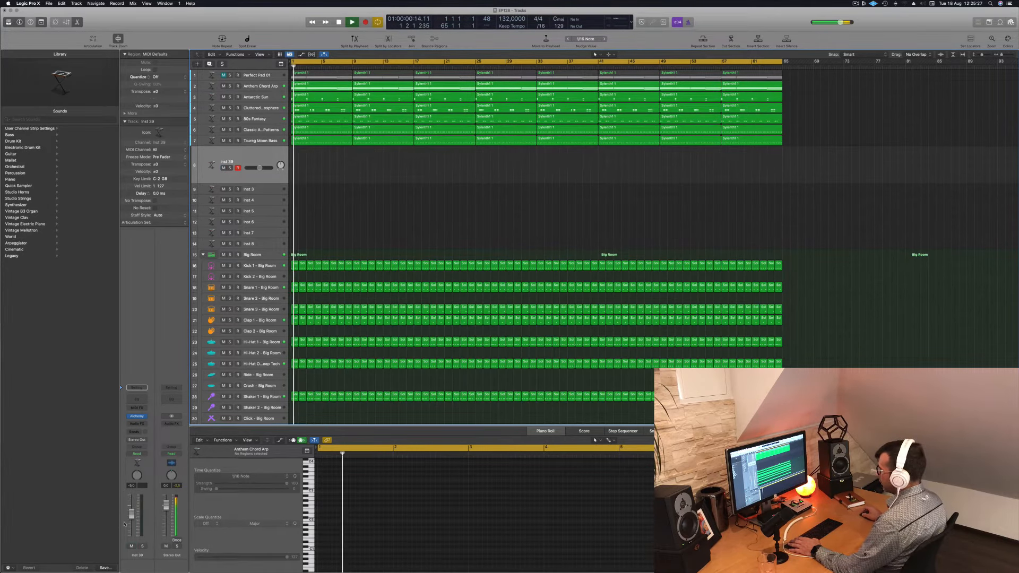
pyautogui.press('space')
# Copy Perfect Pad 01's first chord region to bar 1 of the Inst 39 track and audition it, toggling solo.
pyautogui.moveTo(322, 74); pyautogui.dragTo(320, 171)
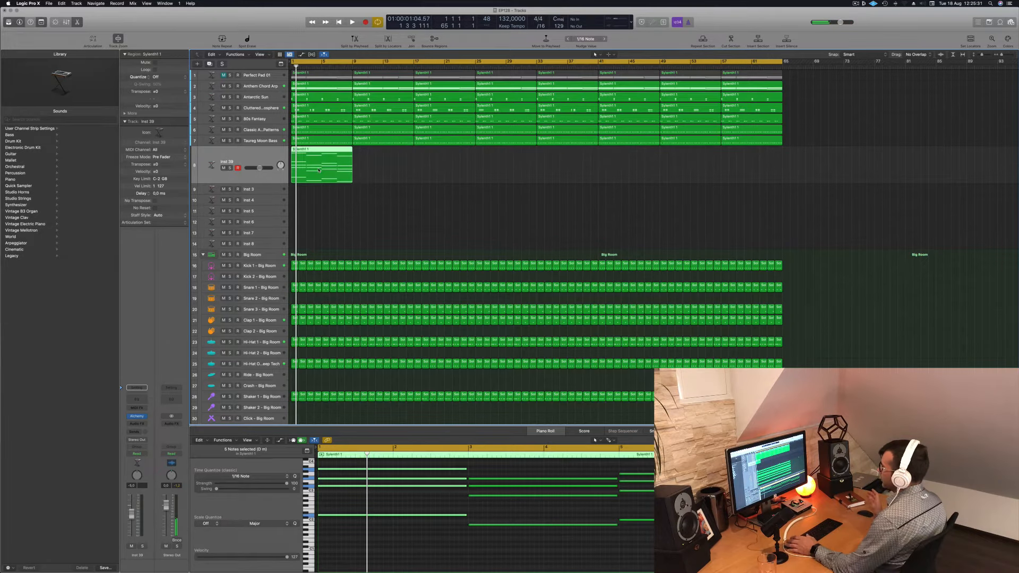
pyautogui.press('space')
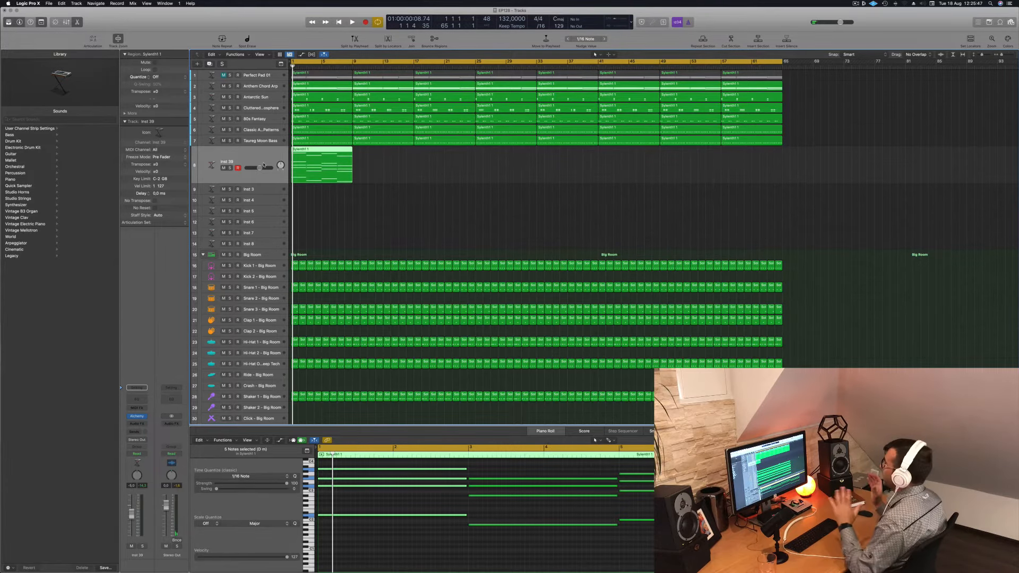
pyautogui.press('space')
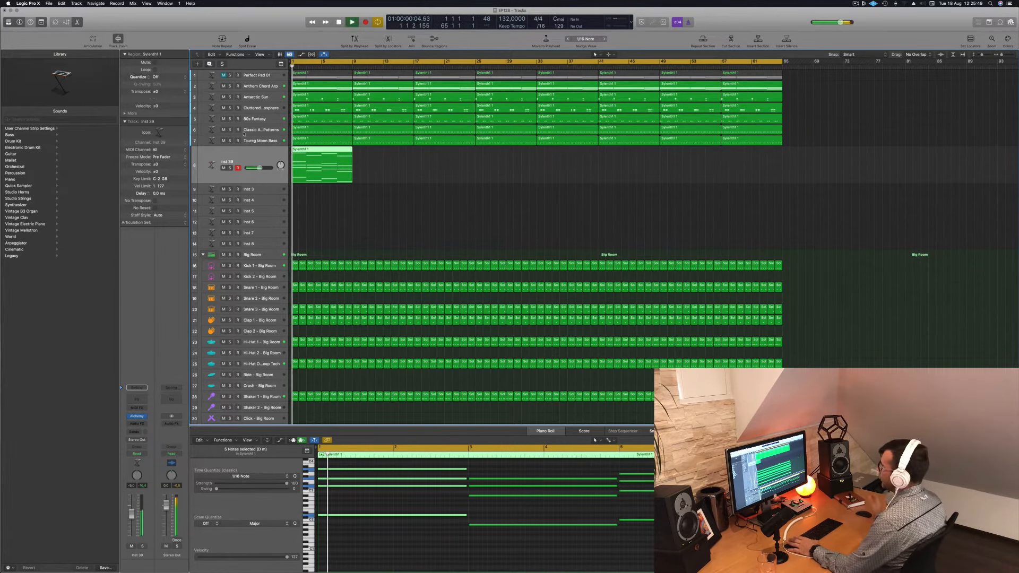
pyautogui.click(229, 167)
pyautogui.click(229, 168)
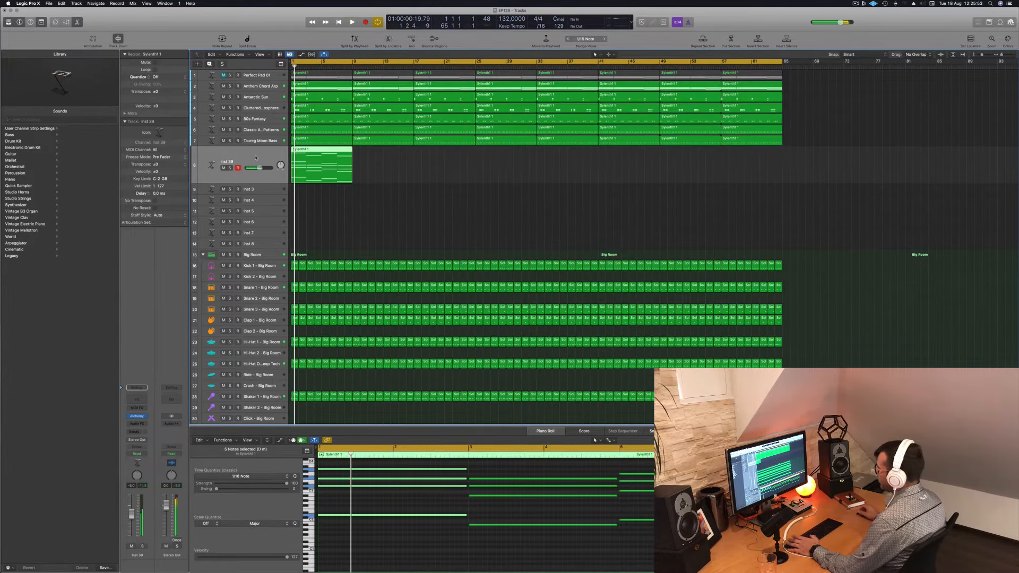
# Add a Channel EQ low cut at 144 Hz with an 18 dB/Oct slope to Inst 39, and slightly raise the track's level.
pyautogui.click(137, 399)
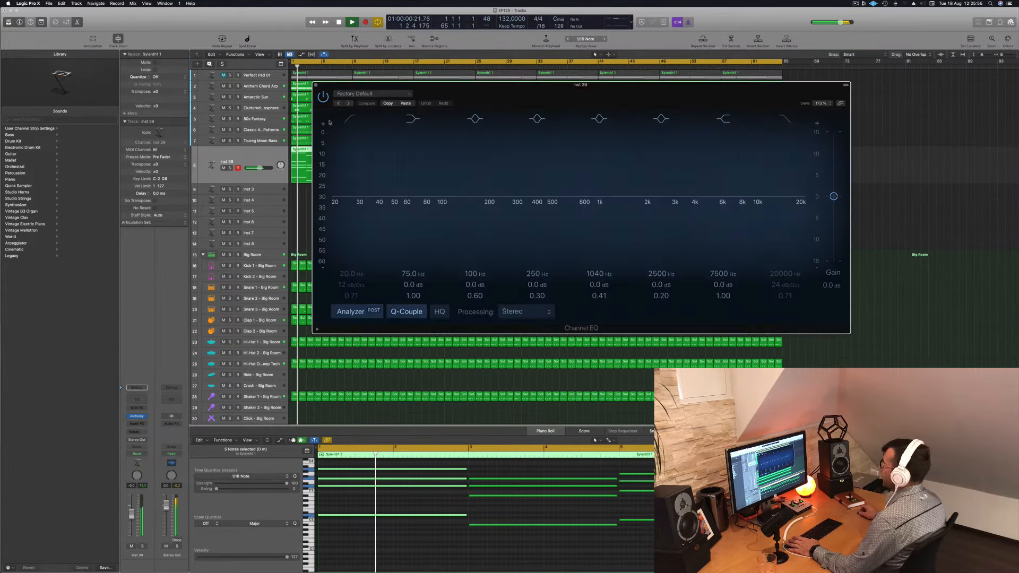
pyautogui.moveTo(353, 209); pyautogui.dragTo(466, 207)
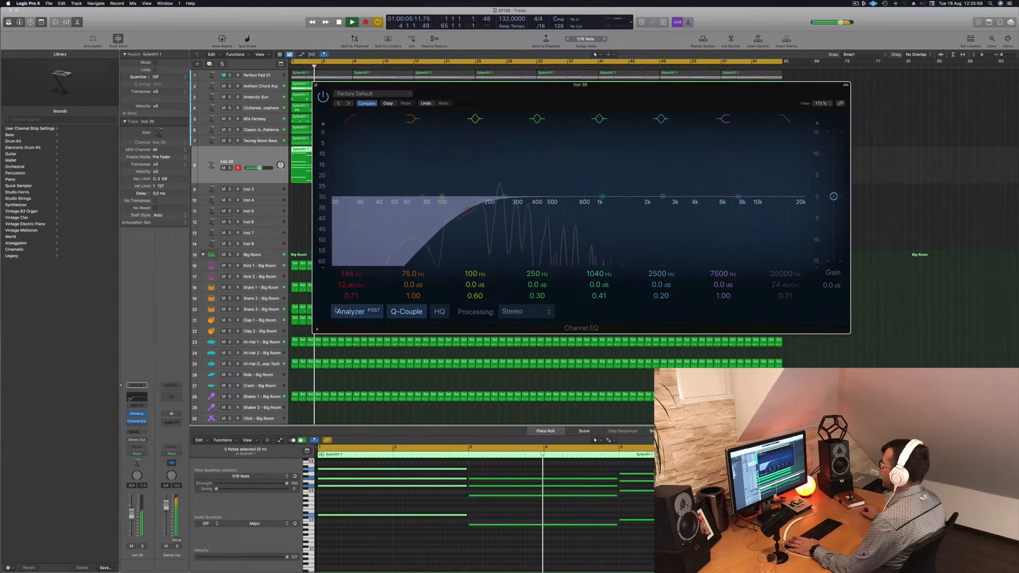
pyautogui.moveTo(352, 285); pyautogui.dragTo(351, 281)
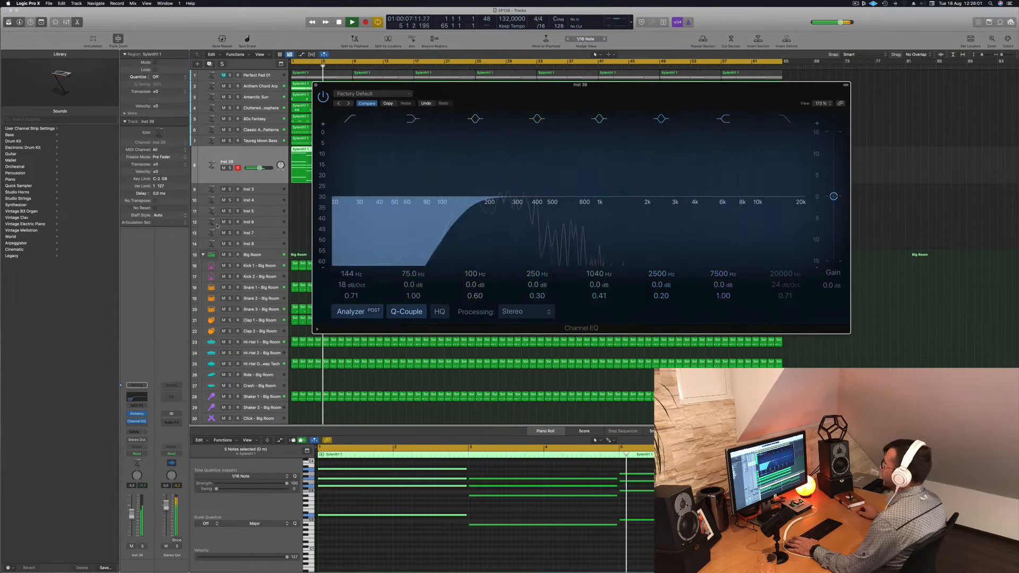
pyautogui.click(315, 85)
pyautogui.press('Return')
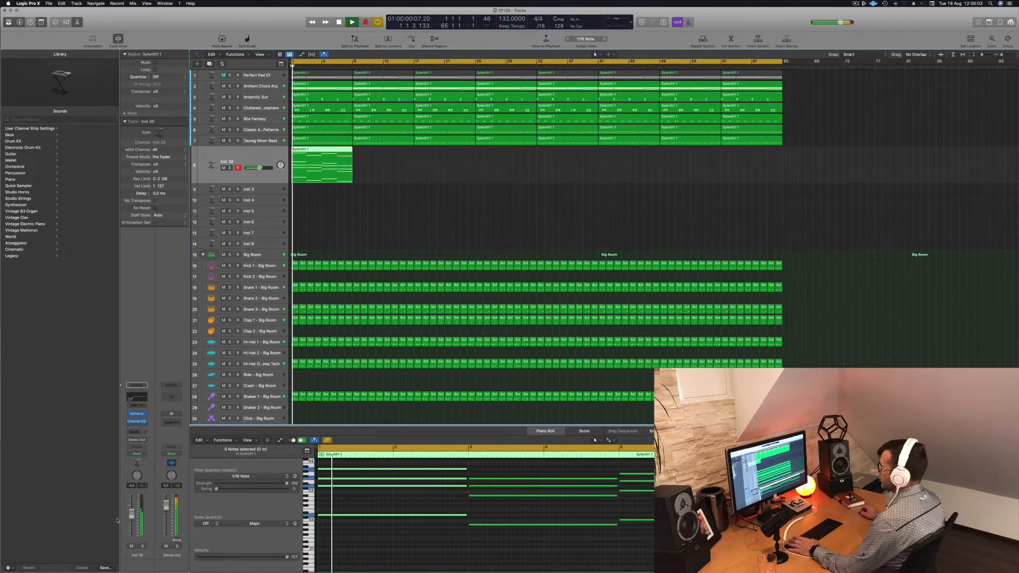
pyautogui.moveTo(132, 516); pyautogui.dragTo(132, 512)
pyautogui.press('Return')
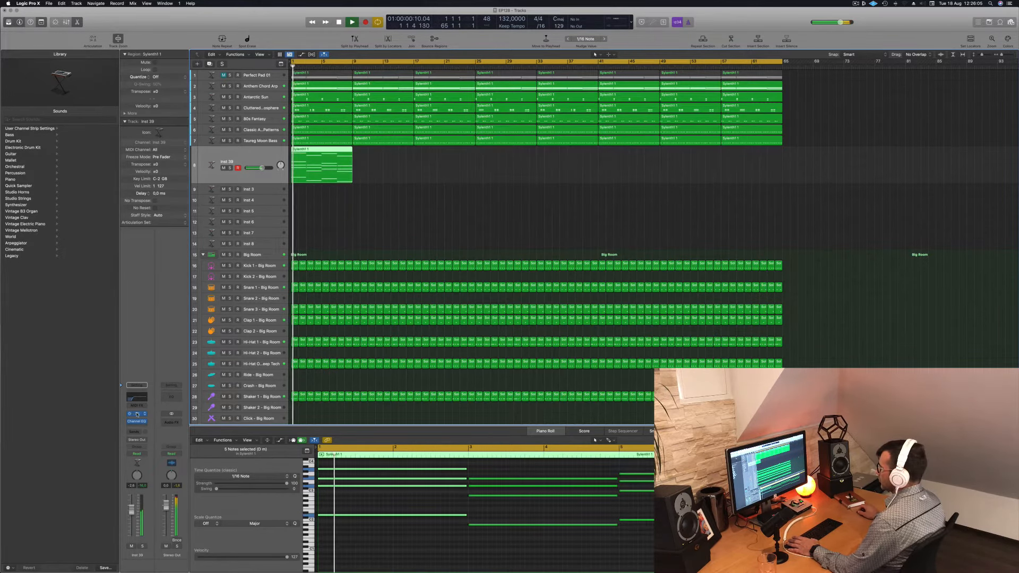
# Open Inst 39's Alchemy instrument, load the Deeper Emotion pad preset and play it with the arrangement.
pyautogui.click(137, 414)
pyautogui.press('space')
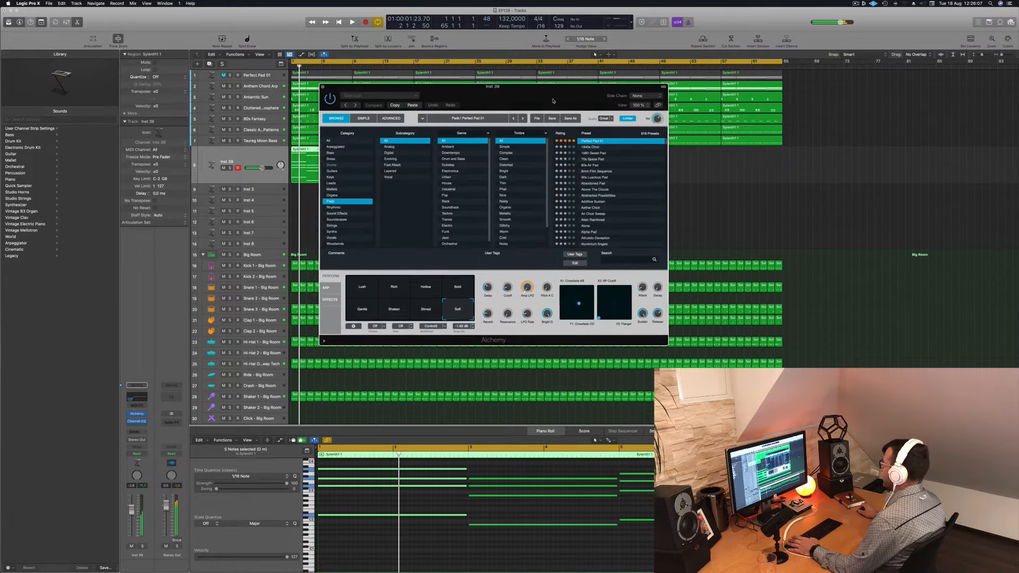
pyautogui.moveTo(754, 148); pyautogui.dragTo(783, 148)
pyautogui.scroll(1, 911, 249)
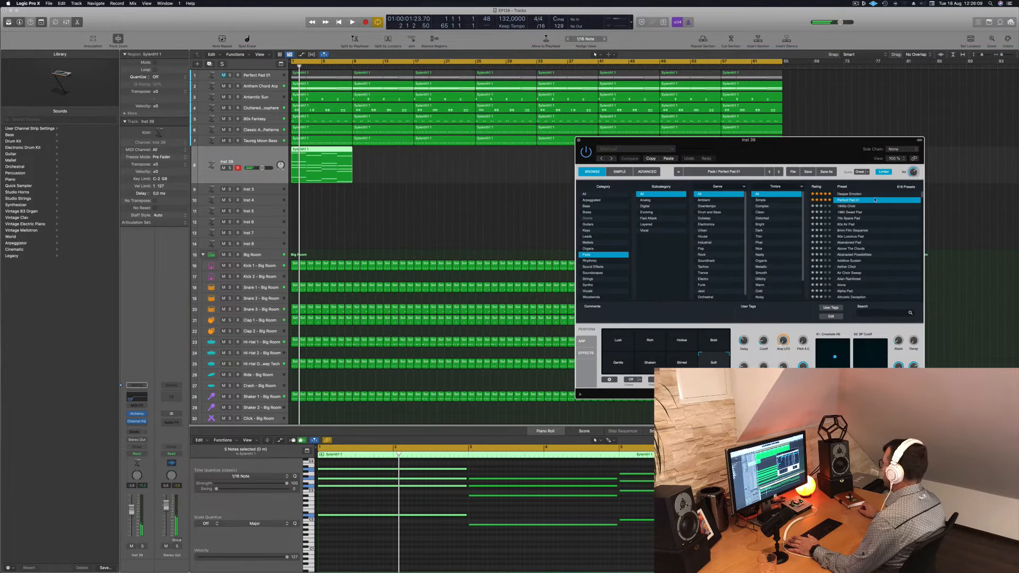
pyautogui.click(858, 194)
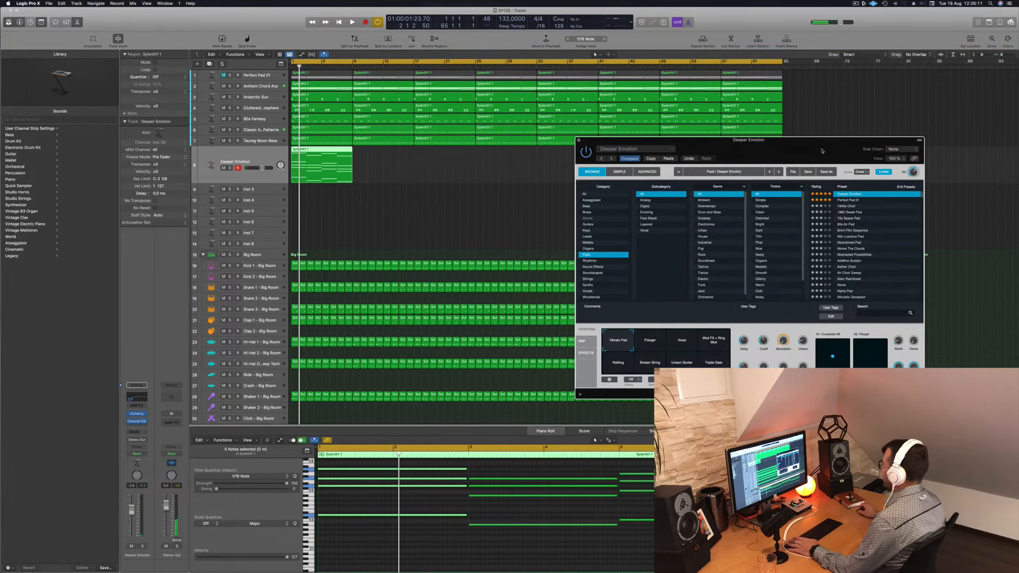
pyautogui.press('space')
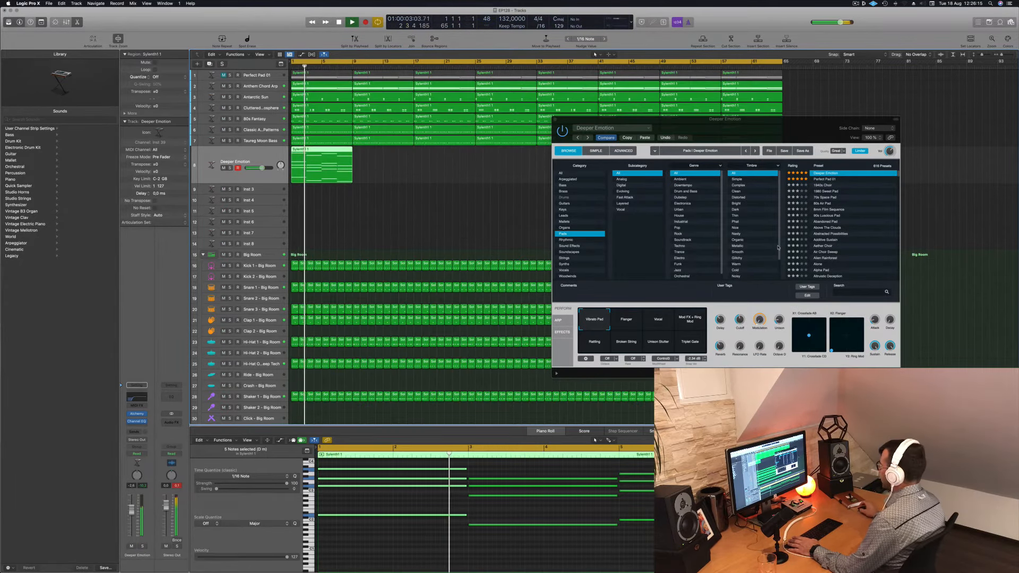
# Audition three other performance variations of the Deeper Emotion preset, including Flanger, from the start of the song.
pyautogui.click(658, 319)
pyautogui.press('Return')
pyautogui.click(627, 321)
pyautogui.click(594, 341)
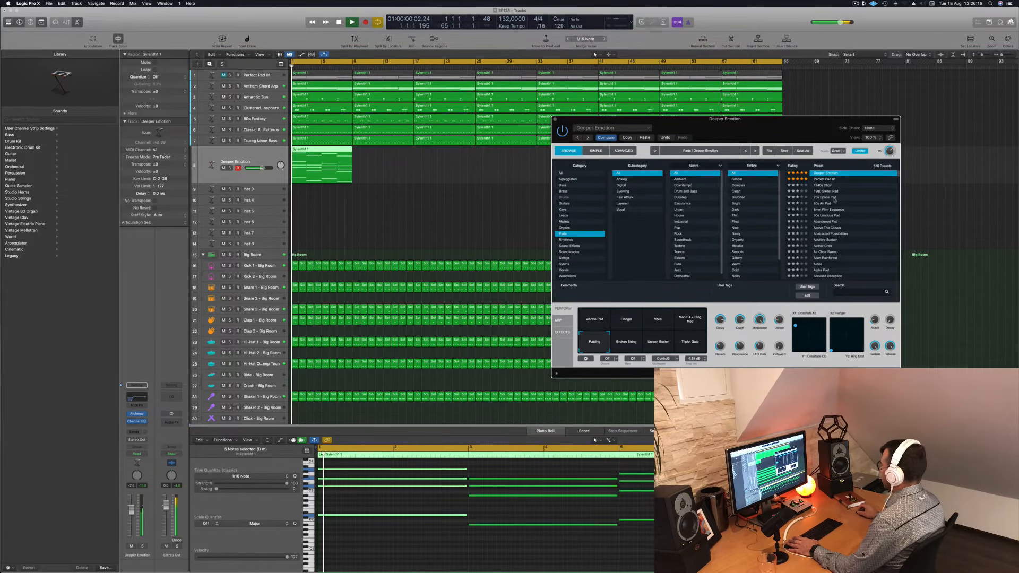
# Audition the Alchemy pad presets 1940s Choir, 1980 Sweet Pad, 80s Air Pad and 8mm Film Sequence against the arrangement.
pyautogui.click(822, 185)
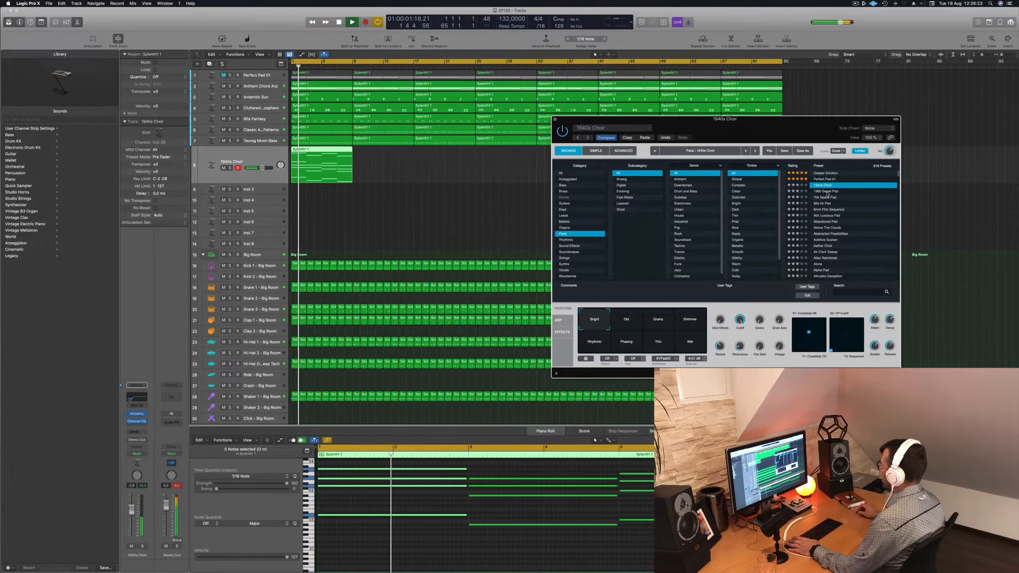
pyautogui.click(826, 191)
pyautogui.press('space')
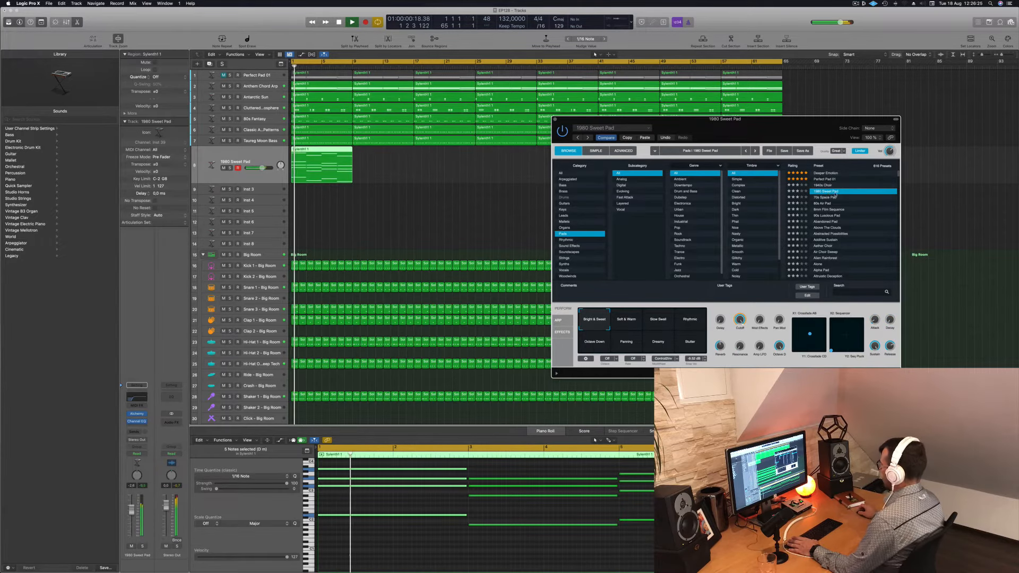
pyautogui.click(824, 203)
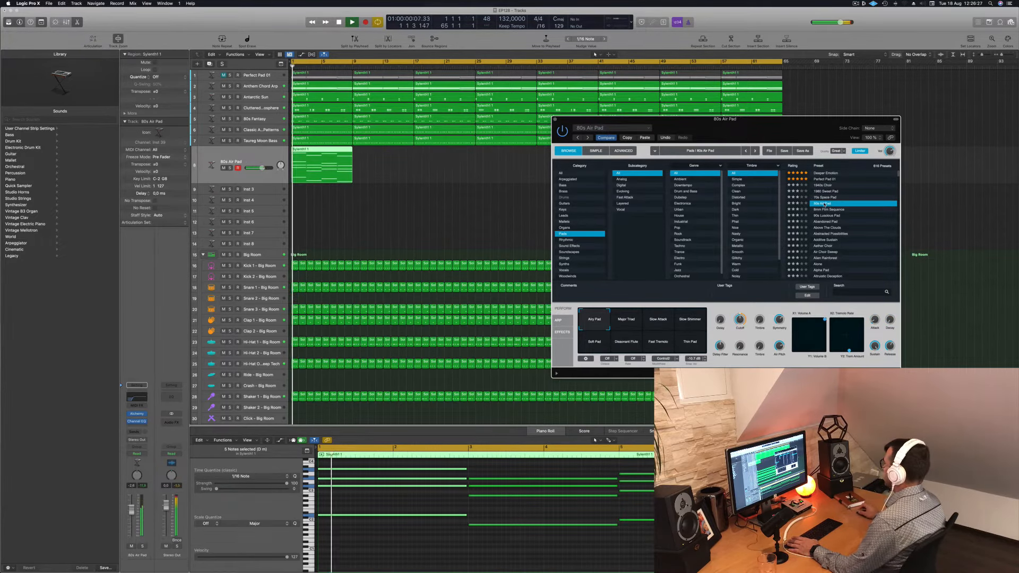
pyautogui.click(823, 209)
pyautogui.press('space')
pyautogui.press('space')
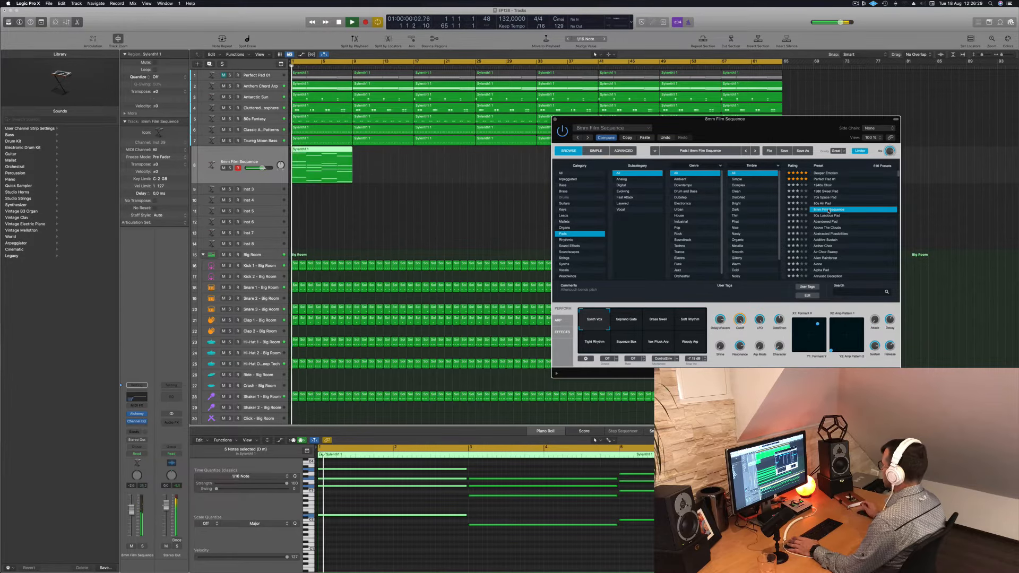
pyautogui.press('space')
pyautogui.press('space')
# Add a send to Bus 6 on the 8mm Film Sequence track, raise its send level and replay from the start.
pyautogui.click(133, 432)
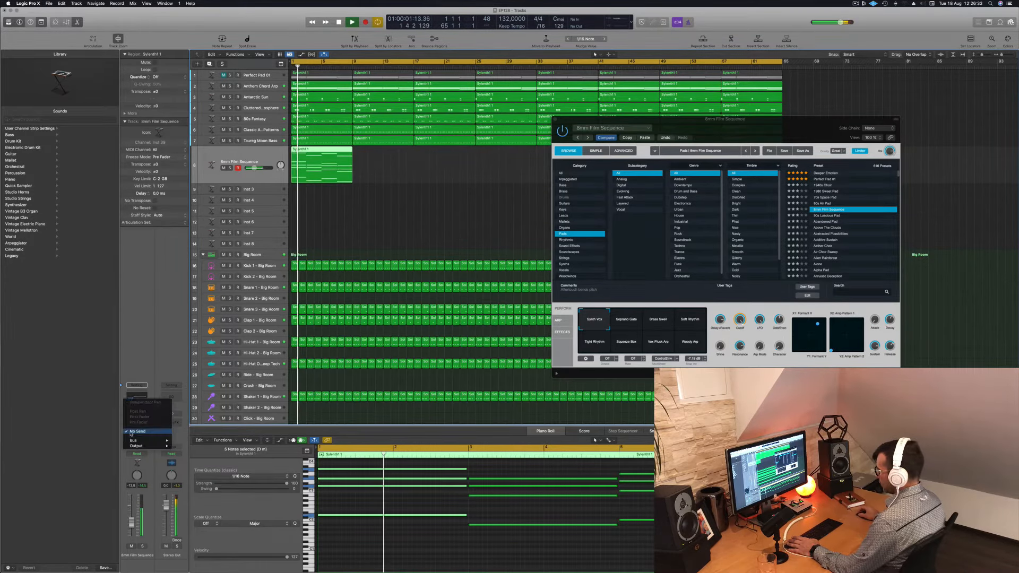
pyautogui.moveTo(144, 441)
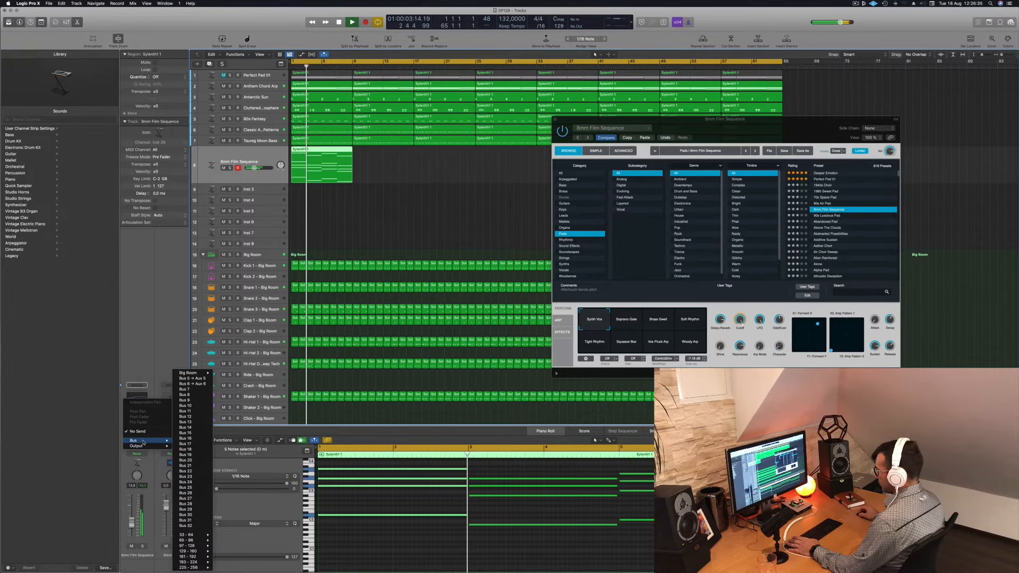
pyautogui.click(193, 384)
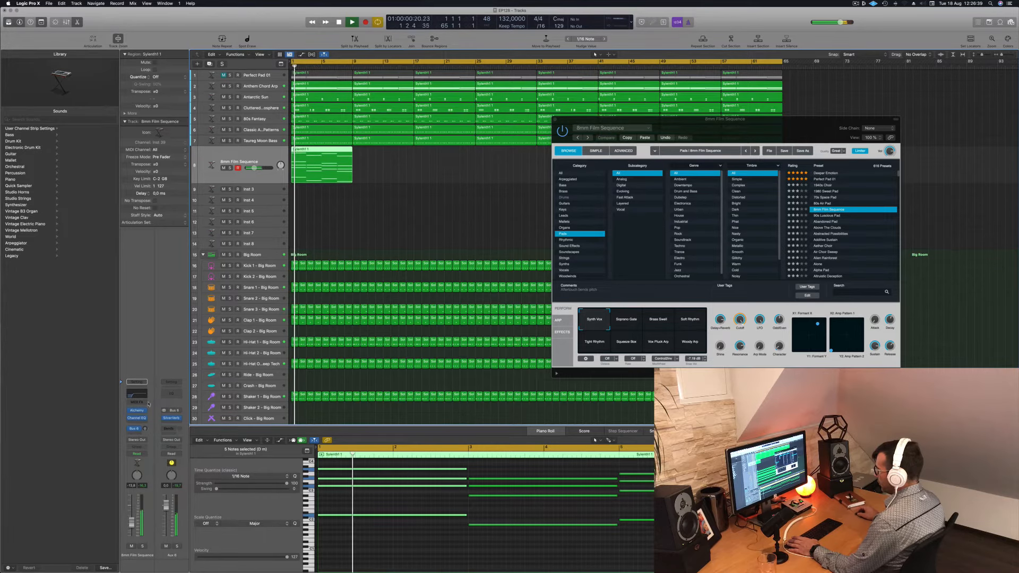
pyautogui.moveTo(145, 430); pyautogui.dragTo(148, 410)
pyautogui.press('Return')
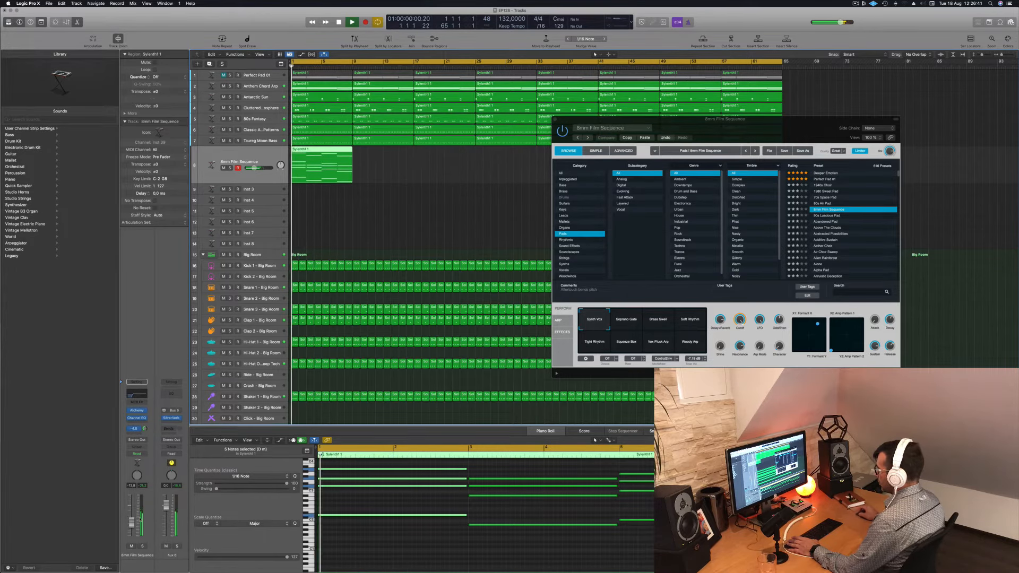
# Try the 90s Luscious Pad preset, switch to Abandoned Pad and reposition the Alchemy window to expose its performance controls.
pyautogui.click(825, 215)
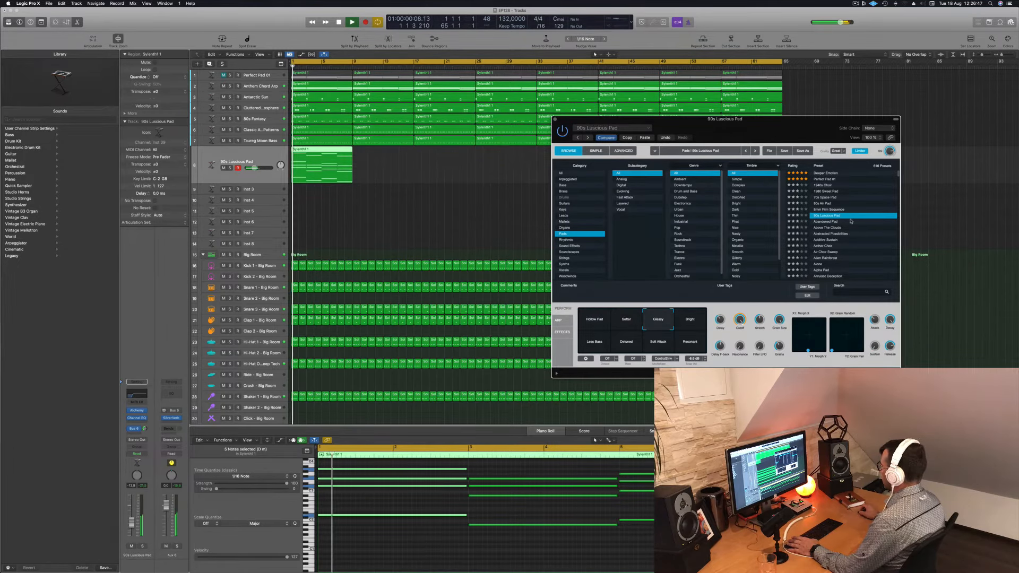
pyautogui.click(826, 221)
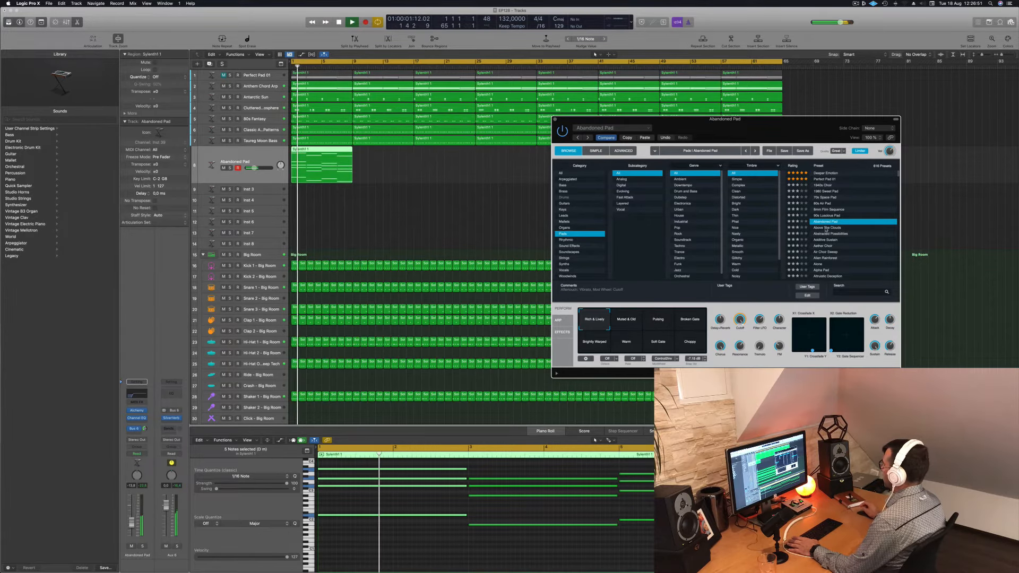
pyautogui.moveTo(791, 132); pyautogui.dragTo(728, 87)
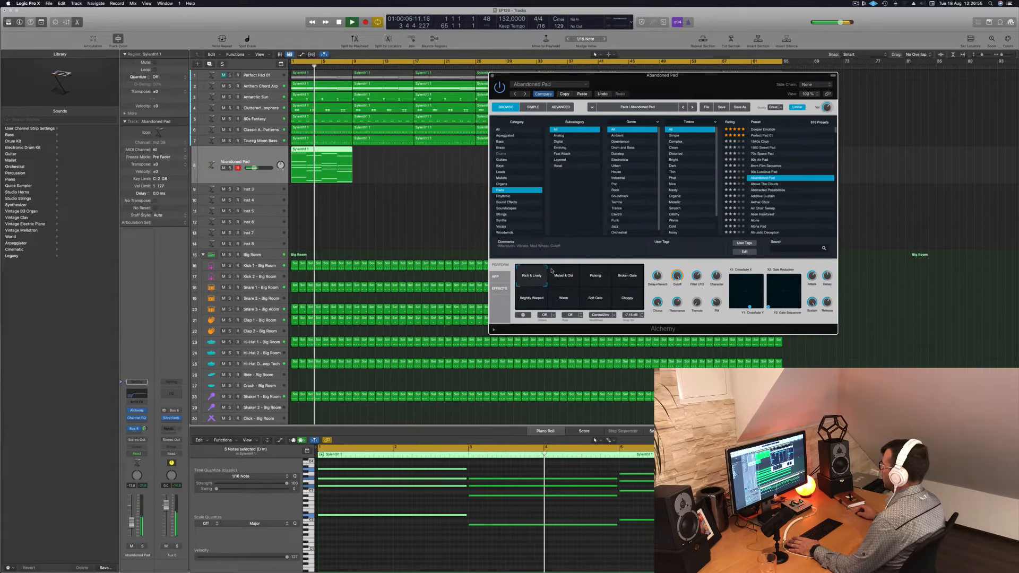
# Audition Abandoned Pad's performance variations from Muted & Old through Choppy while the arrangement plays.
pyautogui.click(571, 276)
pyautogui.click(596, 277)
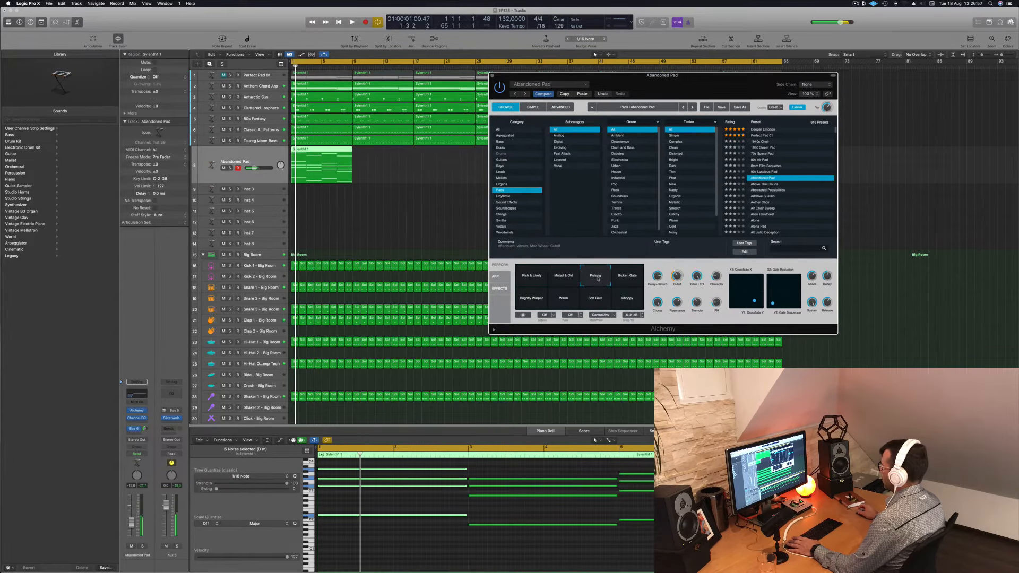
pyautogui.click(630, 276)
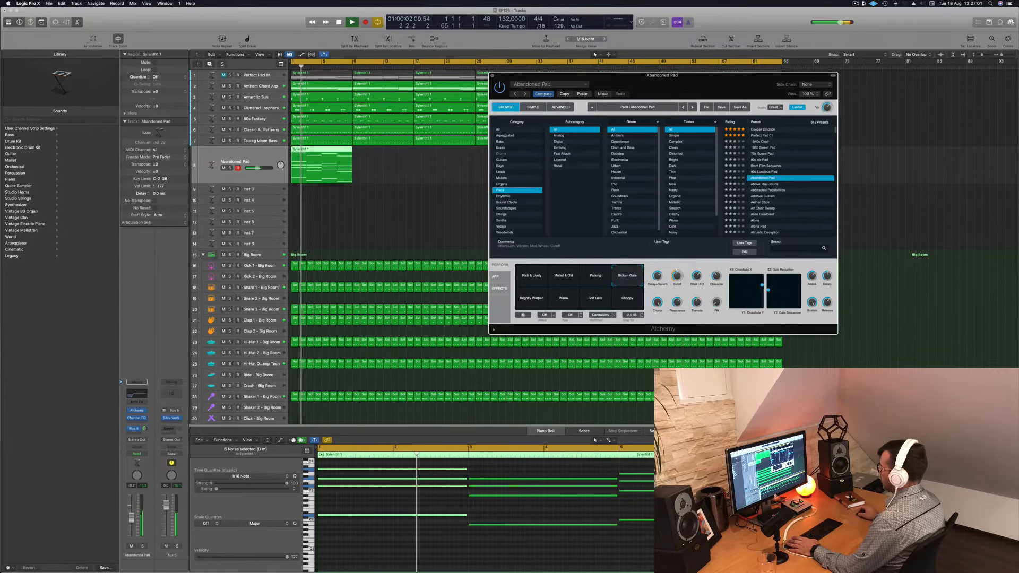
pyautogui.click(131, 519)
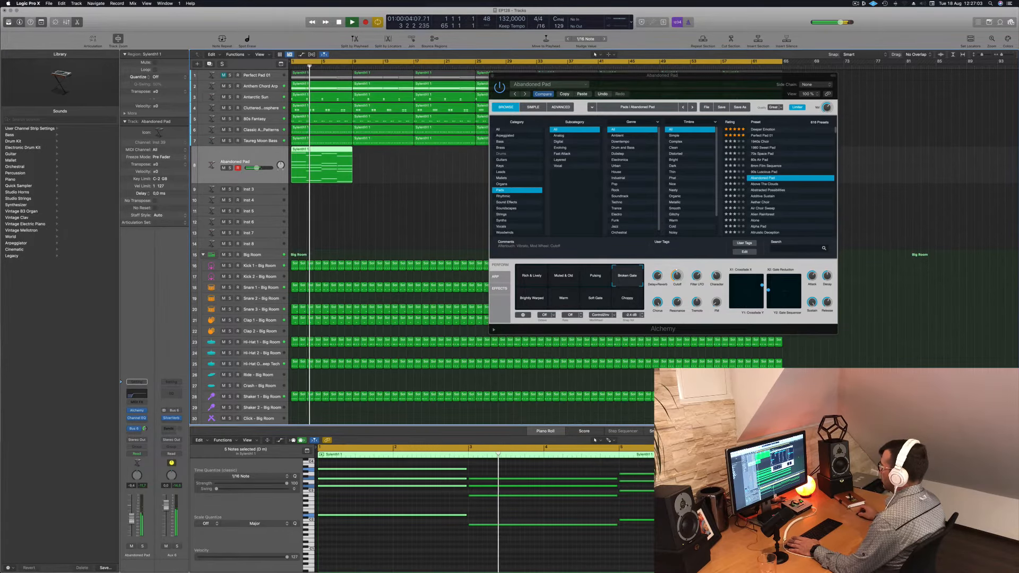
pyautogui.click(536, 299)
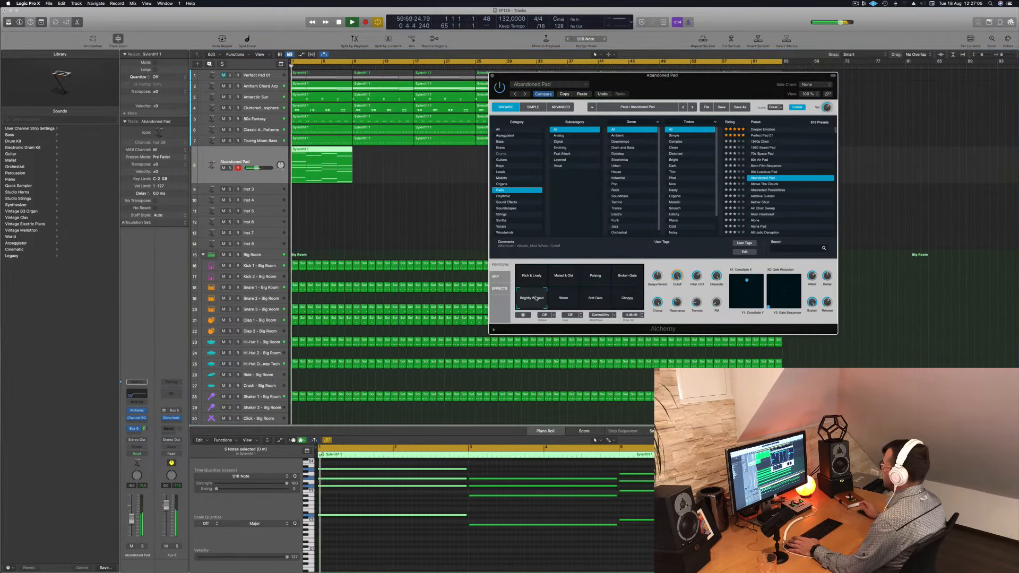
pyautogui.click(563, 300)
pyautogui.click(596, 300)
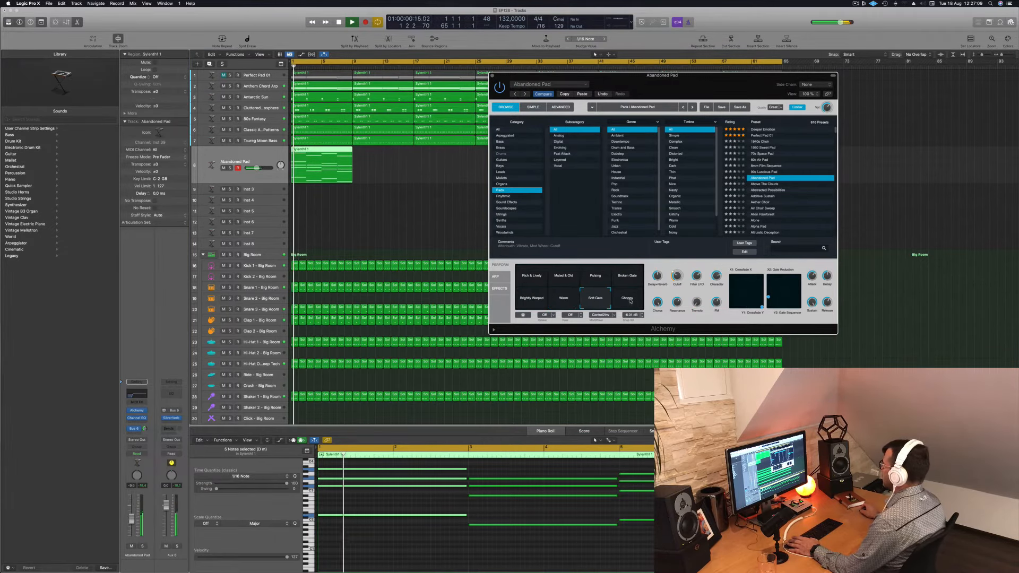
pyautogui.click(629, 300)
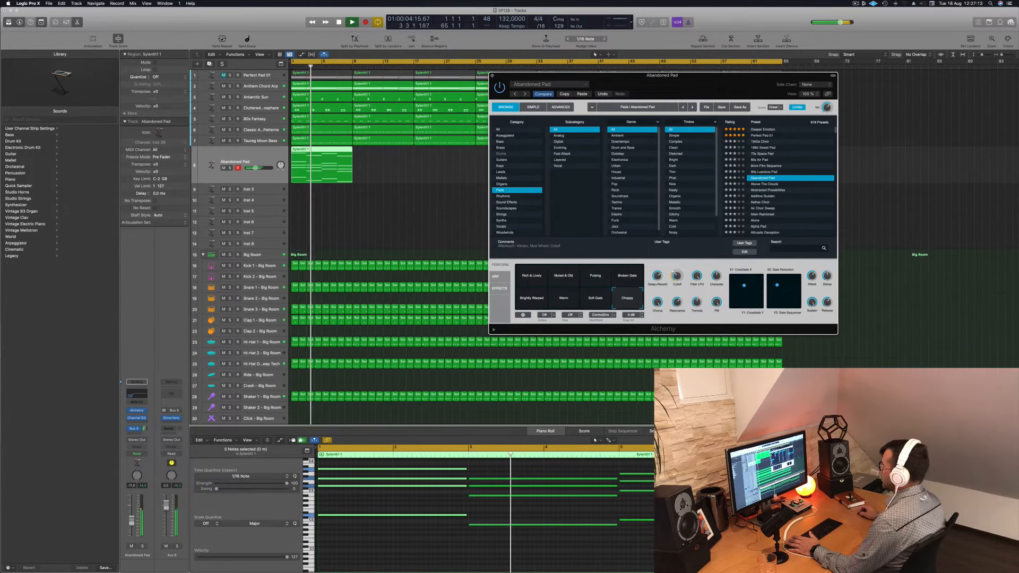
# Compare Brightly Warped with Choppy, select Choppy for Abandoned Pad and slightly lower the track's level.
pyautogui.click(545, 300)
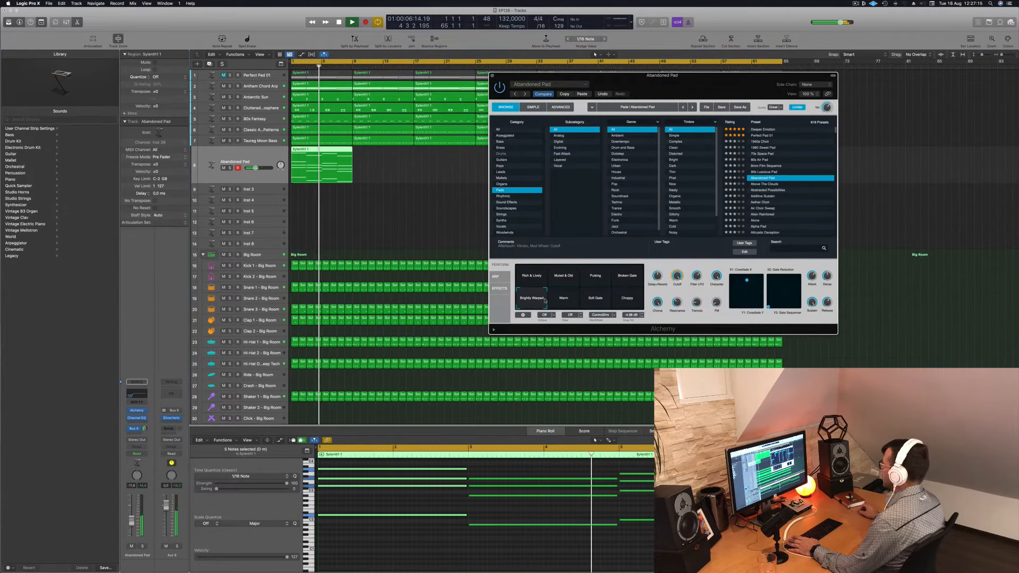
pyautogui.click(627, 299)
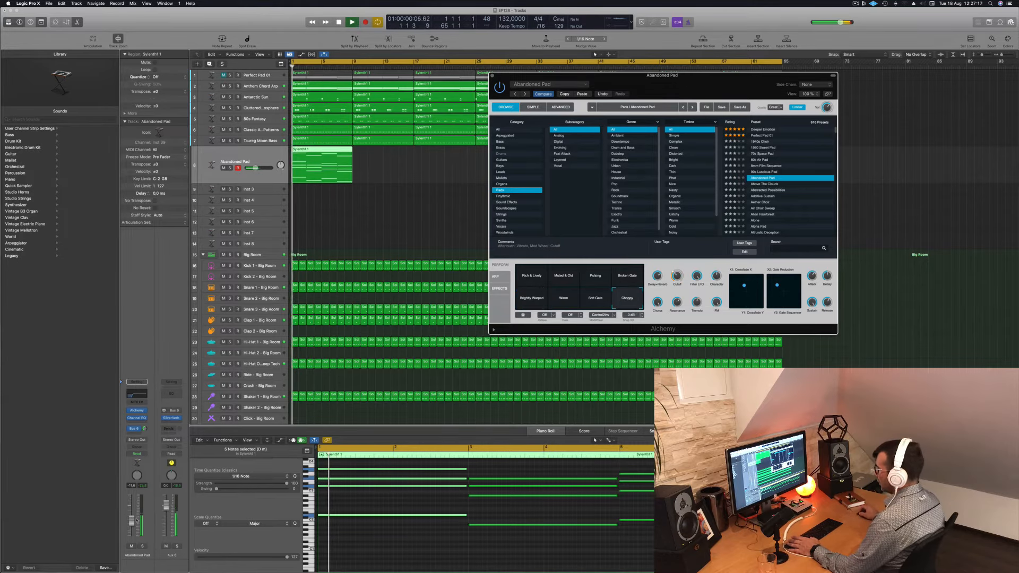
pyautogui.moveTo(132, 522); pyautogui.dragTo(131, 525)
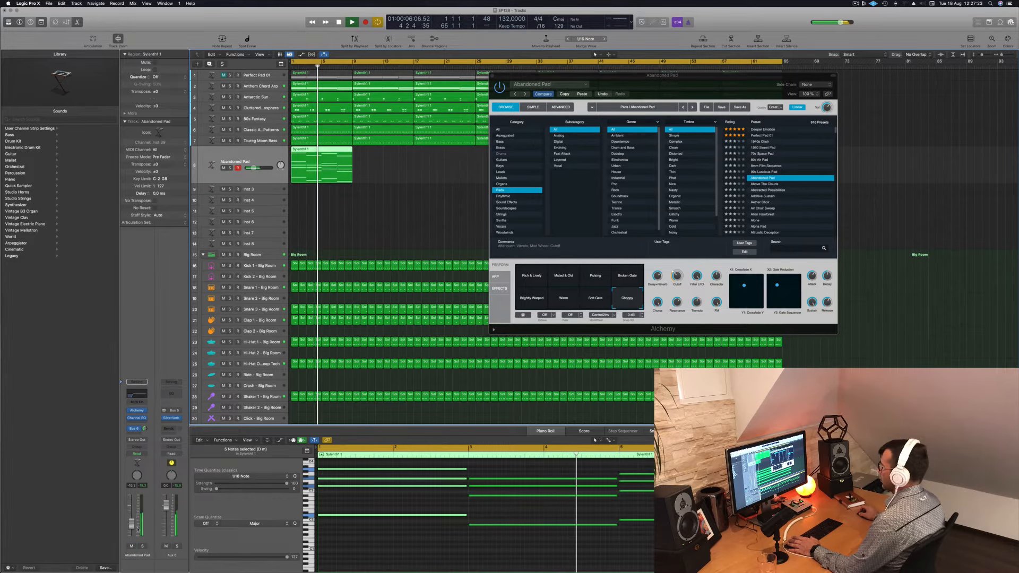
pyautogui.moveTo(132, 524); pyautogui.dragTo(131, 525)
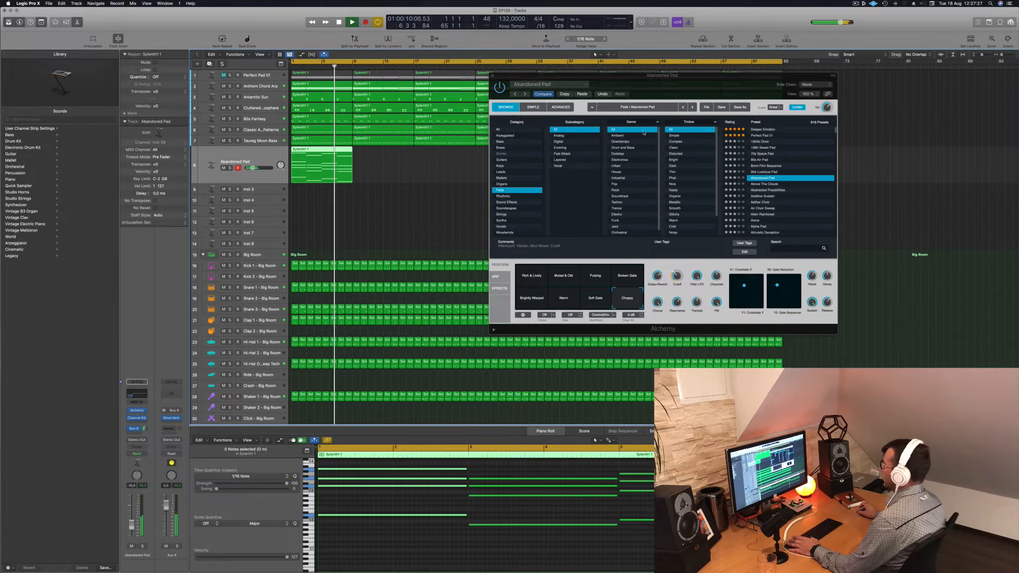
# Copy the Abandoned Pad chord region repeatedly along its track to fill all 64 bars, and play from the start.
pyautogui.moveTo(644, 75); pyautogui.dragTo(911, 133)
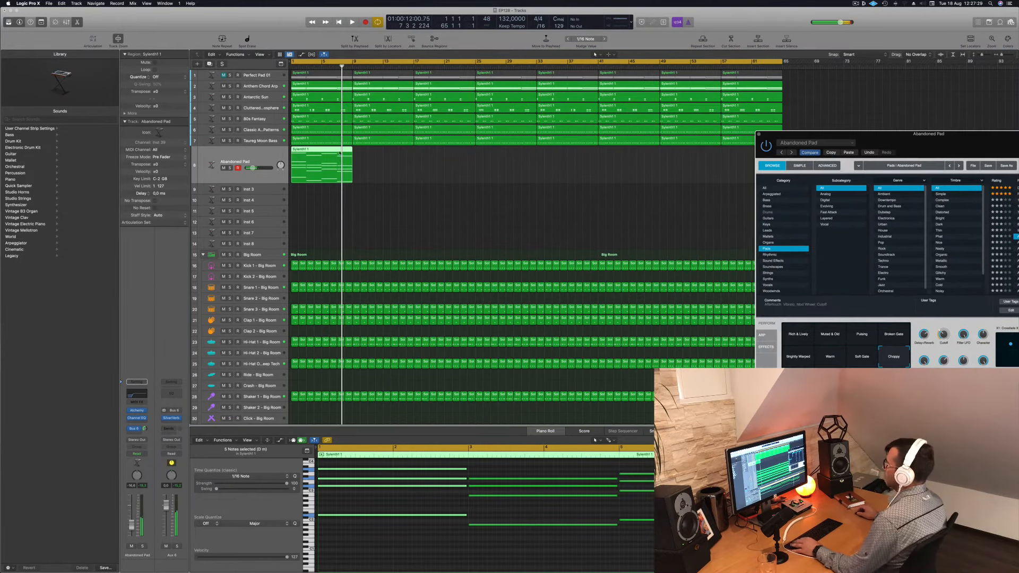
pyautogui.moveTo(349, 153); pyautogui.dragTo(445, 152)
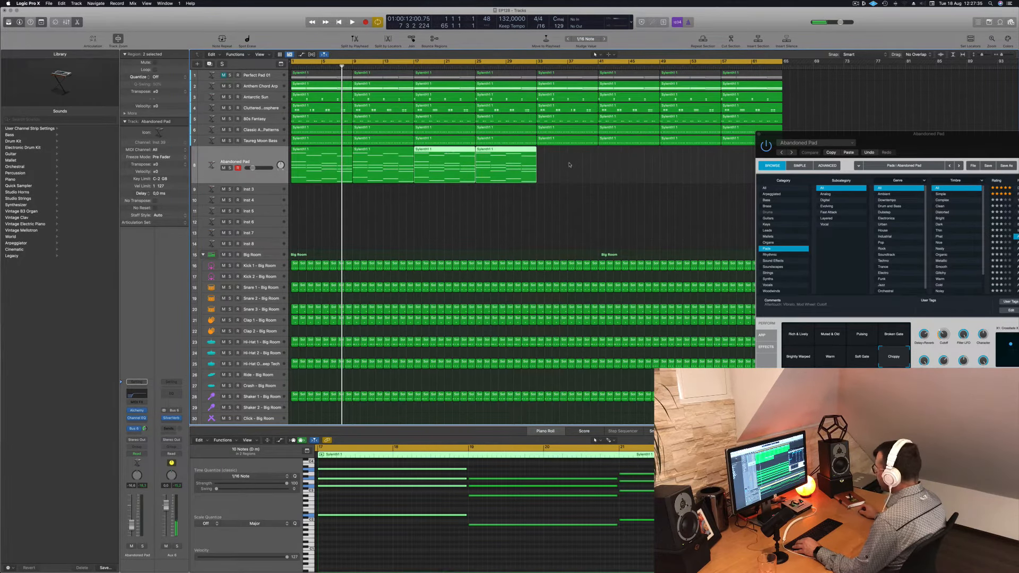
pyautogui.moveTo(329, 169); pyautogui.dragTo(565, 154)
pyautogui.press('Return')
pyautogui.press('space')
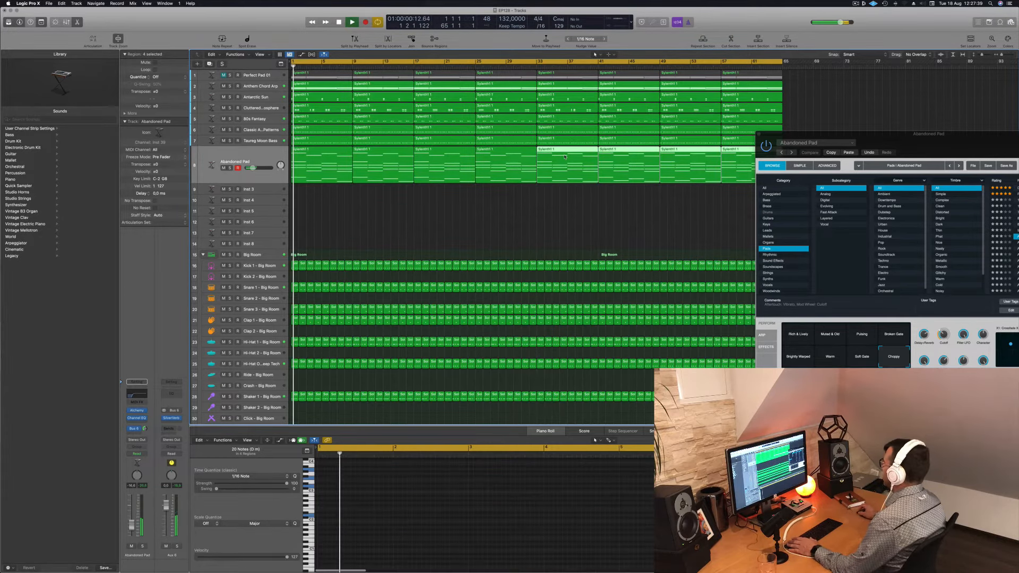
# Duplicate the Abandoned Pad track with its instrument and effects, and close the Alchemy window.
pyautogui.moveTo(930, 135); pyautogui.dragTo(710, 66)
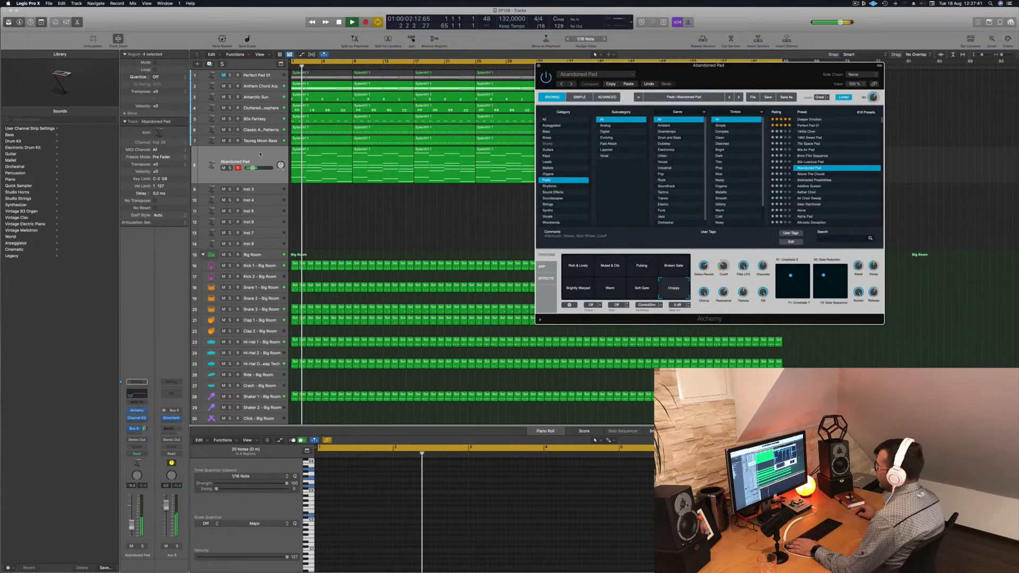
pyautogui.click(260, 154)
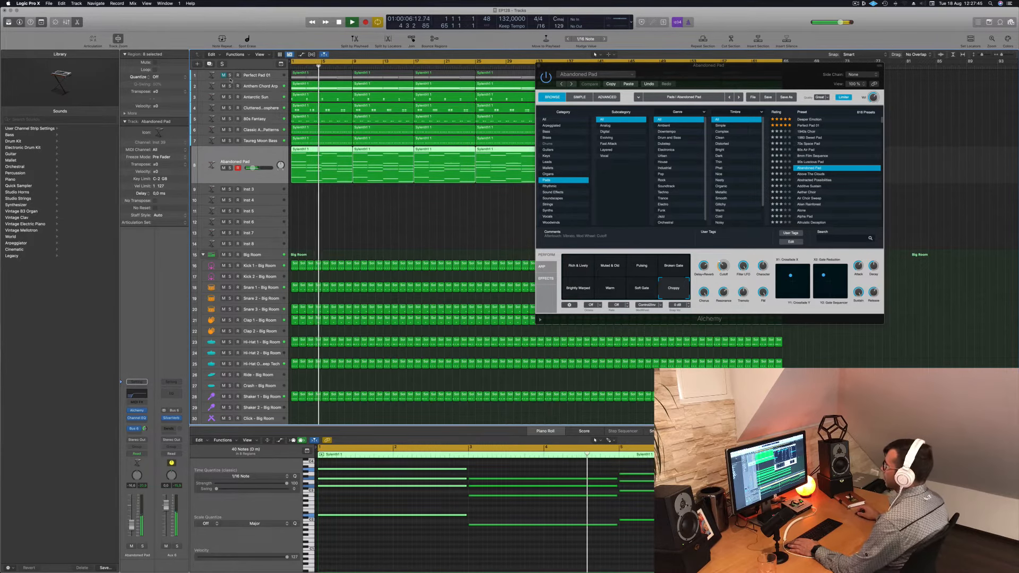
pyautogui.press('super+d')
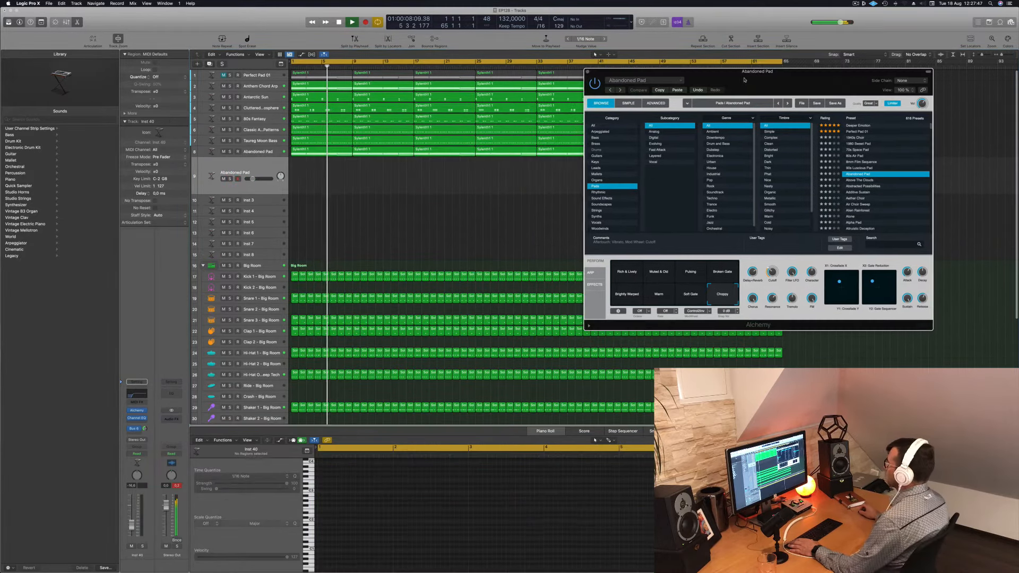
pyautogui.press('super+w')
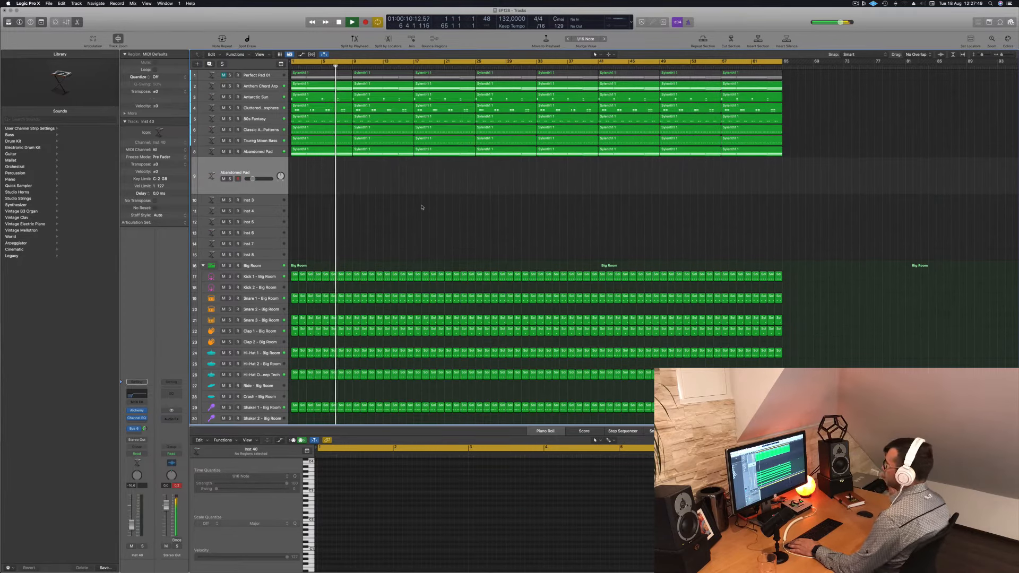
# Copy the first Abandoned Pad chord region to bar 1 of the duplicated track, play from the start and open its Alchemy.
pyautogui.moveTo(310, 151); pyautogui.dragTo(309, 169)
pyautogui.press('space')
pyautogui.press('Return')
pyautogui.press('space')
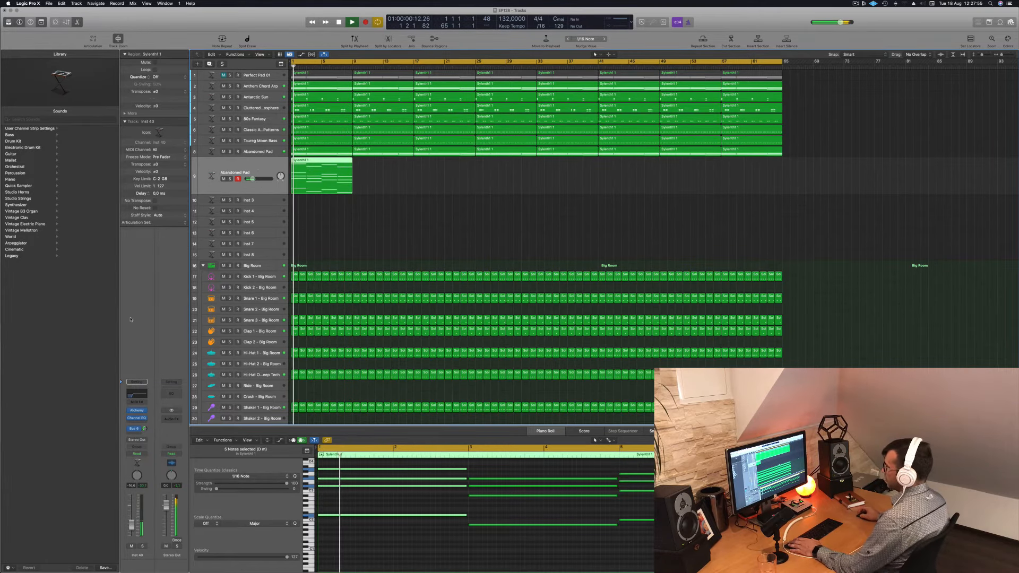
pyautogui.click(137, 410)
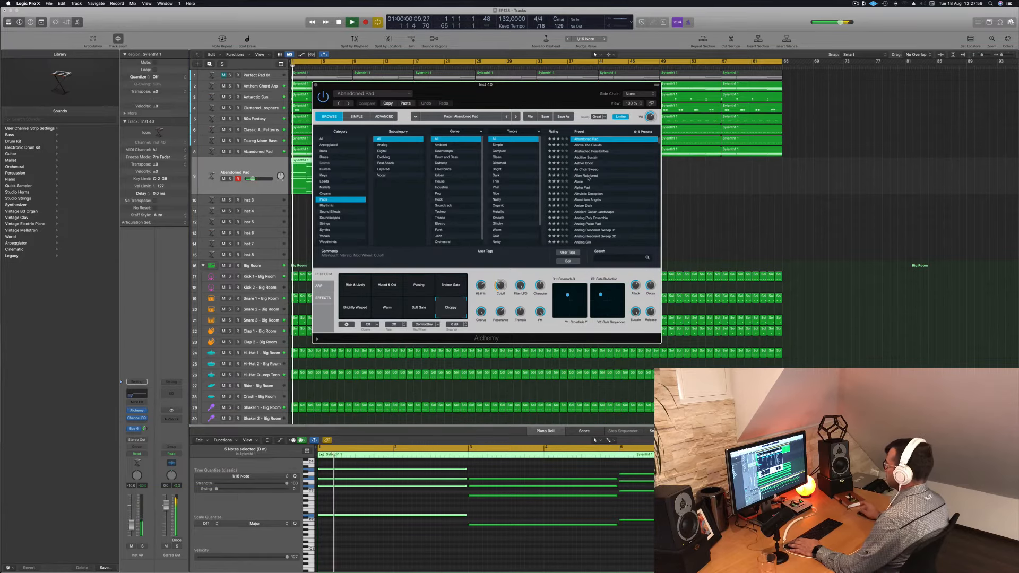
# Audition the Alien Rainforest pad preset in Alchemy and load the Alone preset in its place.
pyautogui.click(589, 176)
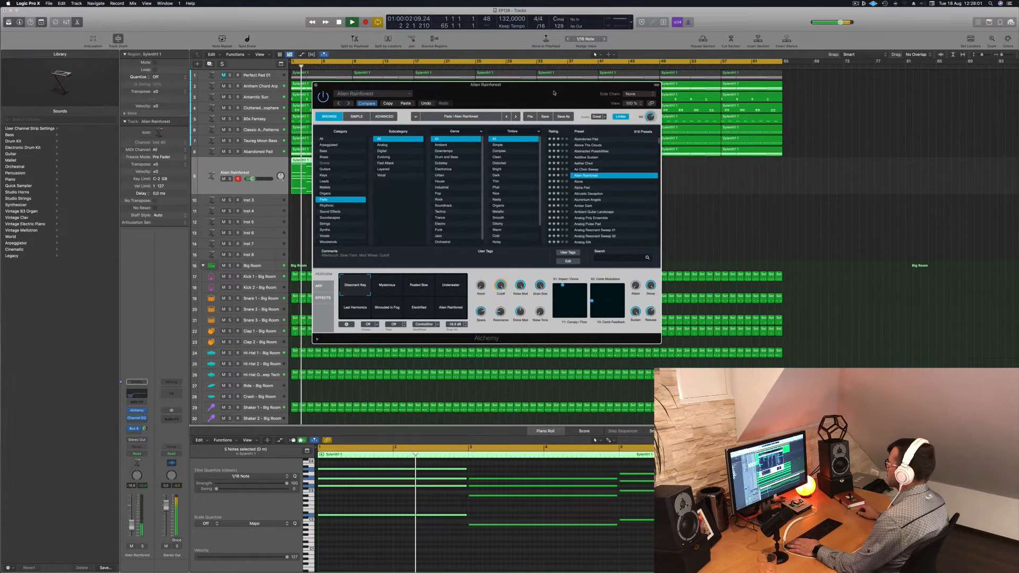
pyautogui.moveTo(555, 93); pyautogui.dragTo(670, 118)
pyautogui.press('space')
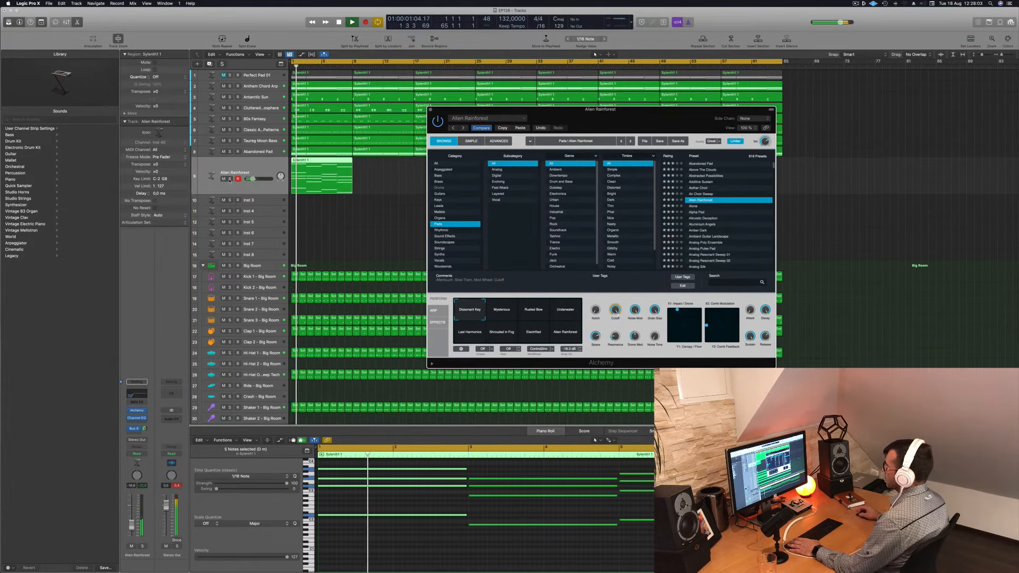
pyautogui.click(229, 179)
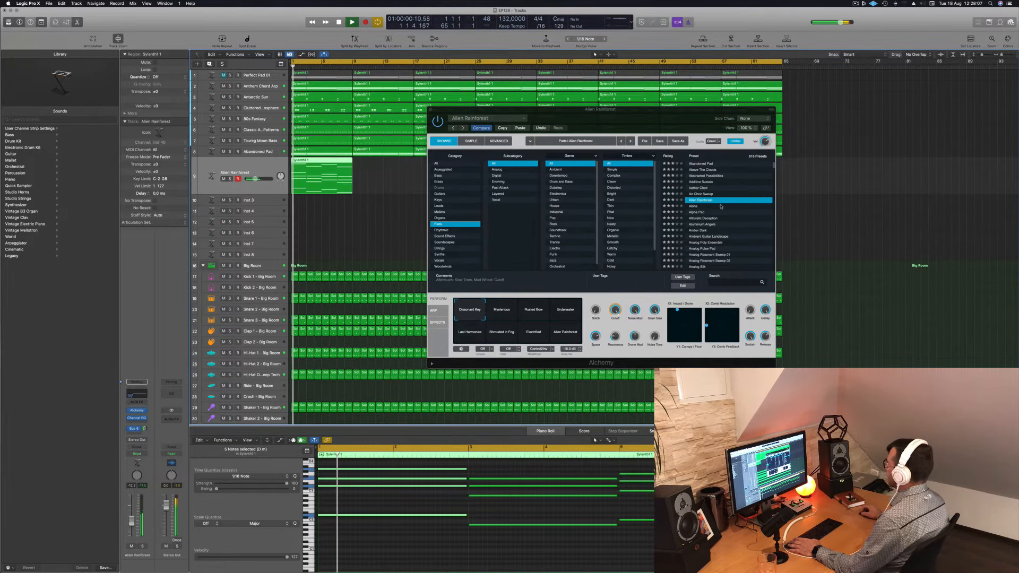
pyautogui.click(695, 206)
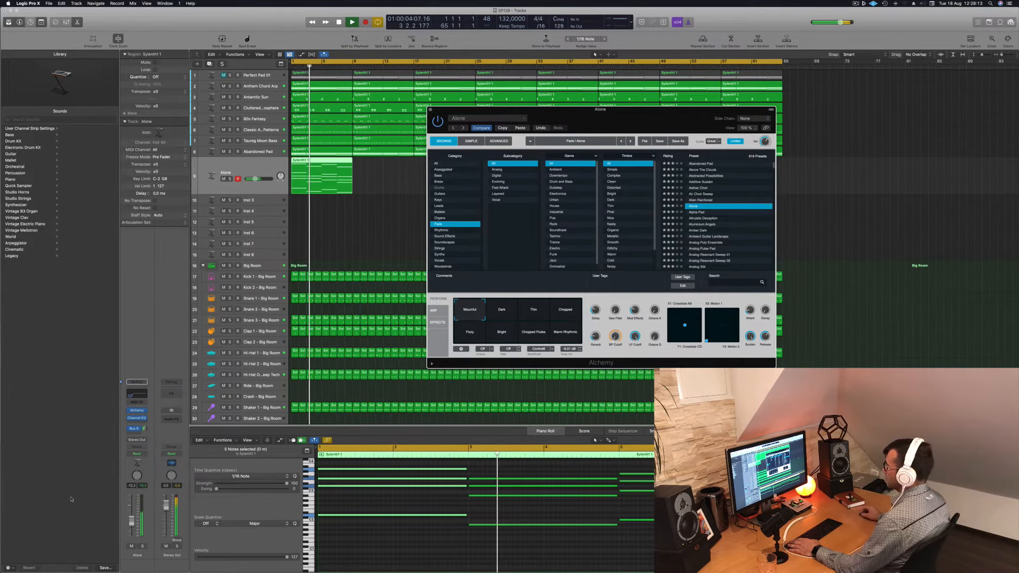
pyautogui.press('space')
# Open the Alone track's Channel EQ and raise its low-cut frequency to 760 Hz.
pyautogui.click(142, 396)
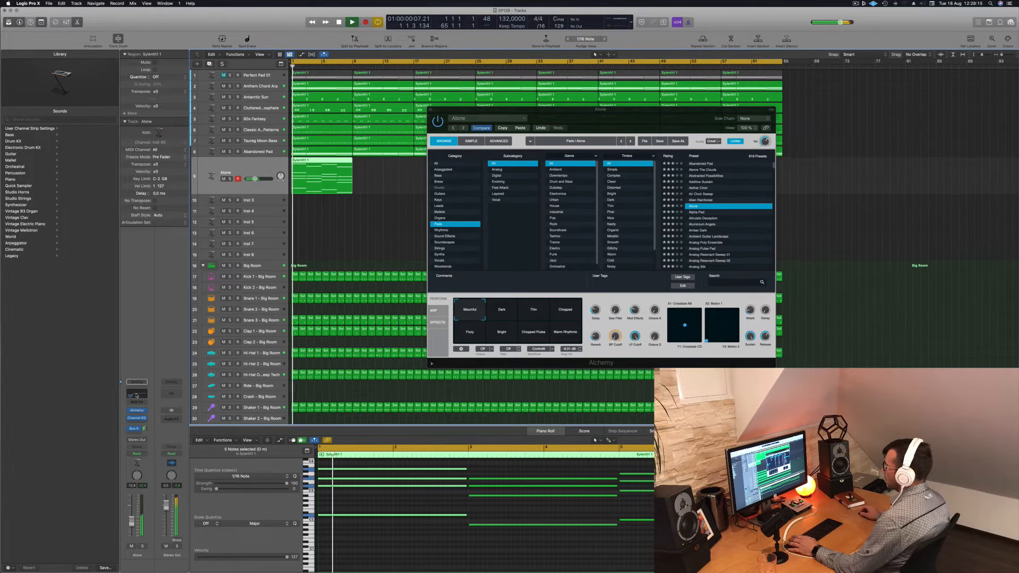
pyautogui.click(136, 395)
pyautogui.press('space')
pyautogui.moveTo(476, 204); pyautogui.dragTo(582, 203)
pyautogui.press('space')
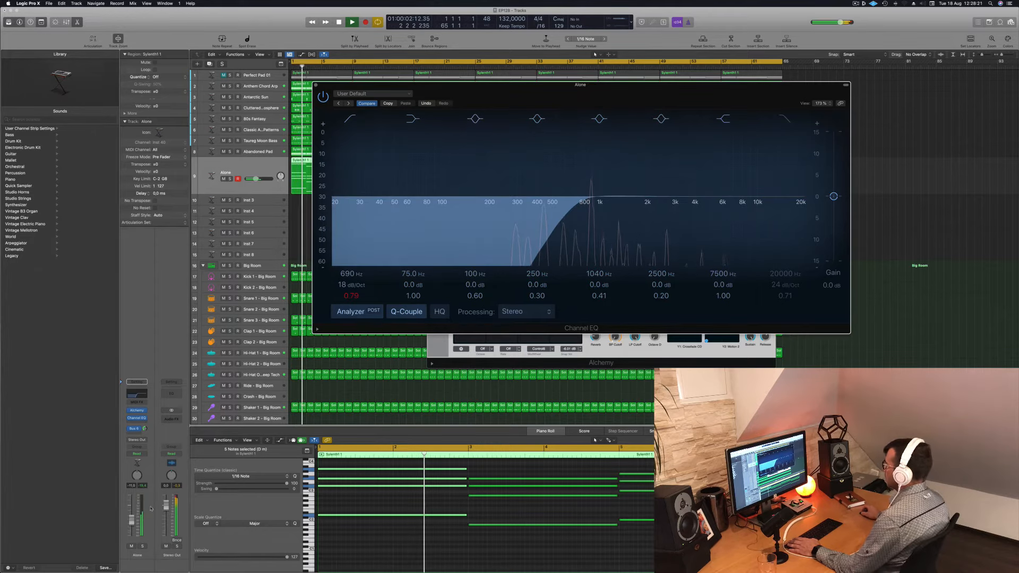
pyautogui.moveTo(349, 274); pyautogui.dragTo(349, 269)
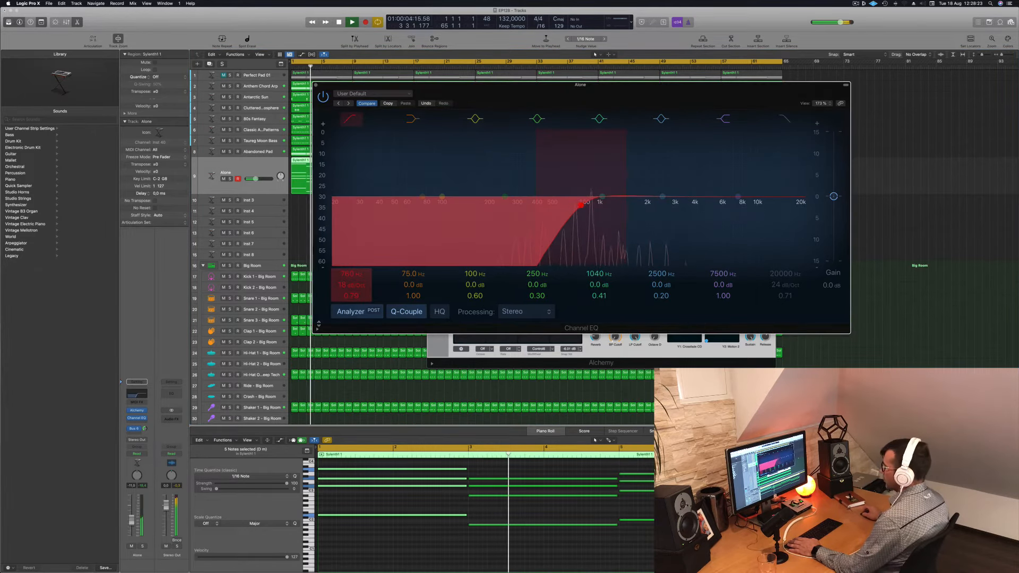
# Adjust the Alone channel's bus send level and close the Channel EQ.
pyautogui.click(144, 428)
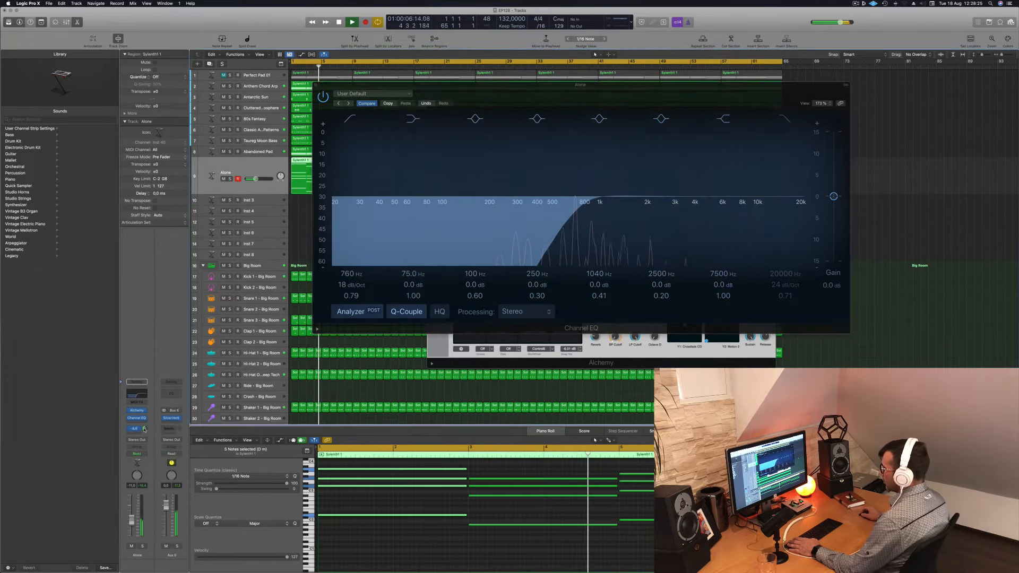
pyautogui.moveTo(145, 428); pyautogui.dragTo(145, 423)
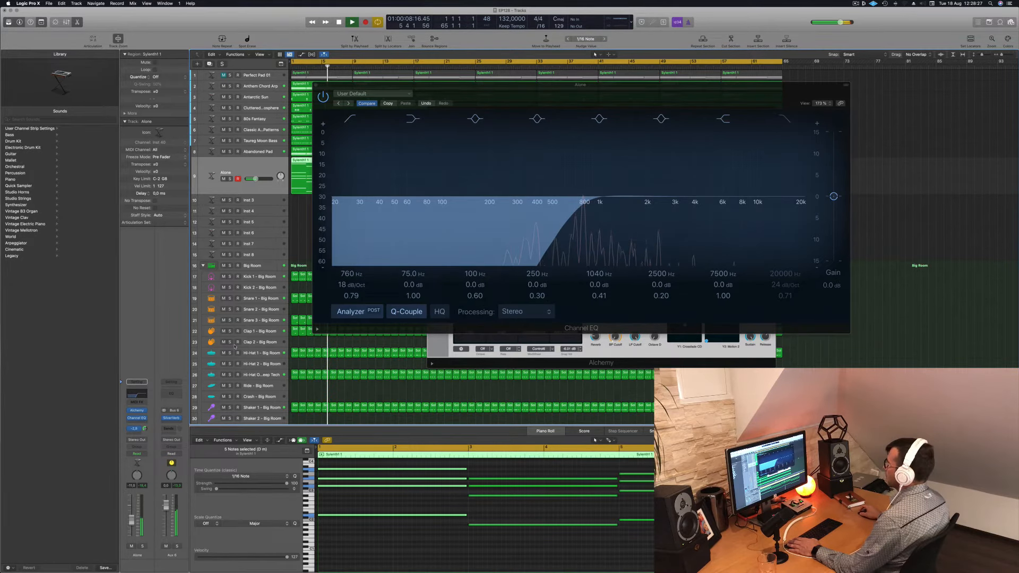
pyautogui.click(315, 85)
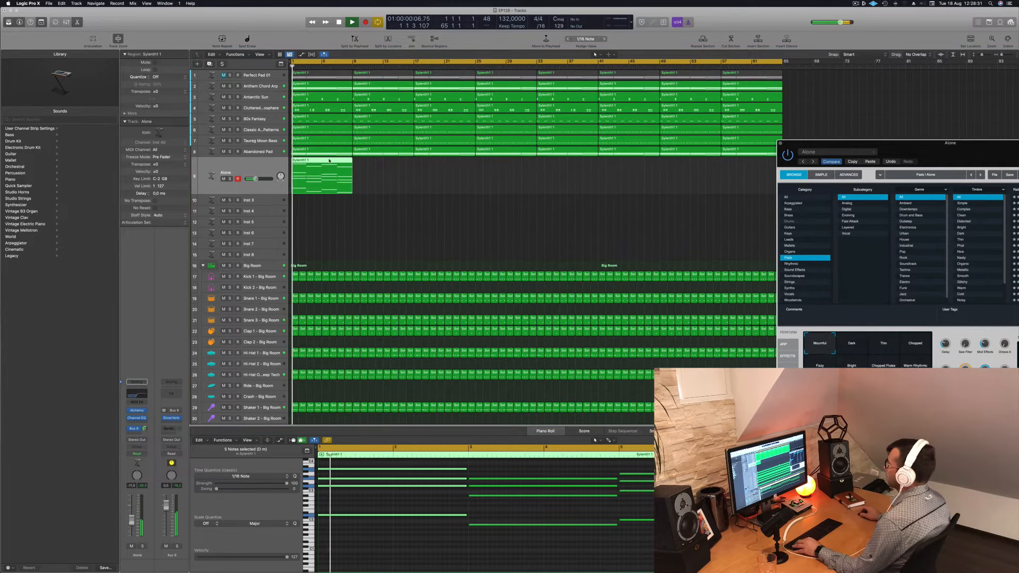
# Repeat the Alone track's region until it ends with the other tracks' regions at bar 65.
pyautogui.moveTo(325, 166); pyautogui.dragTo(682, 167)
pyautogui.scroll(-3, 457, 251)
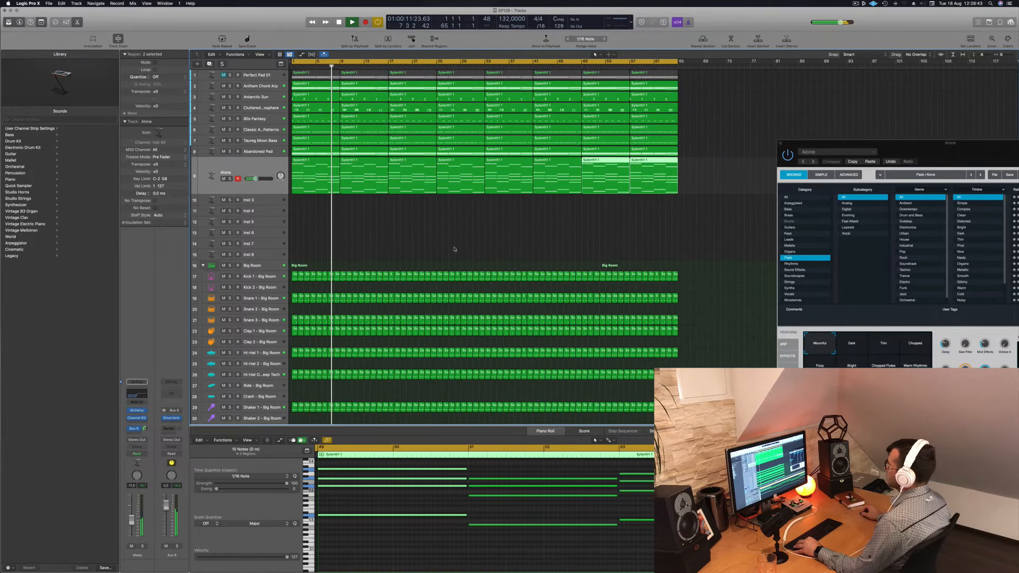
pyautogui.click(416, 236)
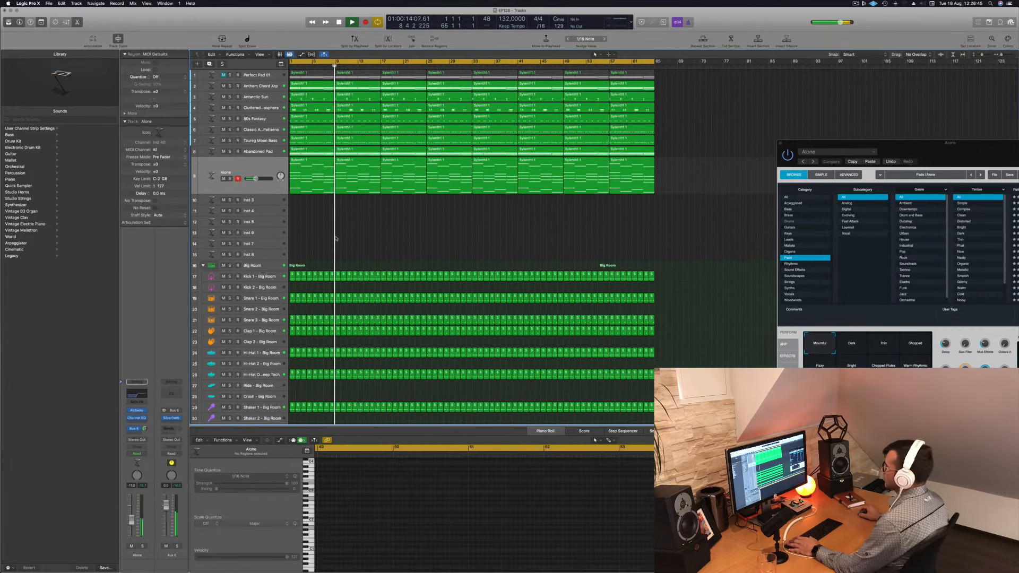
# Restart playback and compare the Alone track soloed with the full mix.
pyautogui.press('space')
pyautogui.press('space')
pyautogui.click(229, 179)
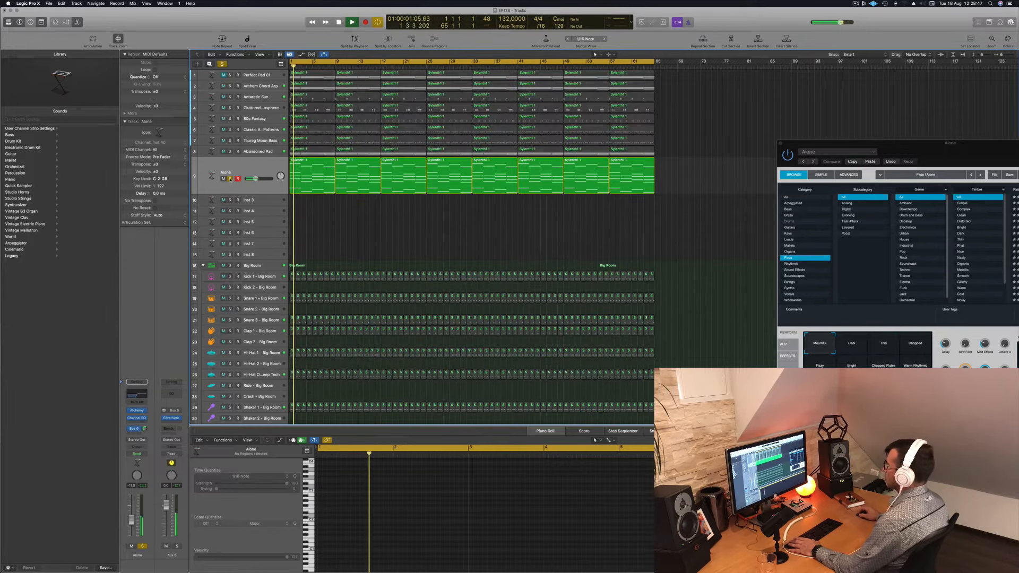
pyautogui.click(229, 179)
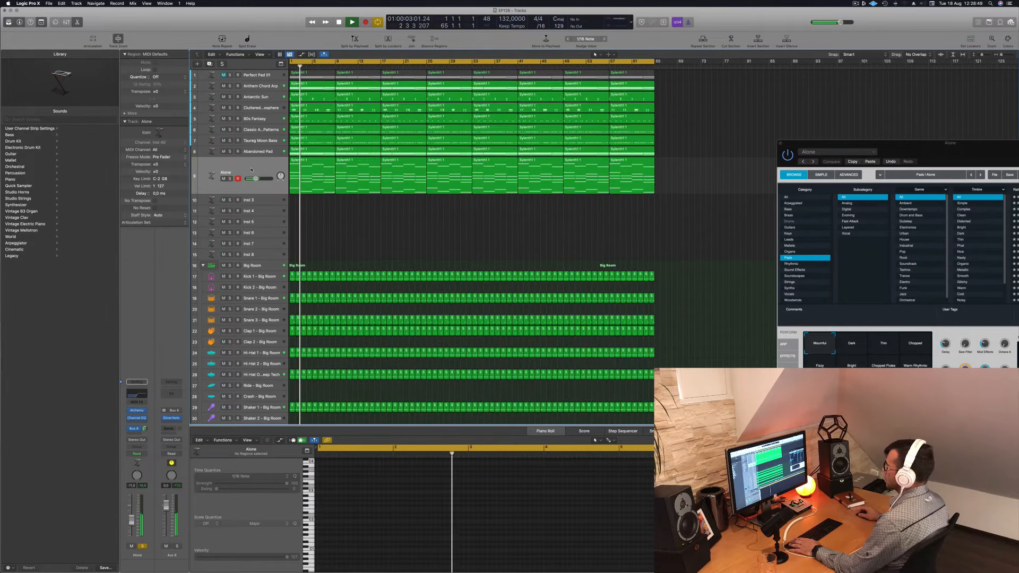
# Bring back the Alone track's Alchemy window, audition the Dark, Thin and Chopped snapshots, and choose the one below Mournful.
pyautogui.click(226, 173)
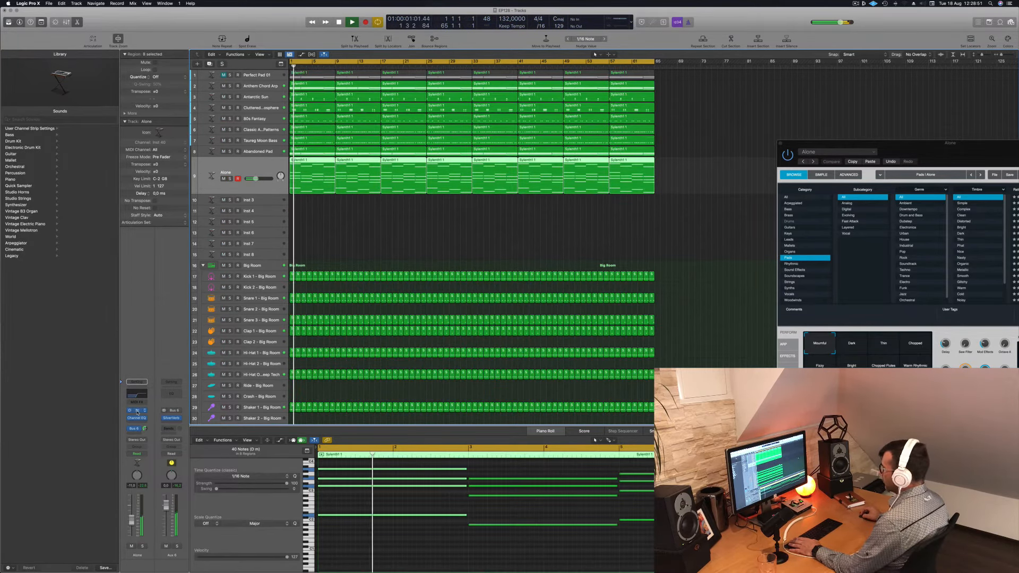
pyautogui.press('v')
pyautogui.press('v')
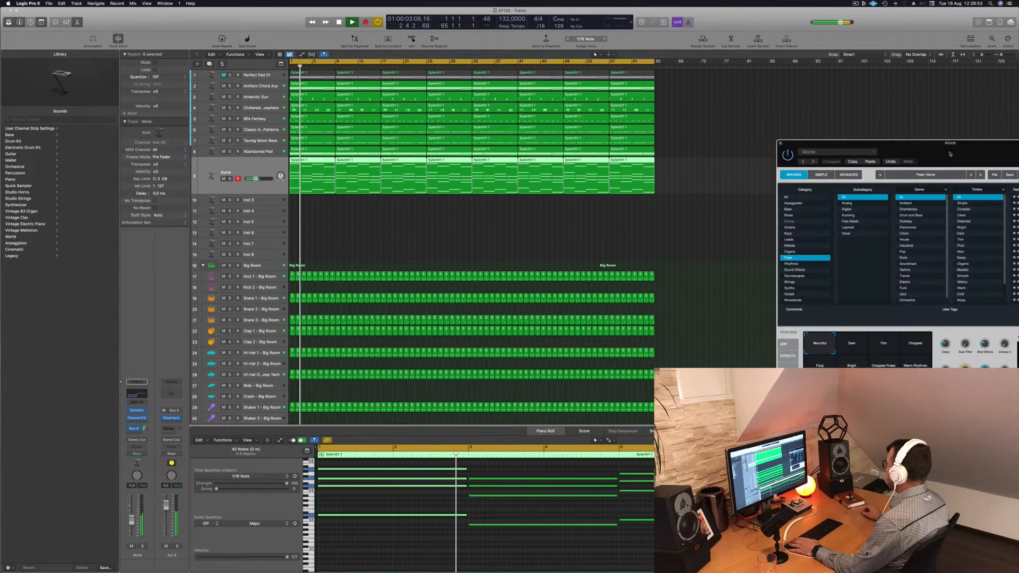
pyautogui.click(598, 308)
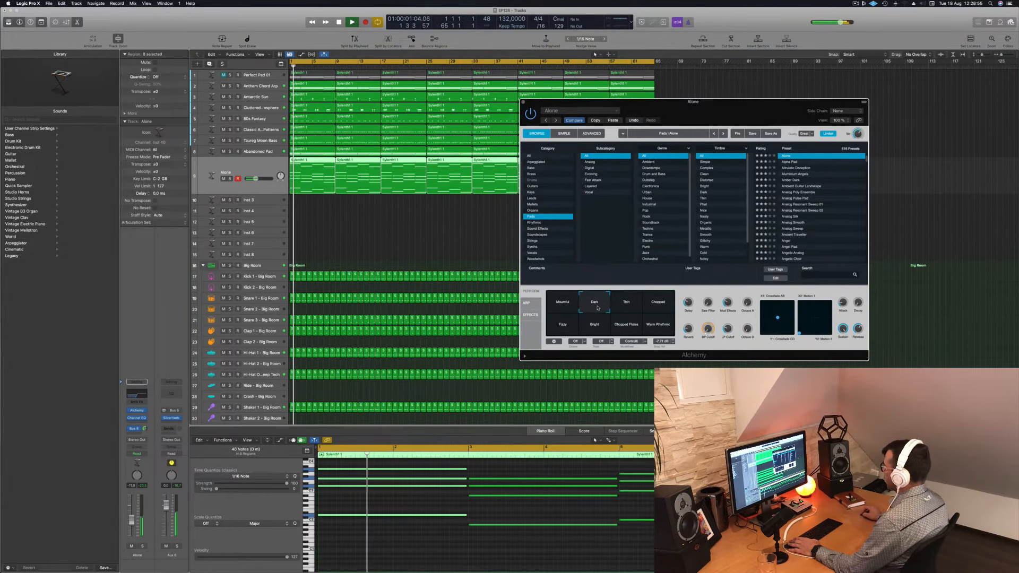
pyautogui.click(628, 307)
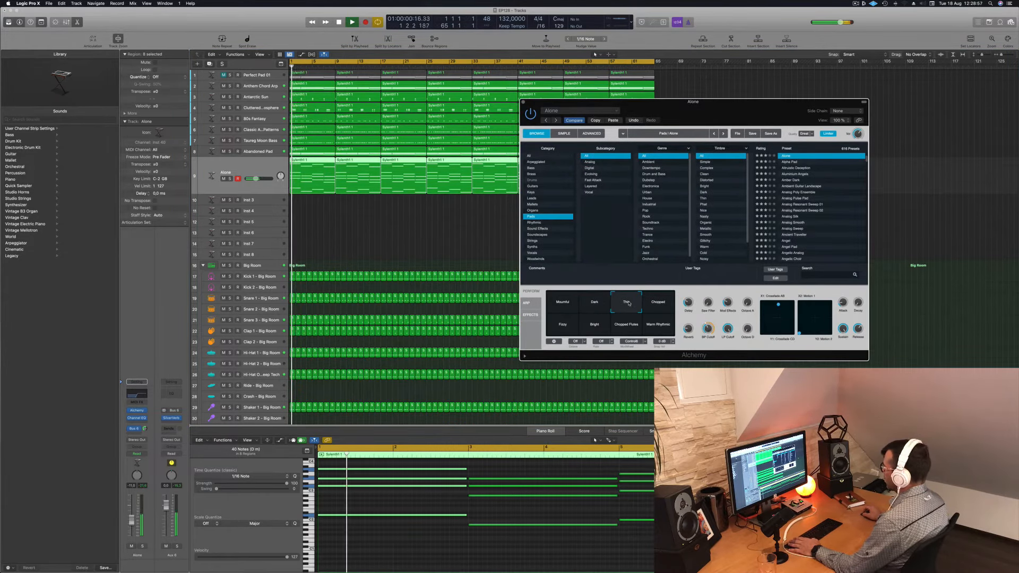
pyautogui.click(663, 305)
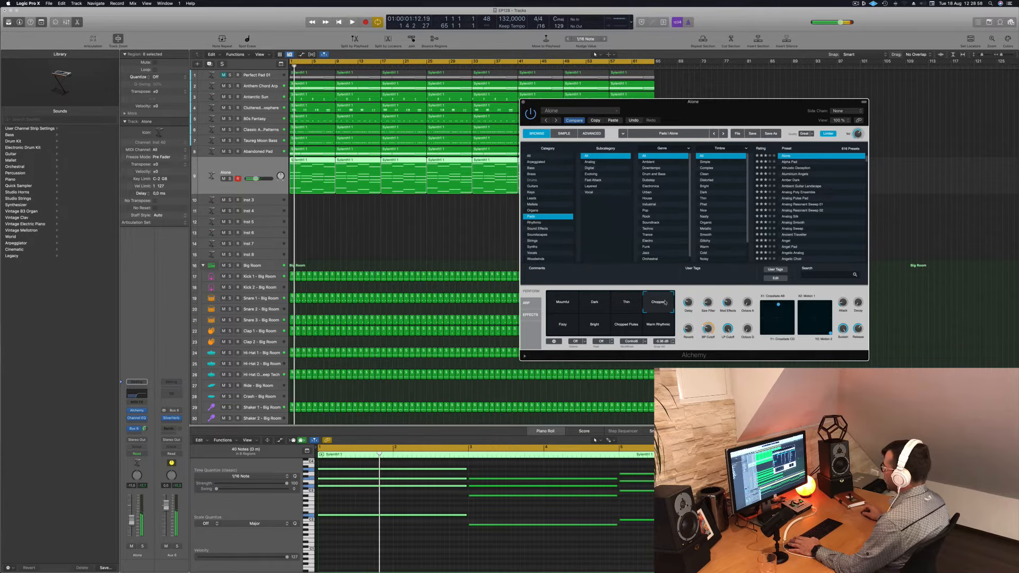
pyautogui.click(563, 329)
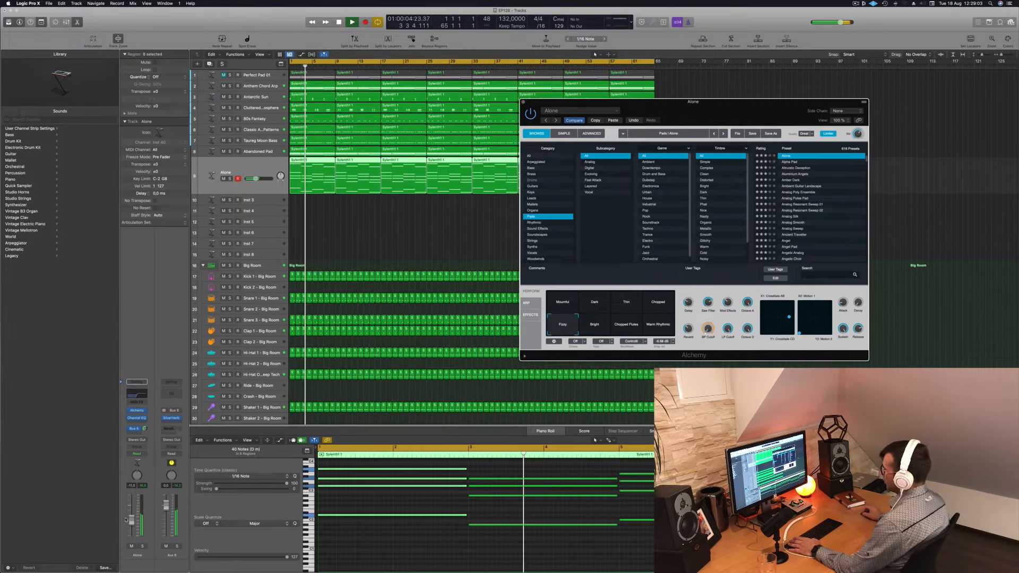
# Compare the remaining second-row snapshots, Bright through Warm Rhythms, and return to the one below Mournful.
pyautogui.press('space')
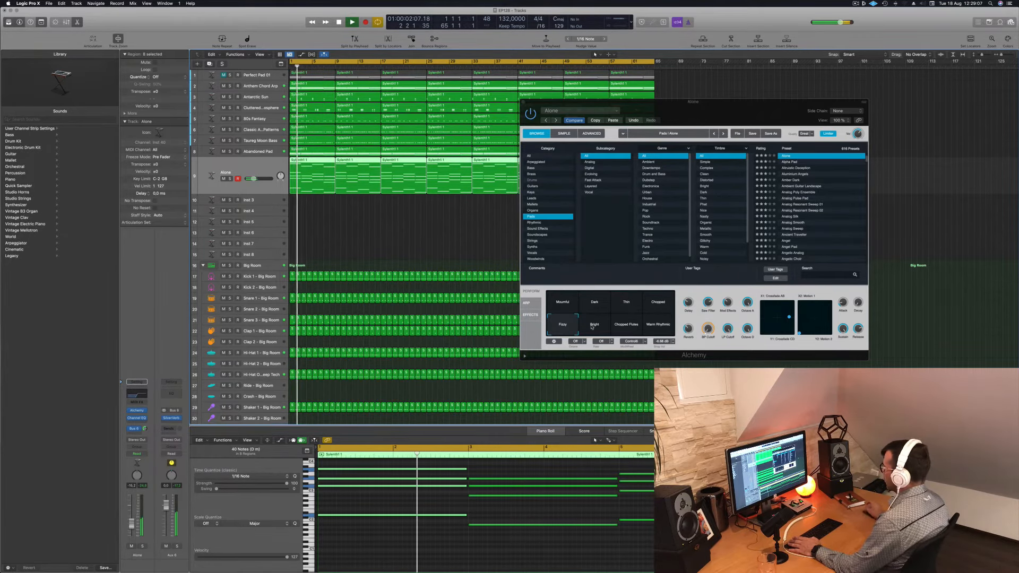
pyautogui.click(592, 325)
pyautogui.click(625, 326)
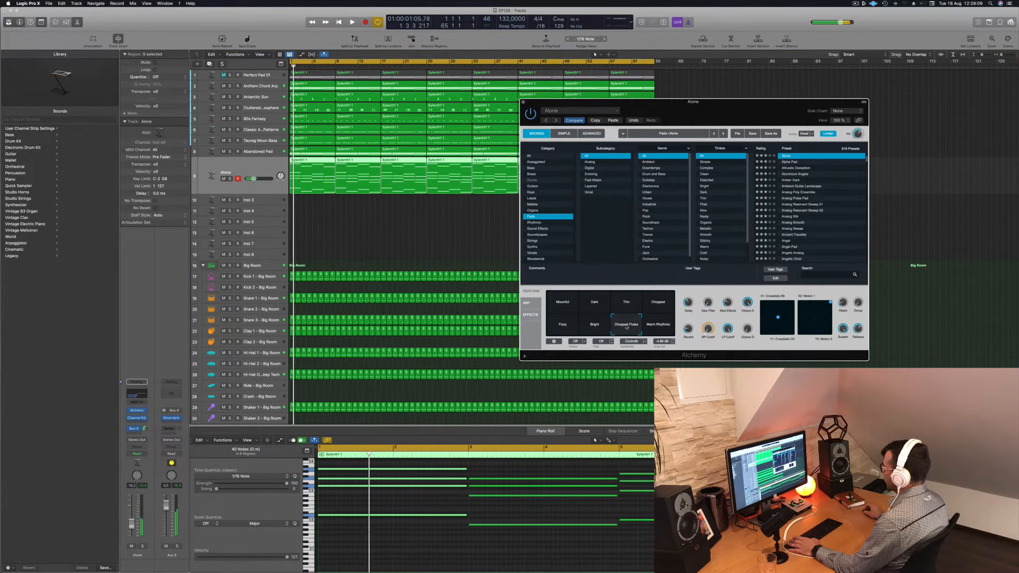
pyautogui.click(661, 325)
pyautogui.click(570, 325)
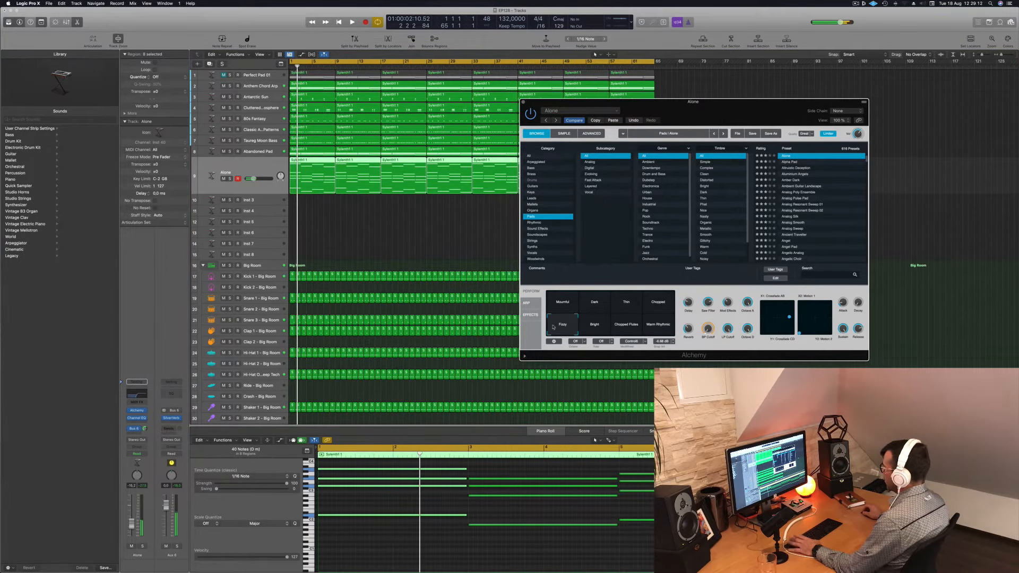
# Lower the Alone channel's volume slightly, close Alchemy and replay the arrangement from the beginning.
pyautogui.click(131, 524)
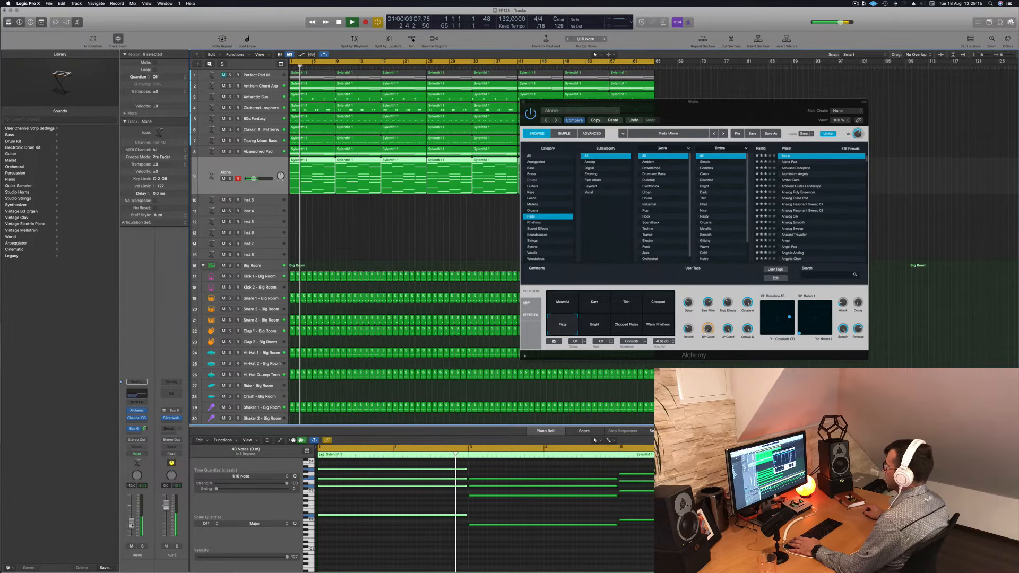
pyautogui.moveTo(131, 524); pyautogui.dragTo(131, 526)
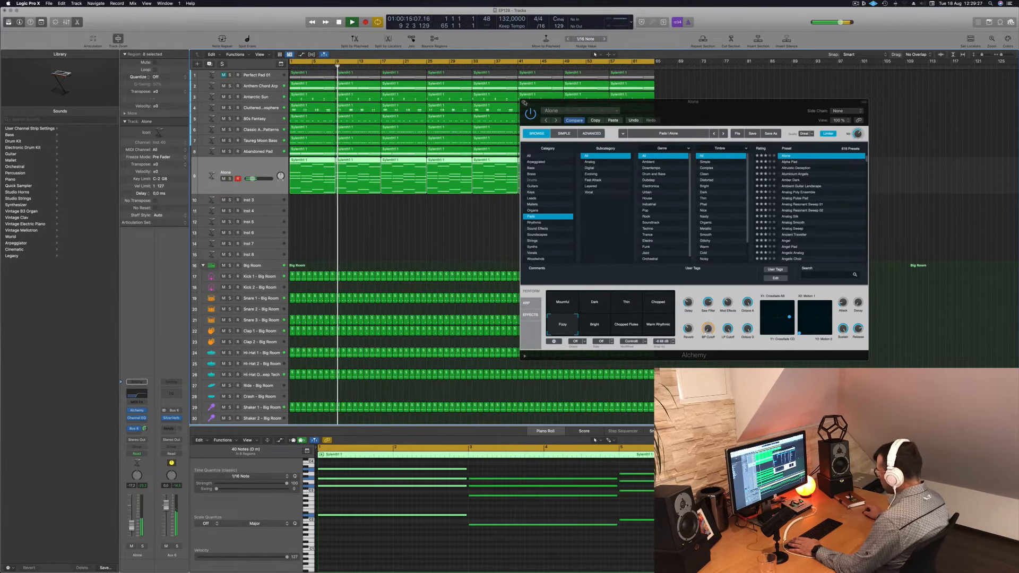
pyautogui.click(523, 101)
pyautogui.click(449, 241)
pyautogui.press('space')
pyautogui.press('Return')
pyautogui.press('space')
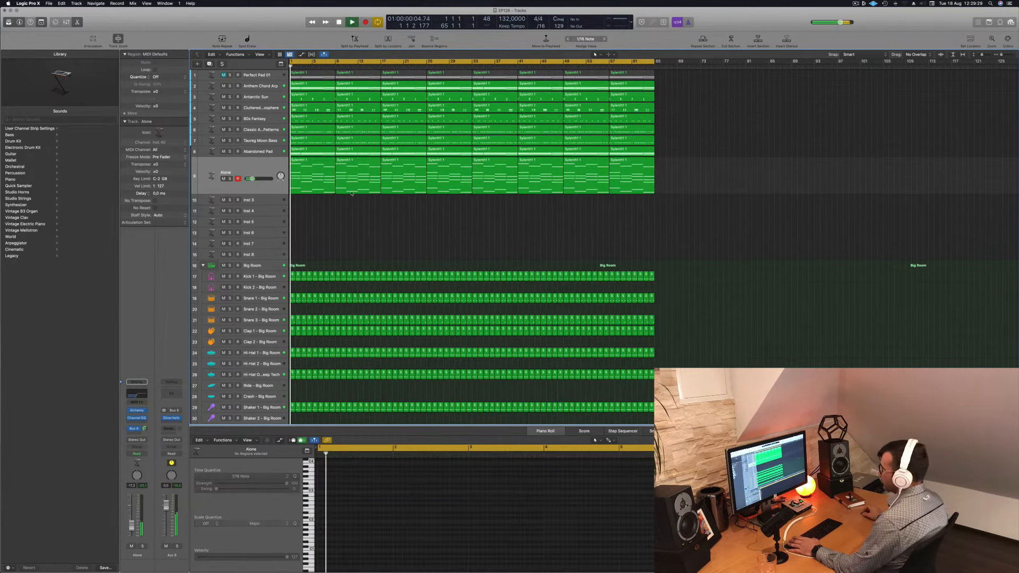
# Duplicate the Alone track with its settings onto a new empty track below and play the arrangement.
pyautogui.click(259, 167)
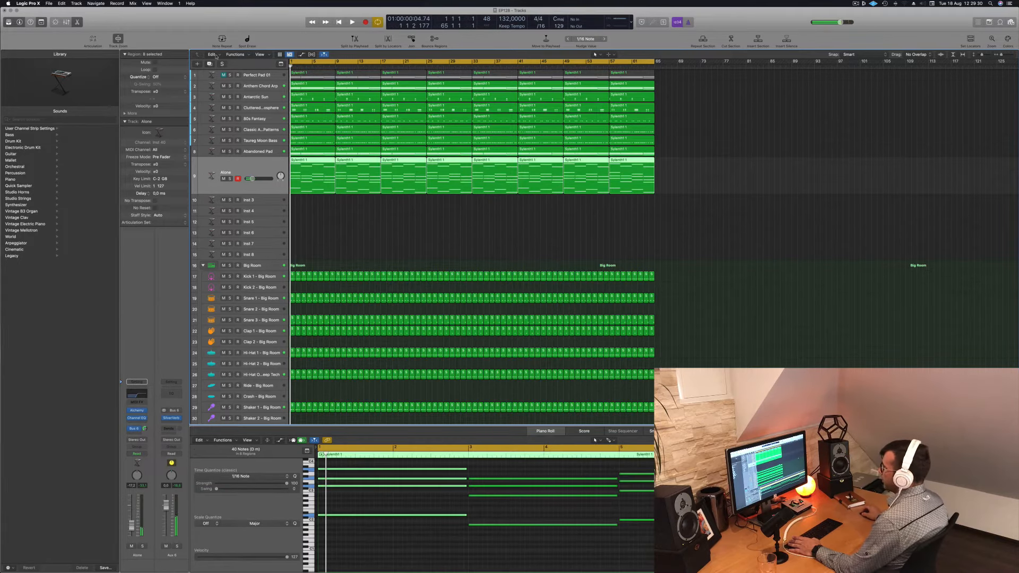
pyautogui.click(210, 64)
pyautogui.click(312, 162)
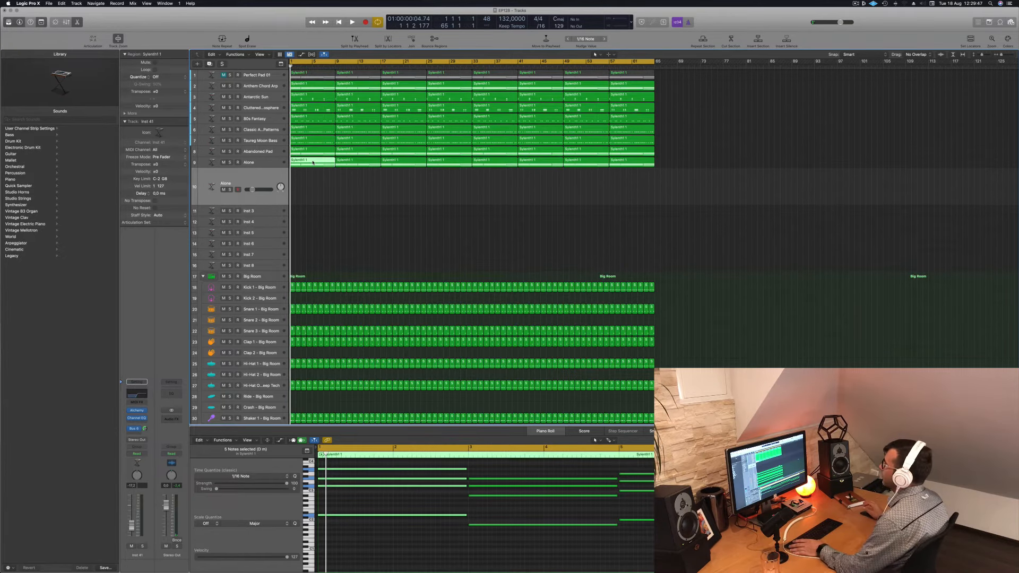
pyautogui.click(338, 185)
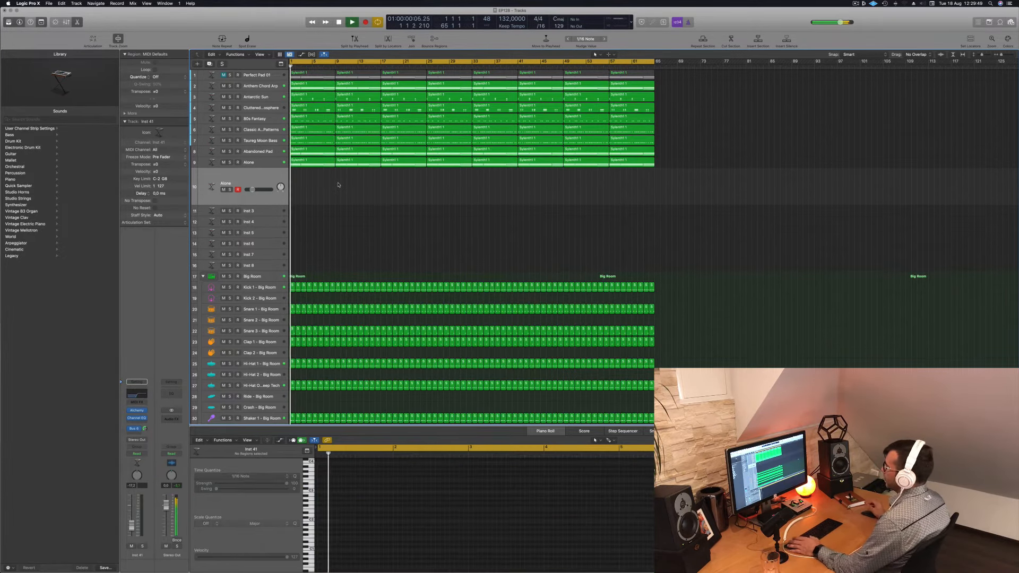
pyautogui.press('space')
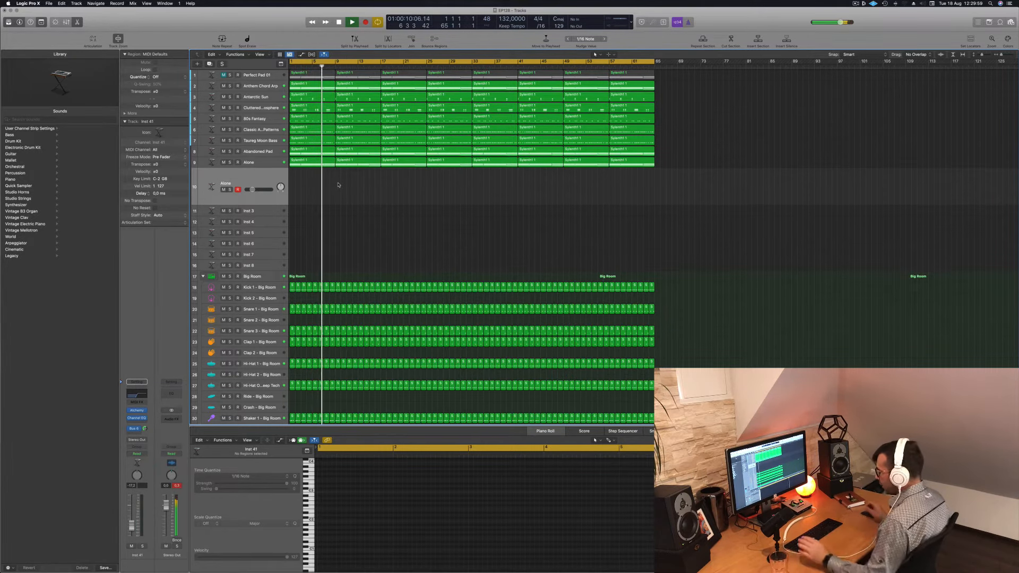
# Select all regions in the project and name them after their tracks.
pyautogui.press('super+a')
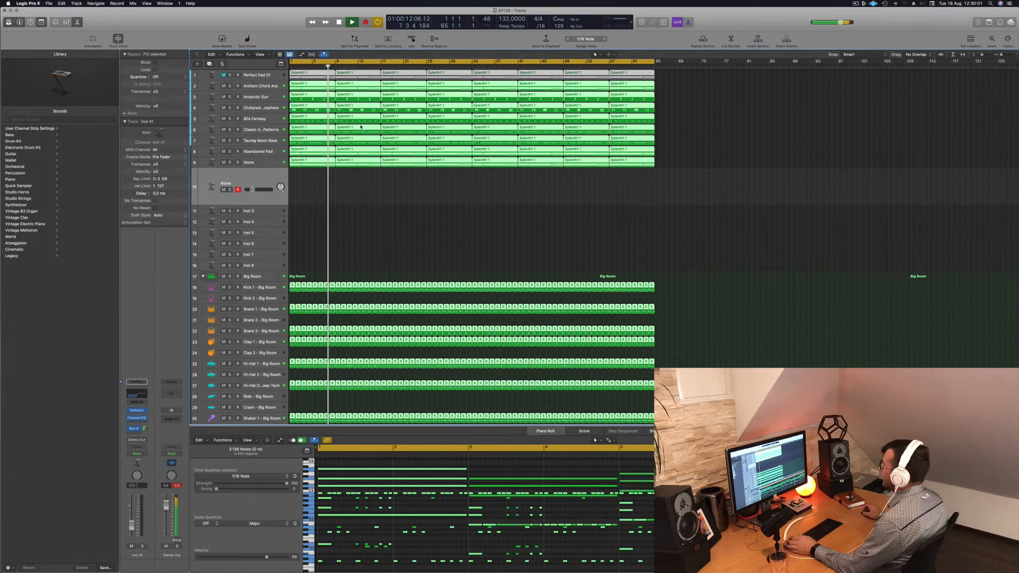
pyautogui.rightClick(360, 127)
pyautogui.click(366, 203)
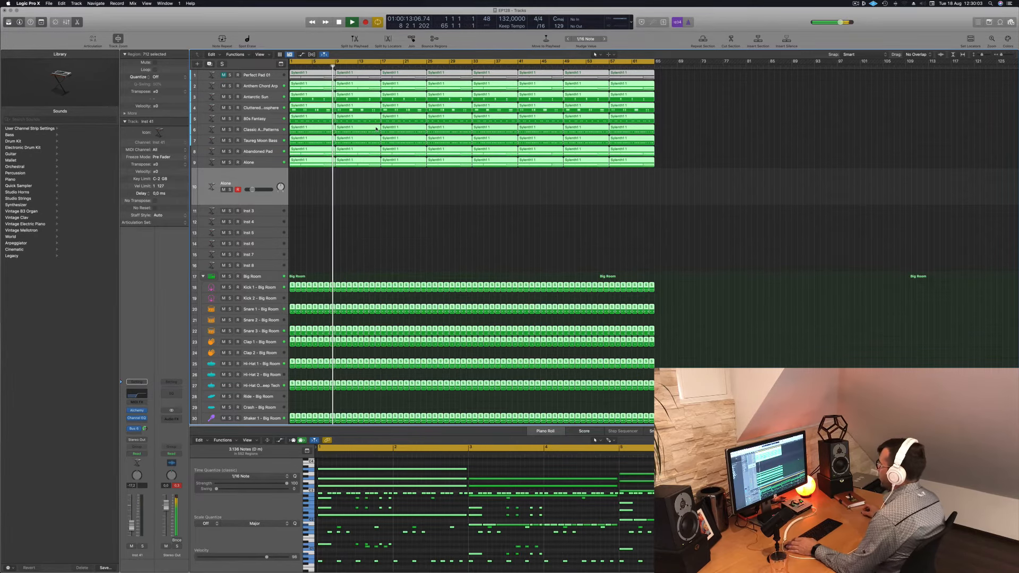
pyautogui.click(365, 202)
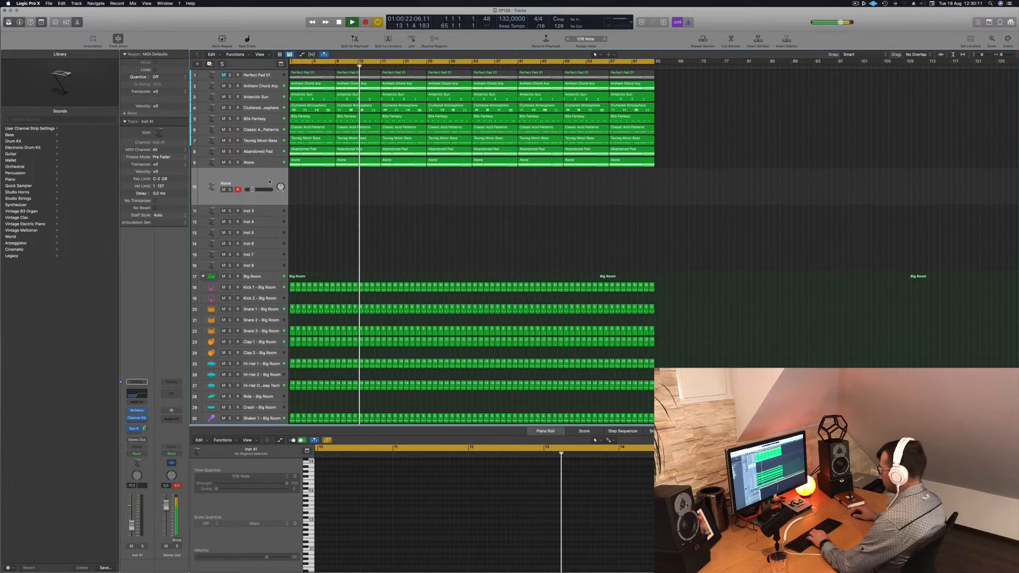
# Show the Musical Typing keyboard for the duplicated track and shift its range to a lower octave.
pyautogui.press('super+k')
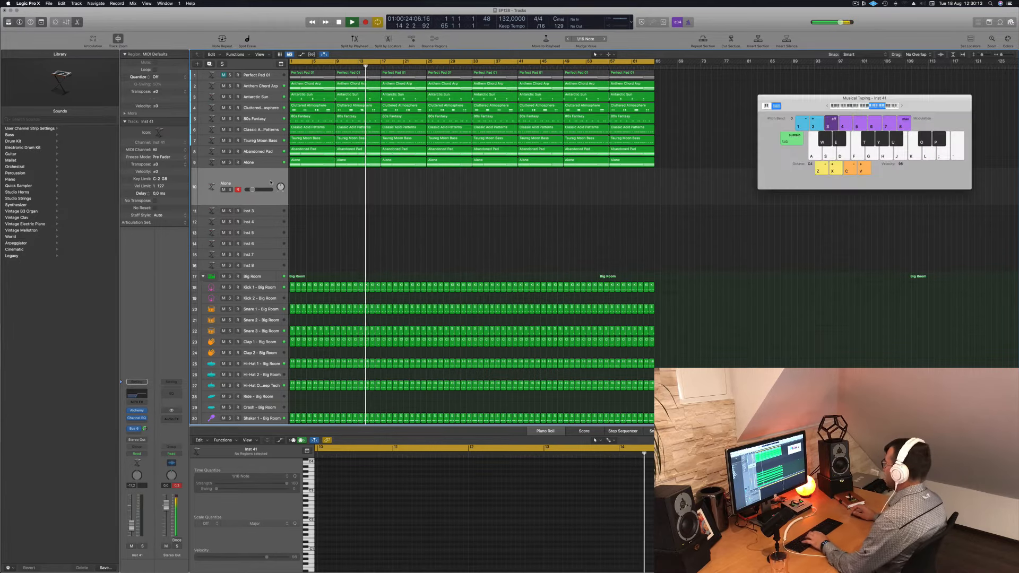
pyautogui.click(864, 107)
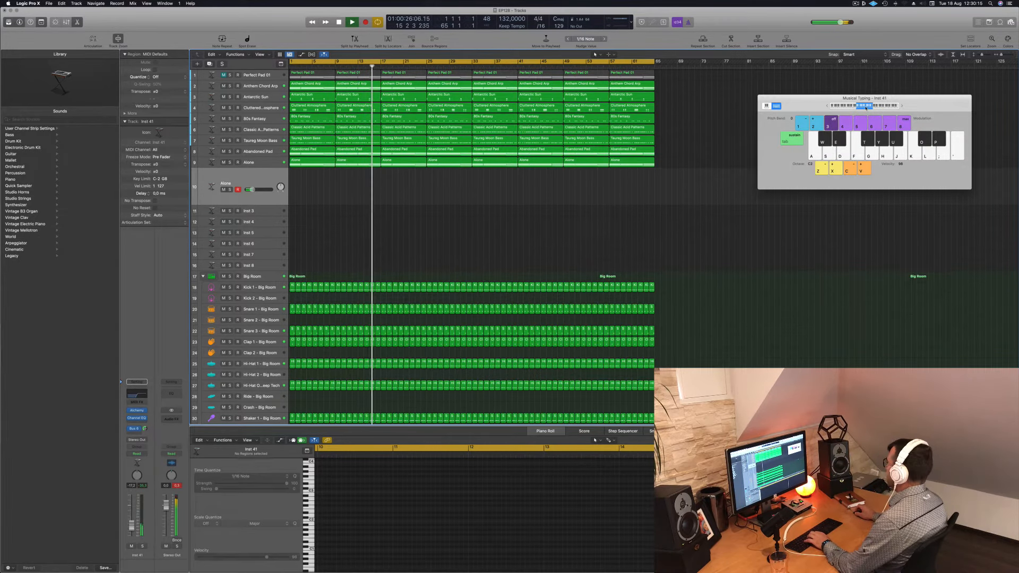
# Lower the Channel EQ low-cut frequency on the duplicated Alone track to 55 Hz, close the EQ and keep the arrangement playing.
pyautogui.press('g')
pyautogui.press('h')
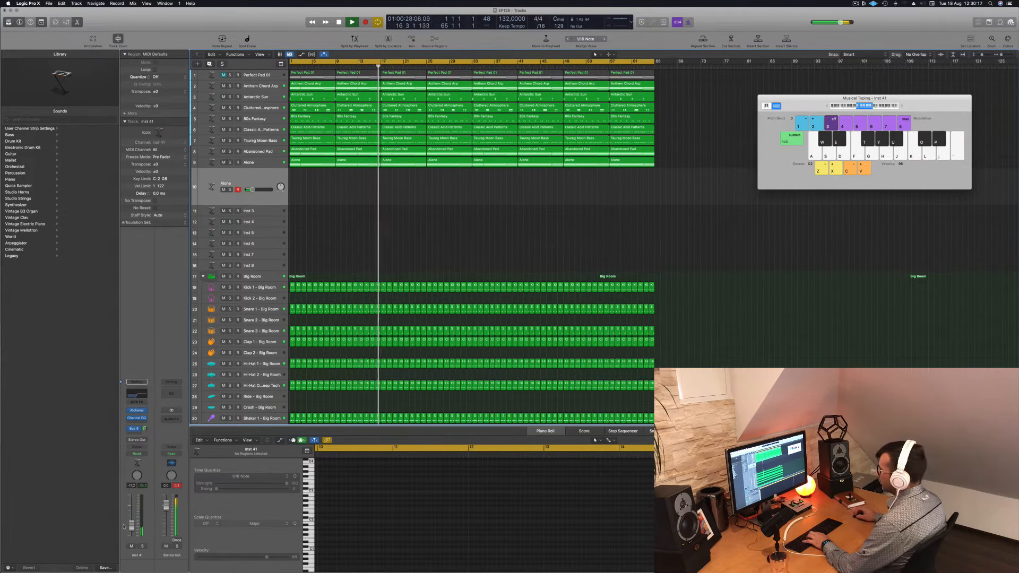
pyautogui.press('h')
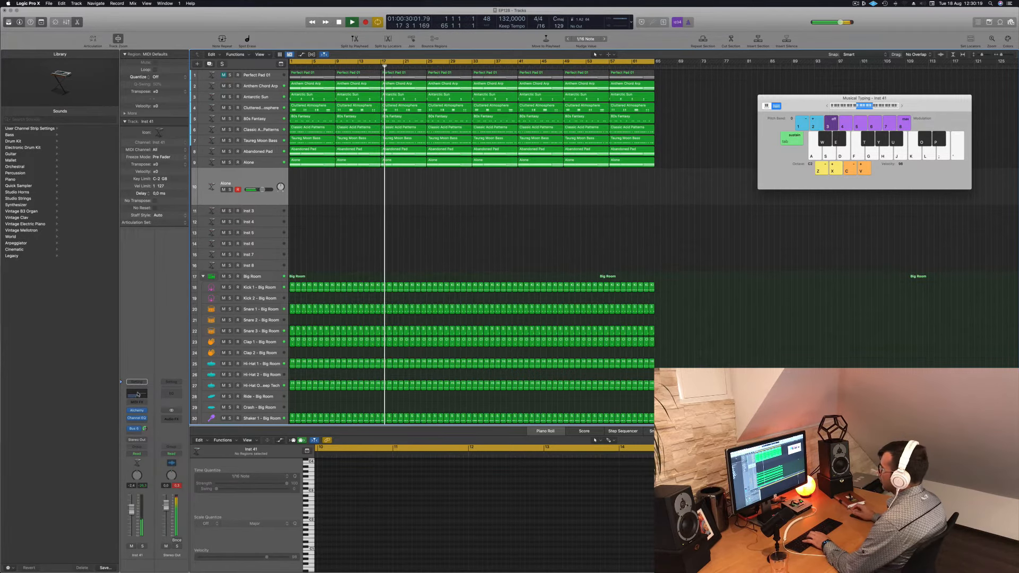
pyautogui.click(142, 392)
pyautogui.moveTo(584, 208); pyautogui.dragTo(401, 208)
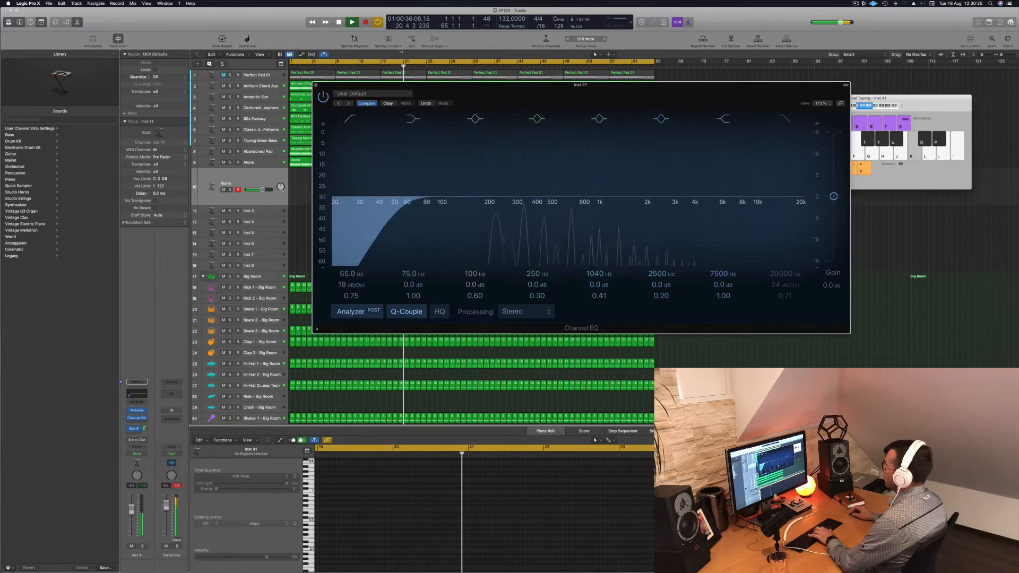
pyautogui.click(316, 85)
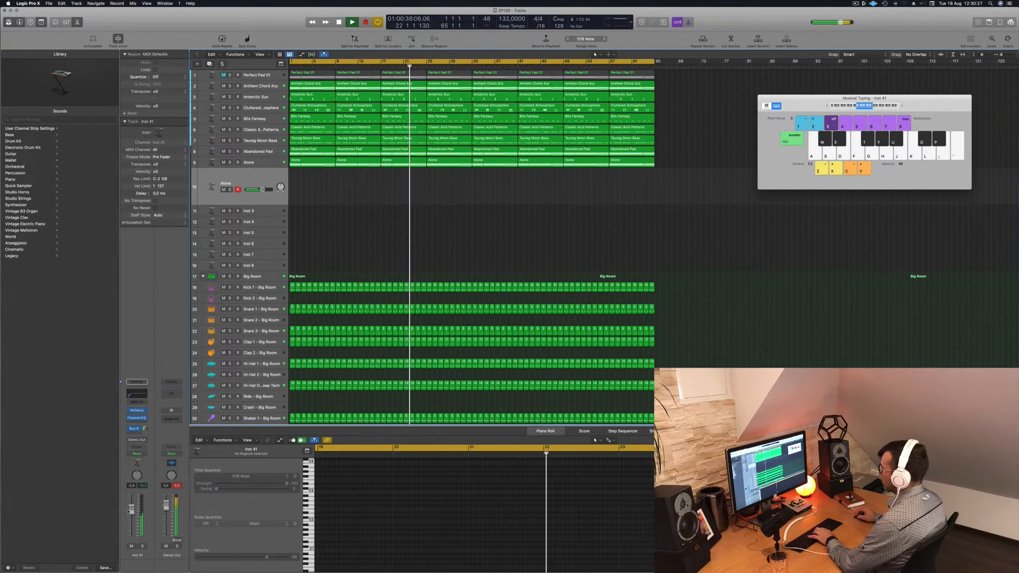
# Raise the duplicated Alone channel's volume slightly while playing test notes.
pyautogui.moveTo(132, 508); pyautogui.dragTo(130, 503)
pyautogui.press('k')
pyautogui.press('h')
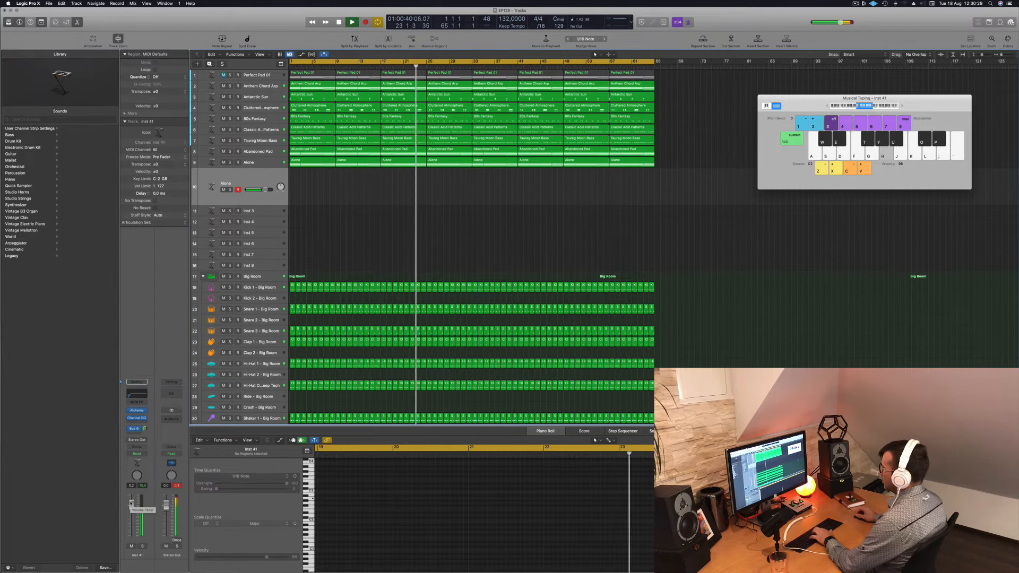
# Audition melody notes on the duplicated Alone track in the current low octave over the playing arrangement.
pyautogui.press('g')
pyautogui.press('h')
pyautogui.press('j')
pyautogui.press('k')
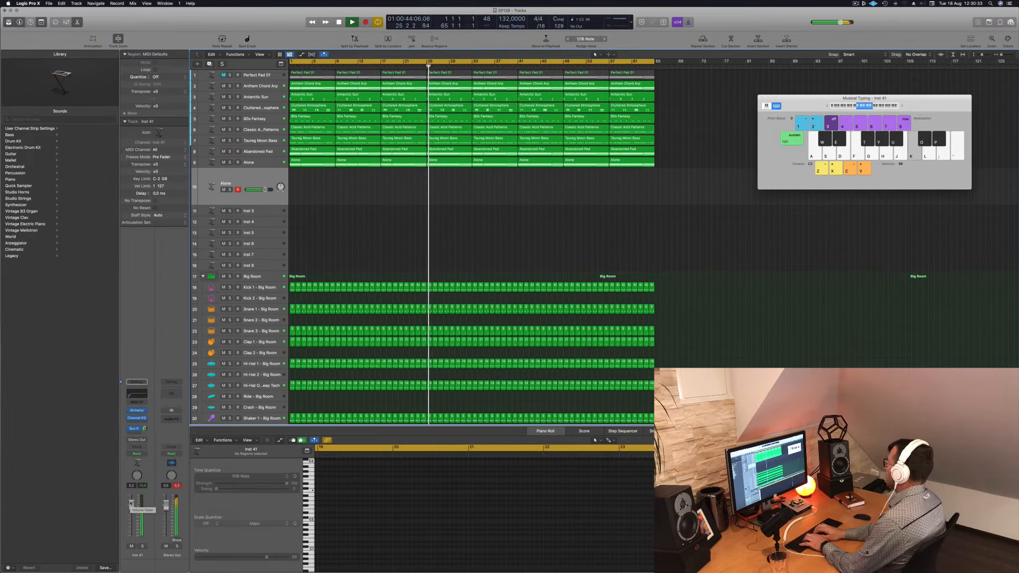
pyautogui.press(';')
pyautogui.press("'")
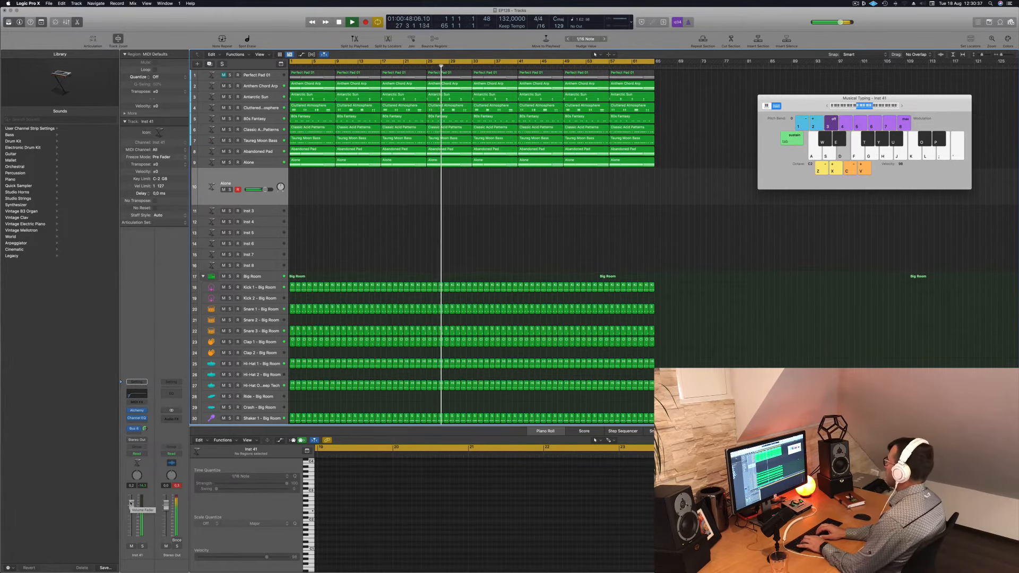
pyautogui.press('d')
pyautogui.press('d')
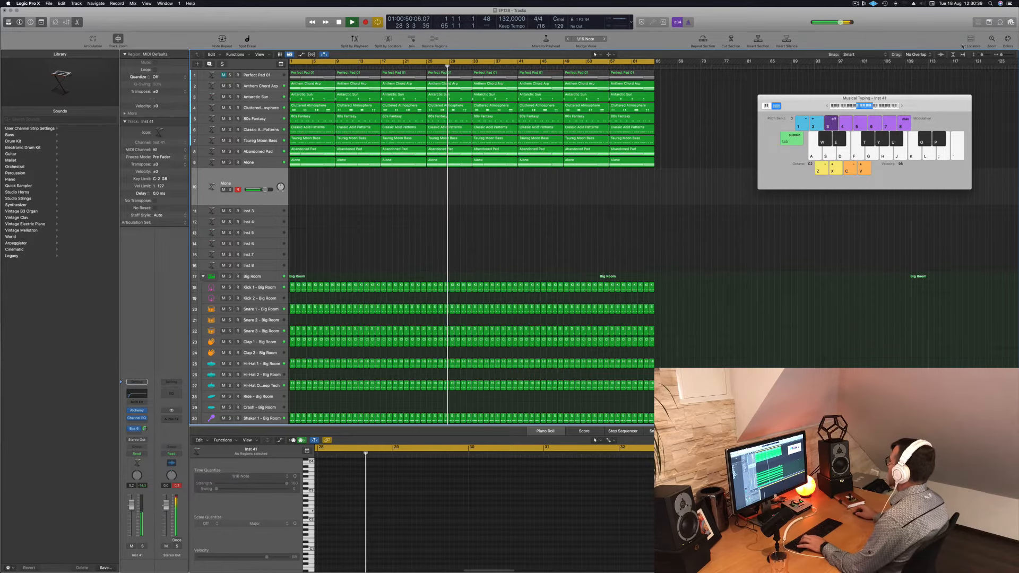
# Shift the Musical Typing range up two octaves to C4, trying notes at each octave.
pyautogui.moveTo(900, 107); pyautogui.dragTo(902, 107)
pyautogui.click(902, 106)
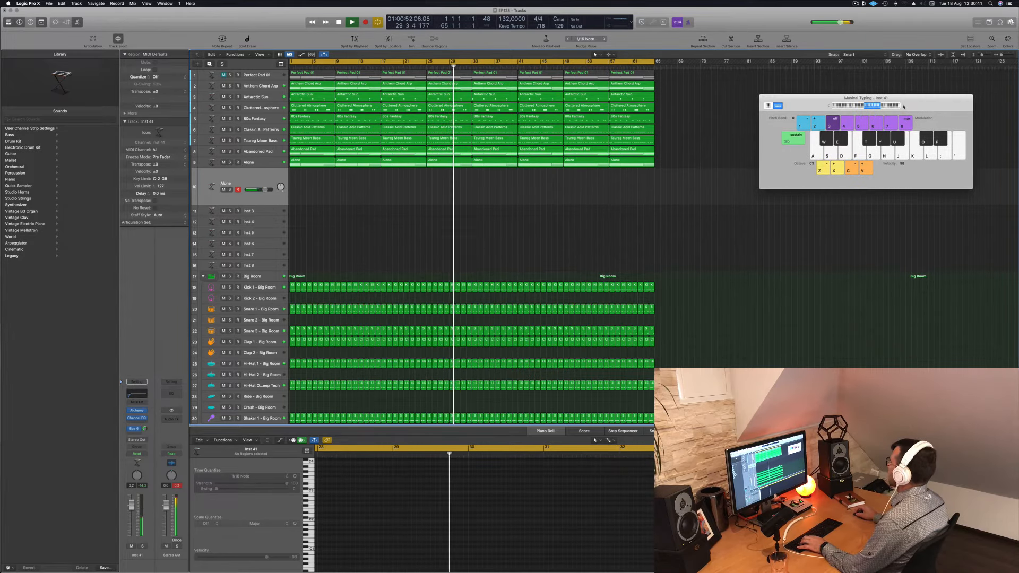
pyautogui.press('f')
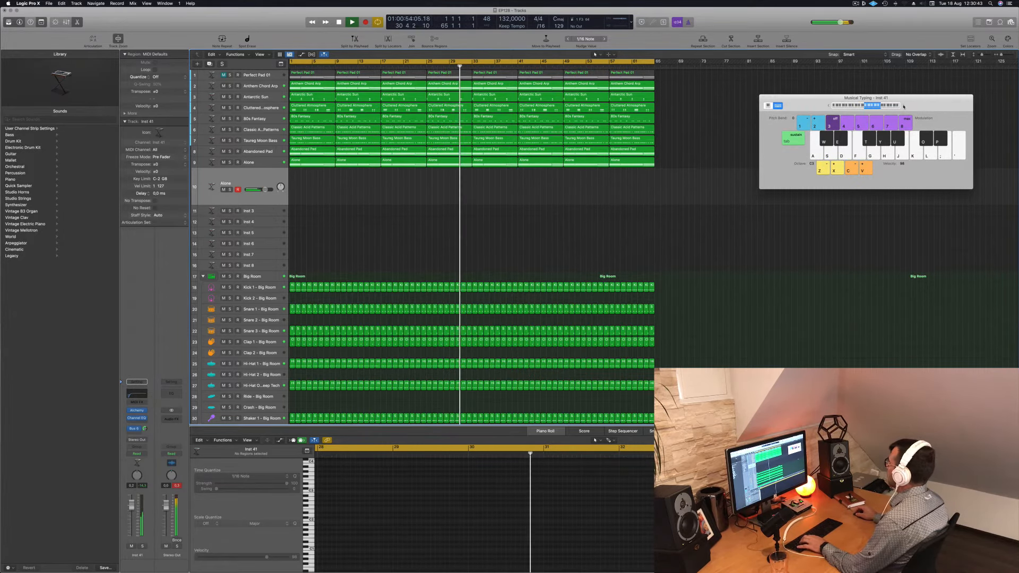
pyautogui.click(903, 106)
pyautogui.press('d')
pyautogui.press('f')
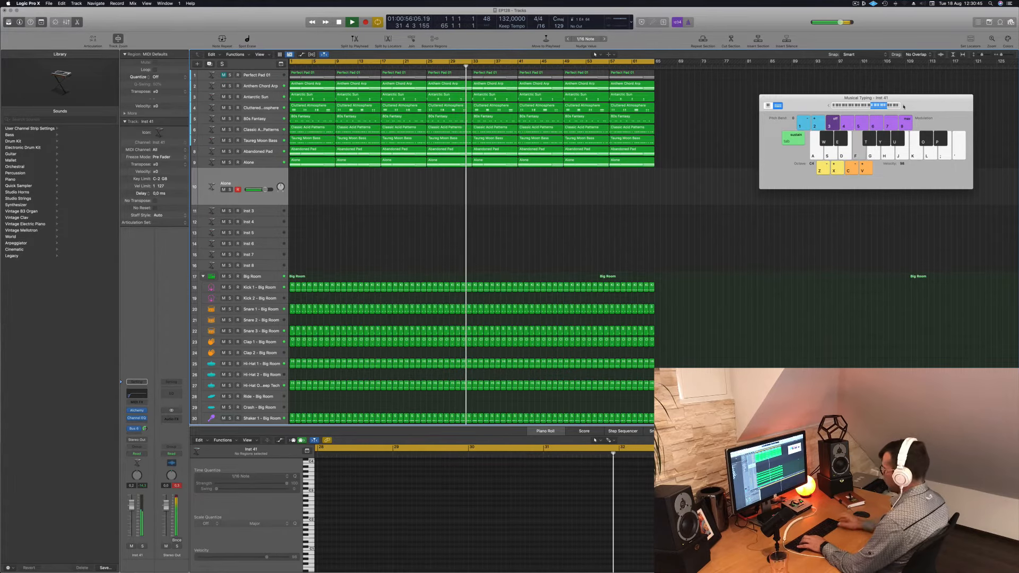
# Audition short melody phrases on the lowest notes of the C4 octave over the playing arrangement.
pyautogui.press('a')
pyautogui.press('s')
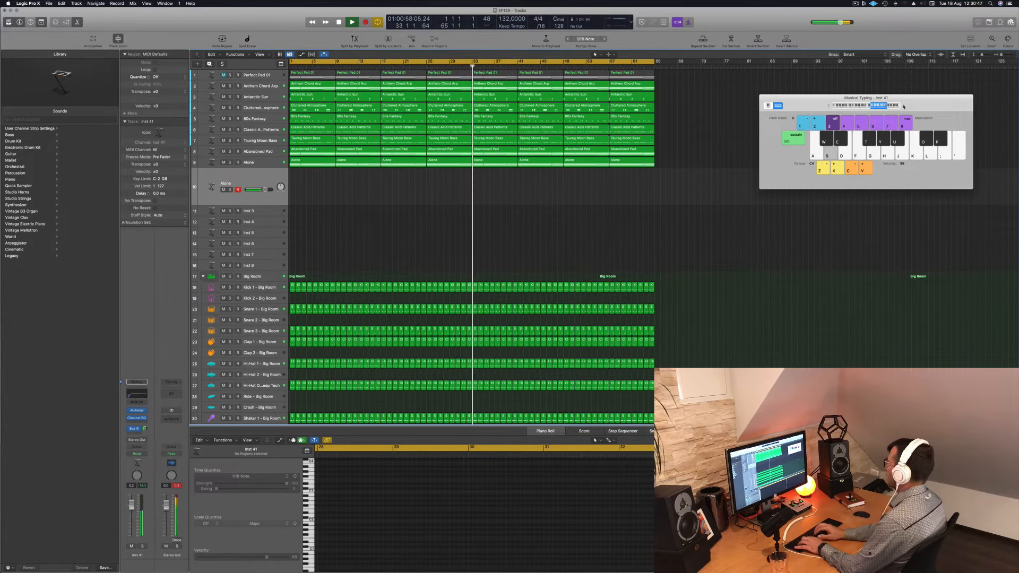
pyautogui.press('a')
pyautogui.press('s')
pyautogui.press('d')
pyautogui.press('a')
pyautogui.press('s')
pyautogui.press('d')
pyautogui.press('s')
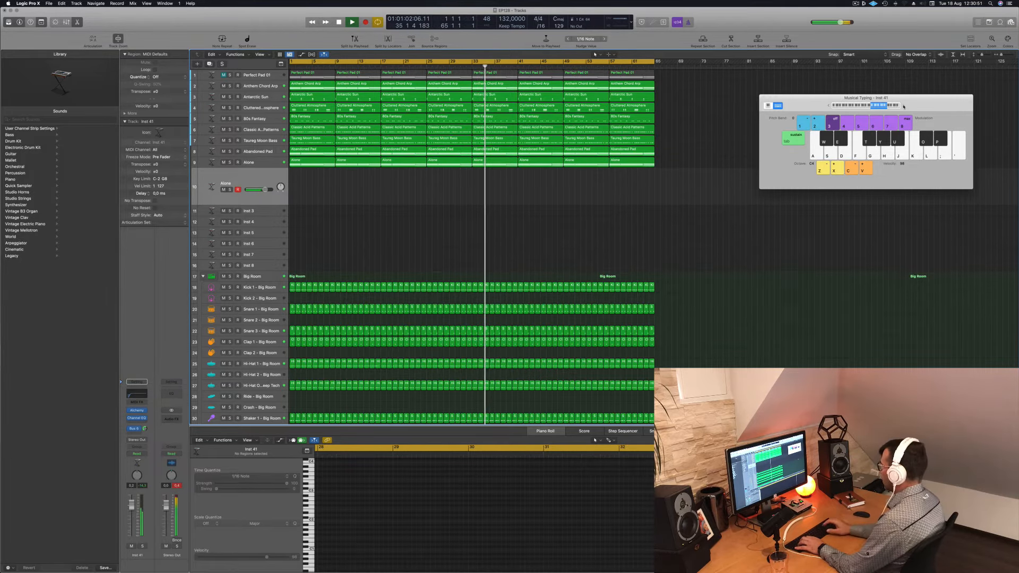
# Move the Musical Typing keyboard aside and adjust the duplicated Alone channel's bus send level while playing test notes.
pyautogui.moveTo(824, 102); pyautogui.dragTo(801, 105)
pyautogui.press('a')
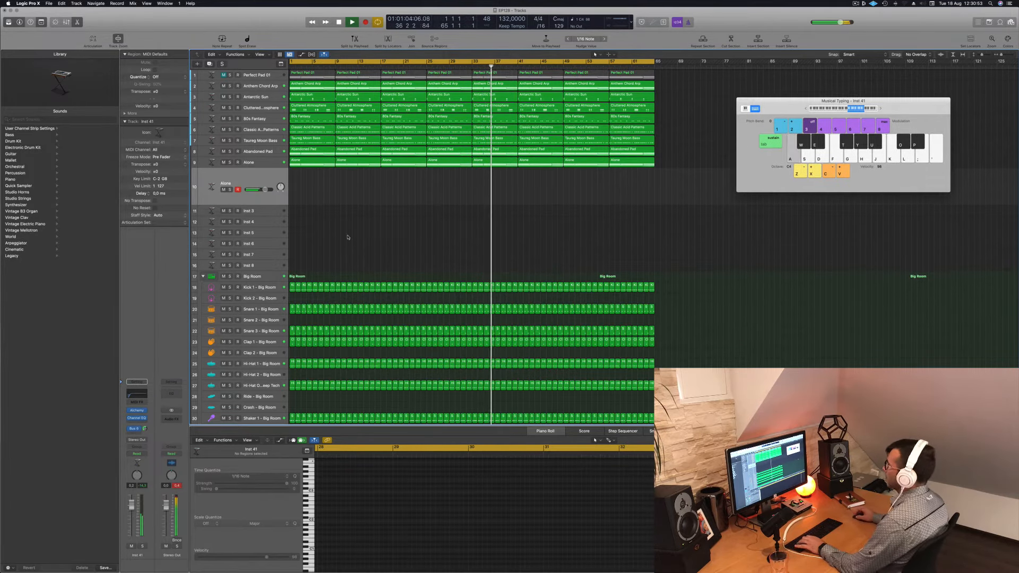
pyautogui.press('s')
pyautogui.moveTo(144, 428); pyautogui.dragTo(145, 422)
pyautogui.press('s')
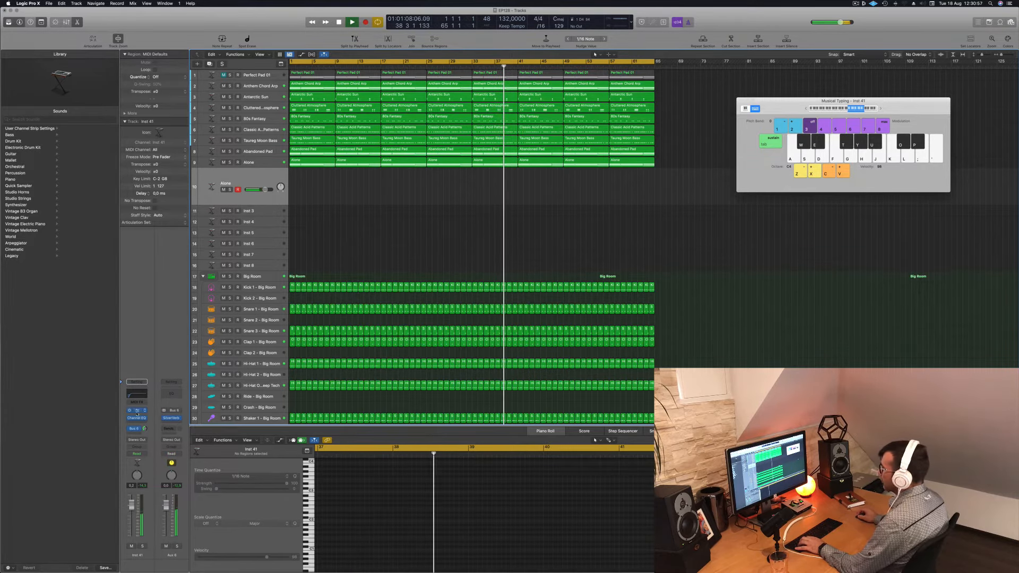
# Open Alchemy on the duplicated Alone track, place its window below the keyboard and select the Mournful performance snapshot.
pyautogui.click(137, 410)
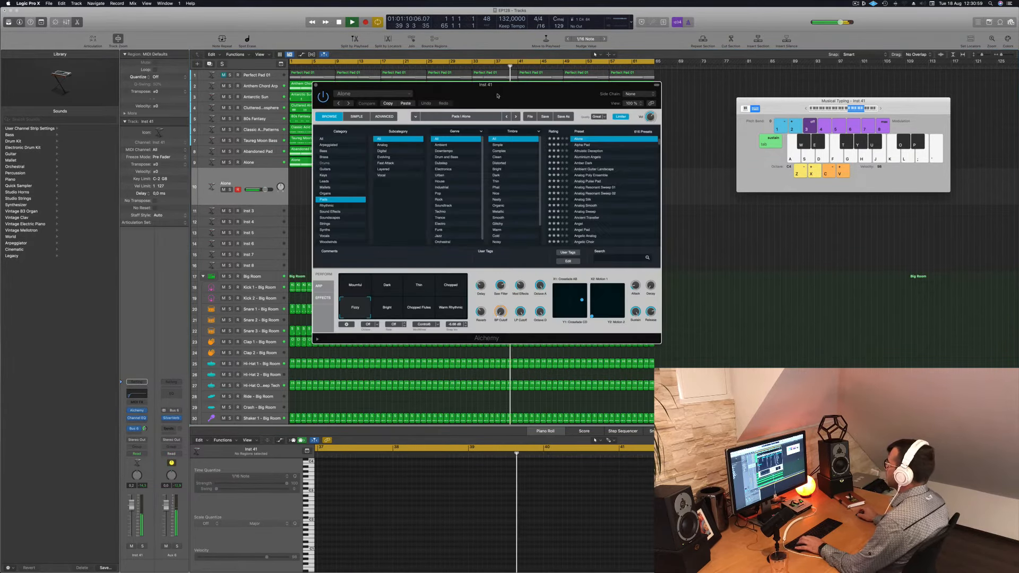
pyautogui.moveTo(489, 85); pyautogui.dragTo(647, 112)
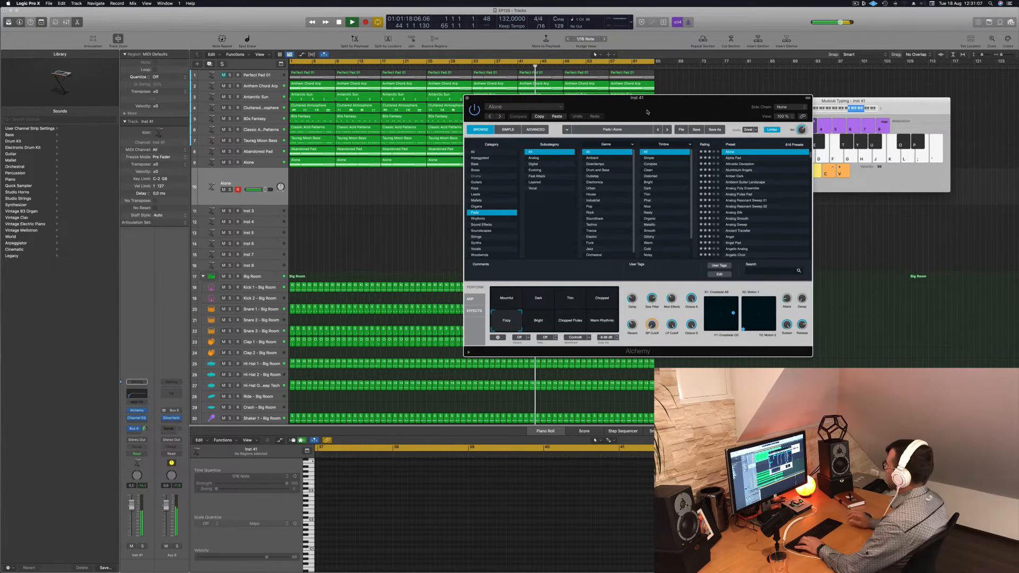
pyautogui.moveTo(657, 103); pyautogui.dragTo(702, 153)
pyautogui.click(552, 350)
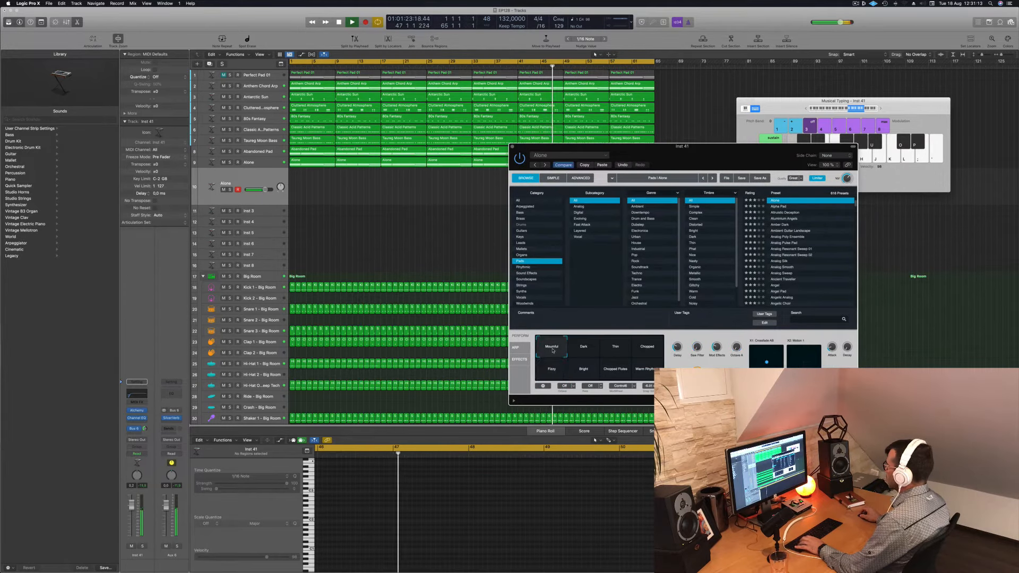
# Shift the Musical Typing range down to C3 and try out a melody with the Mournful sound.
pyautogui.click(806, 109)
pyautogui.press('h')
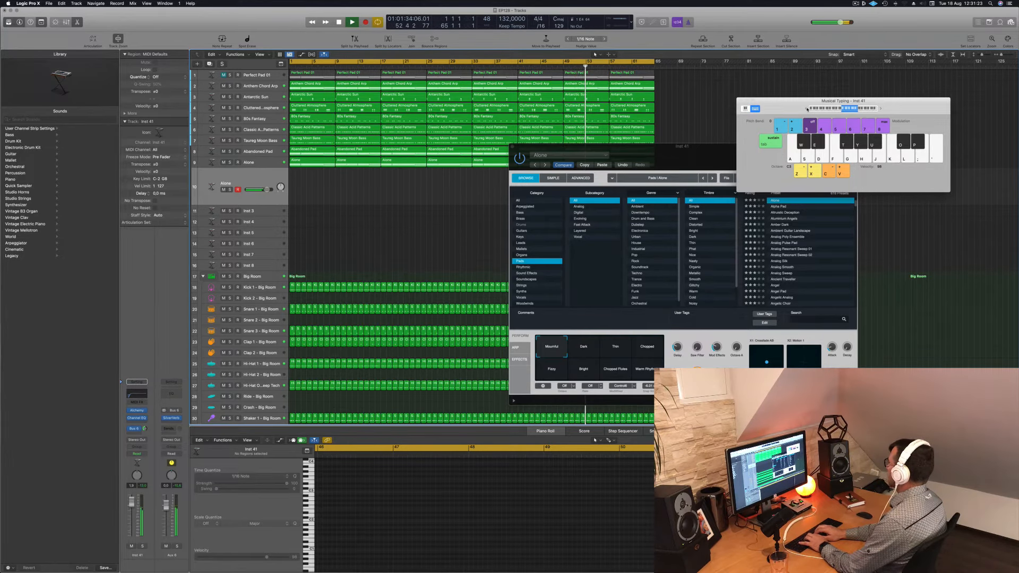
pyautogui.press(';')
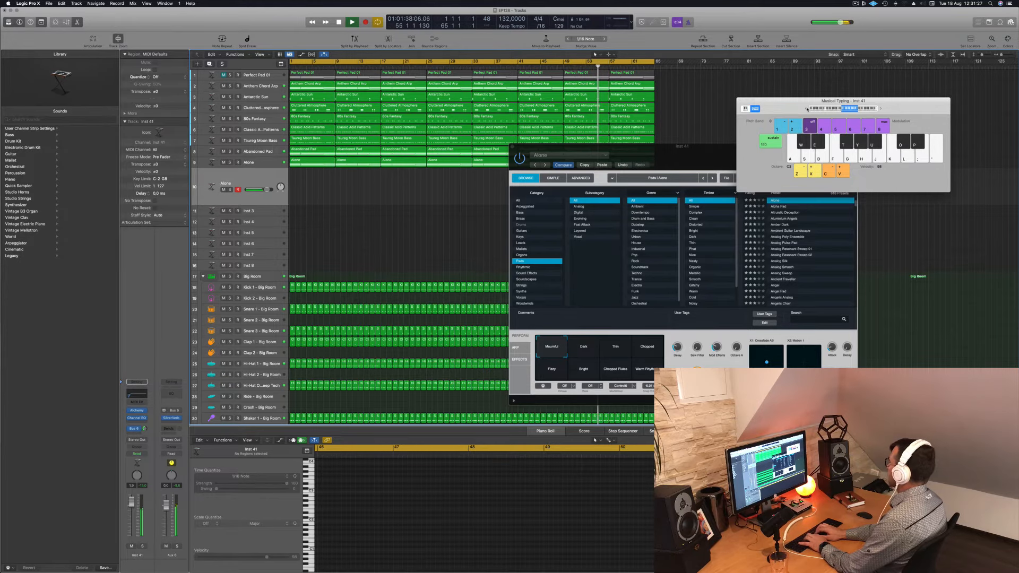
pyautogui.press('l')
pyautogui.press('l')
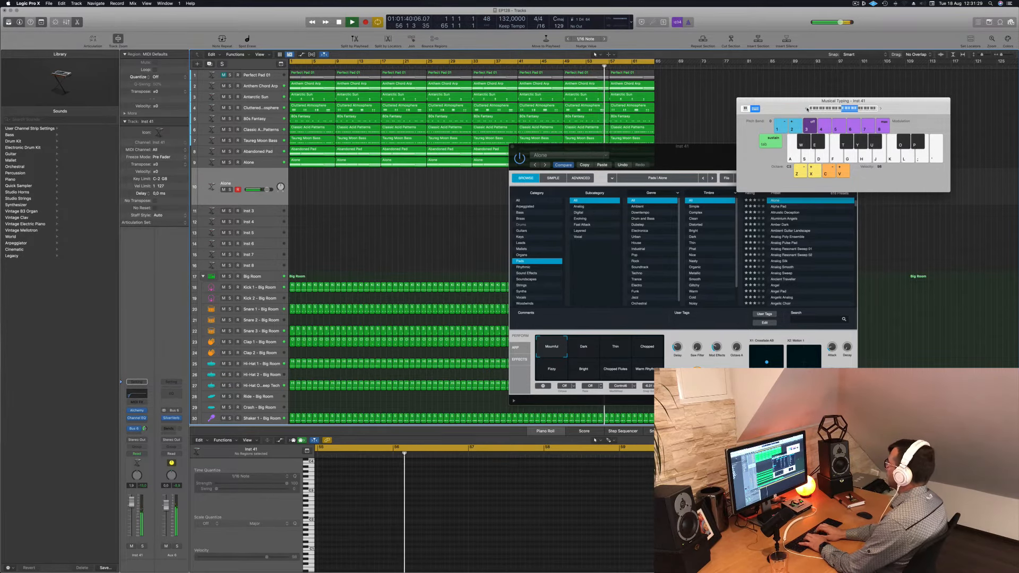
pyautogui.press(';')
pyautogui.press('h')
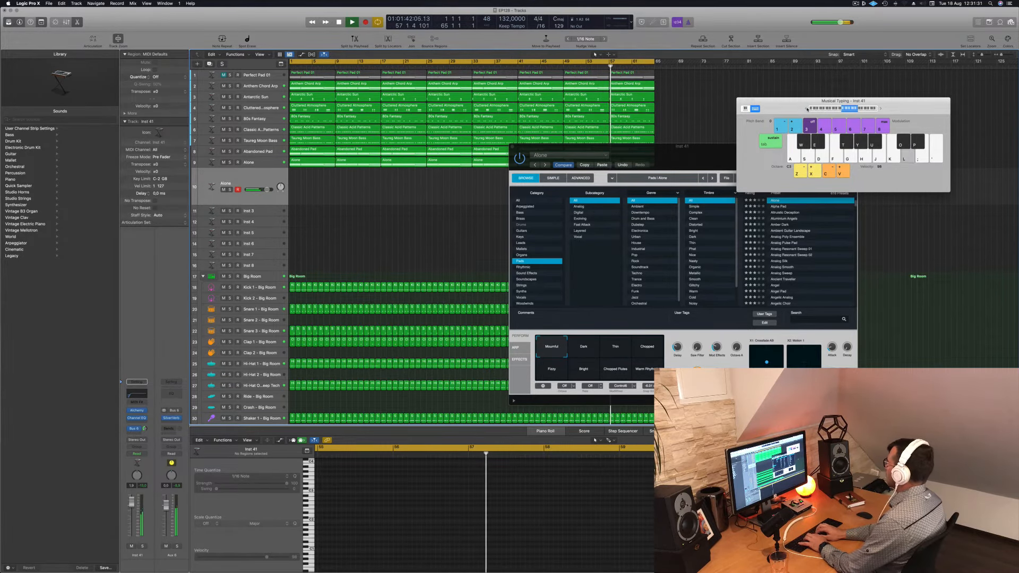
pyautogui.press('l')
pyautogui.press('l')
pyautogui.press(';')
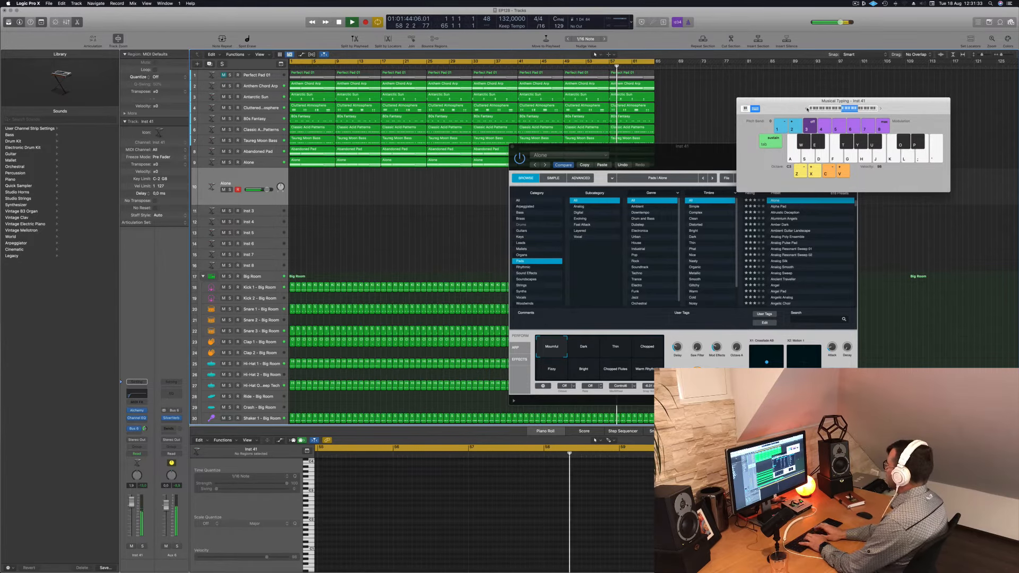
pyautogui.press('l')
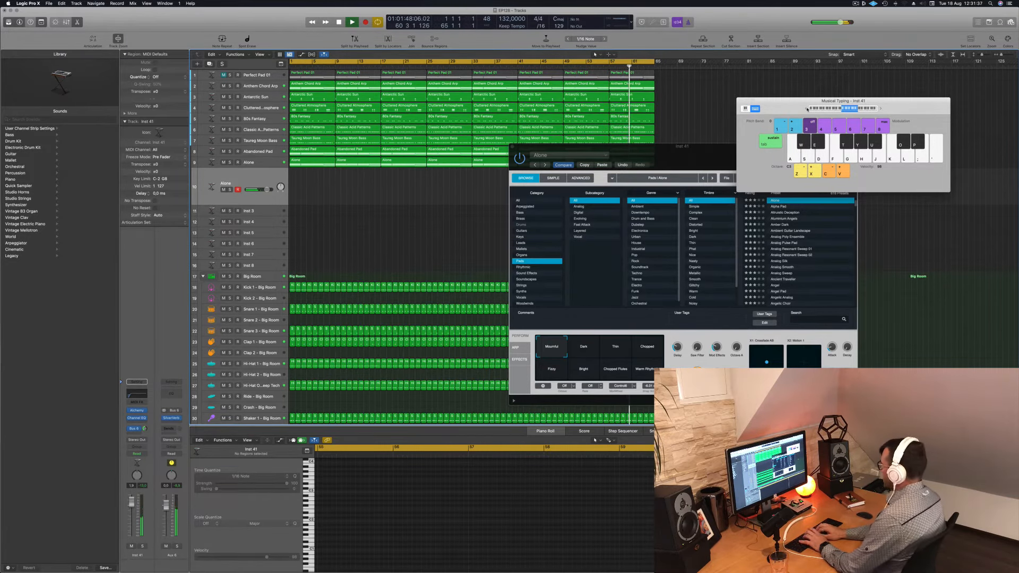
pyautogui.press(';')
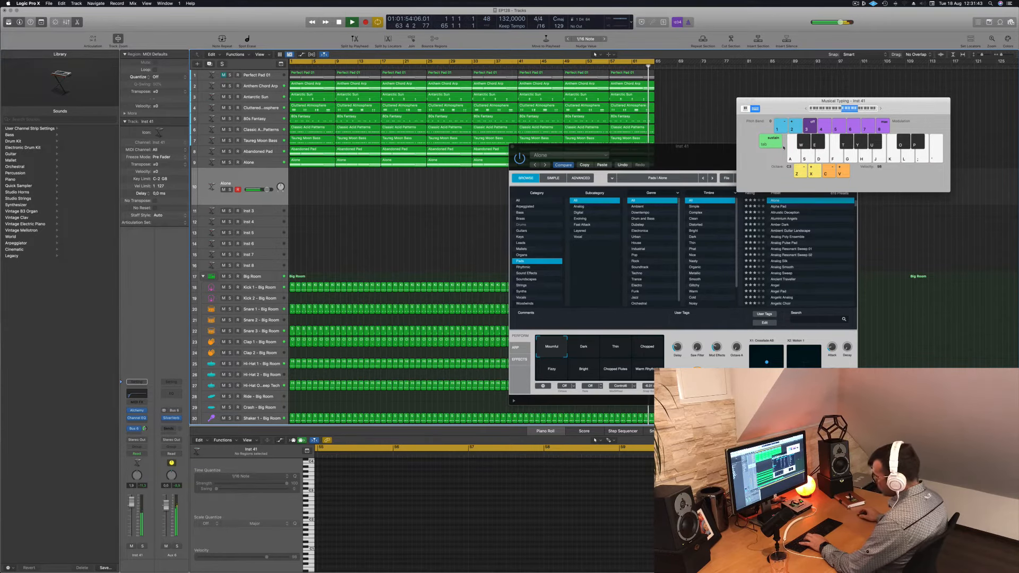
# Move the Alchemy window clear of the Musical Typing keyboard and audition melody phrases from the start of the arrangement.
pyautogui.moveTo(729, 146); pyautogui.dragTo(681, 179)
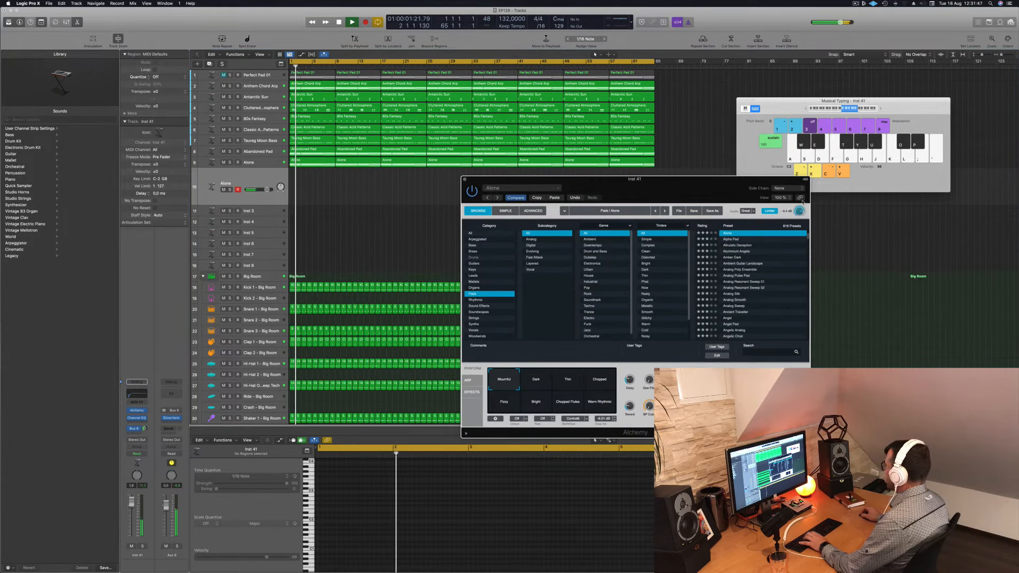
pyautogui.press('h')
pyautogui.moveTo(757, 184); pyautogui.dragTo(784, 190)
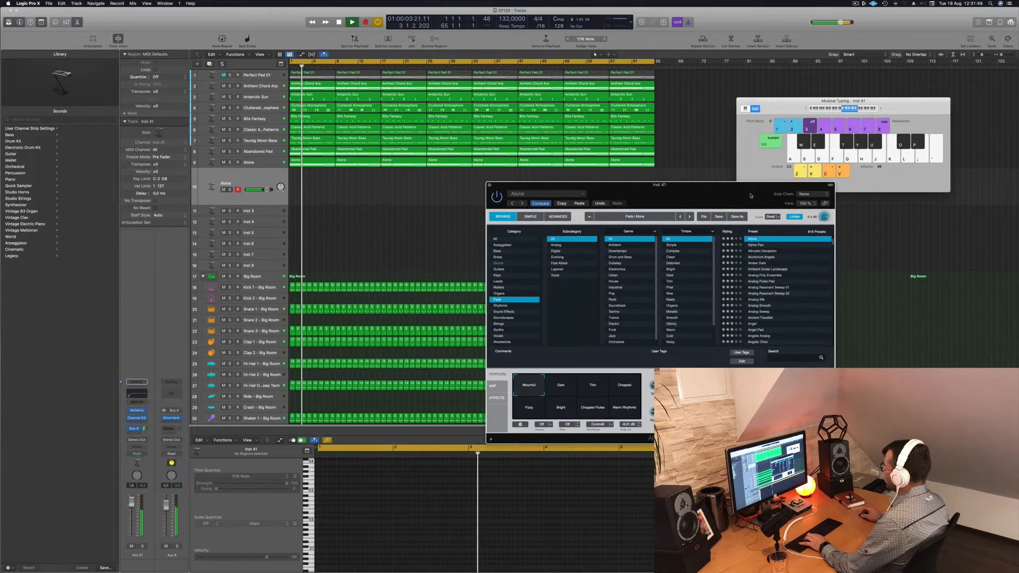
pyautogui.press(';')
pyautogui.press("'")
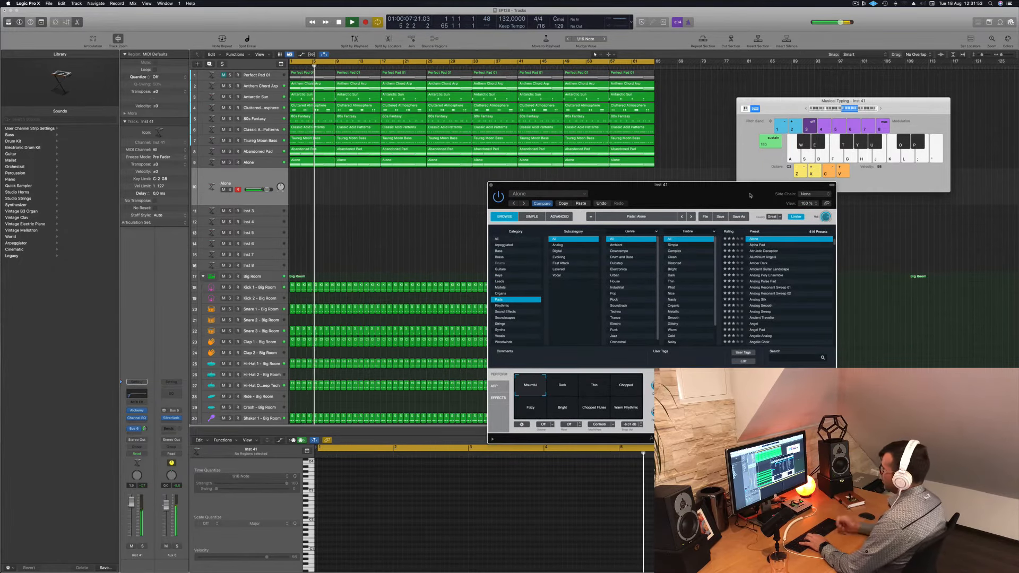
pyautogui.press('h')
pyautogui.press('h')
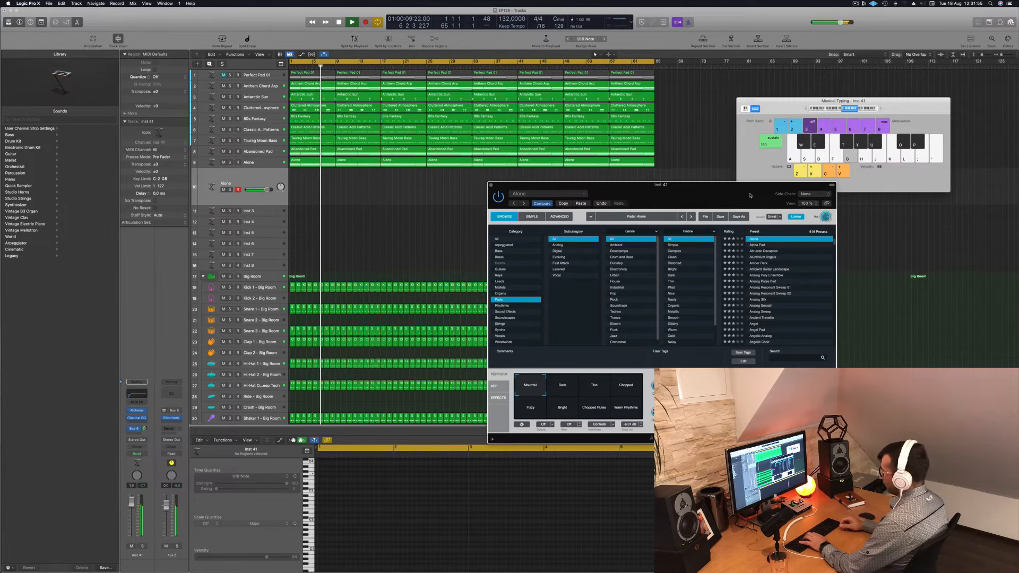
pyautogui.press('g')
pyautogui.press("'")
pyautogui.press('l')
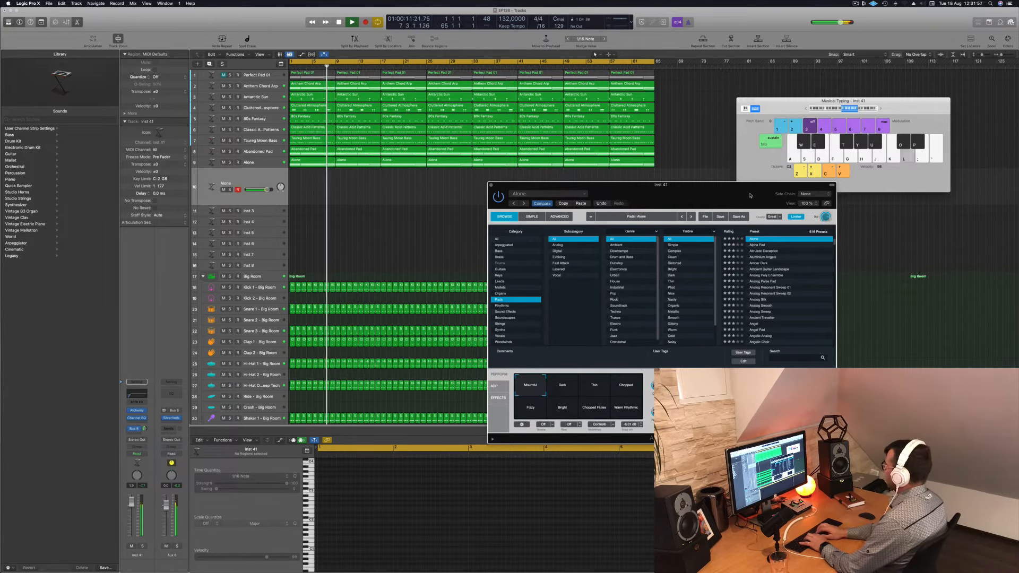
pyautogui.press('h')
pyautogui.press('g')
pyautogui.press('h')
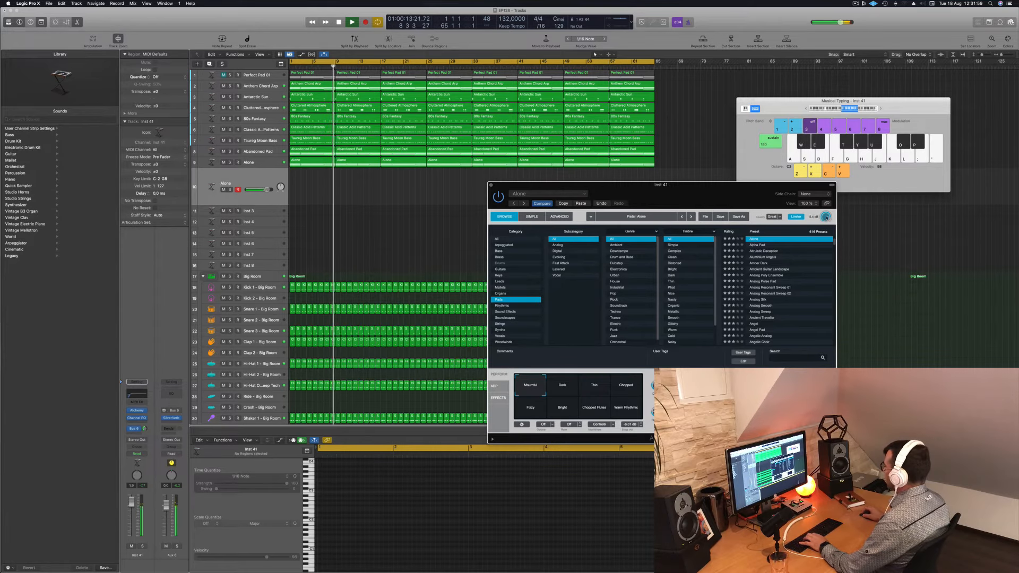
# Adjust Alchemy's output volume on the duplicated Alone track while playing test notes.
pyautogui.moveTo(826, 220)
pyautogui.press('h')
pyautogui.moveTo(825, 220); pyautogui.dragTo(826, 221)
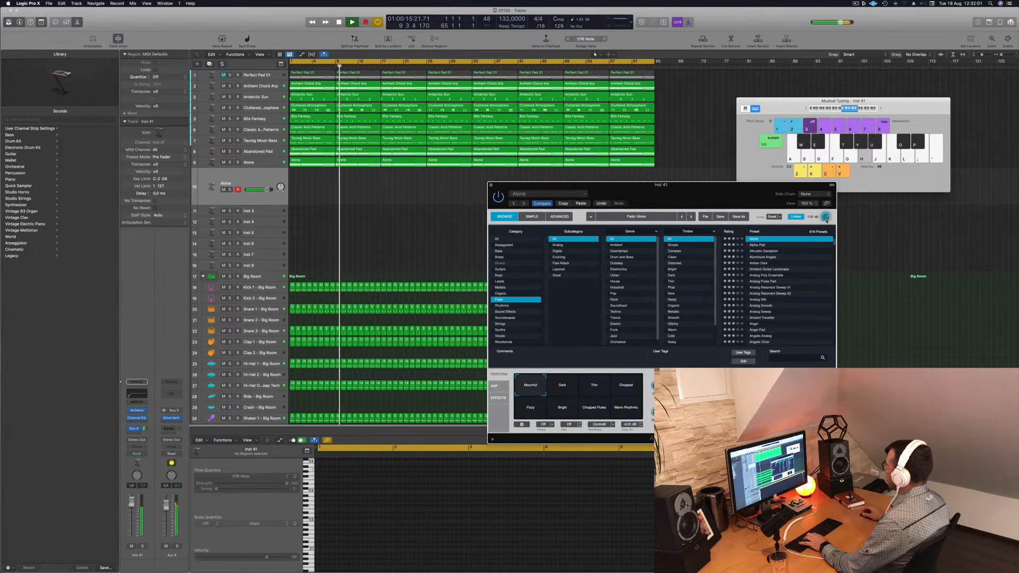
pyautogui.press('h')
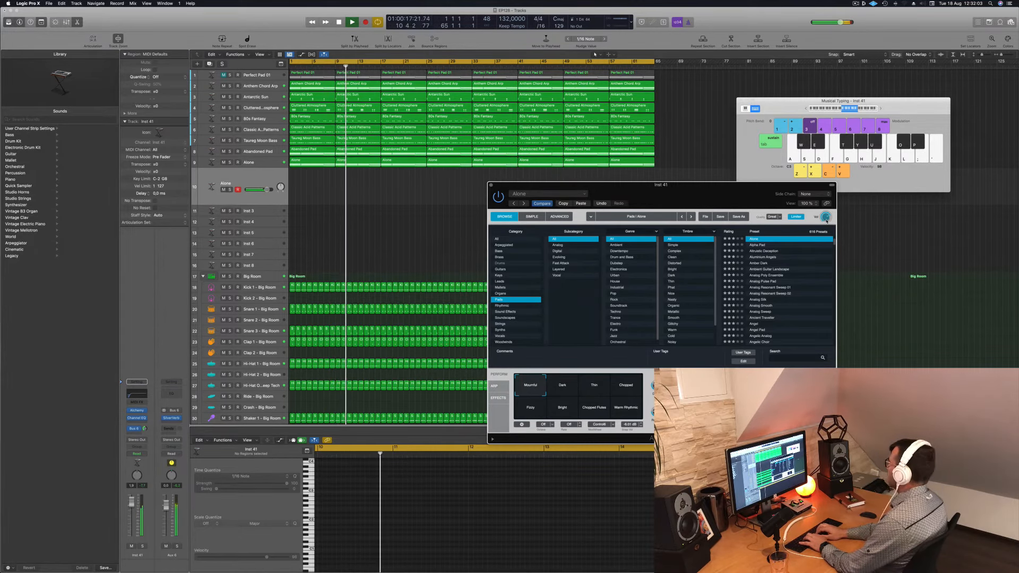
# Rehearse a melody line on the duplicated Alone track in the C3 octave with the adjusted Alchemy volume.
pyautogui.press('l')
pyautogui.press("'")
pyautogui.press(';')
pyautogui.press('l')
pyautogui.press('h')
pyautogui.press('g')
pyautogui.press("'")
pyautogui.press("'")
pyautogui.press(';')
pyautogui.press('h')
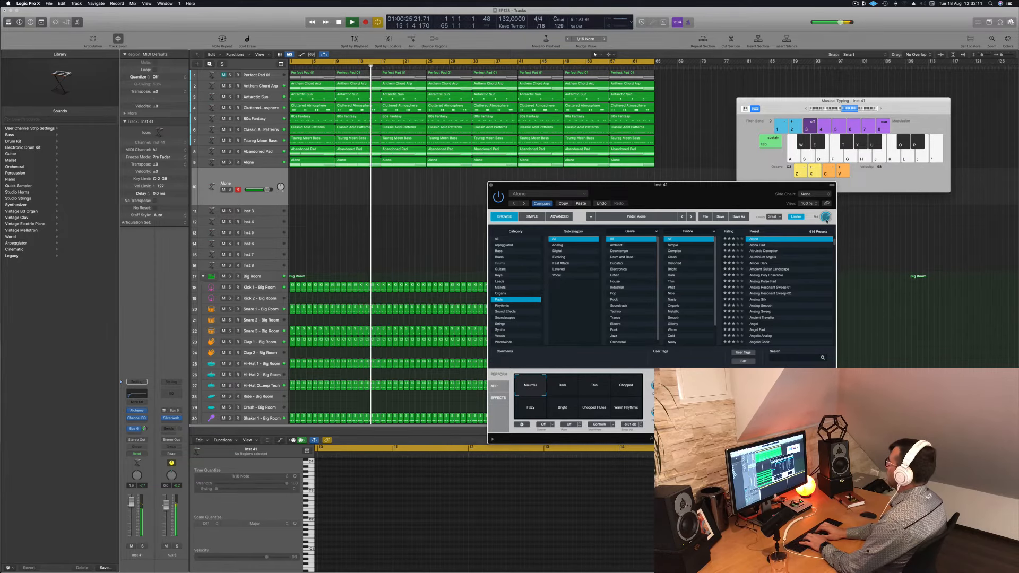
pyautogui.press(';')
pyautogui.press("'")
pyautogui.press(';')
pyautogui.press('g')
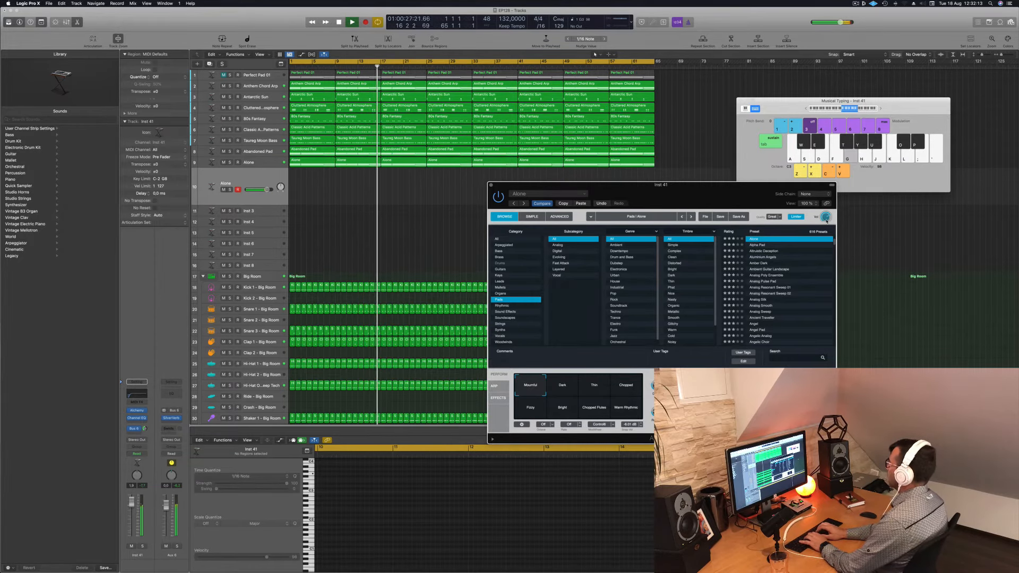
# Rehearse the melody's closing notes on the duplicated Alone track over the running playback.
pyautogui.press("'")
pyautogui.press(';')
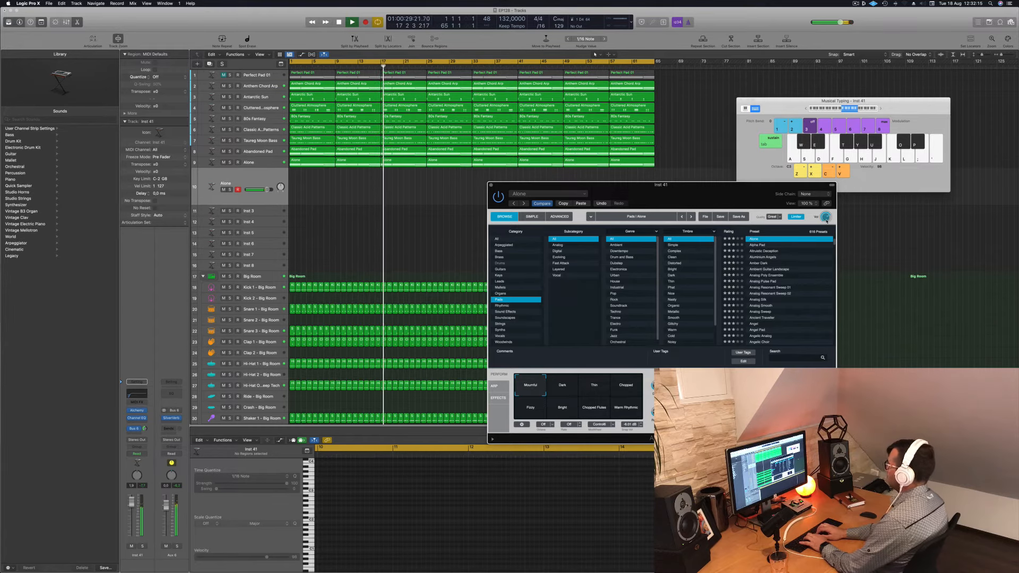
pyautogui.press('l')
pyautogui.press("'")
# Record on the duplicated Alone track from about bar 18, repeating a phrase of three D notes, F and E, with occasional low G or A.
pyautogui.press('r')
pyautogui.press('h')
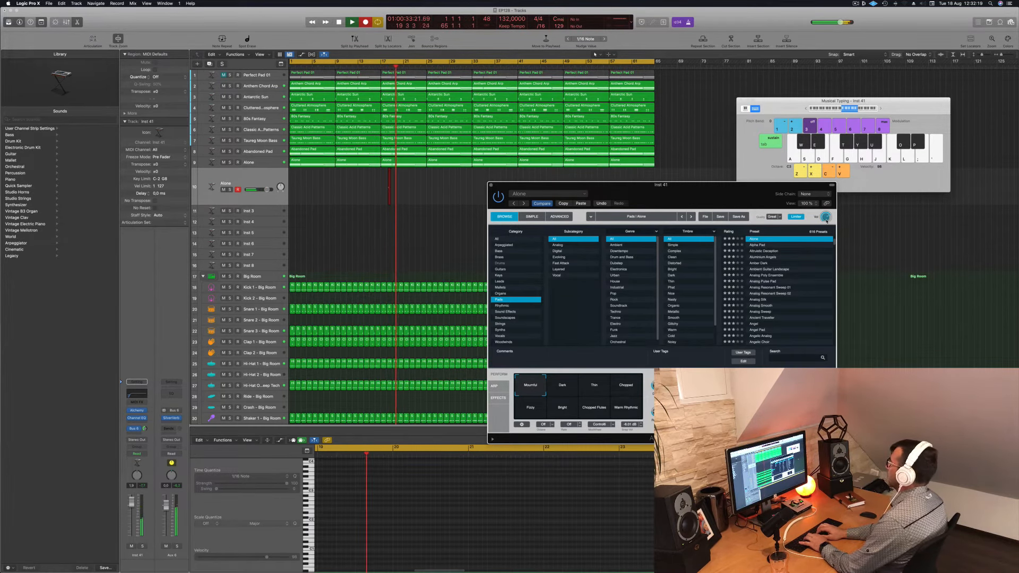
pyautogui.press('o')
pyautogui.press('l')
pyautogui.press("'")
pyautogui.press('h')
pyautogui.press('l')
pyautogui.press('l')
pyautogui.press('l')
pyautogui.press("'")
pyautogui.press(';')
pyautogui.press('g')
pyautogui.press('l')
pyautogui.press('l')
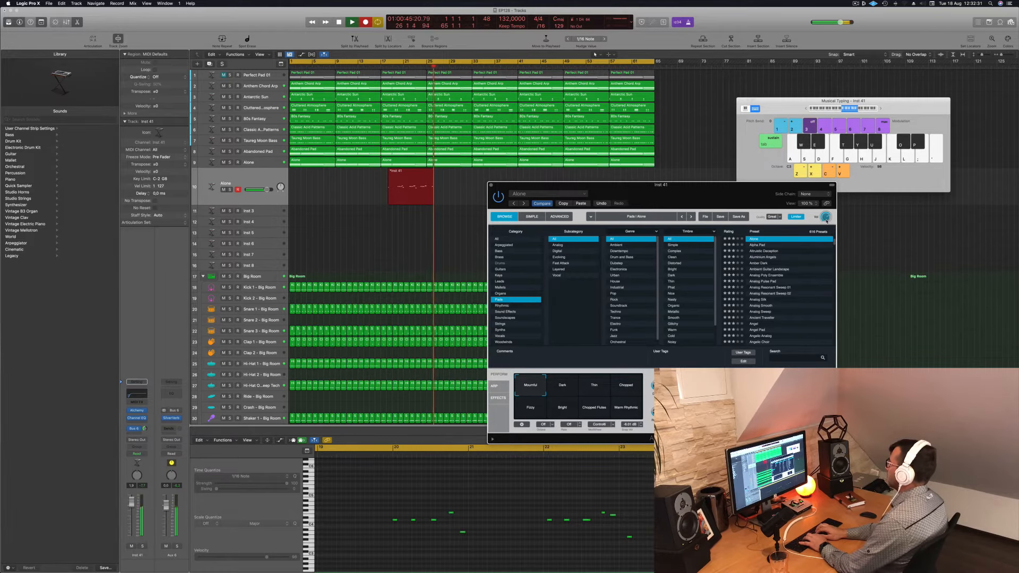
pyautogui.press('l')
pyautogui.press("'")
pyautogui.press(';')
pyautogui.press('g')
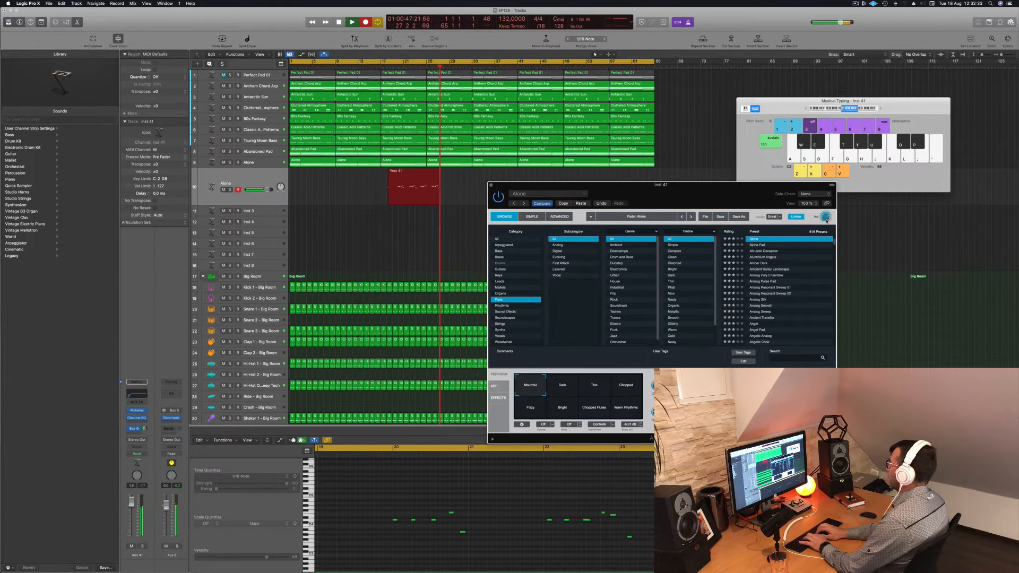
pyautogui.press('l')
pyautogui.press('l')
pyautogui.press('l')
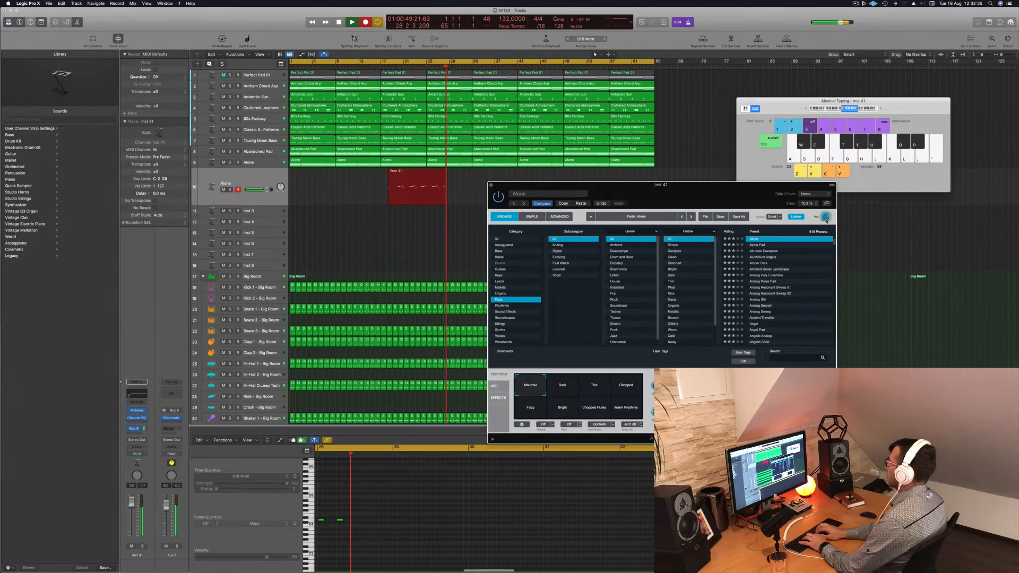
pyautogui.press("'")
pyautogui.press(';')
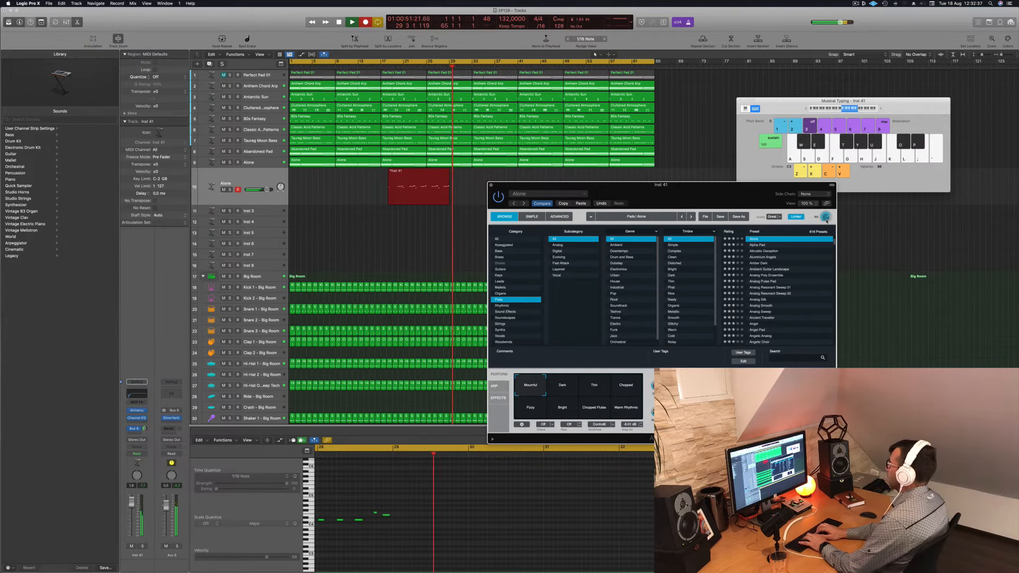
pyautogui.press('l')
pyautogui.press('l')
pyautogui.press('l')
pyautogui.press("'")
pyautogui.press(';')
pyautogui.press('h')
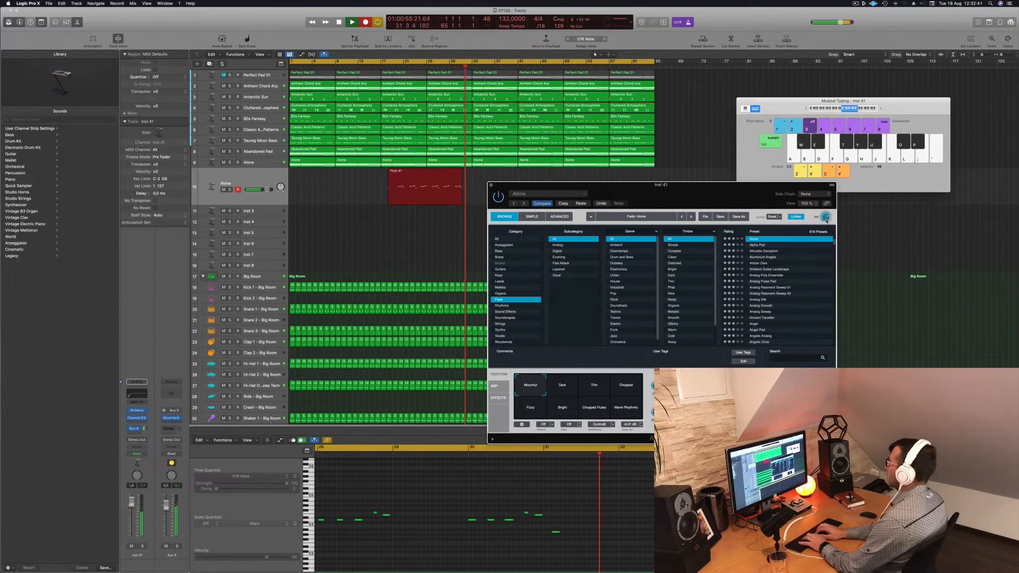
pyautogui.press('l')
pyautogui.press('l')
pyautogui.press('l')
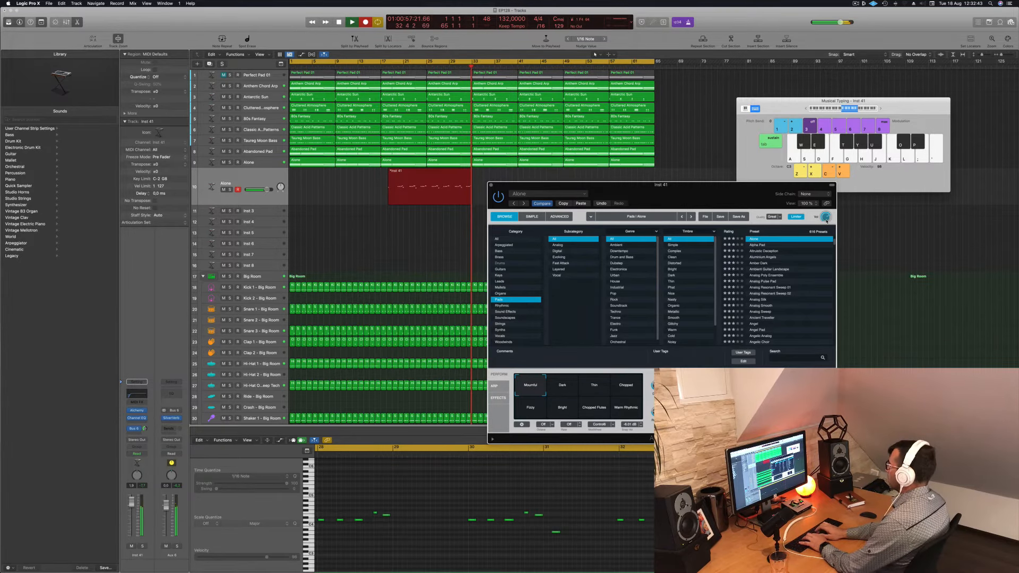
pyautogui.press(';')
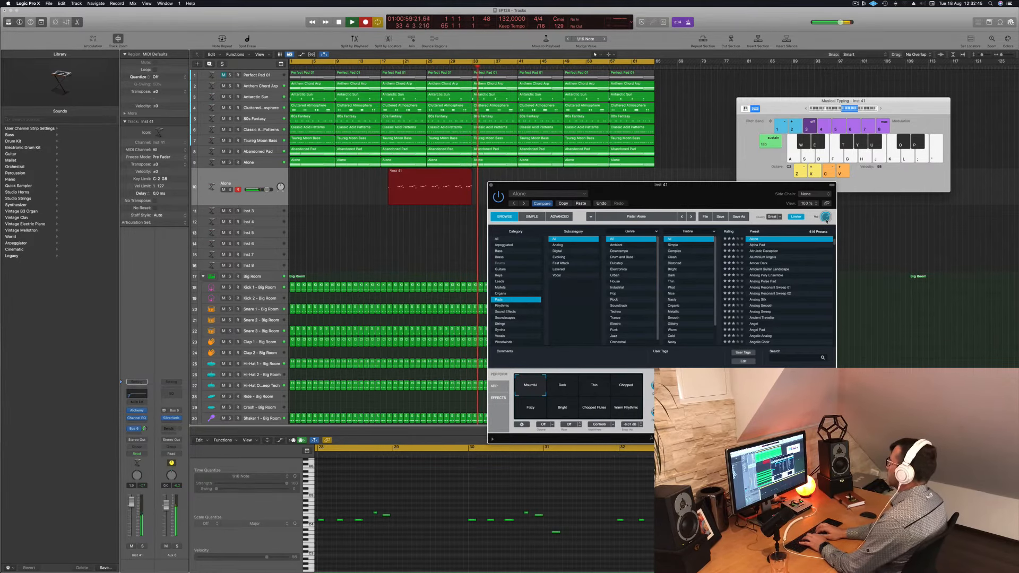
pyautogui.press("'")
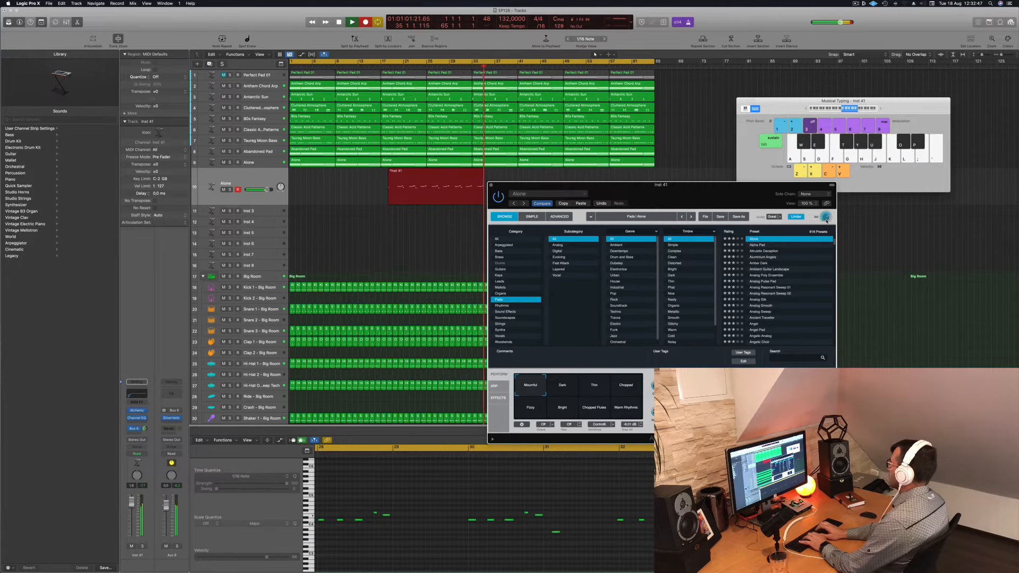
# Continue the take with a freer variation built around G, A, D, E and F, and stop recording near bar 45.
pyautogui.press('g')
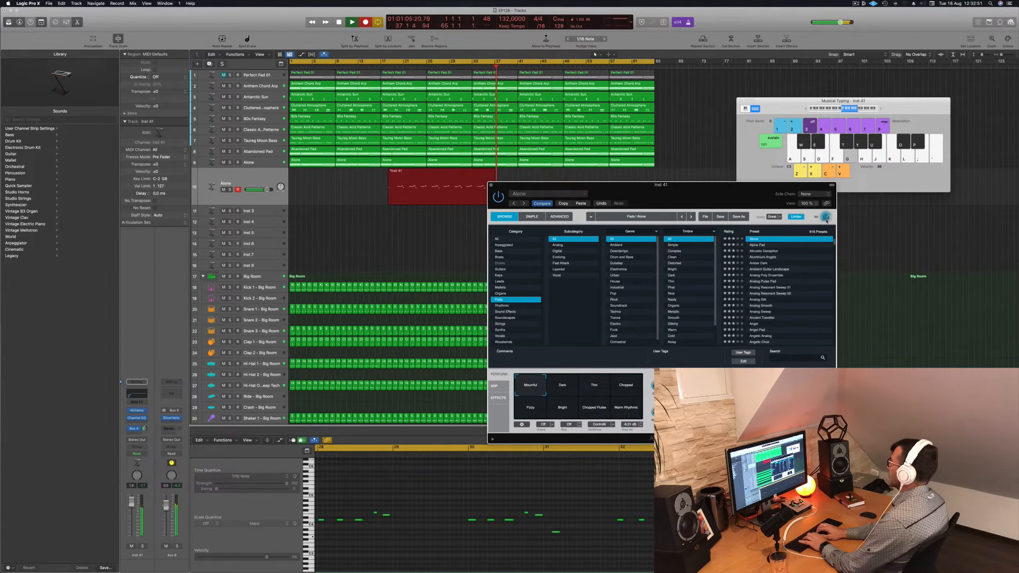
pyautogui.press('h')
pyautogui.press('g')
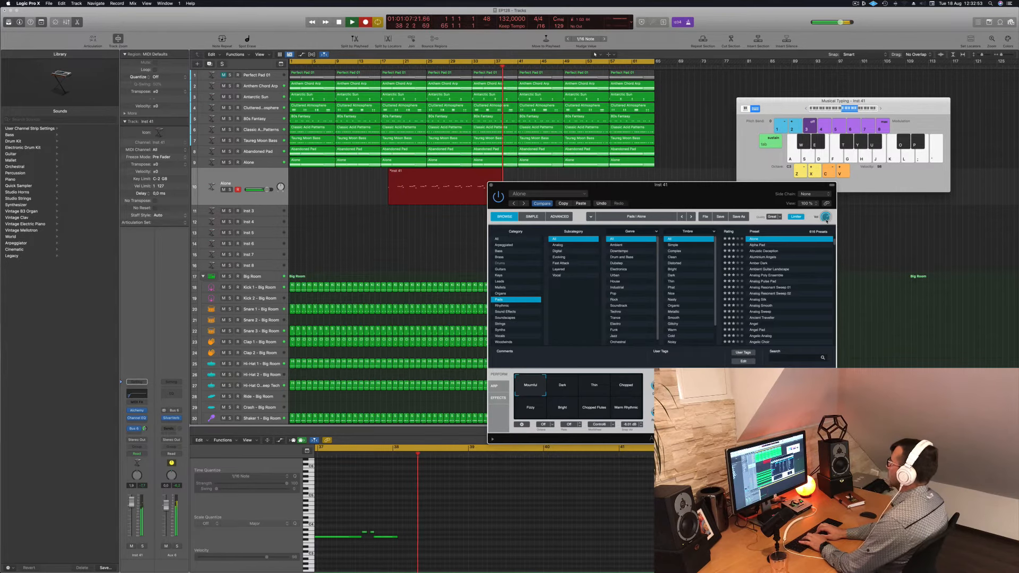
pyautogui.press('l')
pyautogui.press("'")
pyautogui.press(';')
pyautogui.press("'")
pyautogui.press(';')
pyautogui.press('h')
pyautogui.press('g')
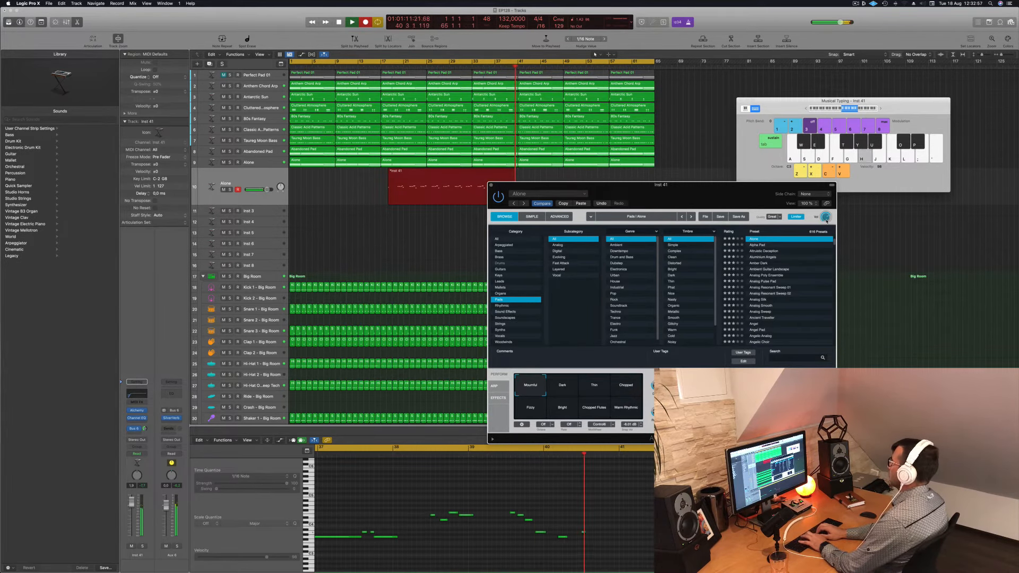
pyautogui.press('l')
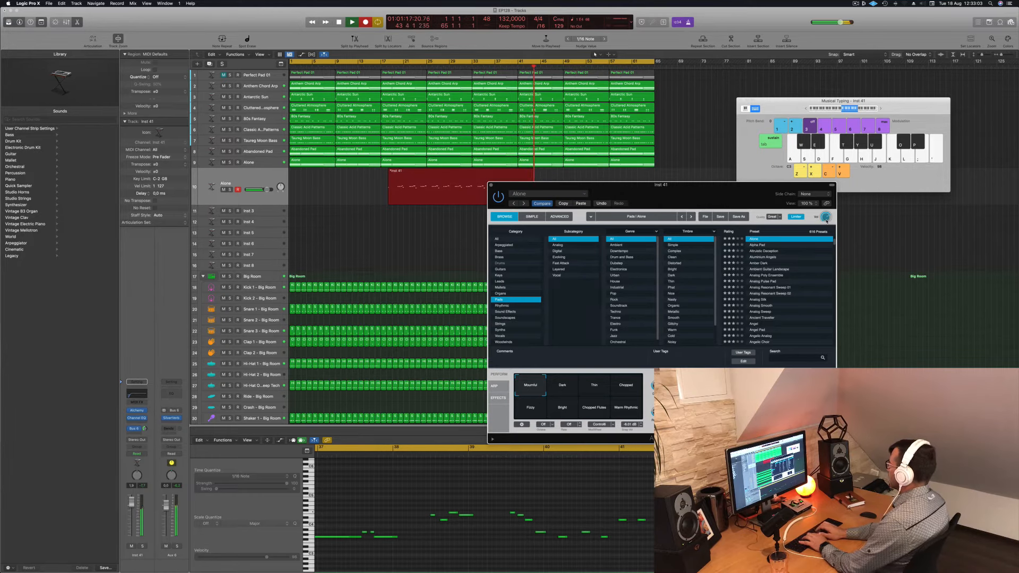
pyautogui.press('space')
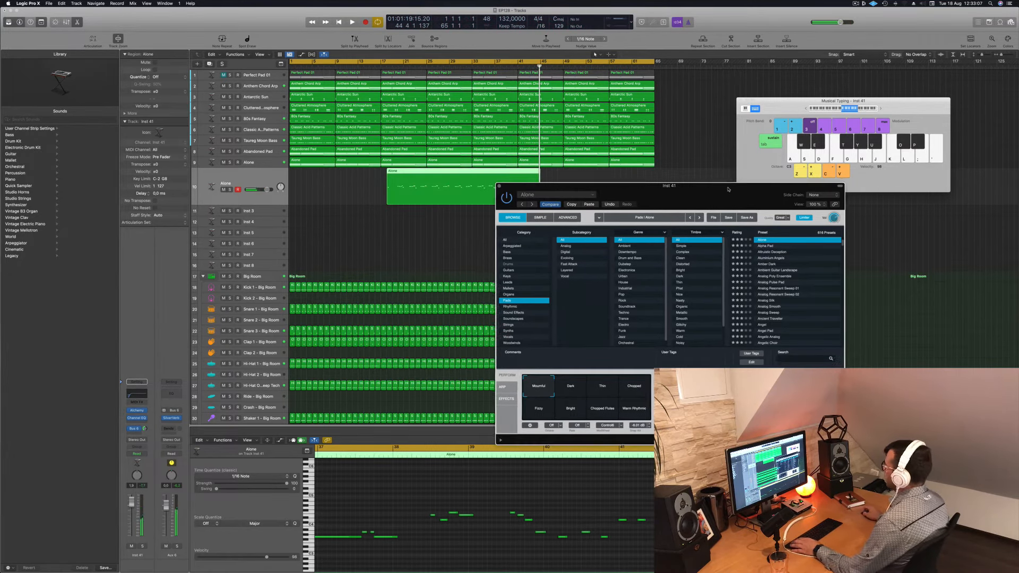
# Split the recorded Alone region at bar 25 and move its second part to the start of the arrangement.
pyautogui.moveTo(615, 185); pyautogui.dragTo(737, 182)
pyautogui.click(426, 180)
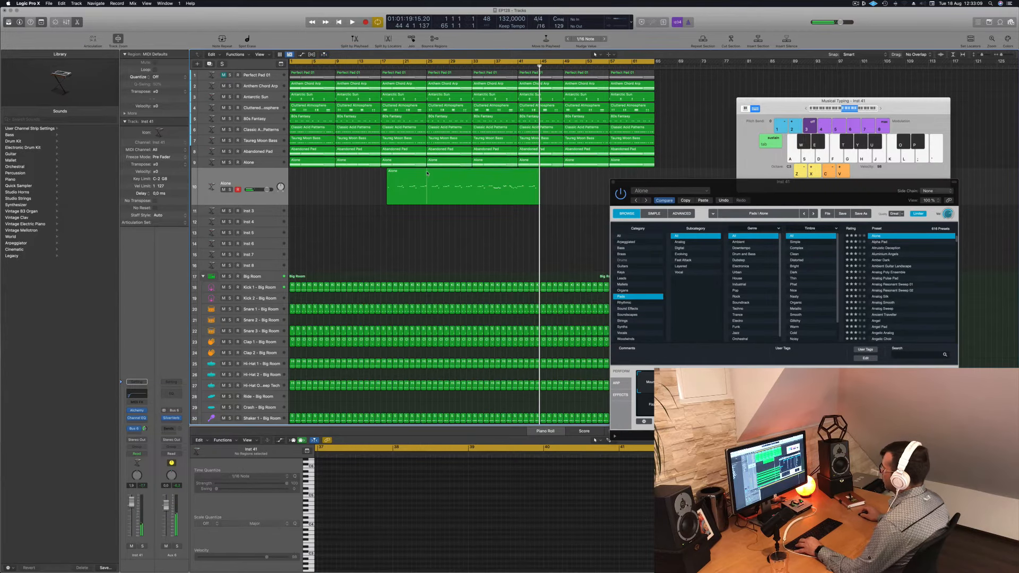
pyautogui.click(426, 173)
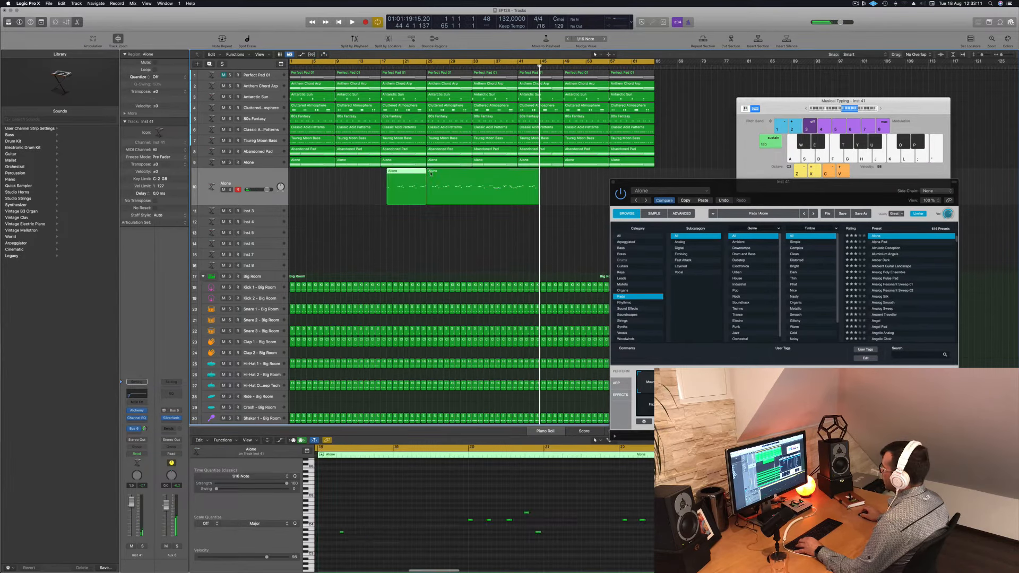
pyautogui.moveTo(455, 173); pyautogui.dragTo(318, 173)
# Play the arrangement from the start and move the leftover piece of the Alone recording out to about bar 48.
pyautogui.press('Return')
pyautogui.press('space')
pyautogui.moveTo(419, 176); pyautogui.dragTo(573, 175)
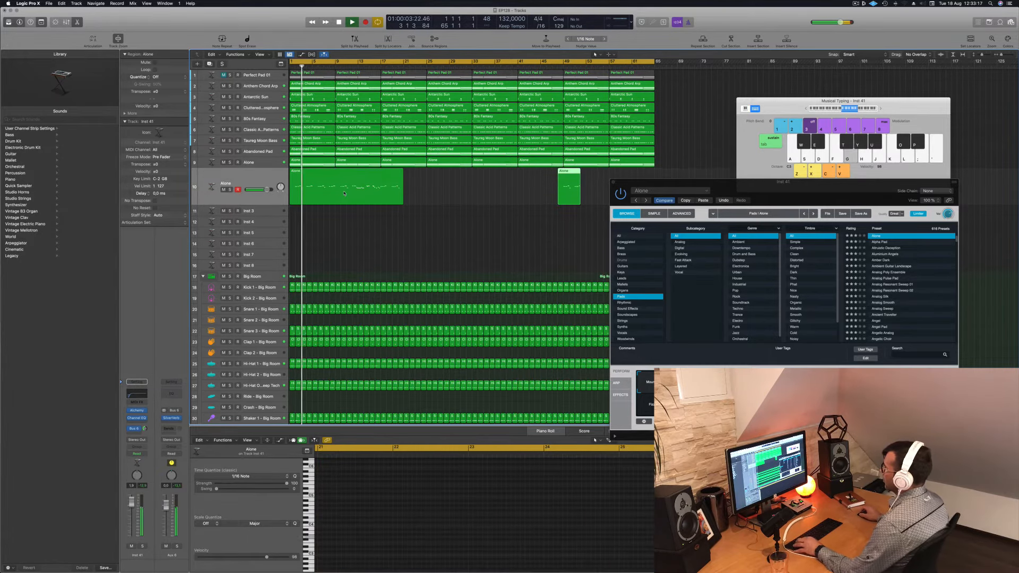
# Cut off and delete the first bar of the Alone melody region, move the rest back to bar 1 and replay it.
pyautogui.press('super+Right')
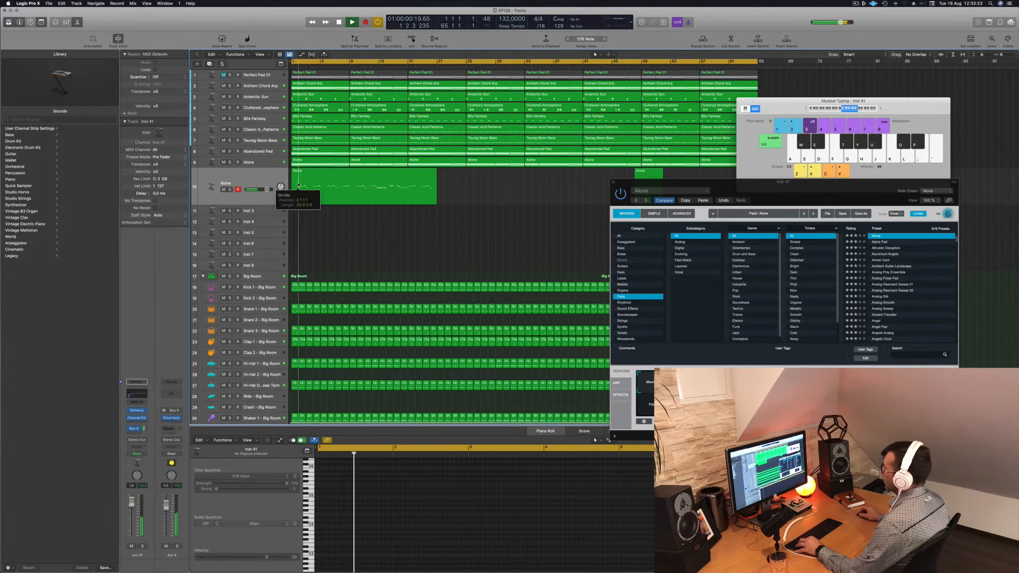
pyautogui.click(297, 188)
pyautogui.click(295, 175)
pyautogui.press('Delete')
pyautogui.moveTo(324, 194); pyautogui.dragTo(316, 194)
pyautogui.press('space')
pyautogui.press('space')
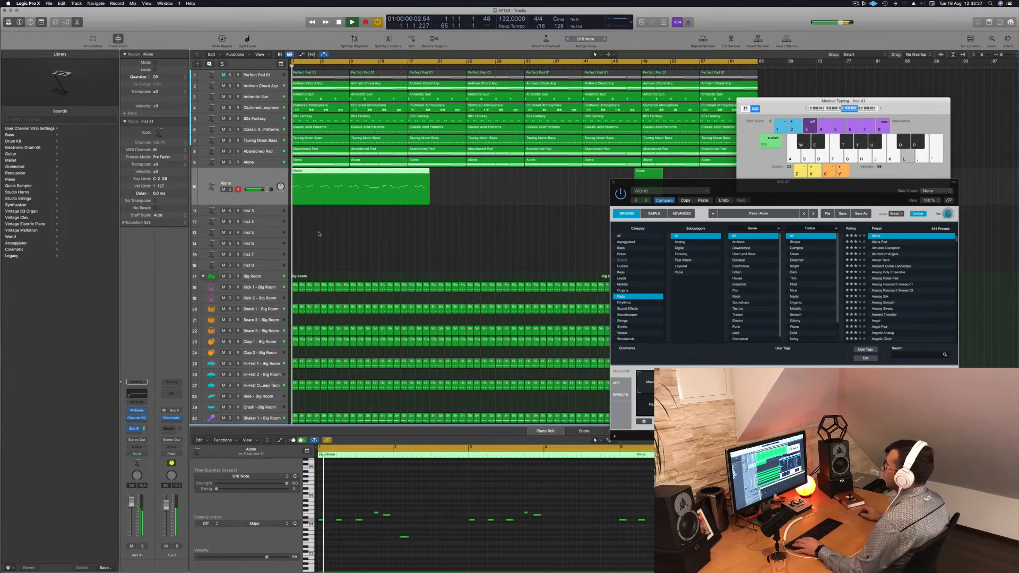
# Delete the low note that follows the first melody phrase, just after bar 2, in the Piano Roll.
pyautogui.click(448, 507)
pyautogui.press('super+a')
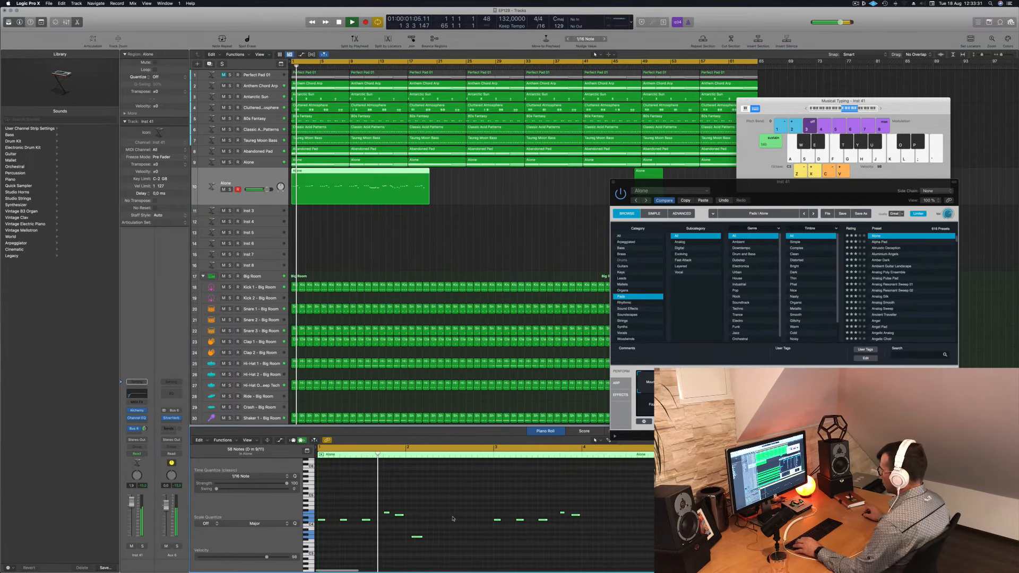
pyautogui.hscroll(-2, 411, 526)
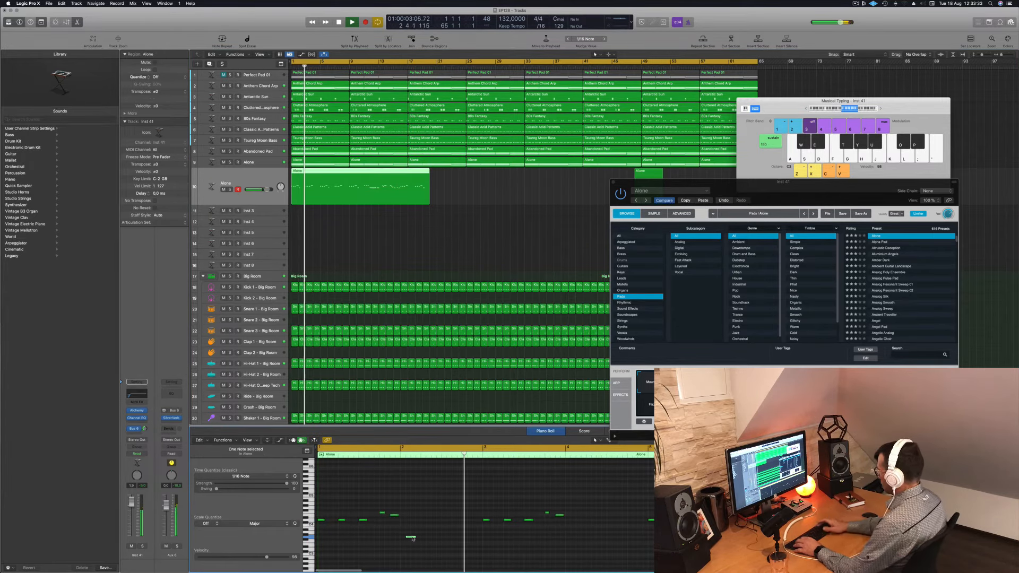
pyautogui.press('Delete')
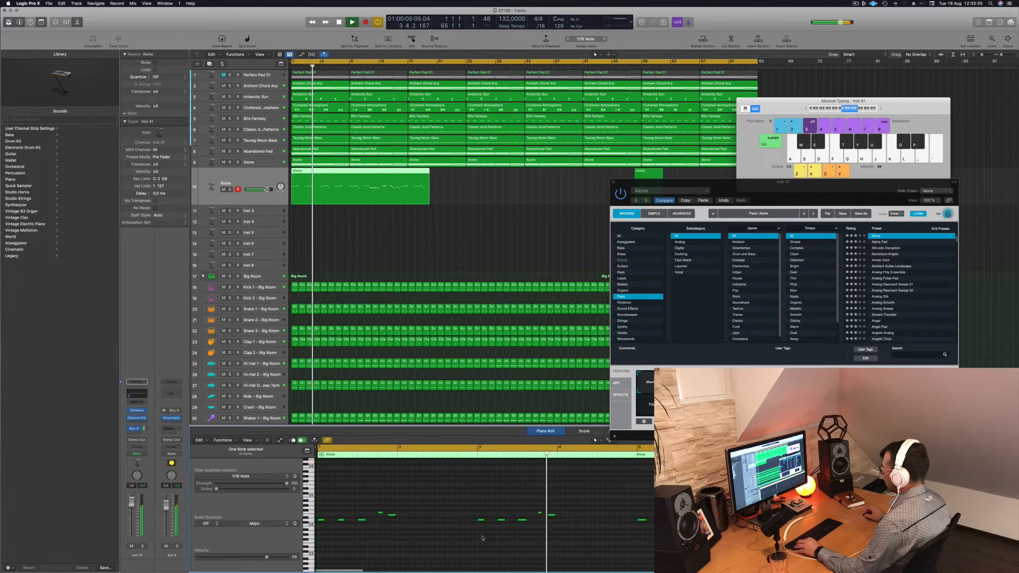
# Examine the remaining melody notes in the Piano Roll while listening to the part again from the beginning.
pyautogui.scroll(-5, 481, 538)
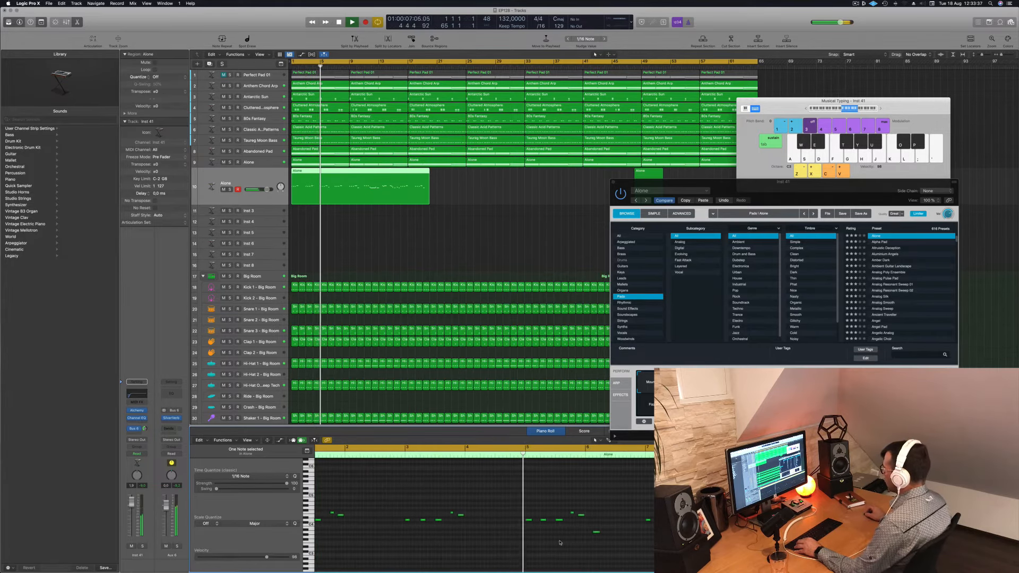
pyautogui.scroll(3, 573, 542)
pyautogui.scroll(-2, 572, 542)
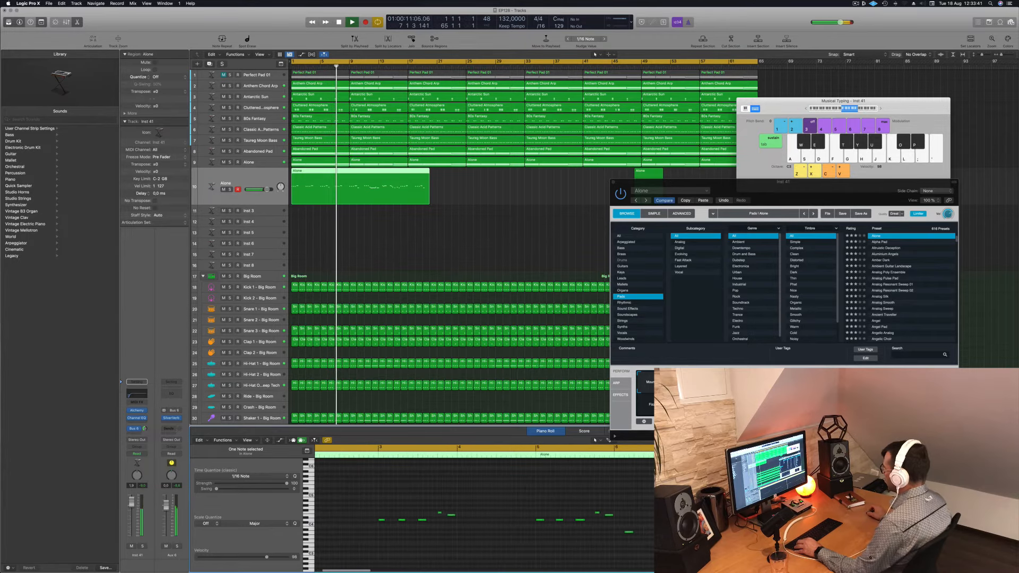
pyautogui.scroll(-1, 572, 542)
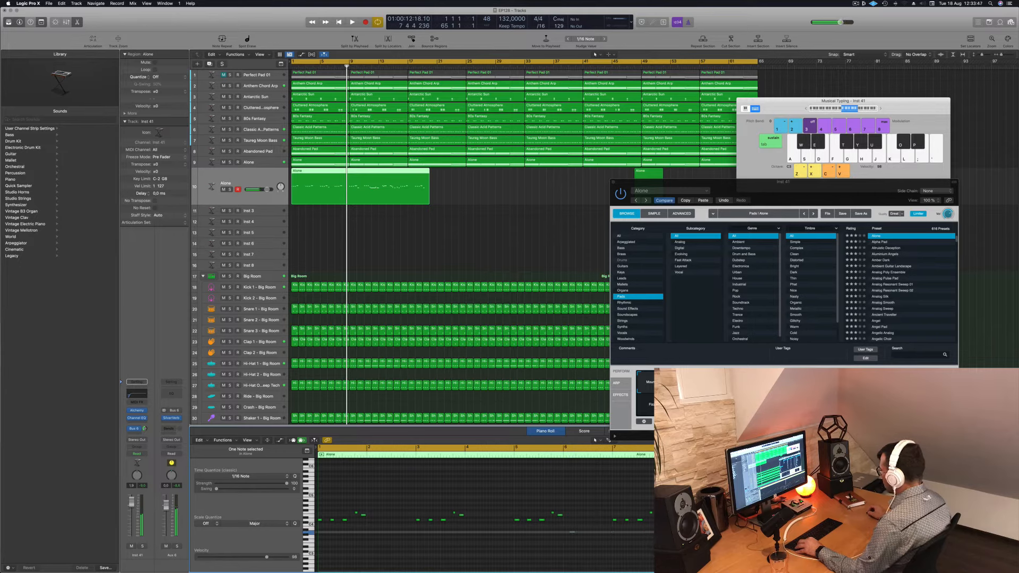
pyautogui.press('space')
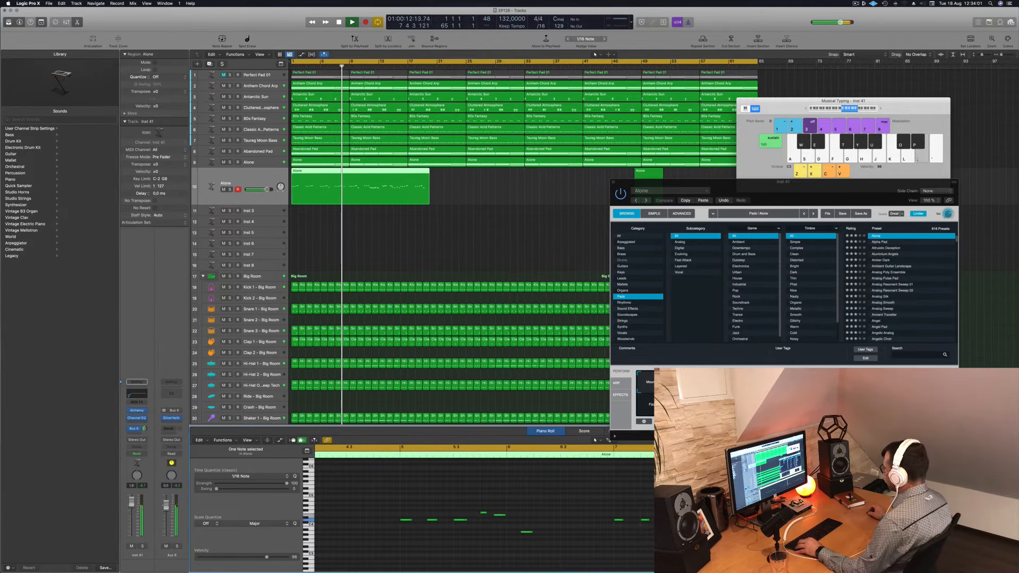
pyautogui.press('space')
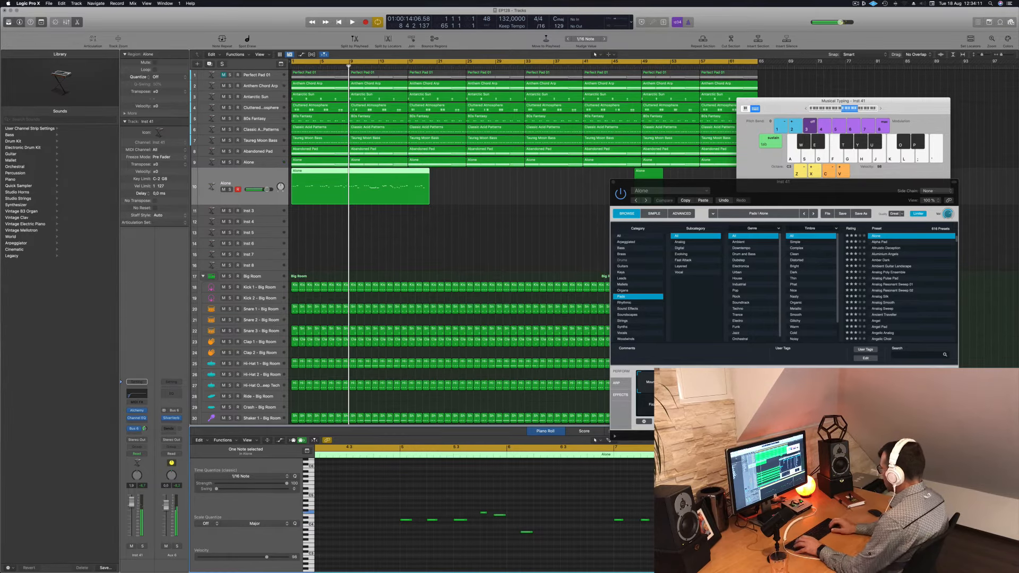
pyautogui.press('space')
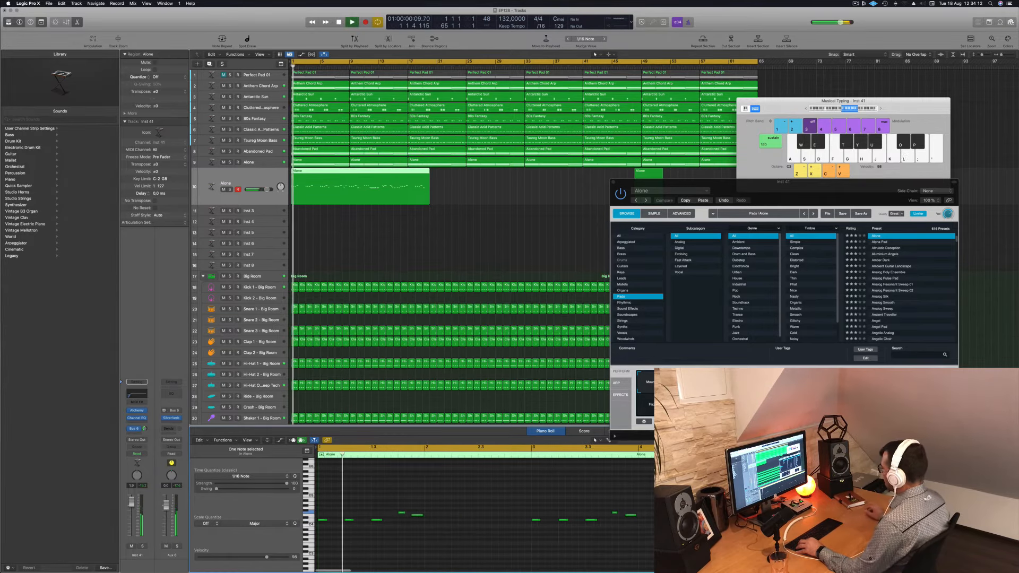
# Split the Alone melody region at bar 9 and delete everything after the split.
pyautogui.keyDown('super'); pyautogui.click(350, 174); pyautogui.keyUp('super')
pyautogui.keyDown('super'); pyautogui.doubleClick(350, 173); pyautogui.keyUp('super')
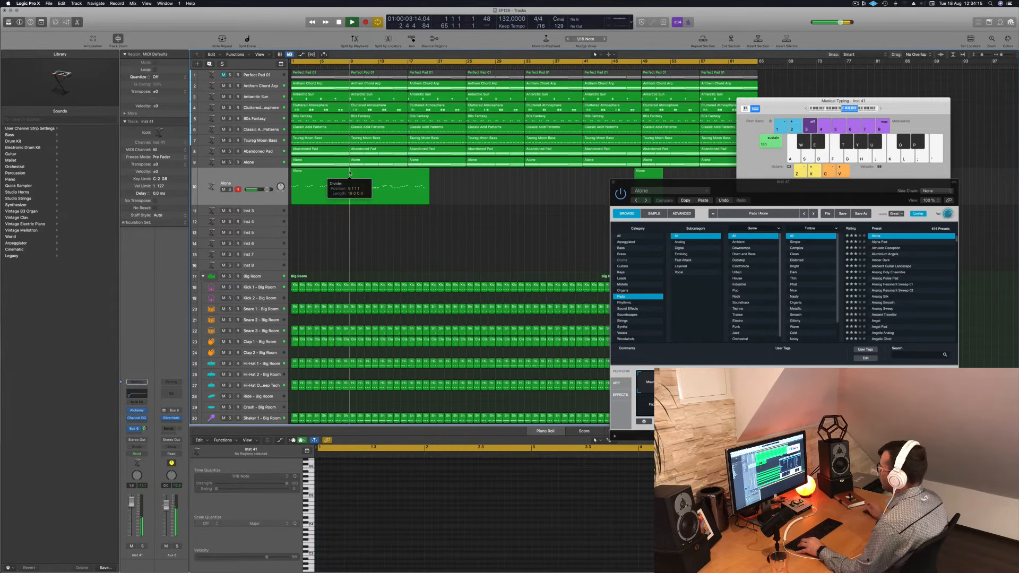
pyautogui.press('Delete')
# Examine the notes of the trimmed Alone region in the Piano Roll up to bar 9 while playing the melody.
pyautogui.click(317, 177)
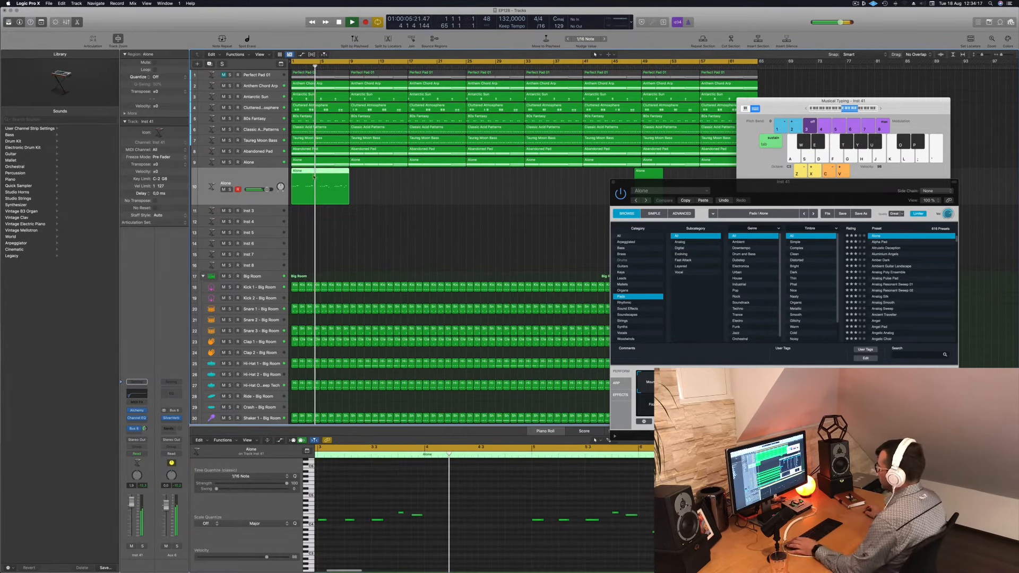
pyautogui.scroll(-3, 492, 509)
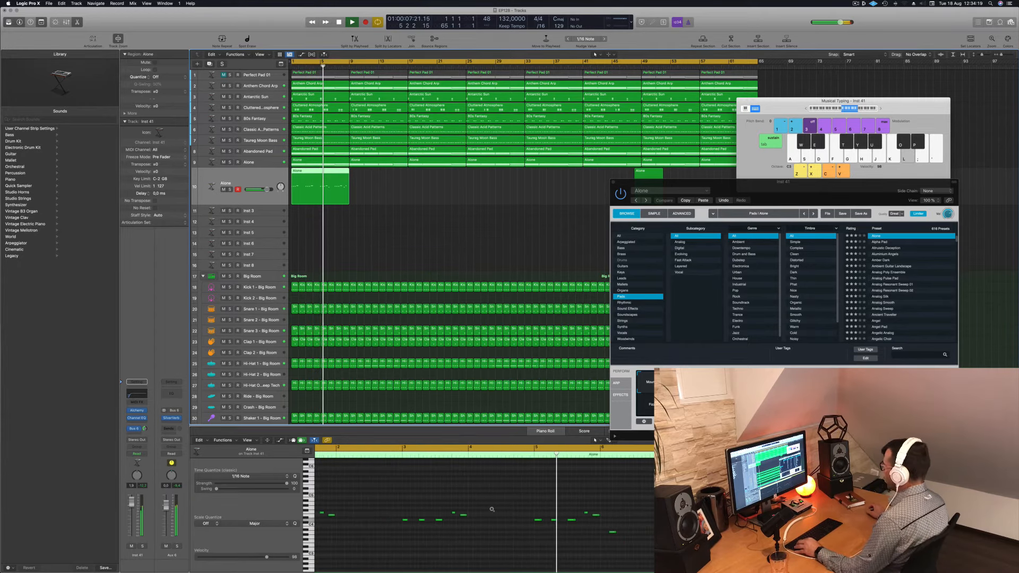
pyautogui.scroll(-1, 492, 509)
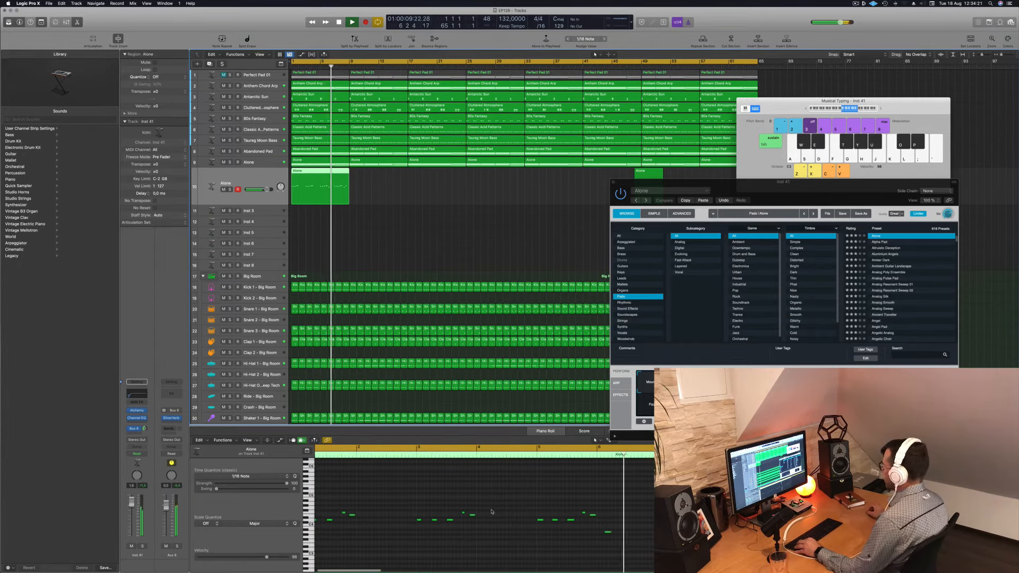
pyautogui.scroll(-2, 491, 511)
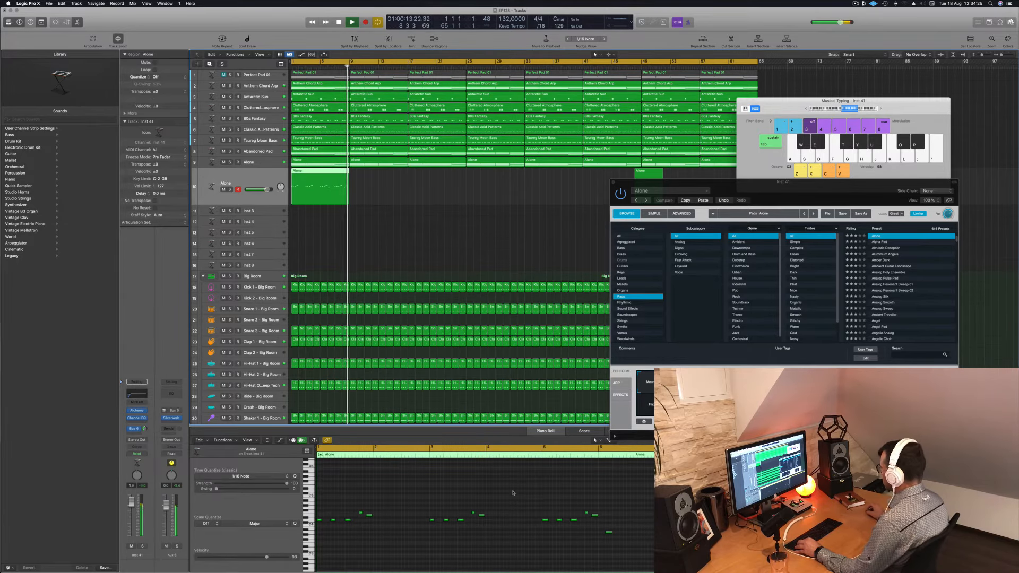
pyautogui.click(492, 493)
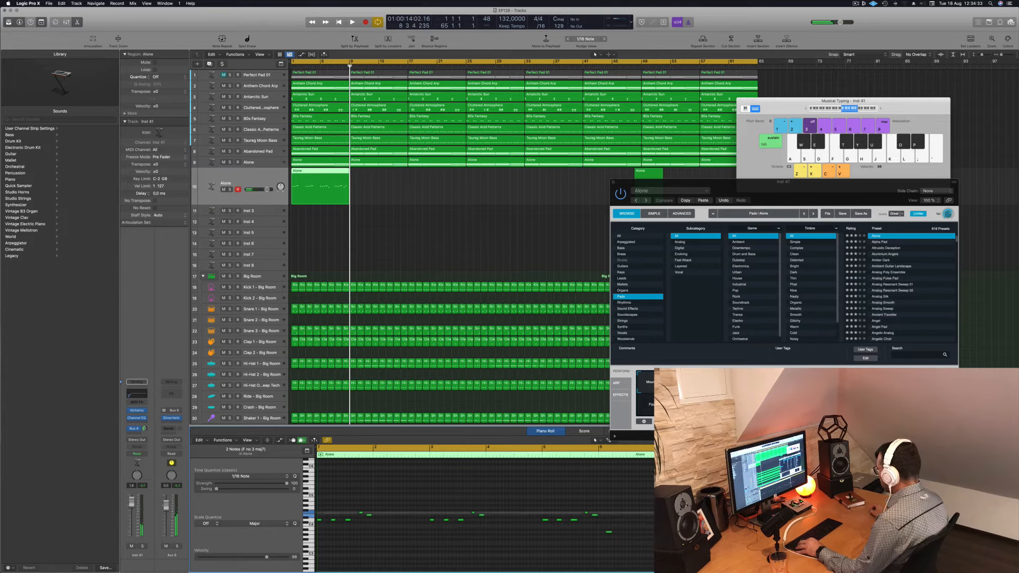
pyautogui.press('space')
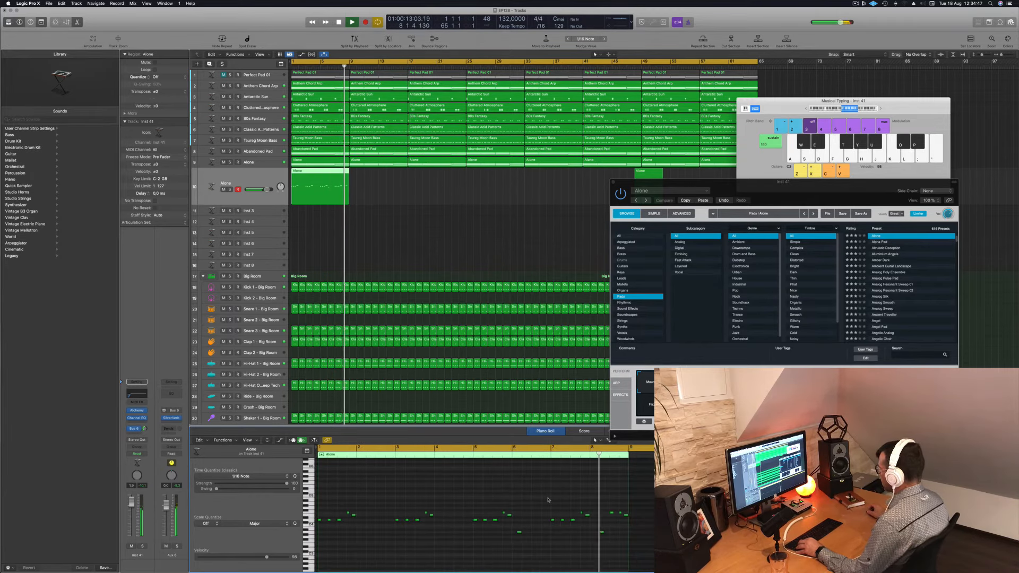
pyautogui.press('space')
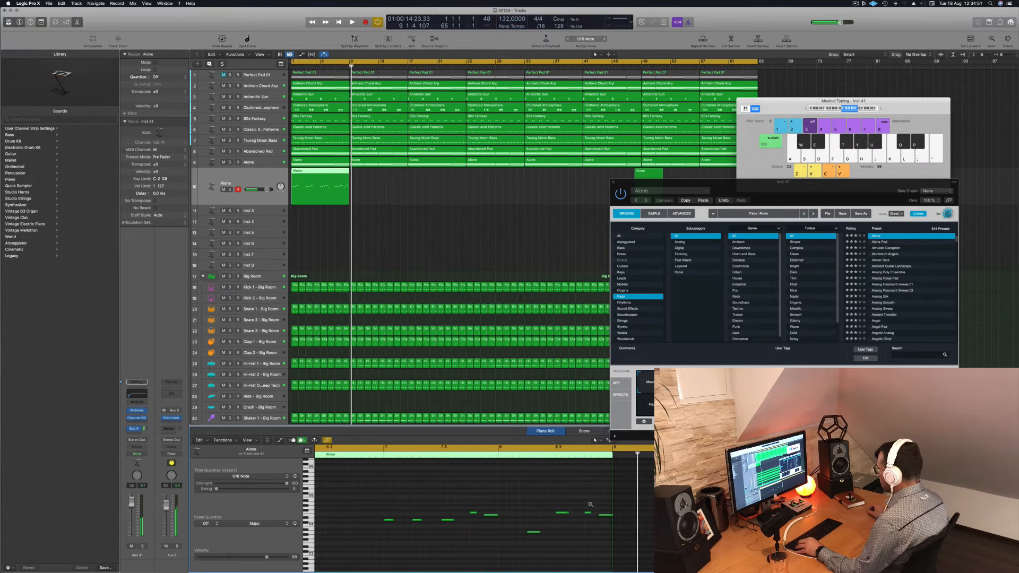
pyautogui.hscroll(-2, 589, 506)
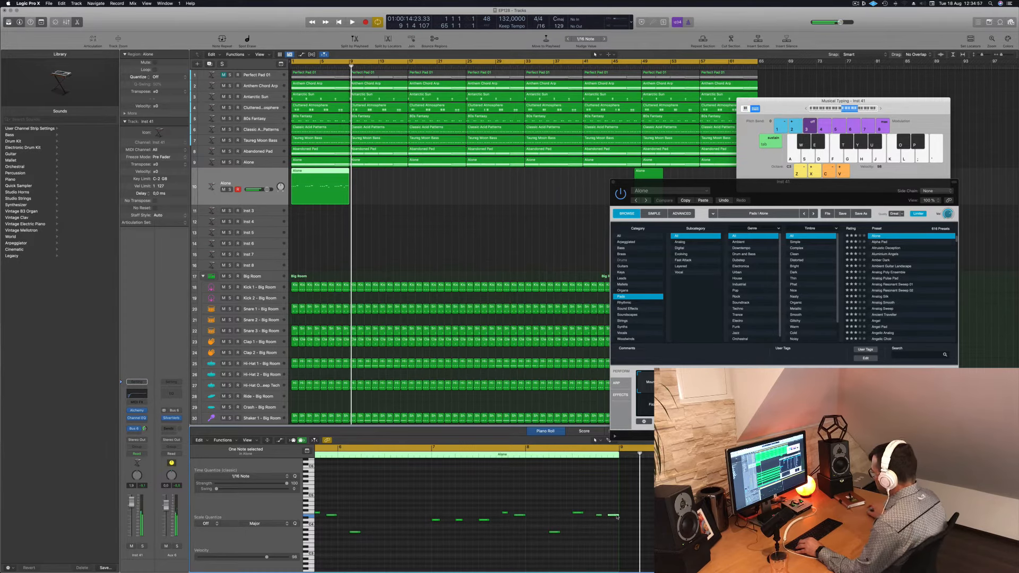
pyautogui.press('space')
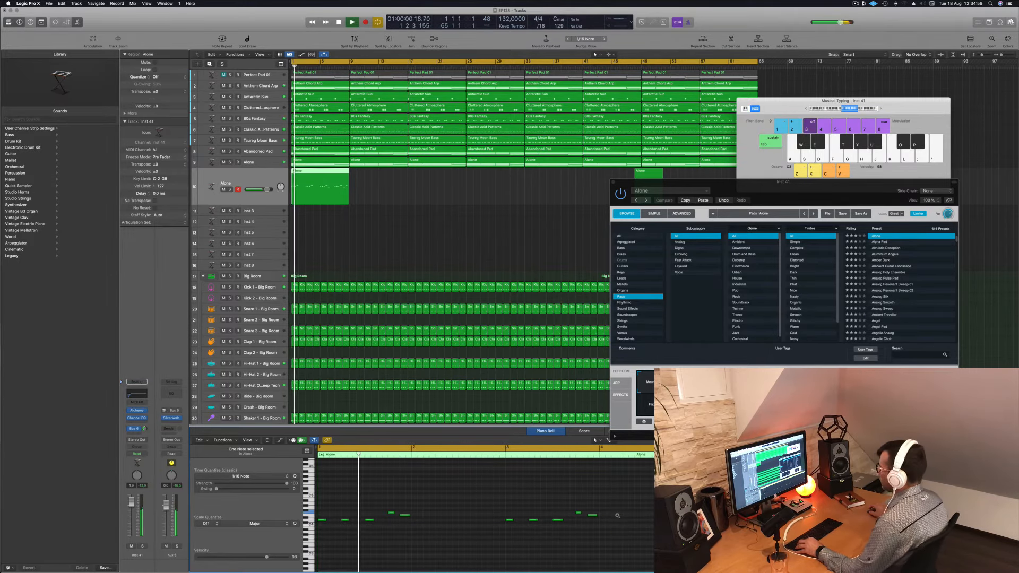
# Delete the leftover Alone region near bar 48 on the melody track.
pyautogui.press('super+Left')
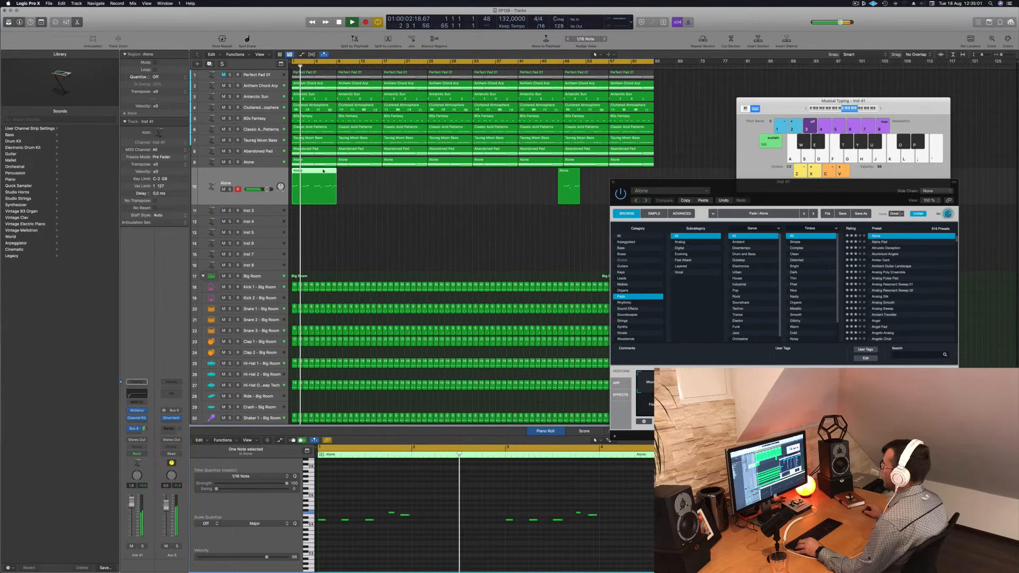
pyautogui.click(565, 187)
pyautogui.press('Delete')
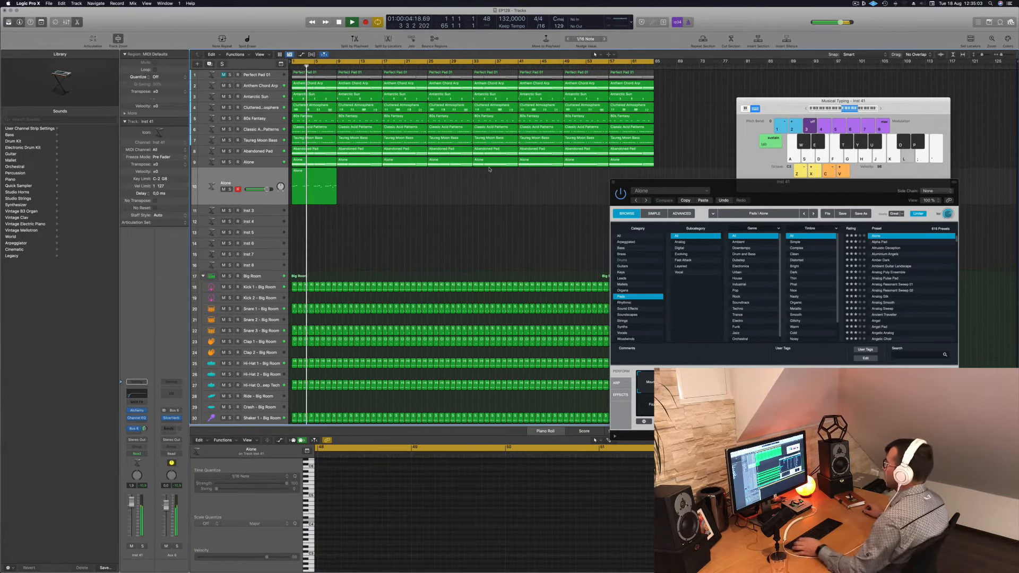
# Copy the eight-bar Alone melody region repeatedly along its track until the copies fill the arrangement up to bar 65.
pyautogui.click(316, 173)
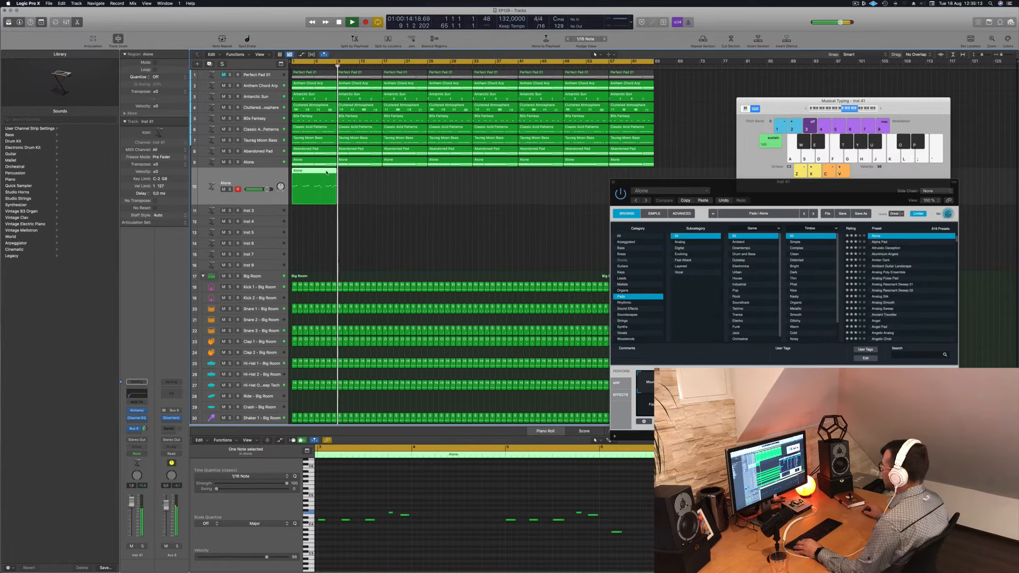
pyautogui.moveTo(319, 173); pyautogui.dragTo(393, 173)
pyautogui.keyDown('shift'); pyautogui.click(309, 173); pyautogui.keyUp('shift')
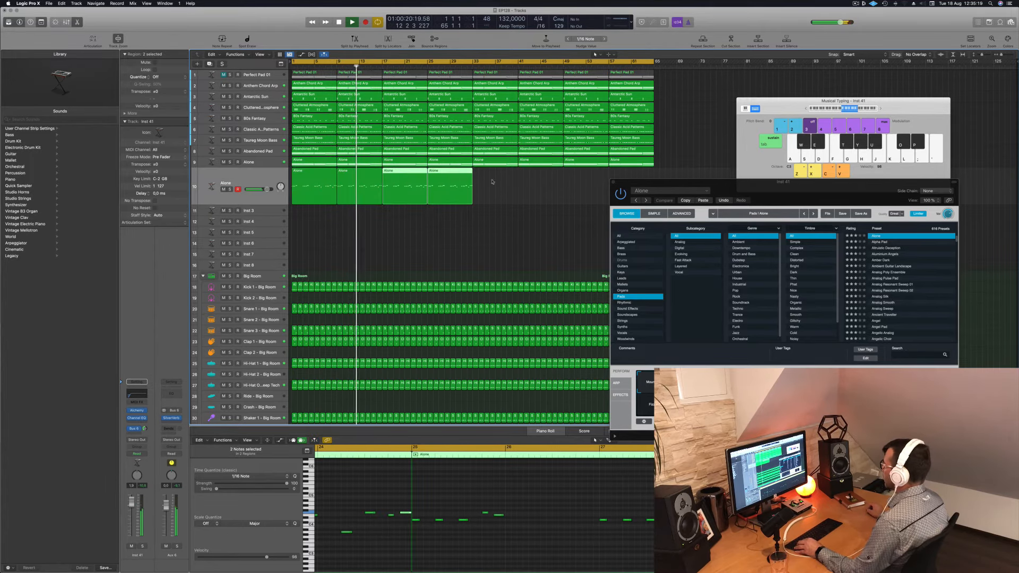
pyautogui.moveTo(306, 193); pyautogui.dragTo(493, 177)
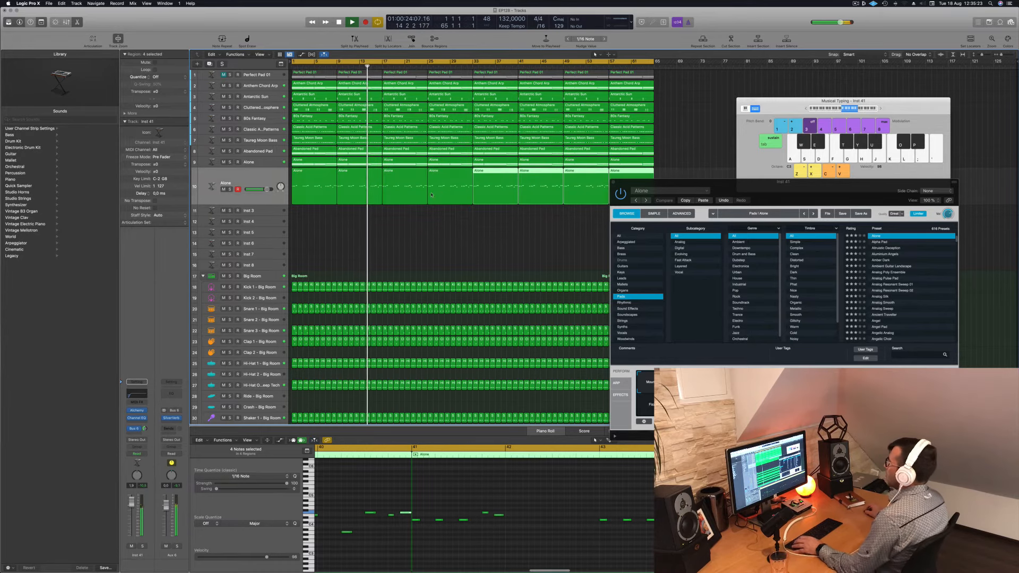
# Close the Alchemy window of the Alone melody track and duplicate the track with its settings.
pyautogui.press('Return')
pyautogui.click(262, 176)
pyautogui.doubleClick(136, 410)
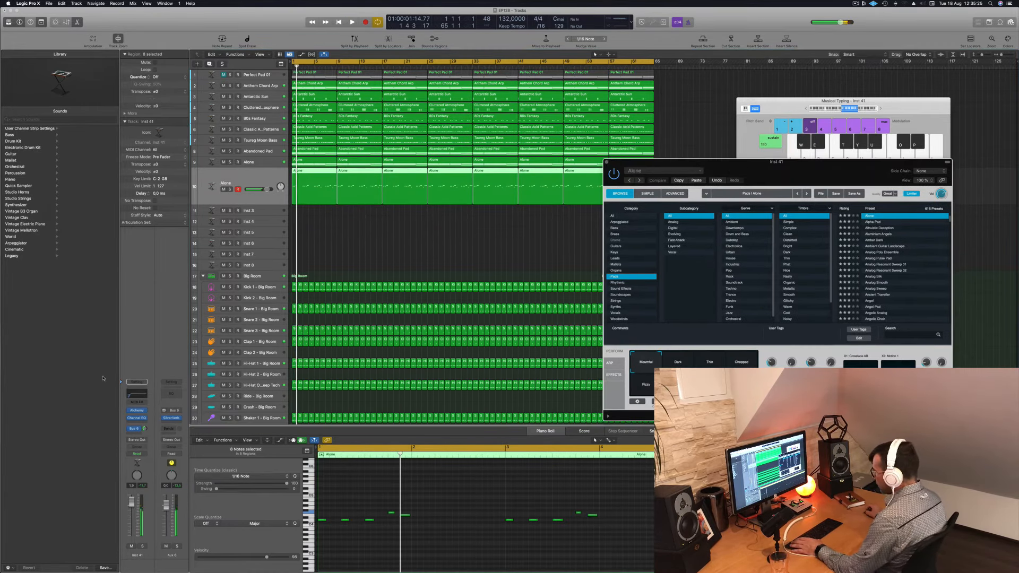
pyautogui.press('Return')
pyautogui.click(136, 410)
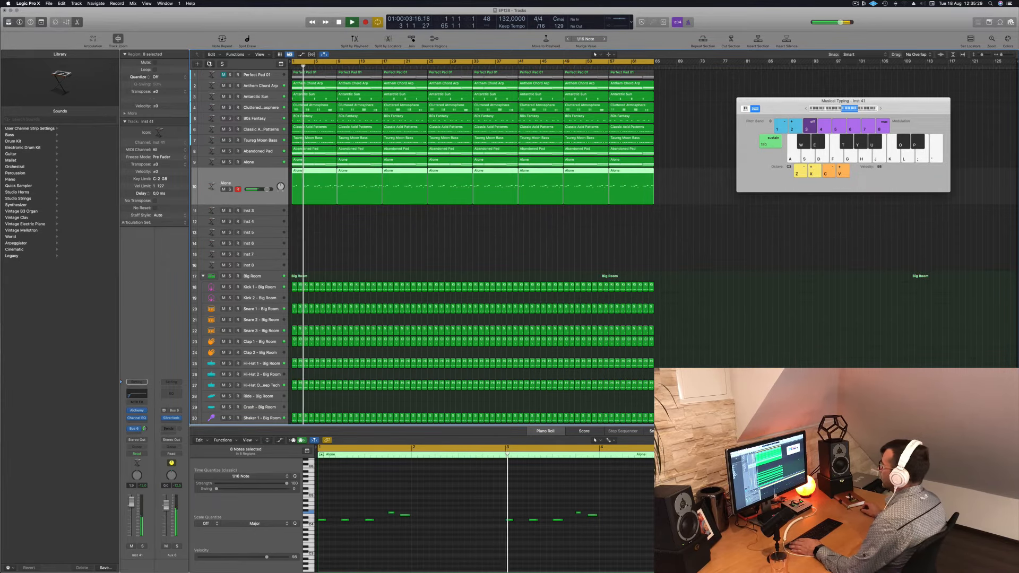
pyautogui.press('super+d')
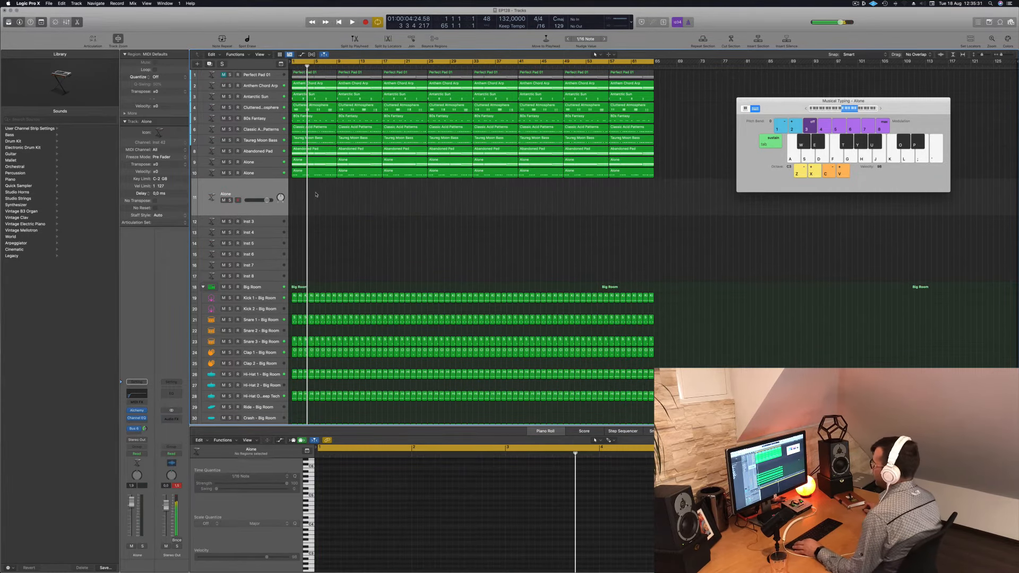
# Copy all eight Alone melody regions onto the new duplicate track at the same bars and mute the original track.
pyautogui.moveTo(317, 194); pyautogui.dragTo(683, 174)
pyautogui.moveTo(323, 174); pyautogui.dragTo(323, 192)
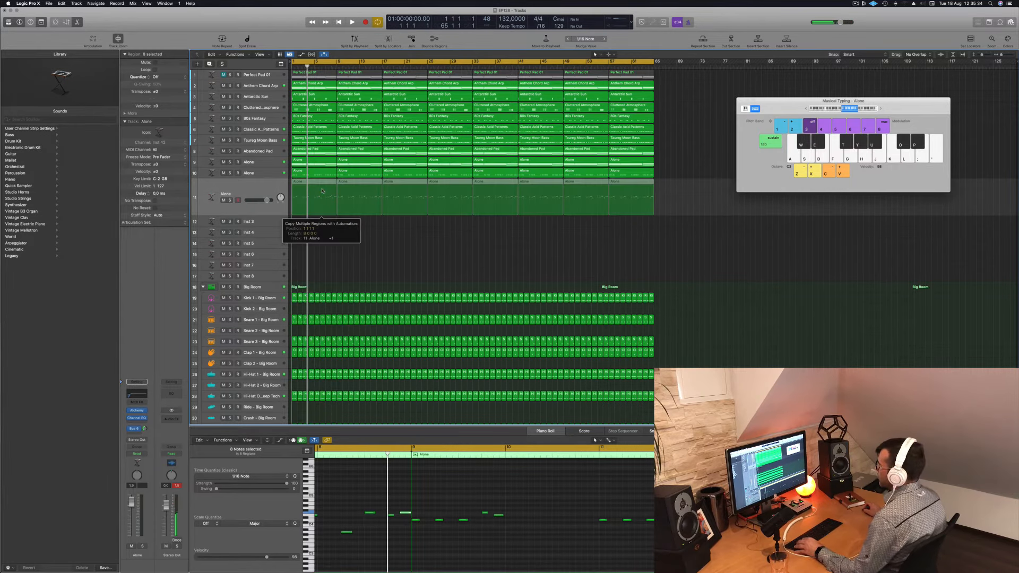
pyautogui.click(223, 173)
pyautogui.press('Return')
pyautogui.press('space')
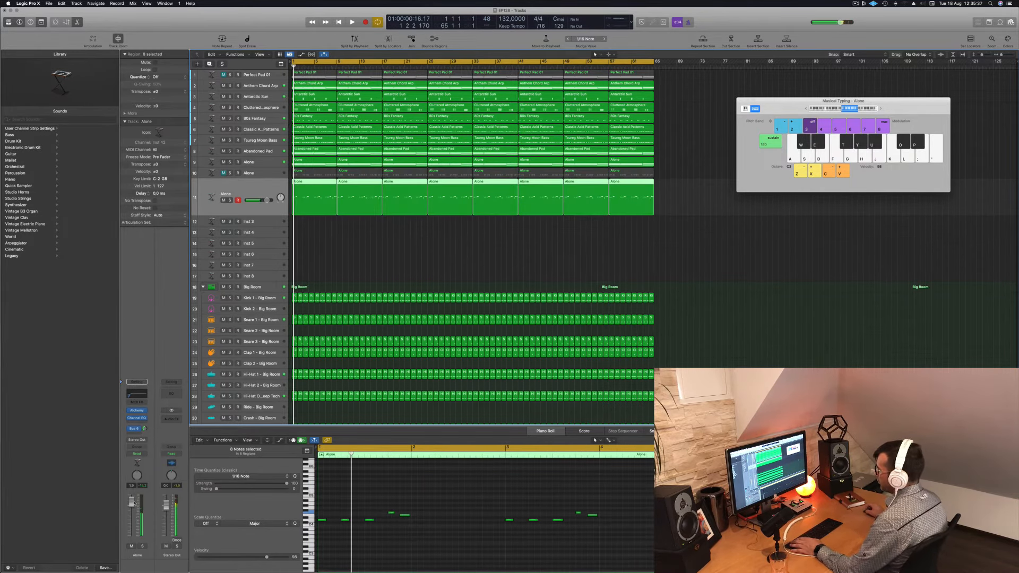
# Load the 80s Synth Pop Lead preset from the Leads category into Alchemy on the duplicated Alone track.
pyautogui.click(139, 413)
pyautogui.press('super+w')
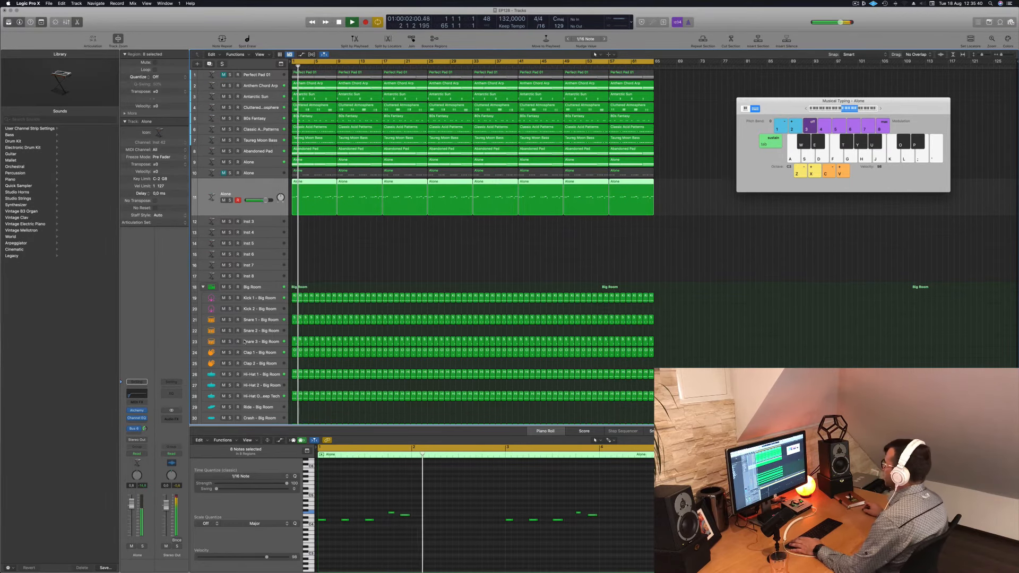
pyautogui.click(136, 411)
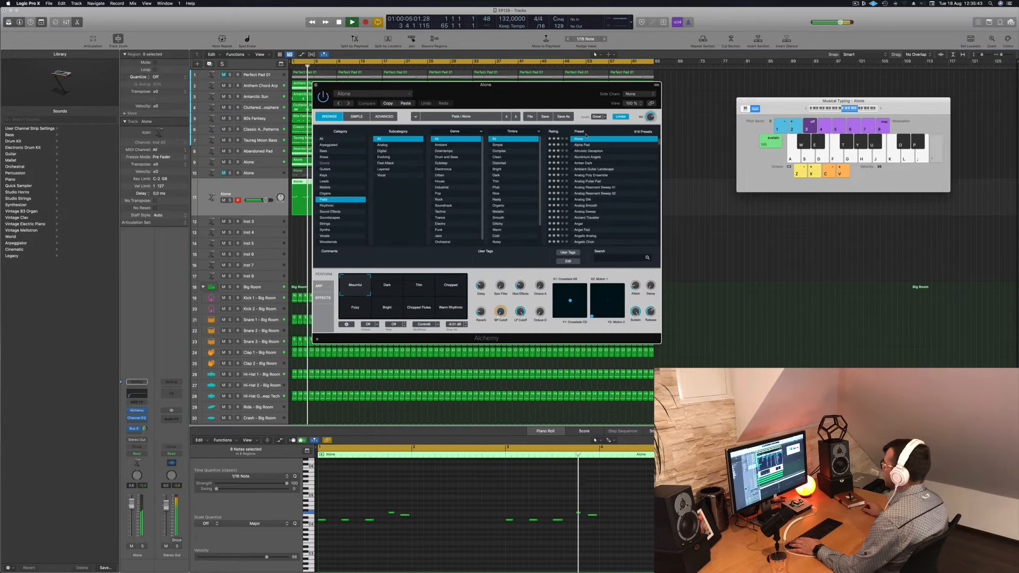
pyautogui.moveTo(548, 96); pyautogui.dragTo(687, 128)
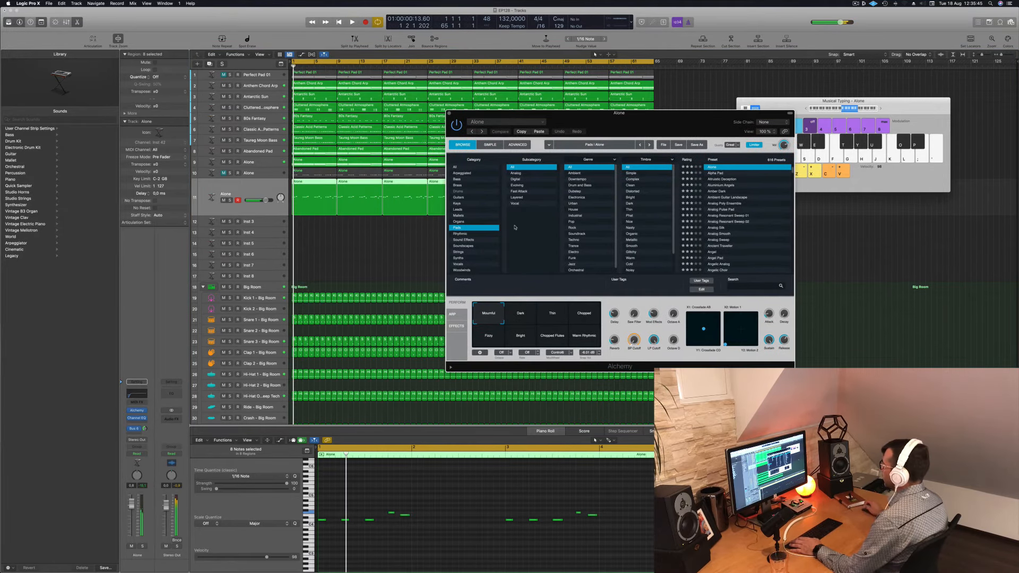
pyautogui.click(461, 210)
pyautogui.click(722, 167)
pyautogui.press('space')
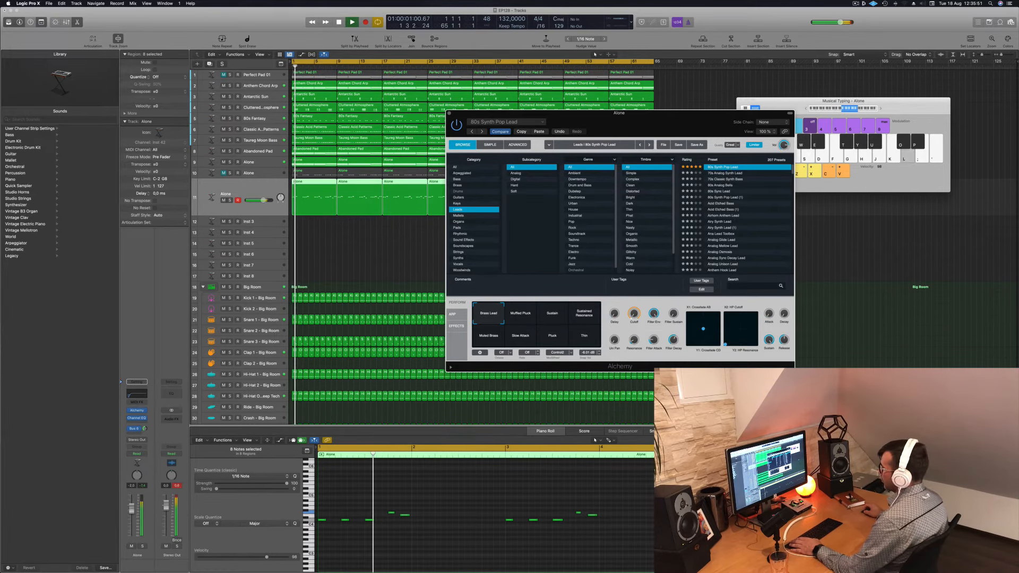
# Adjust the duplicated track's bus send level and audition the Muffled Pluck and Sustain variations of the 80s Synth Pop Lead.
pyautogui.moveTo(145, 429); pyautogui.dragTo(146, 433)
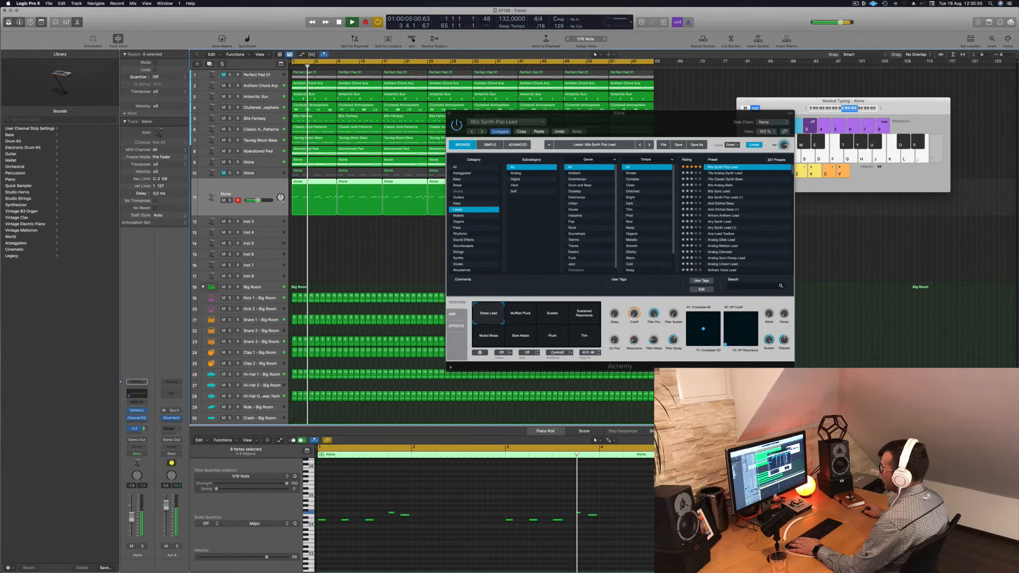
pyautogui.click(512, 314)
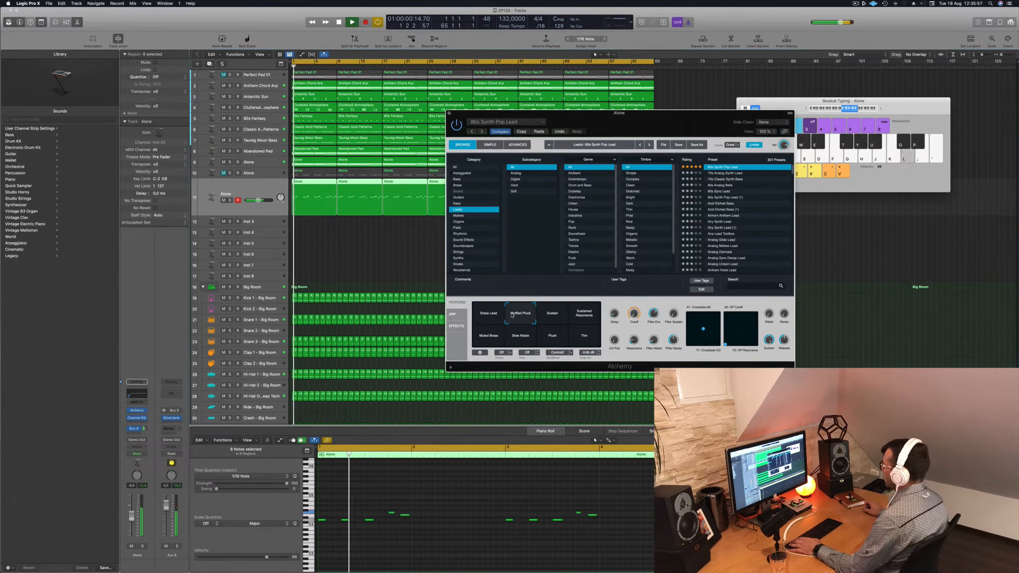
pyautogui.click(557, 315)
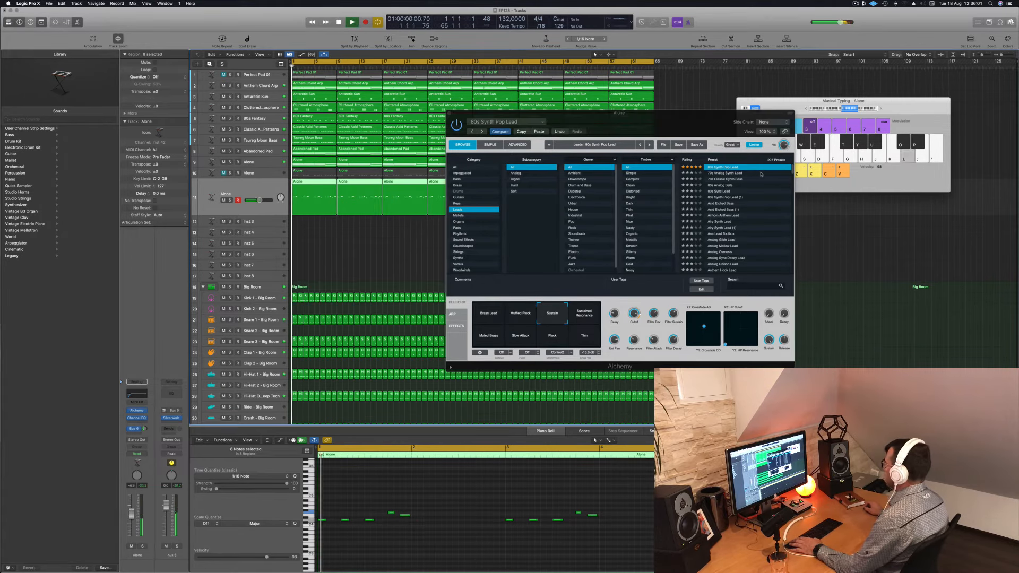
# Audition the Leads presets from 70s Analog Synth Lead through 80s Synth Pop Lead (1) against the Alone melody.
pyautogui.click(732, 174)
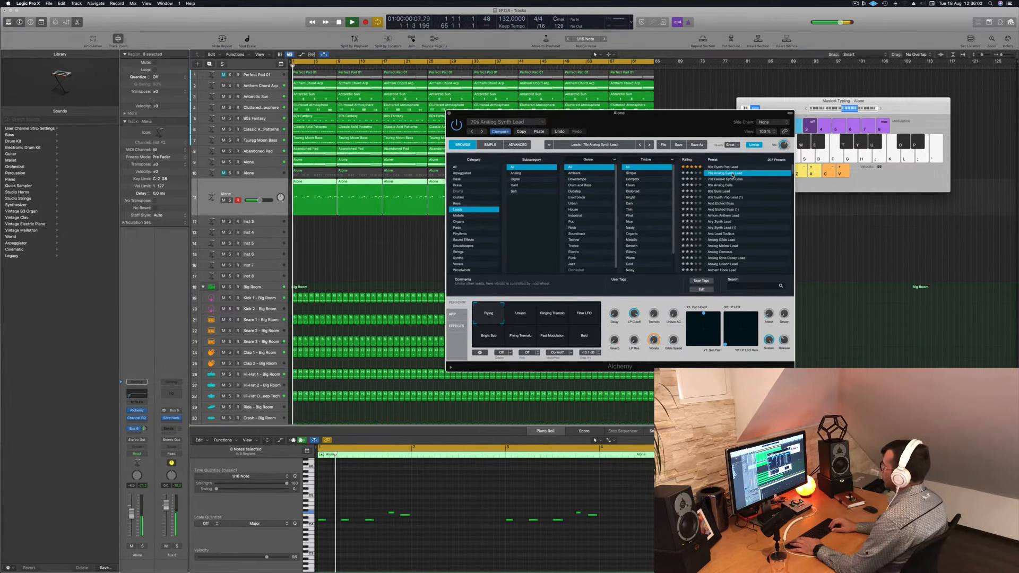
pyautogui.press('Down')
pyautogui.press('space')
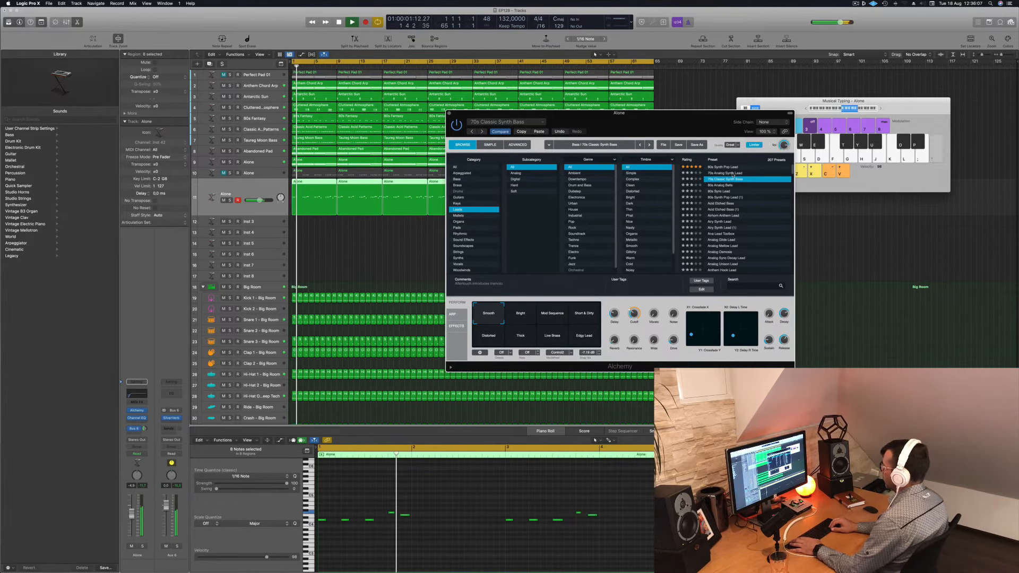
pyautogui.press('Down')
pyautogui.press('space')
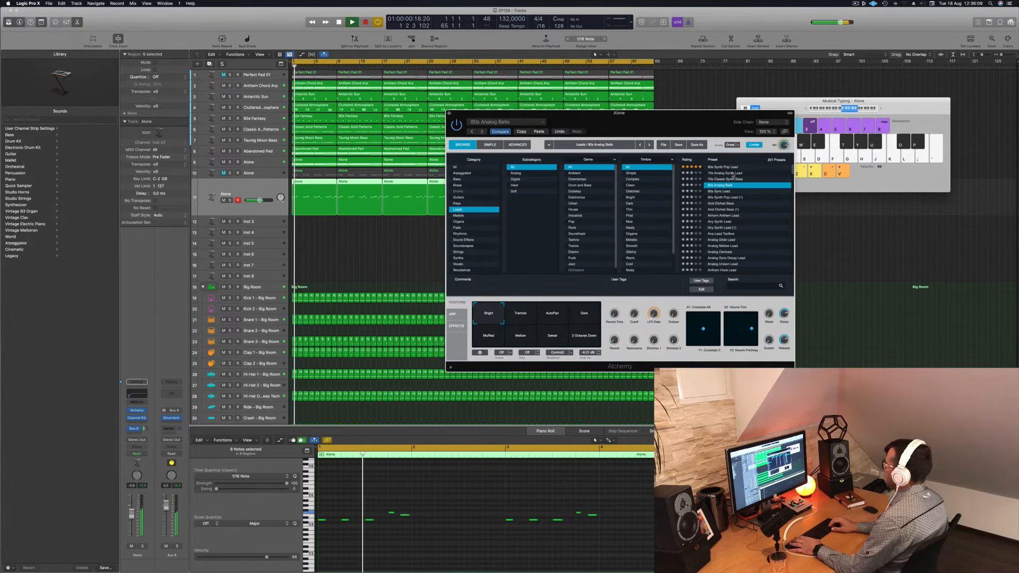
pyautogui.press('Down')
pyautogui.press('space')
pyautogui.press('Down')
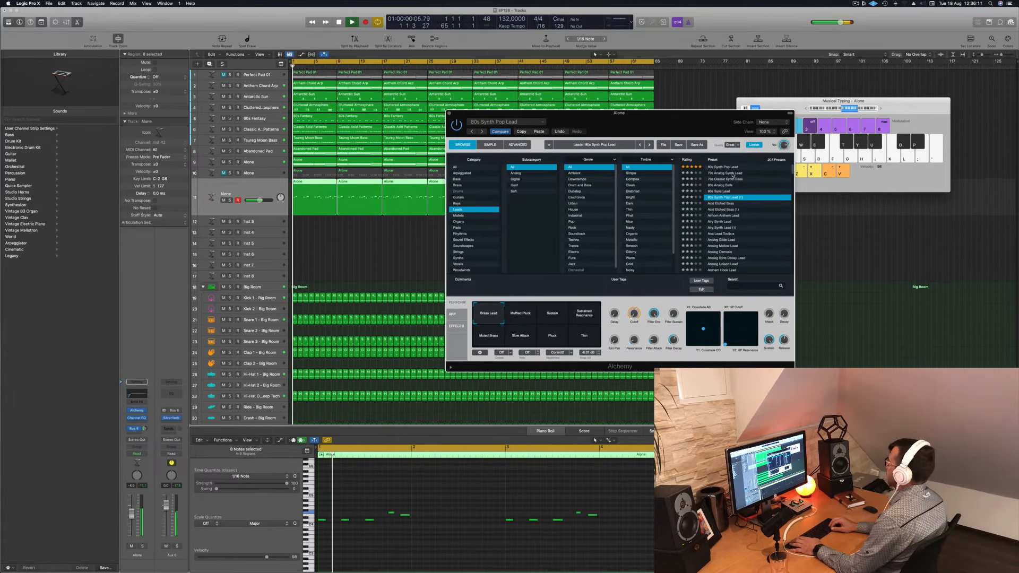
# Audition the Leads presets from Acid Etched Bass through Analog Glide Lead on the duplicated Alone track.
pyautogui.press('Down')
pyautogui.press('Down')
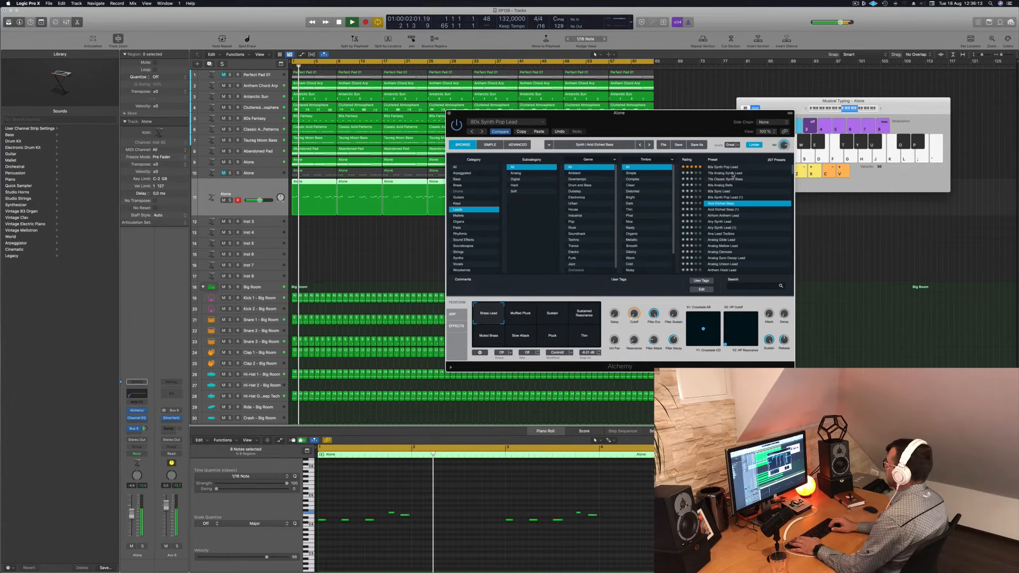
pyautogui.press('Down')
pyautogui.press('Down')
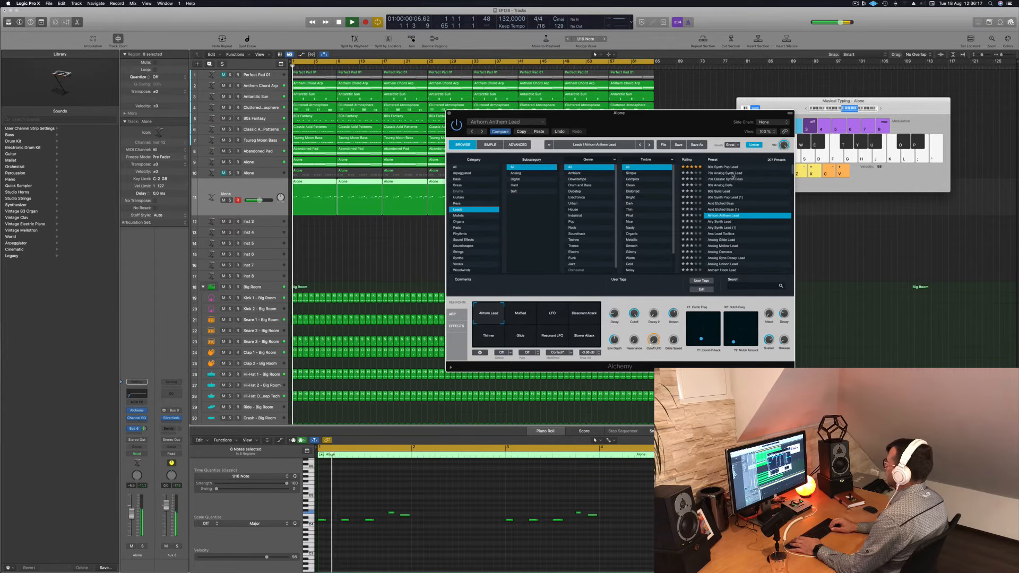
pyautogui.press('Down')
pyautogui.press('Down')
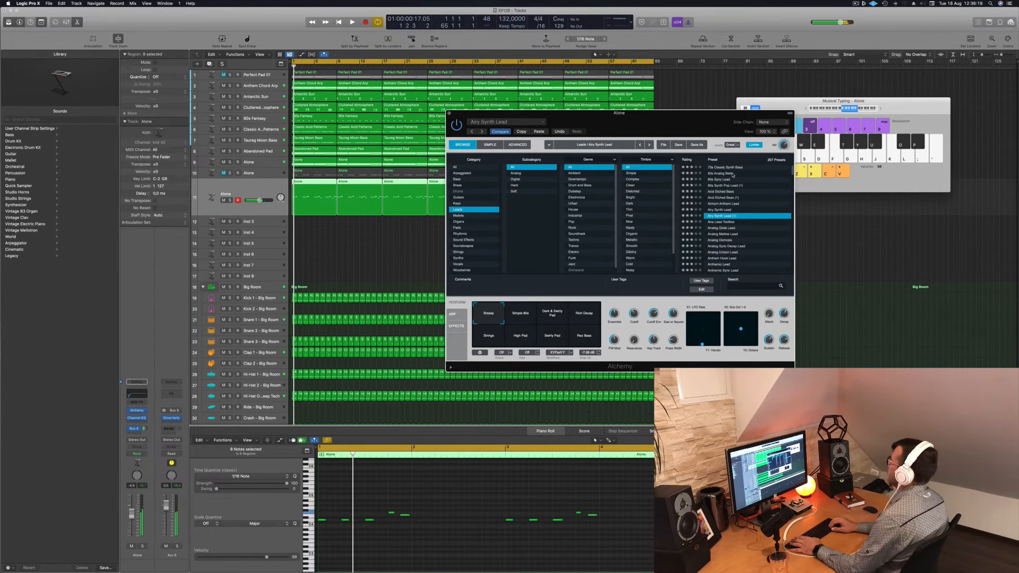
pyautogui.press('Down')
pyautogui.press('Down')
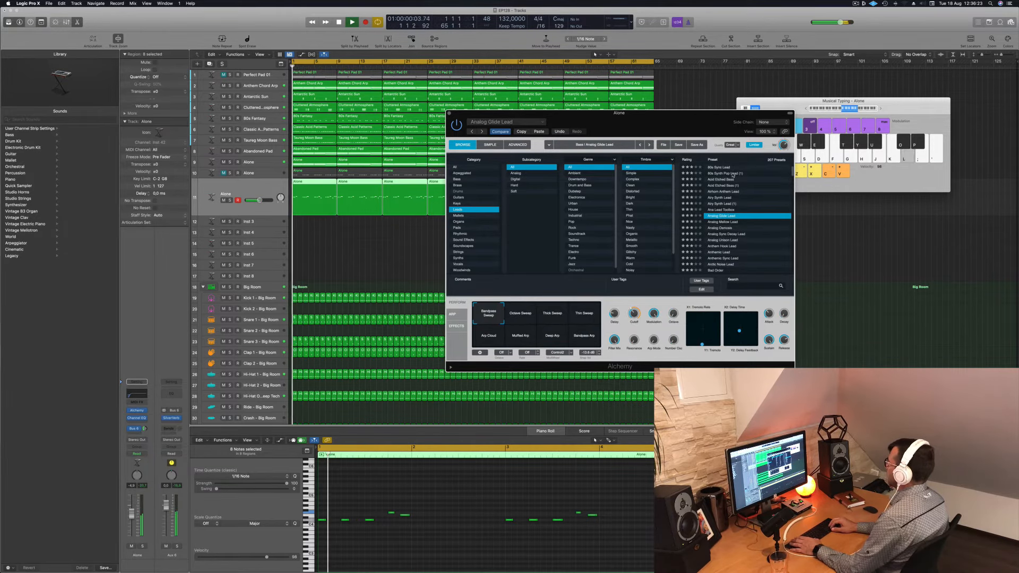
# Audition the Analog Mellow Lead, Analog Osmosis and Analog Sync Decay Lead presets and stop playback.
pyautogui.press('Down')
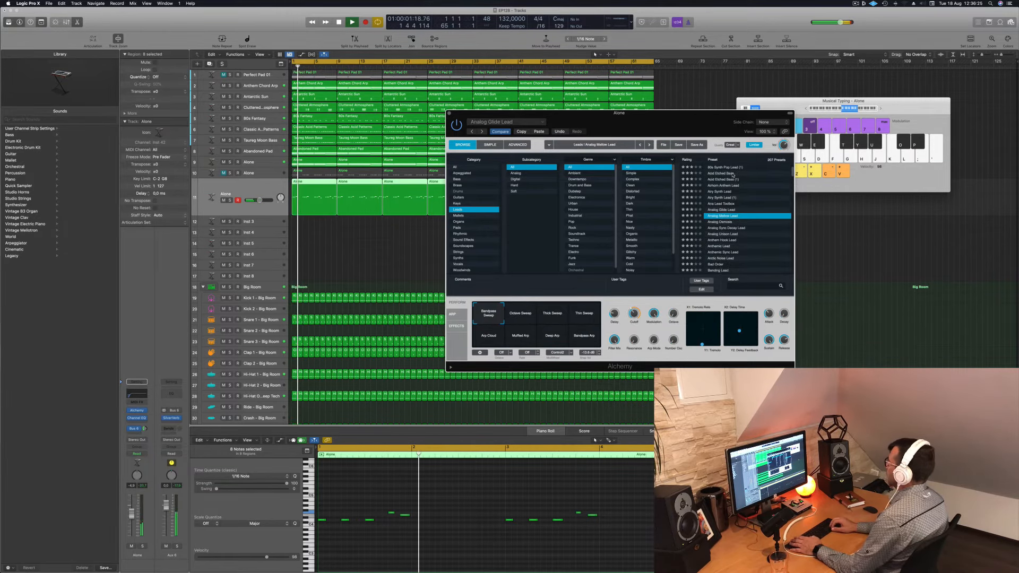
pyautogui.press('space')
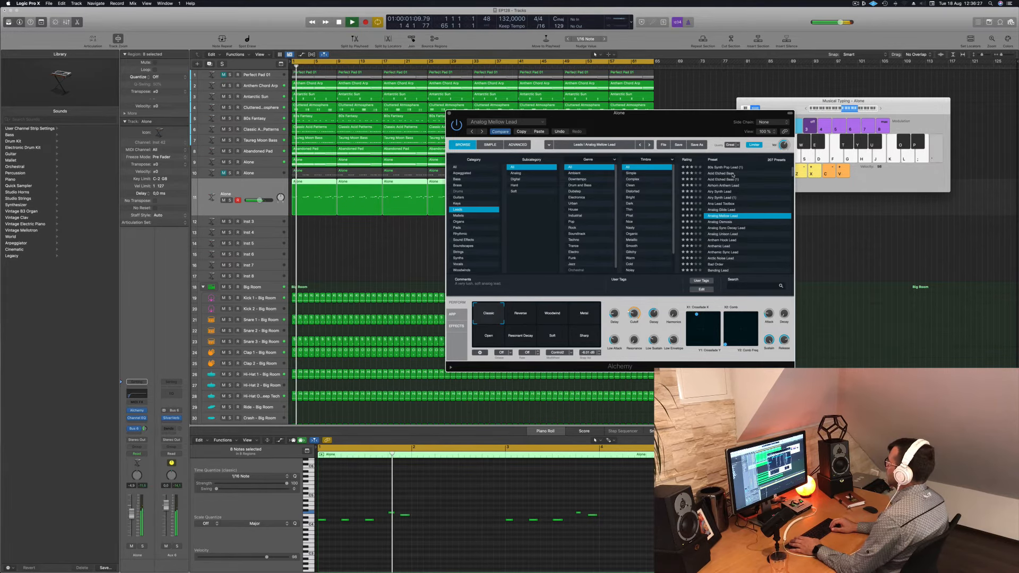
pyautogui.press('Down')
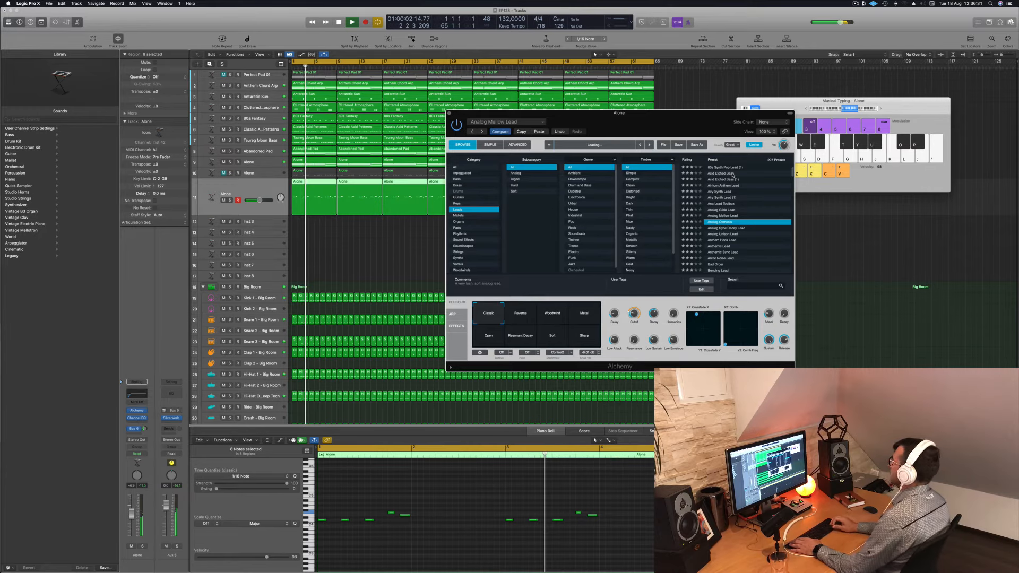
pyautogui.press('space')
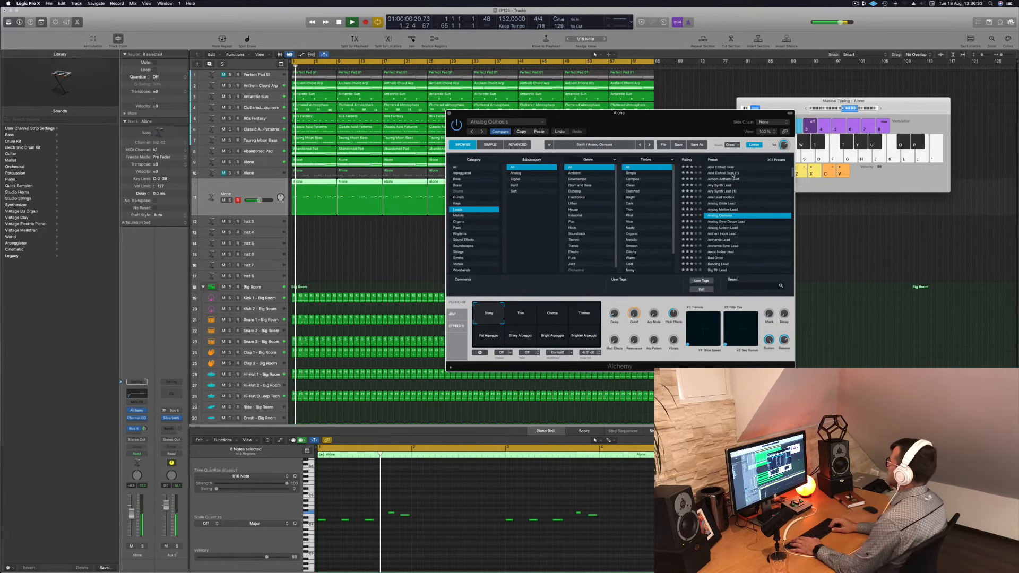
pyautogui.press('Down')
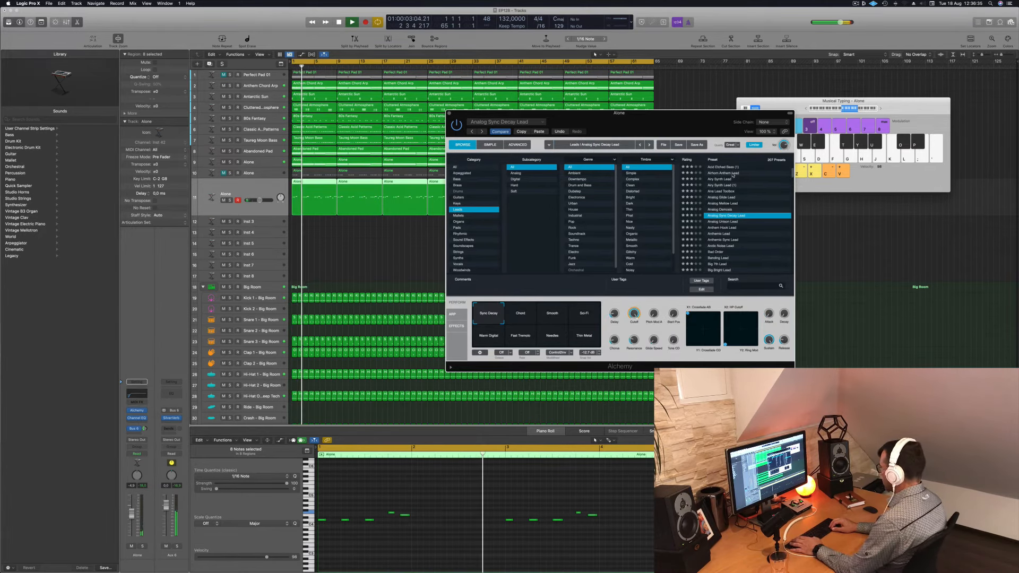
pyautogui.press('space')
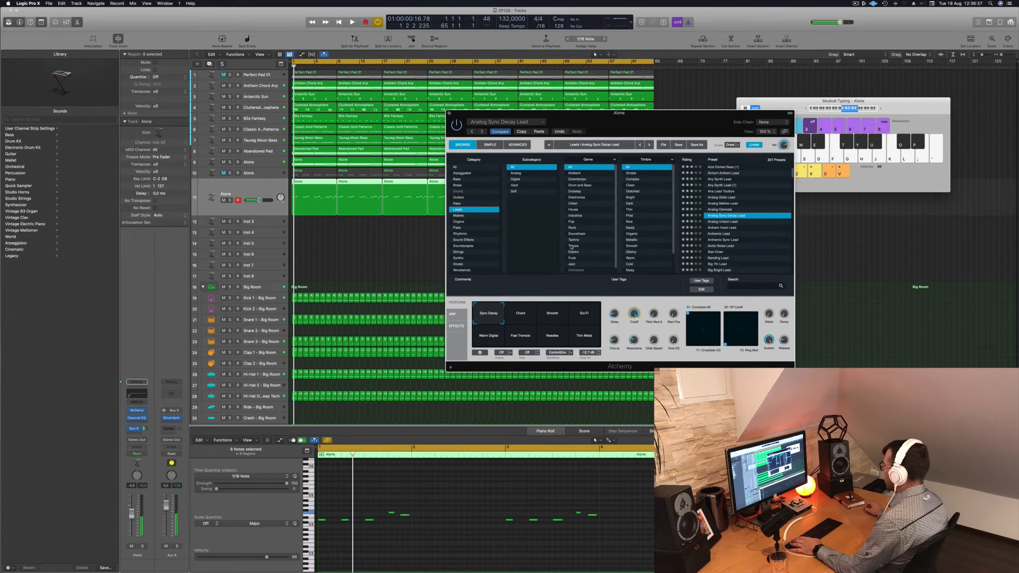
# Filter the Leads presets to the Trance genre and audition Chip Tune Lead, Classic 80s Synth Brass and Classic Super Saw.
pyautogui.click(573, 247)
pyautogui.click(720, 205)
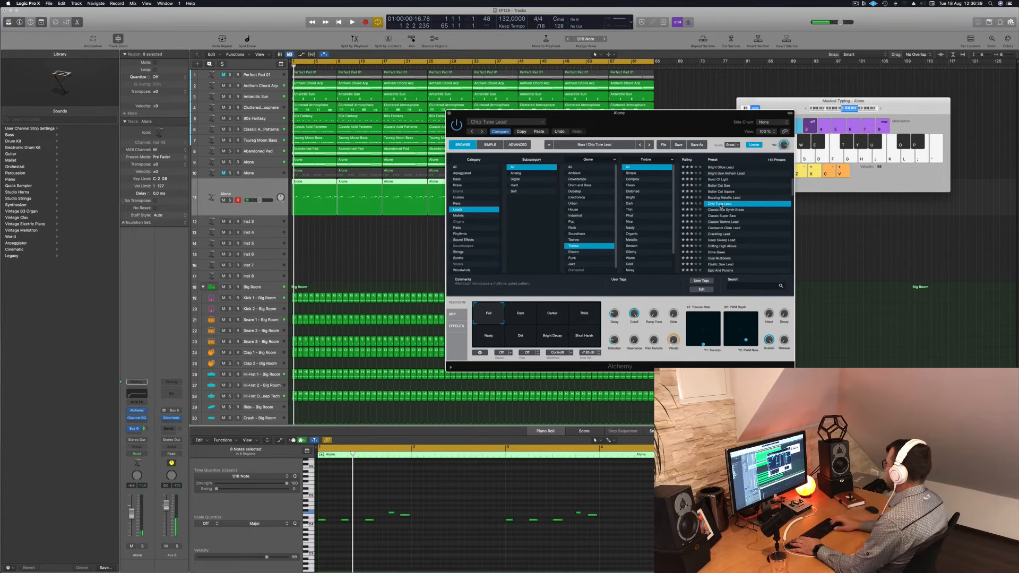
pyautogui.press('space')
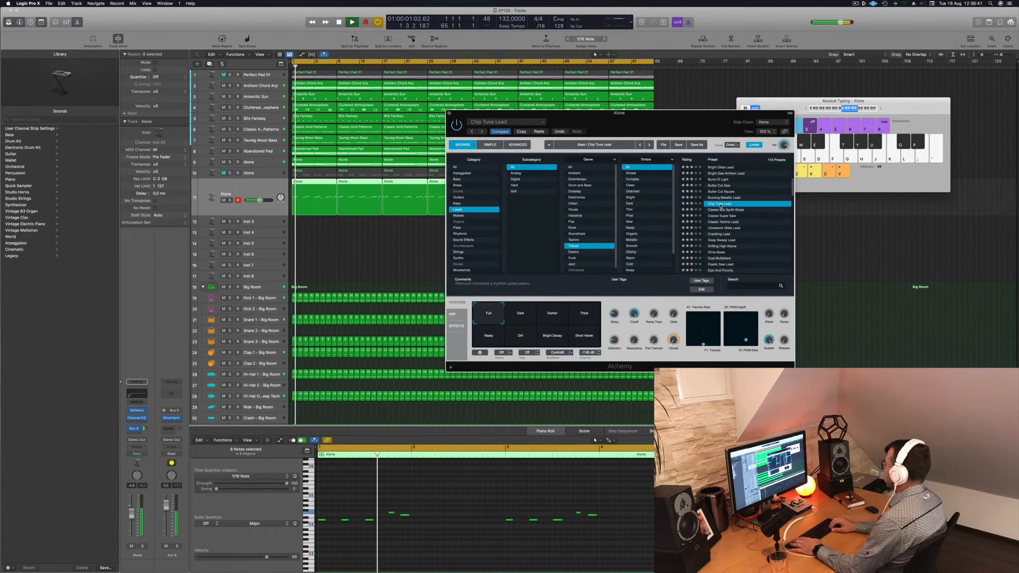
pyautogui.press('Down')
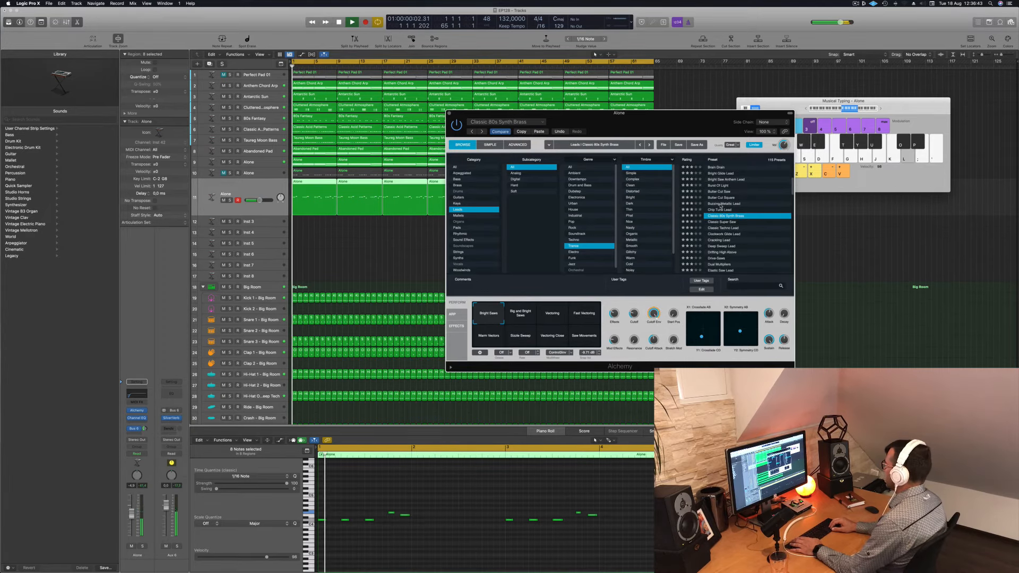
pyautogui.press('Down')
pyautogui.press('Return')
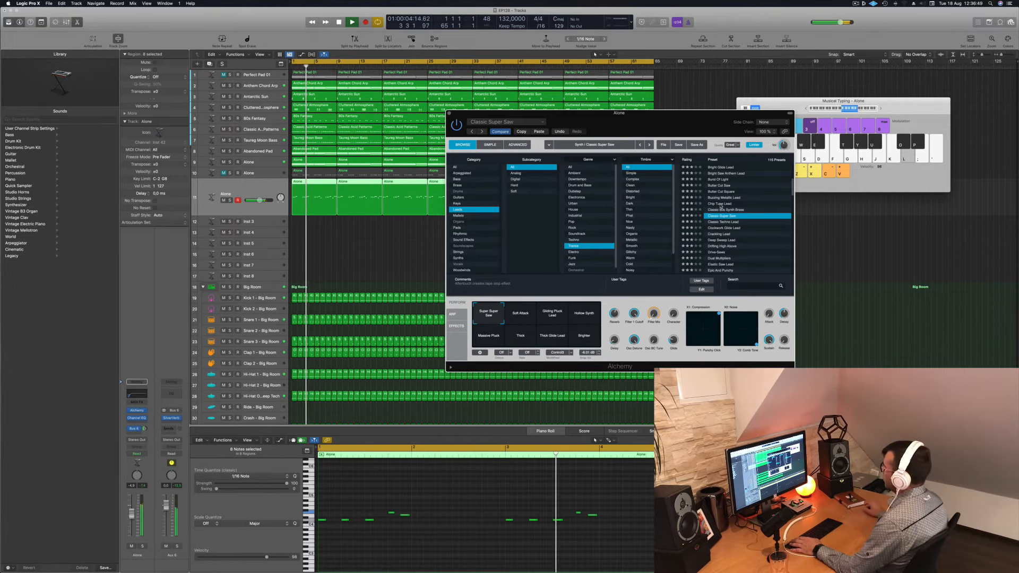
# Try Classic Super Saw's Soft Attack, Gliding Pluck Lead, Hollow Synth and Massive Pluck variations and raise the Delay on Massive Pluck.
pyautogui.click(520, 315)
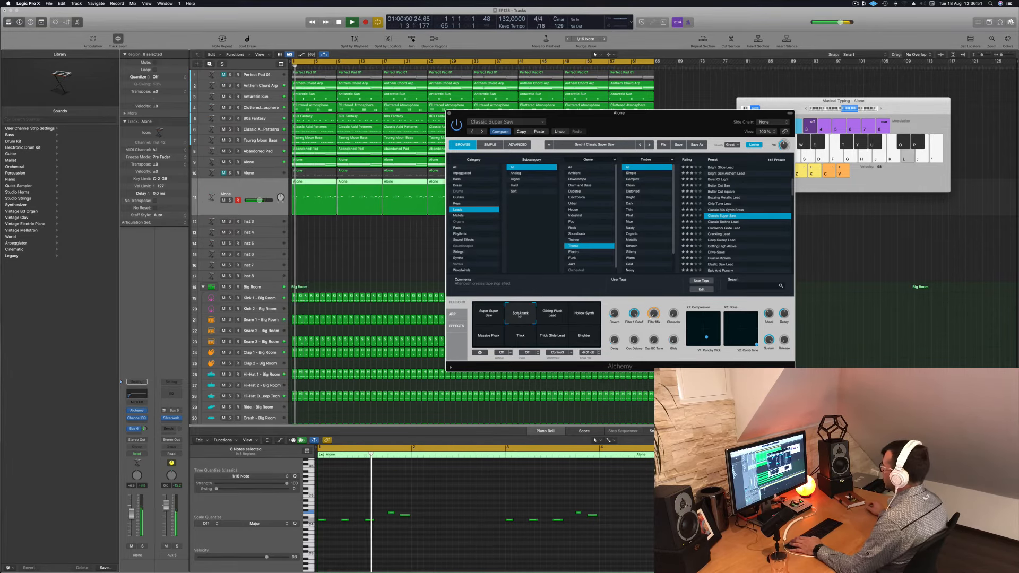
pyautogui.click(553, 316)
pyautogui.click(581, 318)
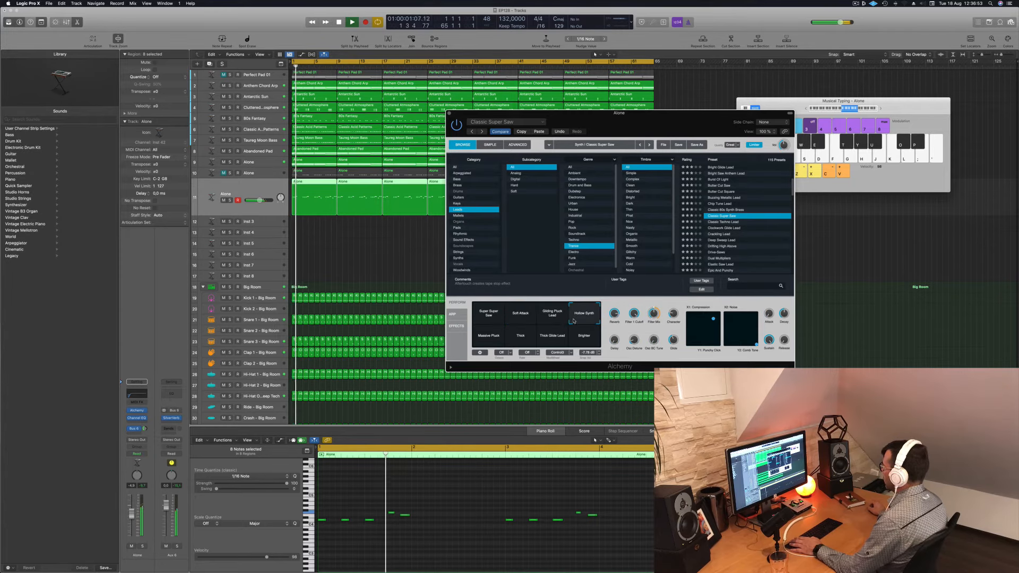
pyautogui.click(491, 336)
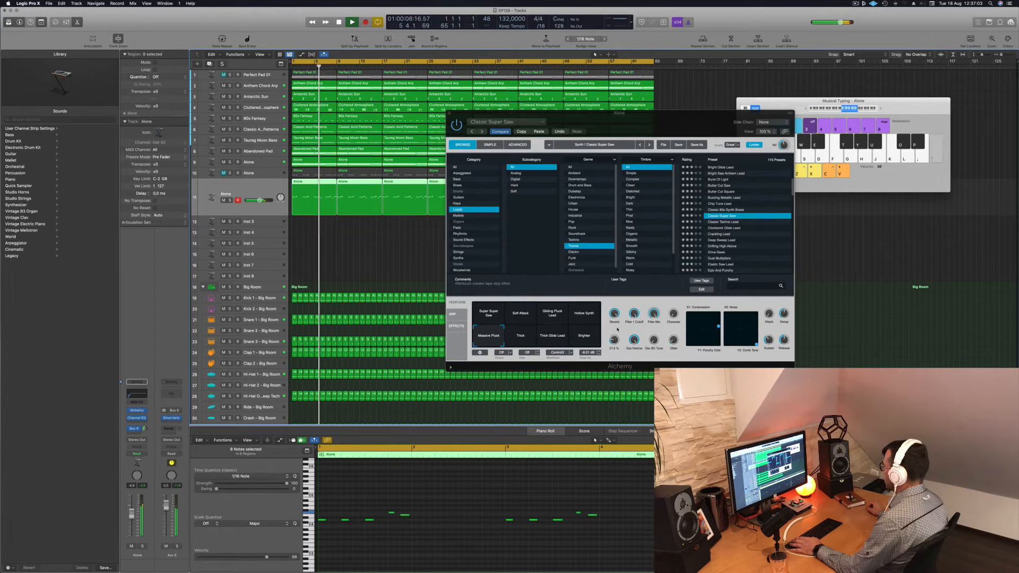
pyautogui.moveTo(614, 342); pyautogui.dragTo(614, 338)
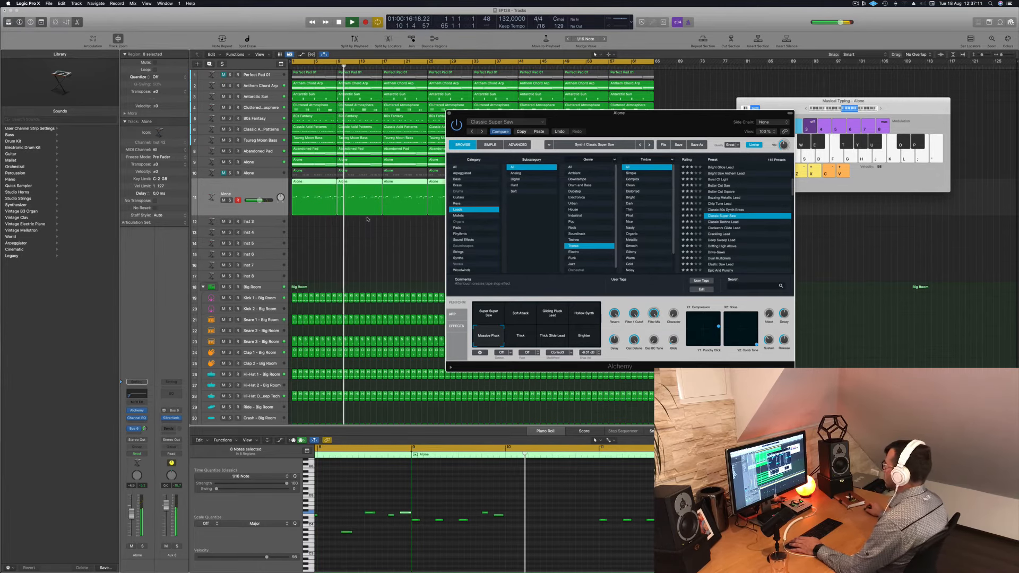
# Move the Alchemy window aside and compare Classic Super Saw's Thick, Thick Glide Lead, Brighter, Massive Pluck and Super Super Saw variations.
pyautogui.moveTo(645, 125); pyautogui.dragTo(666, 105)
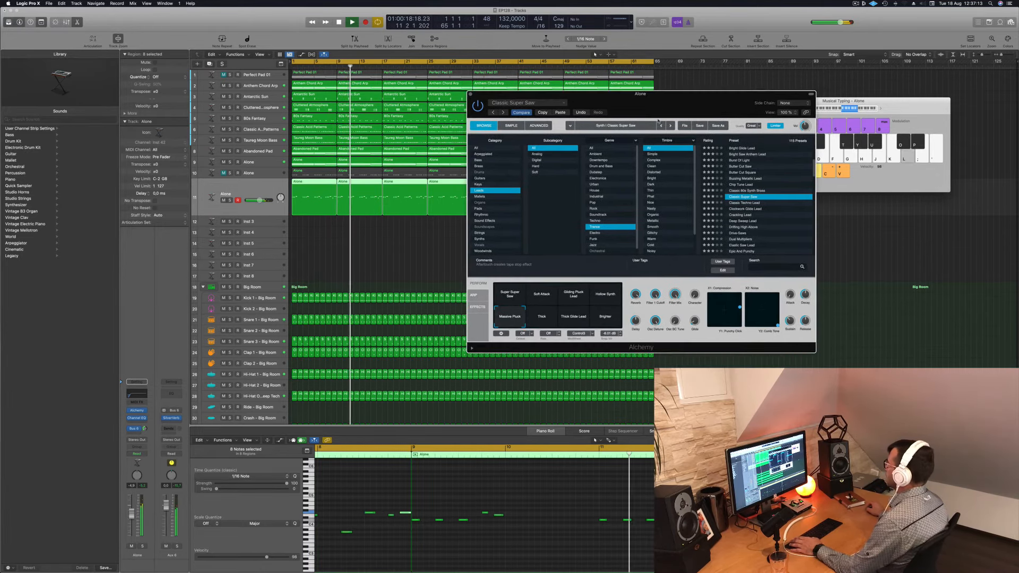
pyautogui.click(542, 318)
pyautogui.press('Return')
pyautogui.click(573, 319)
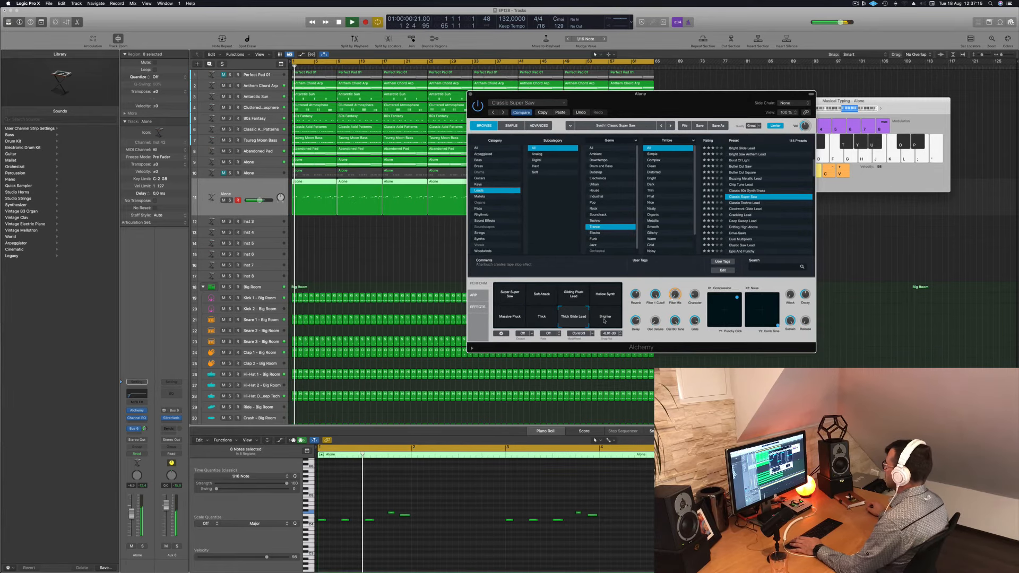
pyautogui.click(605, 318)
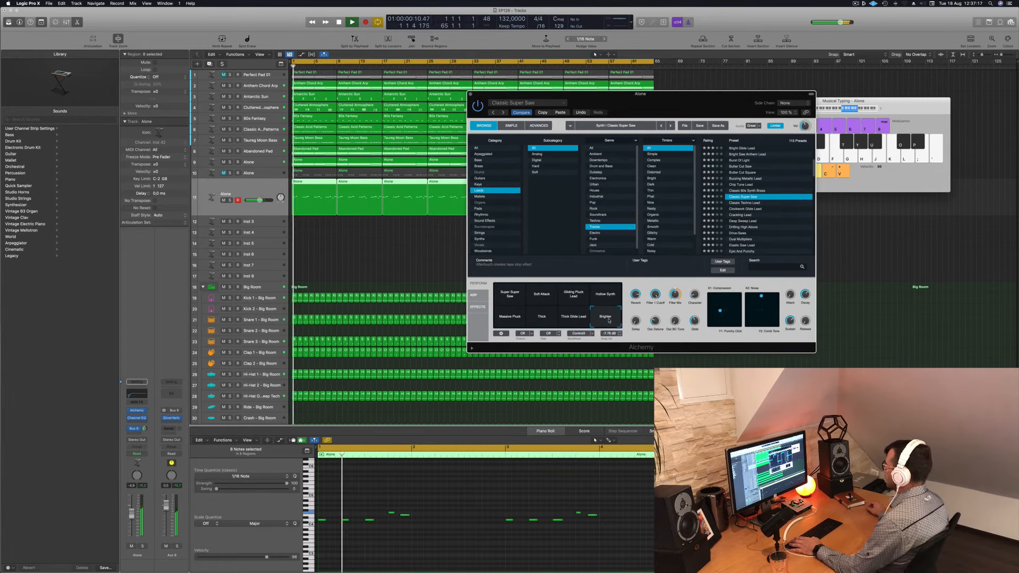
pyautogui.click(510, 318)
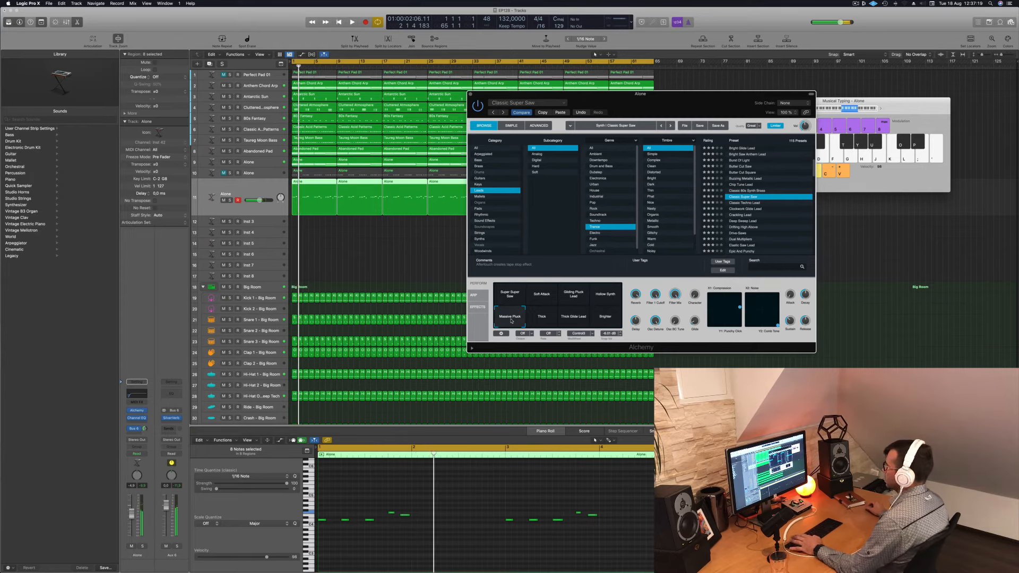
pyautogui.click(510, 296)
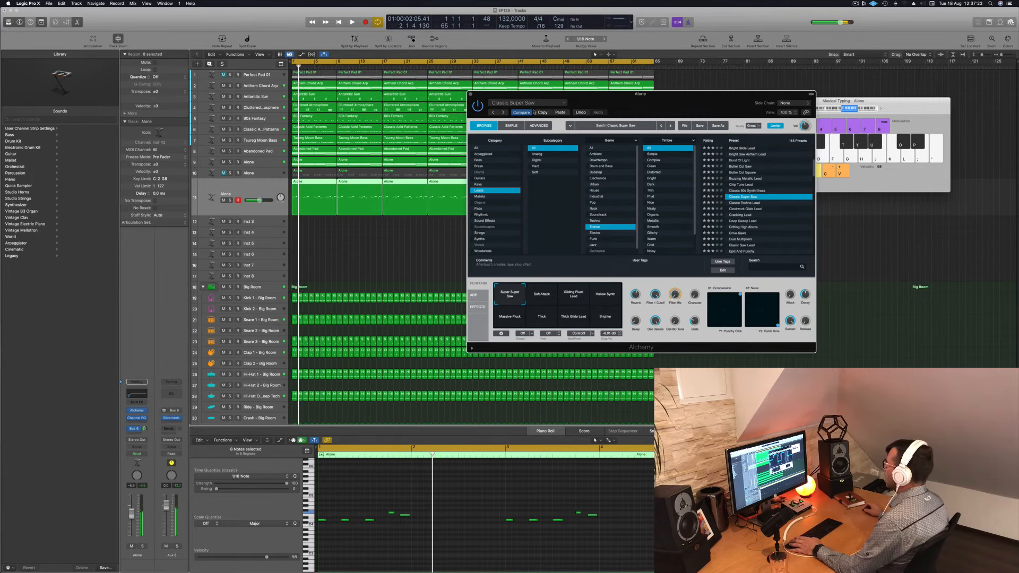
# Audition the Trance lead presets from Clockwork Glide Lead through Elastic Saw Lead with the Alone melody playing.
pyautogui.press('space')
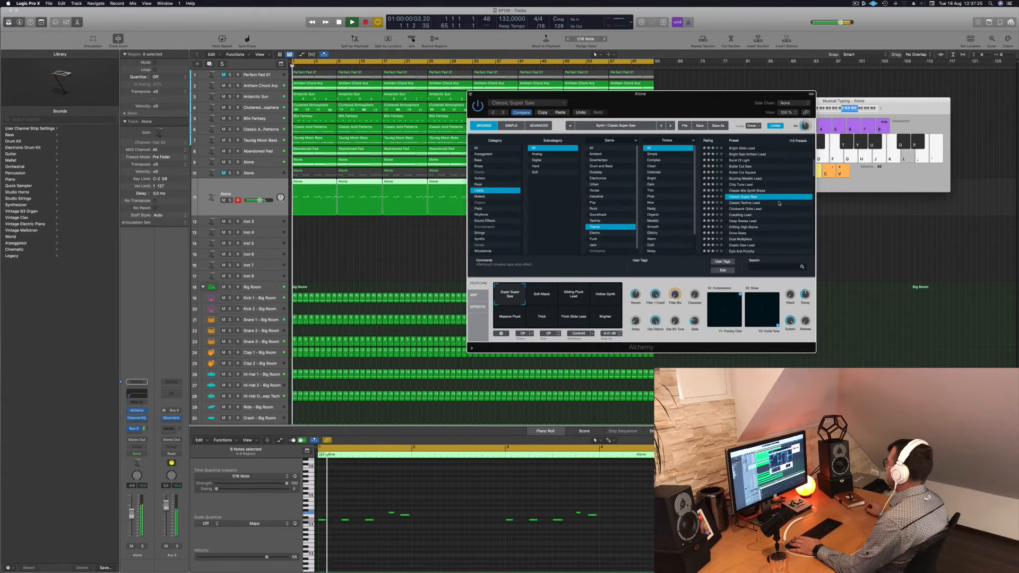
pyautogui.click(749, 209)
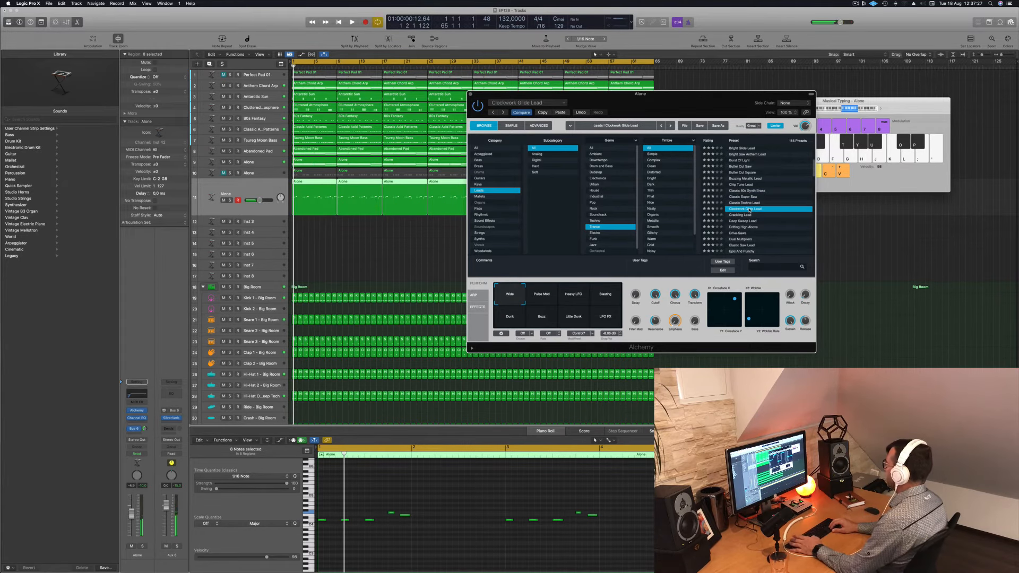
pyautogui.press('Down')
pyautogui.press('Down')
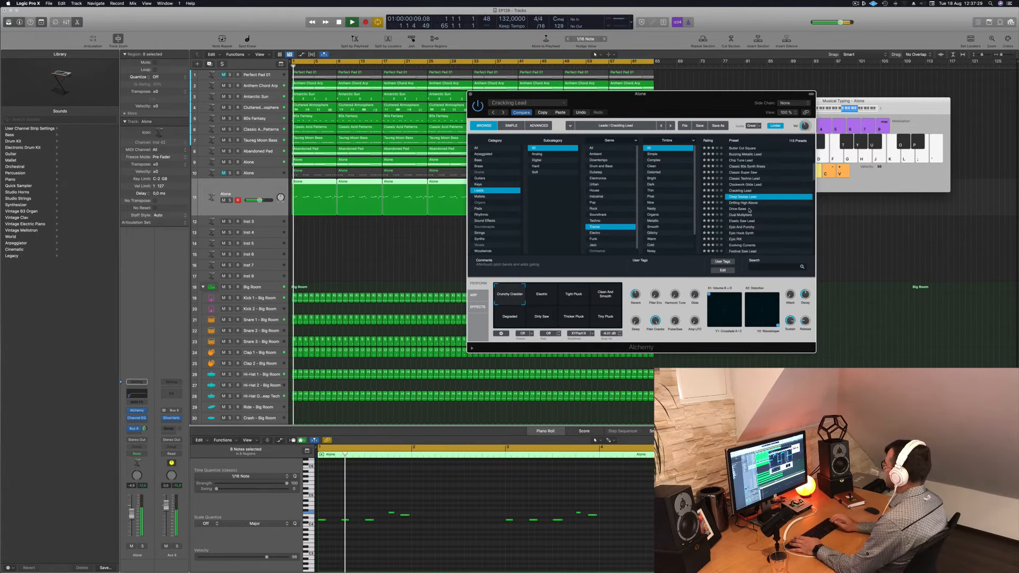
pyautogui.press('Down')
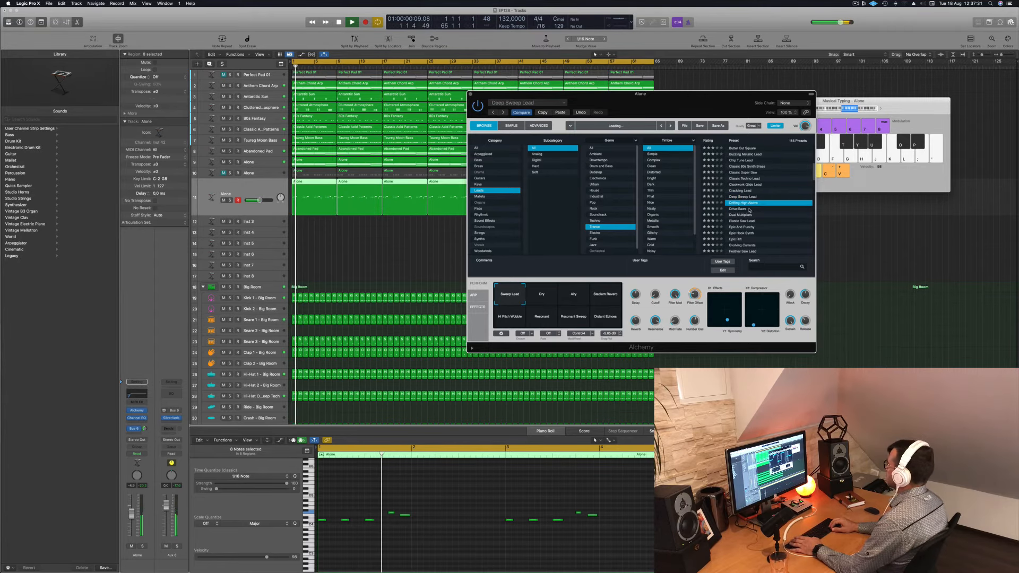
pyautogui.press('Down')
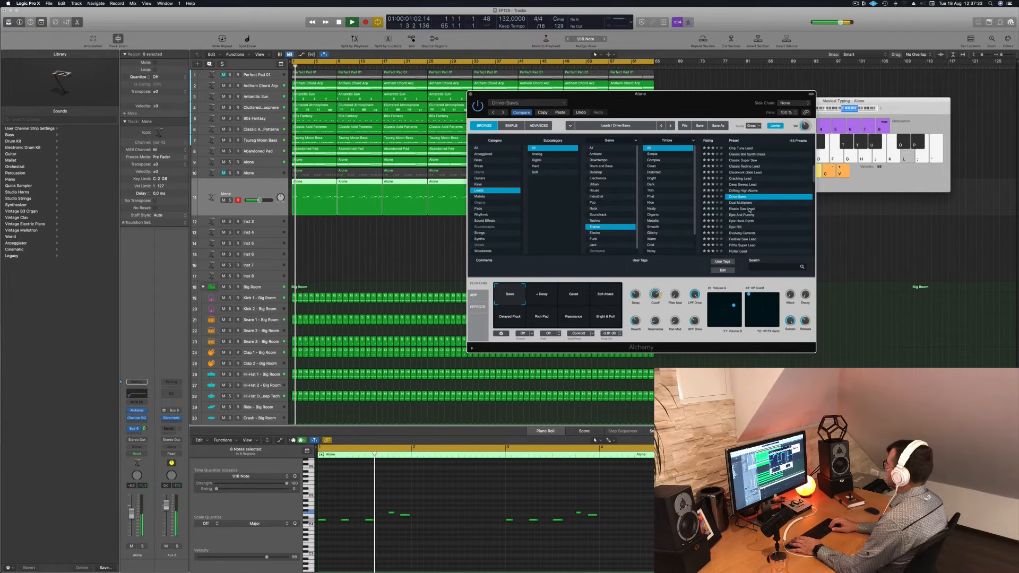
pyautogui.press('space')
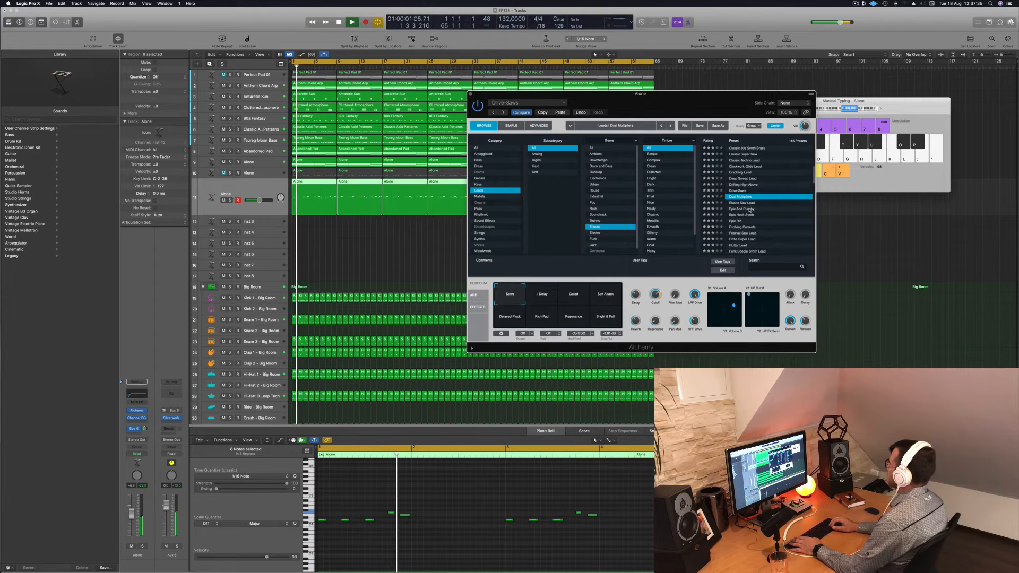
pyautogui.press('Down')
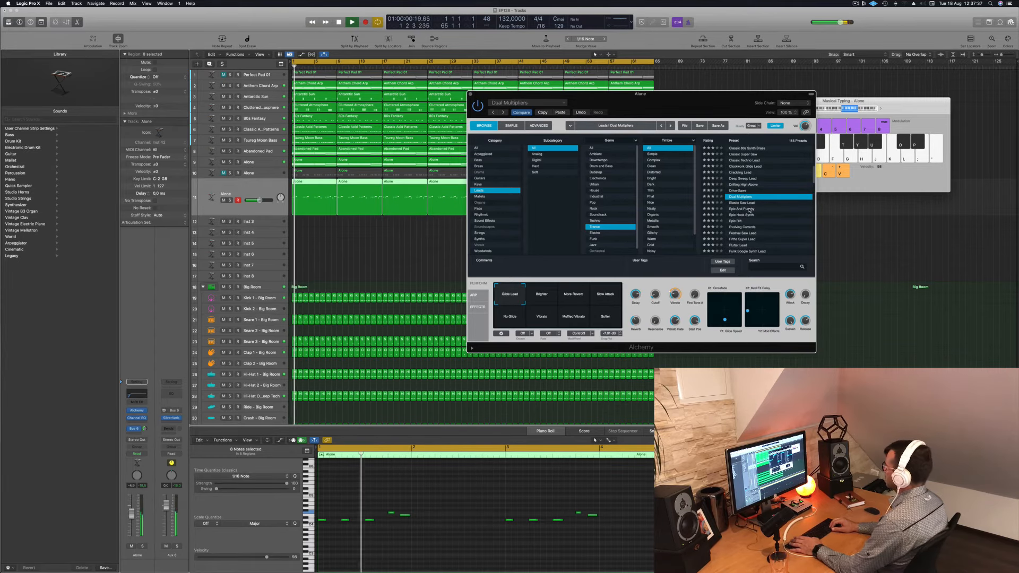
pyautogui.press('Down')
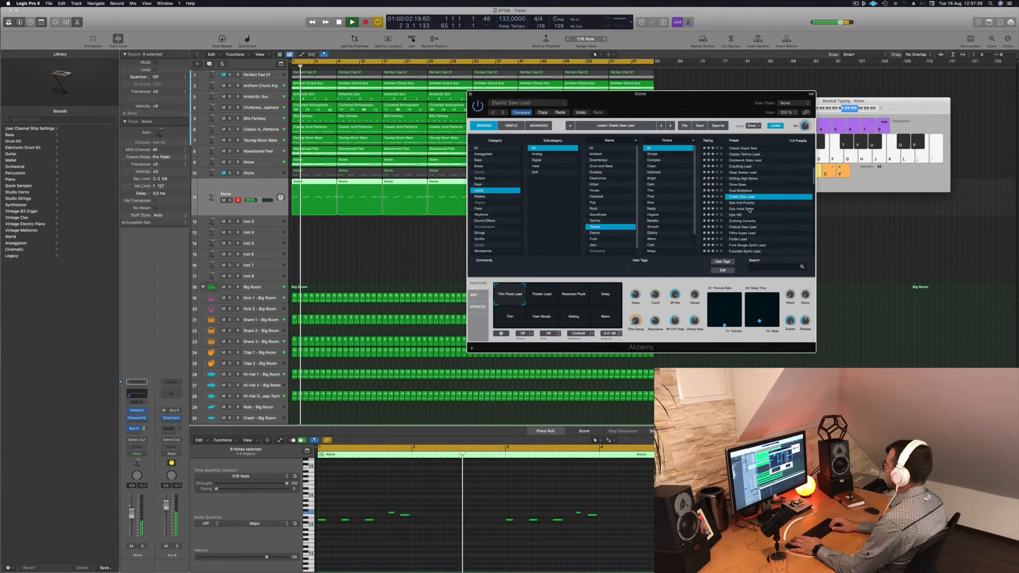
# Audition the Trance lead presets from Epic And Punchy through Festival Saw Lead with the Alone melody playing.
pyautogui.press('Down')
pyautogui.press('space')
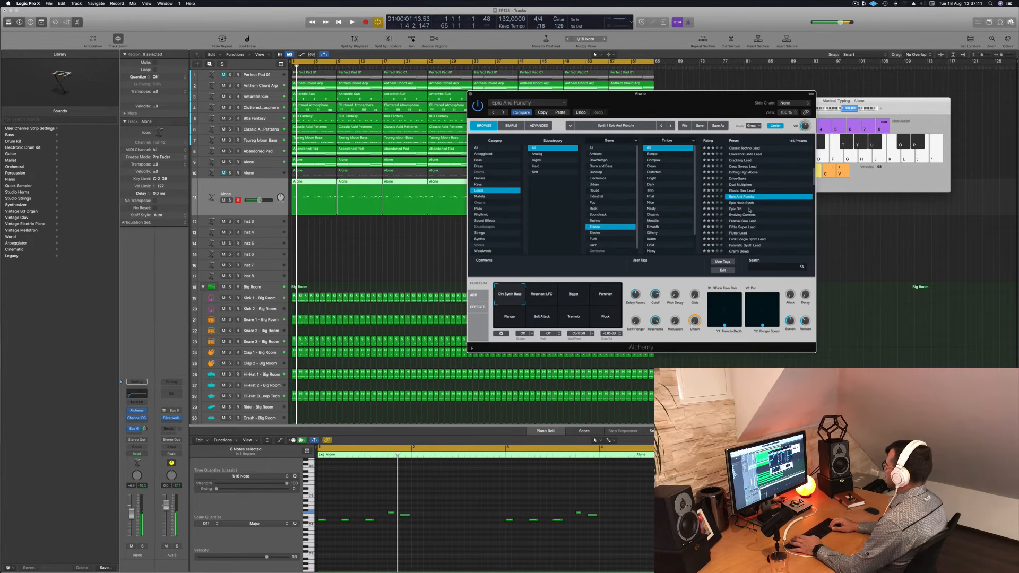
pyautogui.press('Down')
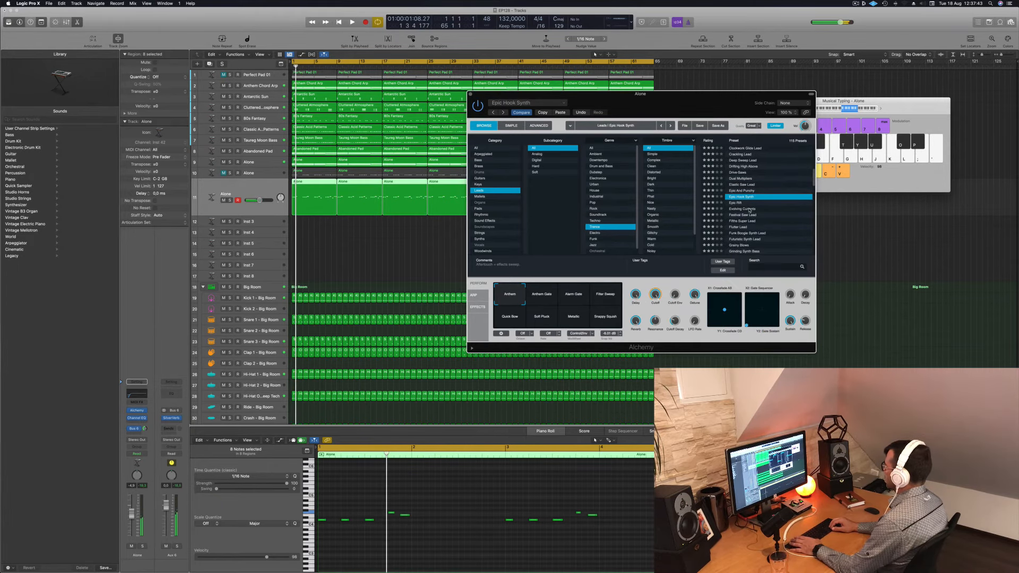
pyautogui.press('Down')
pyautogui.press('space')
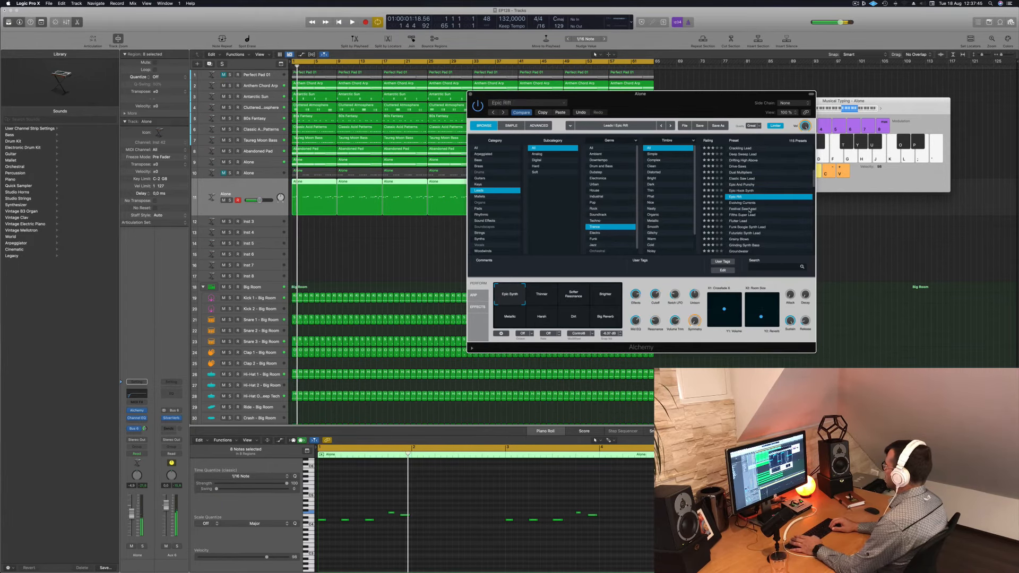
pyautogui.press('Down')
pyautogui.press('Down')
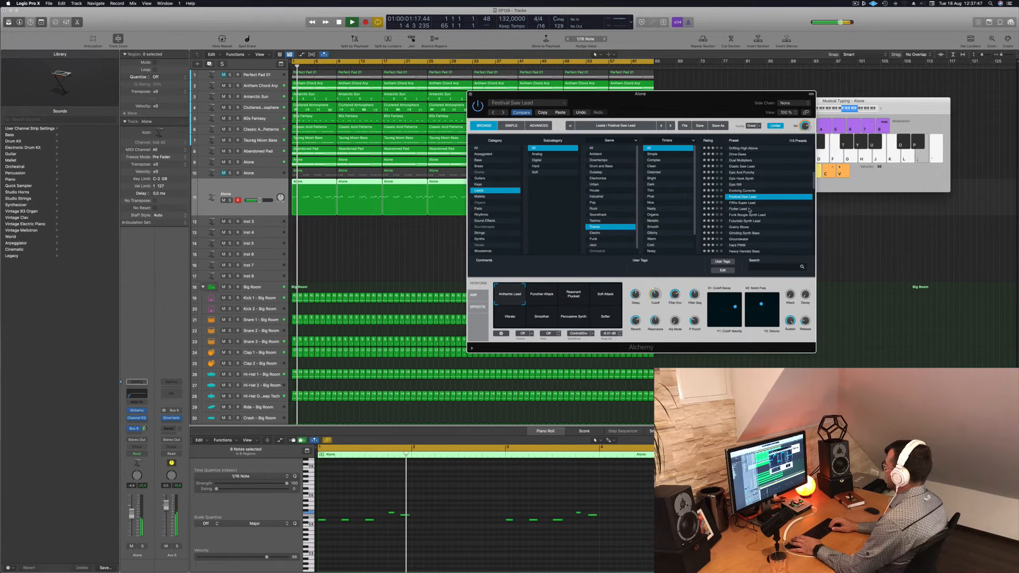
# Compare Festival Saw Lead with the Filths Super Lead and Flutter Lead presets during playback.
pyautogui.press('space')
pyautogui.press('space')
pyautogui.press('Down')
pyautogui.press('space')
pyautogui.press('space')
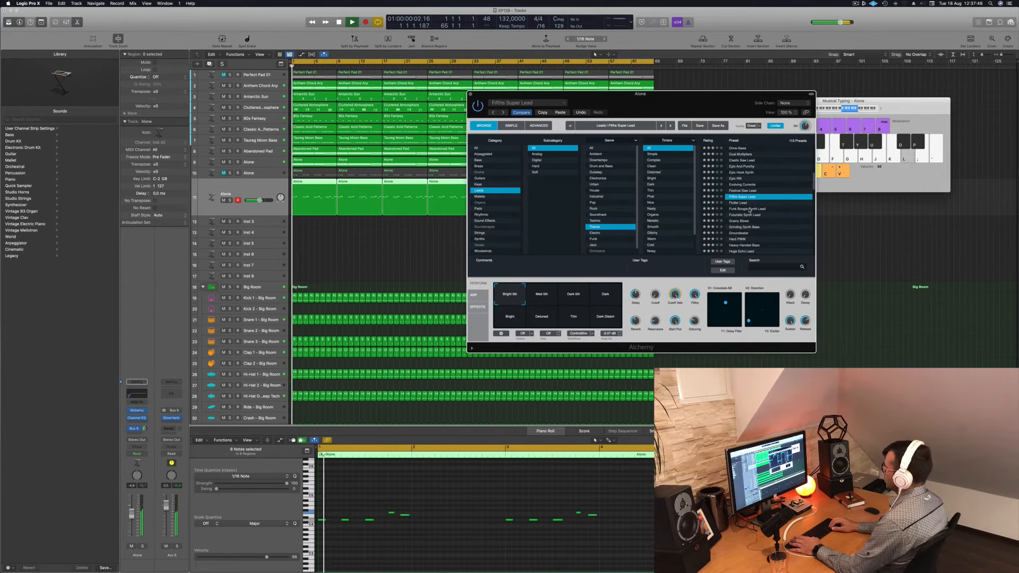
pyautogui.press('Down')
pyautogui.press('space')
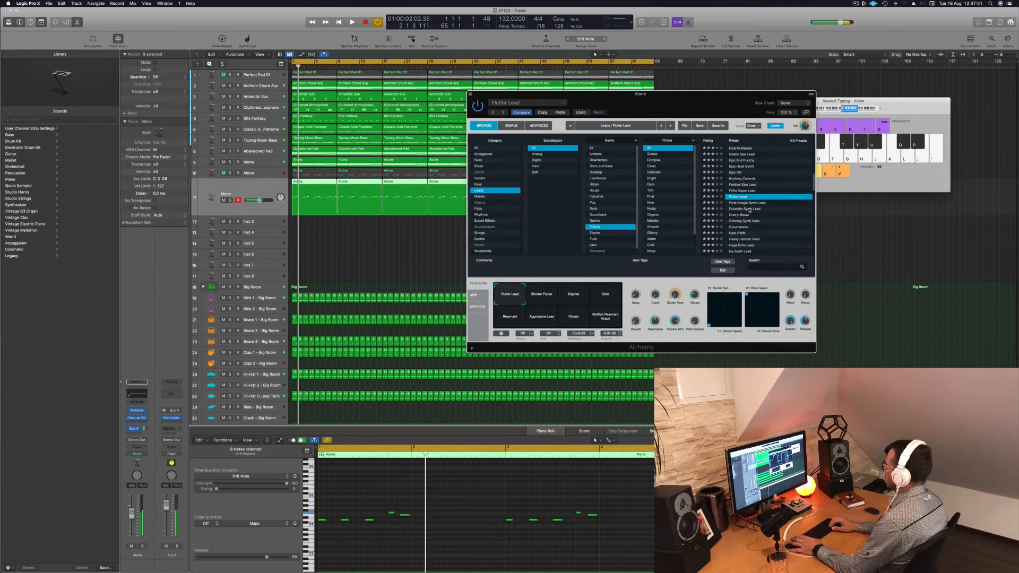
# Audition the Futuristic Synth Lead, Grinding Synth Bass and Icy Synth Lead presets on the duplicated Alone track.
pyautogui.click(749, 210)
pyautogui.press('space')
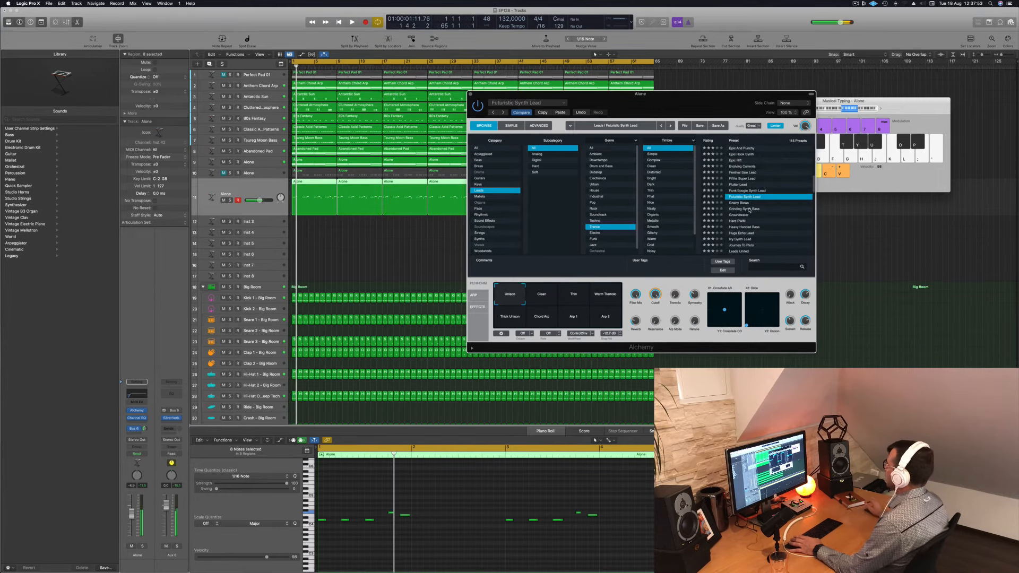
pyautogui.press('space')
pyautogui.click(749, 210)
pyautogui.press('space')
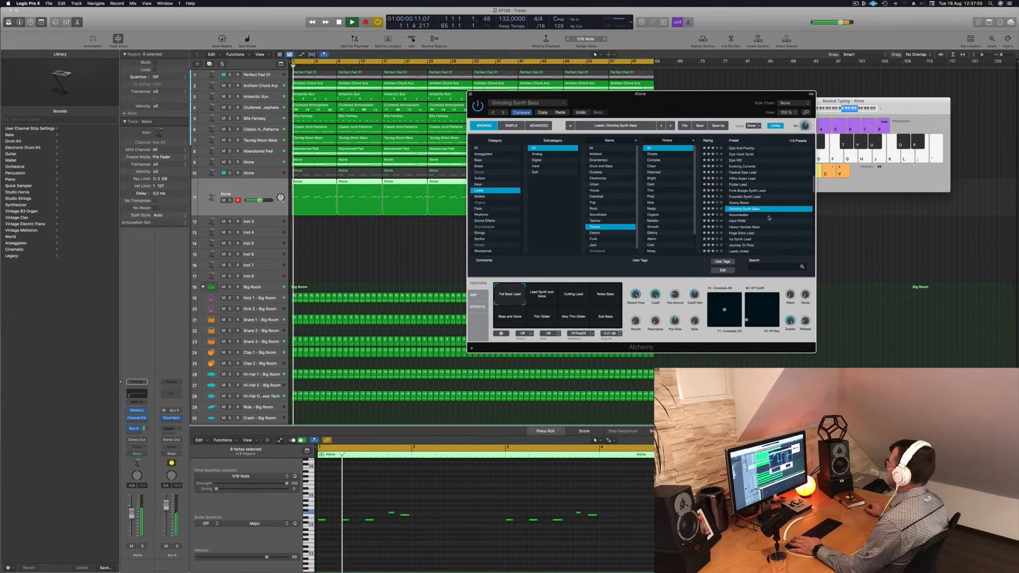
pyautogui.scroll(-2, 768, 218)
pyautogui.click(743, 212)
pyautogui.press('space')
pyautogui.press('space')
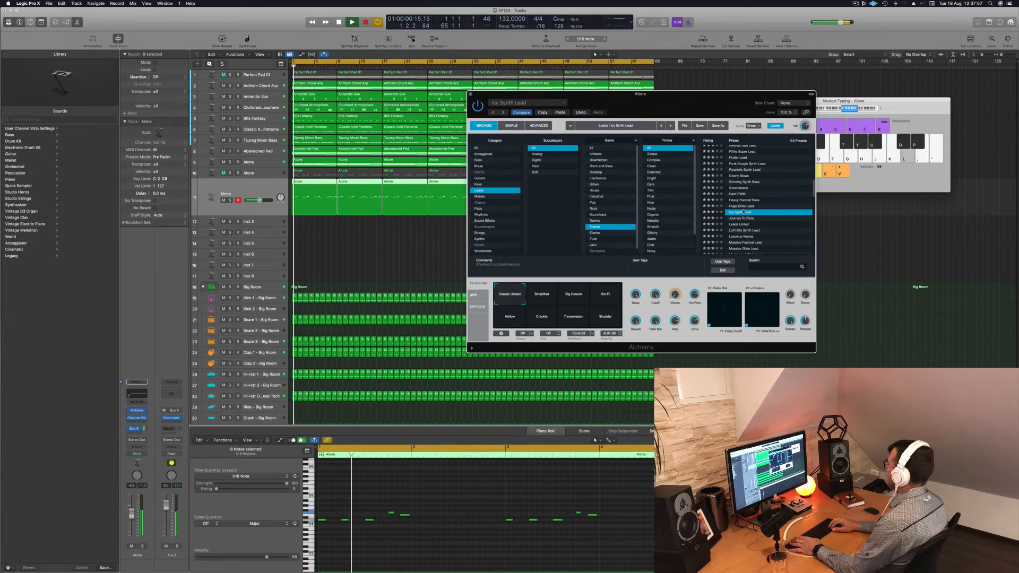
# Try the Journey To Pluto, Leads United, Massive Festival Lead and Massive Glide Lead presets.
pyautogui.click(745, 219)
pyautogui.scroll(-2, 754, 215)
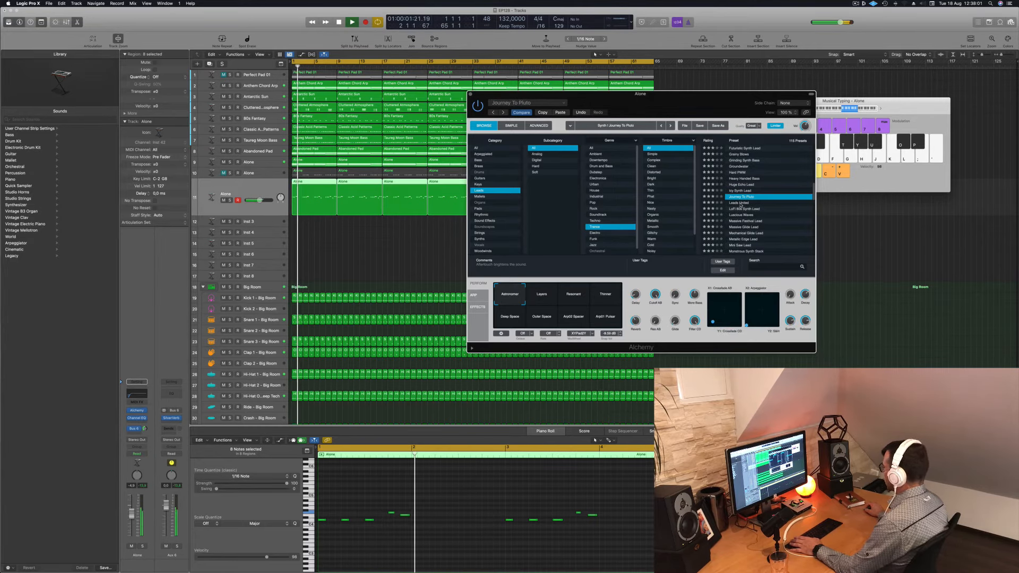
pyautogui.click(741, 203)
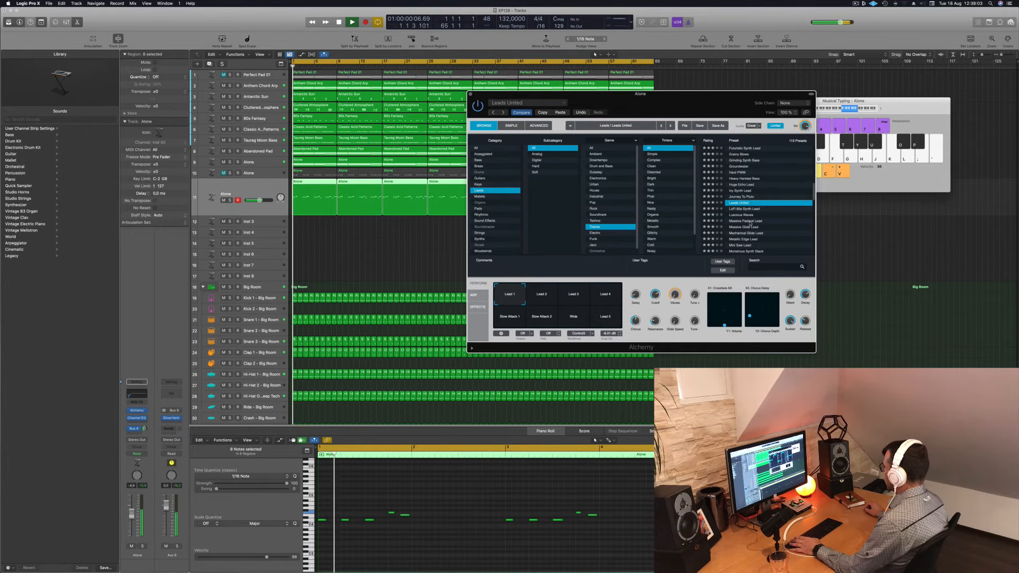
pyautogui.click(749, 222)
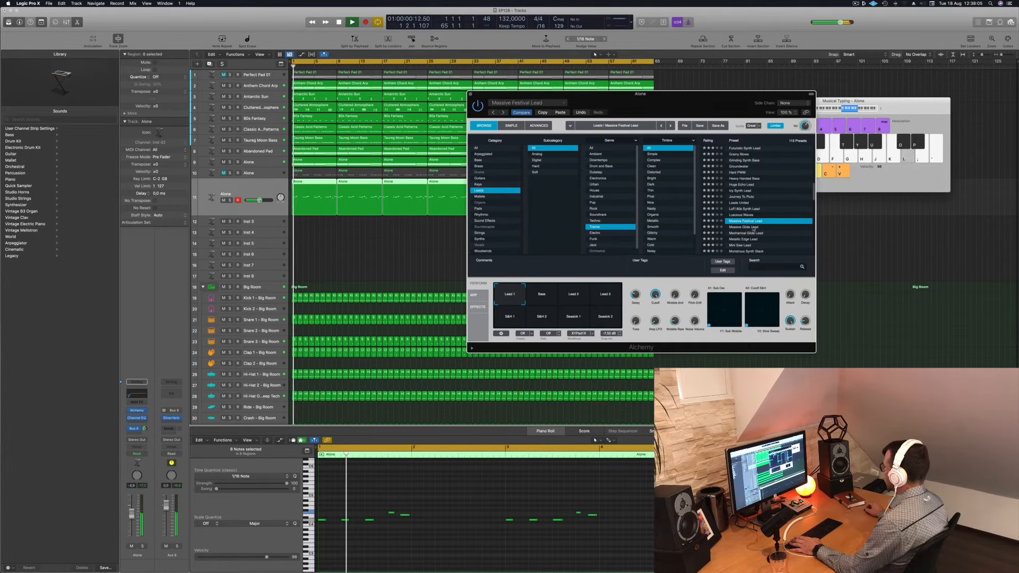
pyautogui.click(754, 227)
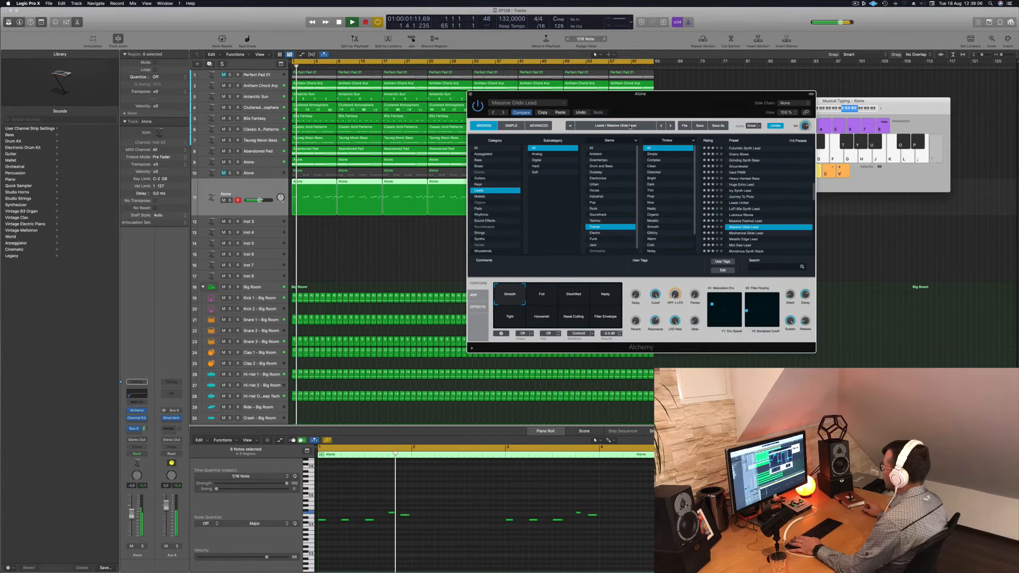
# Paste the copied Super Saw settings back into Alchemy, choose the Massive Pluck variation and set Filter 1 Cutoff to 100 %.
pyautogui.click(559, 112)
pyautogui.moveTo(695, 98); pyautogui.dragTo(701, 83)
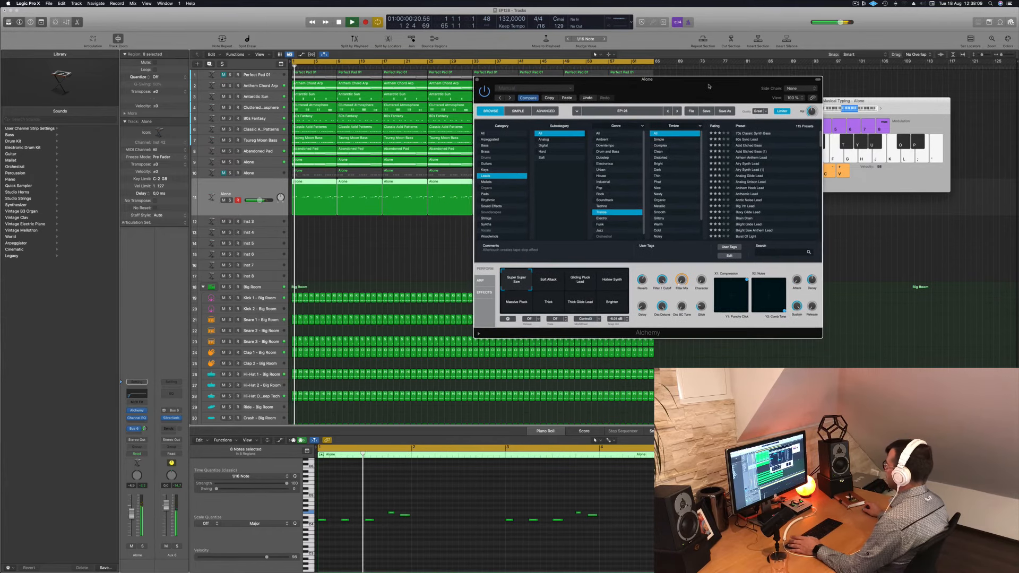
pyautogui.click(517, 300)
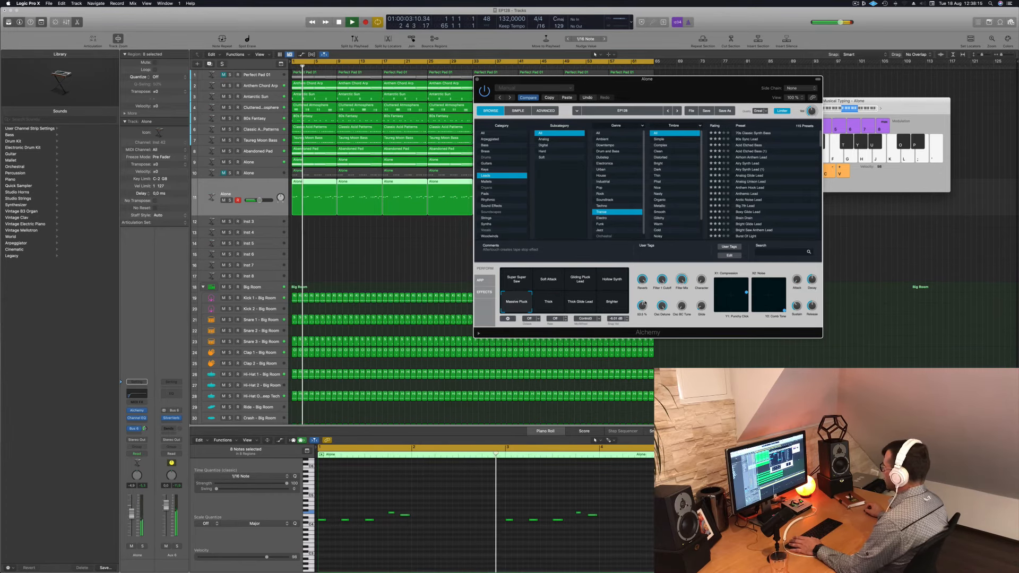
pyautogui.moveTo(676, 94); pyautogui.dragTo(682, 94)
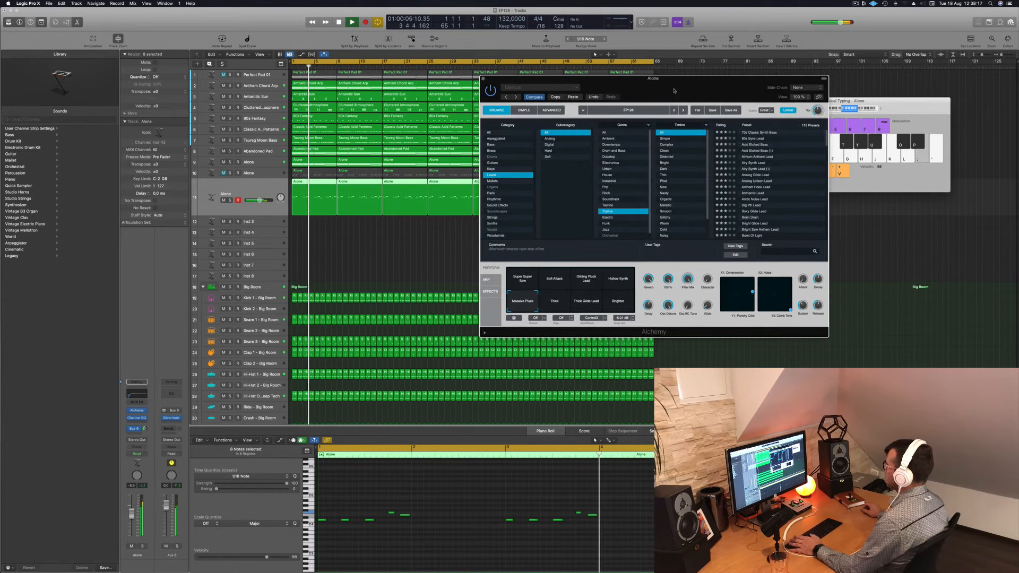
# Rebalance the volume of the Alone lead on track 11 against the playing mix and close its Alchemy window.
pyautogui.press('Return')
pyautogui.moveTo(260, 200); pyautogui.dragTo(256, 200)
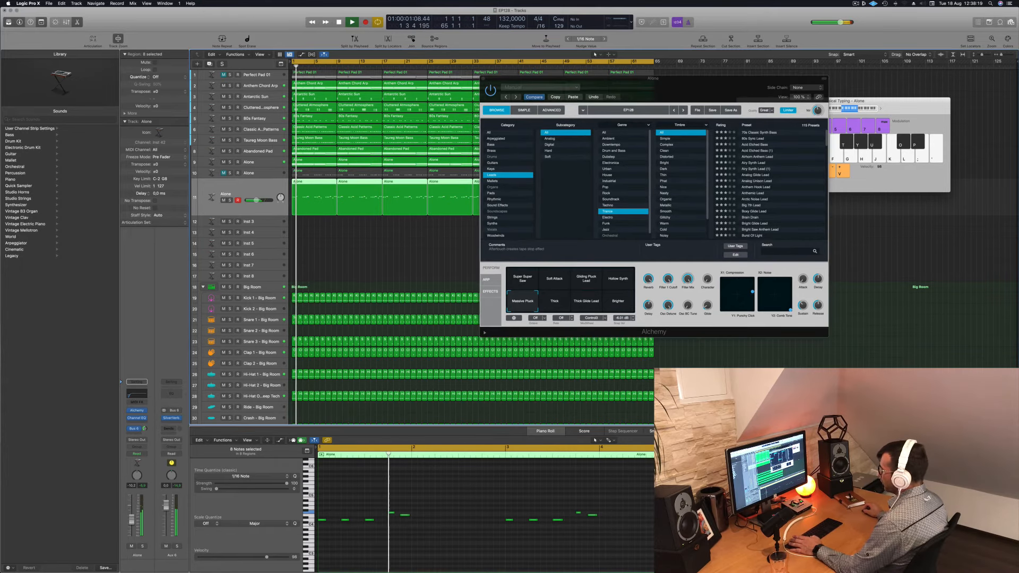
pyautogui.press('Return')
pyautogui.moveTo(678, 78); pyautogui.dragTo(606, 94)
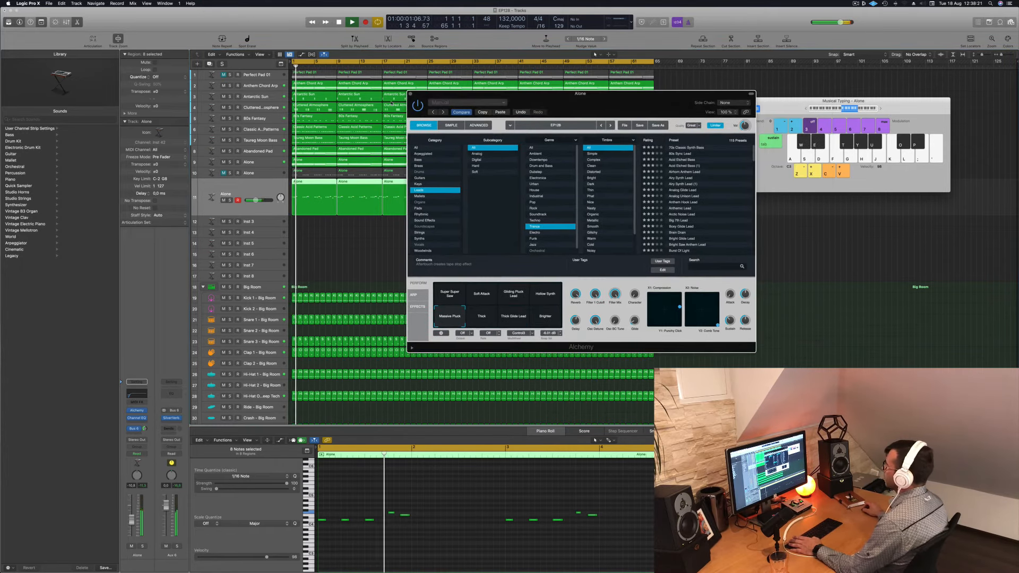
pyautogui.moveTo(132, 521); pyautogui.dragTo(133, 517)
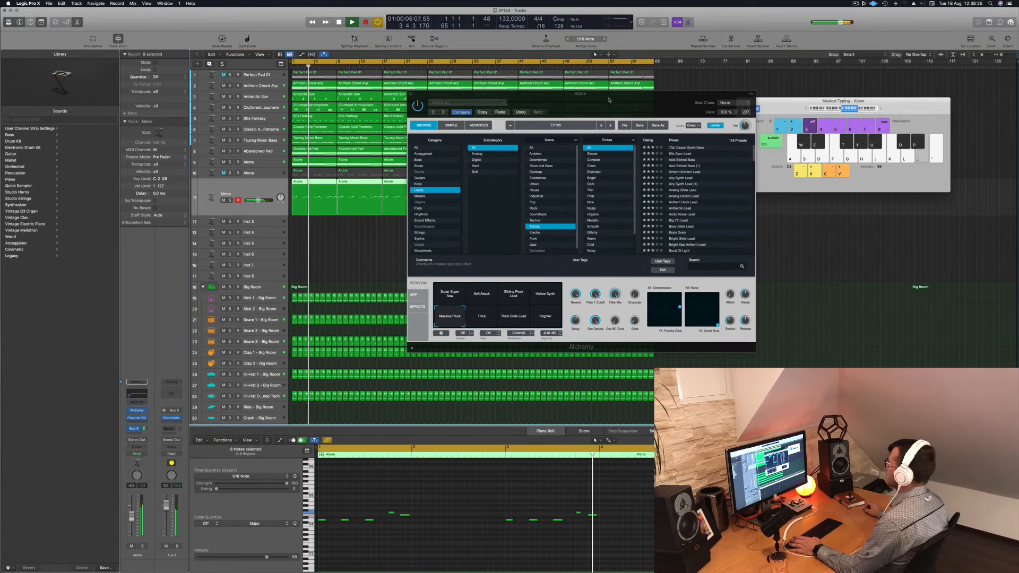
pyautogui.moveTo(412, 95); pyautogui.dragTo(349, 123)
pyautogui.click(349, 123)
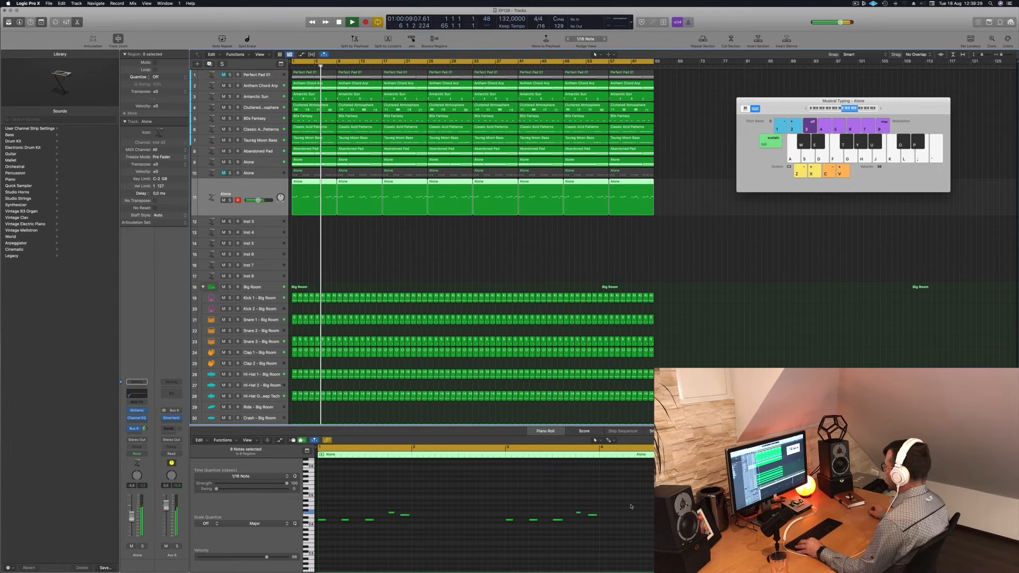
# Examine the full Alone melody zoomed out in the Piano Roll and replay the arrangement from the start.
pyautogui.moveTo(1002, 440); pyautogui.dragTo(998, 439)
pyautogui.hscroll(5, 685, 510)
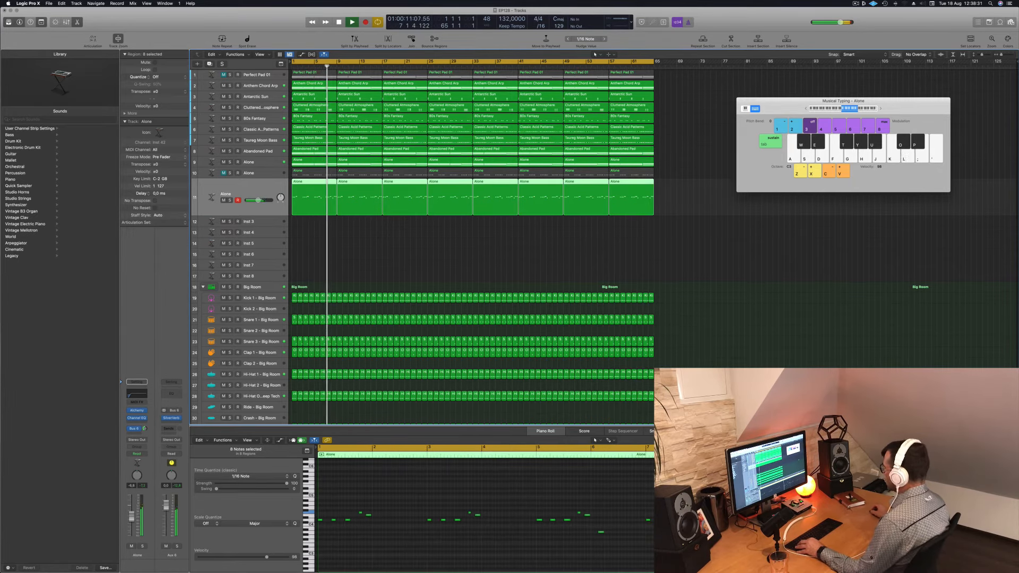
pyautogui.moveTo(1002, 440); pyautogui.dragTo(998, 440)
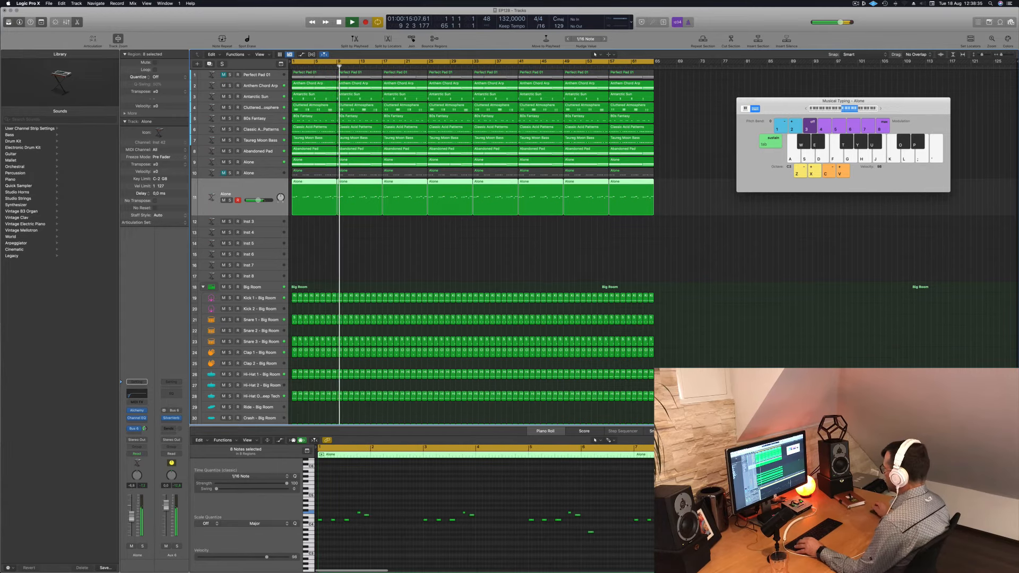
pyautogui.click(380, 231)
pyautogui.press('space')
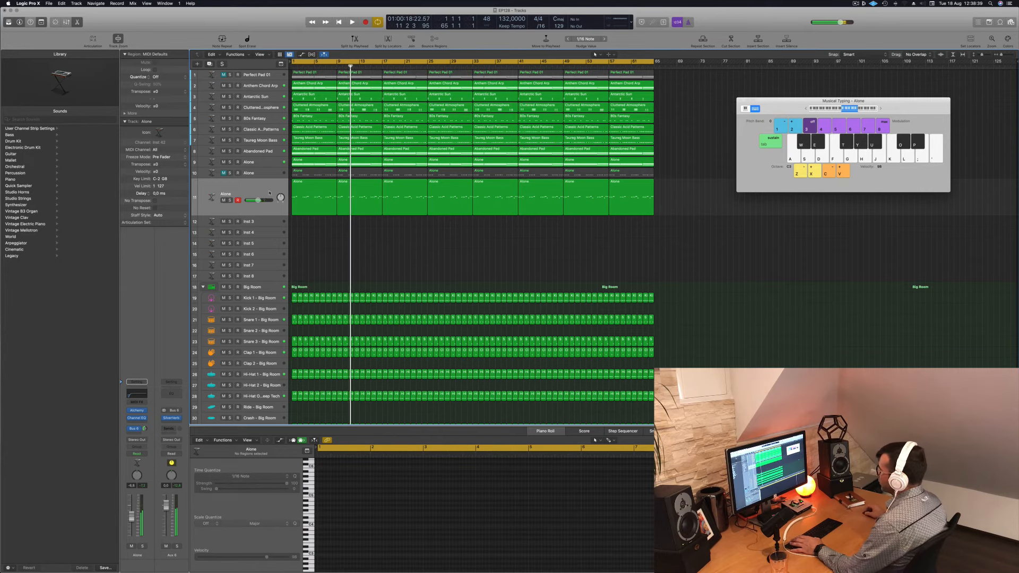
pyautogui.click(267, 192)
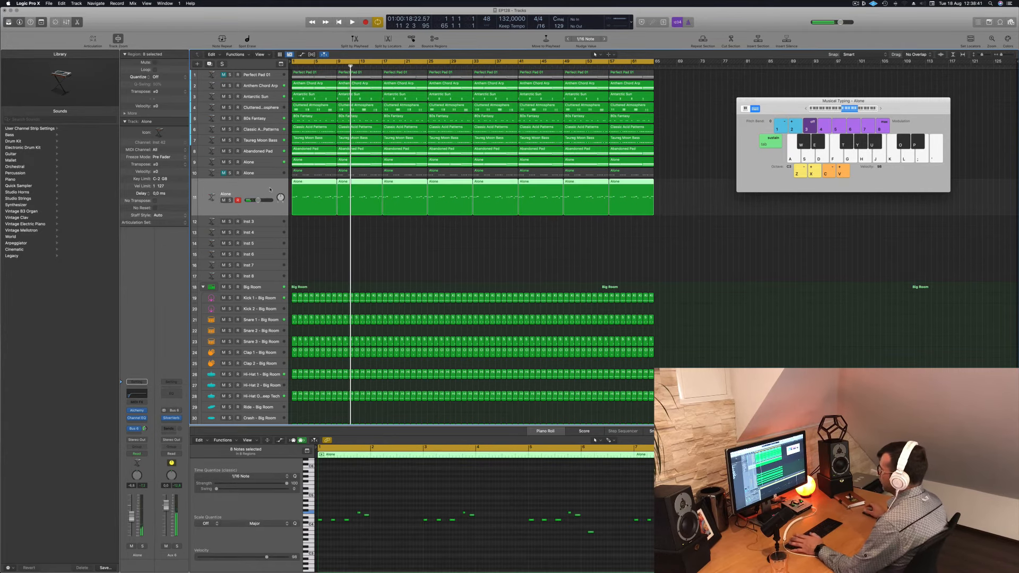
pyautogui.press('Return')
pyautogui.press('space')
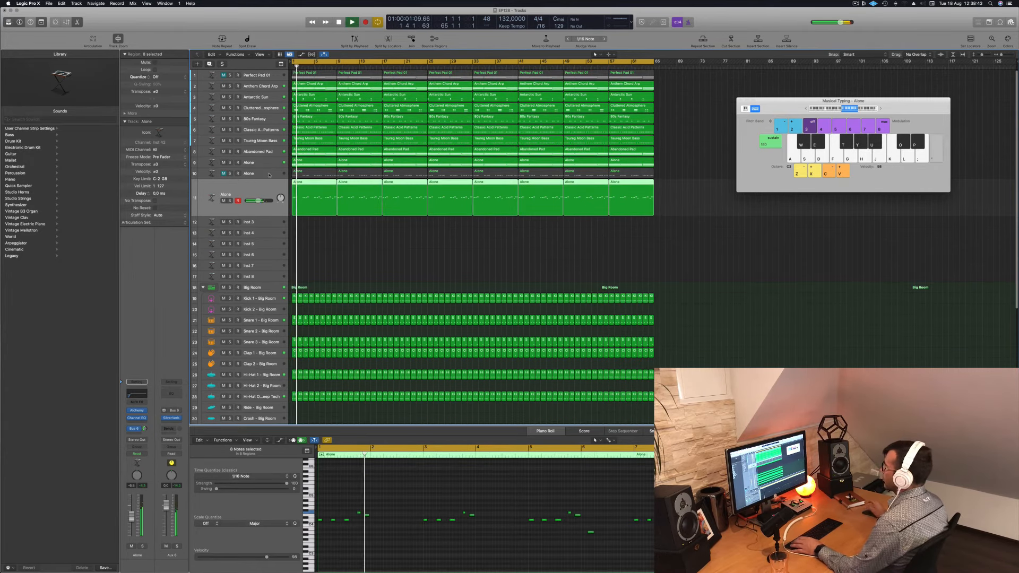
# Unmute the Alone layer on track 10 and lower its volume in the mix.
pyautogui.click(269, 175)
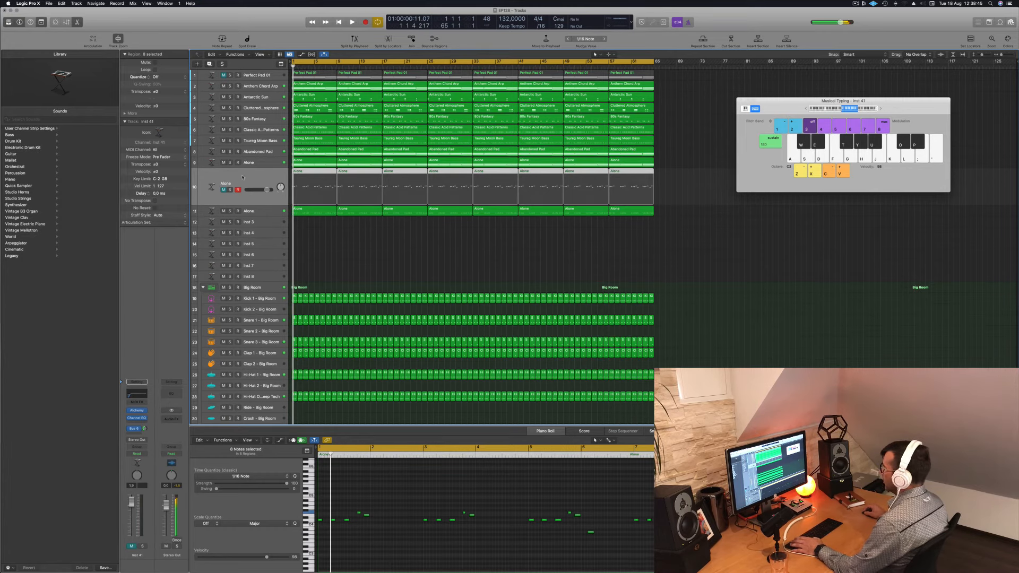
pyautogui.press('space')
pyautogui.click(224, 190)
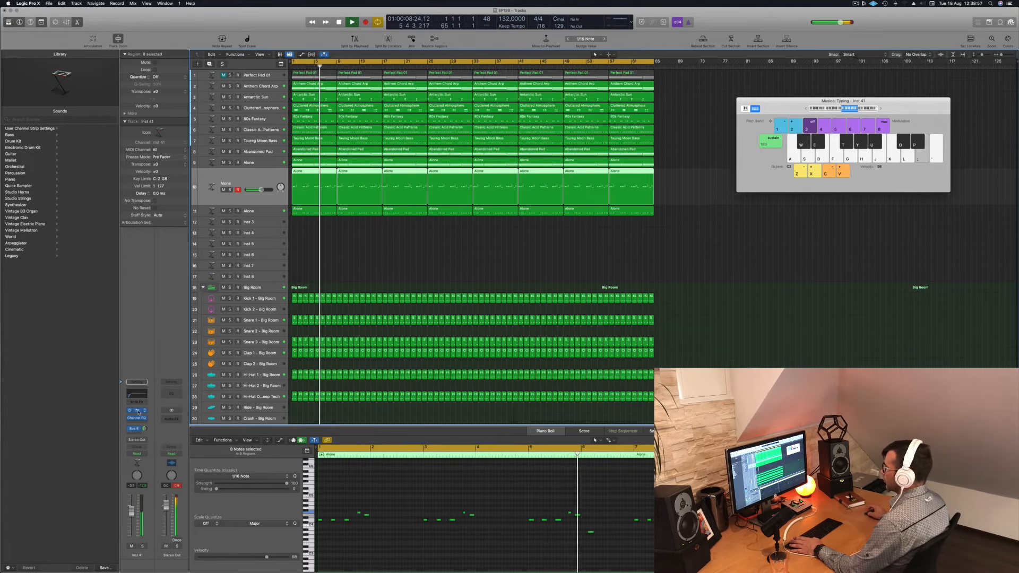
# Raise the low-cut frequency in track 10's Channel EQ, close its plug-in windows and restart playback from the beginning.
pyautogui.click(137, 408)
pyautogui.click(136, 417)
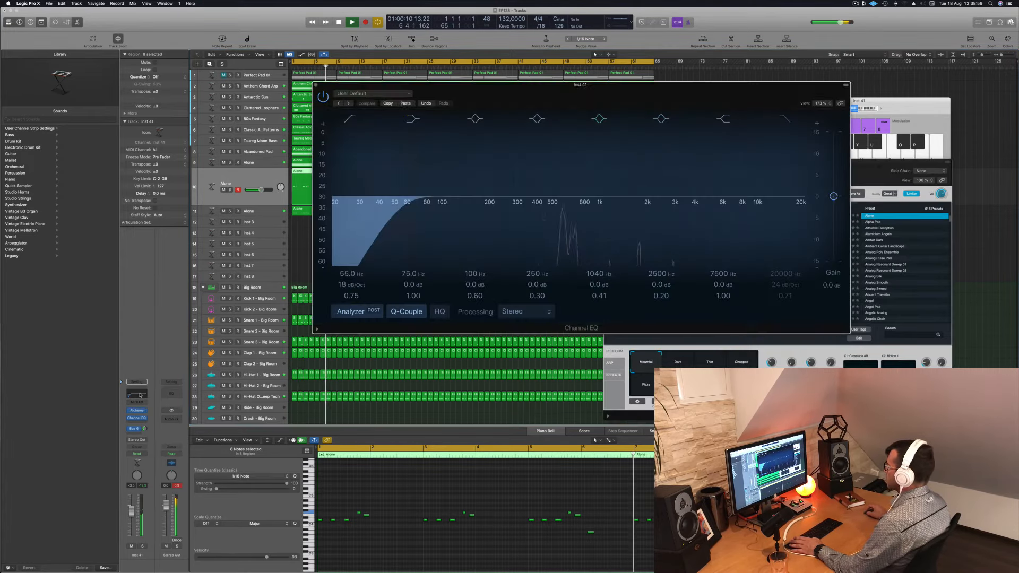
pyautogui.moveTo(411, 211); pyautogui.dragTo(576, 204)
pyautogui.click(315, 85)
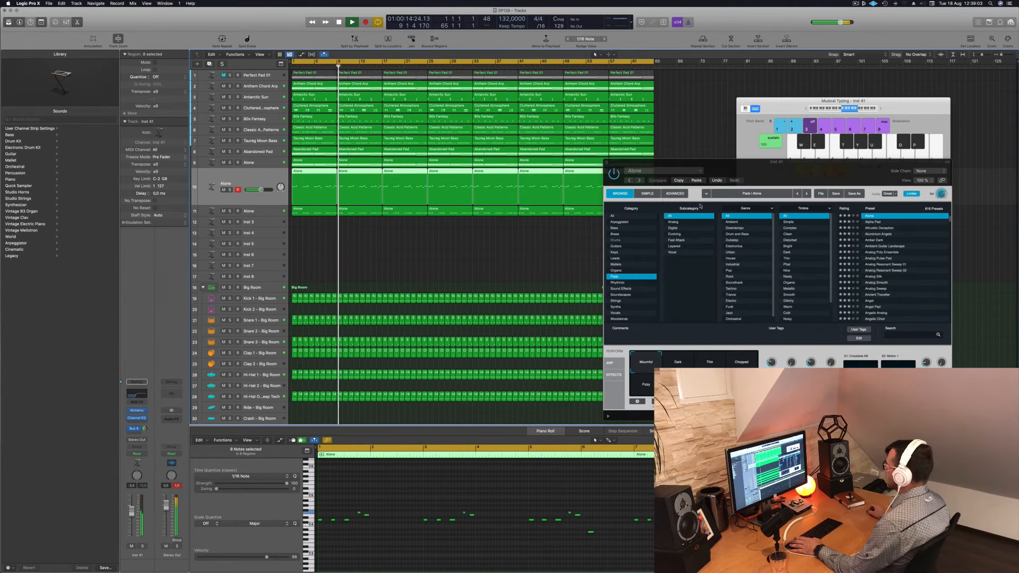
pyautogui.moveTo(571, 159); pyautogui.dragTo(518, 179)
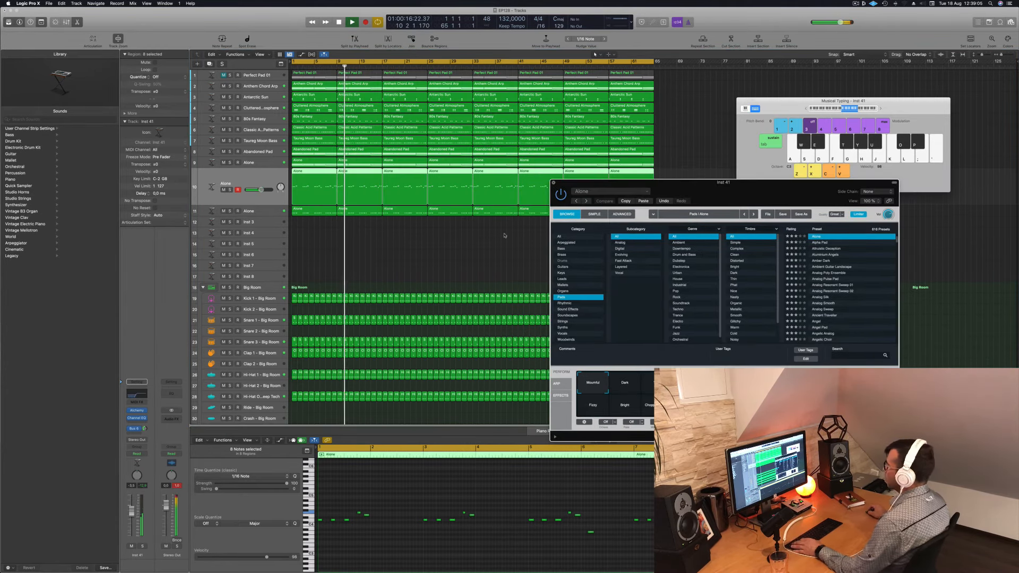
pyautogui.press('super+w')
pyautogui.press('Return')
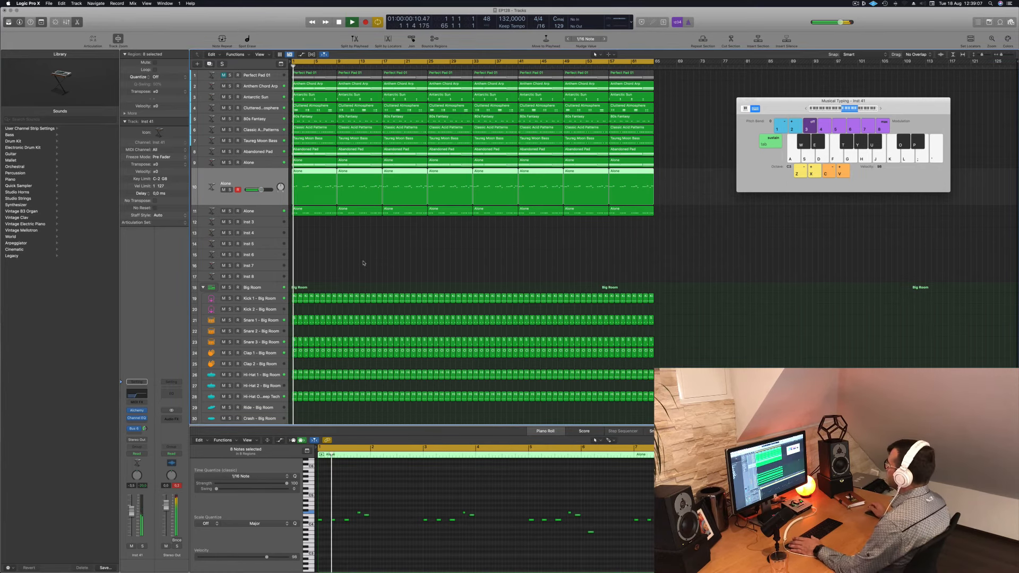
# Clear the region selection, hide the Musical Typing keyboard and return the playhead to the project start.
pyautogui.click(856, 4)
pyautogui.click(761, 23)
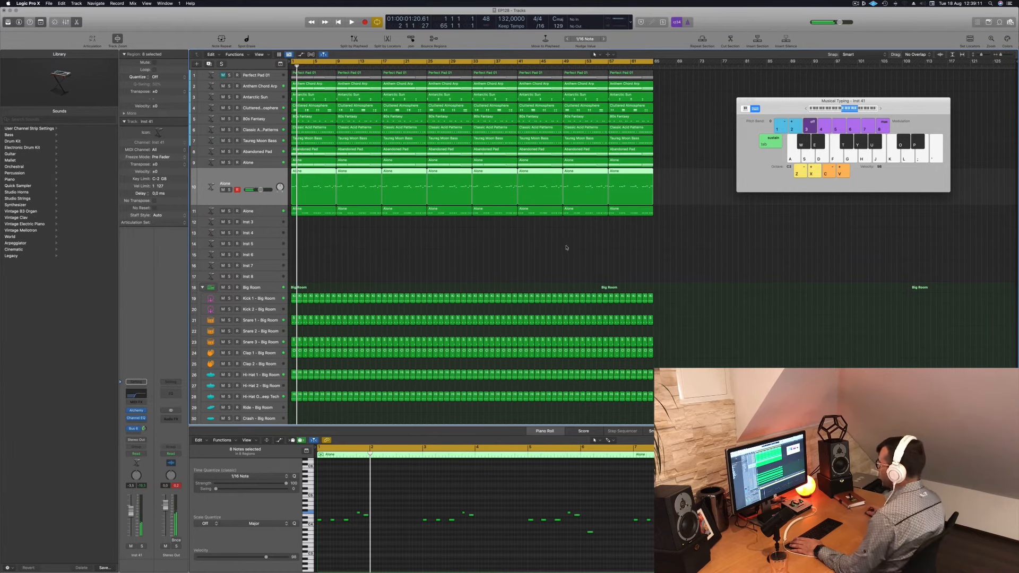
pyautogui.click(486, 257)
pyautogui.scroll(-4, 440, 257)
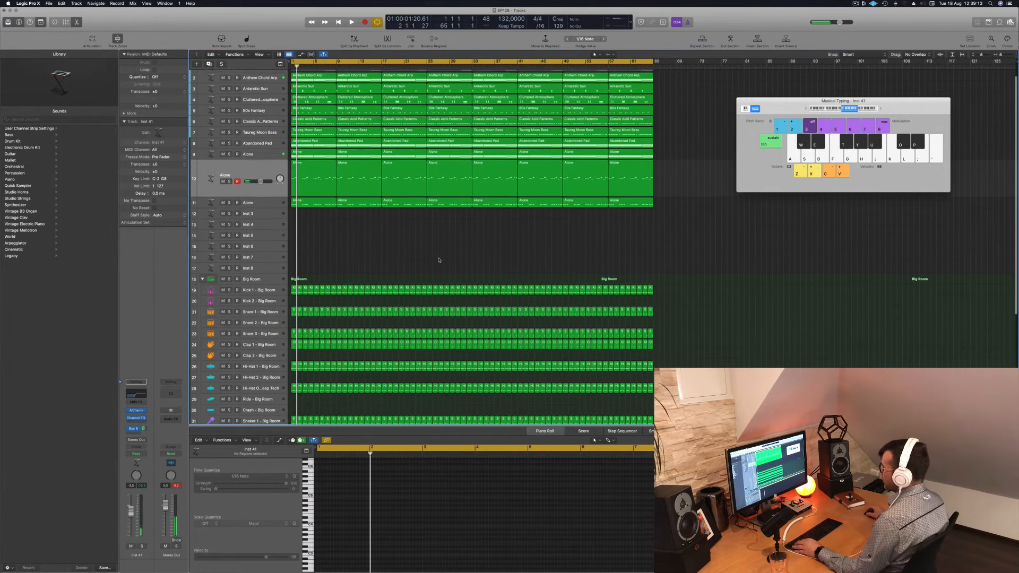
pyautogui.scroll(-2, 438, 239)
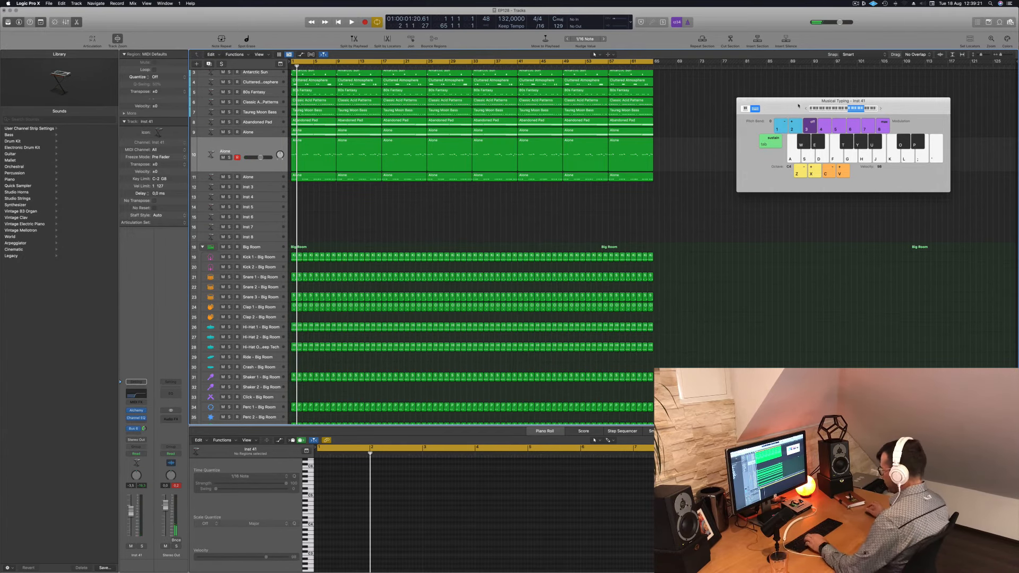
pyautogui.press('super+k')
pyautogui.press('Return')
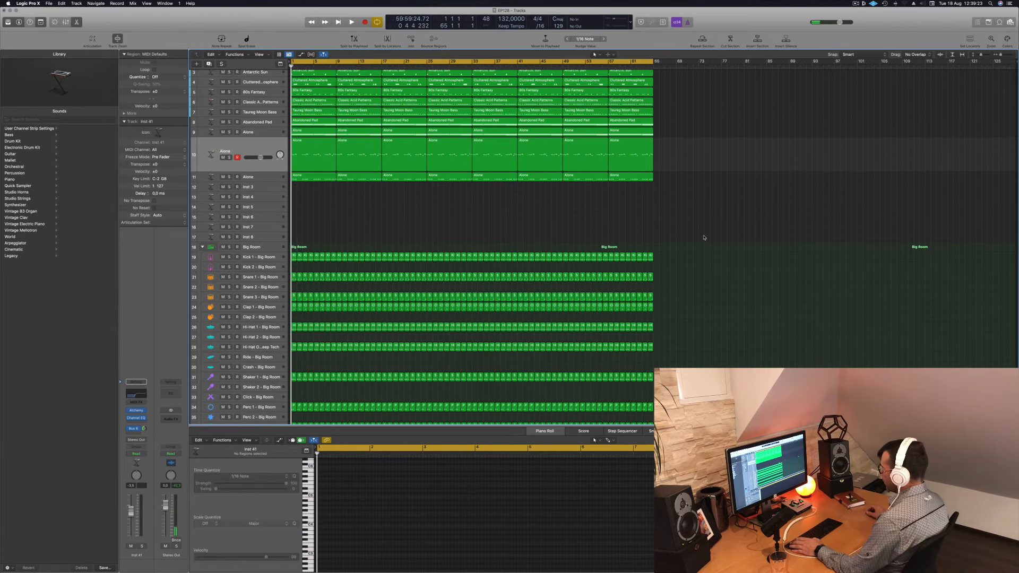
# Show the Mixer, select the channels from Anthem Chord Arp through the last Alone and pull all their faders down to silence.
pyautogui.press('space')
pyautogui.press('x')
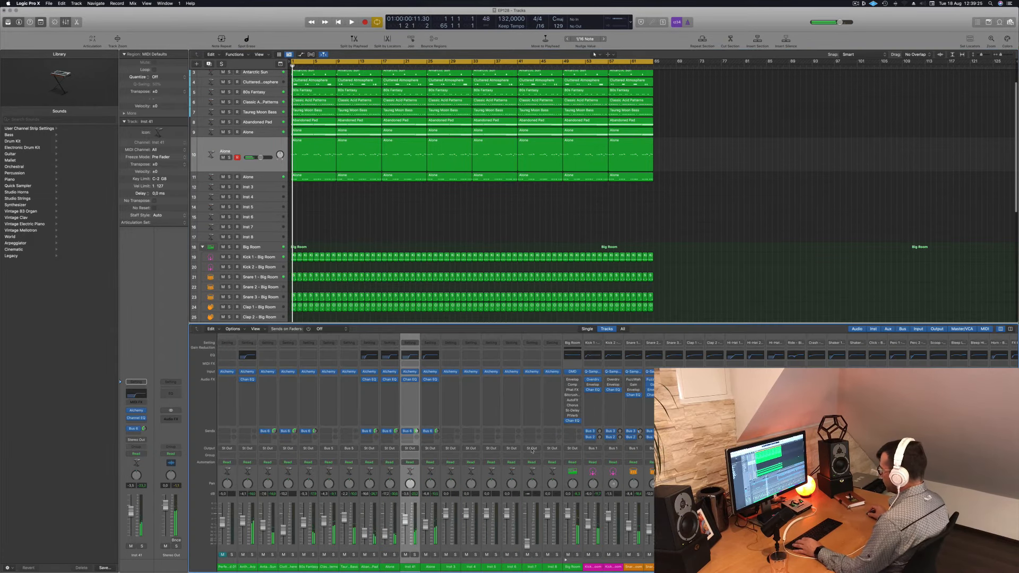
pyautogui.click(430, 567)
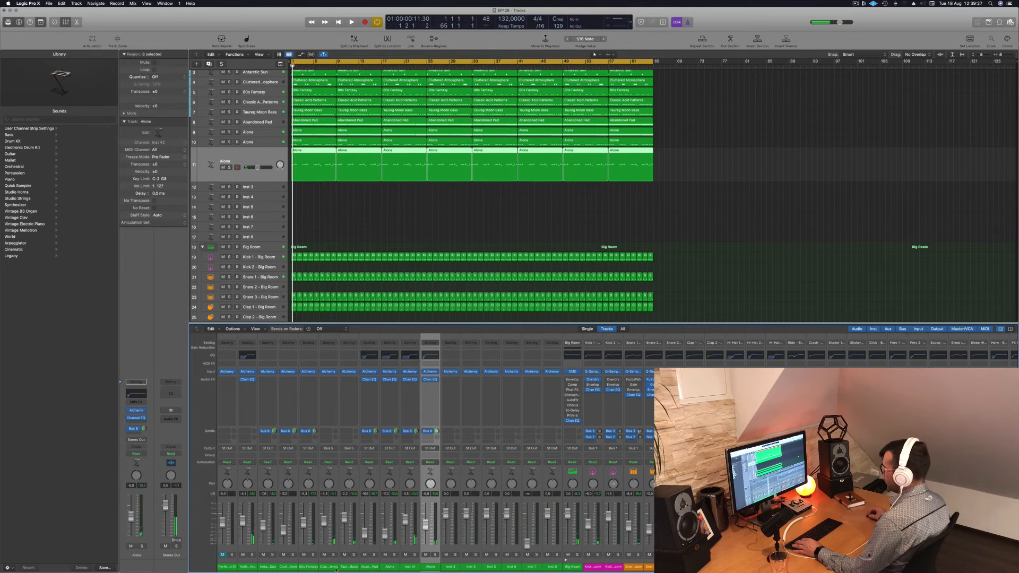
pyautogui.keyDown('shift'); pyautogui.click(225, 571); pyautogui.keyUp('shift')
pyautogui.keyDown('super'); pyautogui.click(225, 568); pyautogui.keyUp('super')
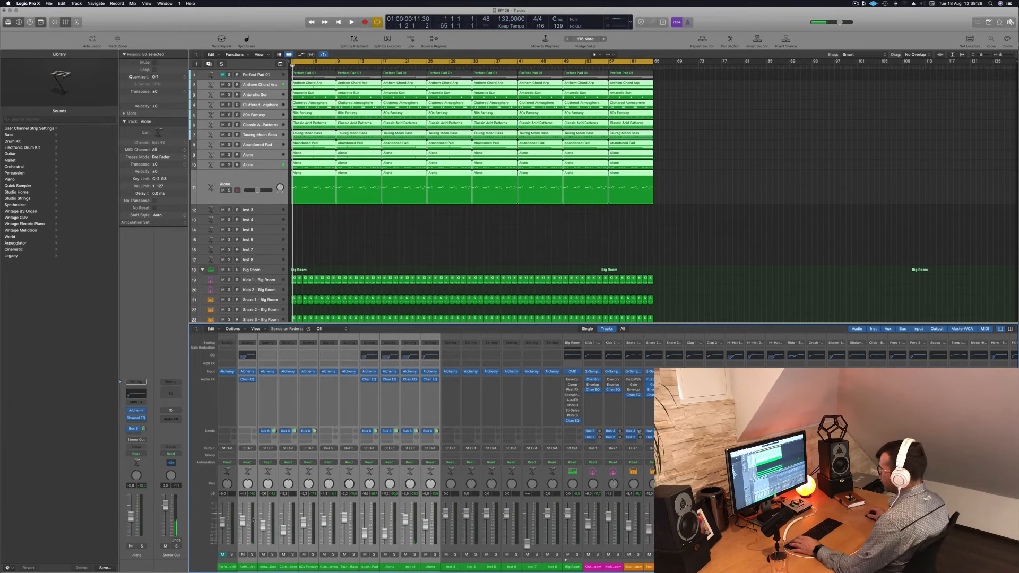
pyautogui.moveTo(242, 523); pyautogui.dragTo(242, 544)
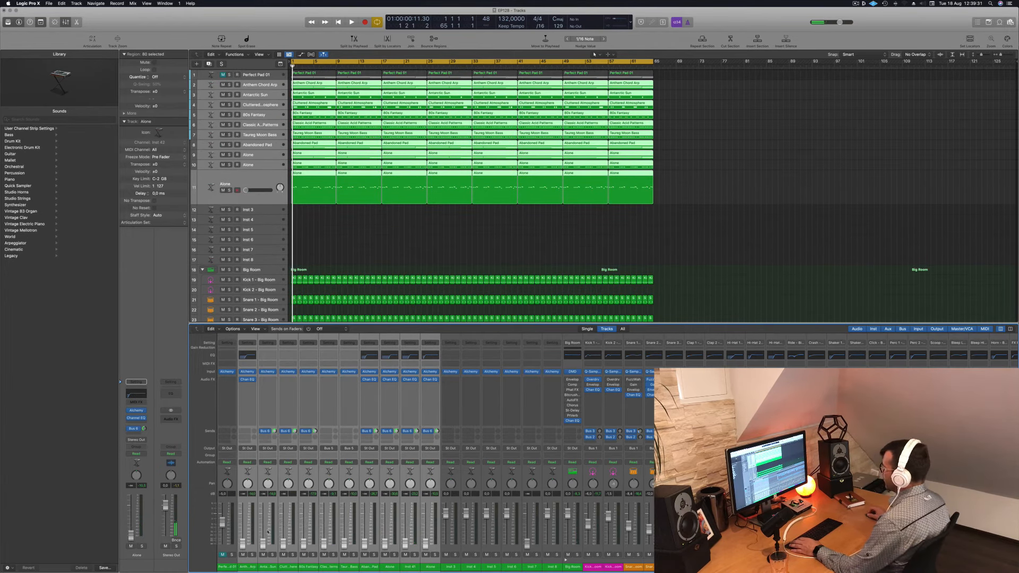
pyautogui.click(480, 251)
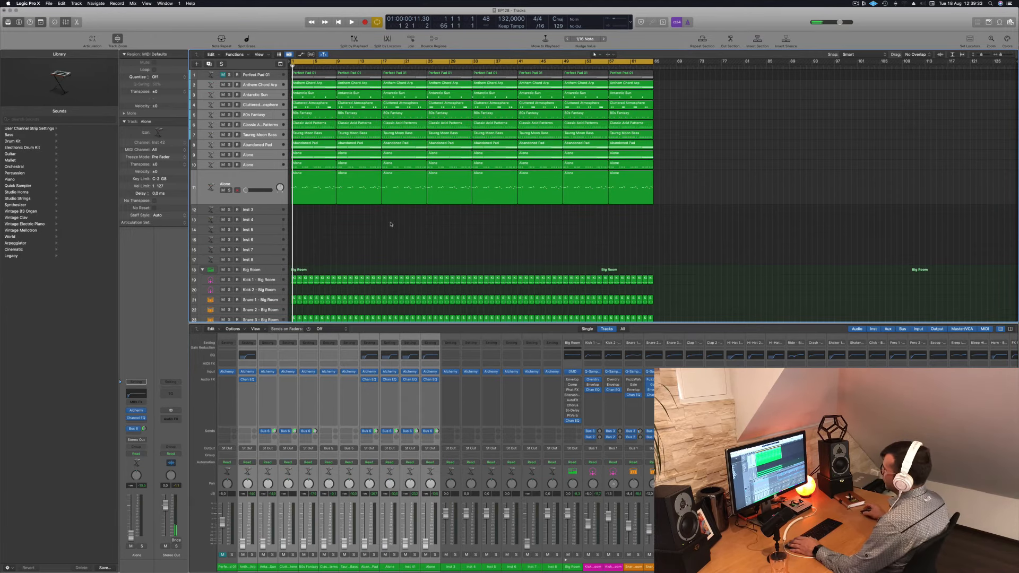
# Play the Big Room drums on their own, inspect the Scoop - Big Room track and restart playback from the beginning.
pyautogui.press('space')
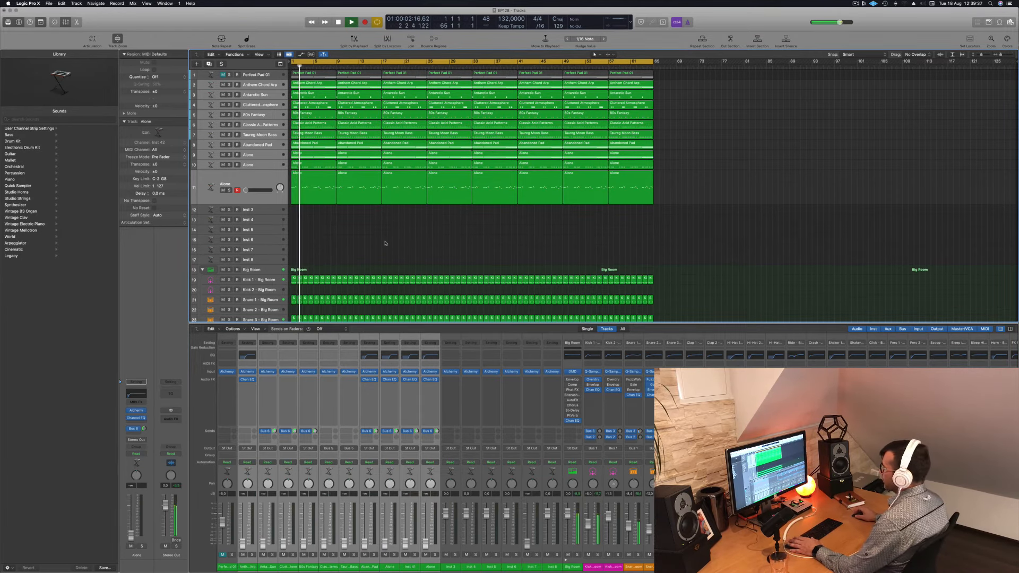
pyautogui.scroll(-8, 385, 243)
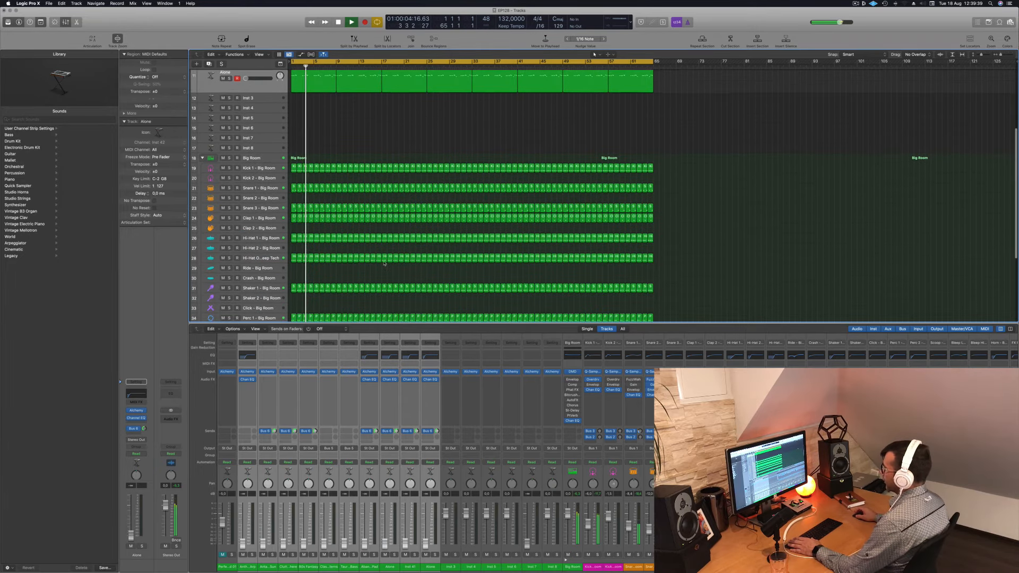
pyautogui.scroll(-2, 384, 263)
pyautogui.scroll(-6, 318, 258)
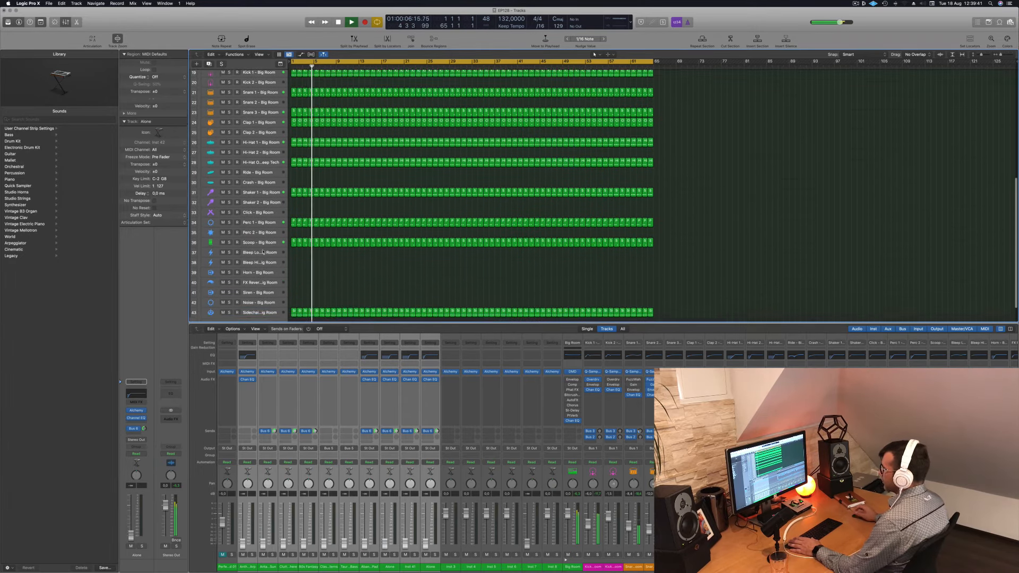
pyautogui.click(260, 242)
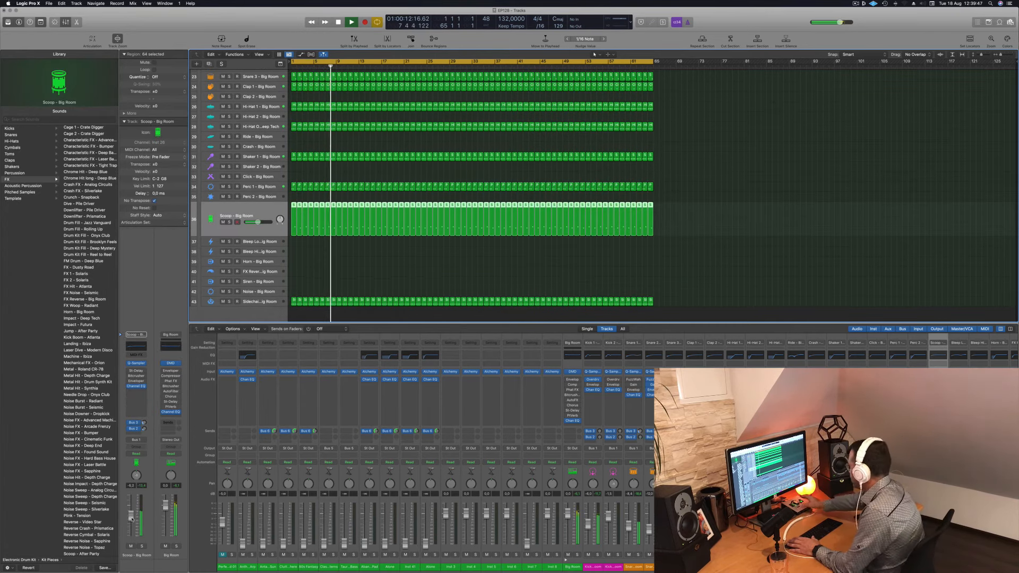
pyautogui.scroll(10, 353, 205)
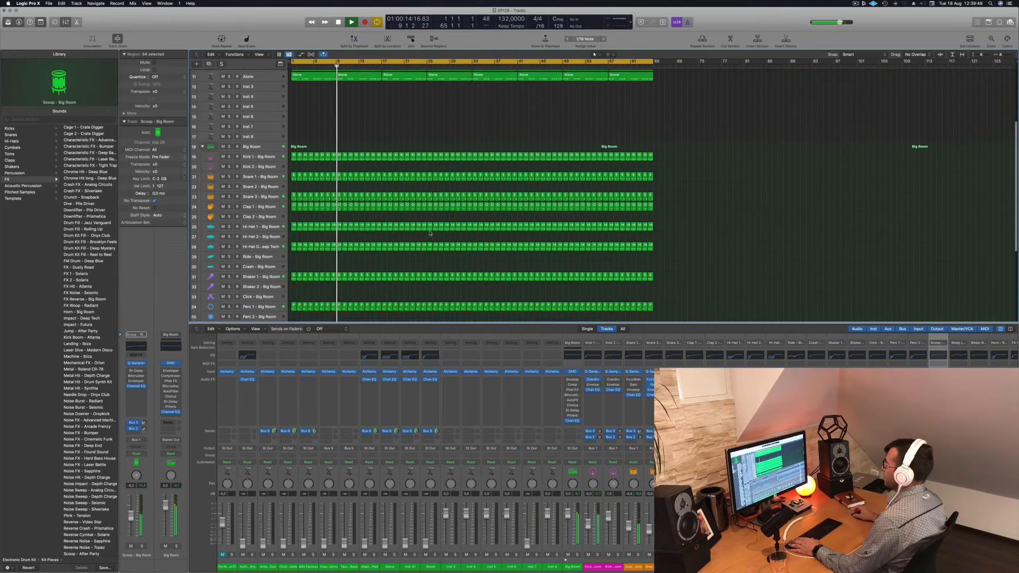
pyautogui.press('space')
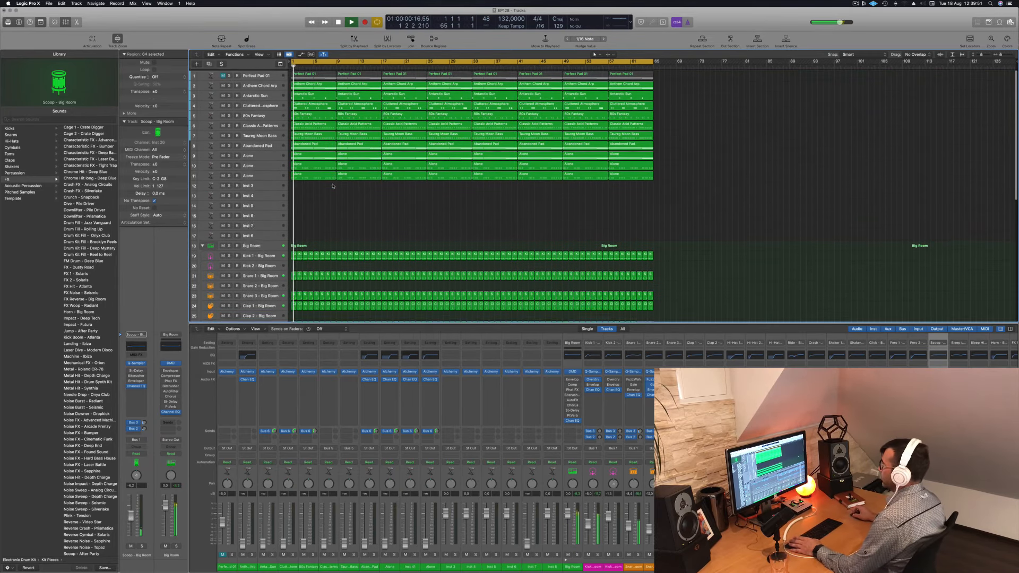
# Raise the Taureg Moon Bass track's volume against the drums and check its Alchemy preset.
pyautogui.click(270, 87)
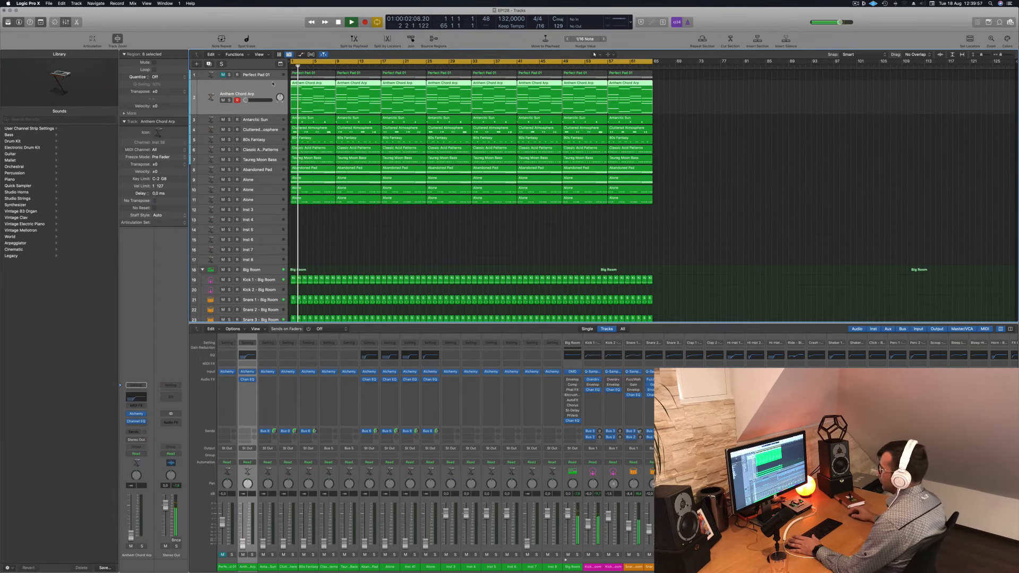
pyautogui.click(264, 160)
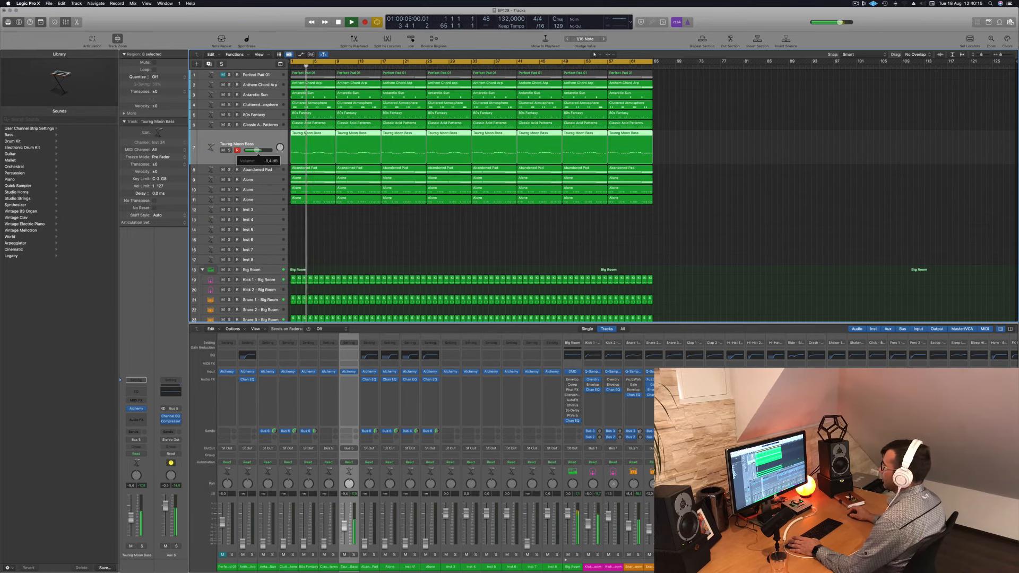
pyautogui.moveTo(256, 150); pyautogui.dragTo(259, 151)
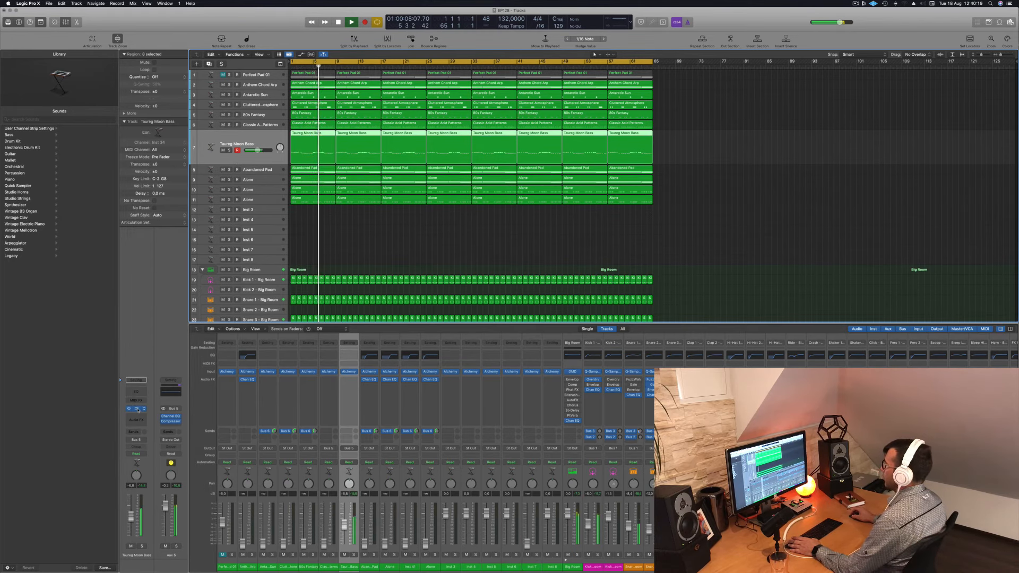
pyautogui.click(137, 409)
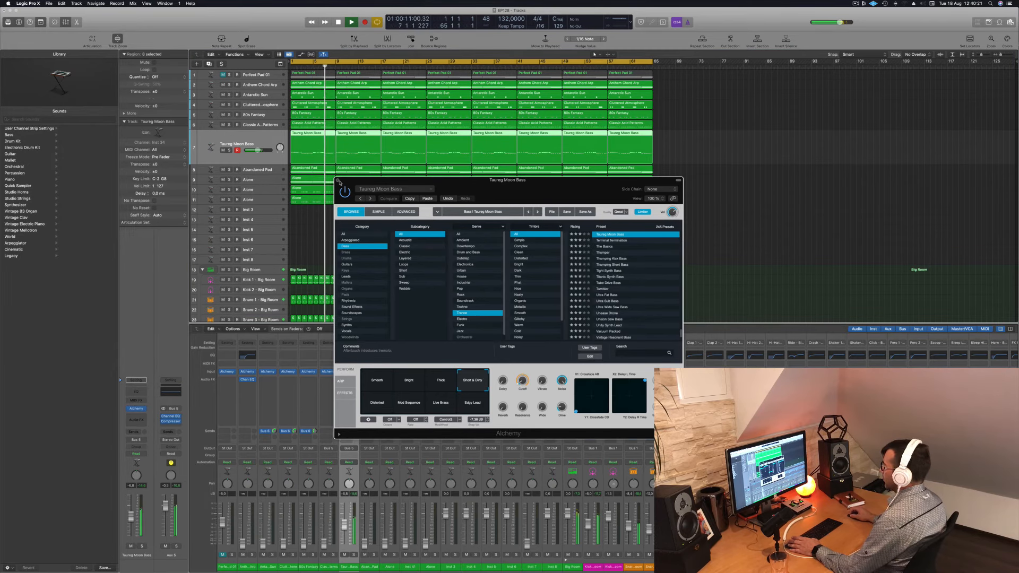
pyautogui.click(337, 181)
# Add a Channel EQ to Taureg Moon Bass with a low-shelf boost of +3.8 dB at 84.5 Hz.
pyautogui.click(348, 354)
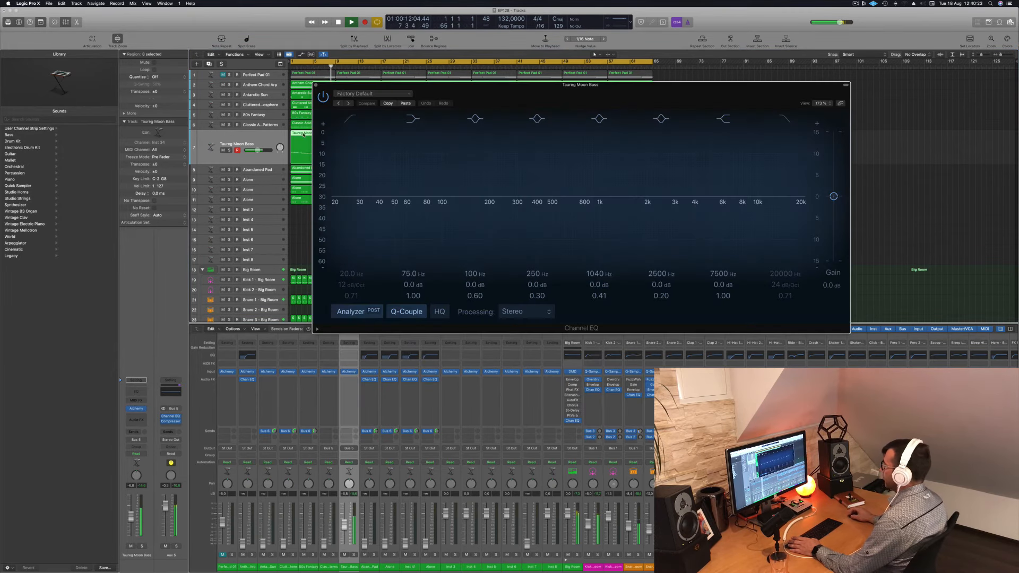
pyautogui.moveTo(422, 197); pyautogui.dragTo(422, 187)
pyautogui.moveTo(414, 272)
pyautogui.mouseDown()
pyautogui.moveTo(414, 254)
pyautogui.moveTo(413, 288)
pyautogui.mouseUp()
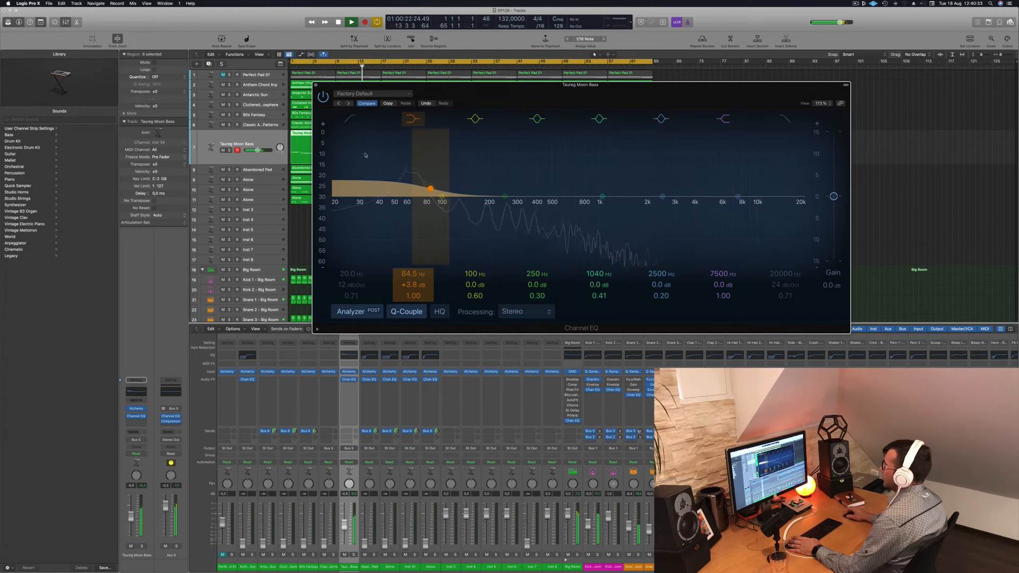
pyautogui.click(315, 85)
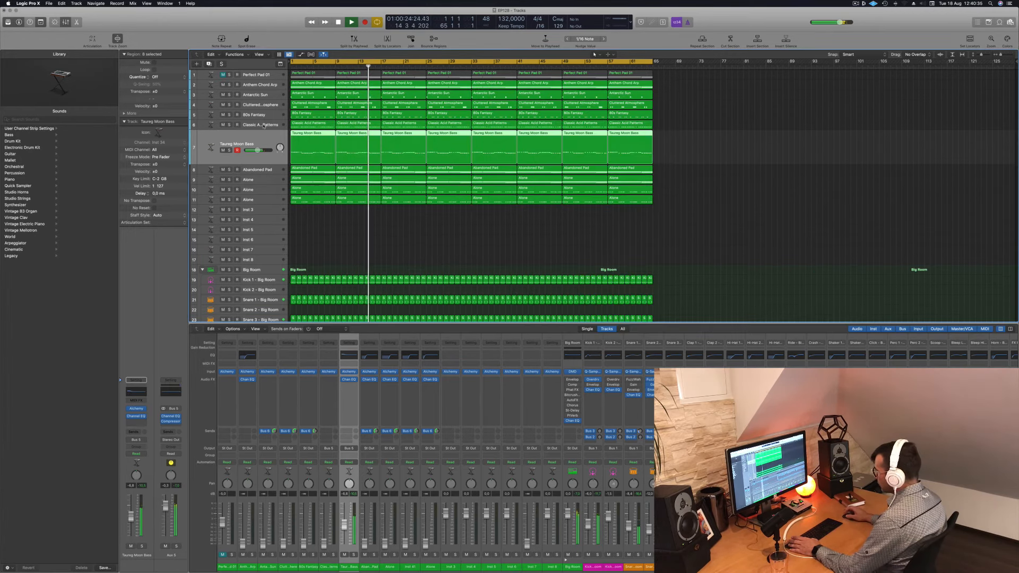
# Bring the Classic Acid Patterns track into the mix by raising its volume.
pyautogui.click(256, 124)
pyautogui.moveTo(246, 140); pyautogui.dragTo(254, 140)
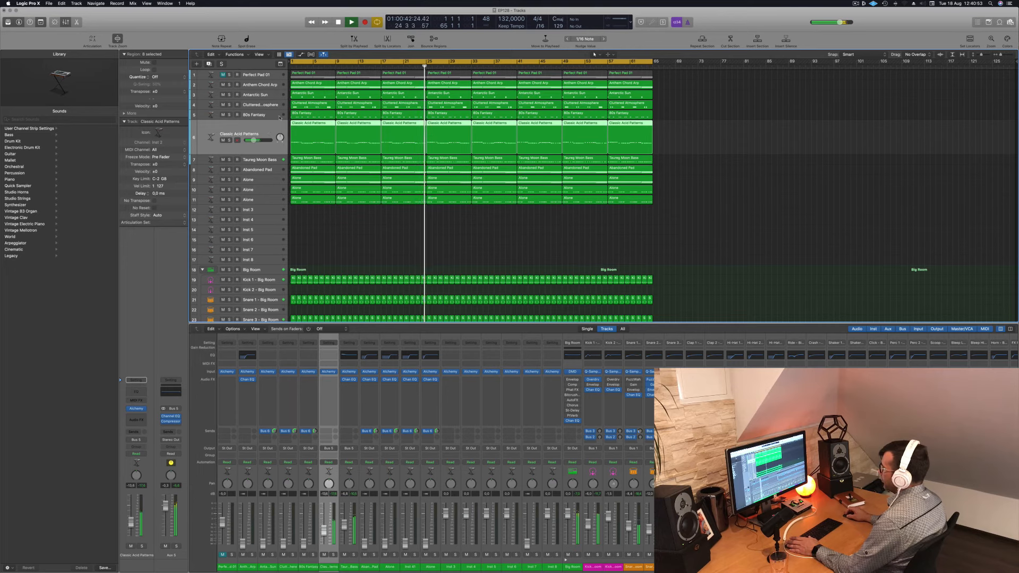
# Move the 80s Fantasy, Anthem Chord Arp, Antarctic Sun and Cluttered Atmosphere tracks lower in the track list.
pyautogui.moveTo(263, 115); pyautogui.dragTo(259, 183)
pyautogui.moveTo(269, 86); pyautogui.dragTo(269, 194)
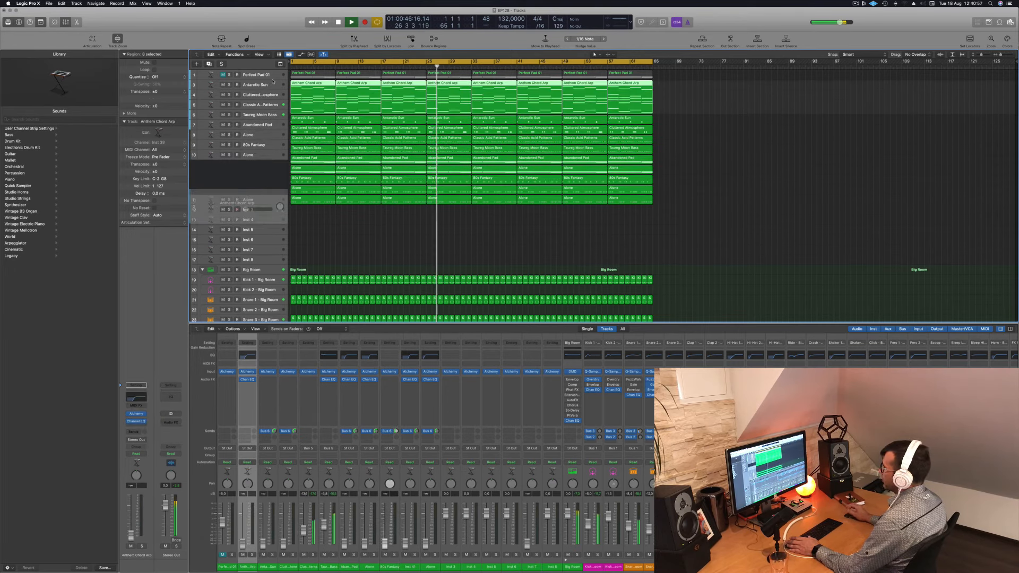
pyautogui.moveTo(273, 82); pyautogui.dragTo(264, 172)
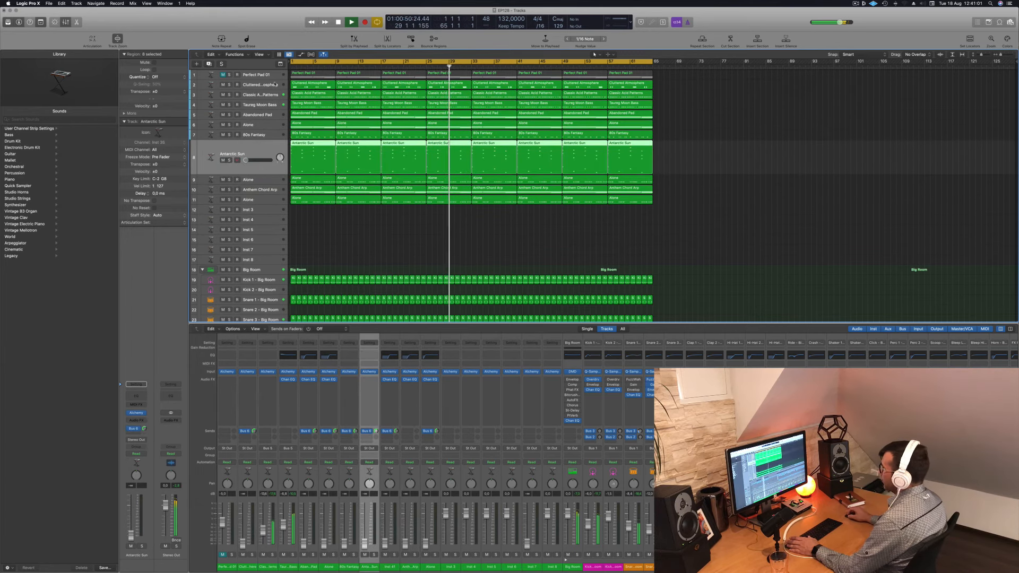
pyautogui.moveTo(275, 84); pyautogui.dragTo(276, 164)
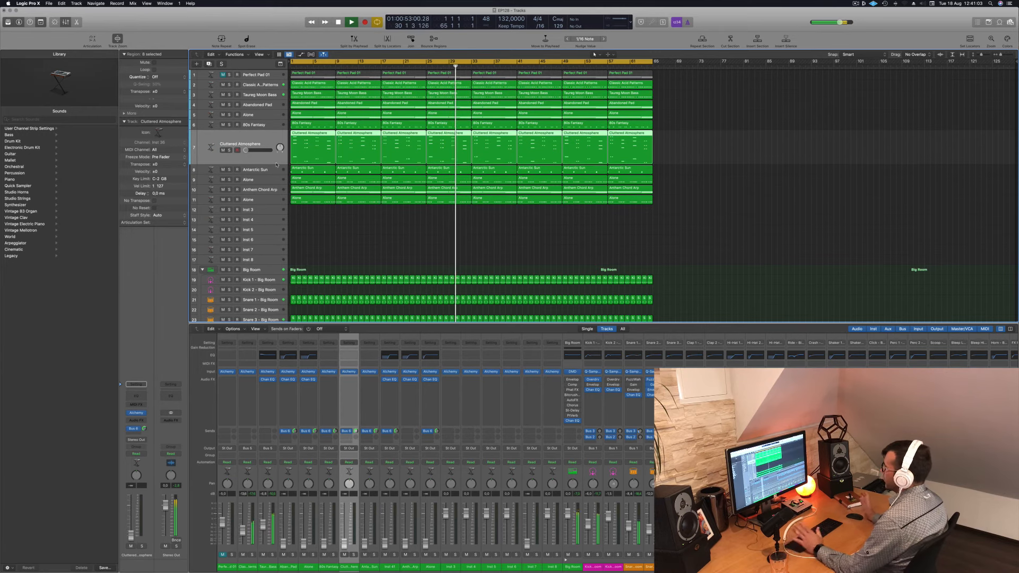
# Try the Alone layer on track 5 in the mix and return its volume to silence.
pyautogui.click(265, 105)
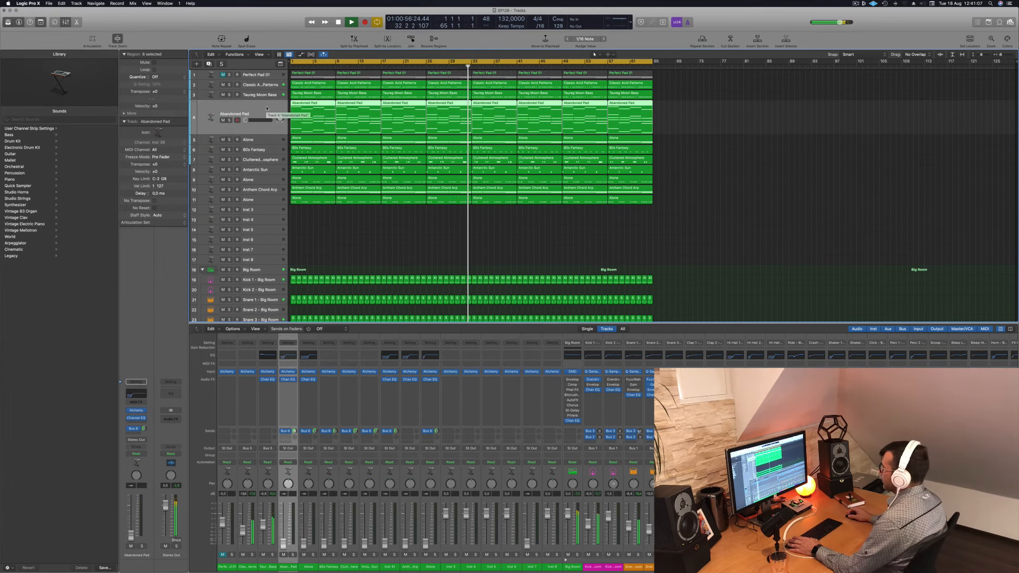
pyautogui.click(268, 139)
pyautogui.moveTo(246, 130); pyautogui.dragTo(245, 130)
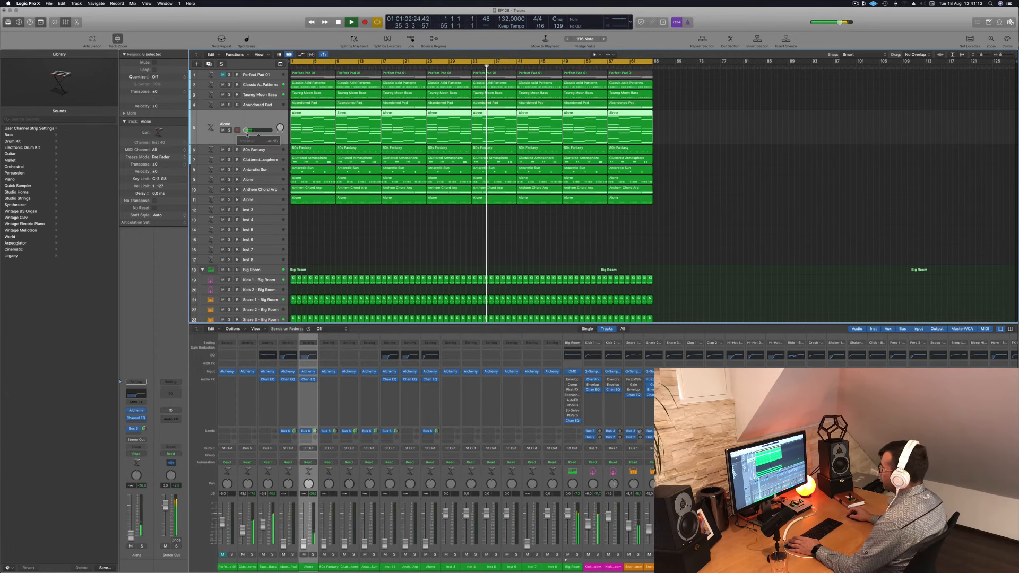
# Raise the 80s Fantasy track's volume and move it up directly below Taureg Moon Bass.
pyautogui.click(267, 151)
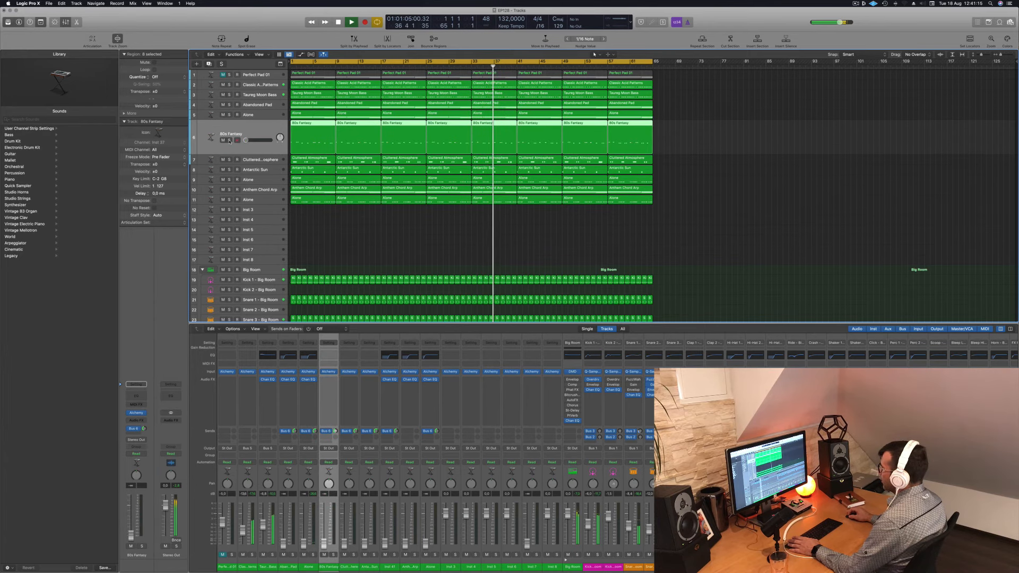
pyautogui.moveTo(246, 140); pyautogui.dragTo(260, 122)
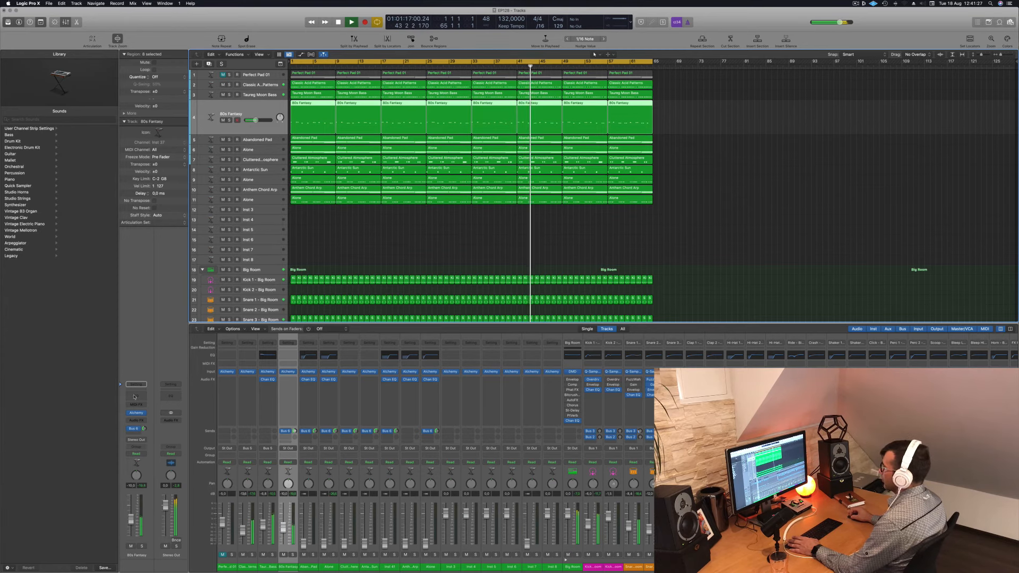
# Add a Channel EQ to 80s Fantasy with a low cut at about 230 Hz.
pyautogui.click(135, 396)
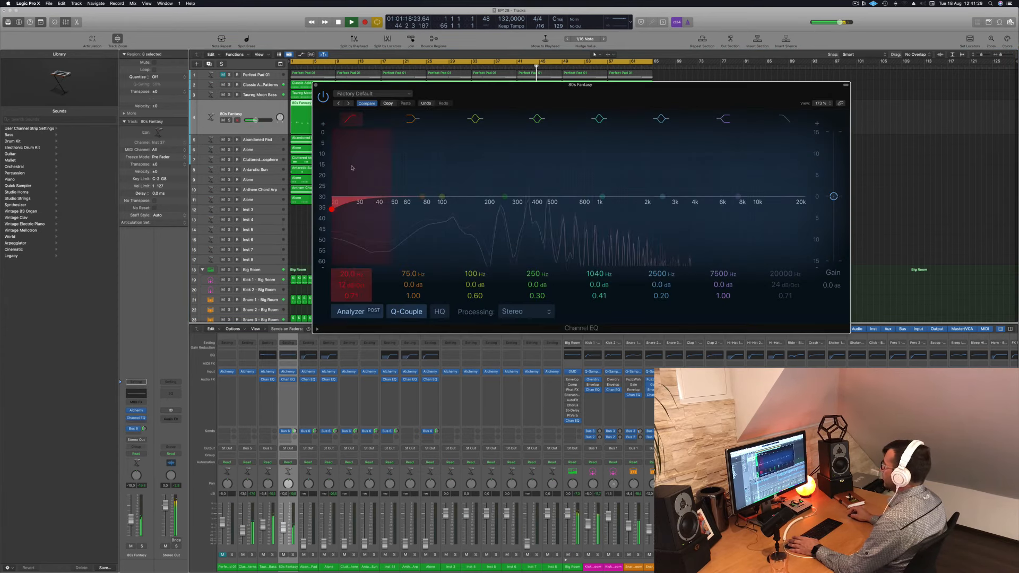
pyautogui.moveTo(360, 186); pyautogui.dragTo(525, 186)
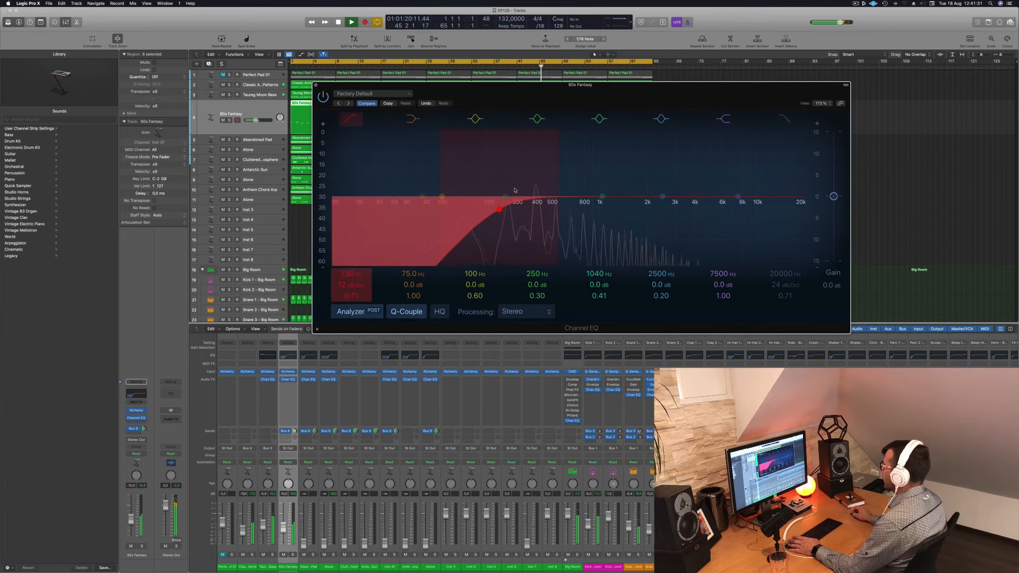
pyautogui.click(316, 85)
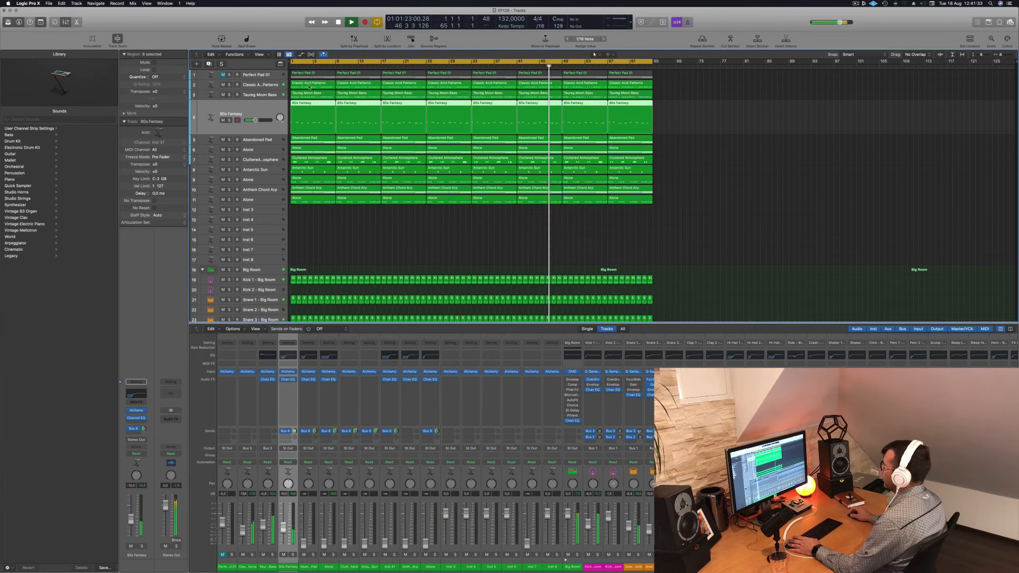
# Audition the Alone and Abandoned Pad layers on tracks 5, 6 and 9 by briefly raising their volumes.
pyautogui.click(266, 151)
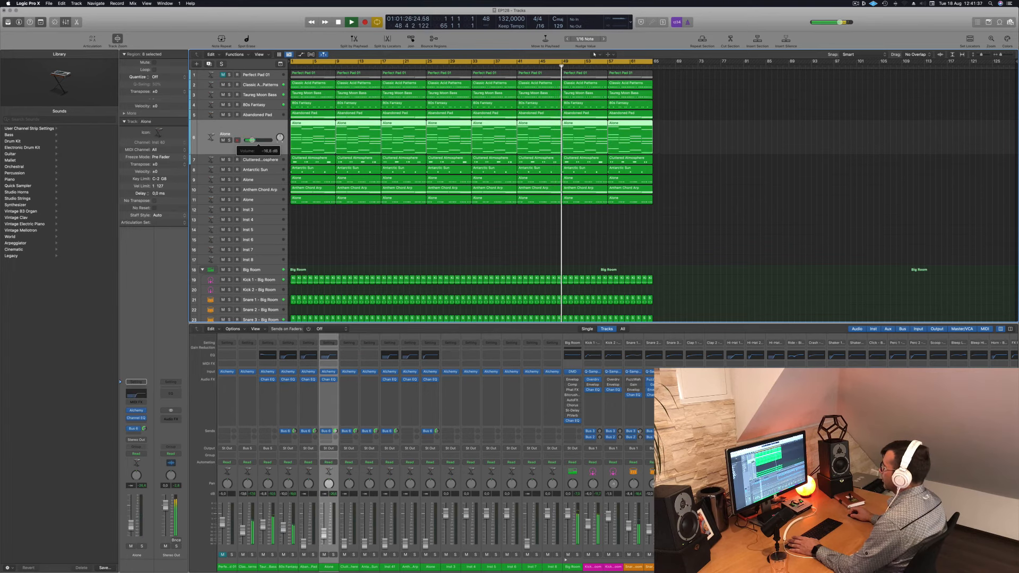
pyautogui.click(255, 115)
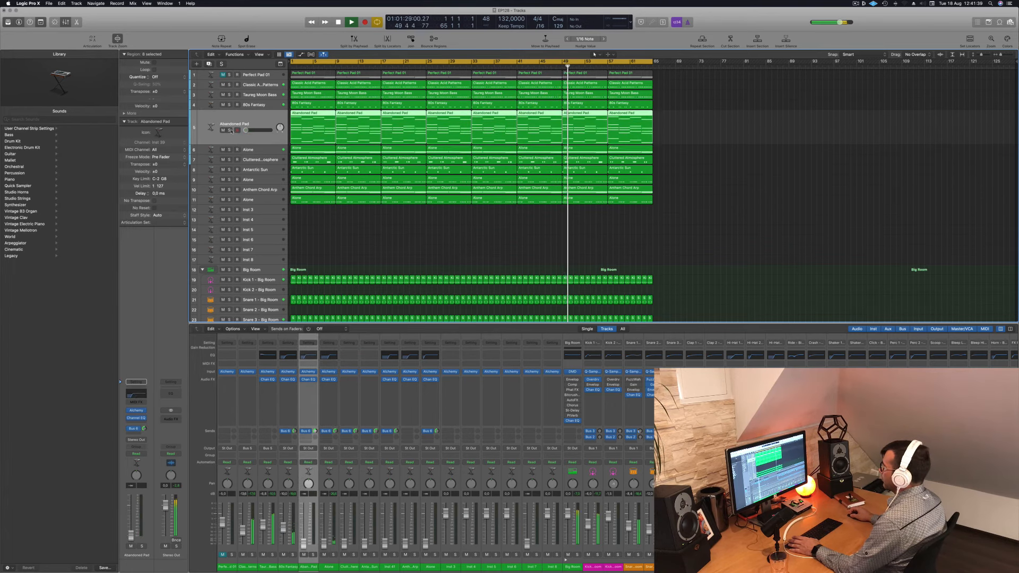
pyautogui.moveTo(246, 130); pyautogui.dragTo(246, 130)
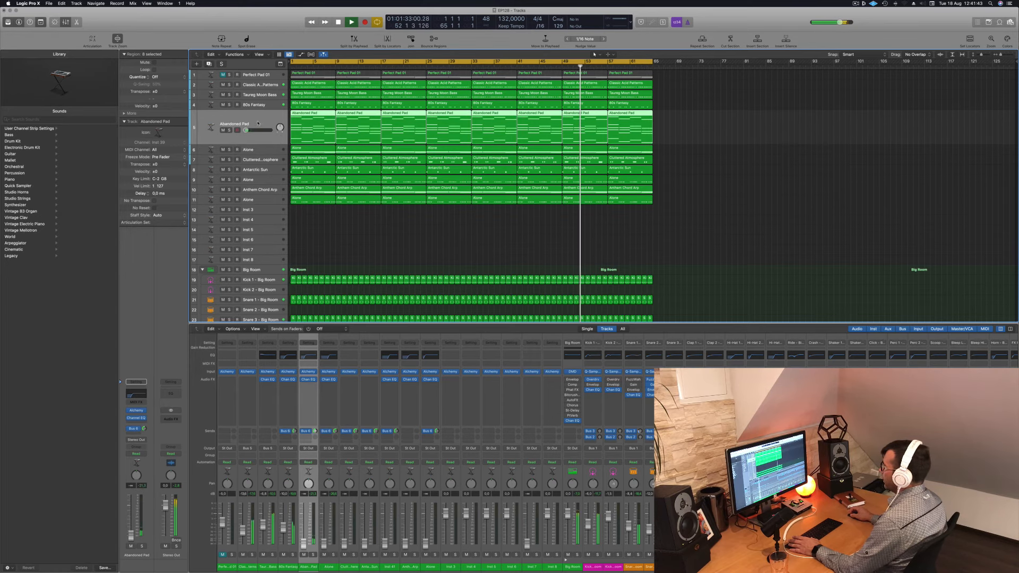
pyautogui.click(242, 179)
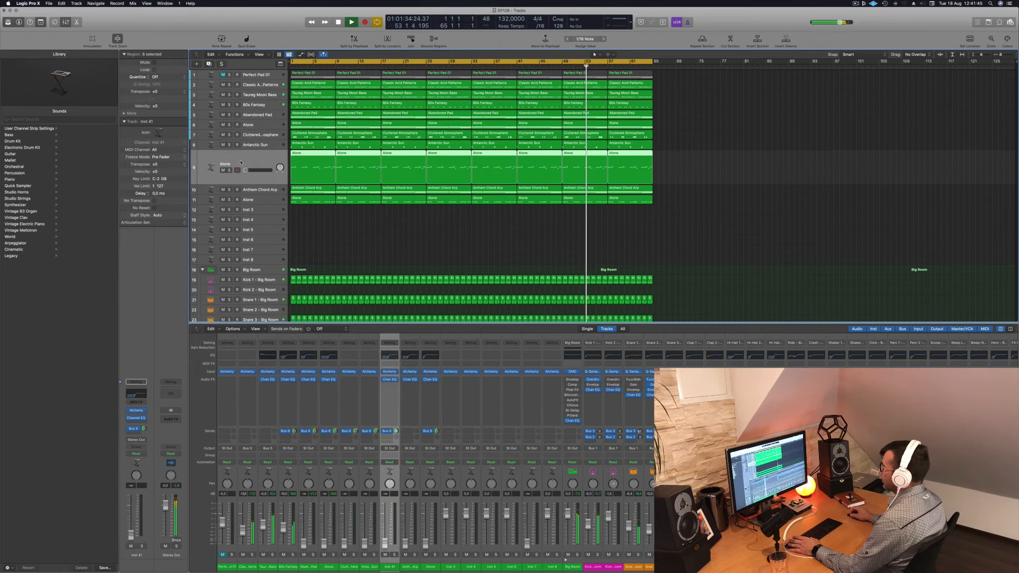
pyautogui.click(245, 170)
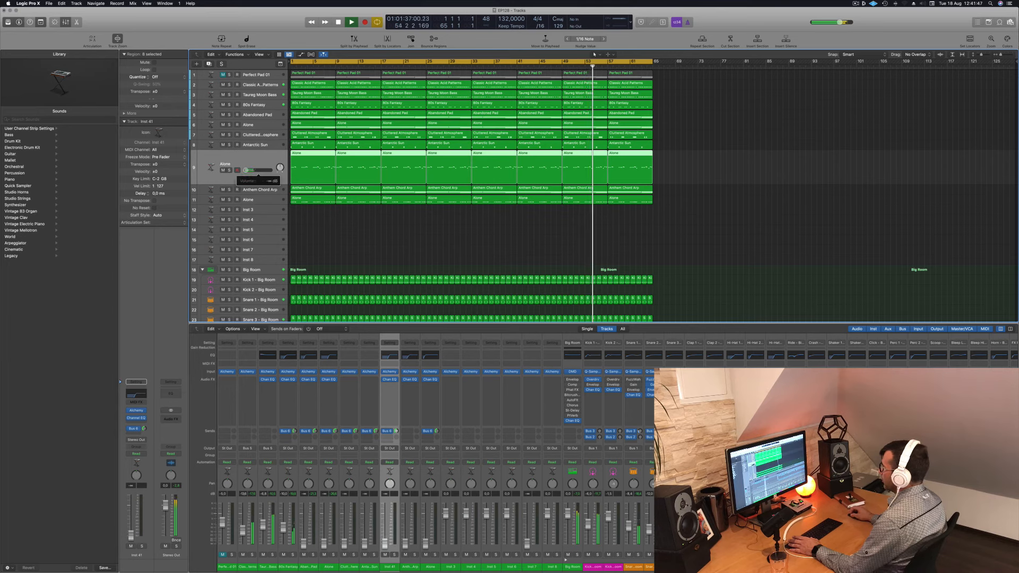
# Raise the Anthem Chord Arp volume to about -12 dB and move the track up directly below 80s Fantasy.
pyautogui.click(245, 189)
pyautogui.moveTo(245, 180); pyautogui.dragTo(256, 130)
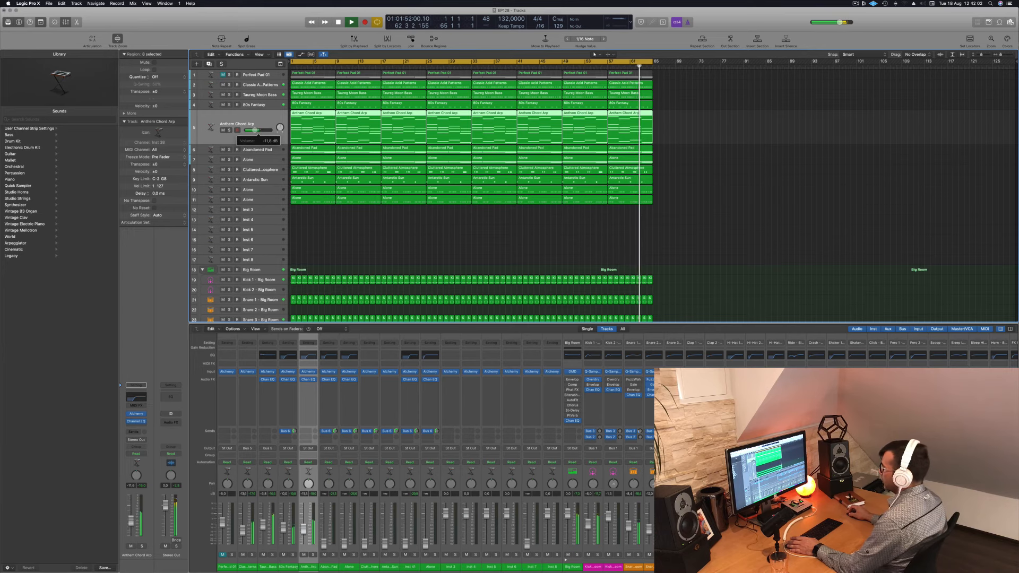
# Add a Compressor to Anthem Chord Arp, side-chained from the Big Room Sidechain Trigger (Inst 33).
pyautogui.click(137, 428)
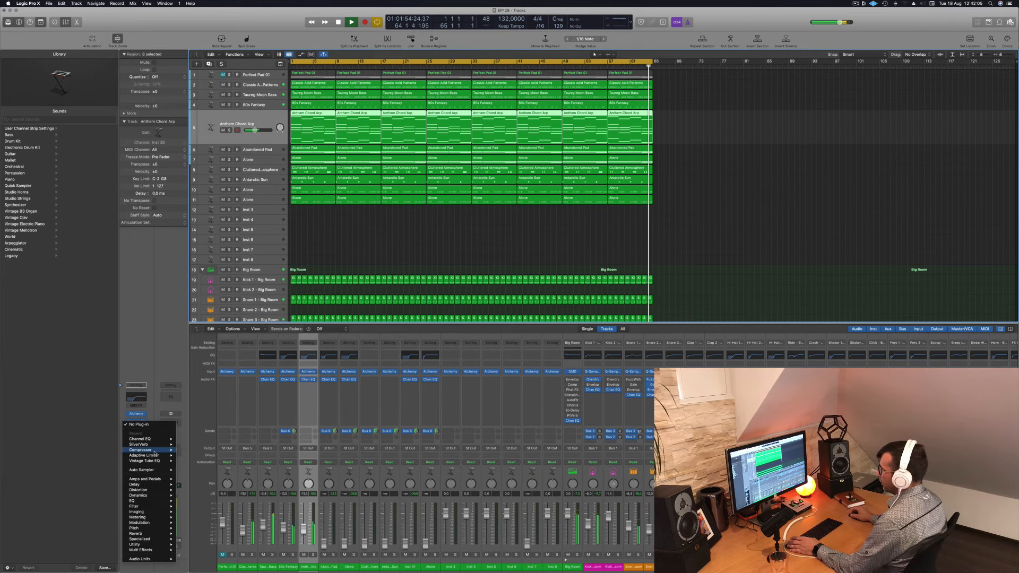
pyautogui.click(188, 450)
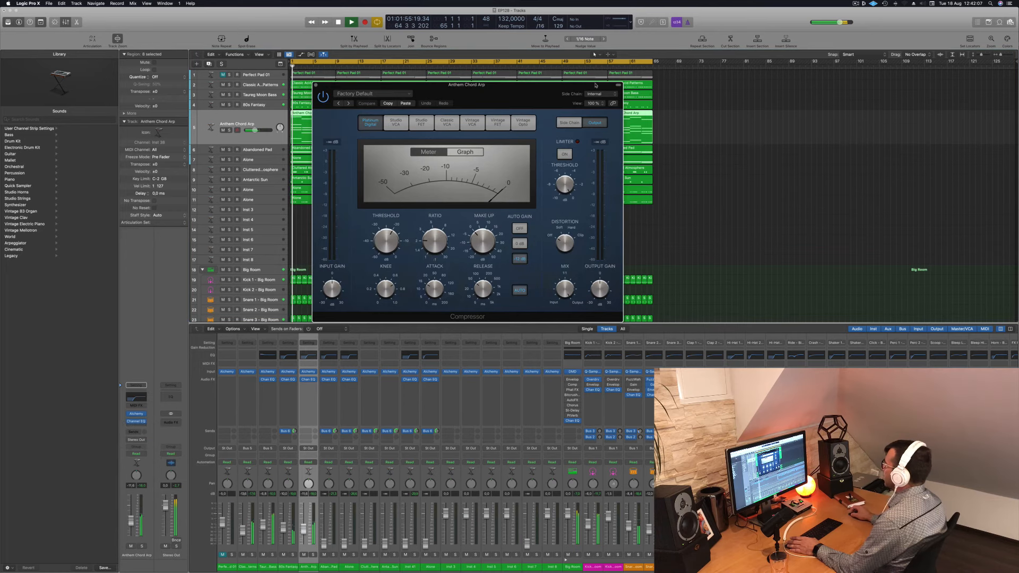
pyautogui.click(596, 94)
pyautogui.moveTo(600, 115)
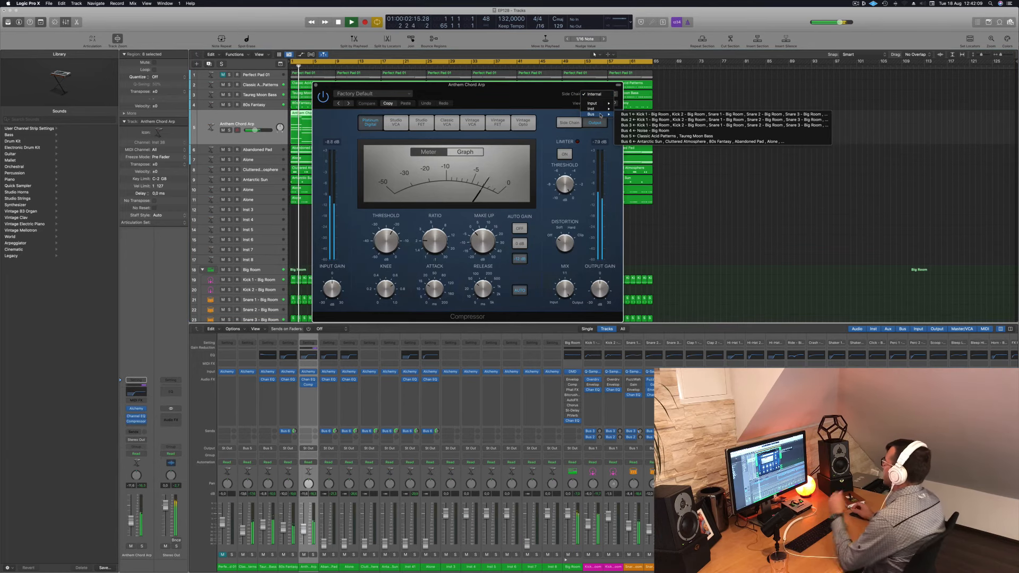
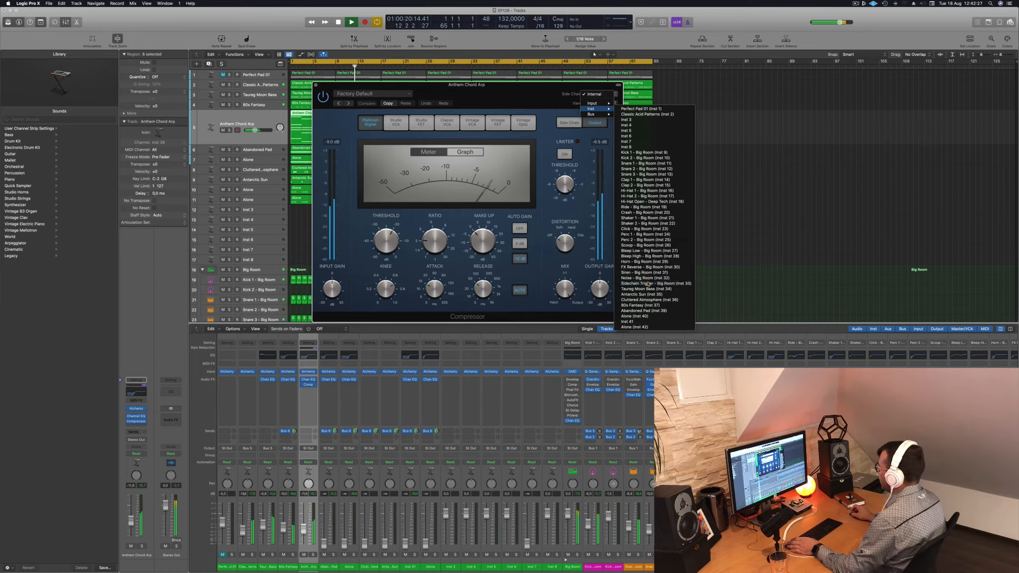
pyautogui.click(648, 284)
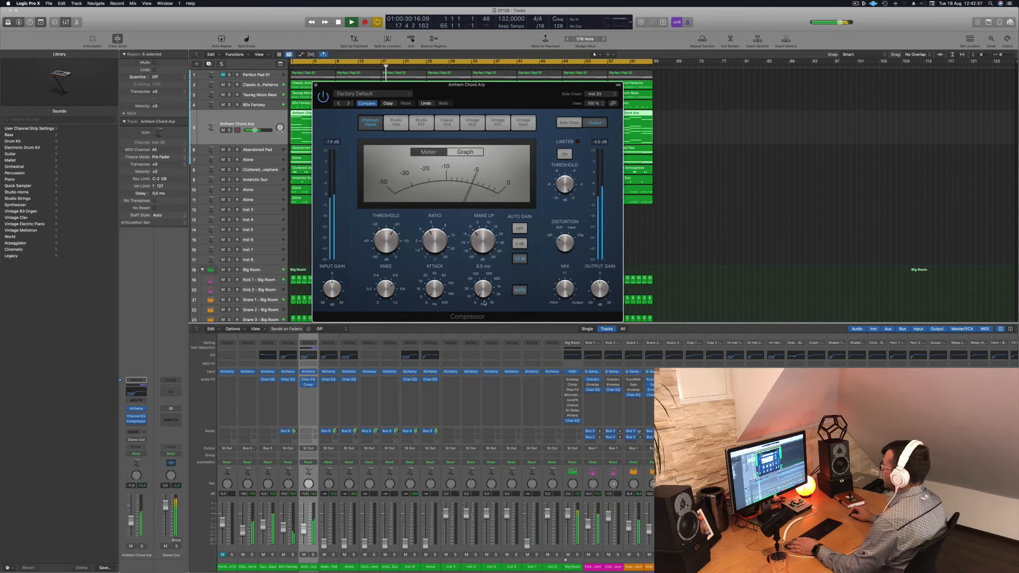
pyautogui.click(315, 86)
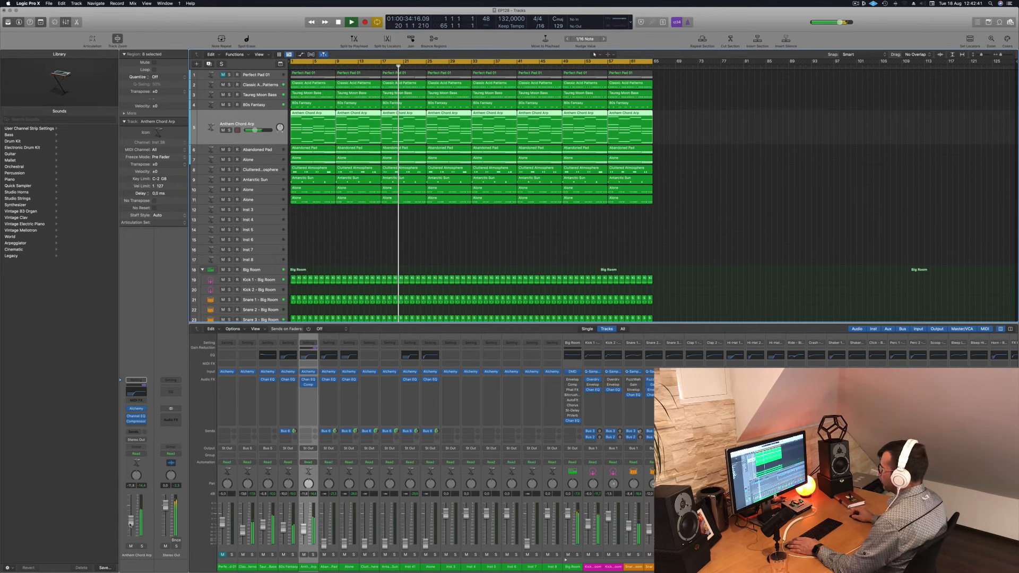
# Move the Antarctic Sun track up directly below Anthem Chord Arp and raise its volume.
pyautogui.click(260, 180)
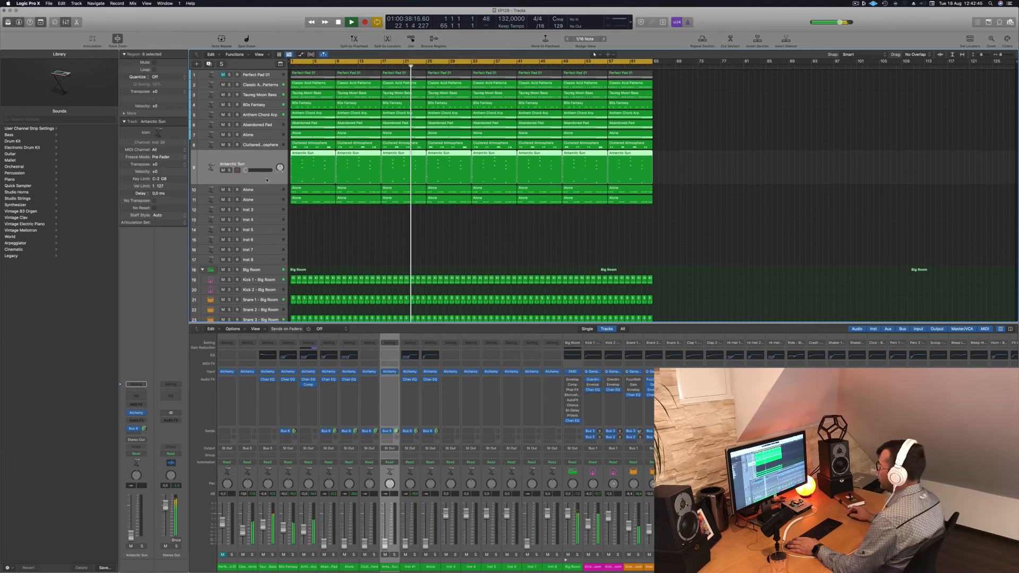
pyautogui.moveTo(268, 175); pyautogui.dragTo(274, 125)
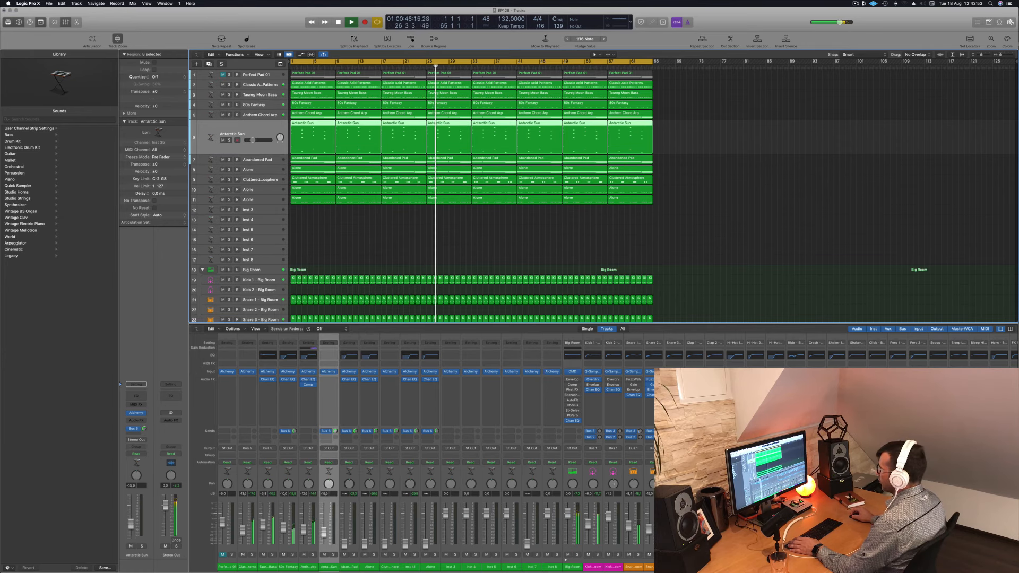
pyautogui.moveTo(128, 525); pyautogui.dragTo(132, 528)
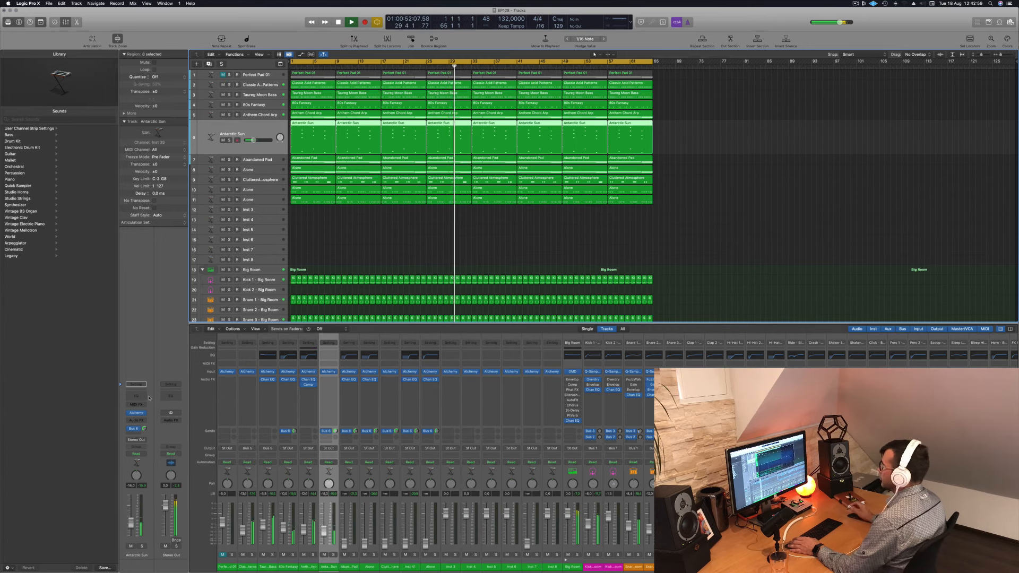
# Add a Channel EQ to Antarctic Sun with an 18 dB/Oct low cut at about 132 Hz.
pyautogui.click(140, 396)
pyautogui.click(351, 123)
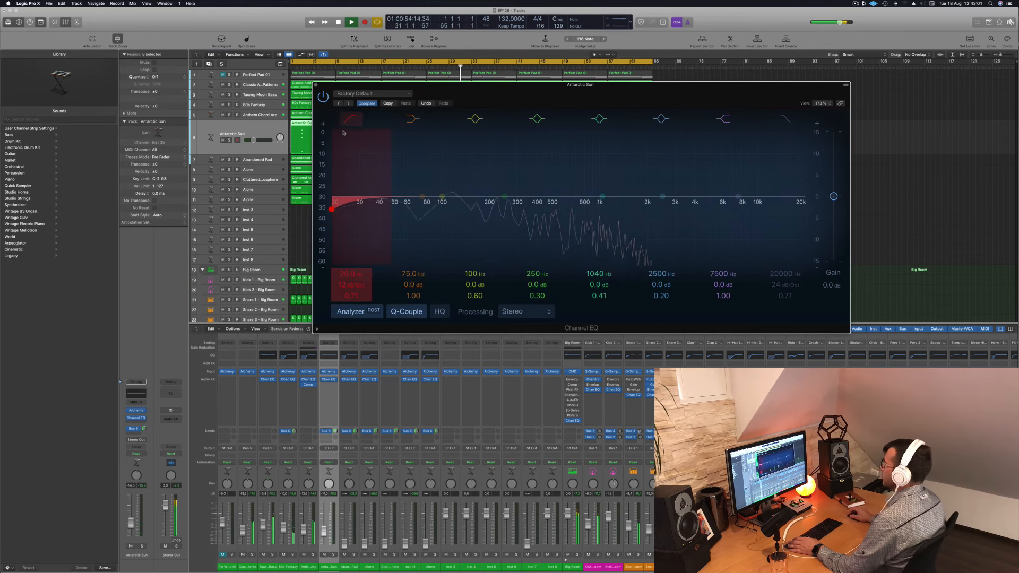
pyautogui.moveTo(371, 204); pyautogui.dragTo(407, 204)
pyautogui.moveTo(341, 281); pyautogui.dragTo(343, 280)
pyautogui.moveTo(400, 210); pyautogui.dragTo(463, 207)
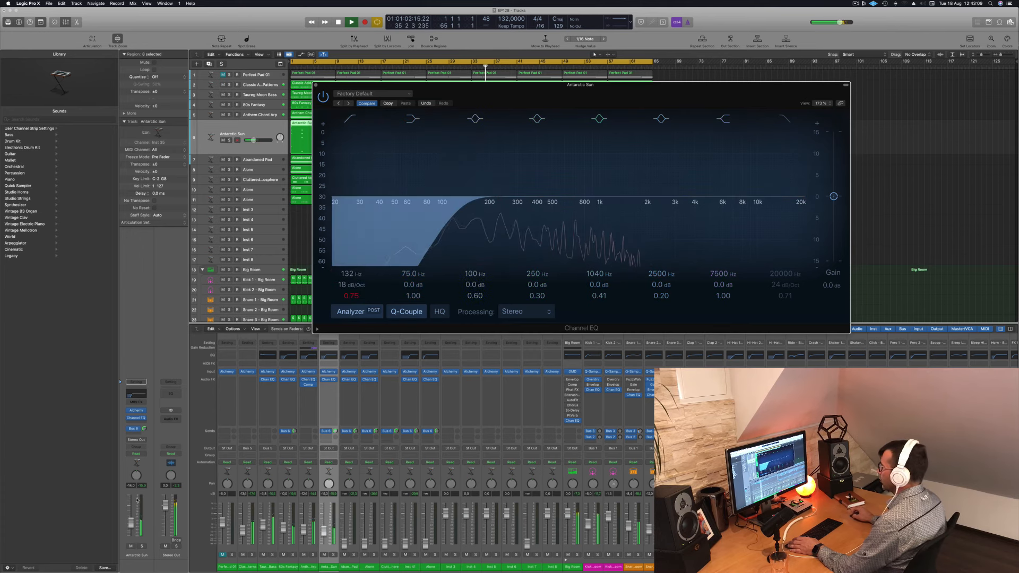
pyautogui.press('super+w')
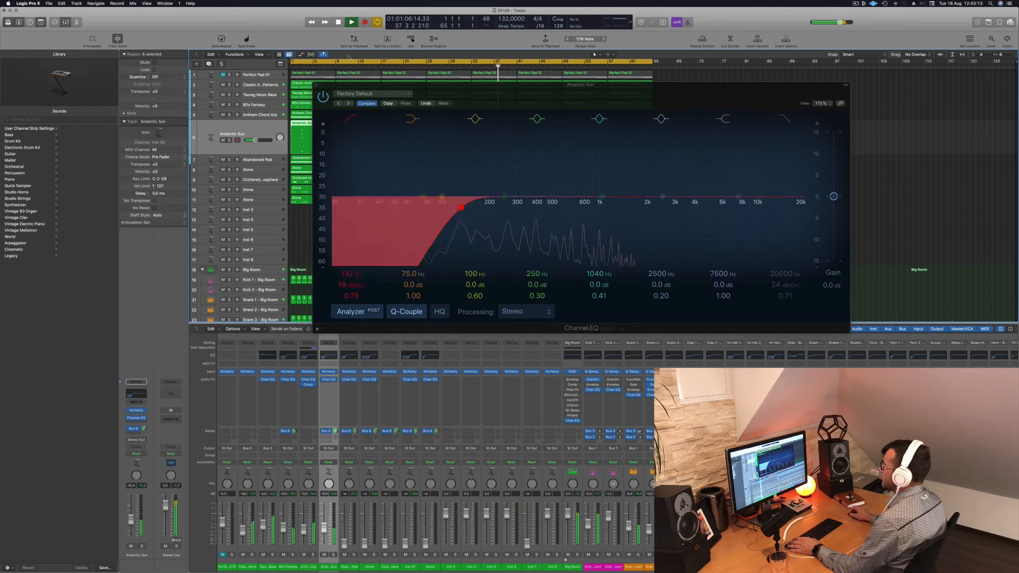
pyautogui.click(315, 84)
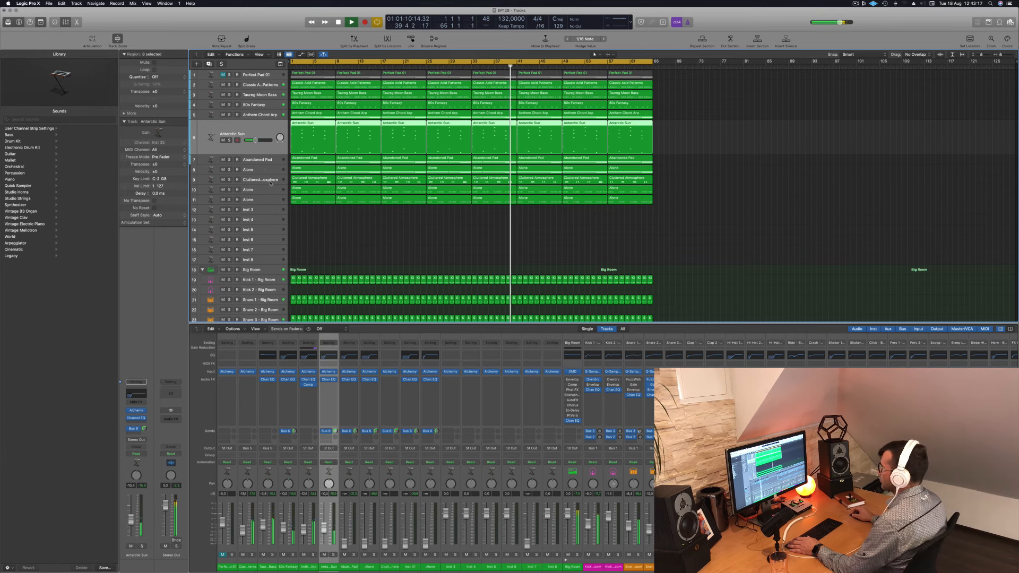
# Move the Cluttered Atmosphere track up directly below Antarctic Sun and bring up its volume.
pyautogui.click(271, 183)
pyautogui.moveTo(268, 157)
pyautogui.mouseDown()
pyautogui.moveTo(267, 135)
pyautogui.moveTo(250, 151)
pyautogui.mouseUp()
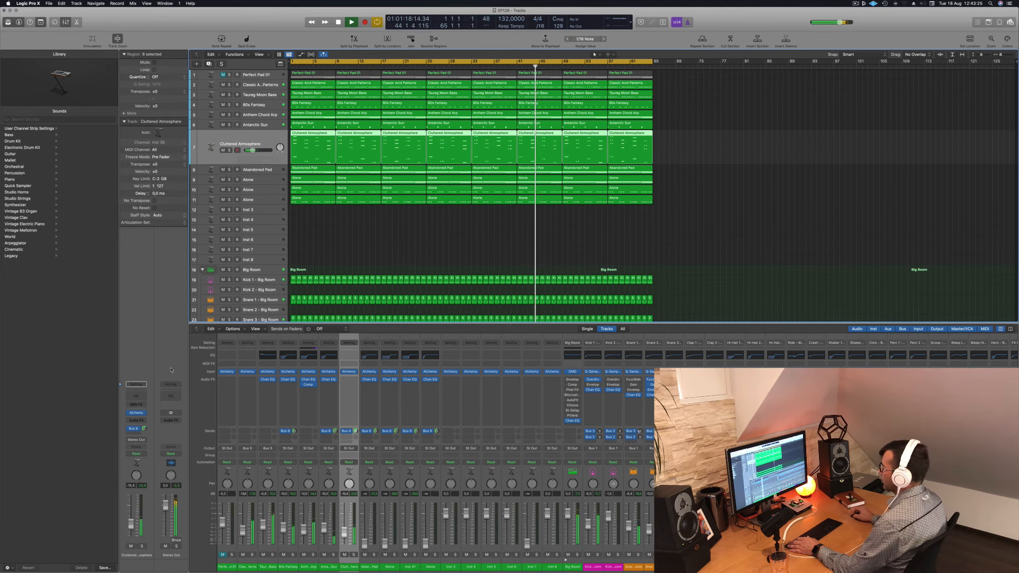
# Add a Channel EQ to Cluttered Atmosphere with a 24 dB/Oct low cut at 180 Hz, and set its volume to about -14 dB.
pyautogui.click(136, 397)
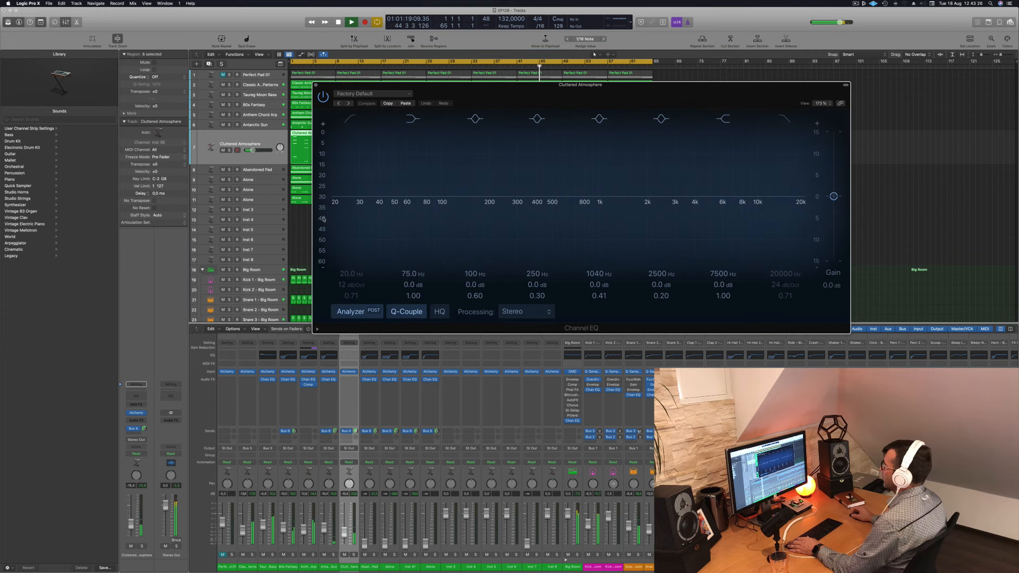
pyautogui.click(345, 120)
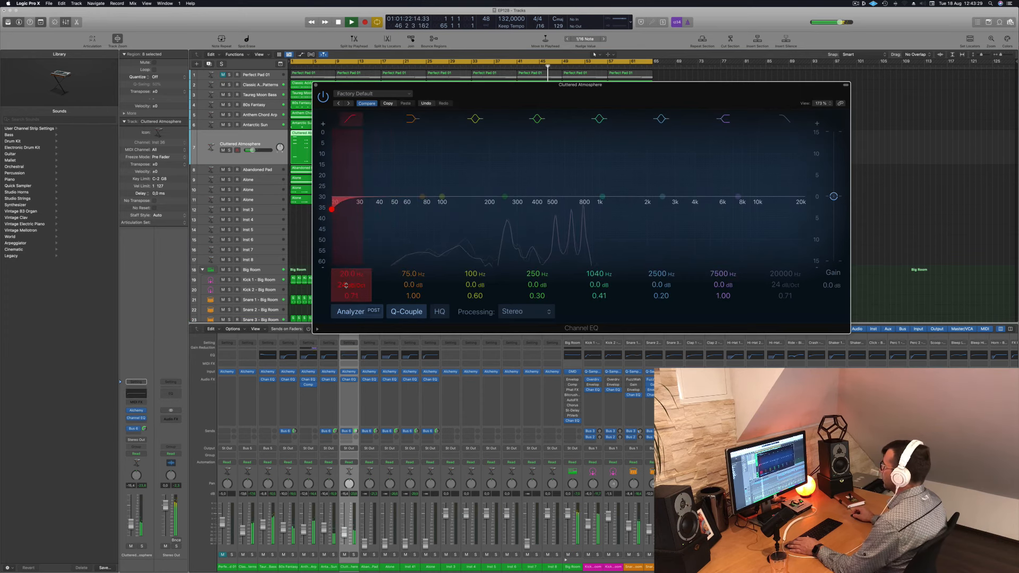
pyautogui.moveTo(350, 277); pyautogui.dragTo(350, 254)
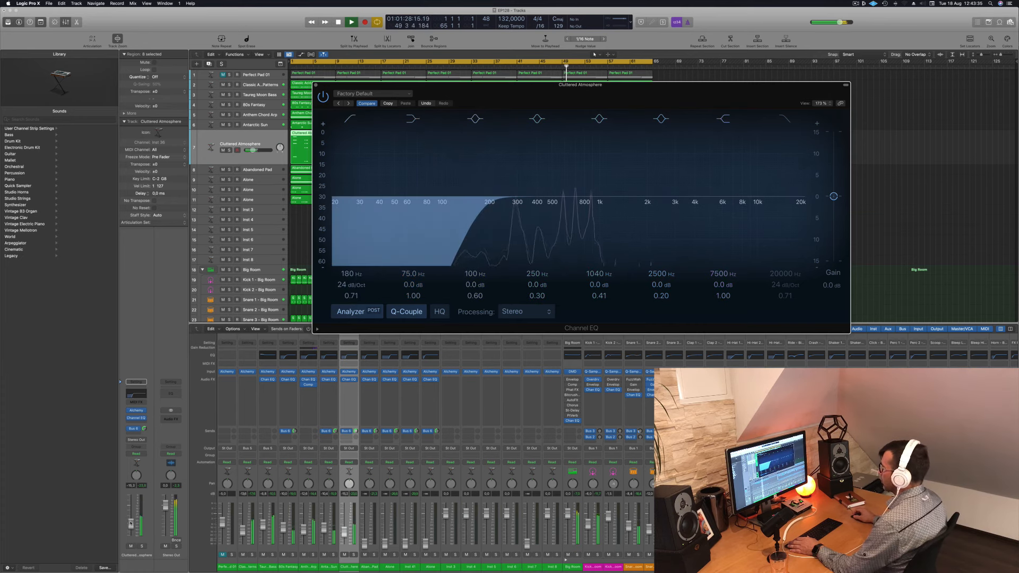
pyautogui.click(131, 522)
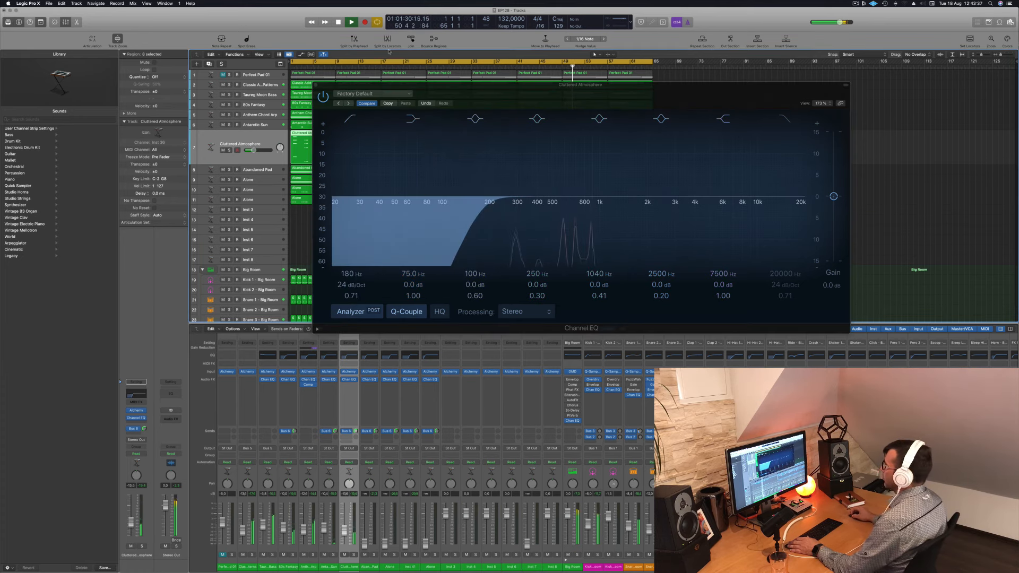
pyautogui.click(316, 86)
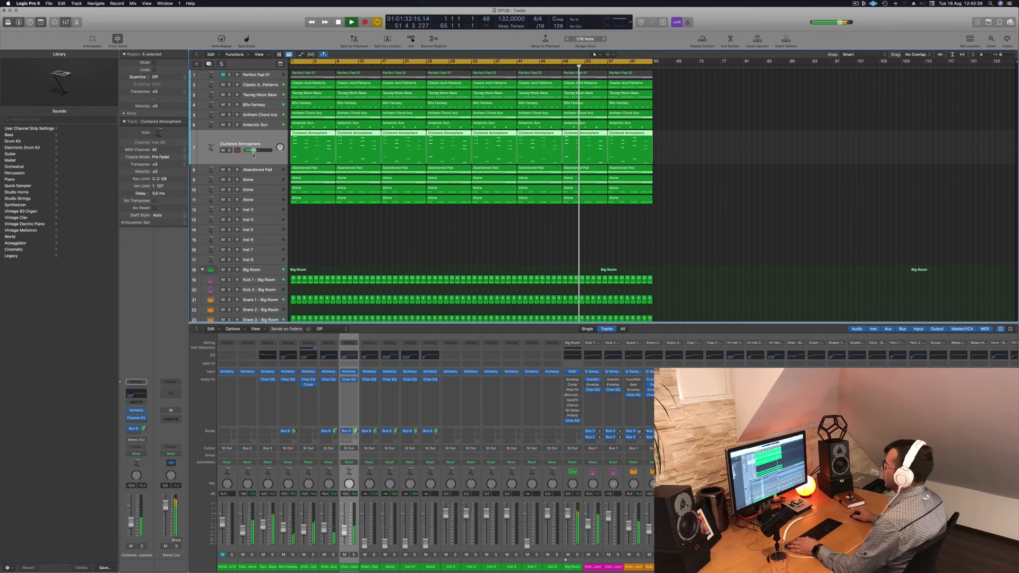
pyautogui.moveTo(254, 150)
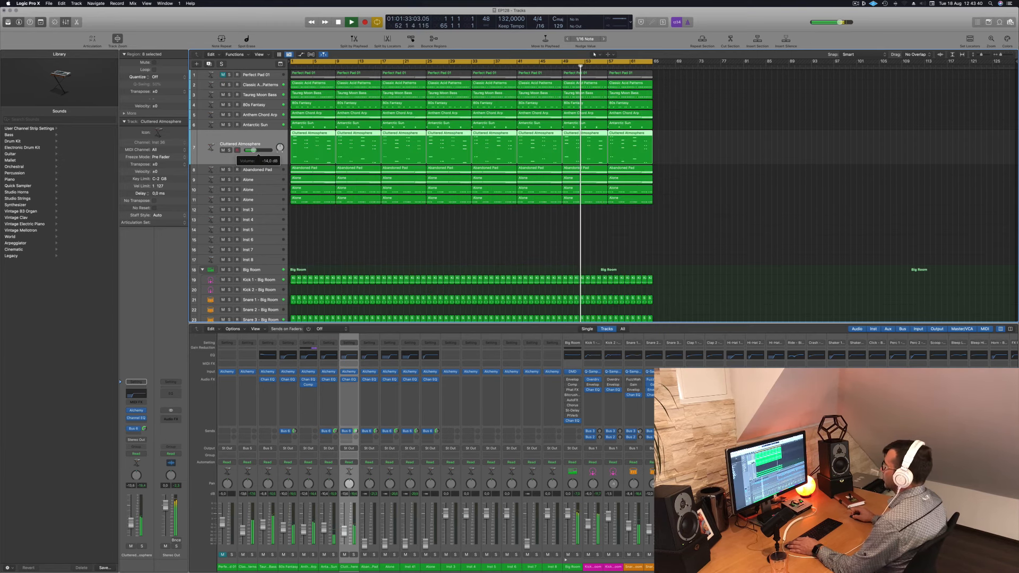
# Raise the Abandoned Pad track's volume to blend the layer quietly into the mix.
pyautogui.click(269, 170)
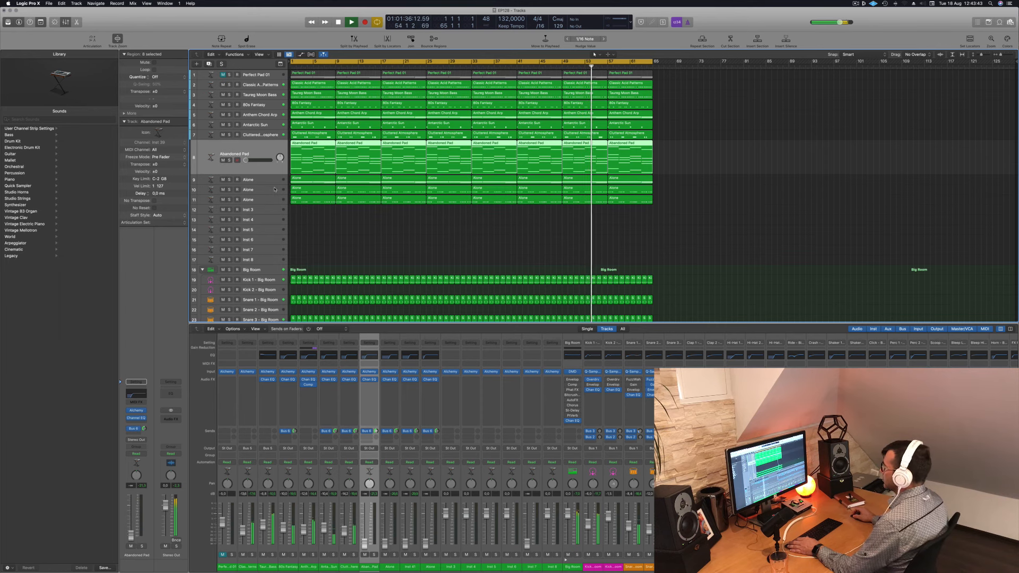
pyautogui.click(275, 189)
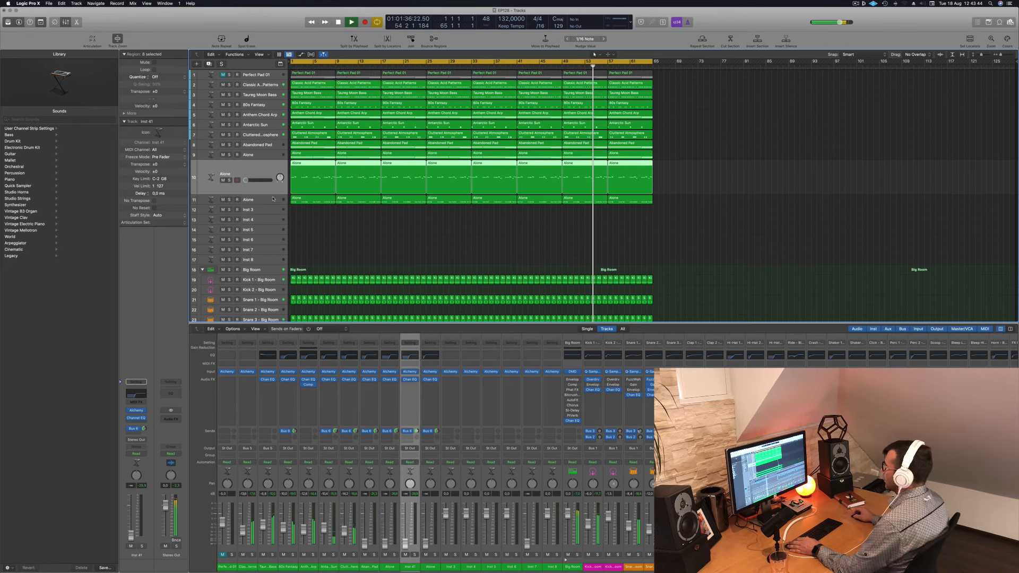
pyautogui.click(275, 152)
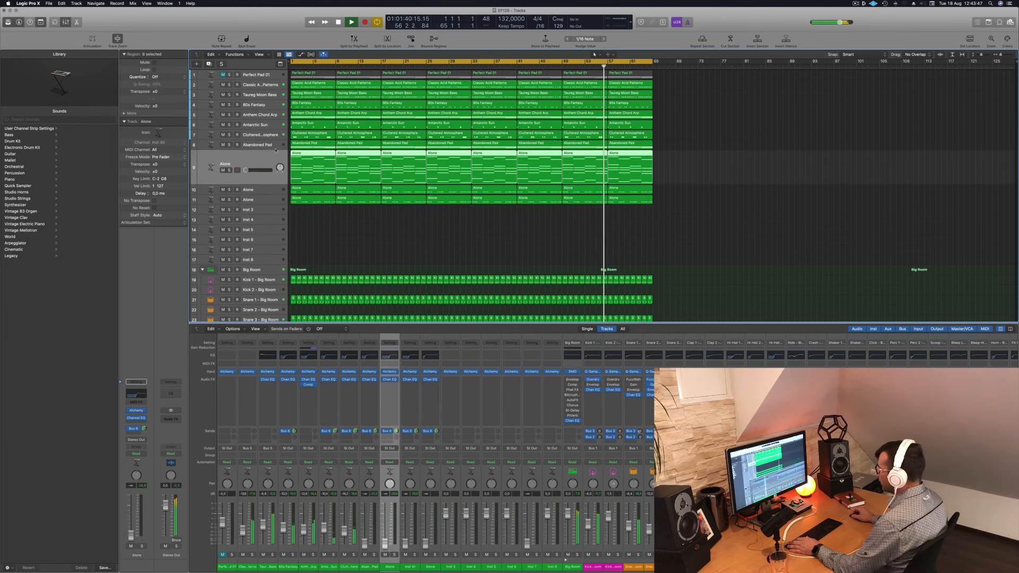
pyautogui.click(272, 145)
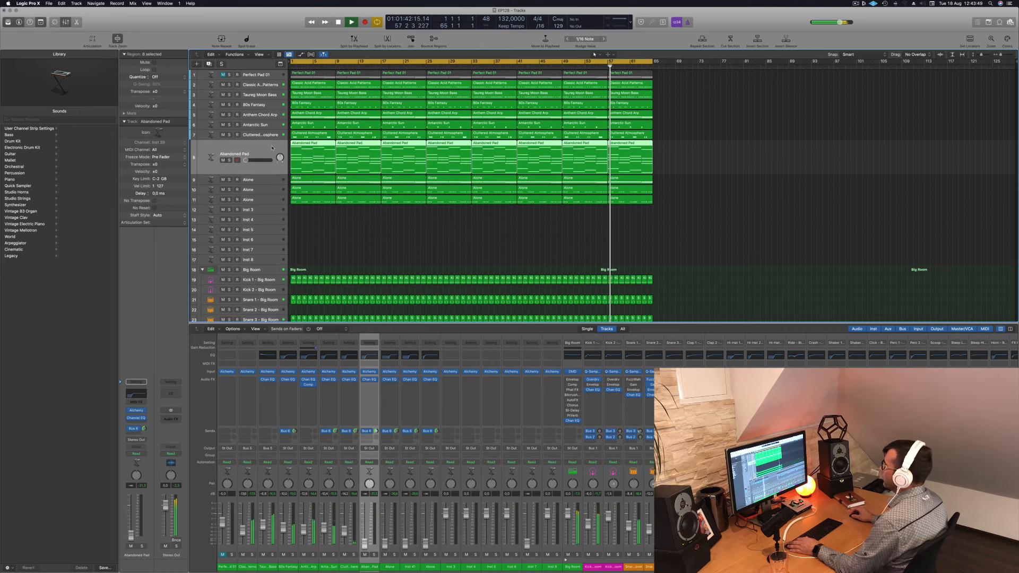
pyautogui.moveTo(245, 159); pyautogui.dragTo(245, 160)
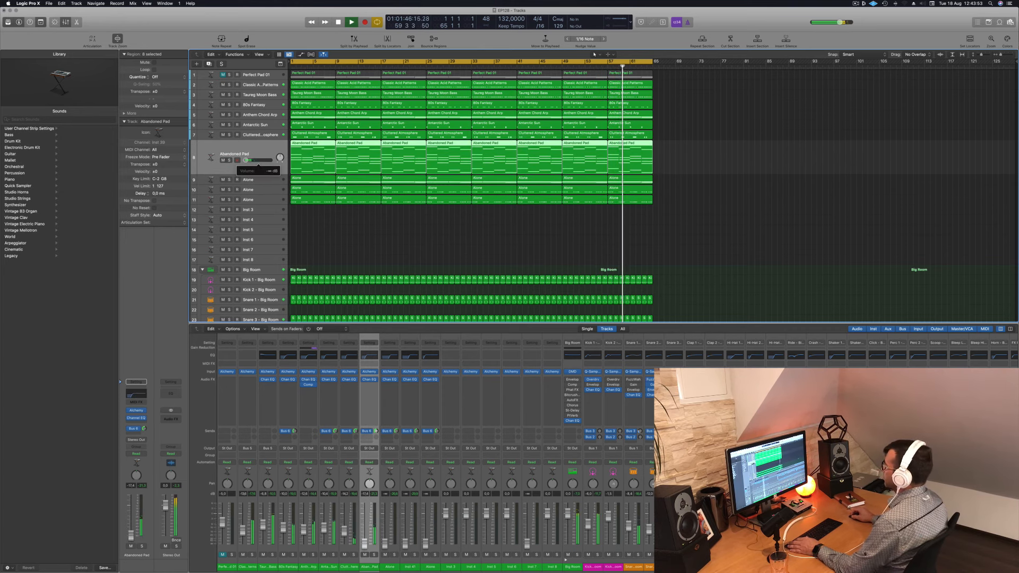
pyautogui.moveTo(245, 159); pyautogui.dragTo(252, 161)
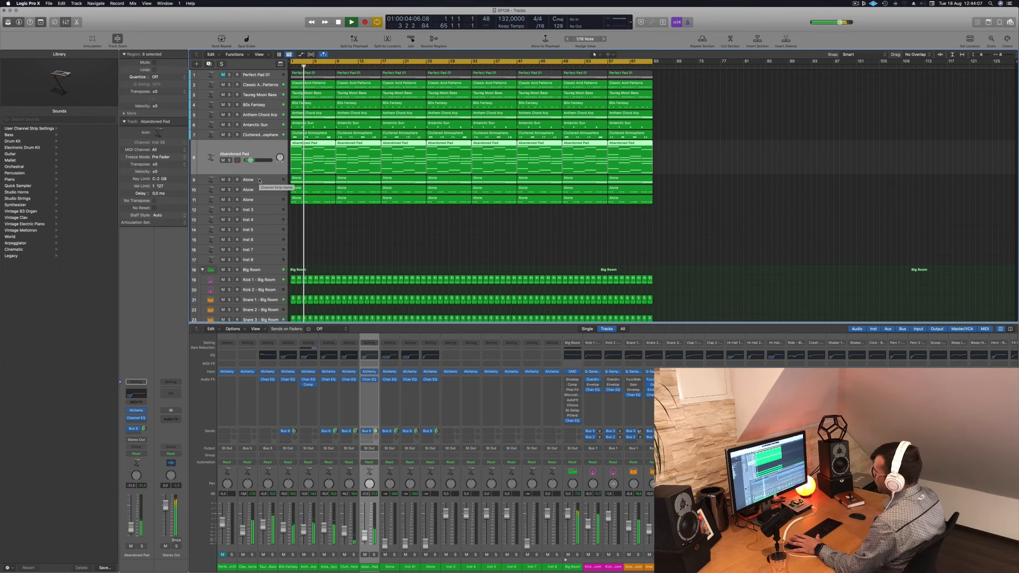
# Raise the volume of the Alone layer on track 11 and move its Channel EQ low cut to 480 Hz.
pyautogui.click(262, 201)
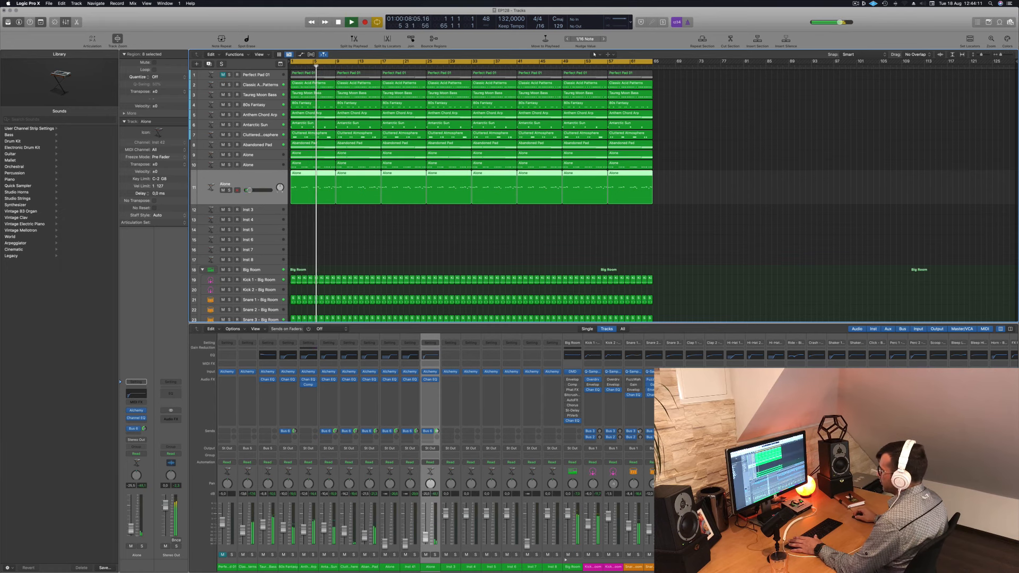
pyautogui.click(135, 394)
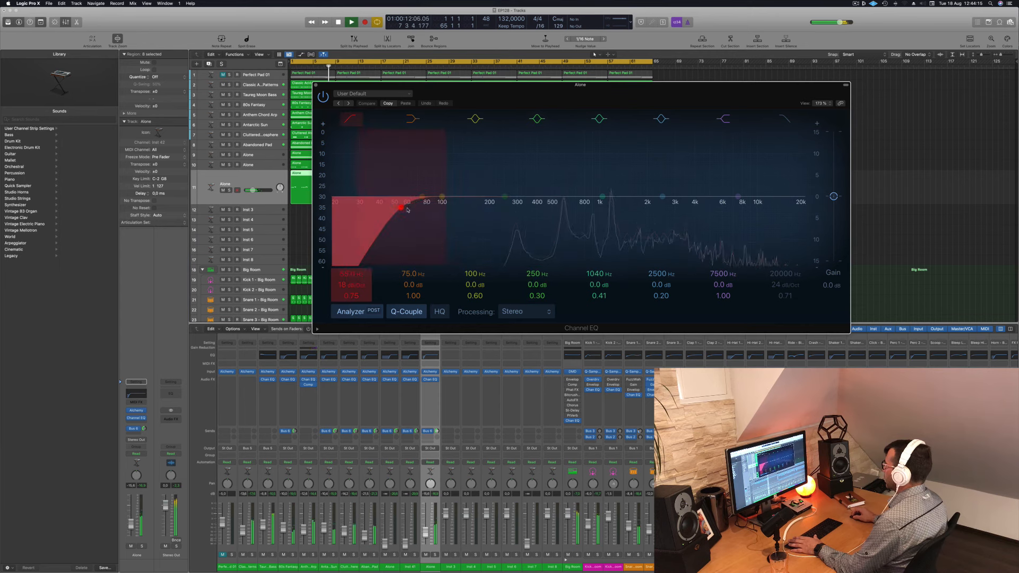
pyautogui.moveTo(408, 210); pyautogui.dragTo(553, 203)
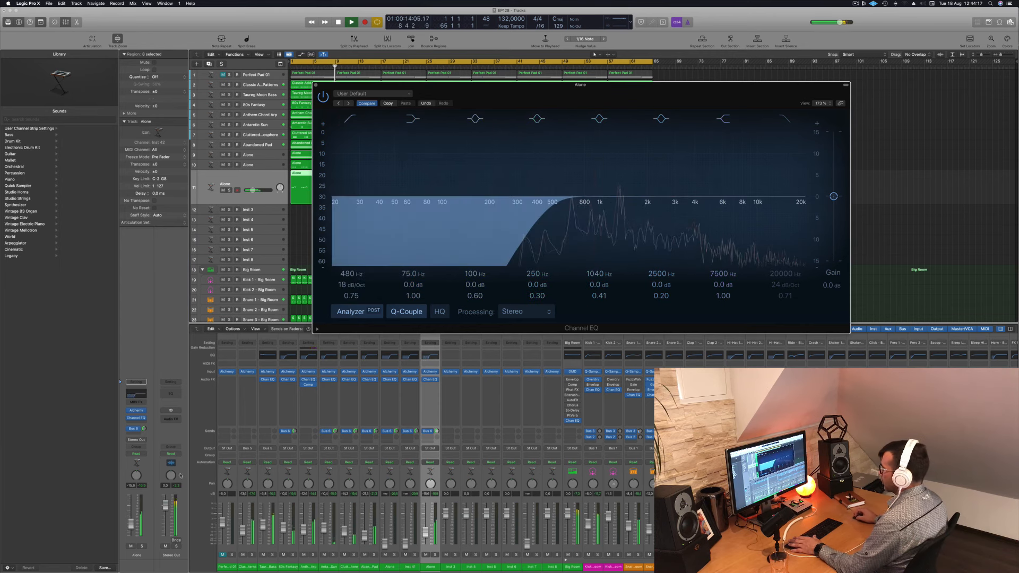
pyautogui.press('super+w')
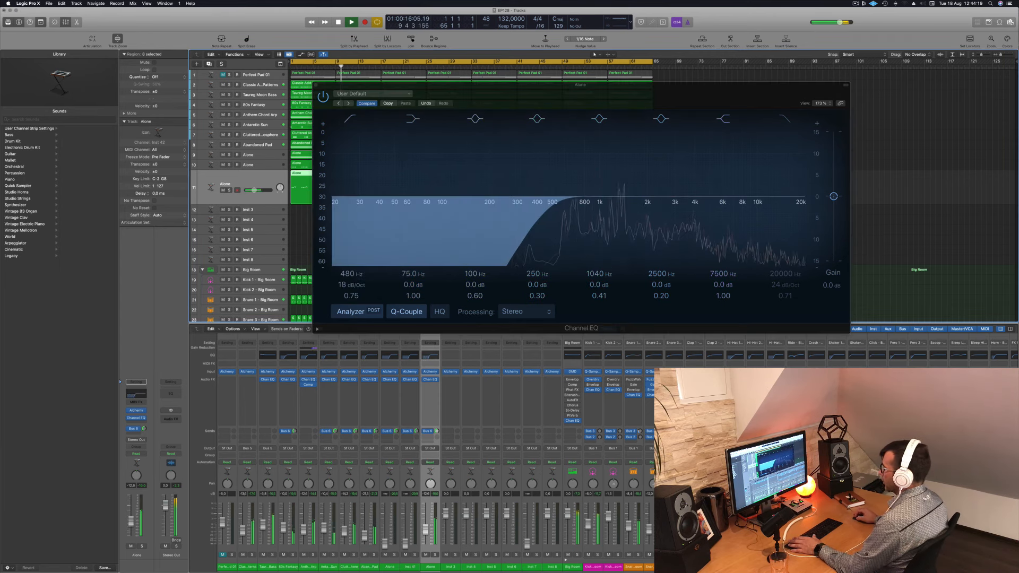
# Add a Bus 7 send to the Alone layer on track 11 and load a stereo Stereo Delay on the Bus 7 aux.
pyautogui.click(132, 433)
pyautogui.moveTo(166, 443)
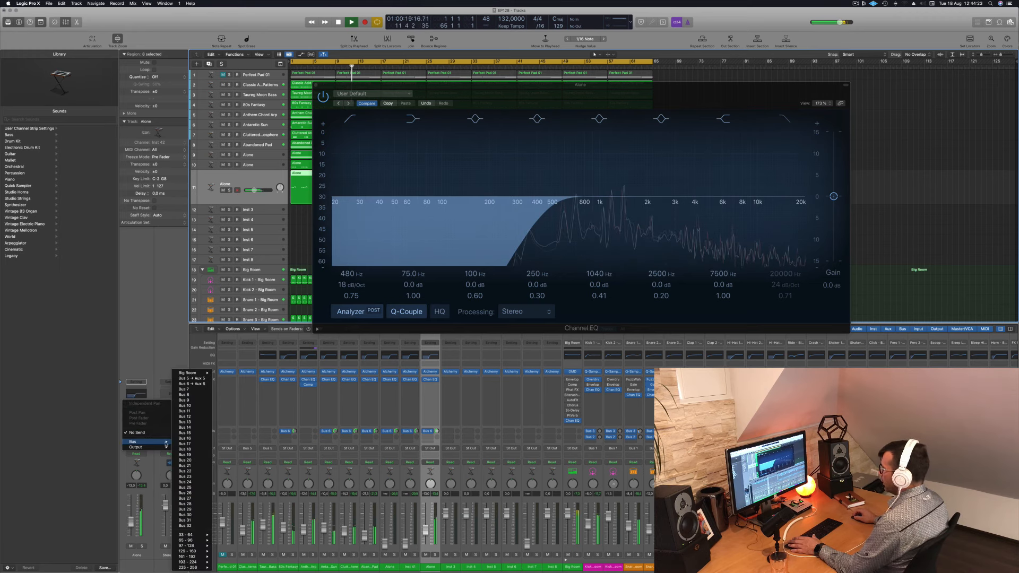
pyautogui.click(190, 390)
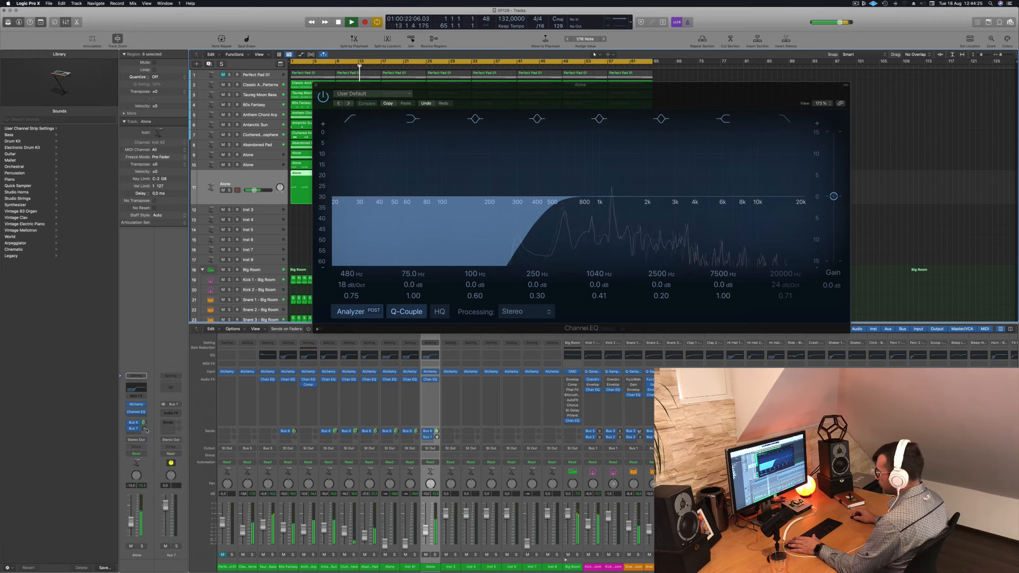
pyautogui.click(173, 413)
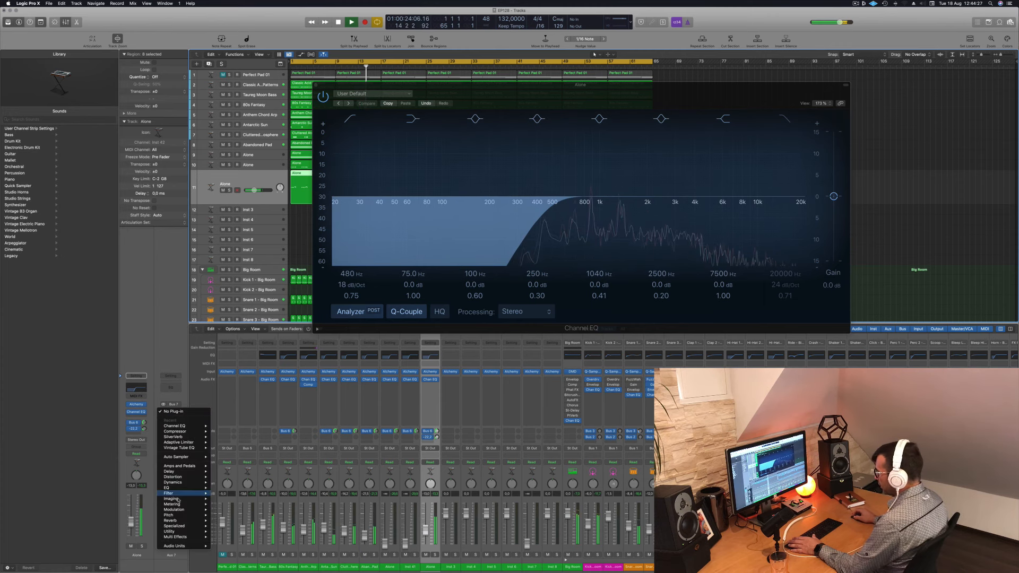
pyautogui.moveTo(193, 473)
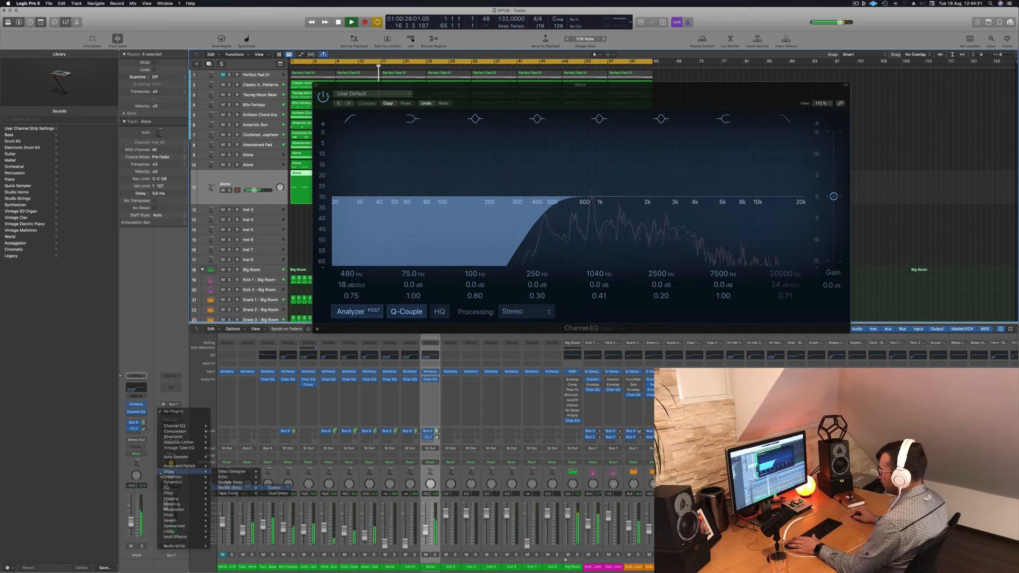
pyautogui.click(274, 488)
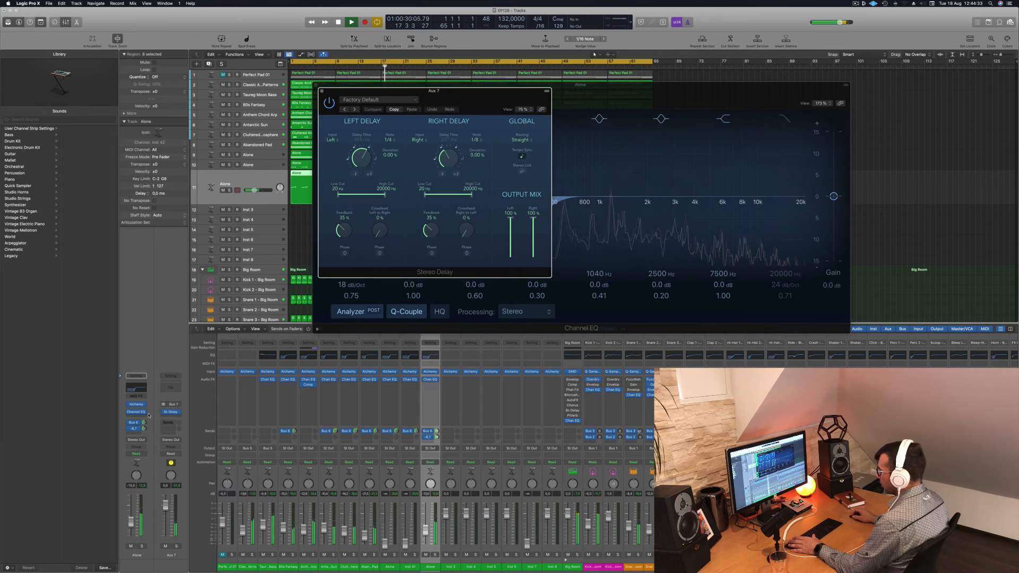
# Adjust the Bus 7 send level of the Alone layer on track 11 and close the Stereo Delay and Channel EQ windows.
pyautogui.click(147, 430)
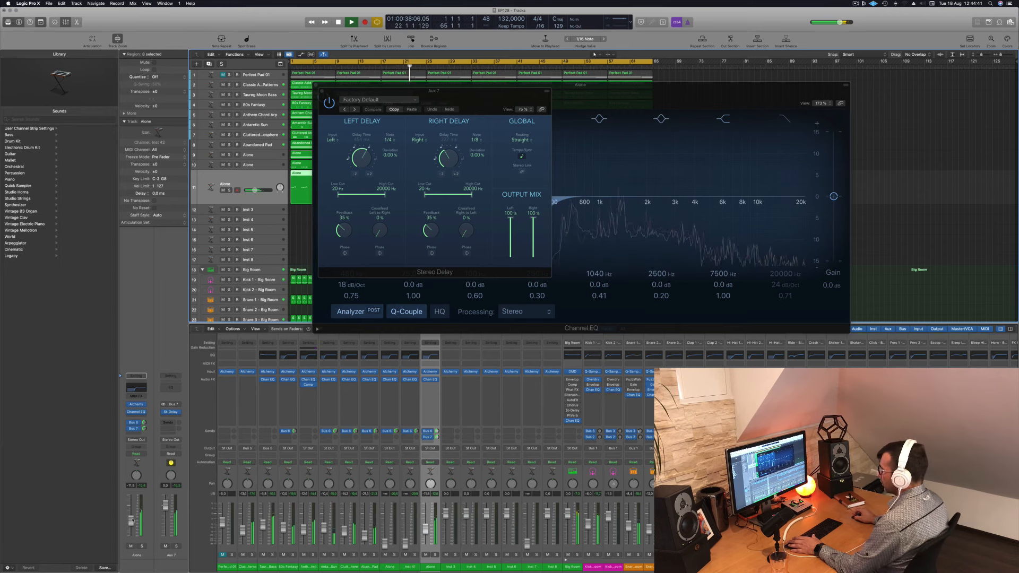
pyautogui.moveTo(332, 95); pyautogui.dragTo(369, 121)
pyautogui.click(359, 117)
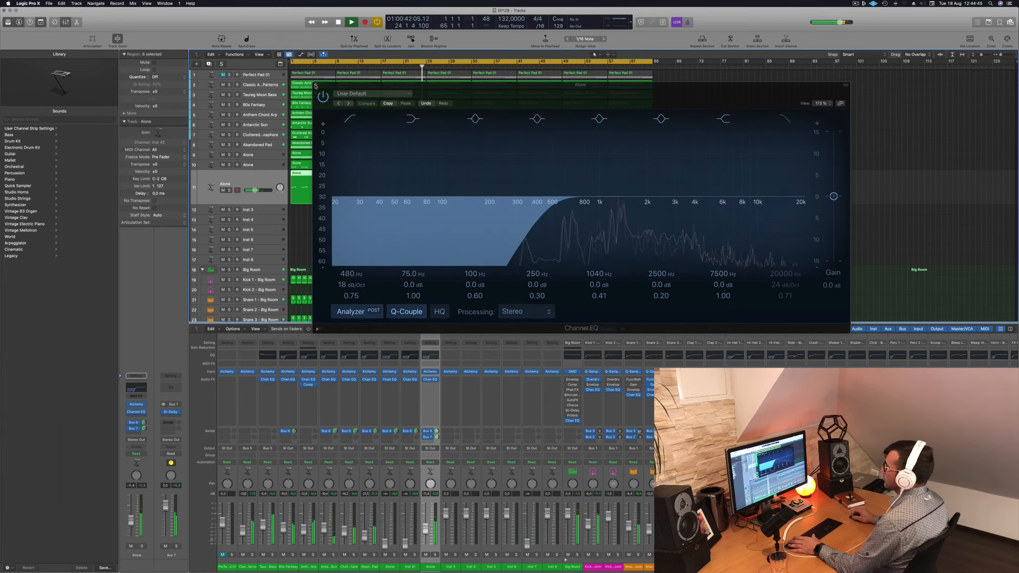
pyautogui.click(317, 85)
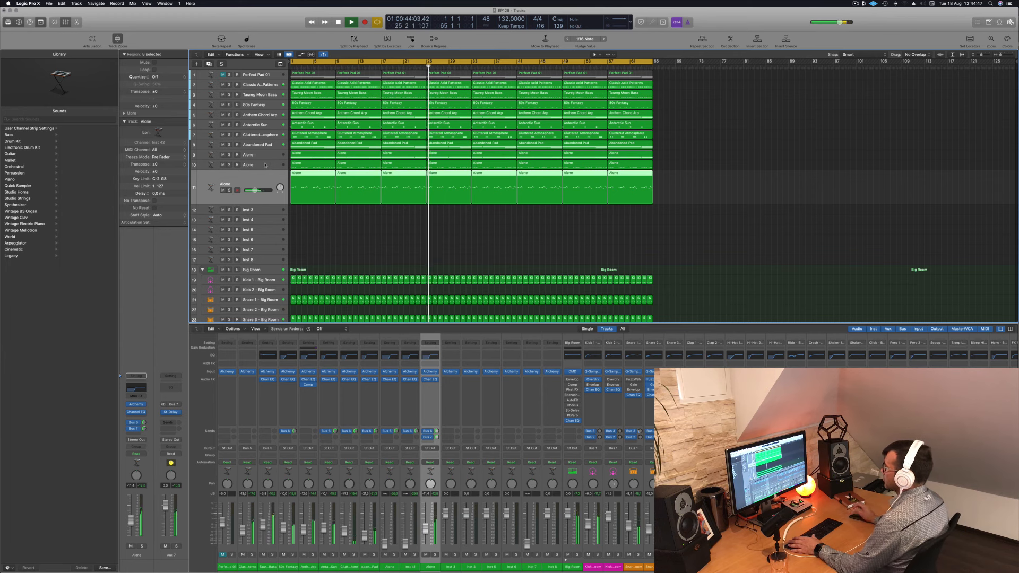
# Raise the volume of the Alone layer on track 10 to about -9 dB, soloing it briefly to check its sound.
pyautogui.click(266, 165)
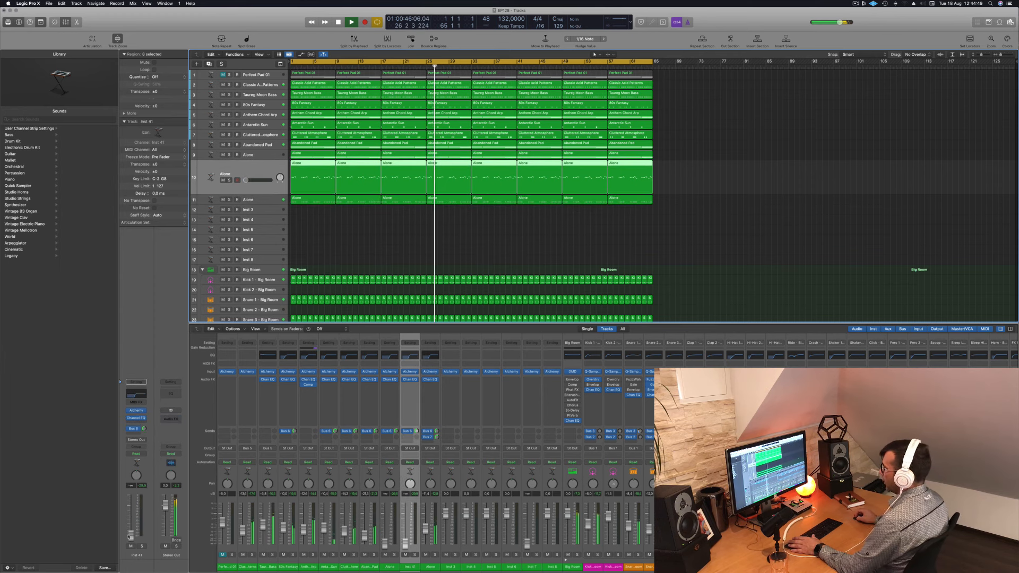
pyautogui.moveTo(130, 530); pyautogui.dragTo(130, 514)
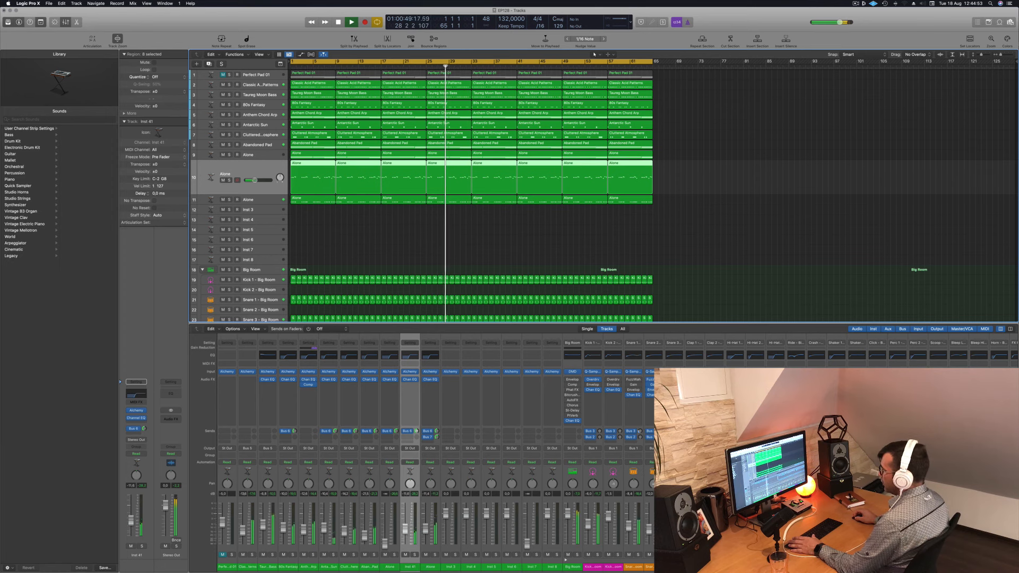
pyautogui.click(142, 546)
pyautogui.click(142, 546)
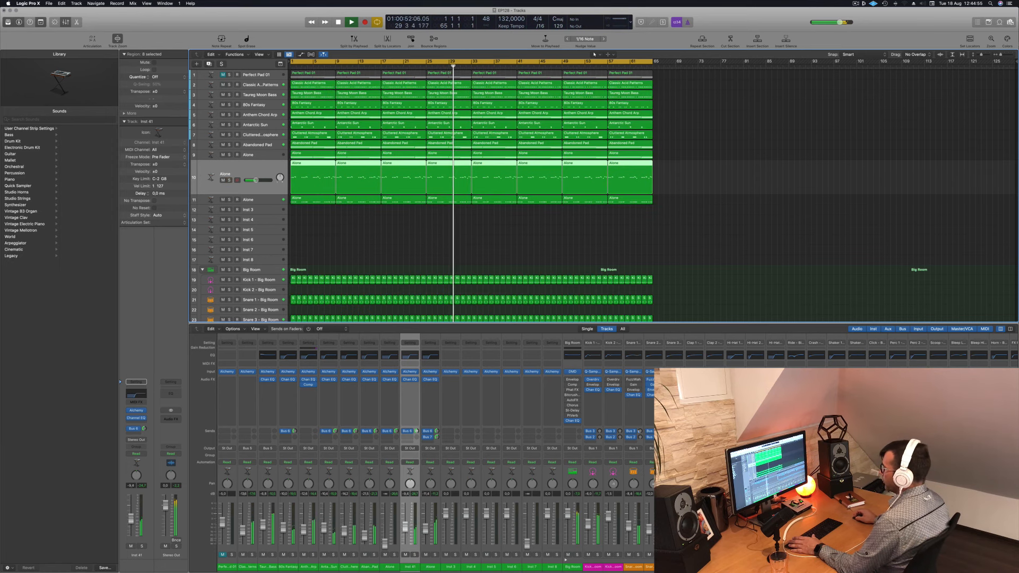
pyautogui.moveTo(130, 518); pyautogui.dragTo(130, 517)
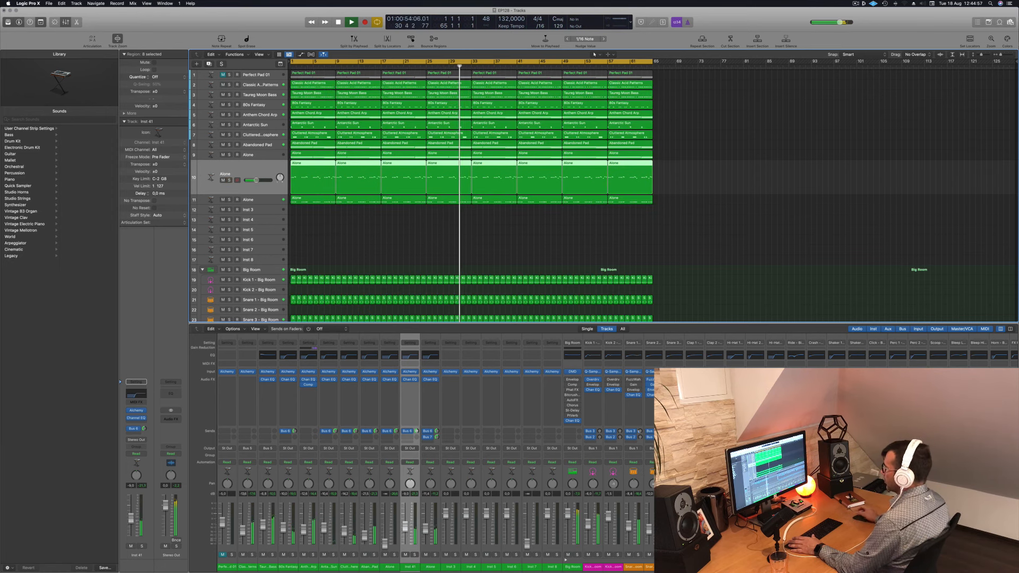
pyautogui.moveTo(256, 180); pyautogui.dragTo(255, 180)
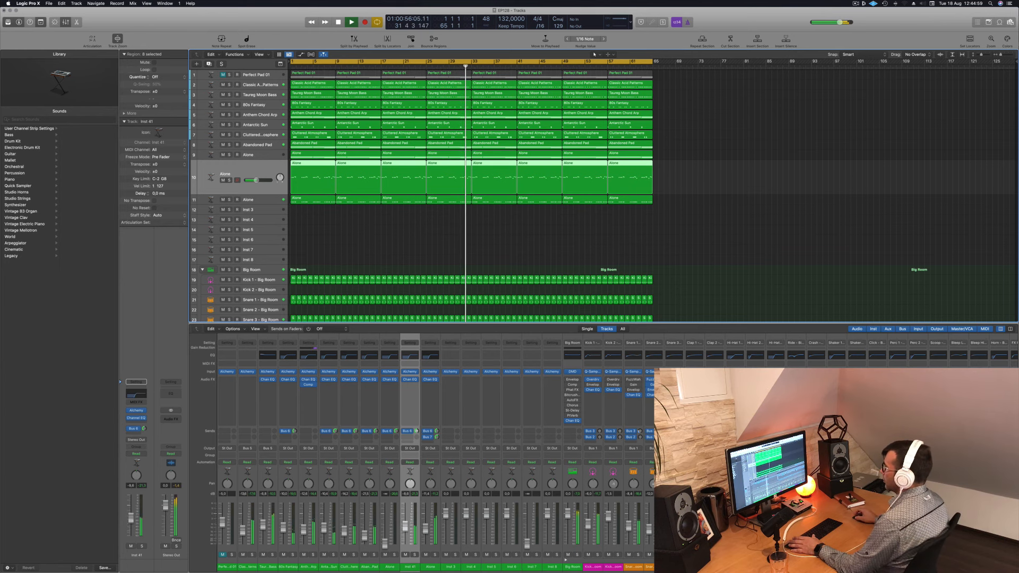
# Raise the volume of the Alone layer on track 9 to about -17 dB.
pyautogui.click(271, 153)
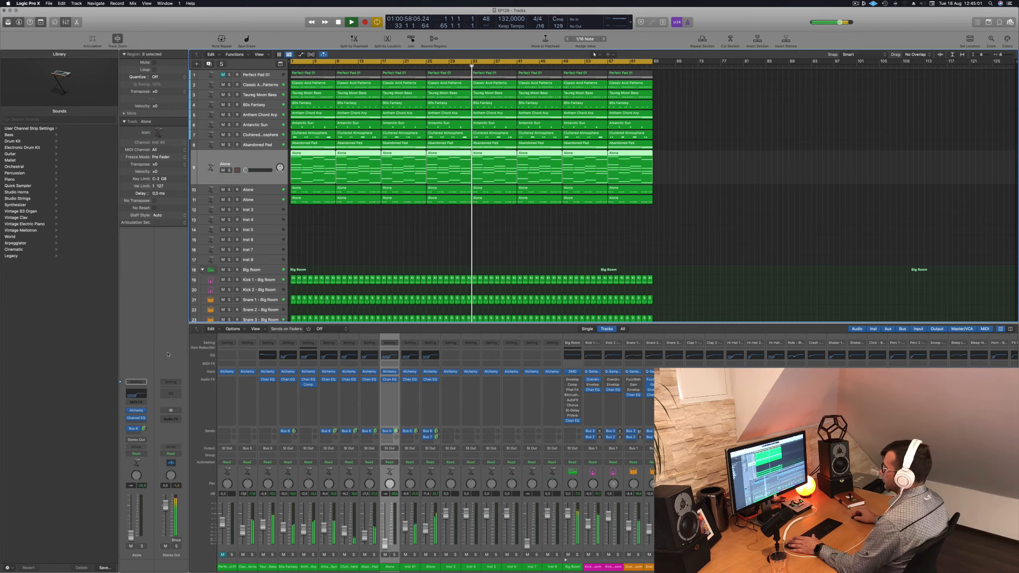
pyautogui.moveTo(131, 539); pyautogui.dragTo(132, 525)
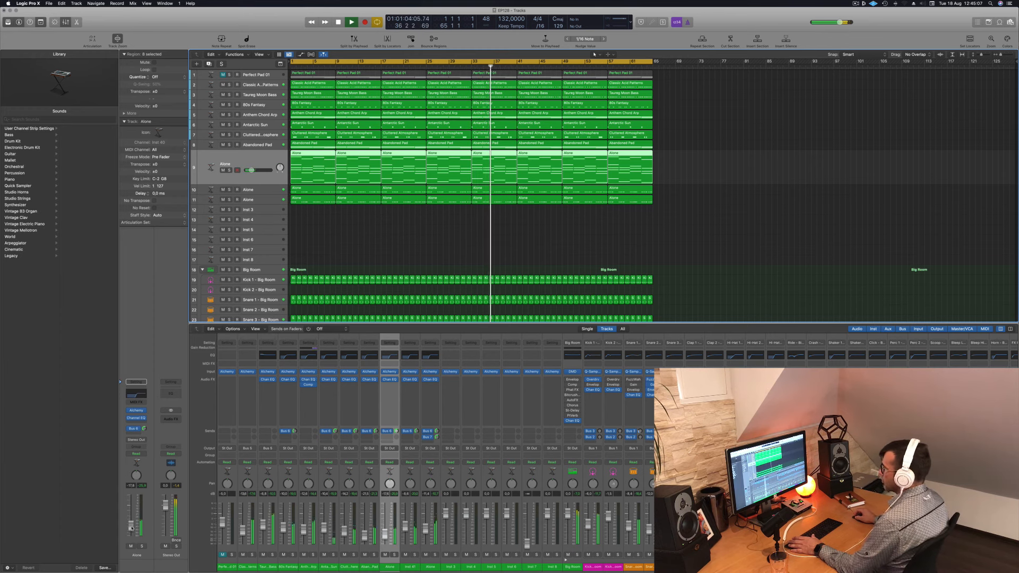
pyautogui.moveTo(132, 528); pyautogui.dragTo(132, 527)
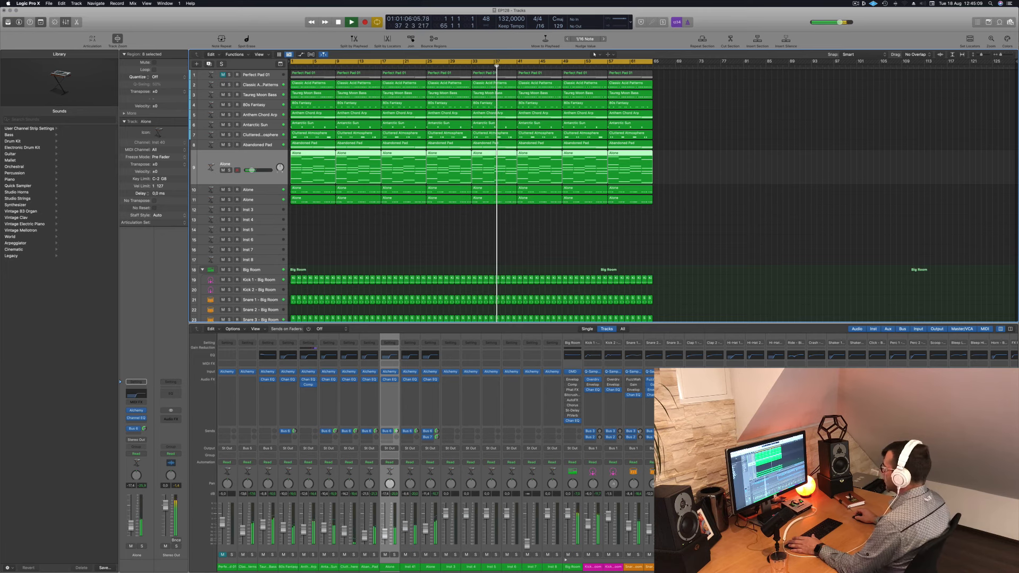